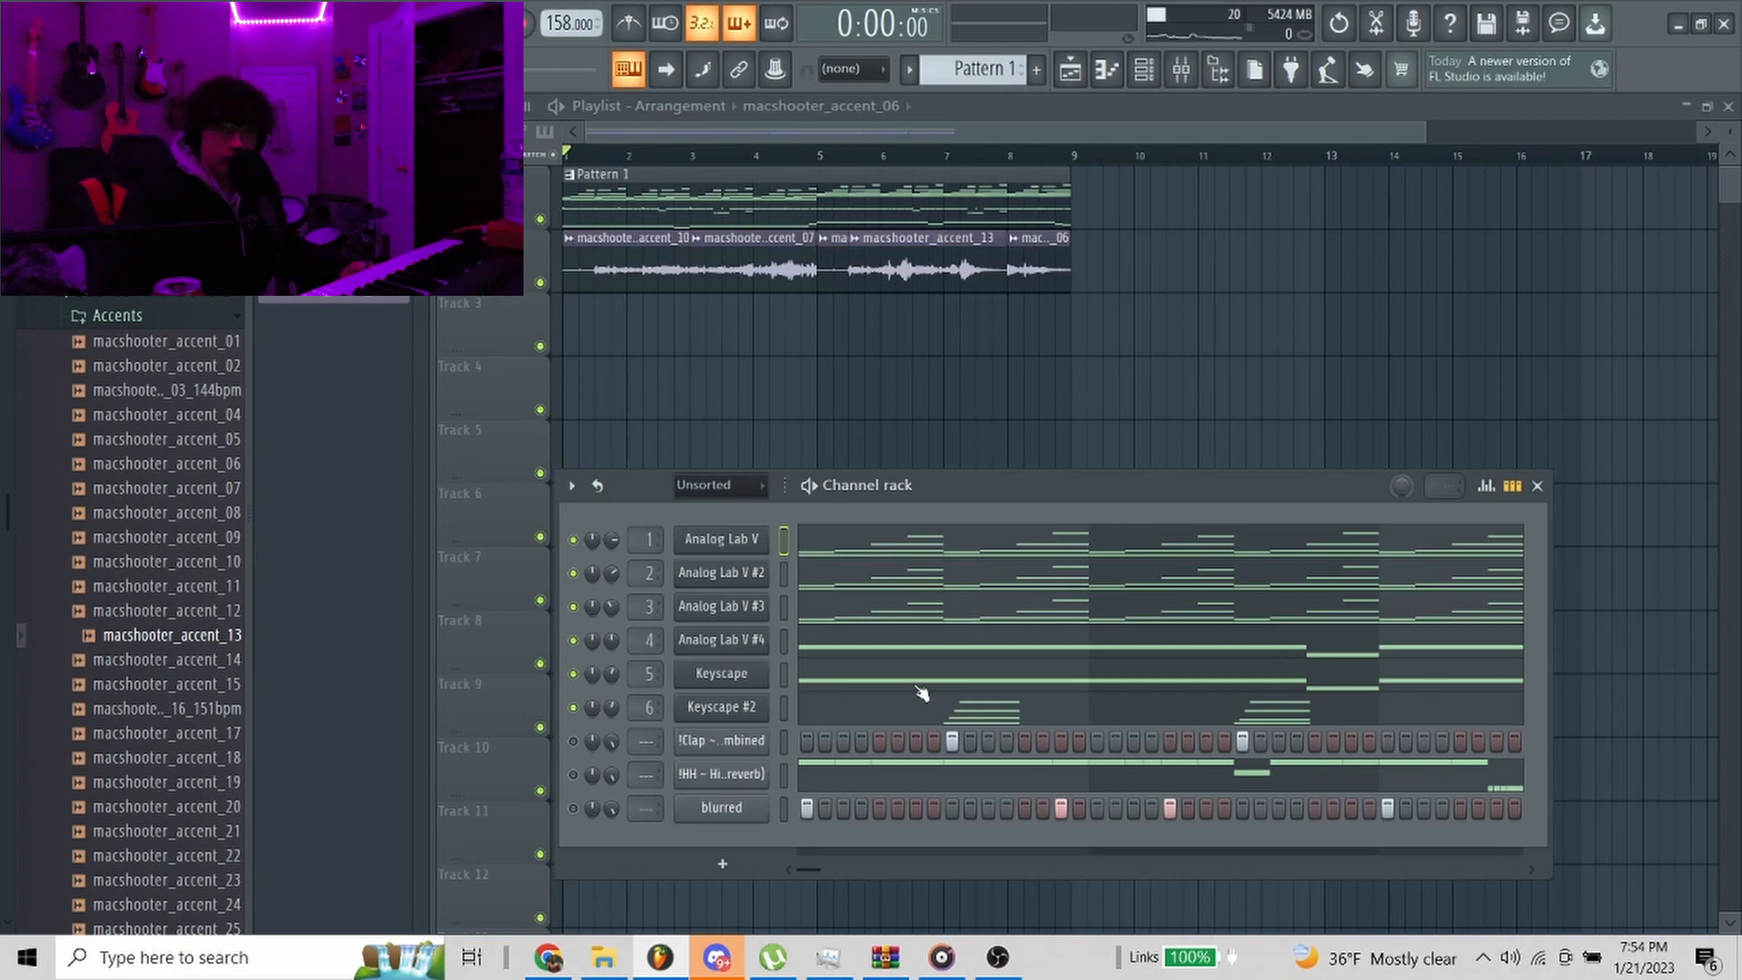
View the notes of the first Analog Lab V channel and open its instrument
click(834, 552)
key(Escape)
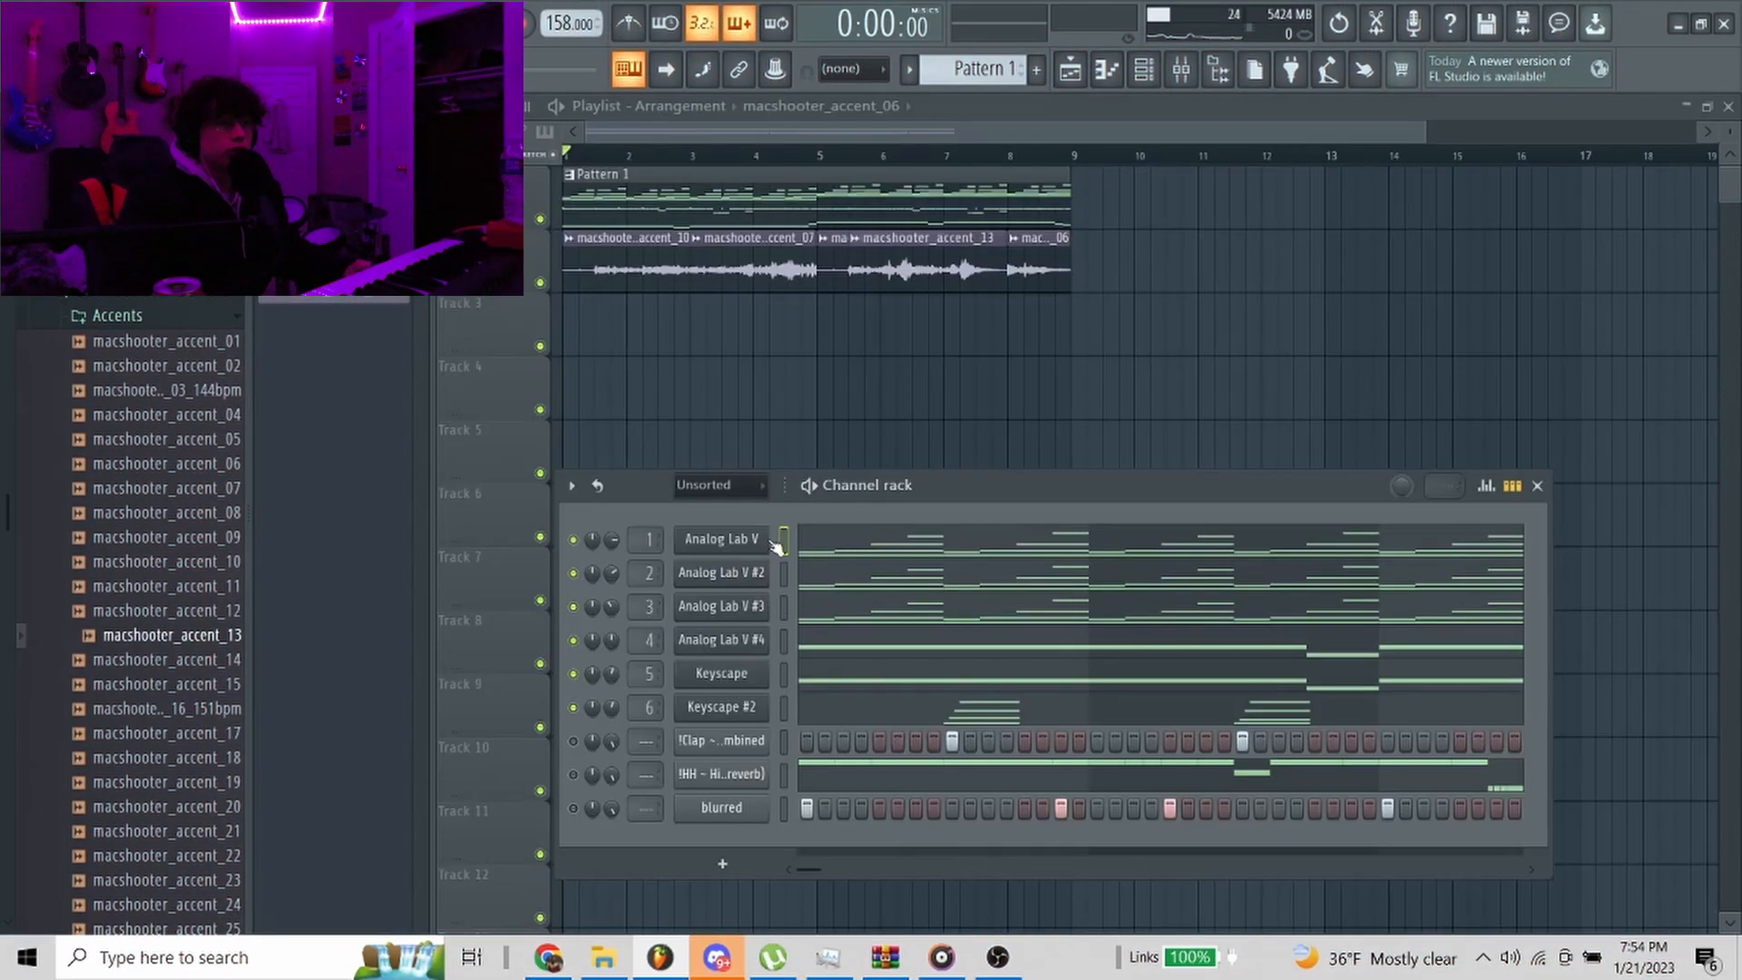
click(721, 539)
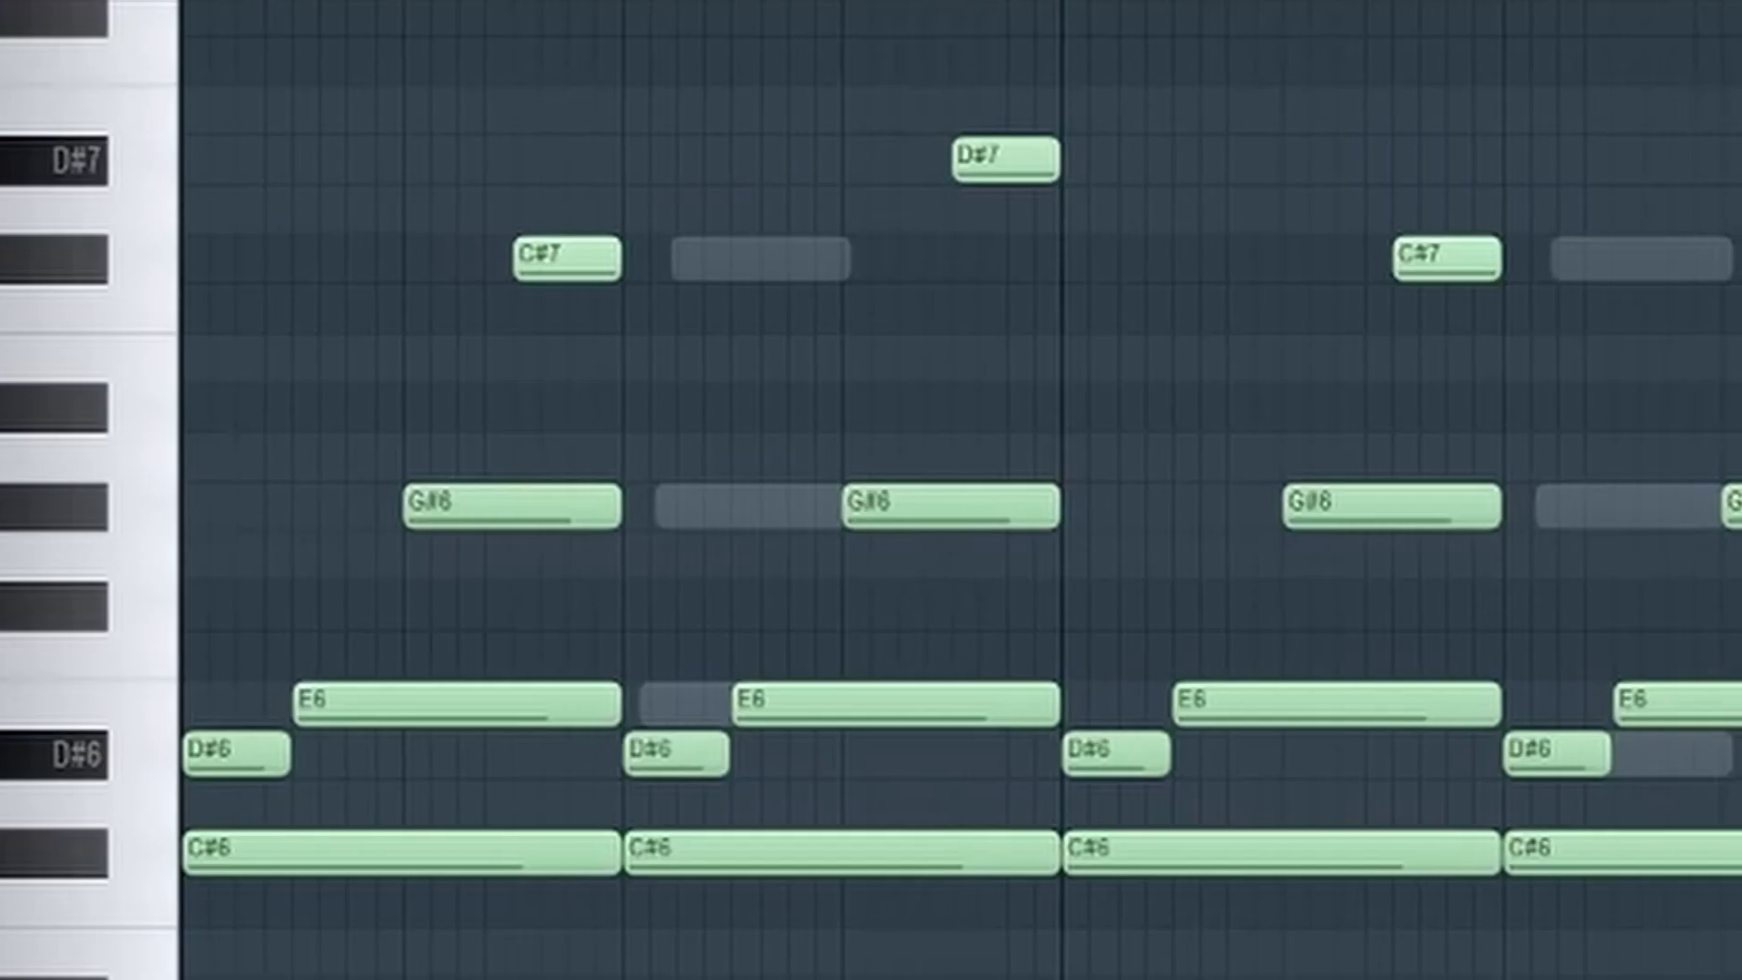
Play the Analog Lab V melody in the piano roll and follow its notes across all eight bars
key(space)
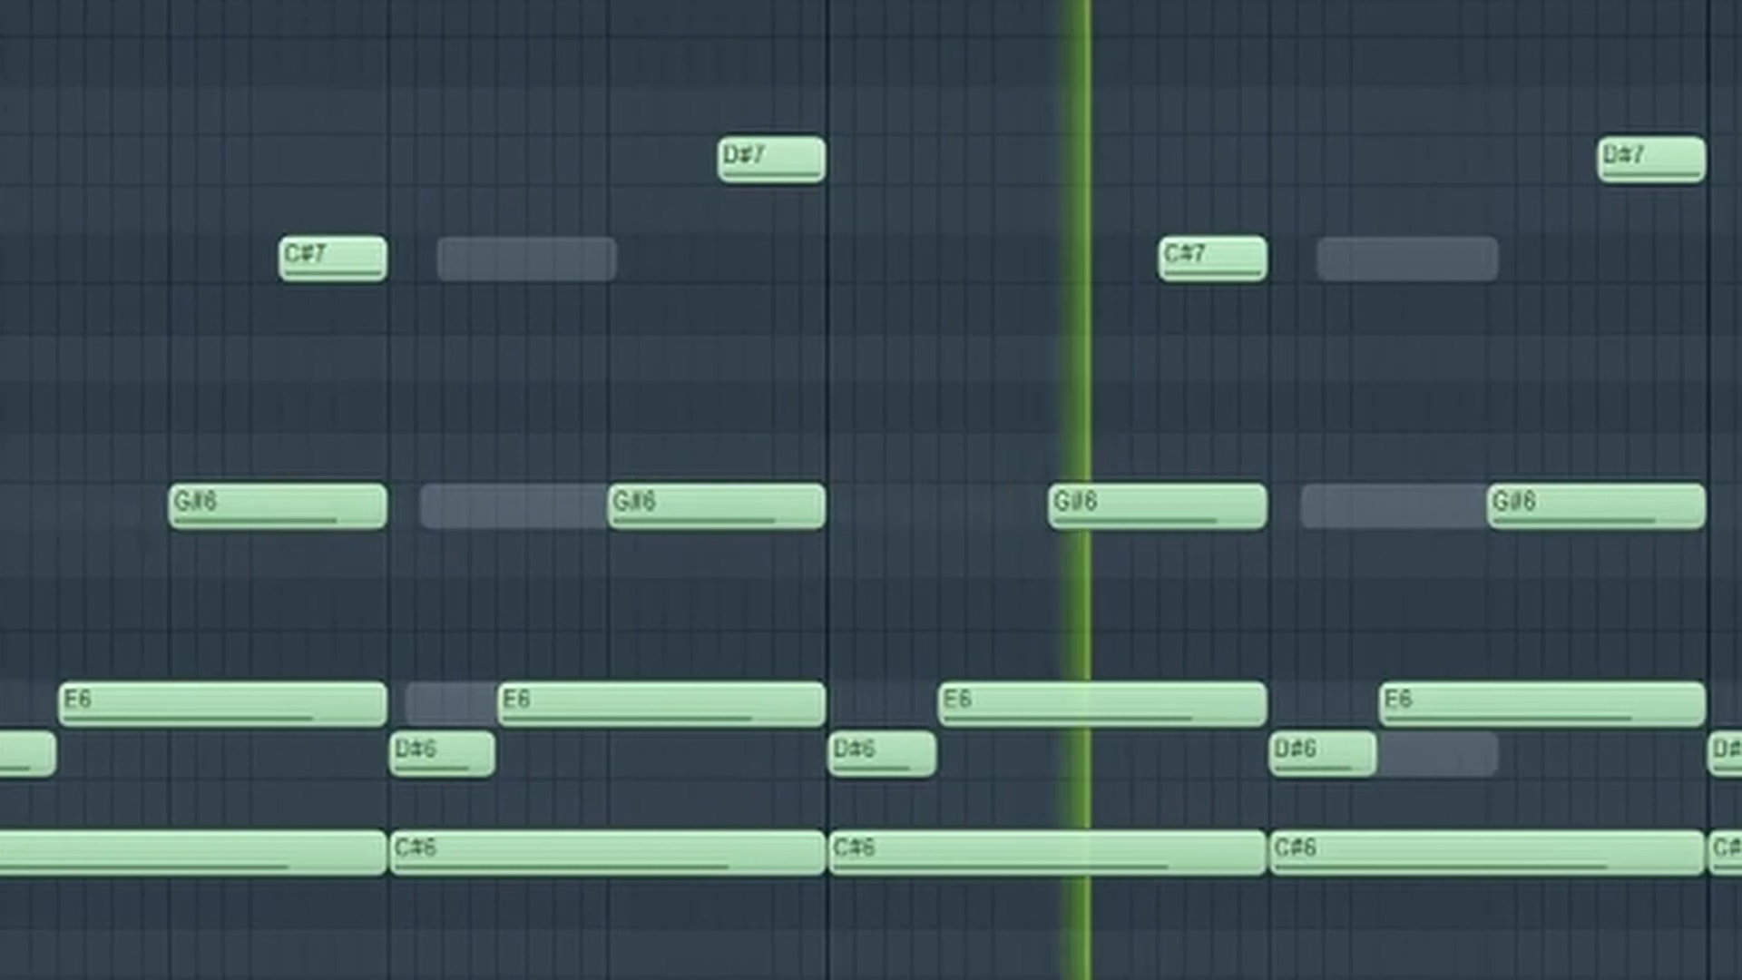
scroll(871, 490, down, 5)
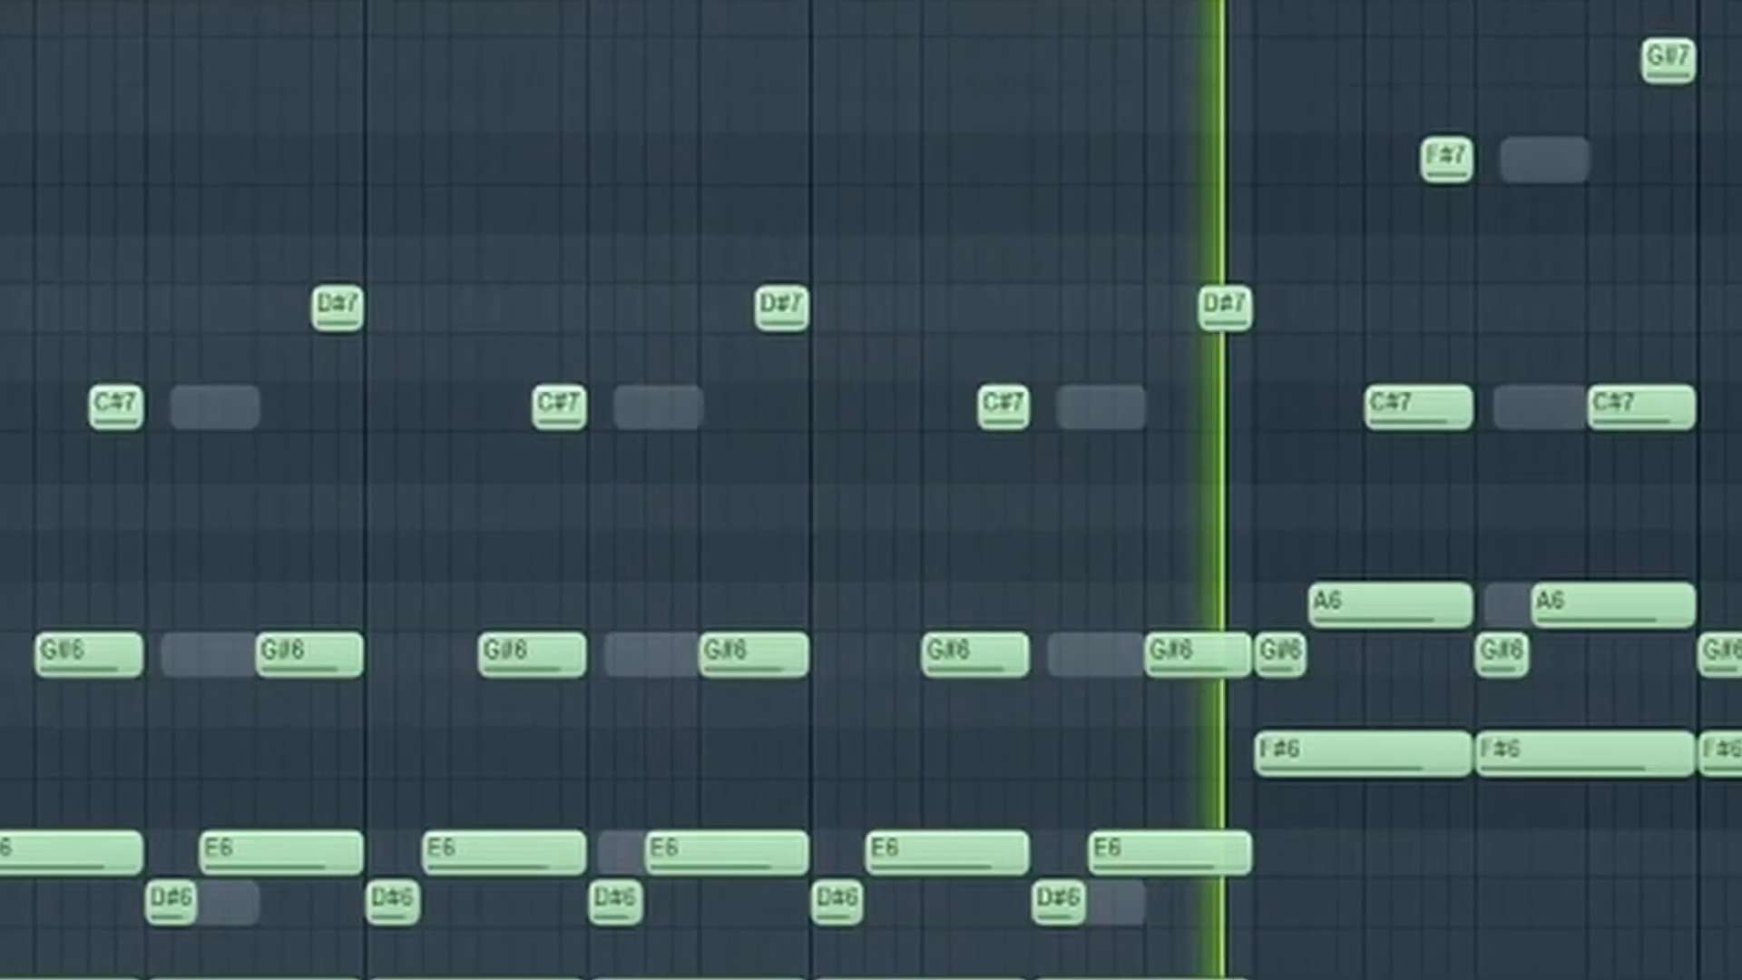
scroll(549, 978, down, 1)
scroll(549, 978, up, 1)
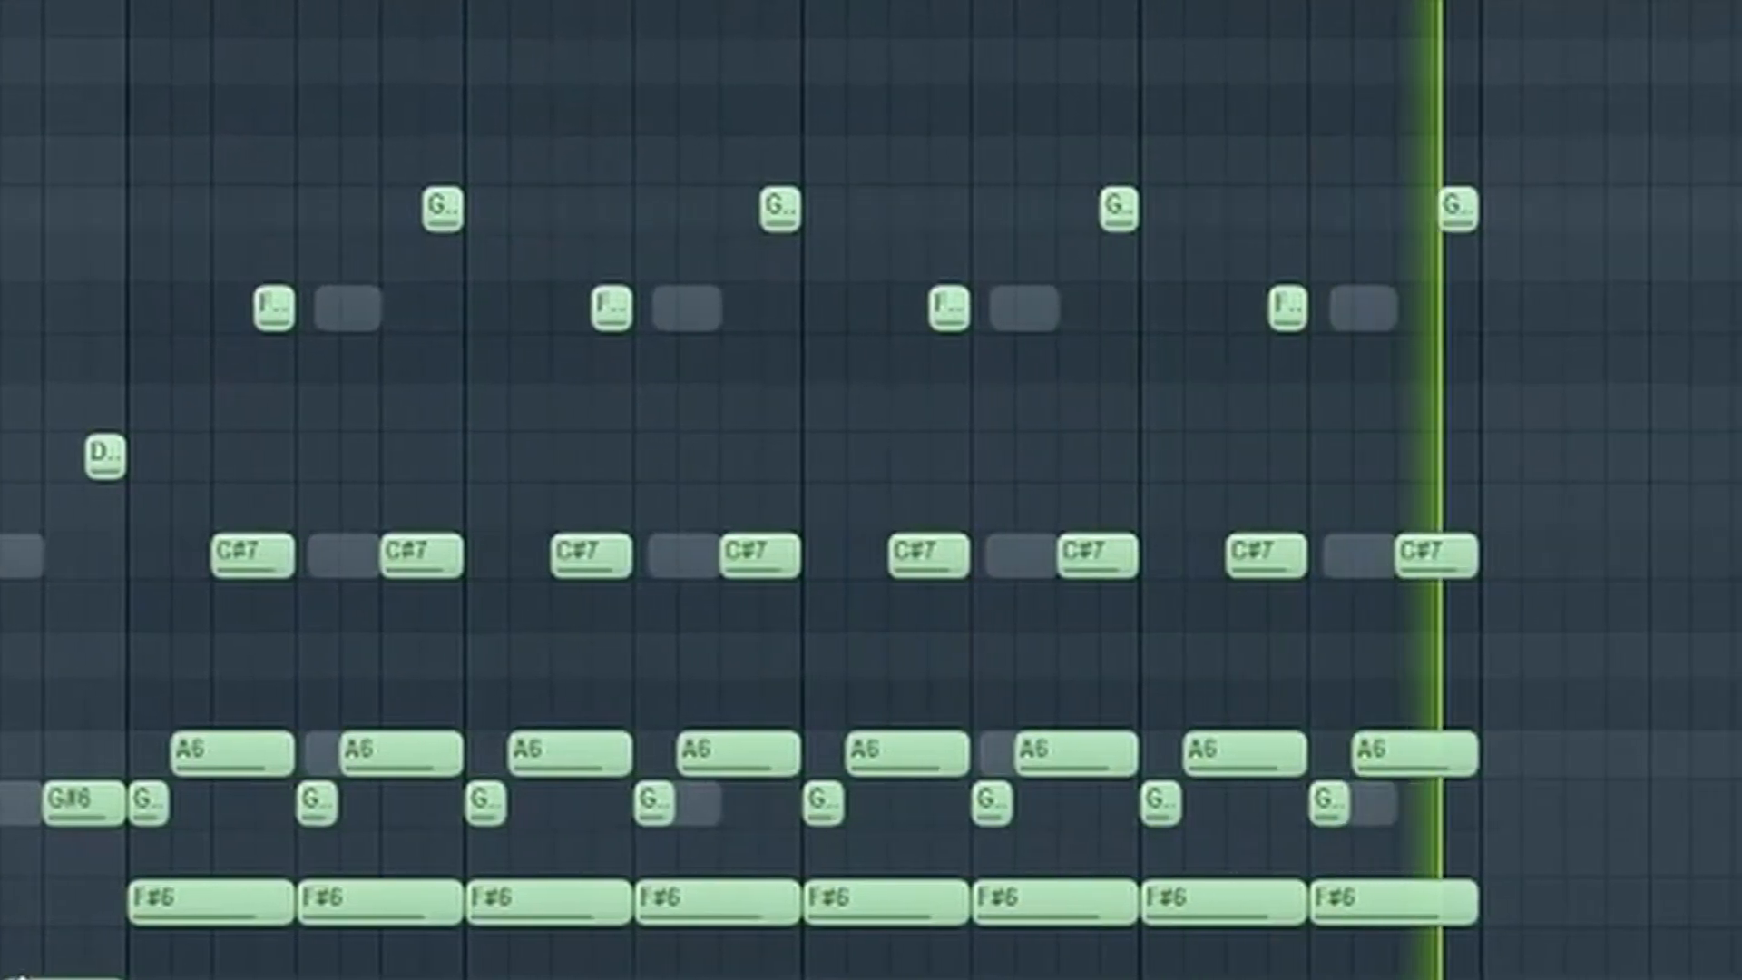
scroll(289, 524, down, 3)
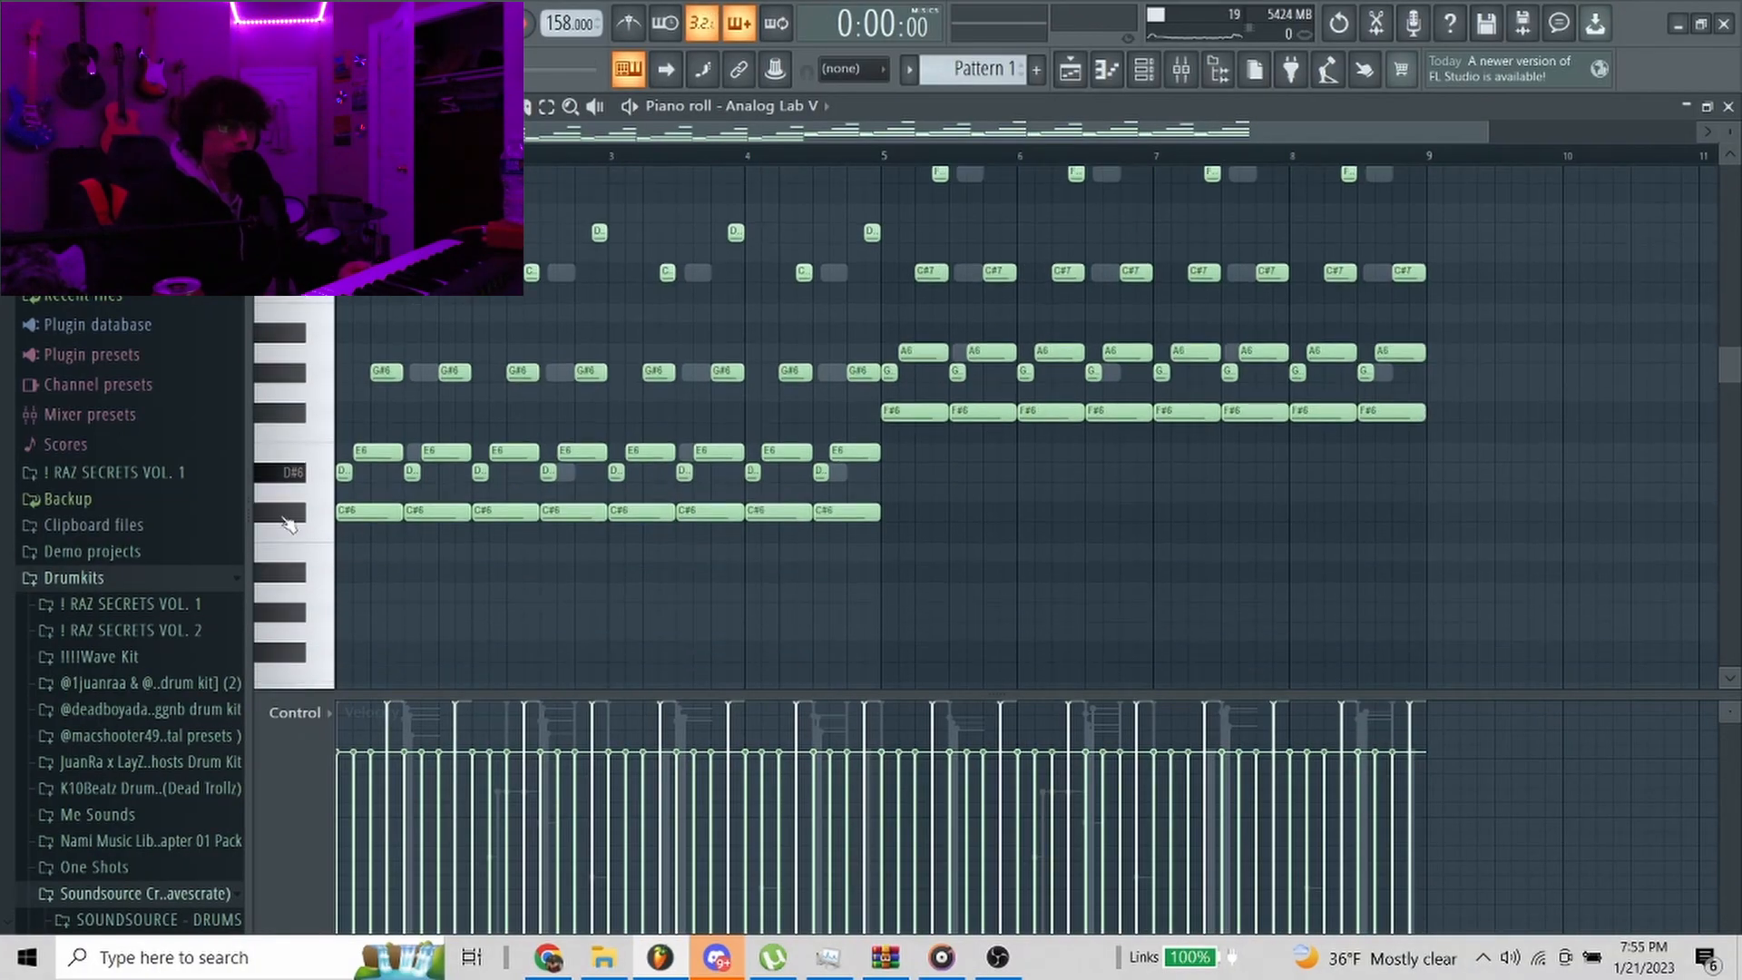
scroll(307, 533, up, 2)
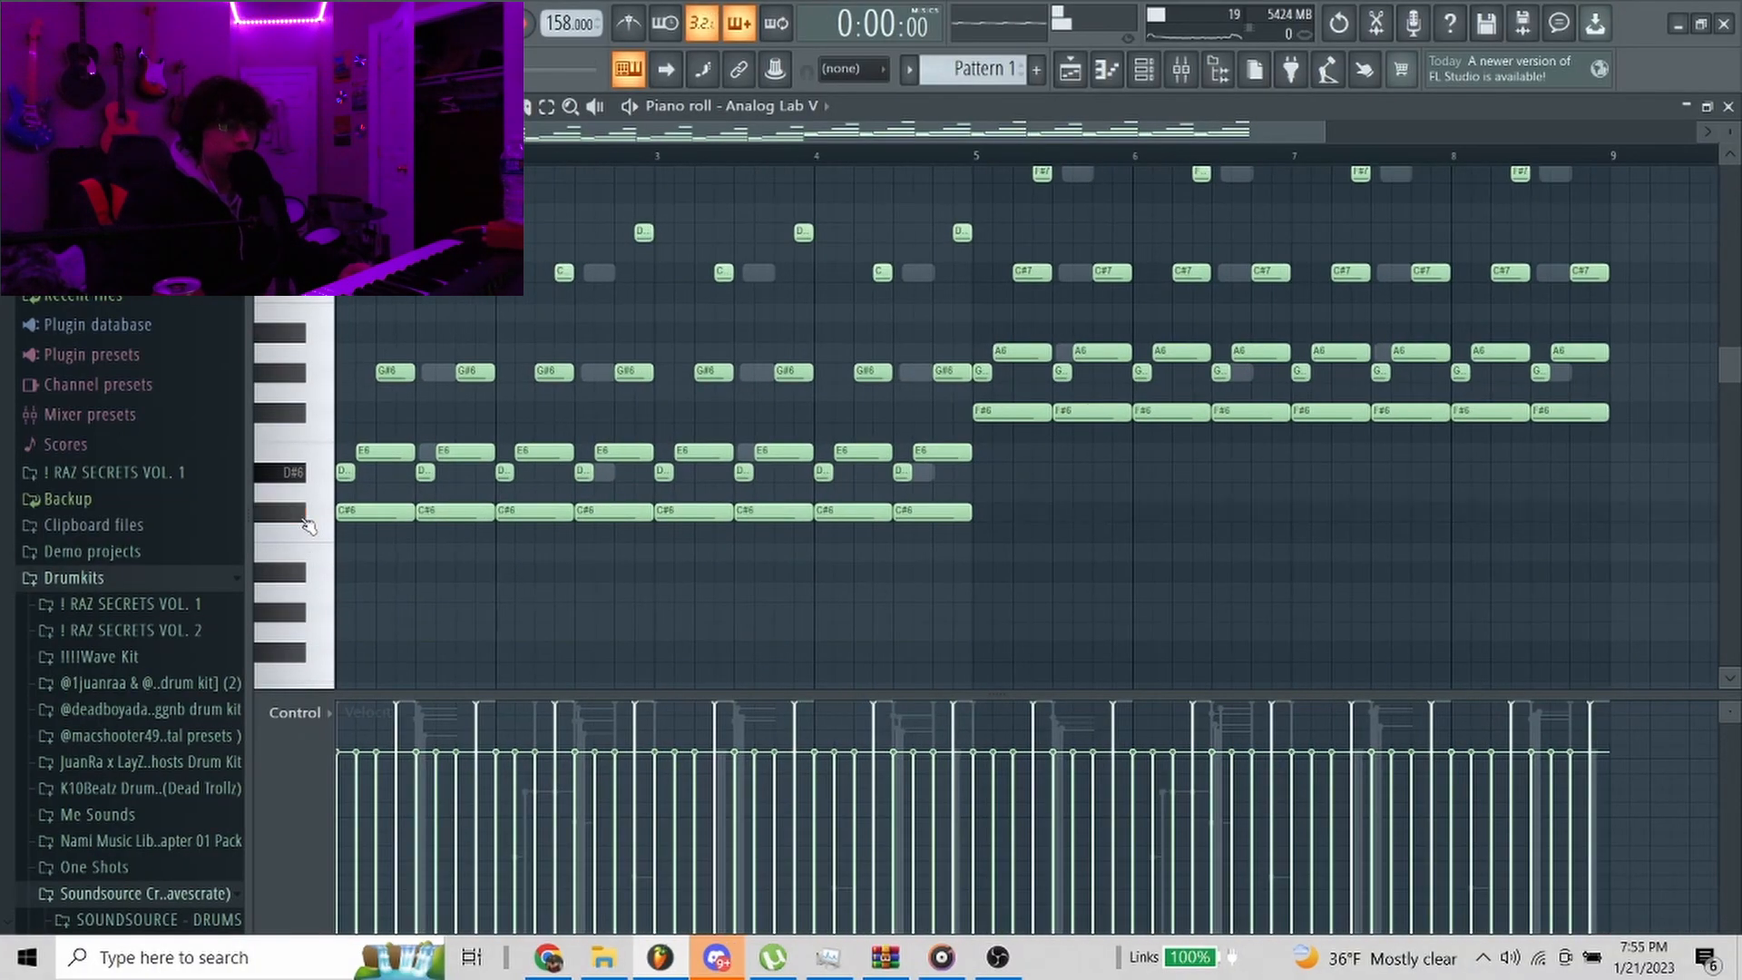
scroll(308, 526, up, 6)
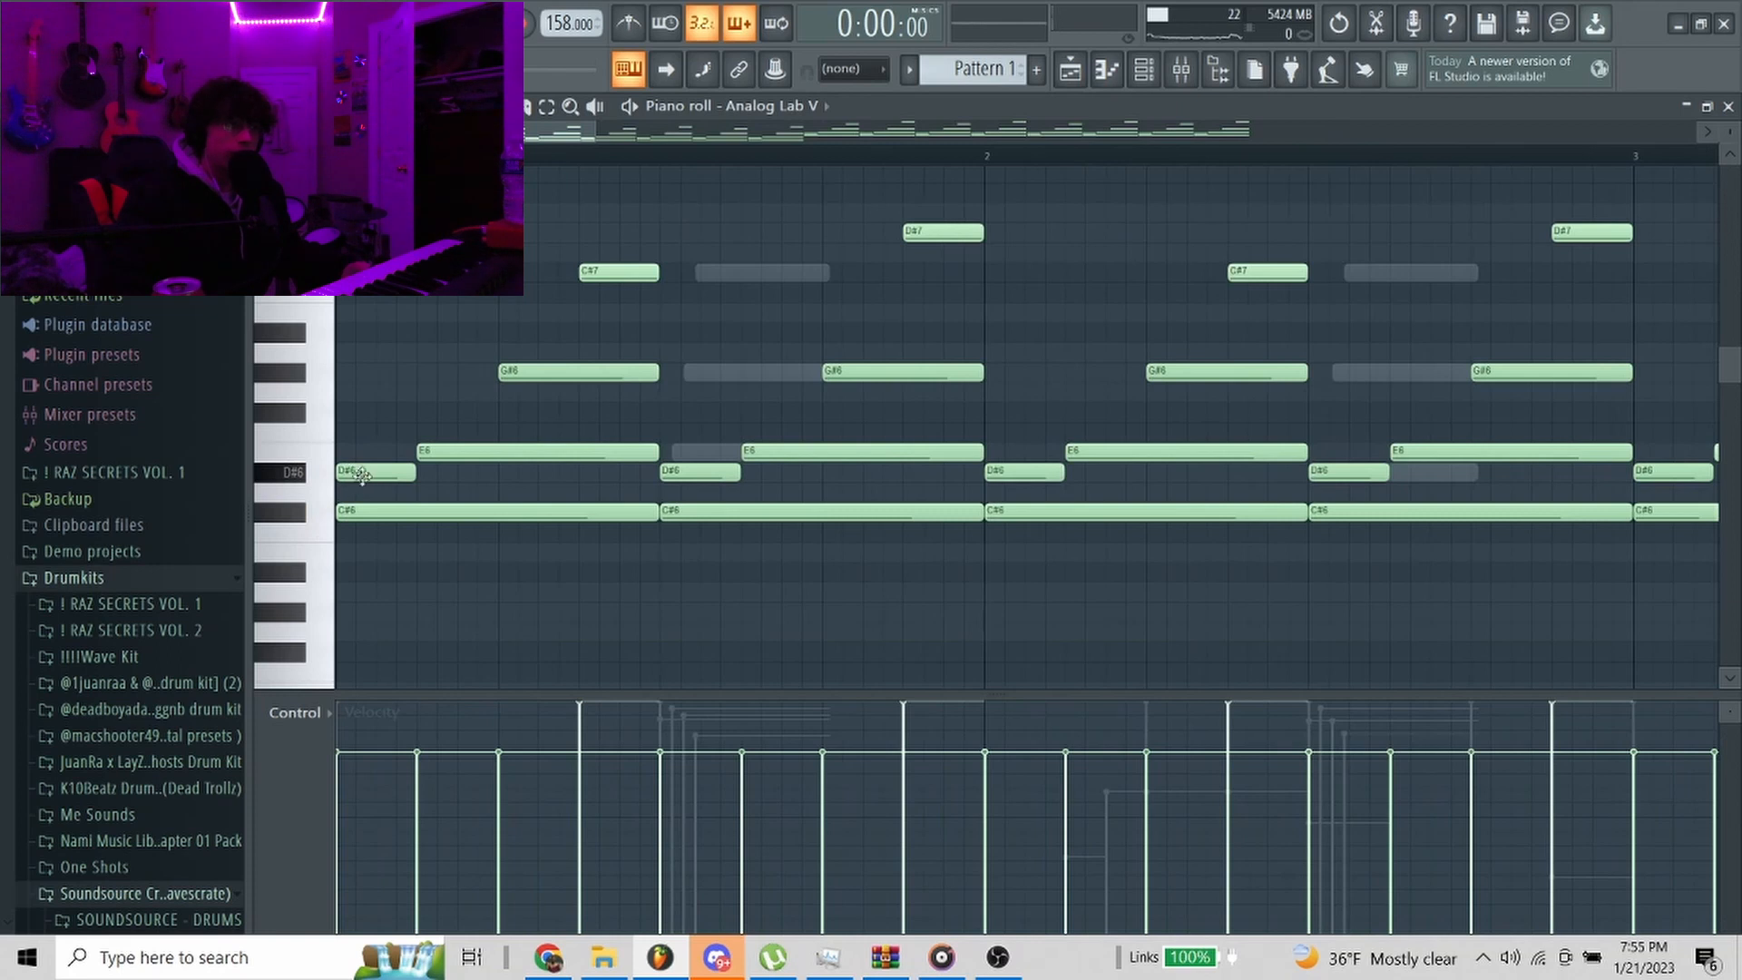
Examine the D#6, E6, G#6 and C#6 notes in the first bar of the melody
click(361, 473)
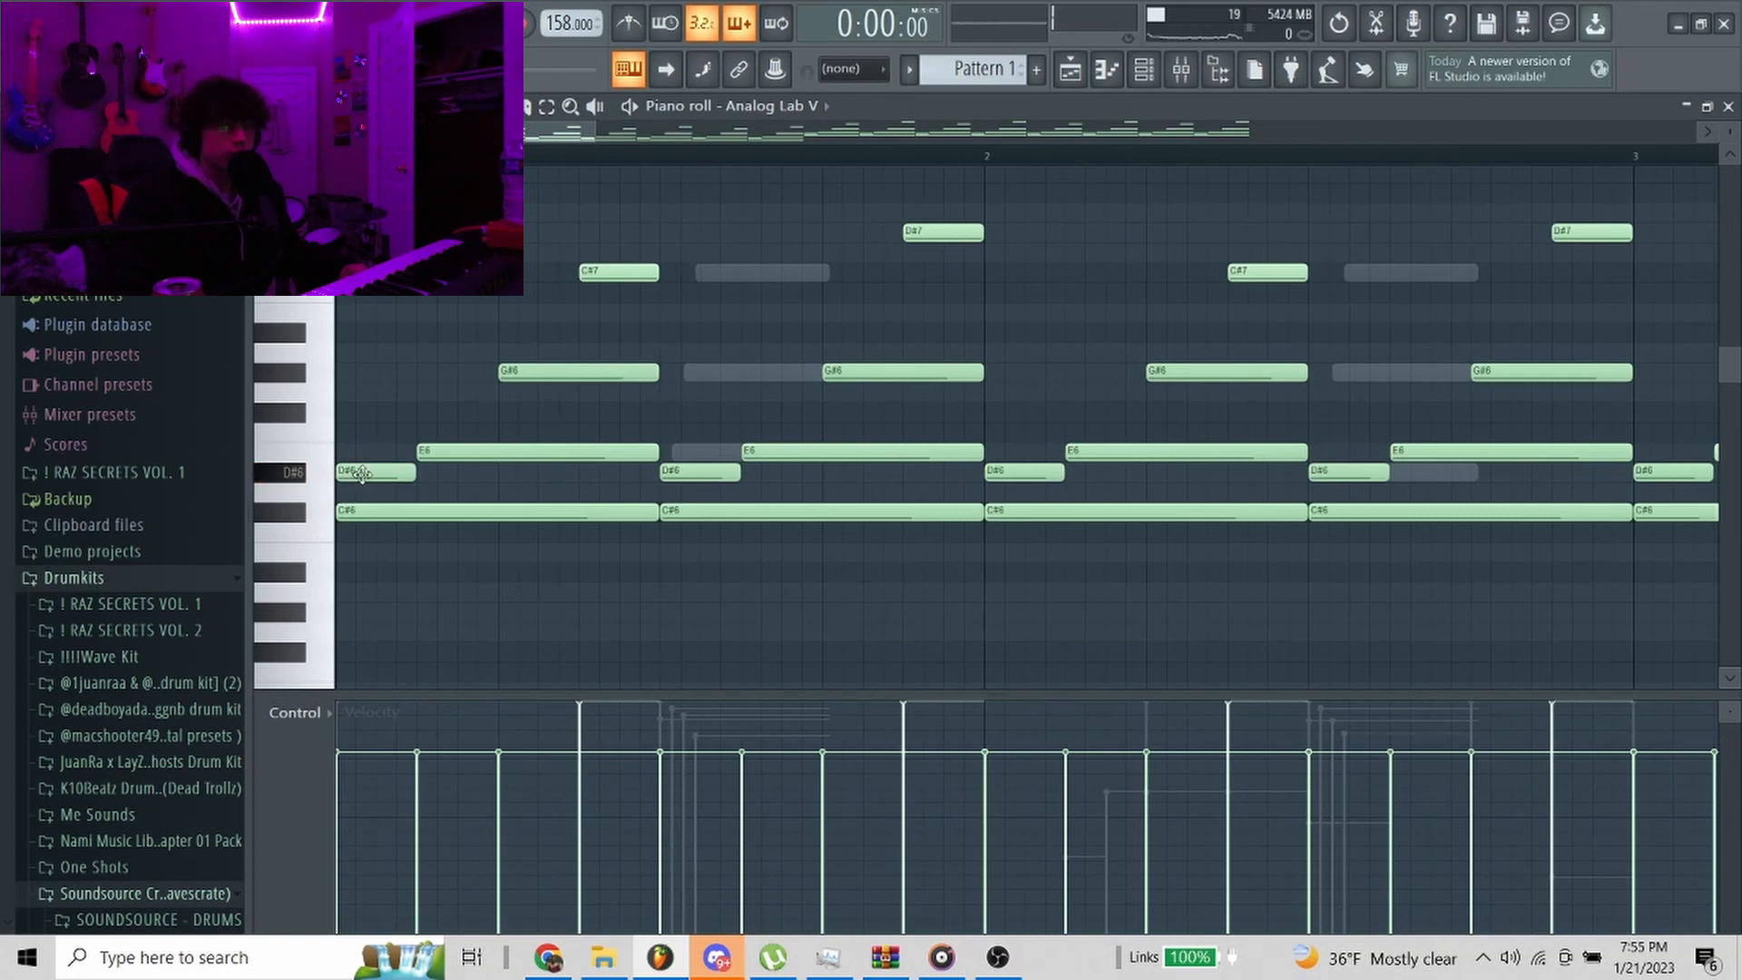
click(442, 457)
click(436, 456)
drag(537, 373, 617, 373)
click(467, 448)
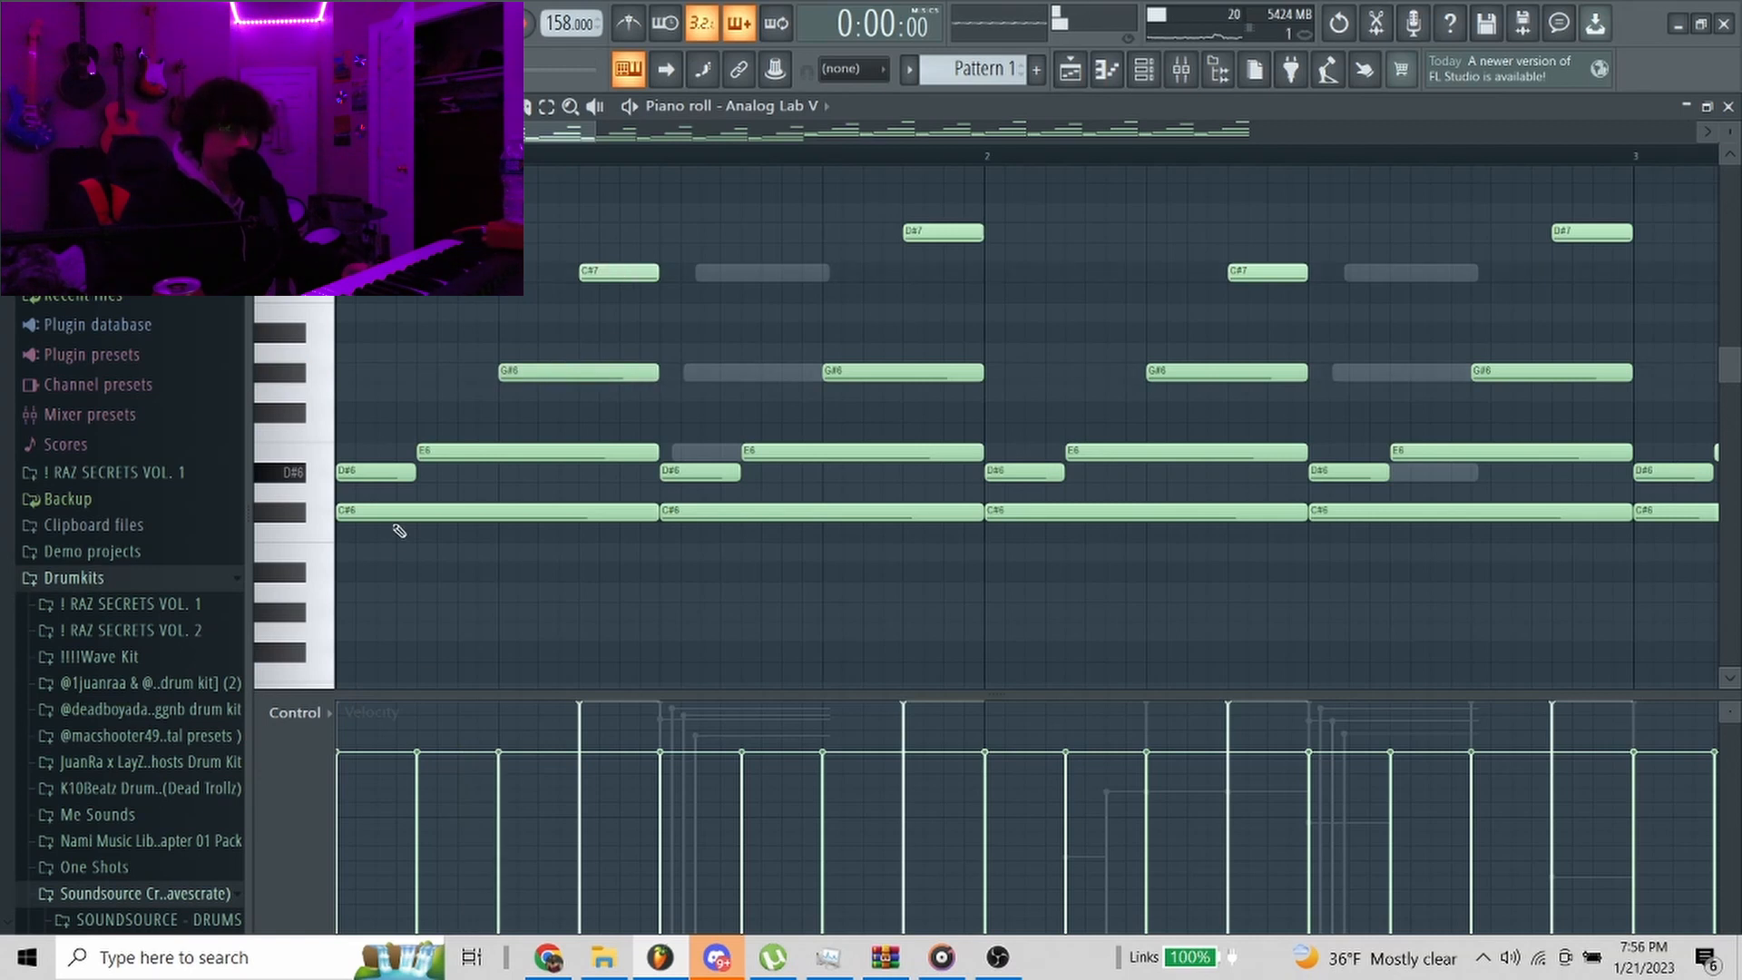
drag(394, 524, 414, 477)
ctrl+click(444, 530)
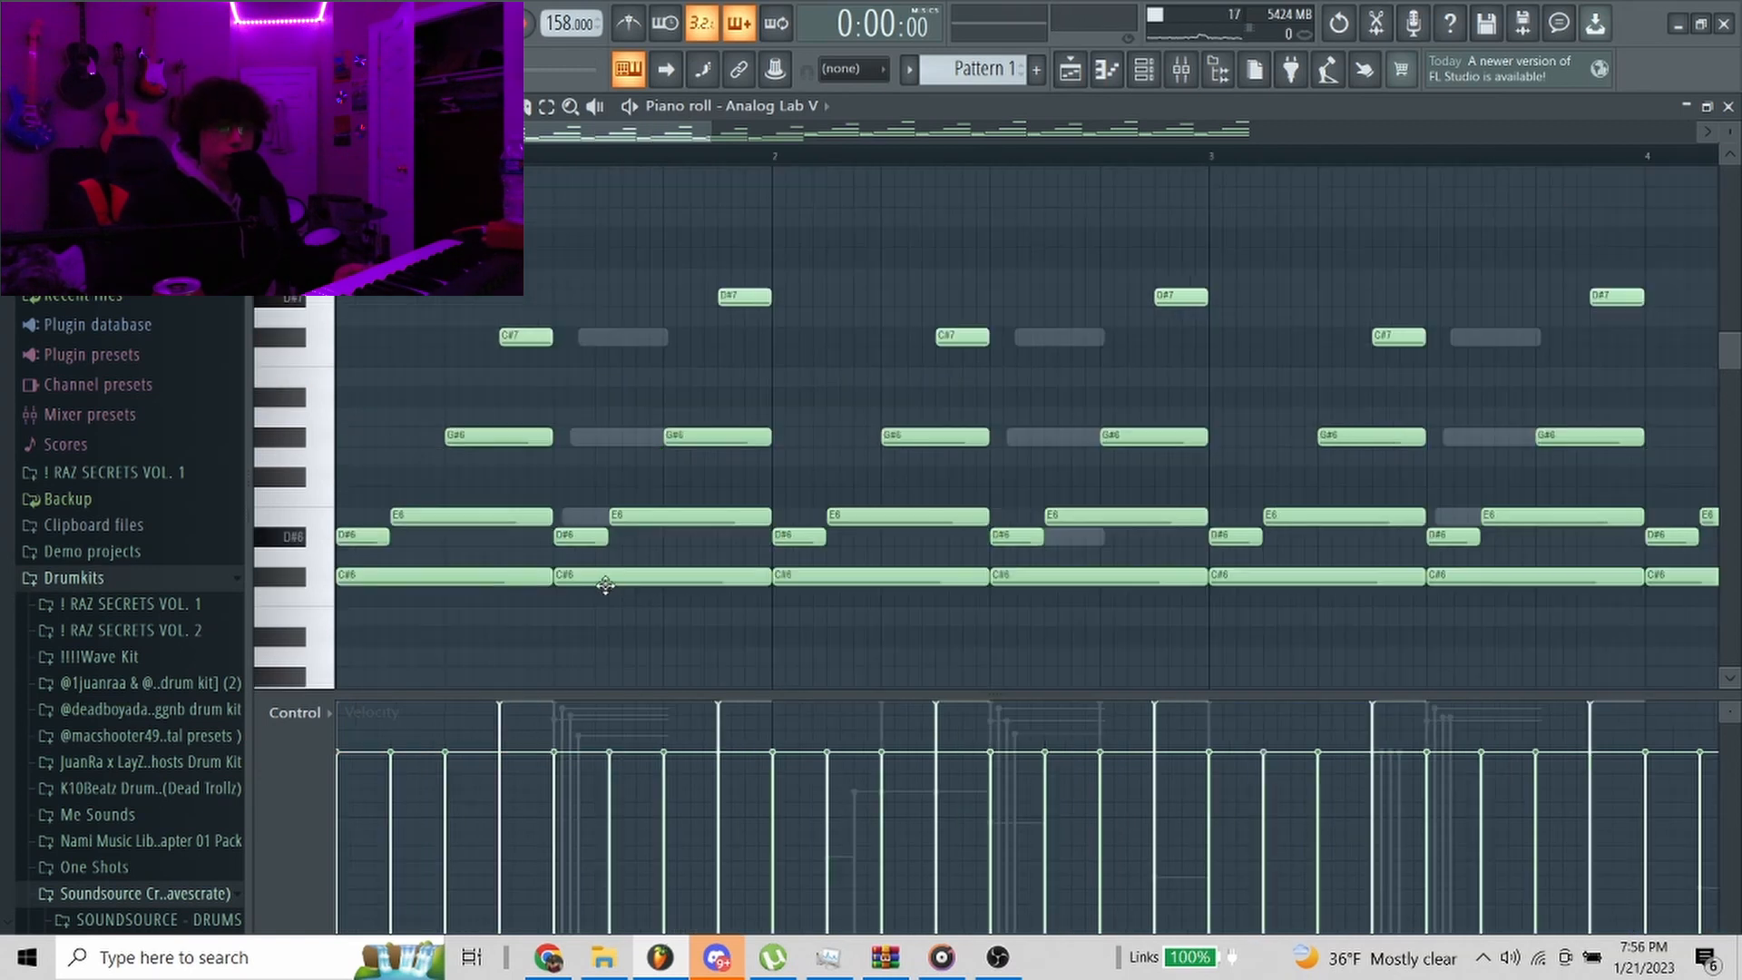
Select the repeated and higher-pitched note groups, including bars 5 to 8, to compare them with the opening phrase
drag(603, 587, 788, 232)
ctrl+click(776, 253)
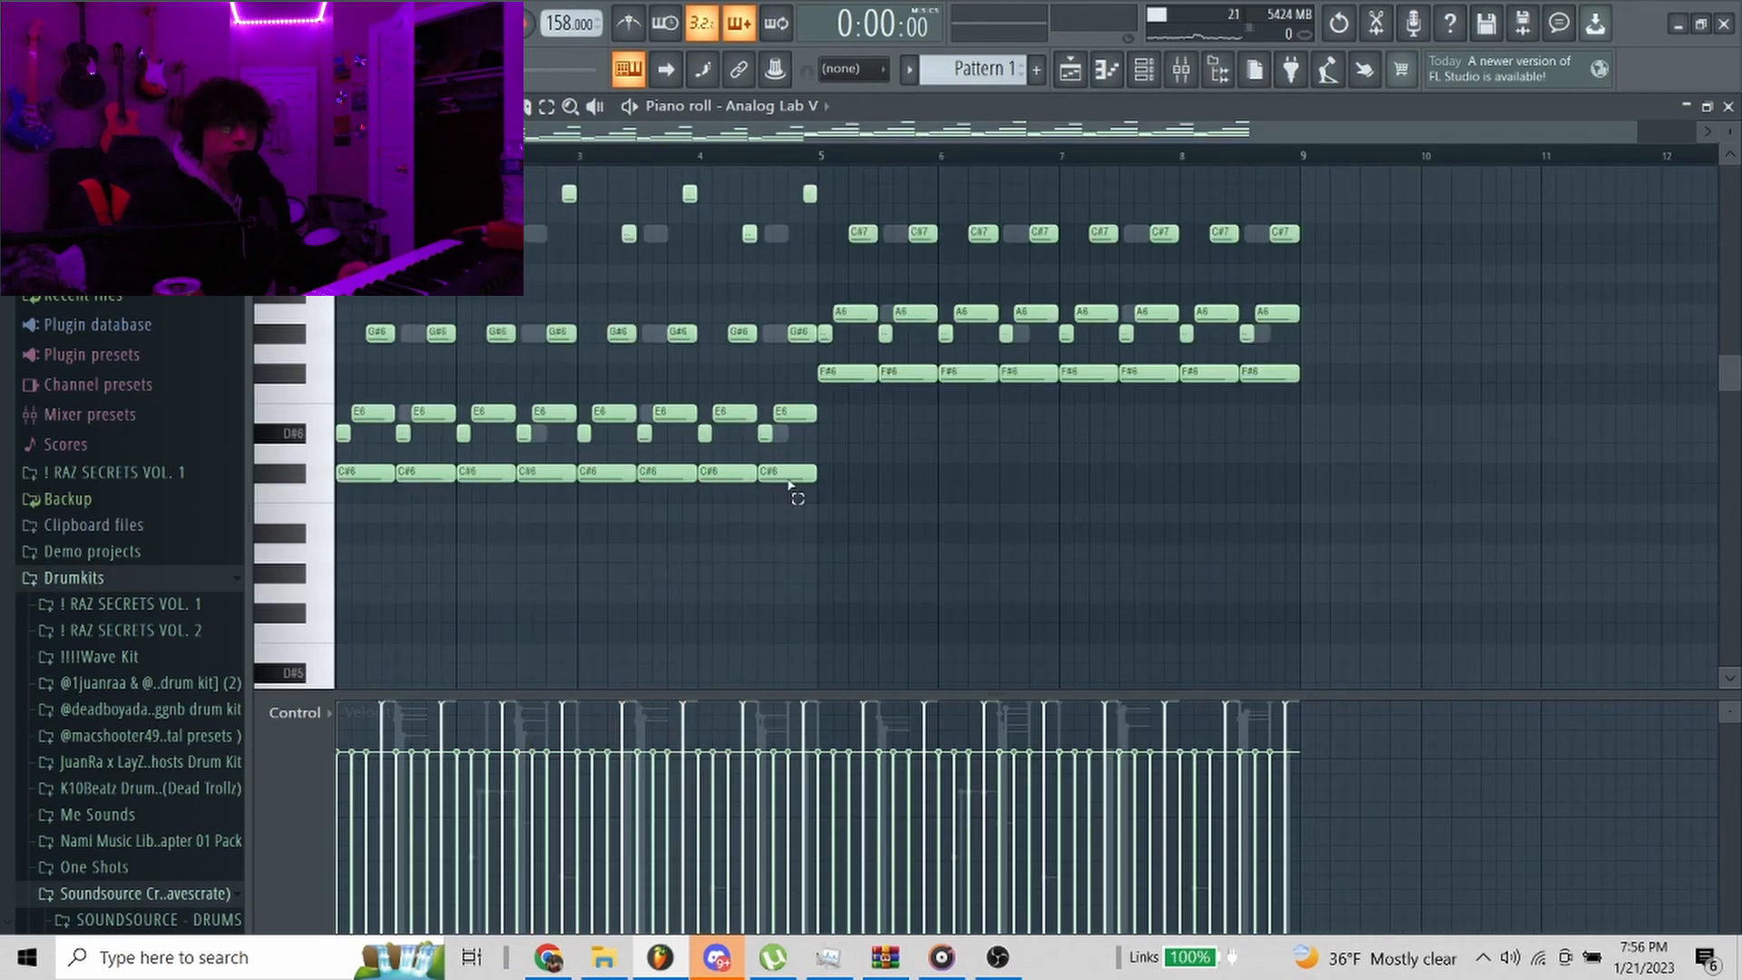
scroll(671, 368, up, 4)
drag(876, 552, 1403, 141)
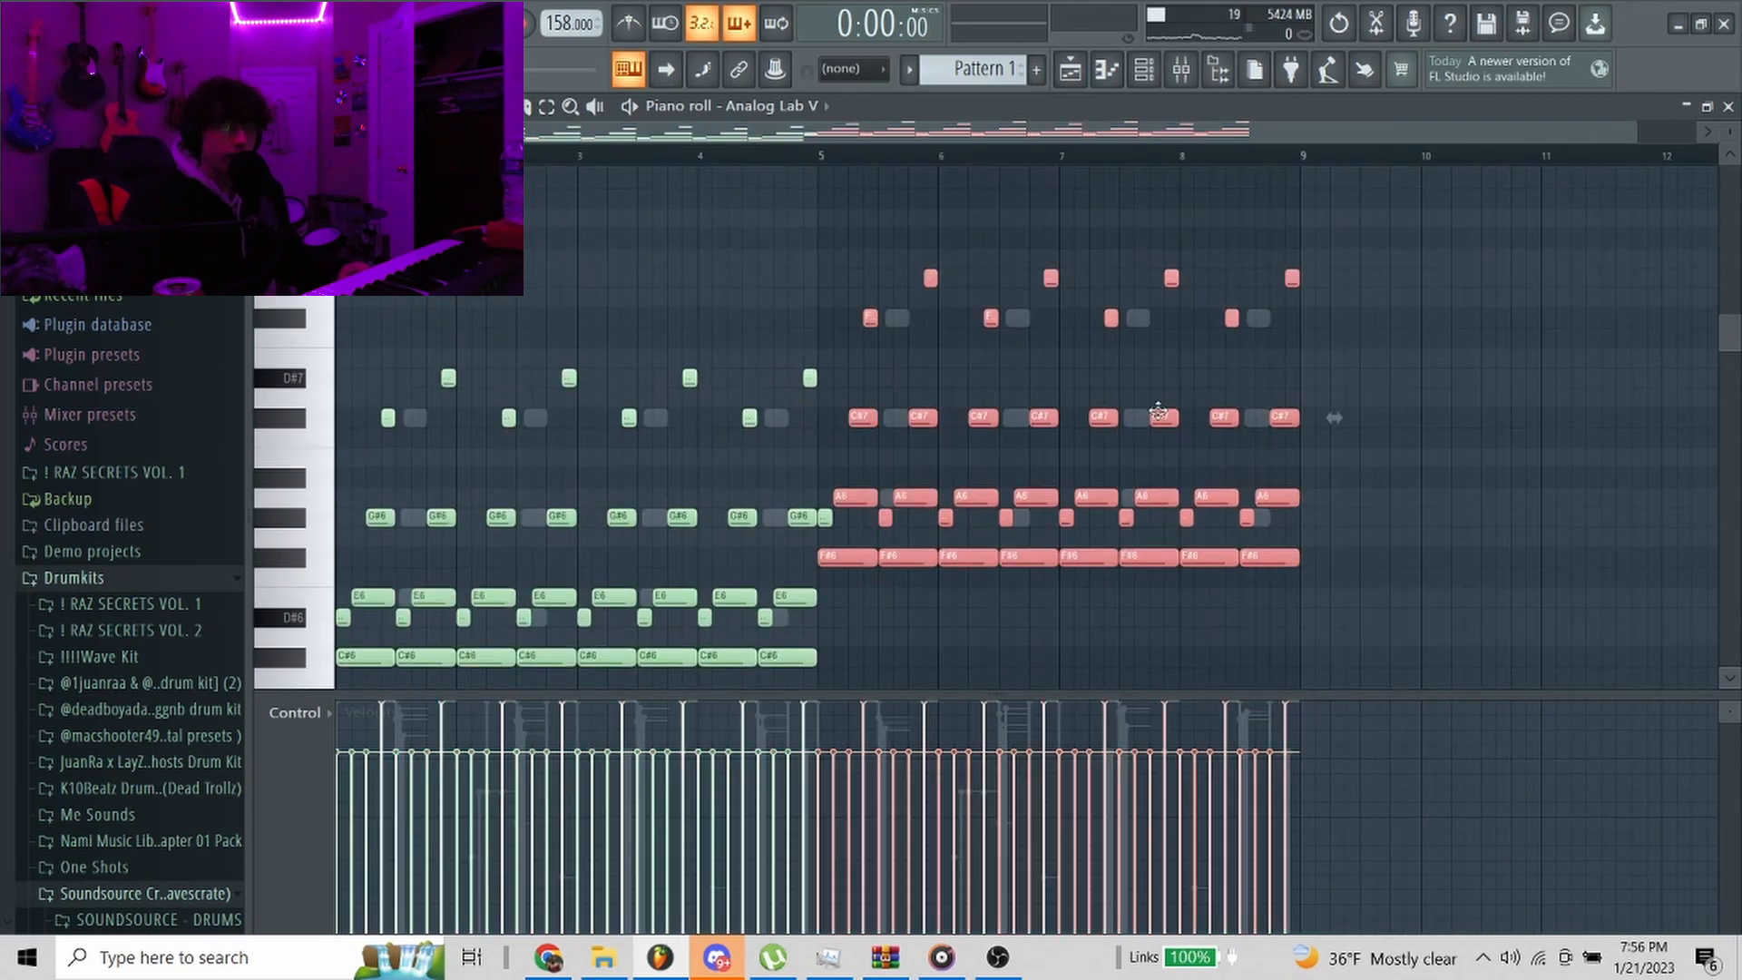
ctrl+click(1057, 455)
drag(861, 587, 1540, 109)
scroll(998, 436, down, 3)
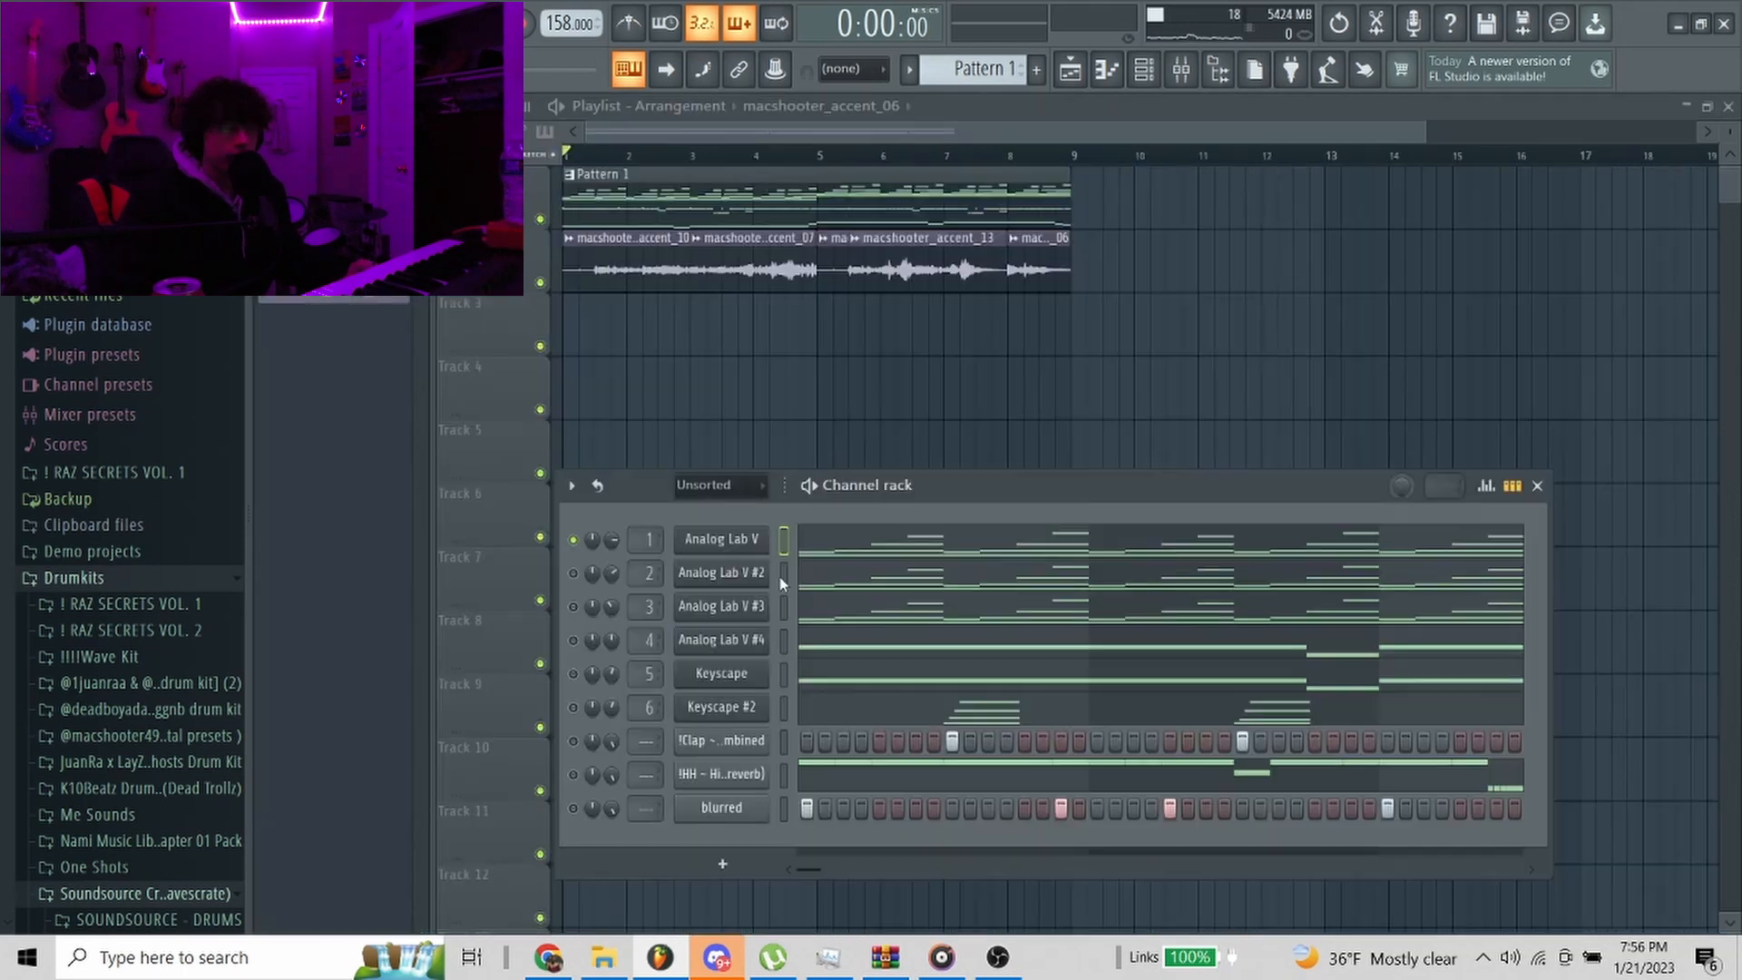
View the piano roll notes of the Analog Lab V #2 and Analog Lab V #3 channels
click(838, 584)
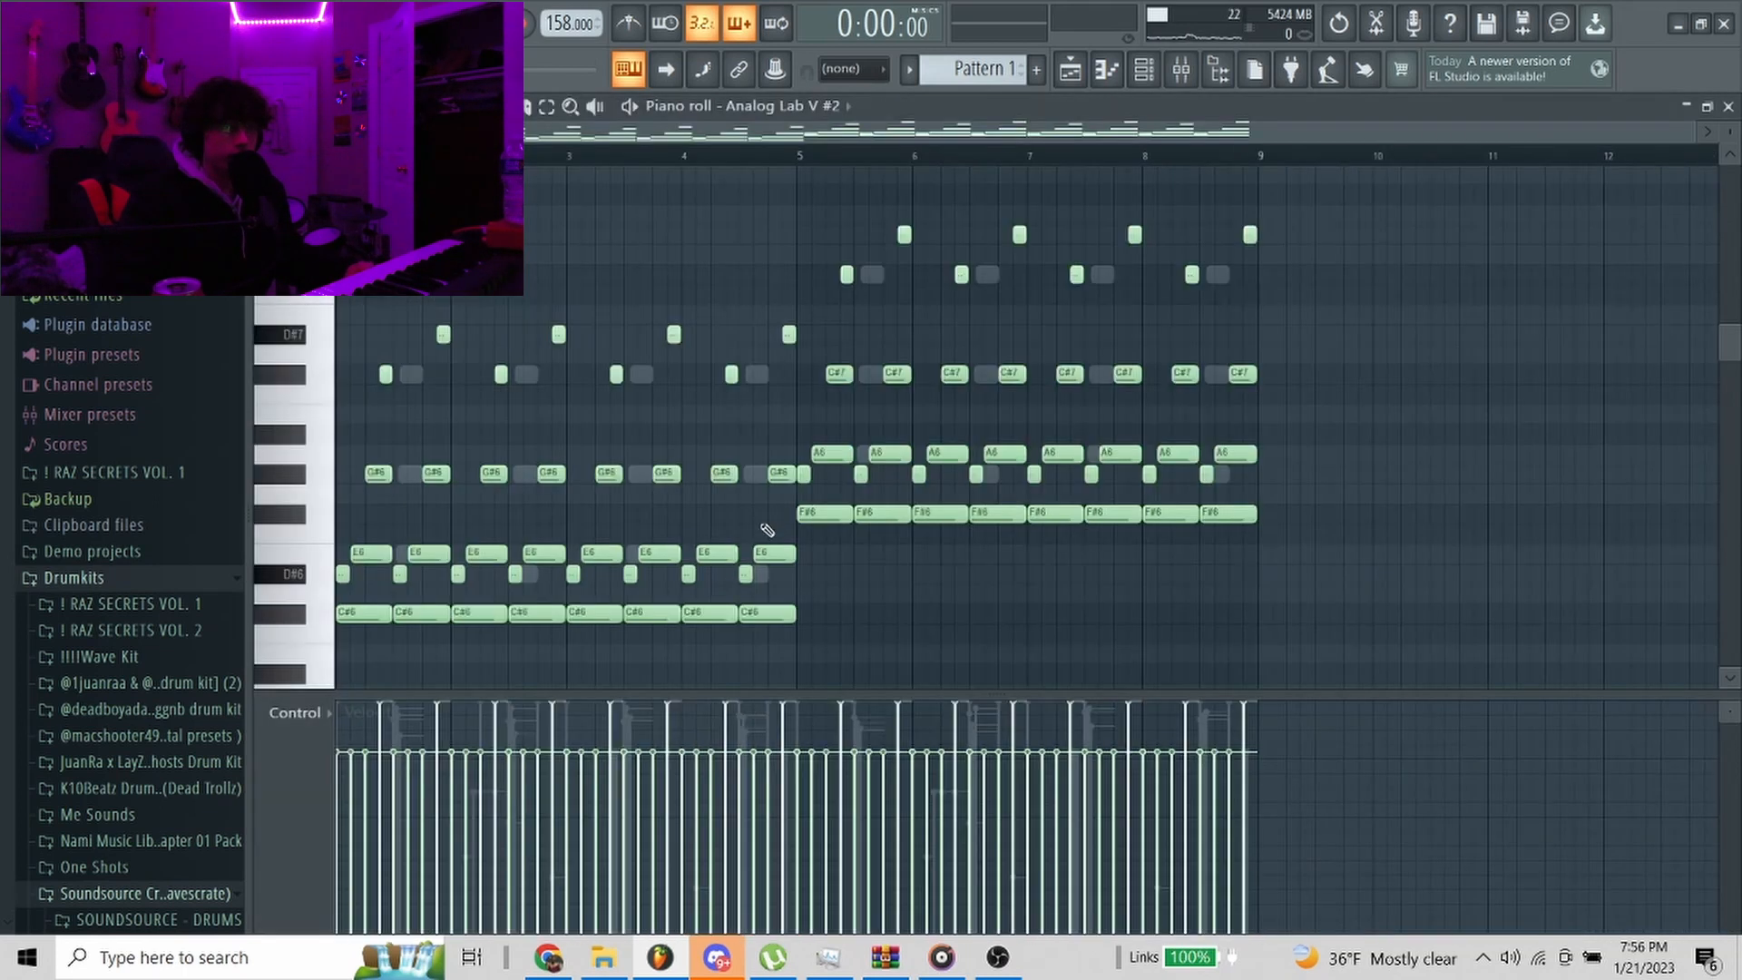
scroll(766, 526, down, 3)
key(Escape)
click(844, 614)
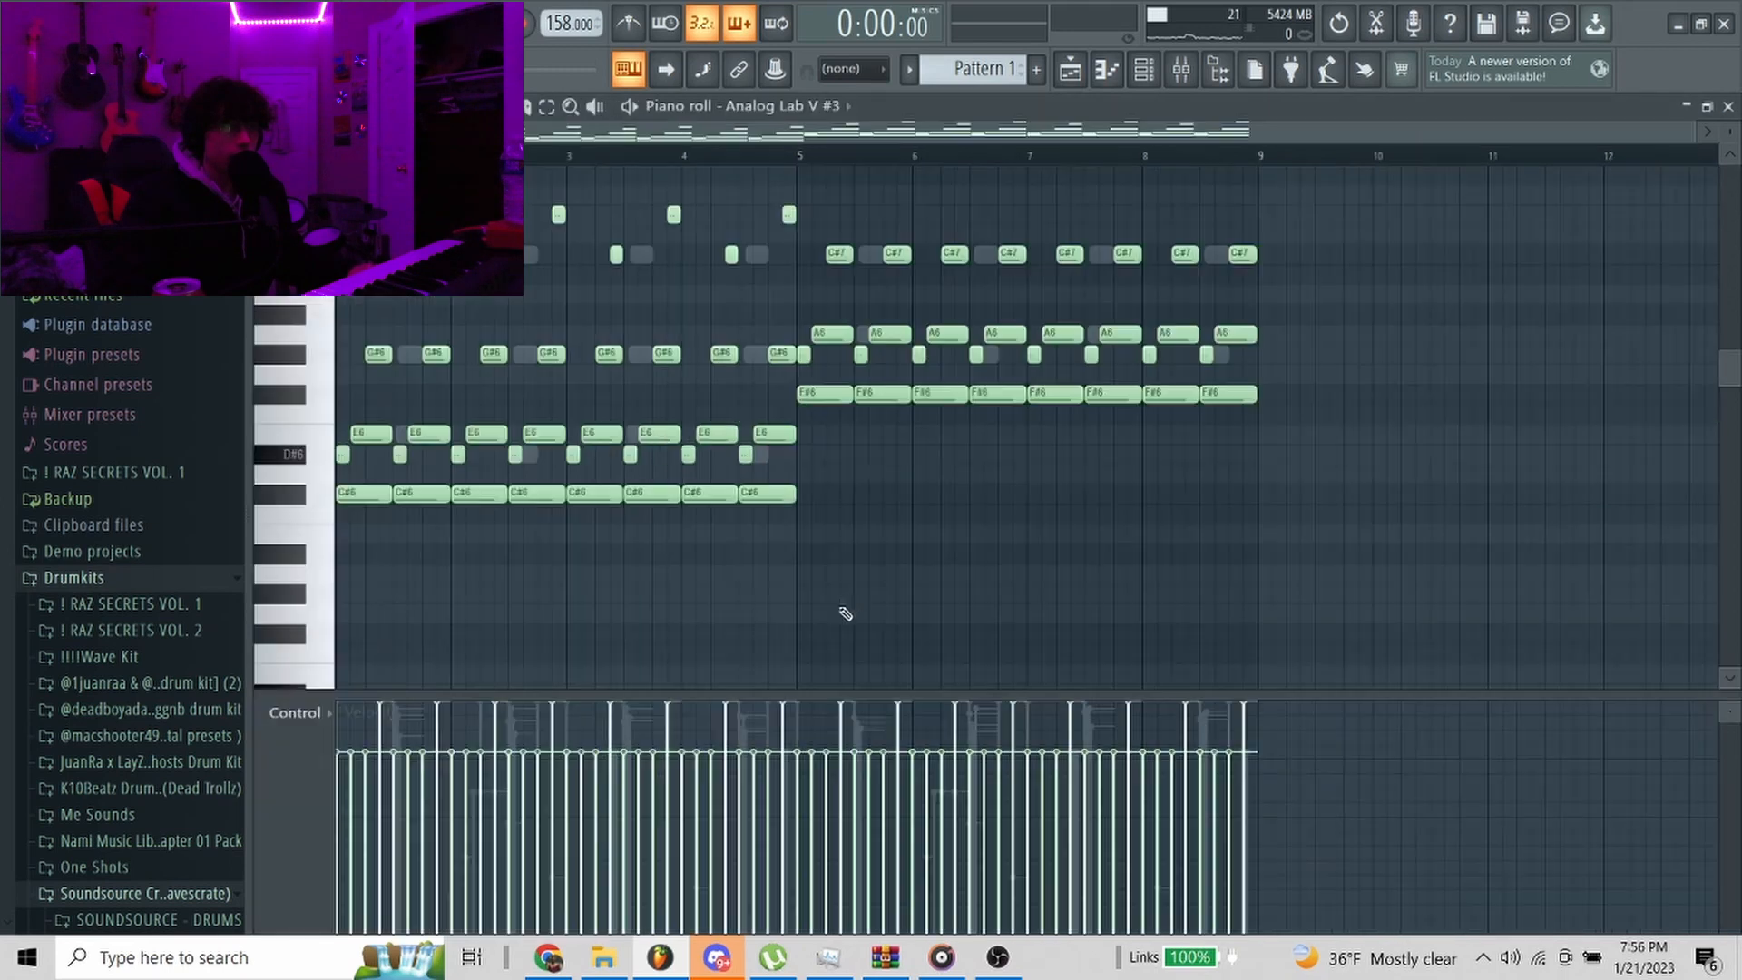
key(Escape)
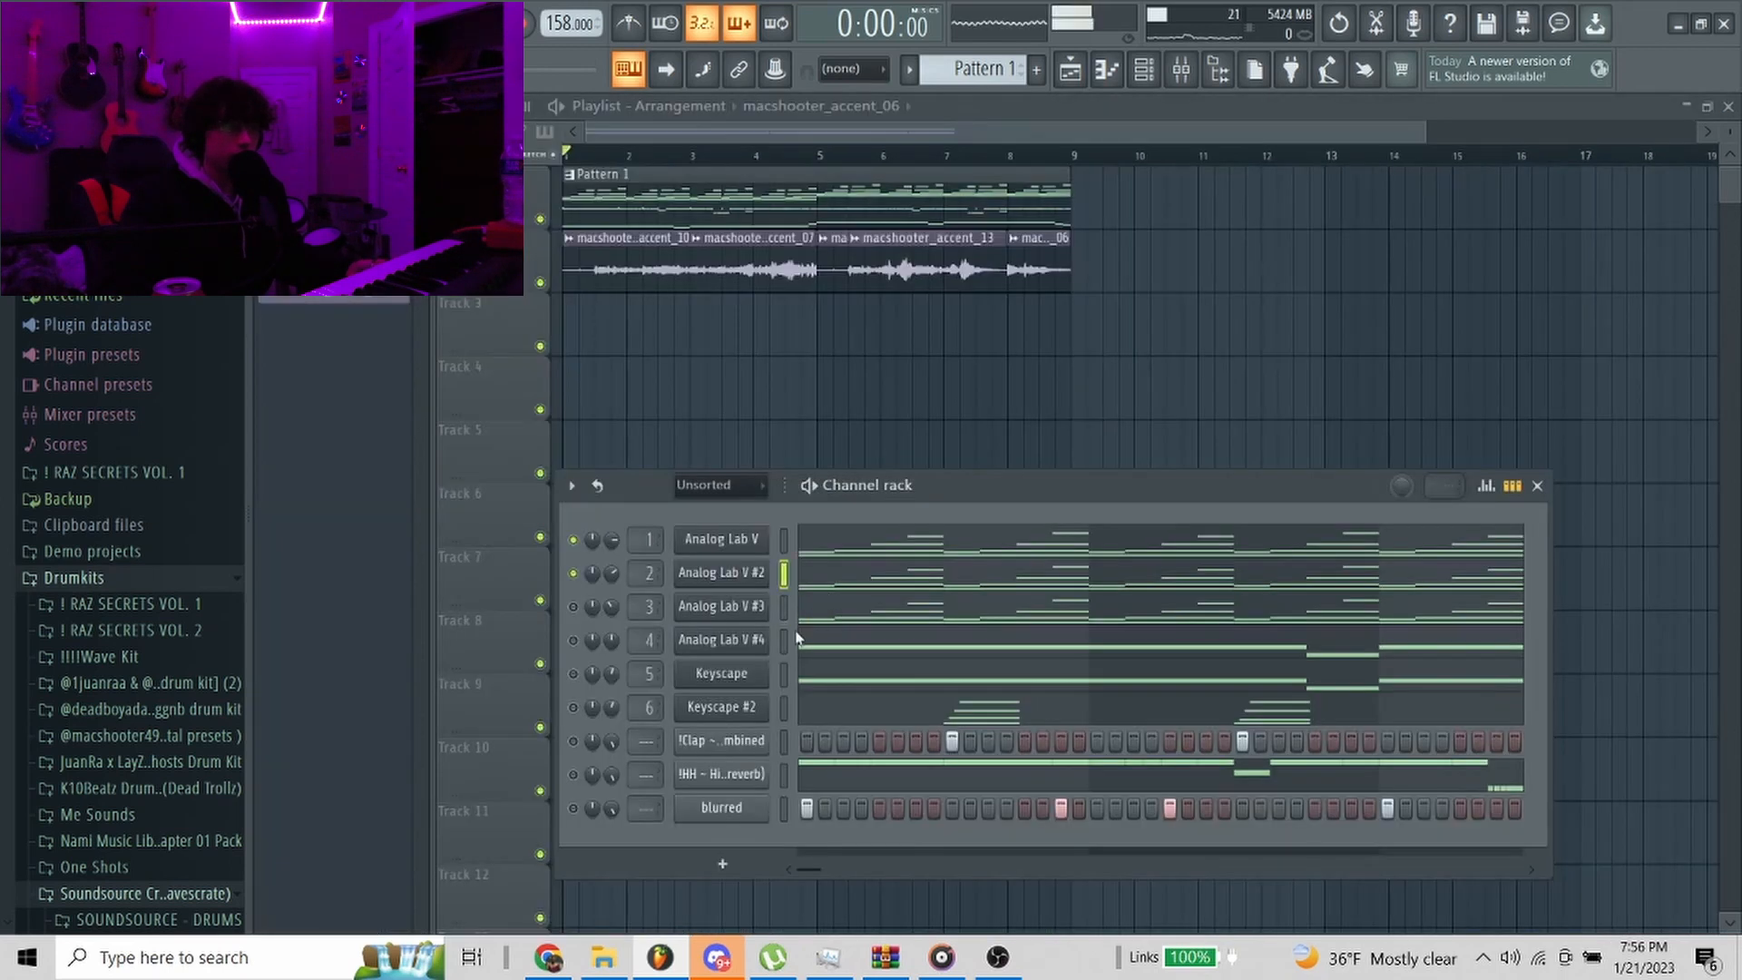
Unmute the Analog Lab V #3 channel and play the layered melody while viewing the Analog Lab V #2 notes
click(572, 606)
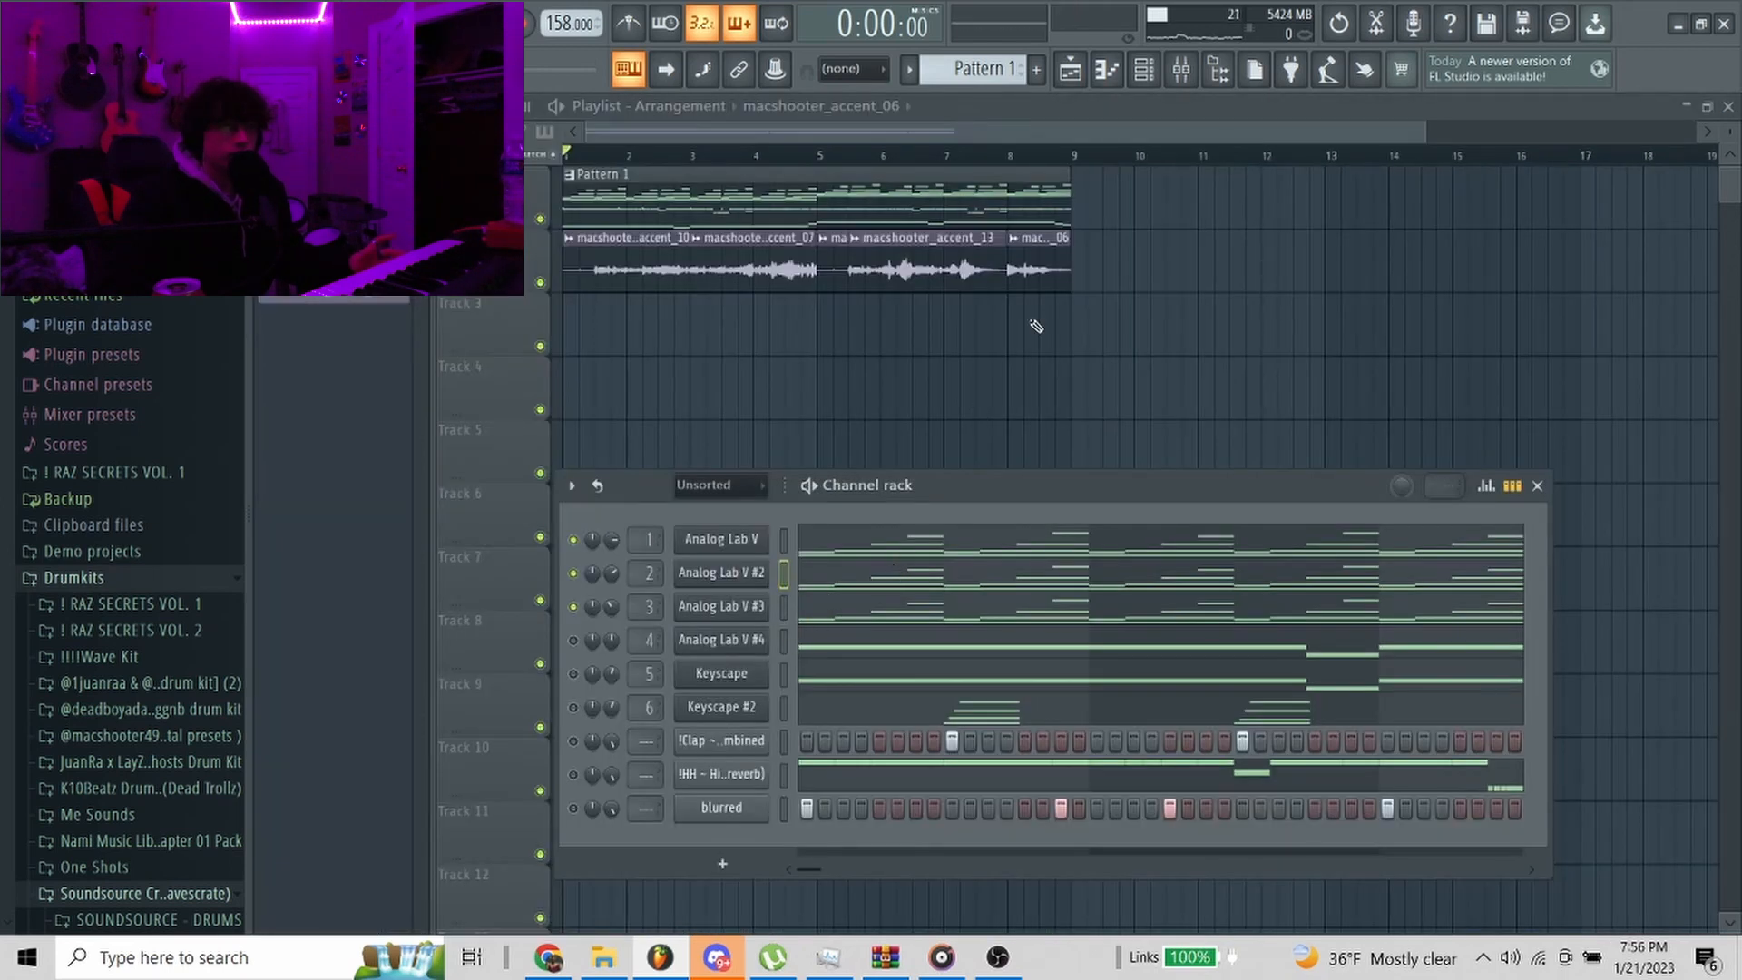
key(space)
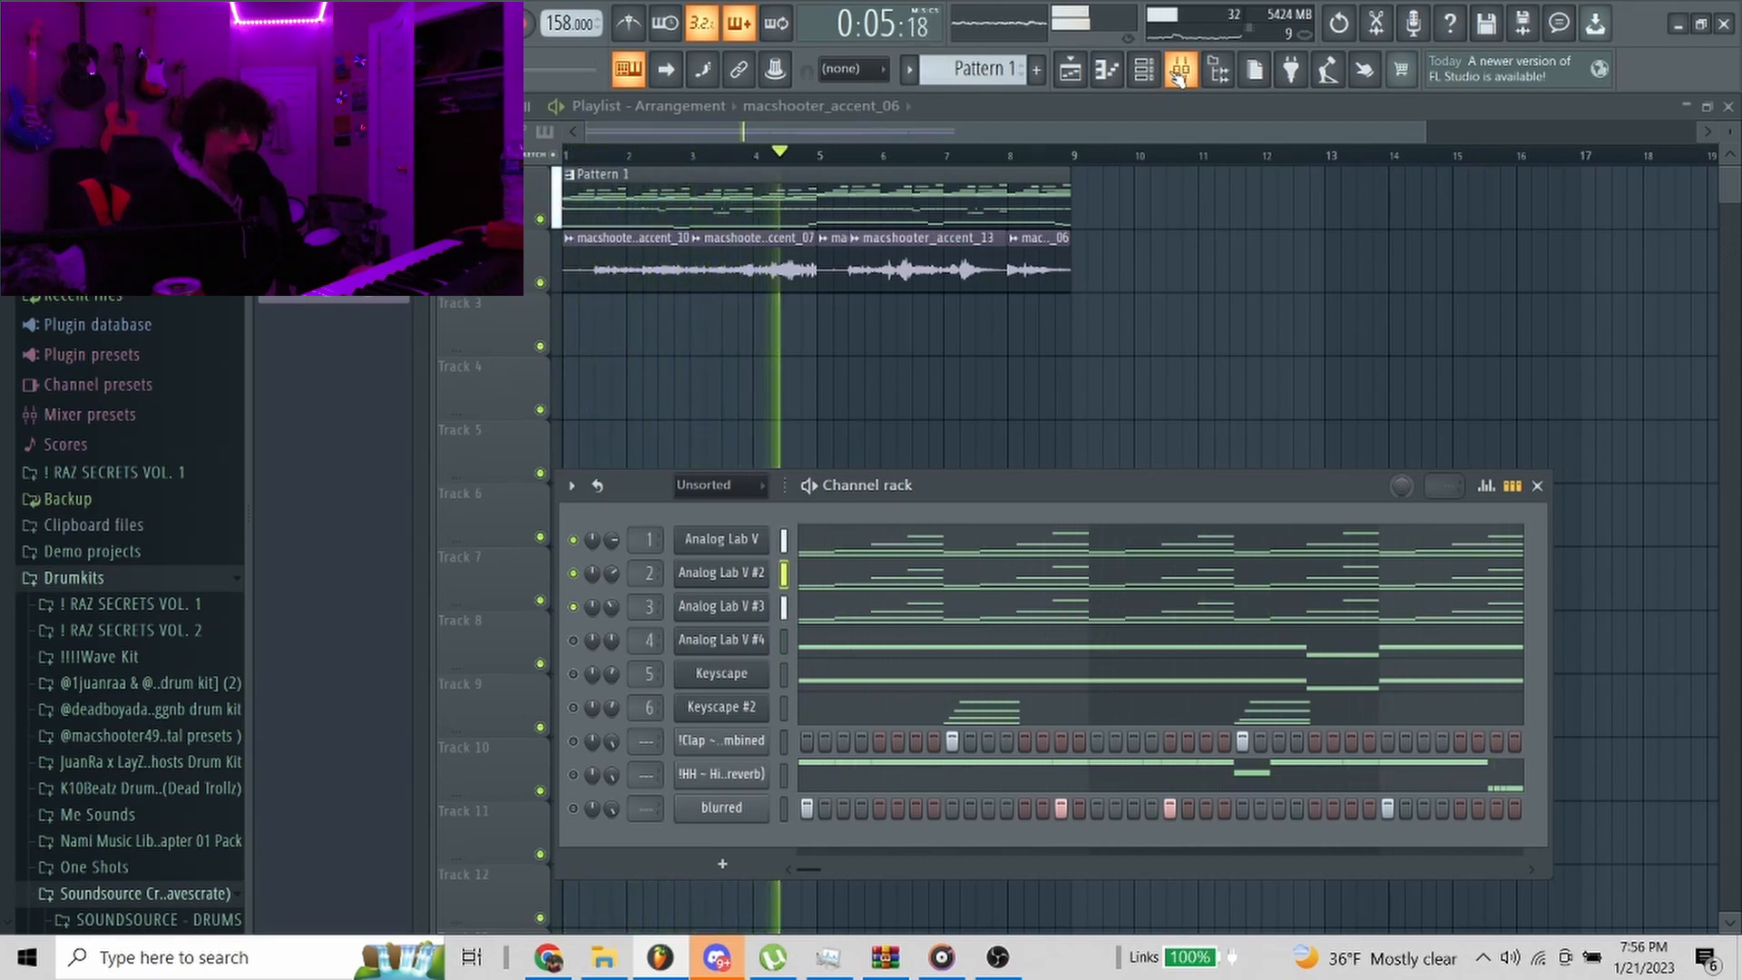
click(889, 576)
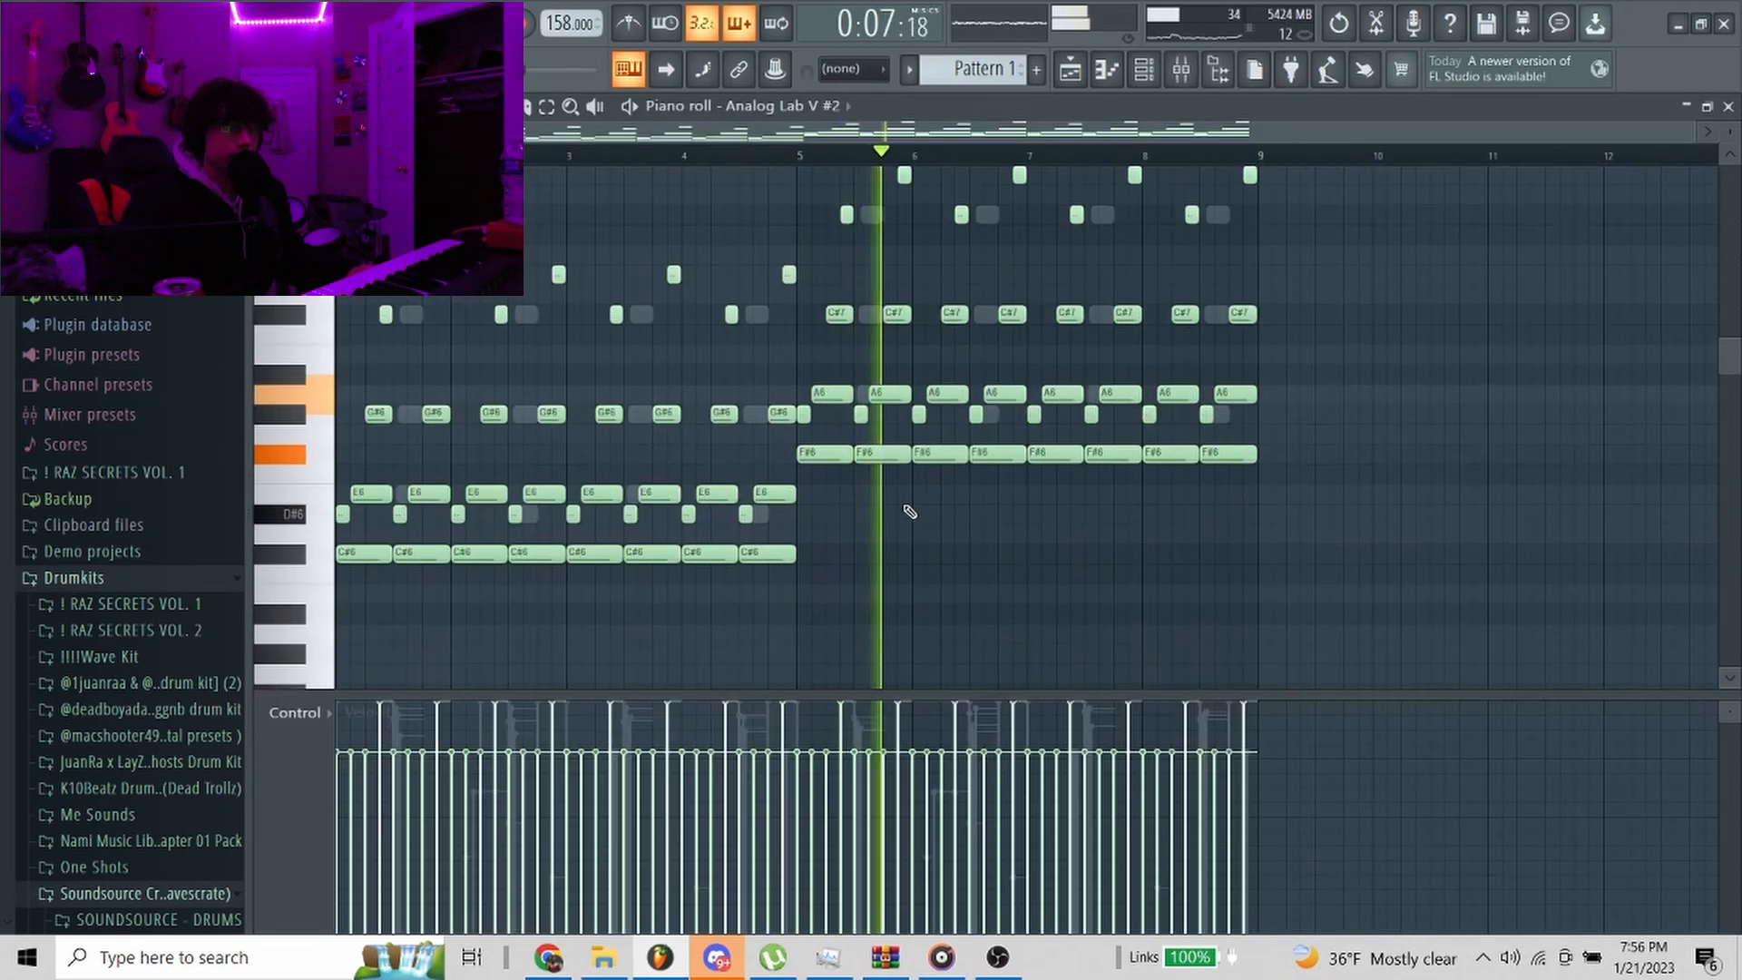
scroll(909, 511, up, 3)
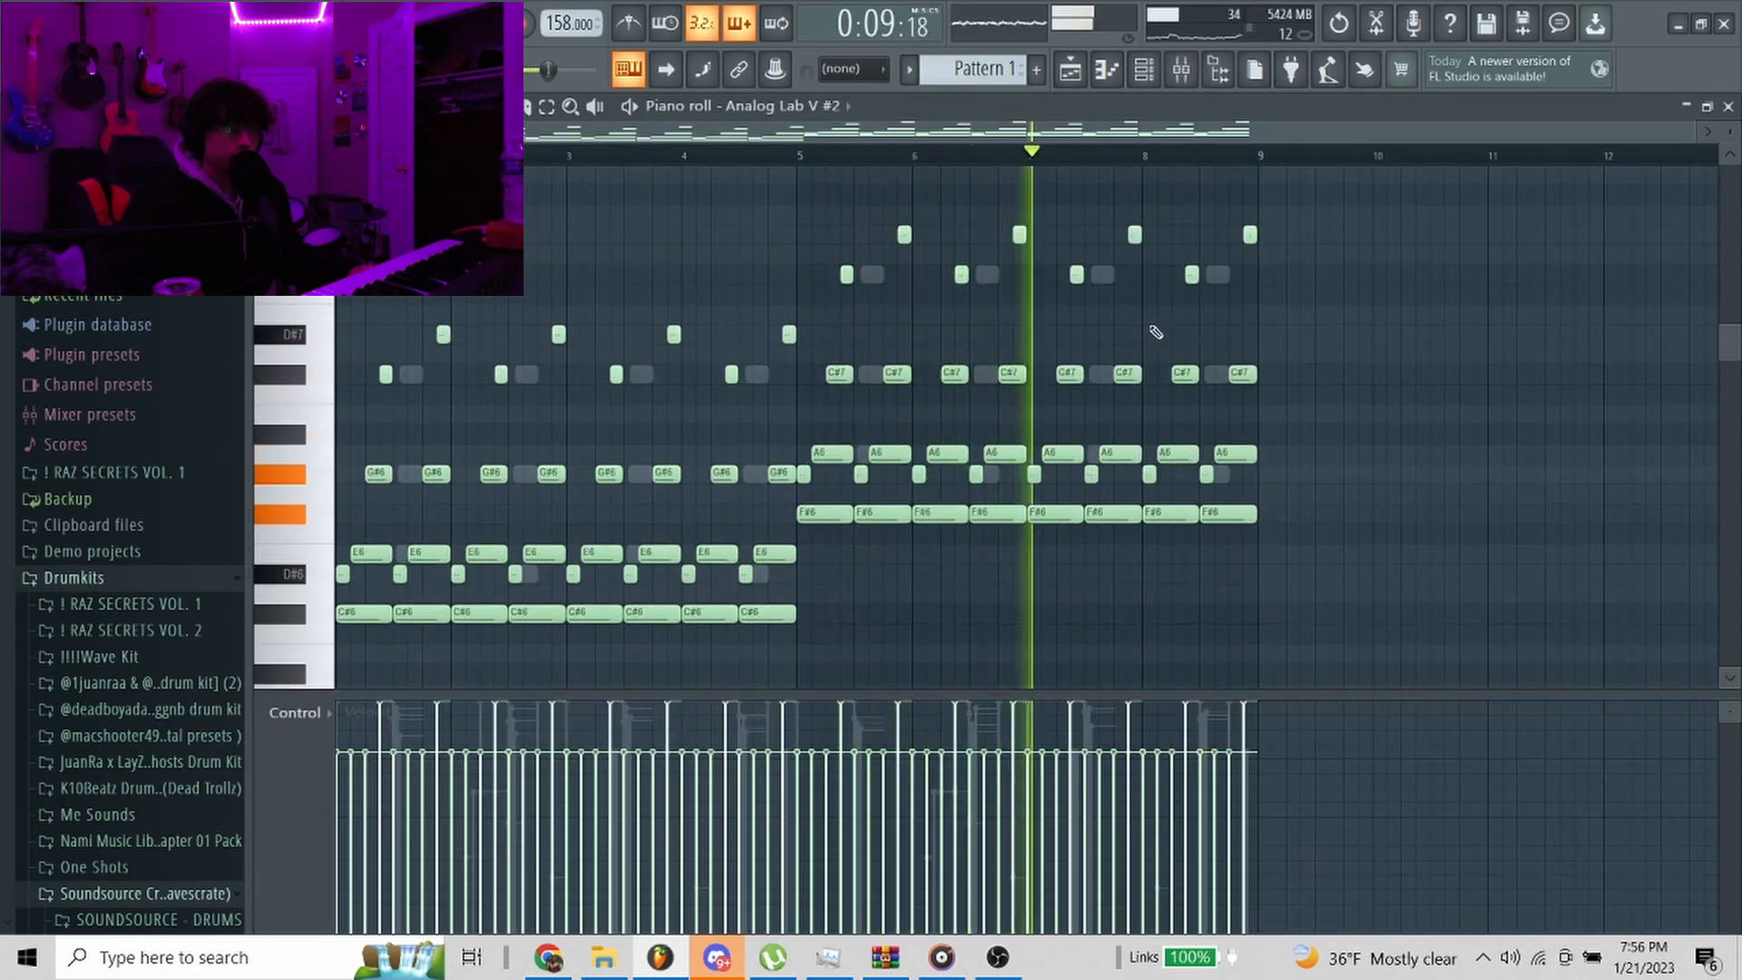
Stop playback and inspect the Fruity Reeverb 2 and three Fruity parametric EQ 2 effects on mixer Insert 2
click(1183, 73)
key(space)
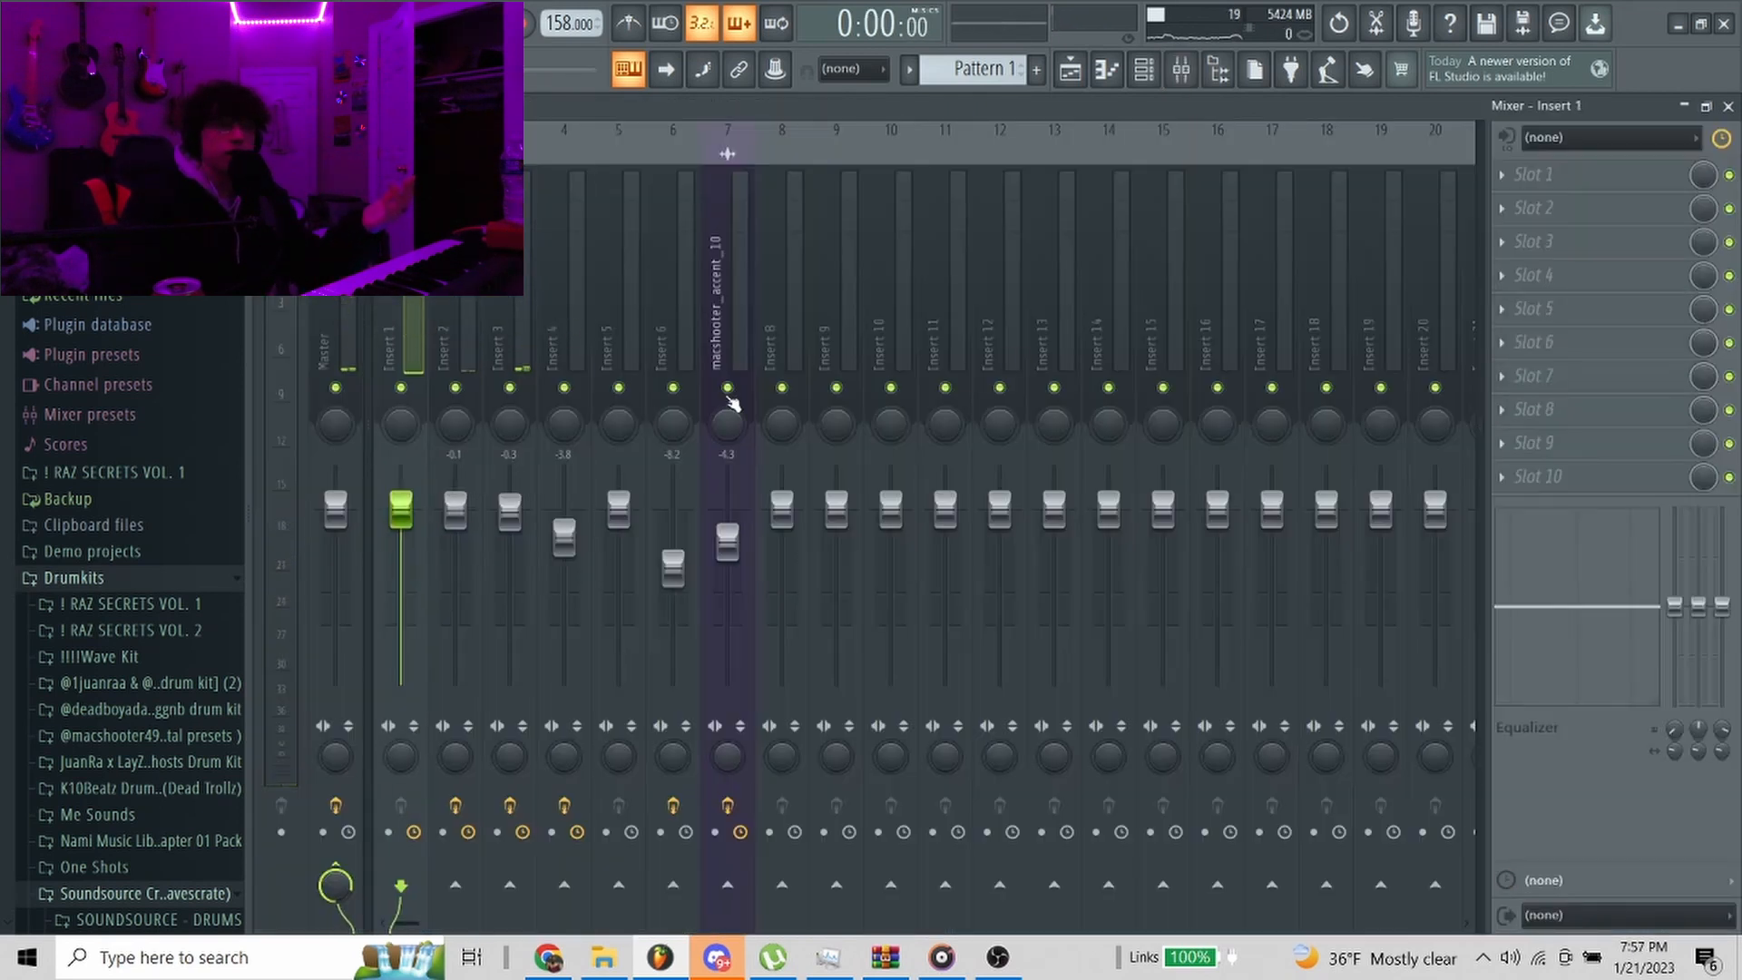
click(458, 353)
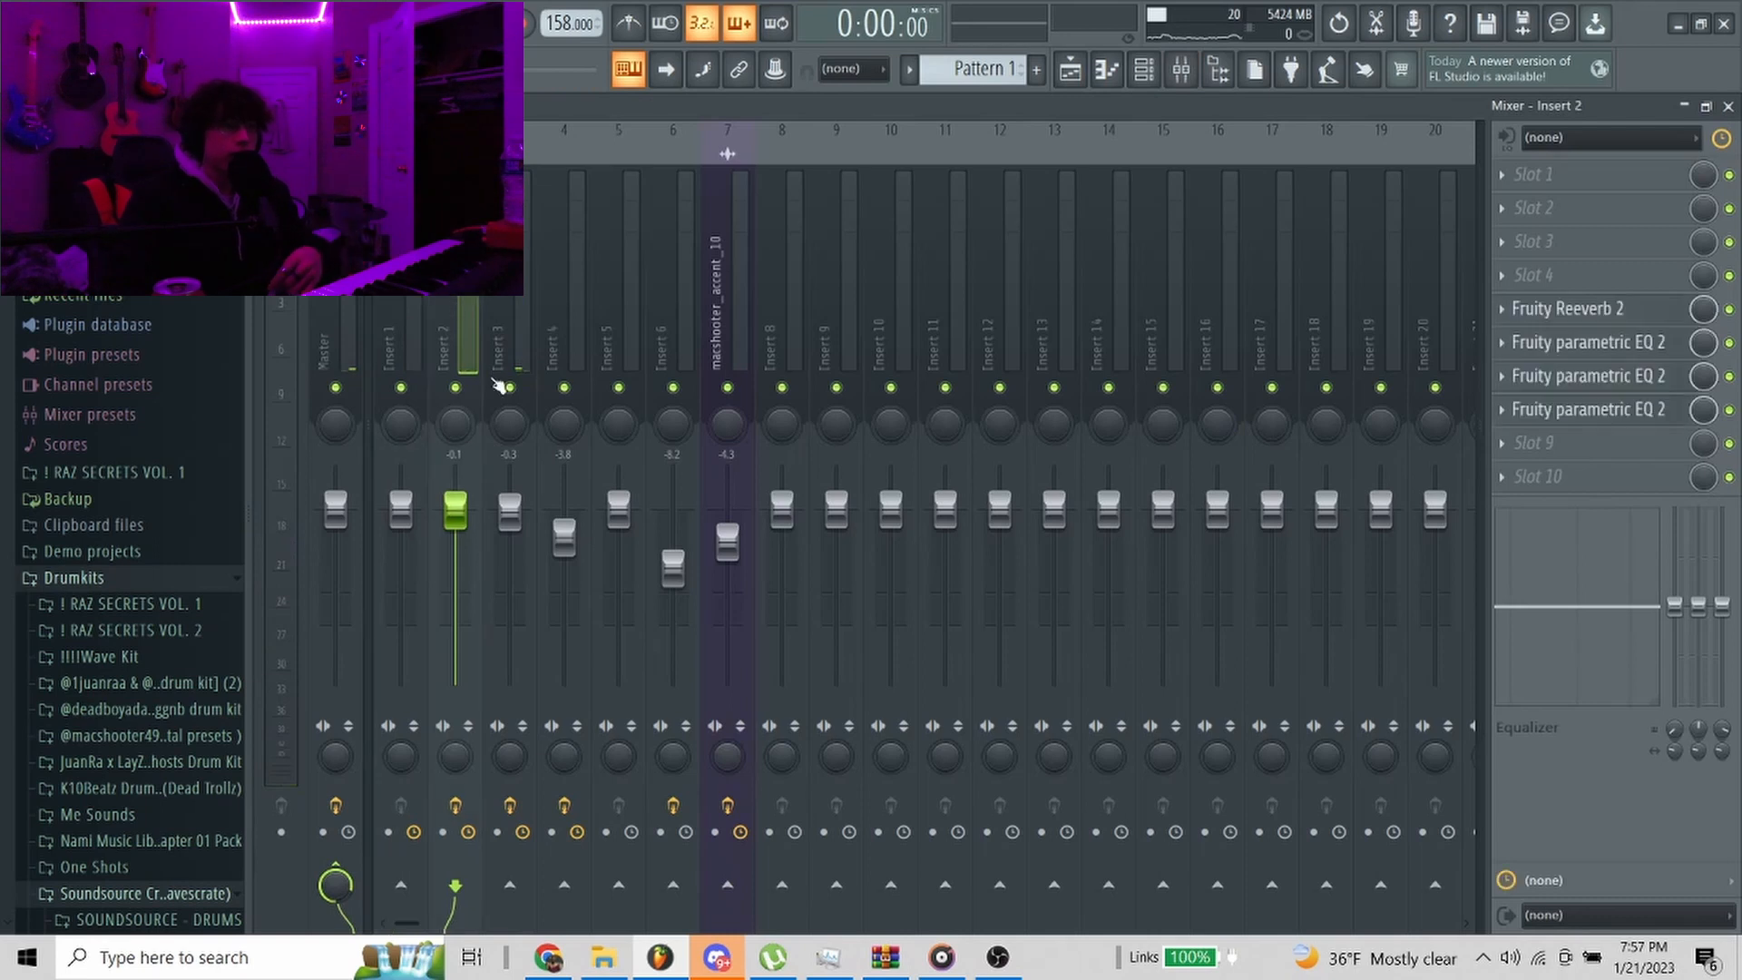
click(1645, 321)
click(1644, 320)
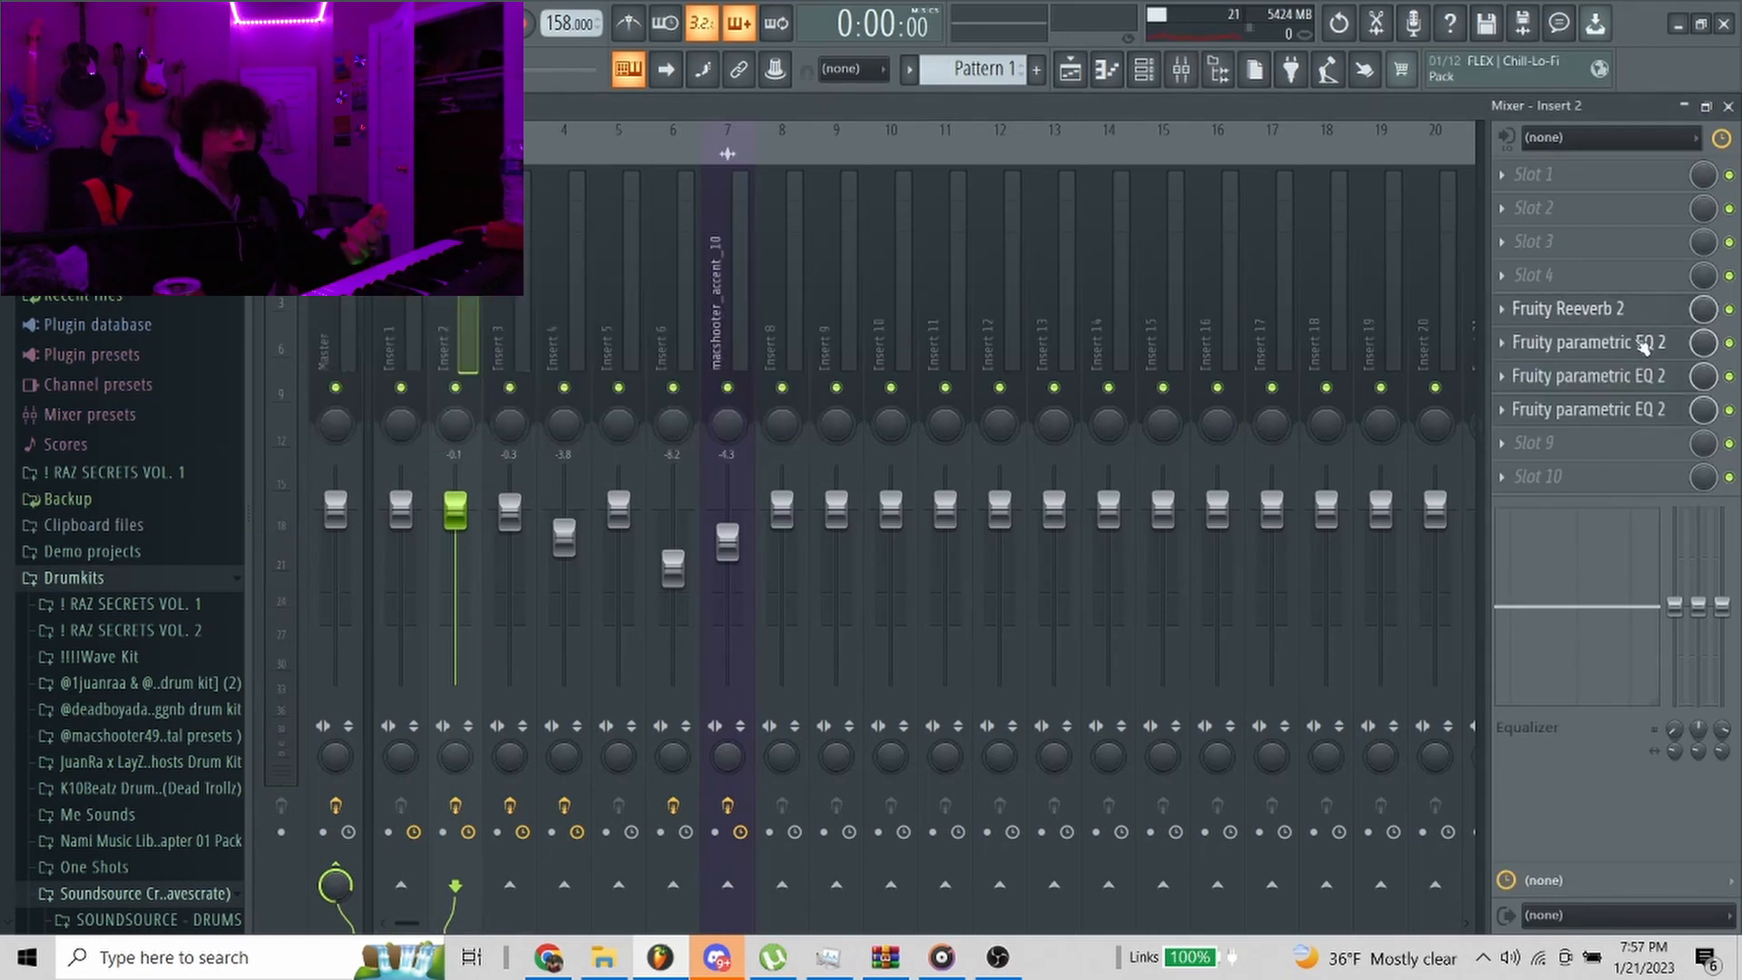
click(1644, 342)
click(1637, 376)
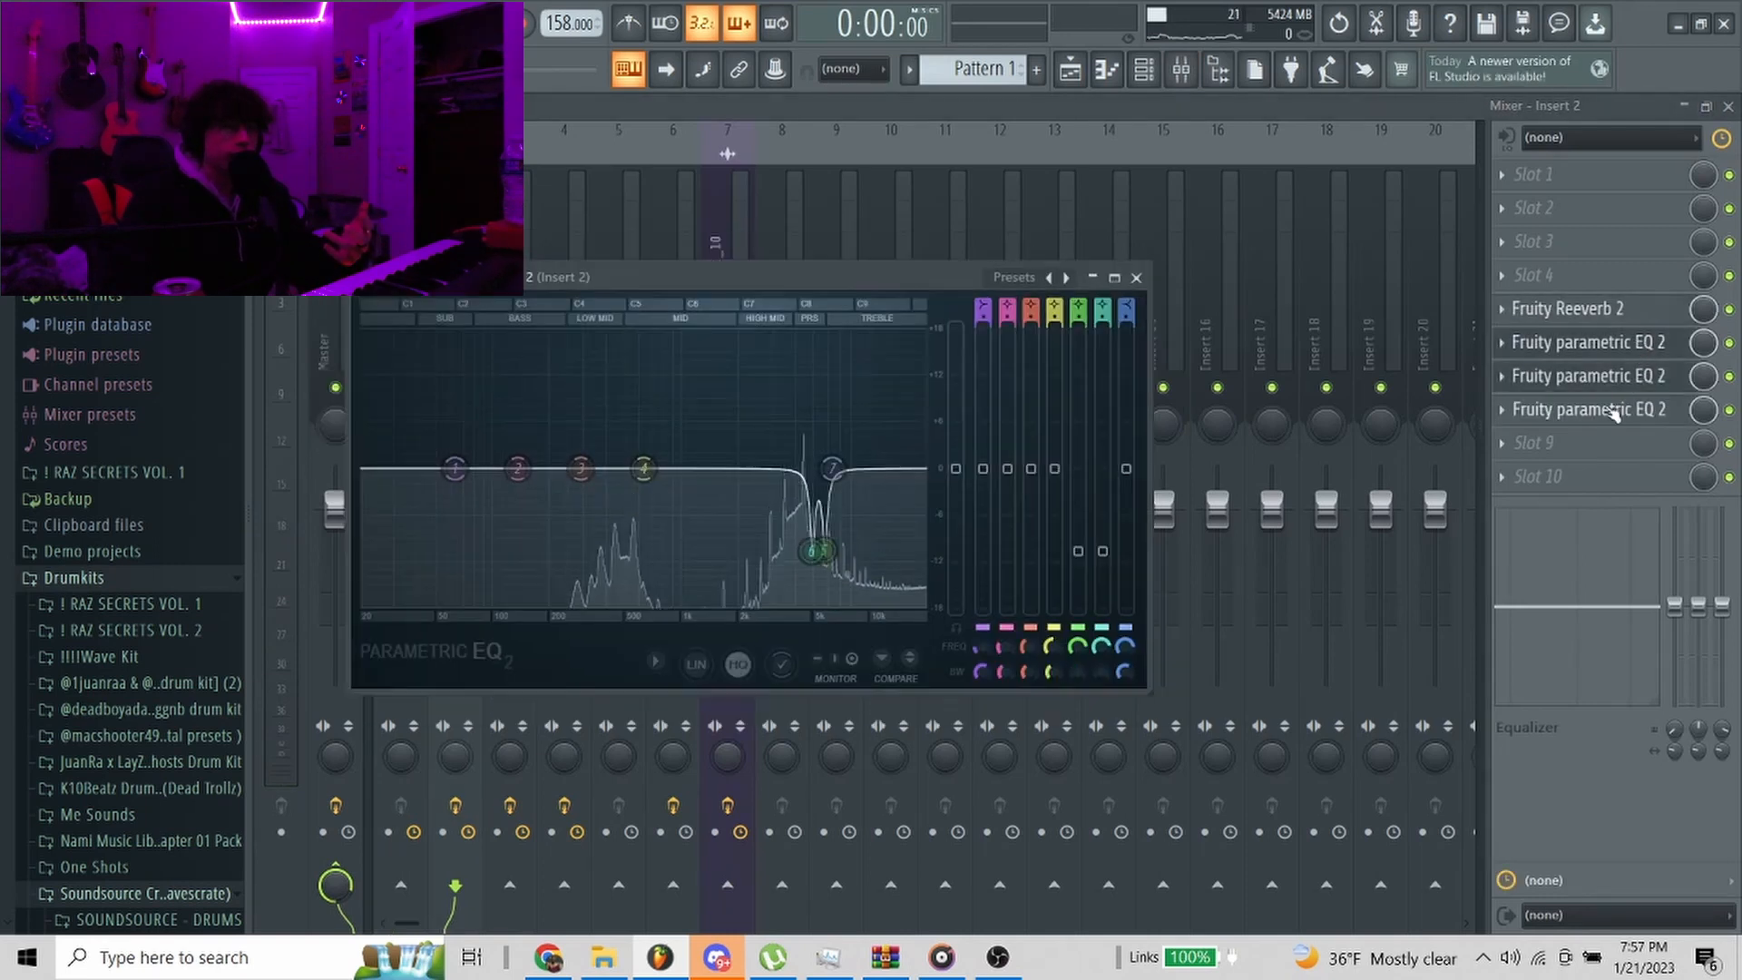
click(1620, 409)
click(1194, 335)
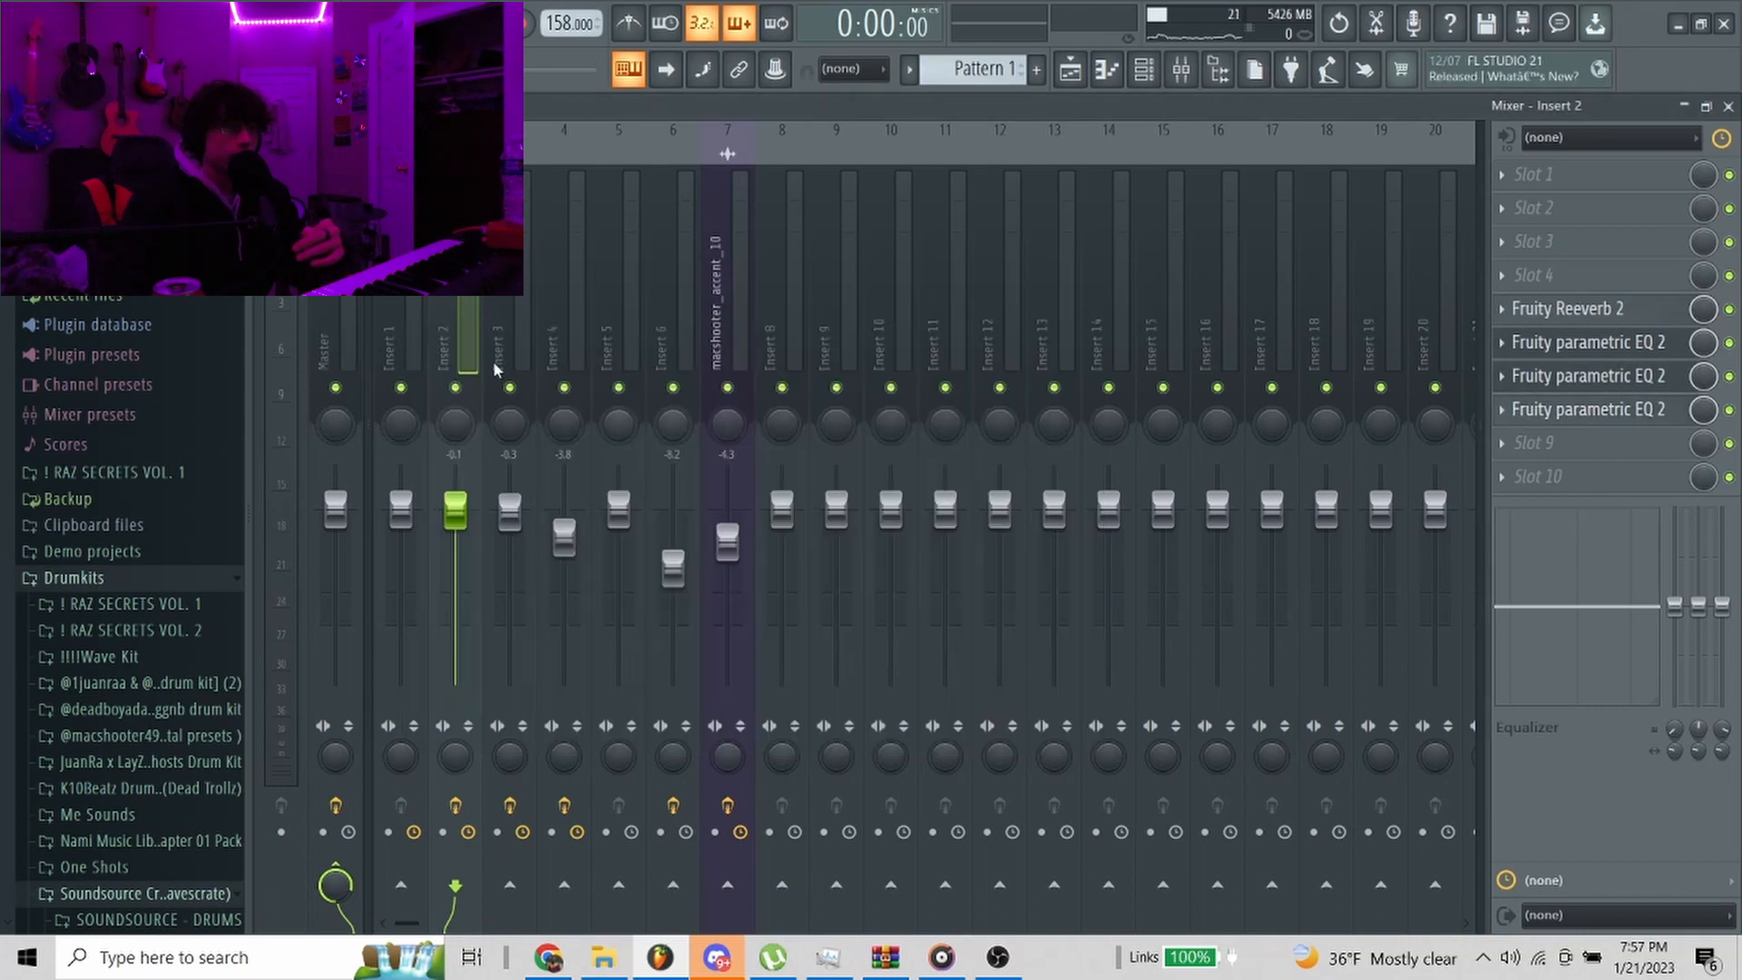
Inspect the Crystallizer and Gross Beat effects on mixer Insert 3
click(506, 335)
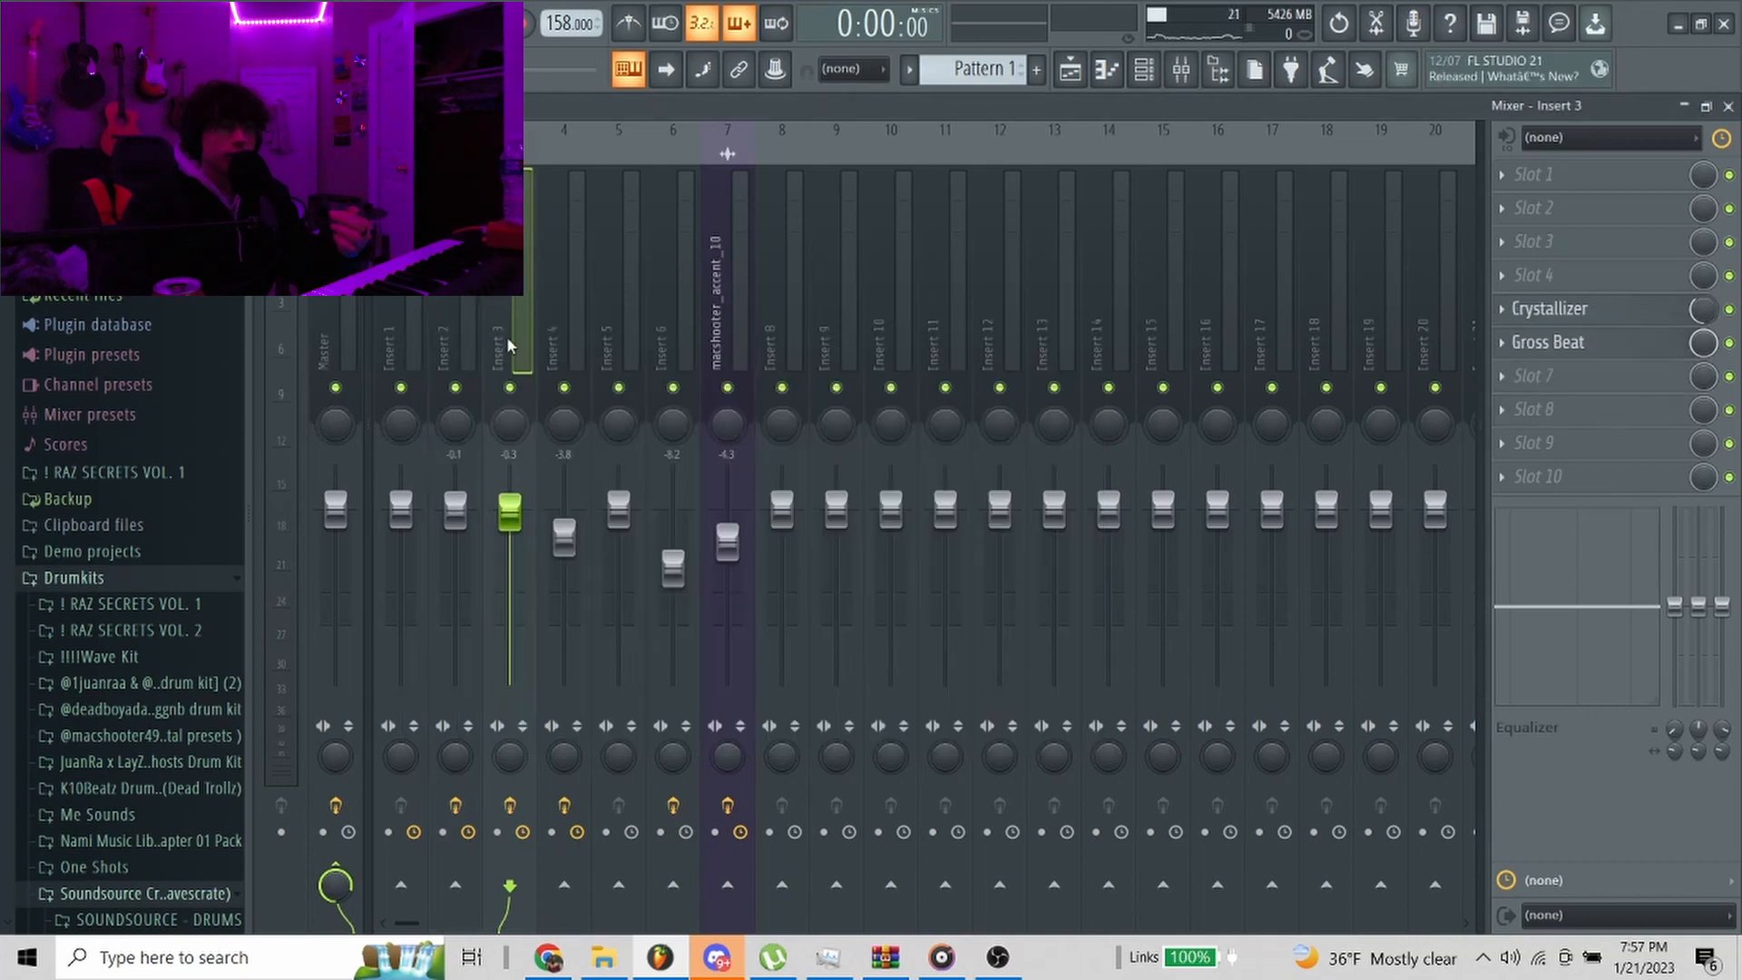
click(1577, 312)
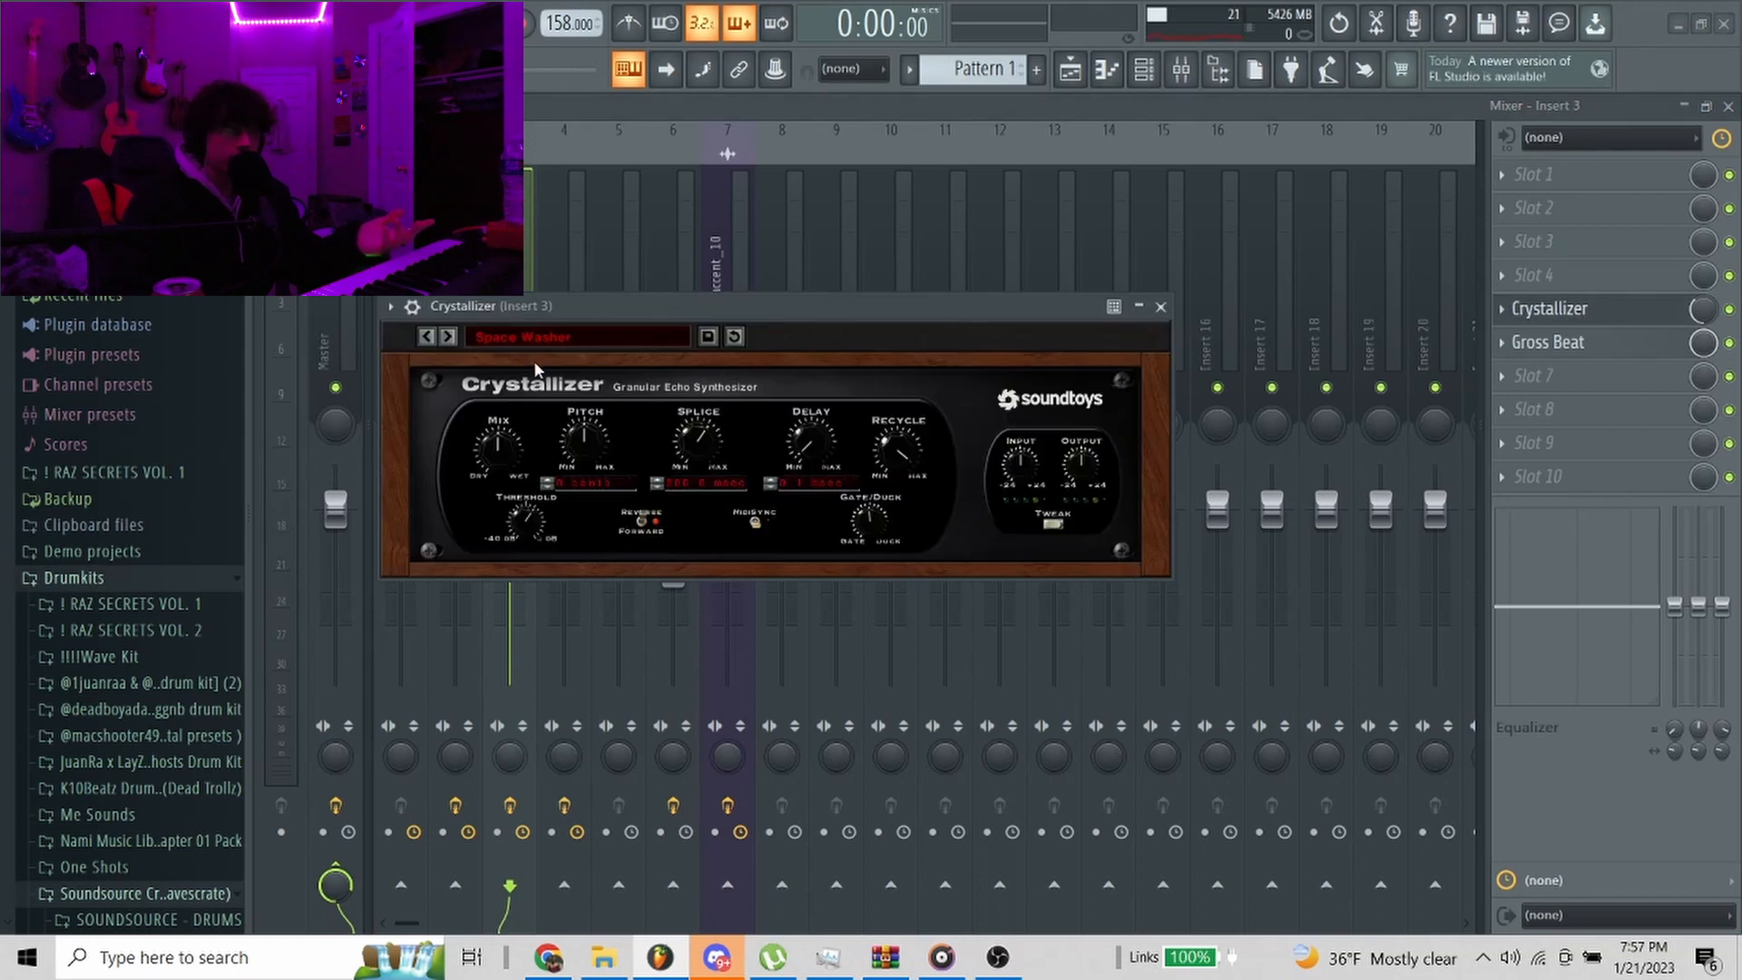
click(1644, 317)
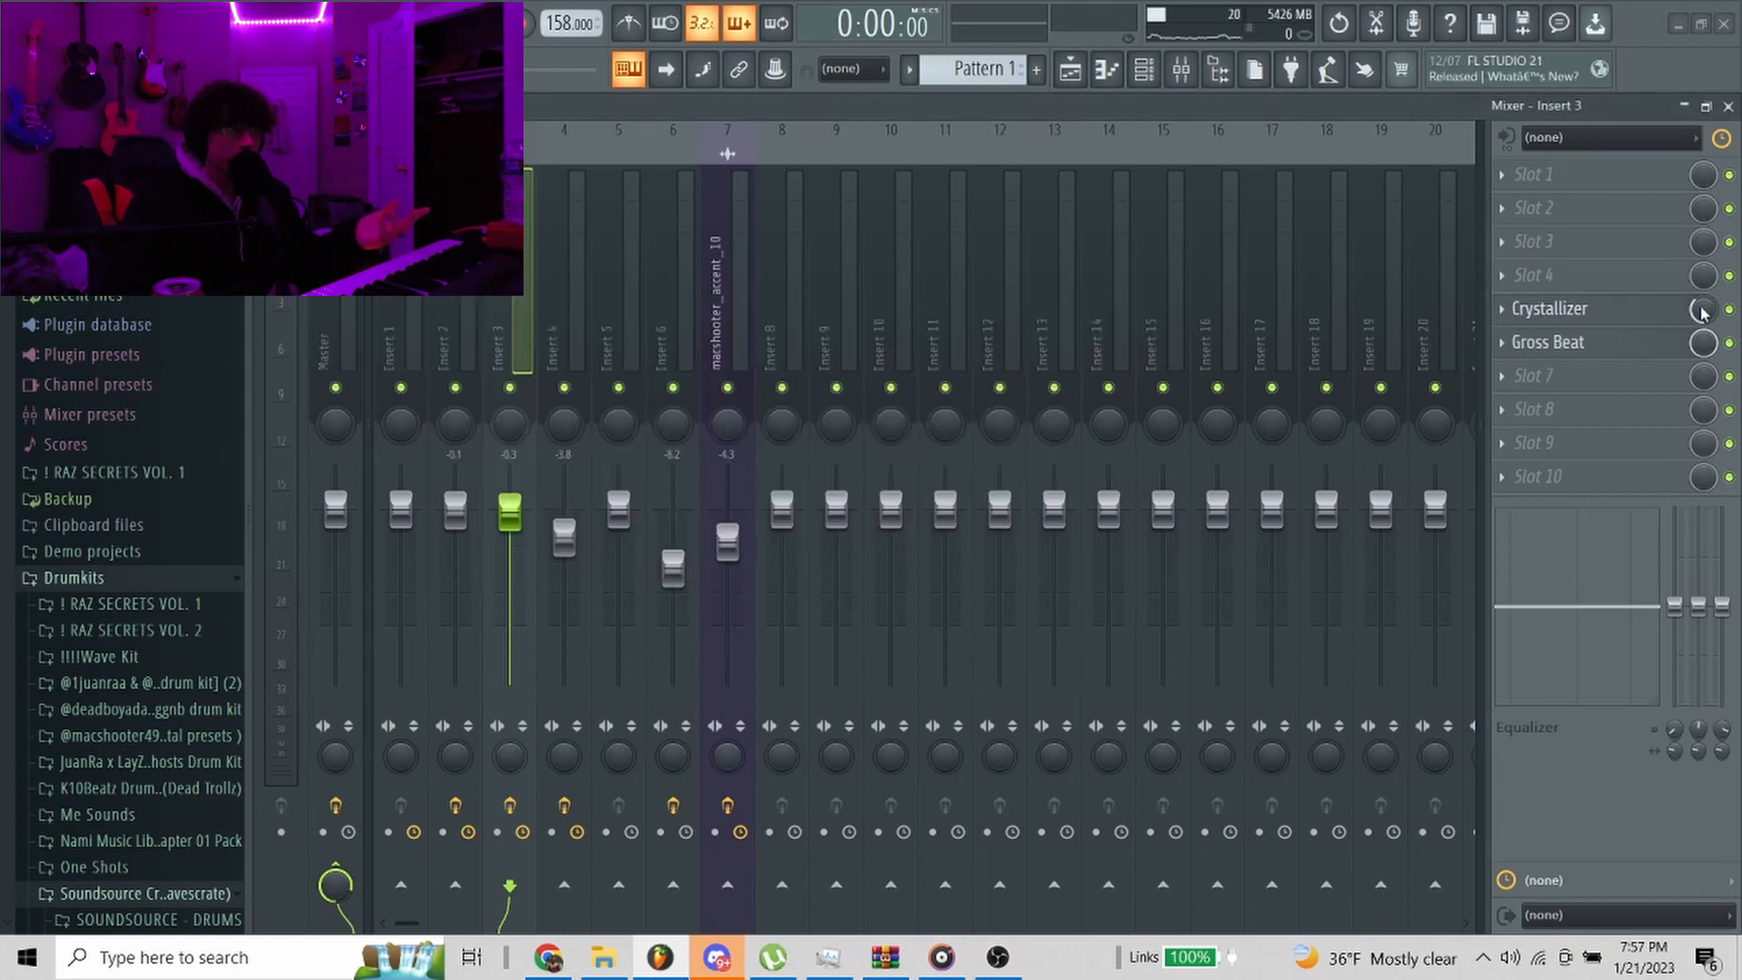
click(1640, 350)
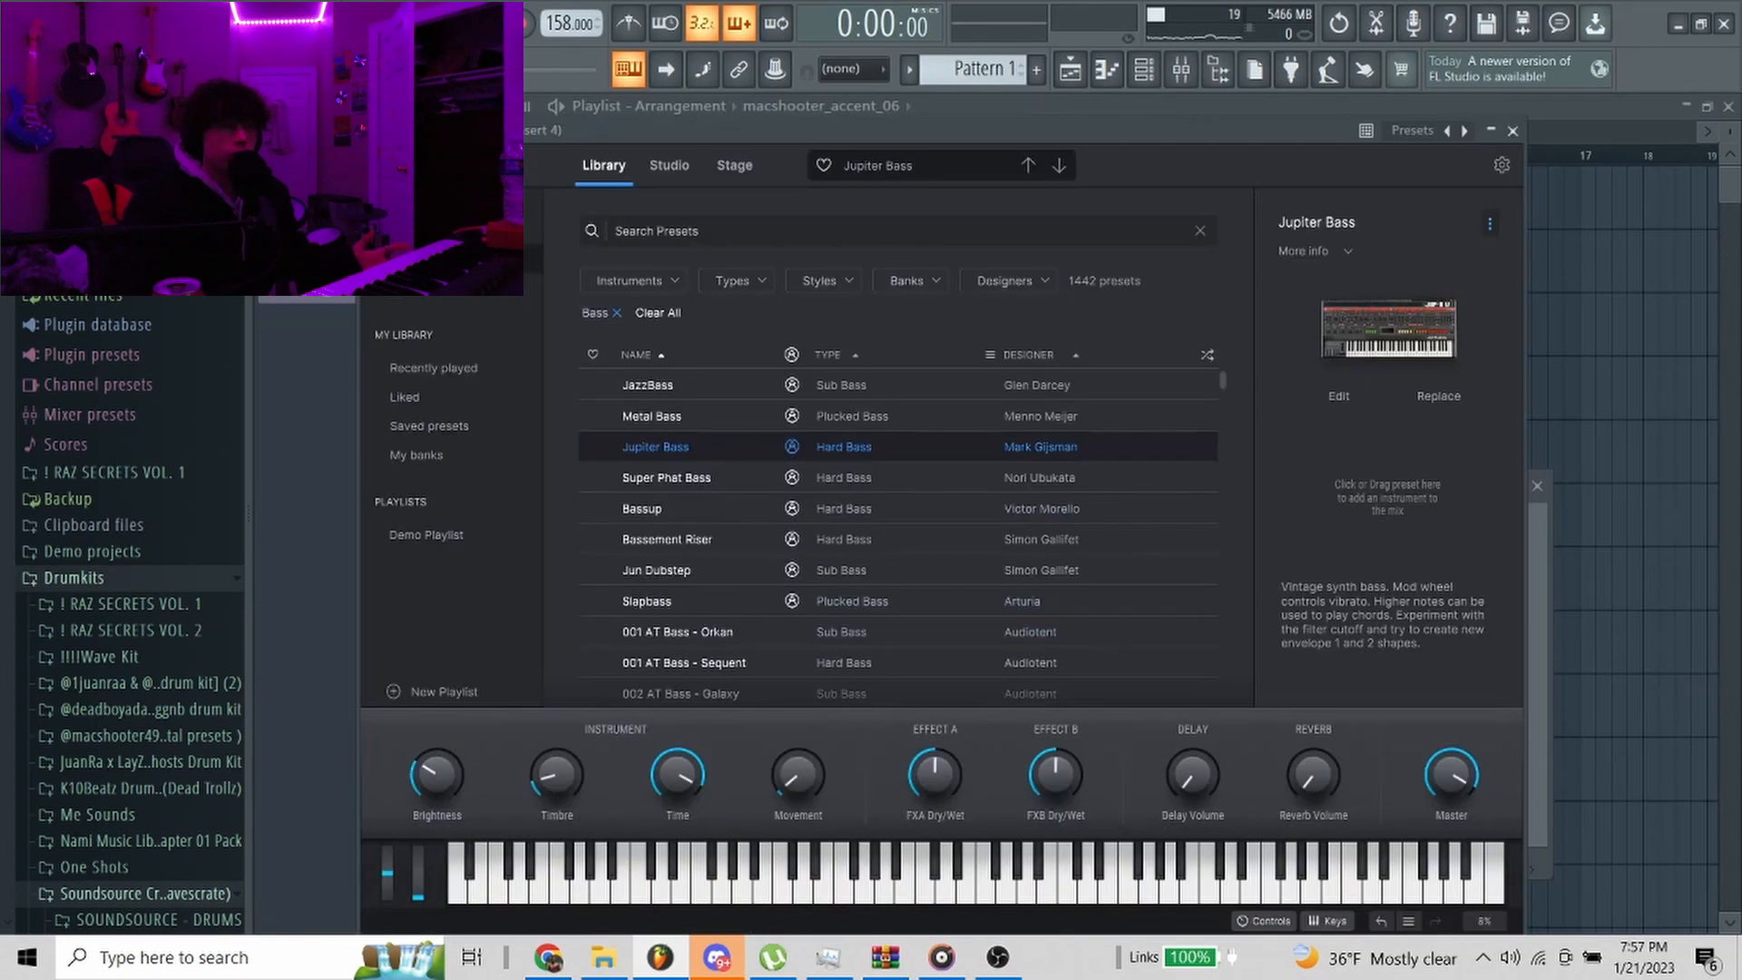
Browse the Bass presets in the Analog Lab V #4 instrument and play that channel's bassline
click(471, 230)
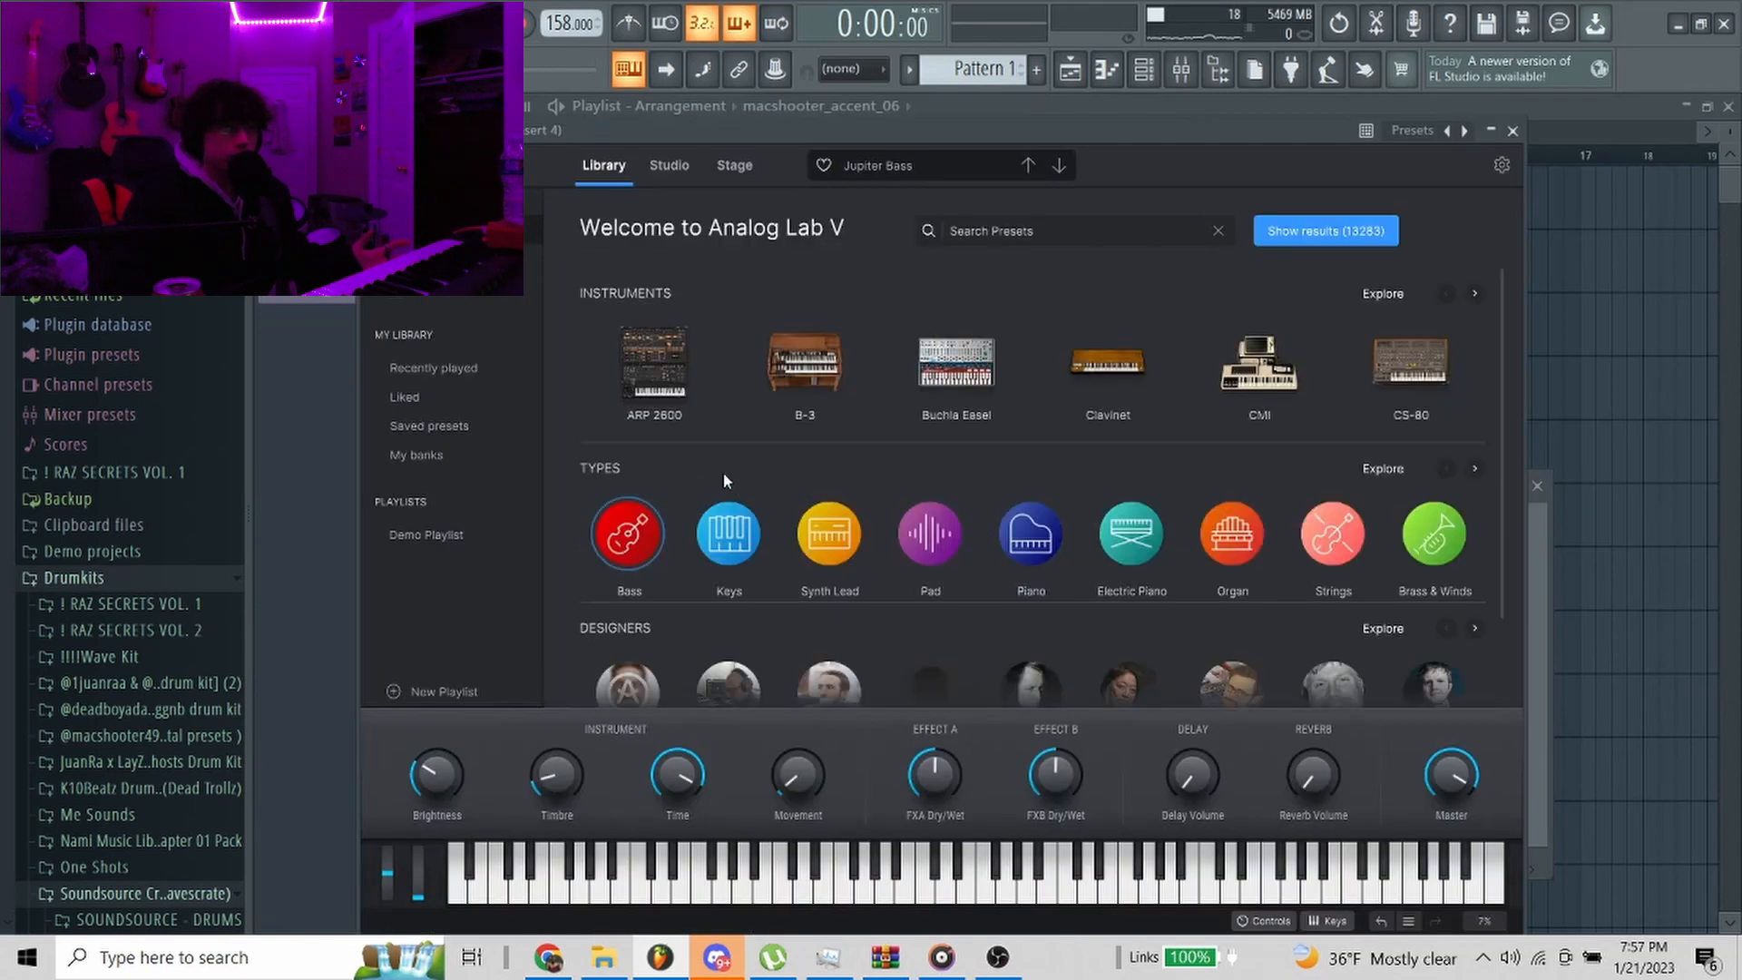
click(629, 521)
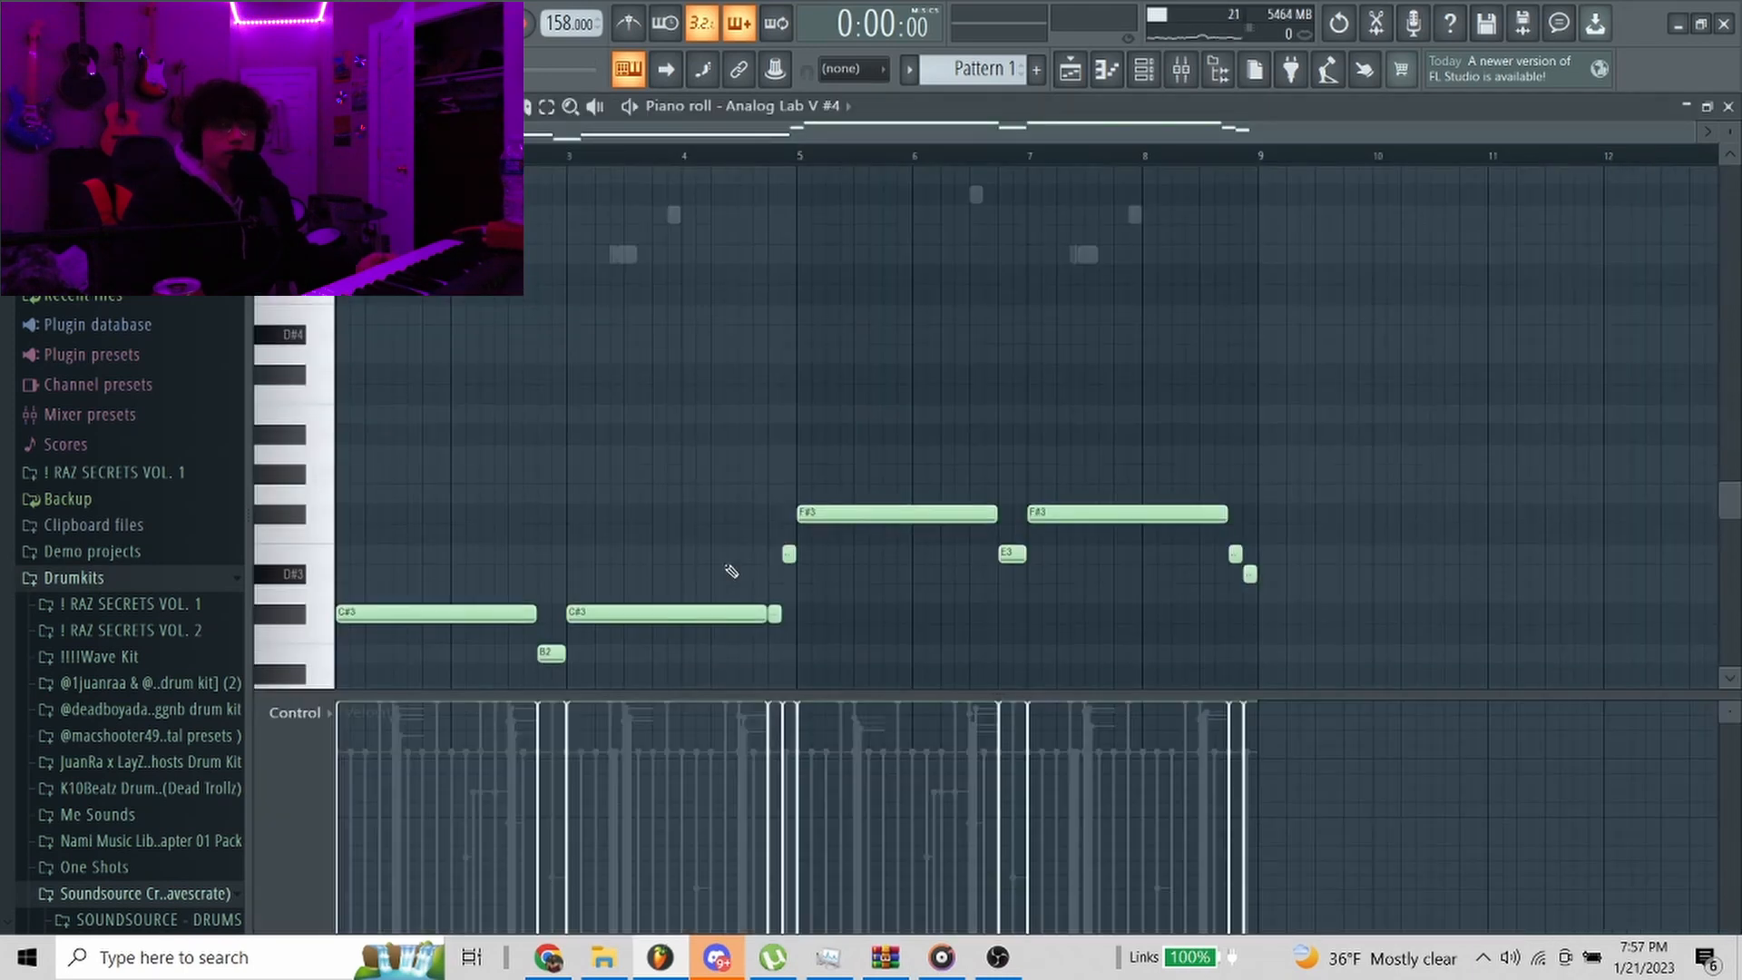
scroll(726, 568, down, 2)
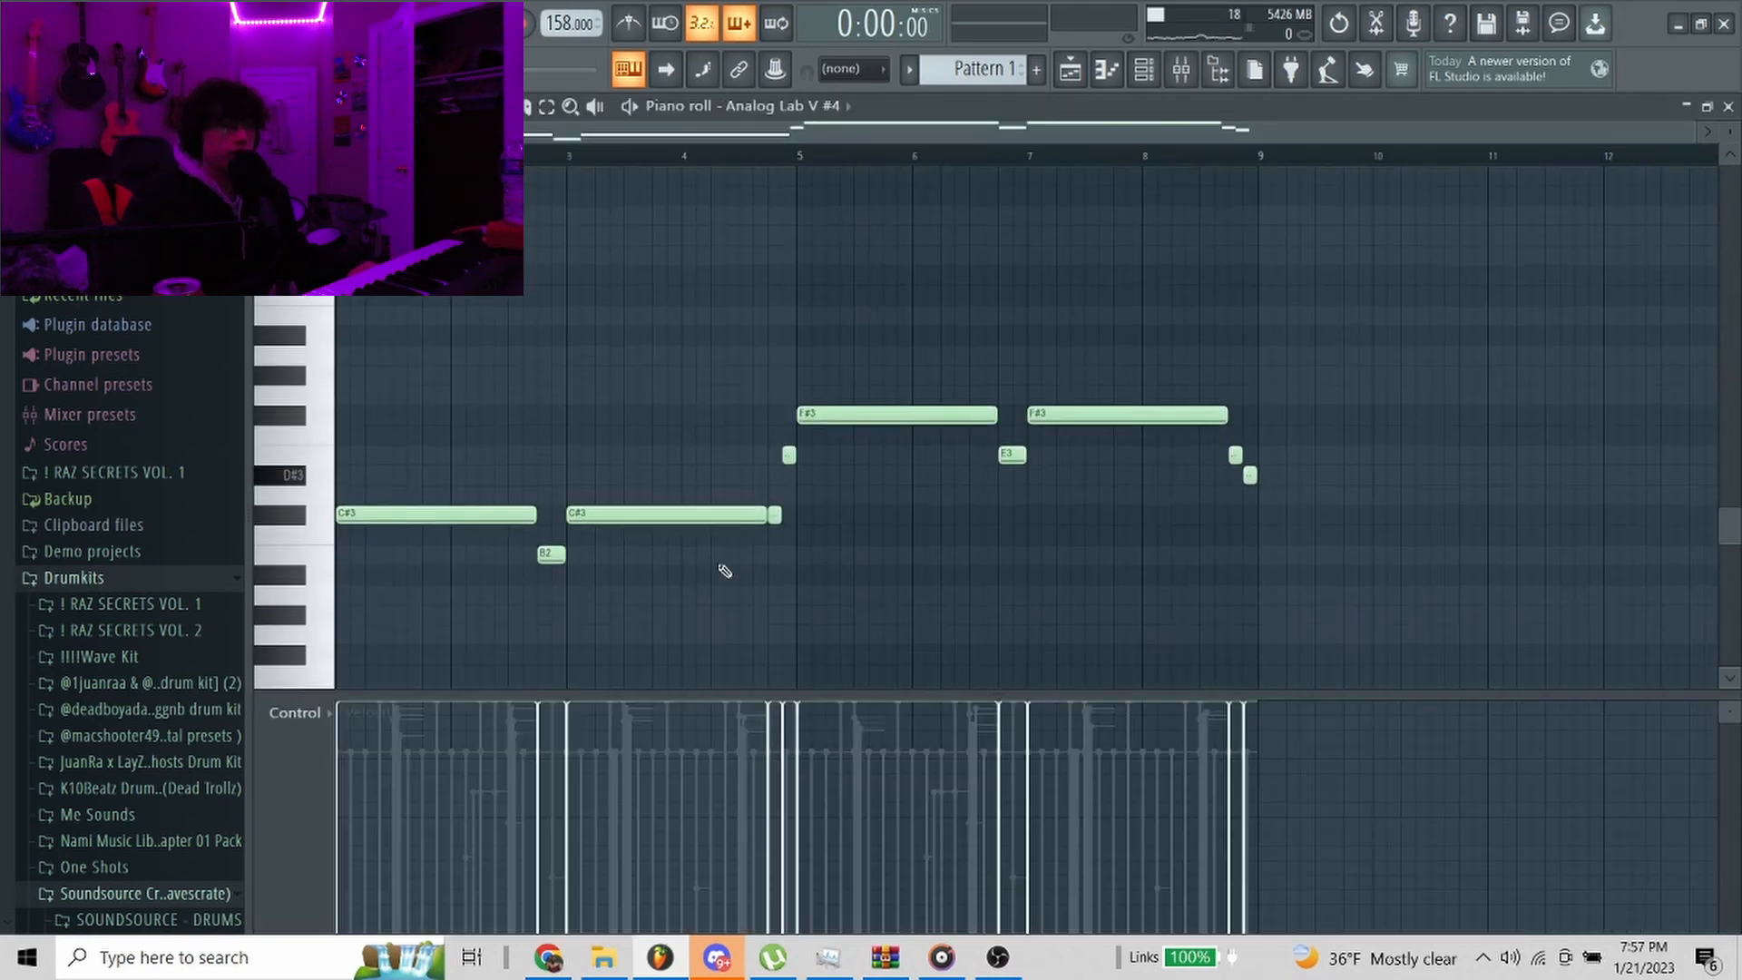
key(space)
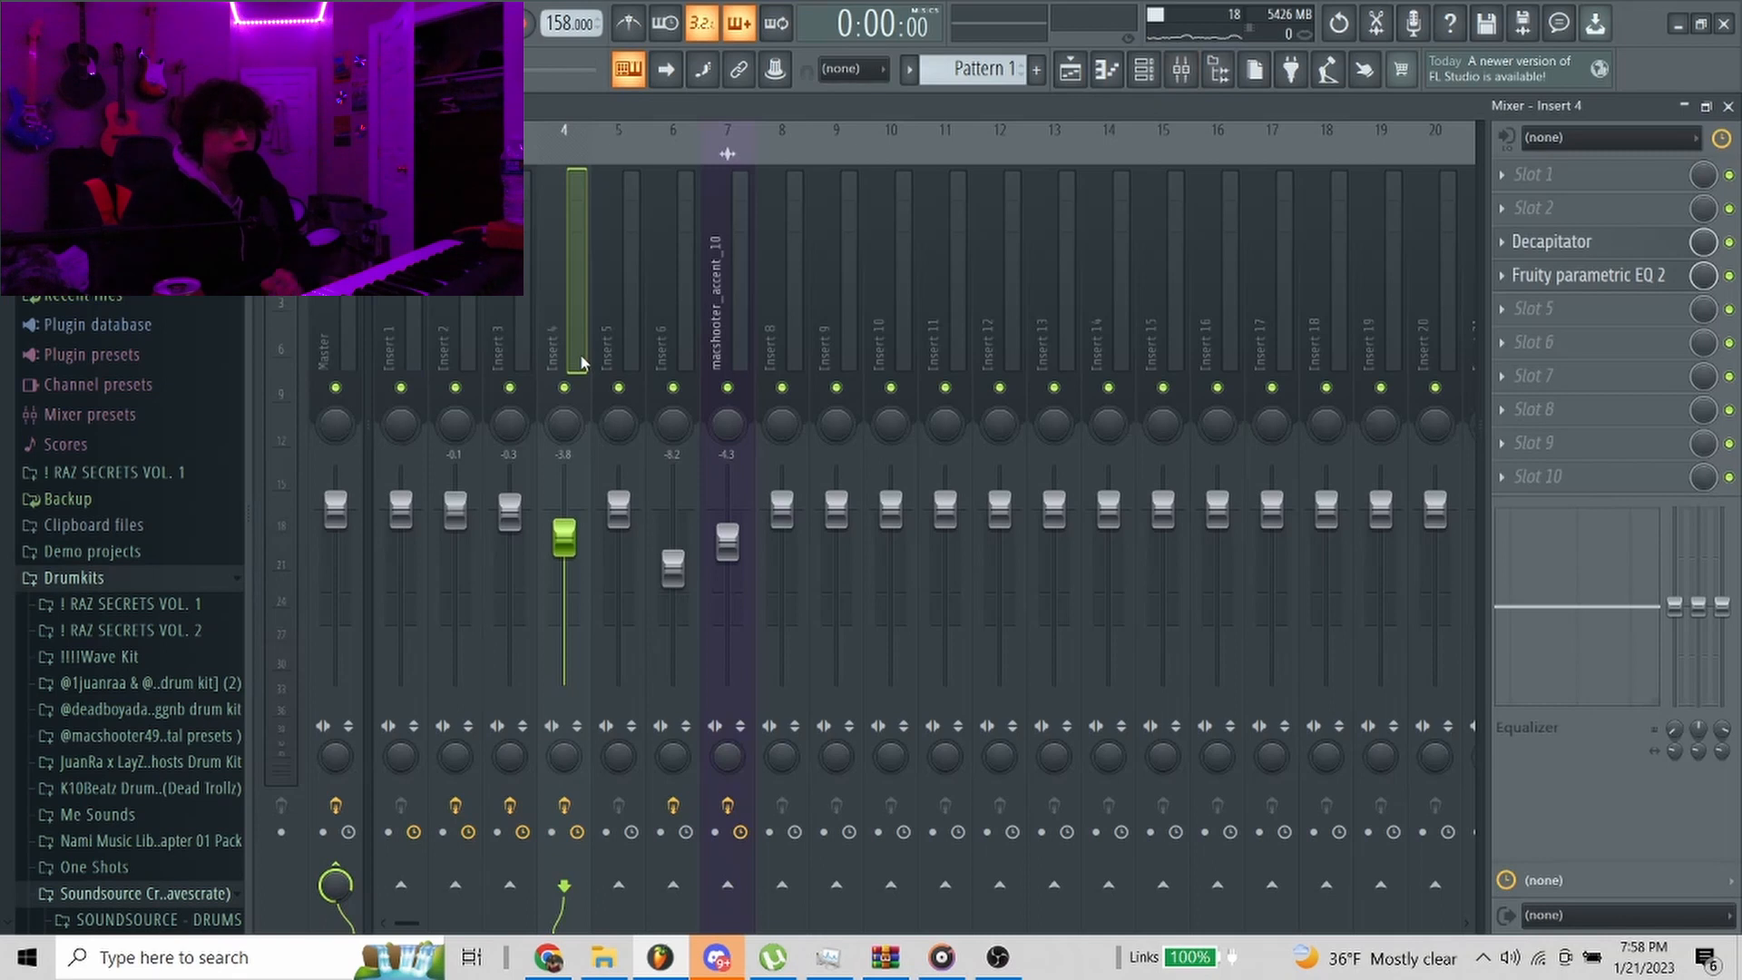
Inspect the Decapitator and Fruity parametric EQ 2 effects on mixer Insert 4
click(1572, 245)
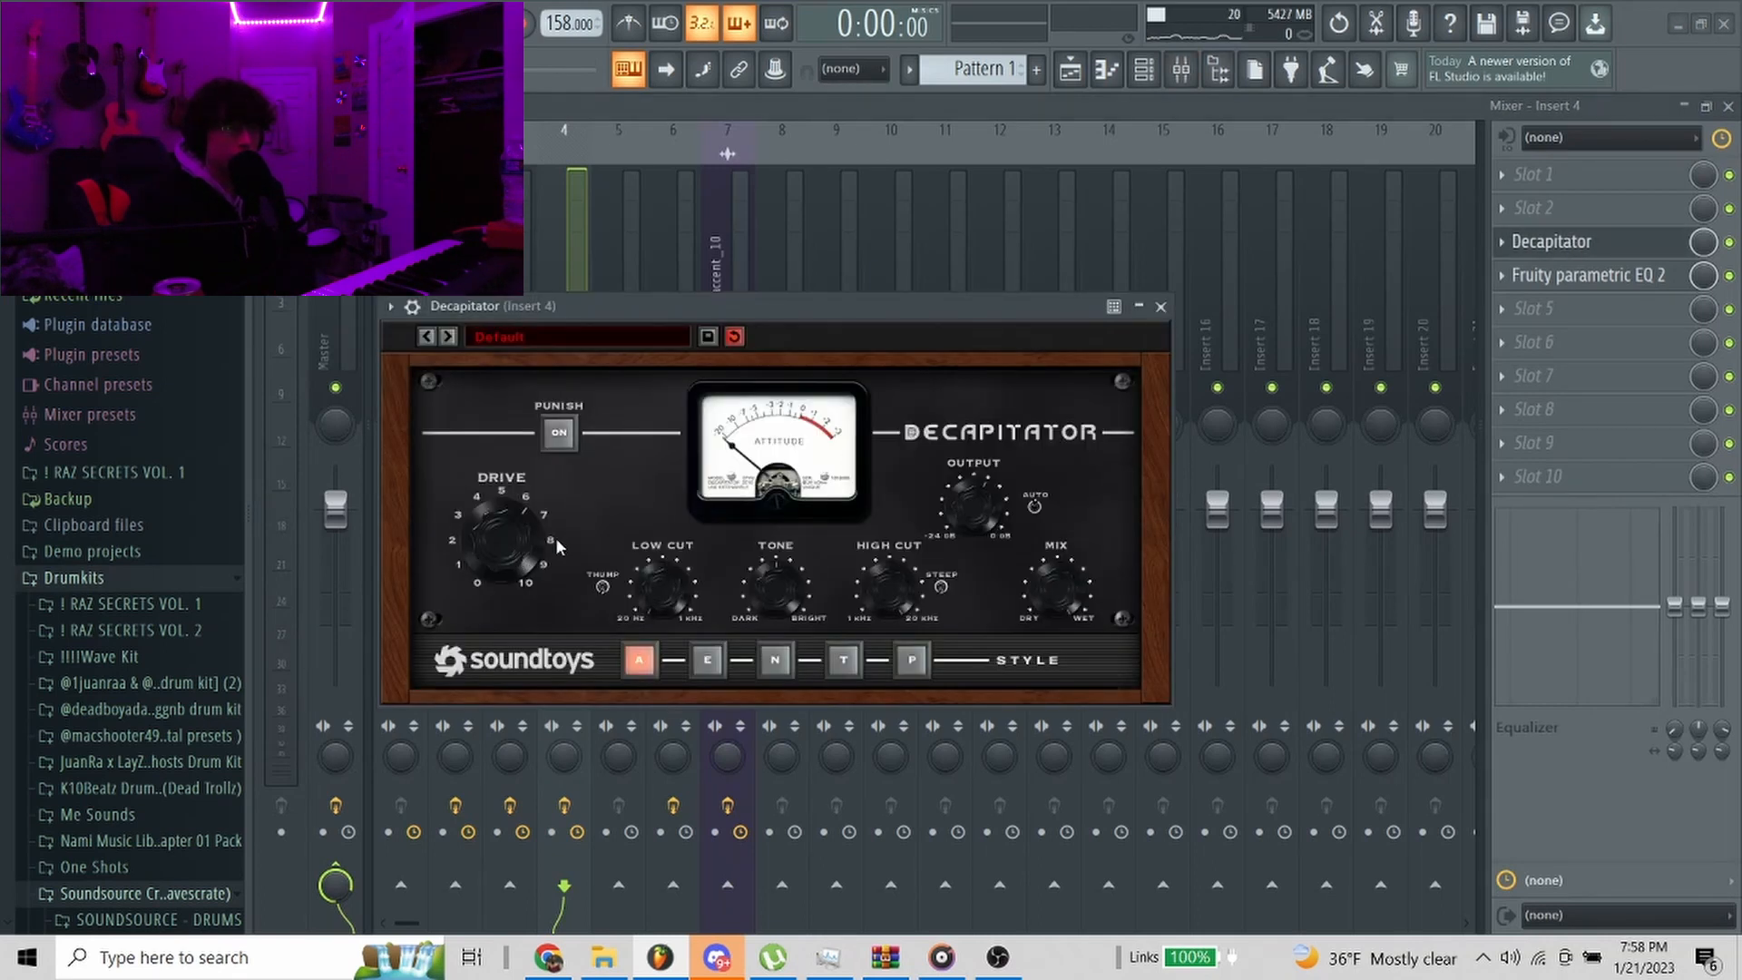
click(1633, 277)
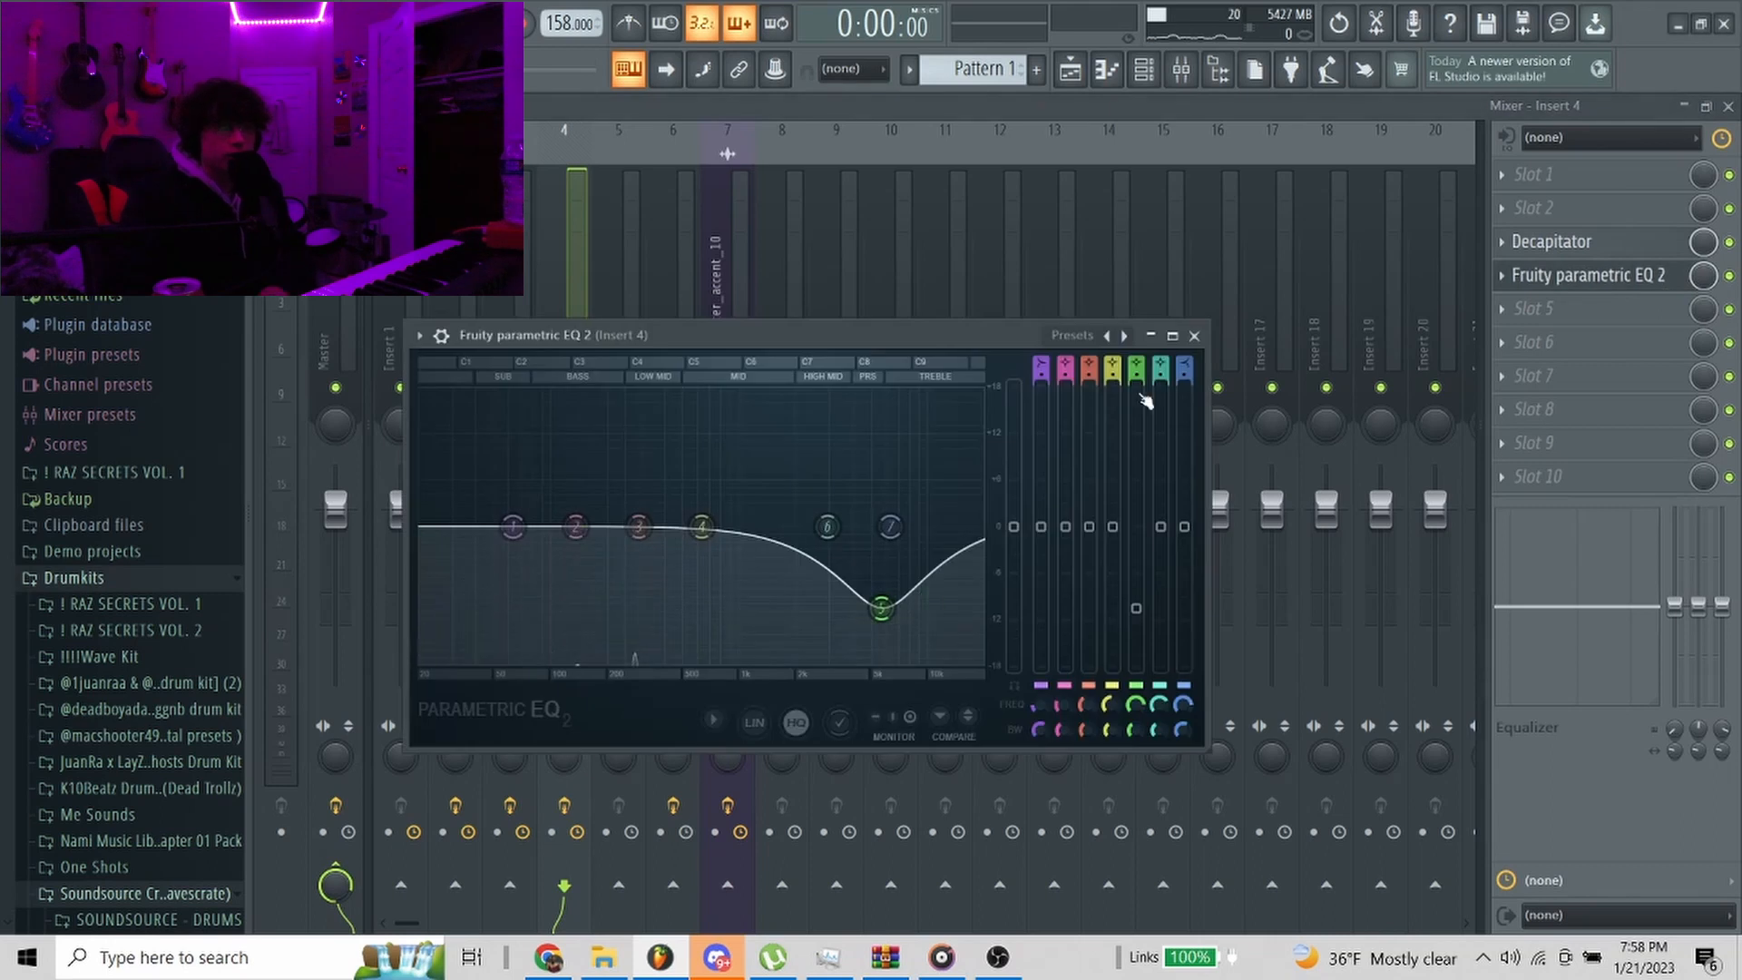
click(1196, 337)
key(F9)
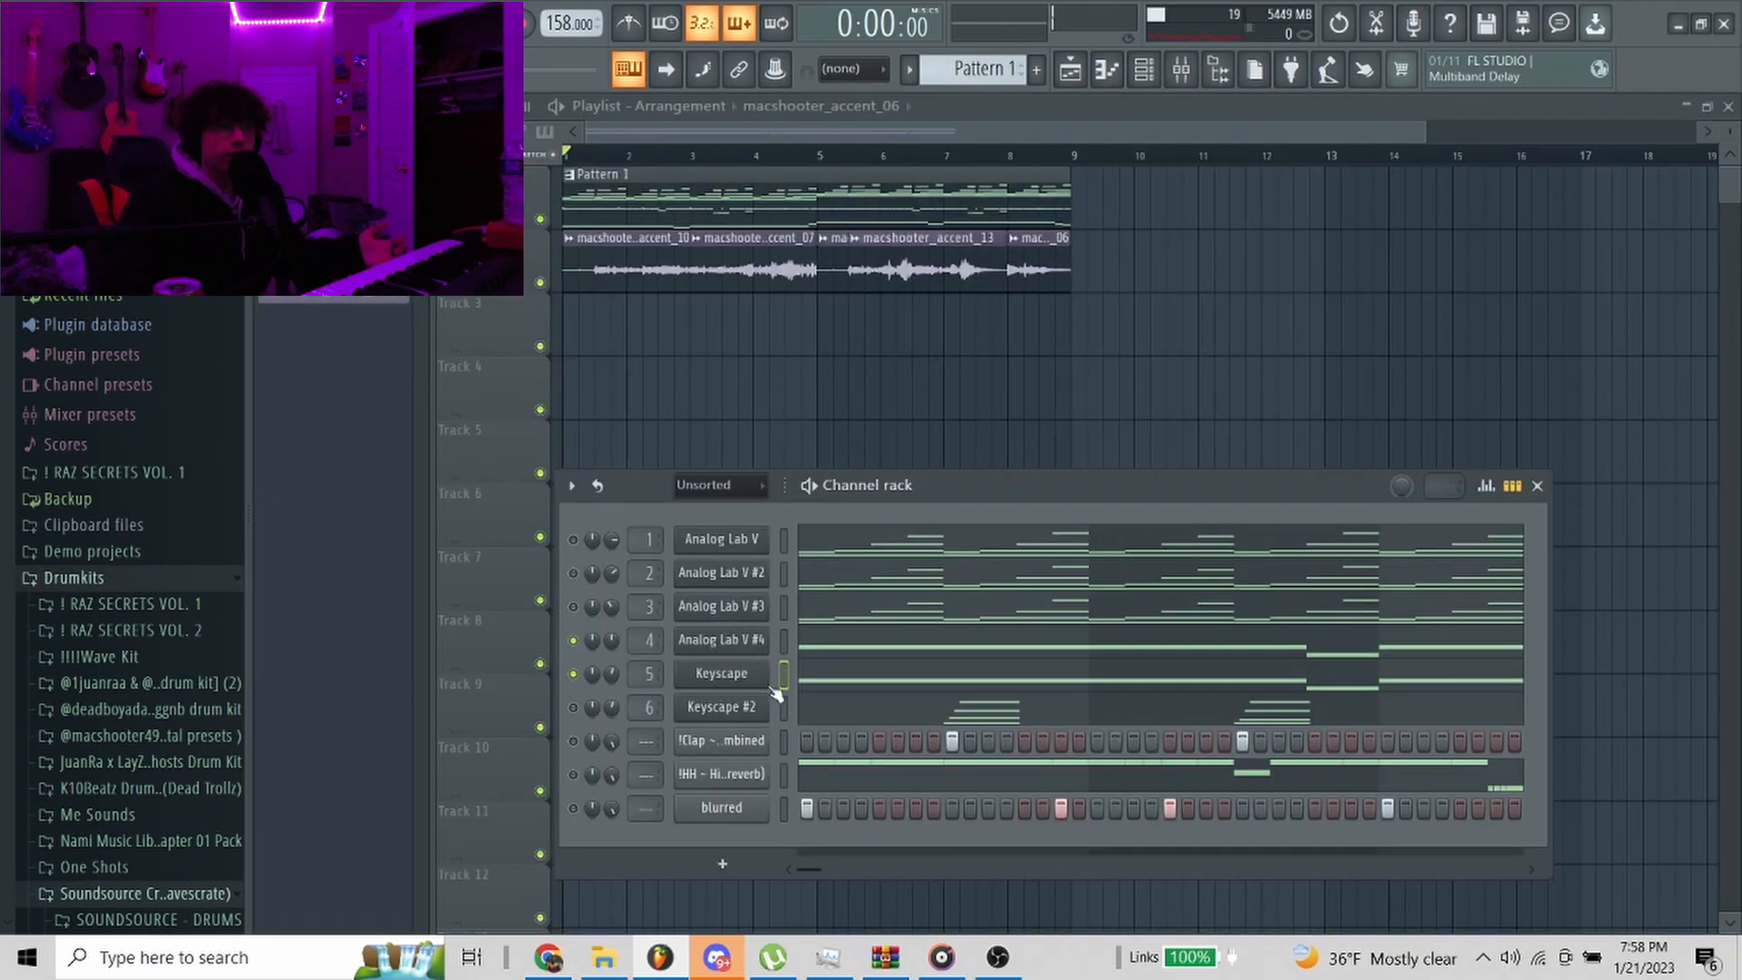
Check the Keyscape channel's LA Custom C7 - Wash preset, then view and play its bass notes
click(760, 683)
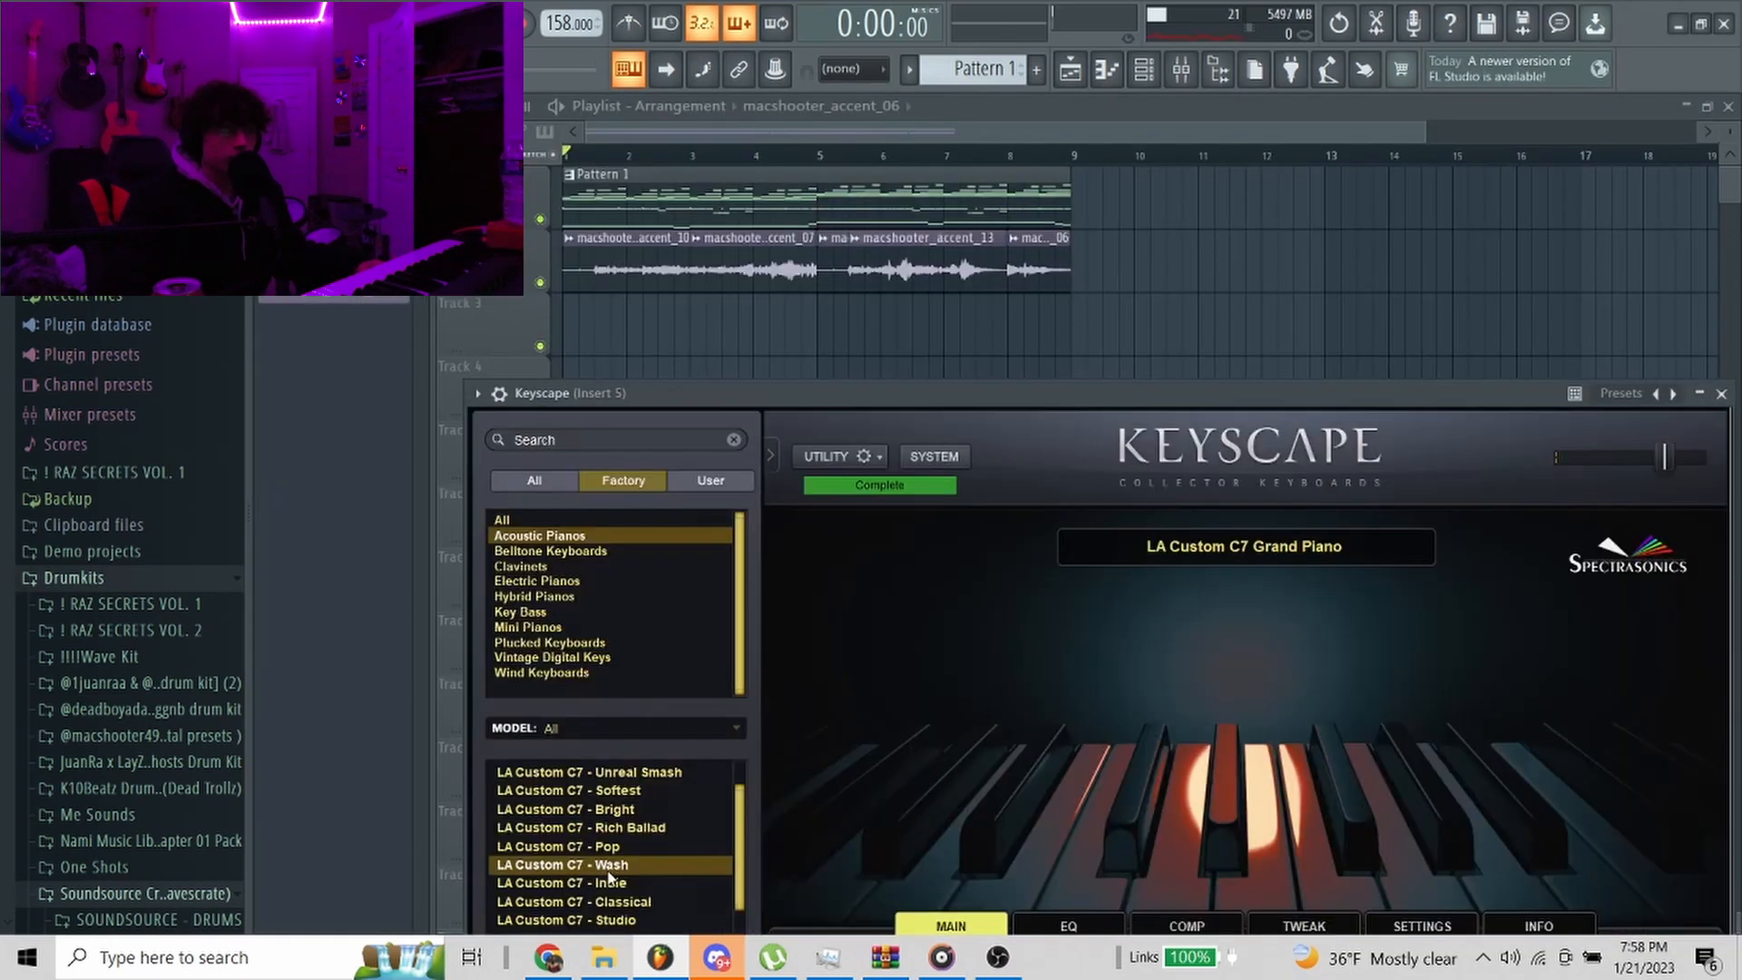
key(Escape)
click(830, 681)
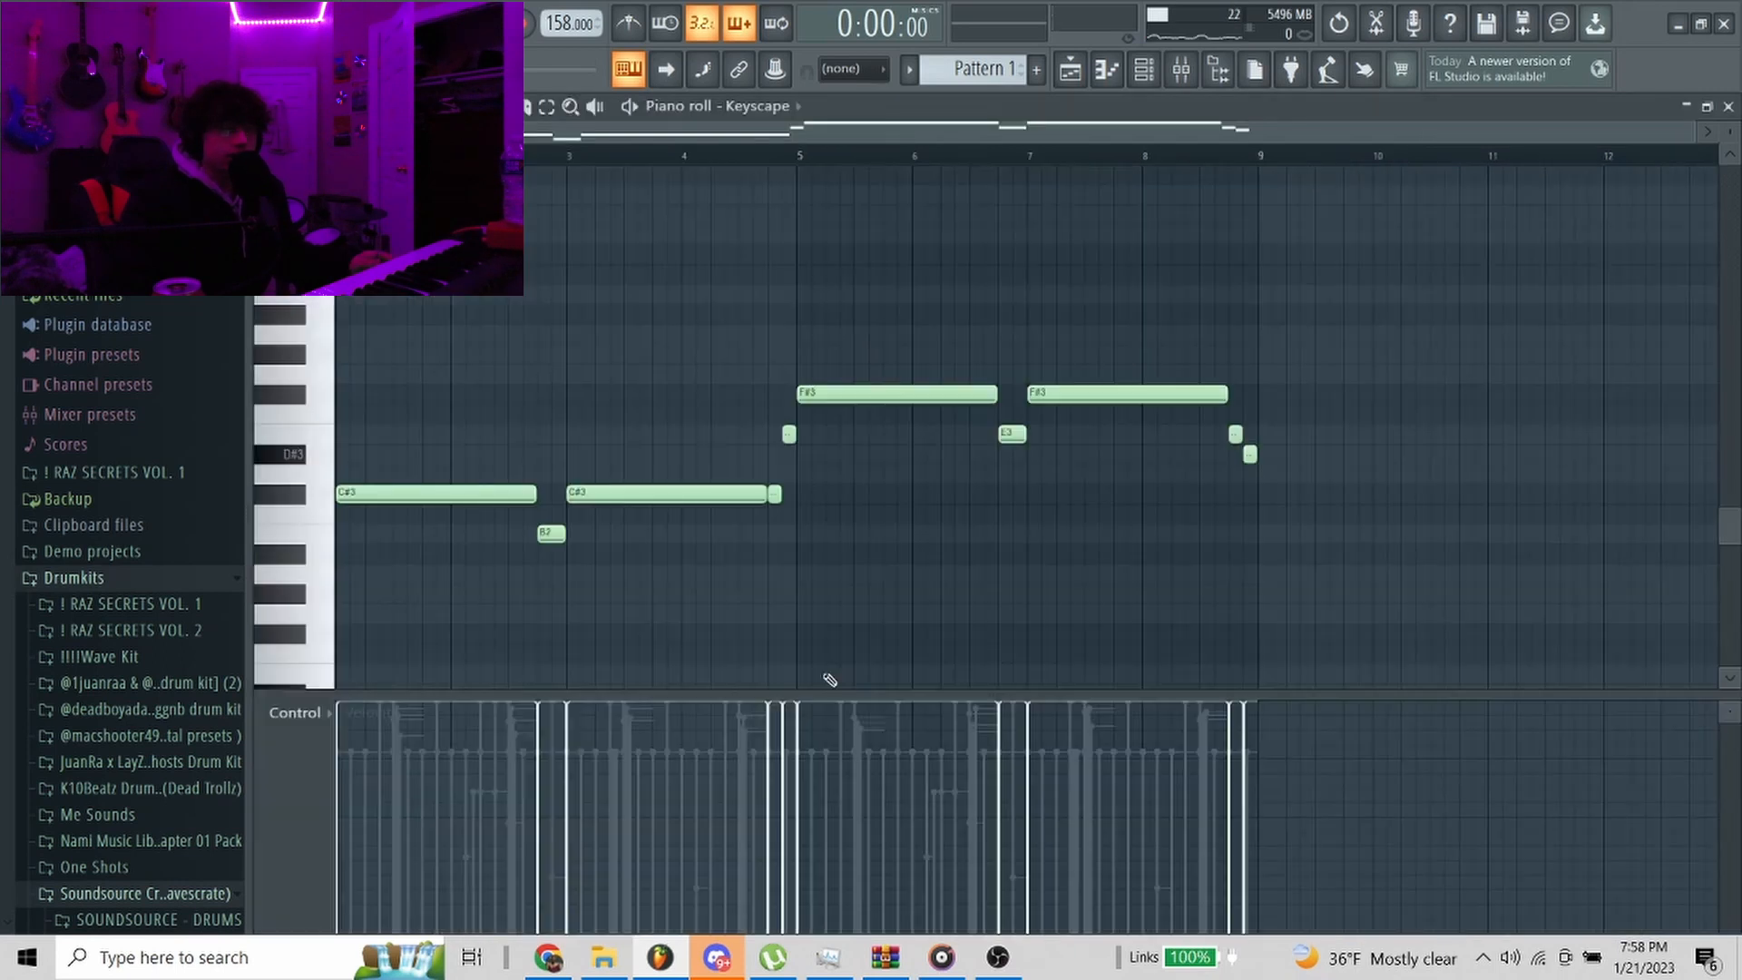
key(space)
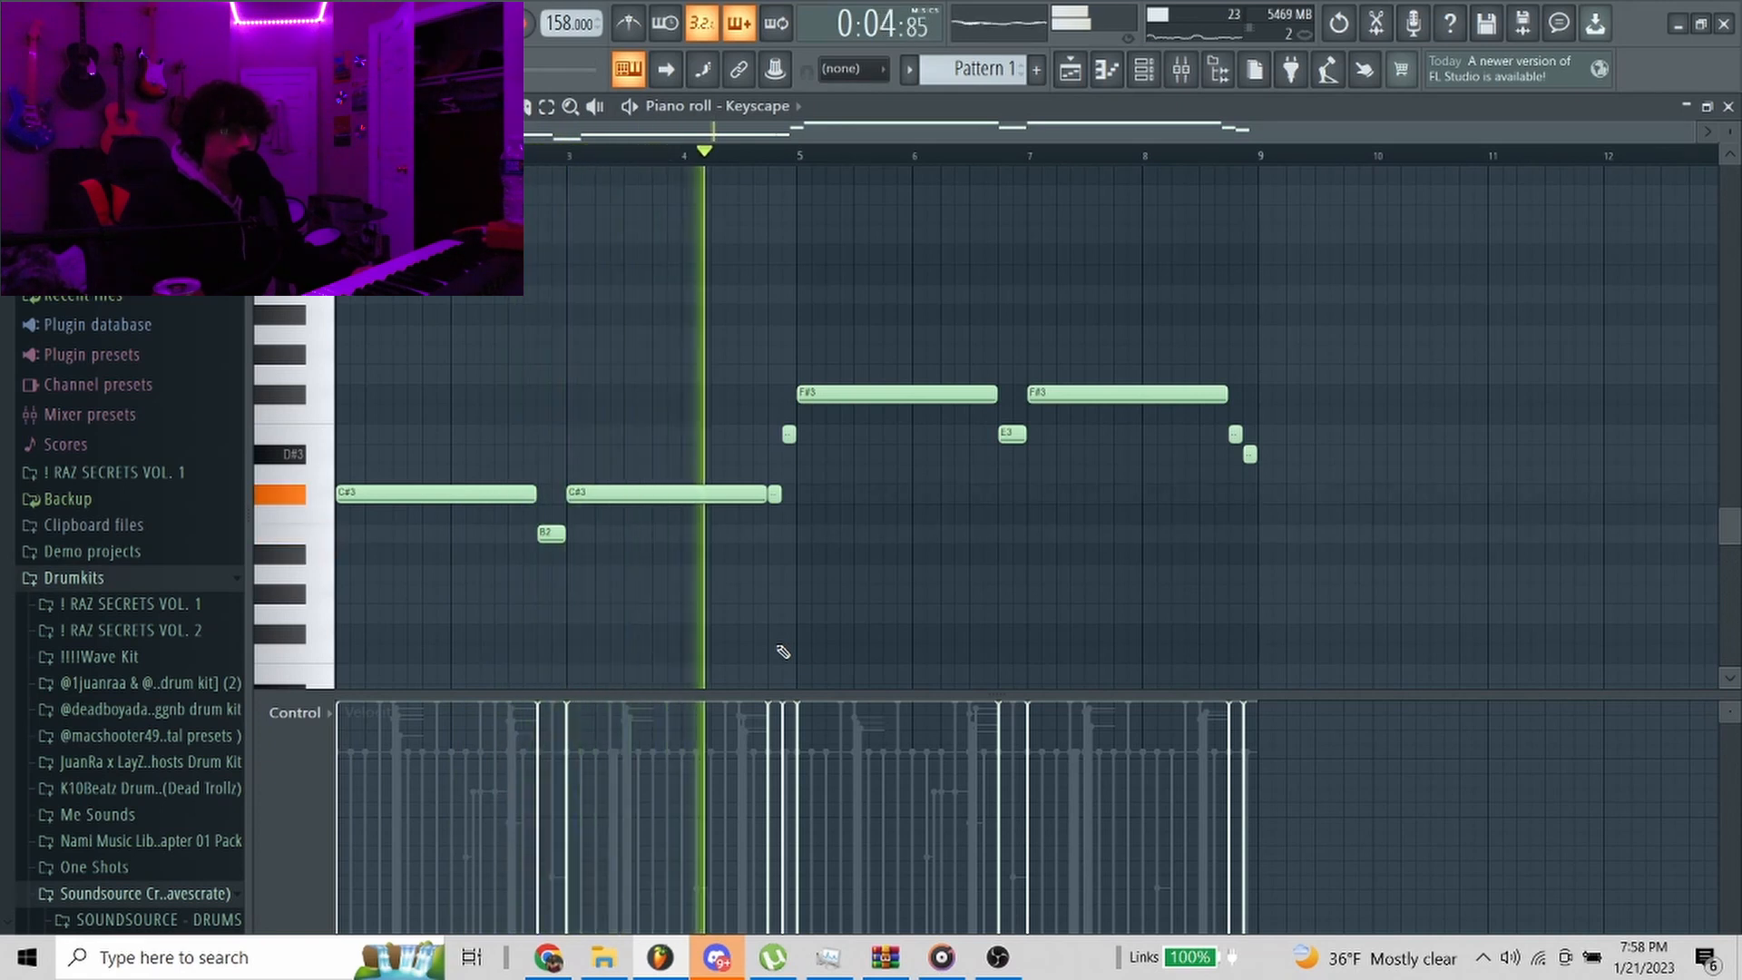
key(space)
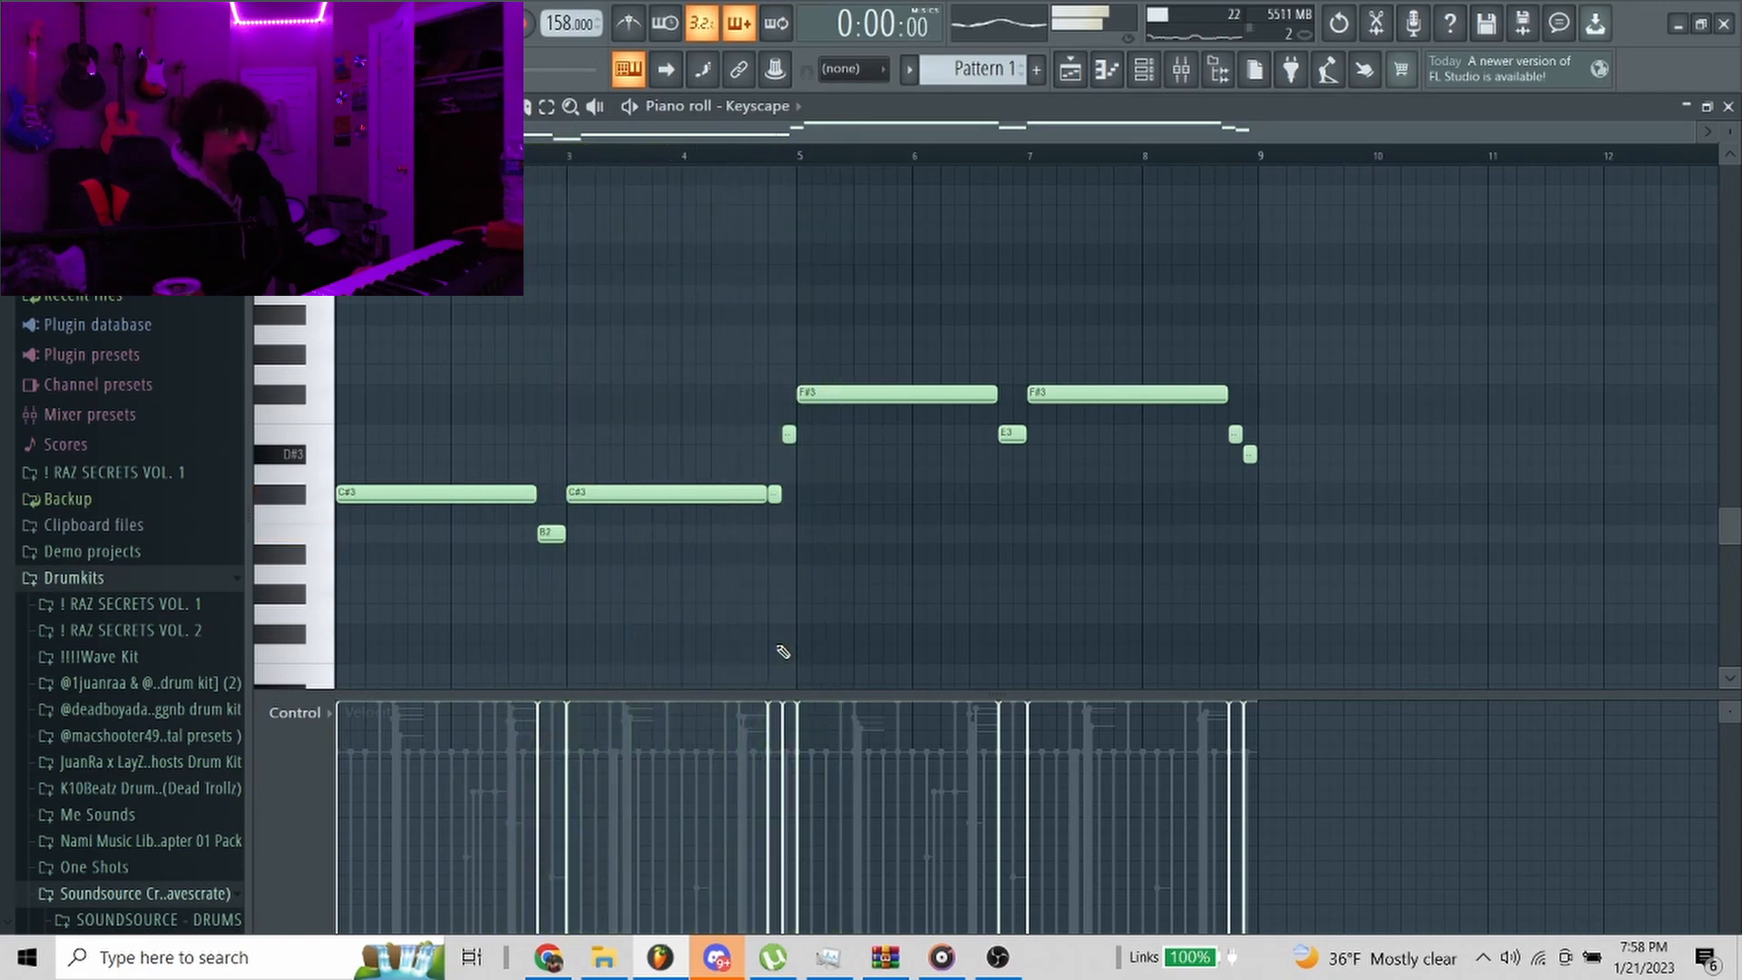
key(Escape)
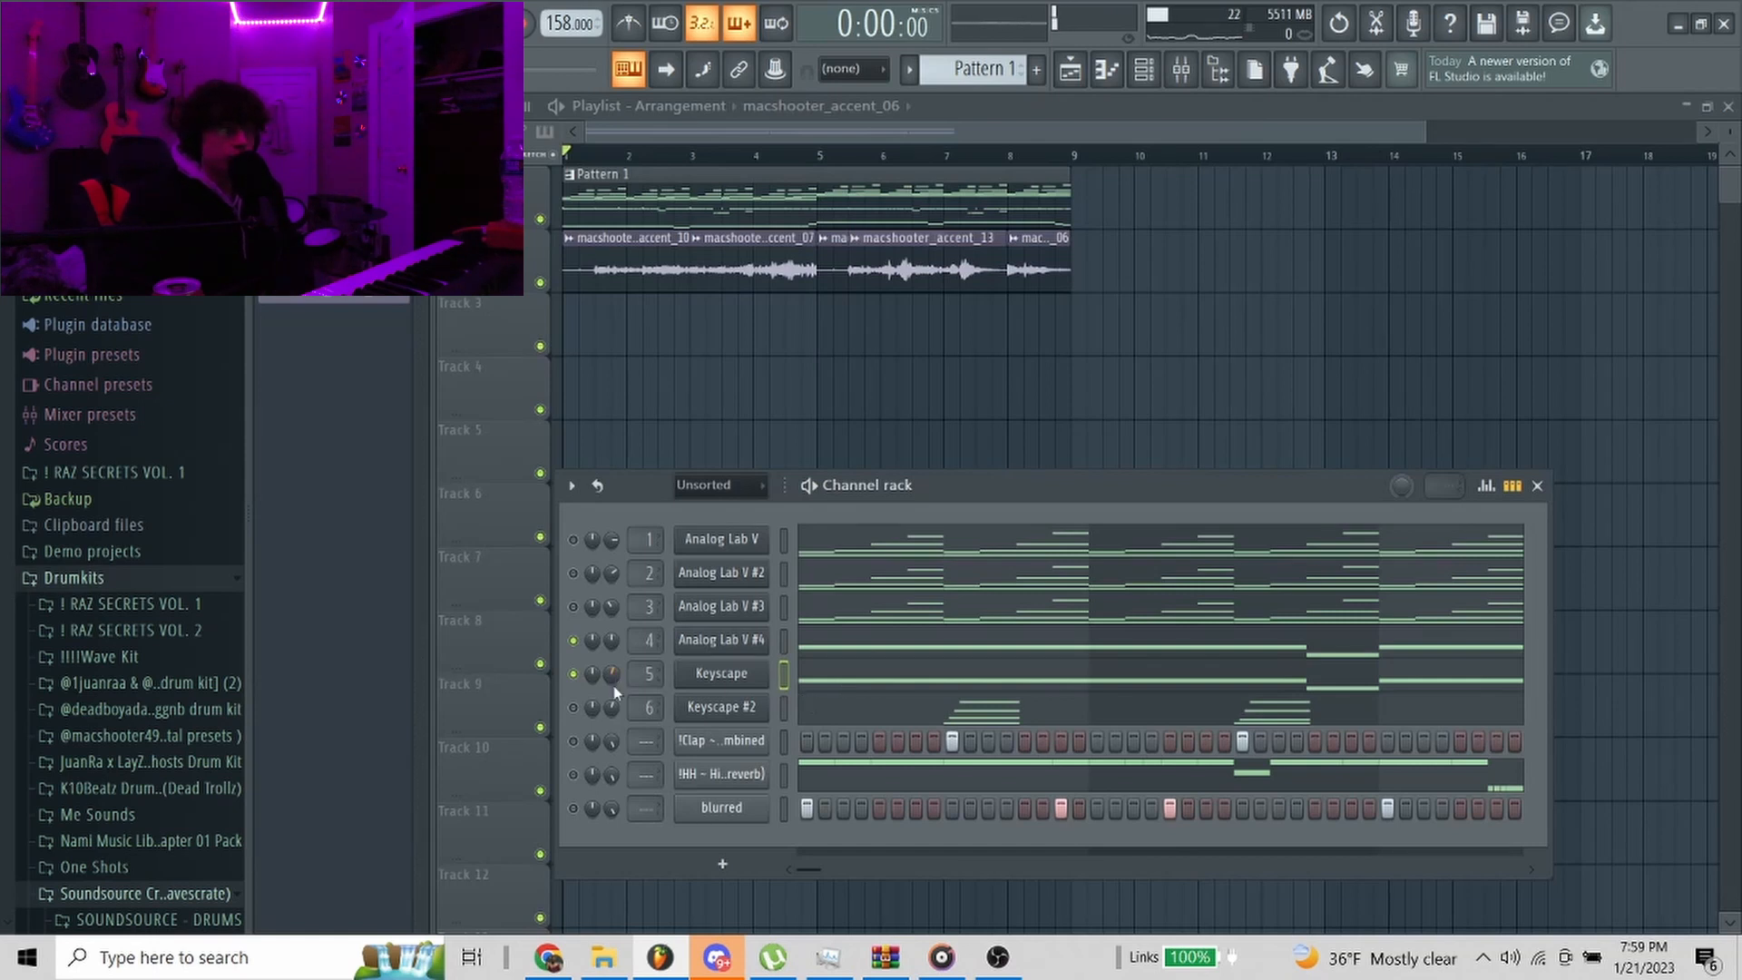
Open the Keyscape #2 channel's notes and highlight all of its strummed chords
click(821, 712)
drag(1383, 603, 353, 166)
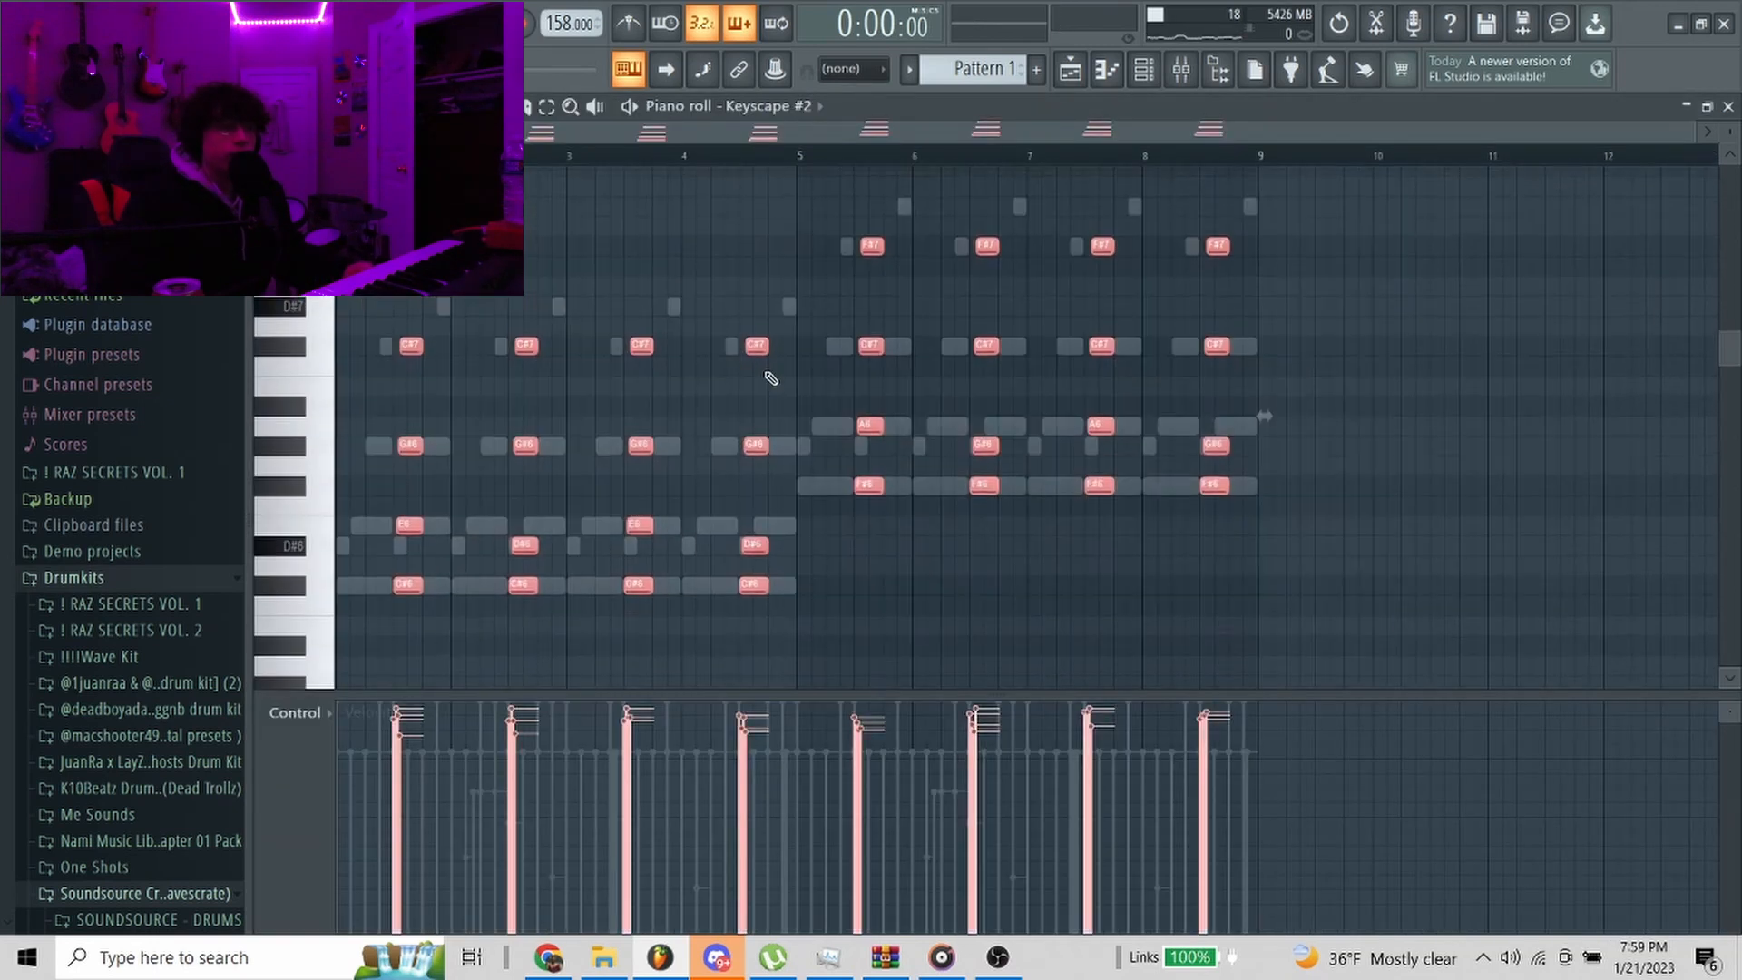
ctrl+click(760, 381)
scroll(338, 444, up, 4)
scroll(635, 519, down, 2)
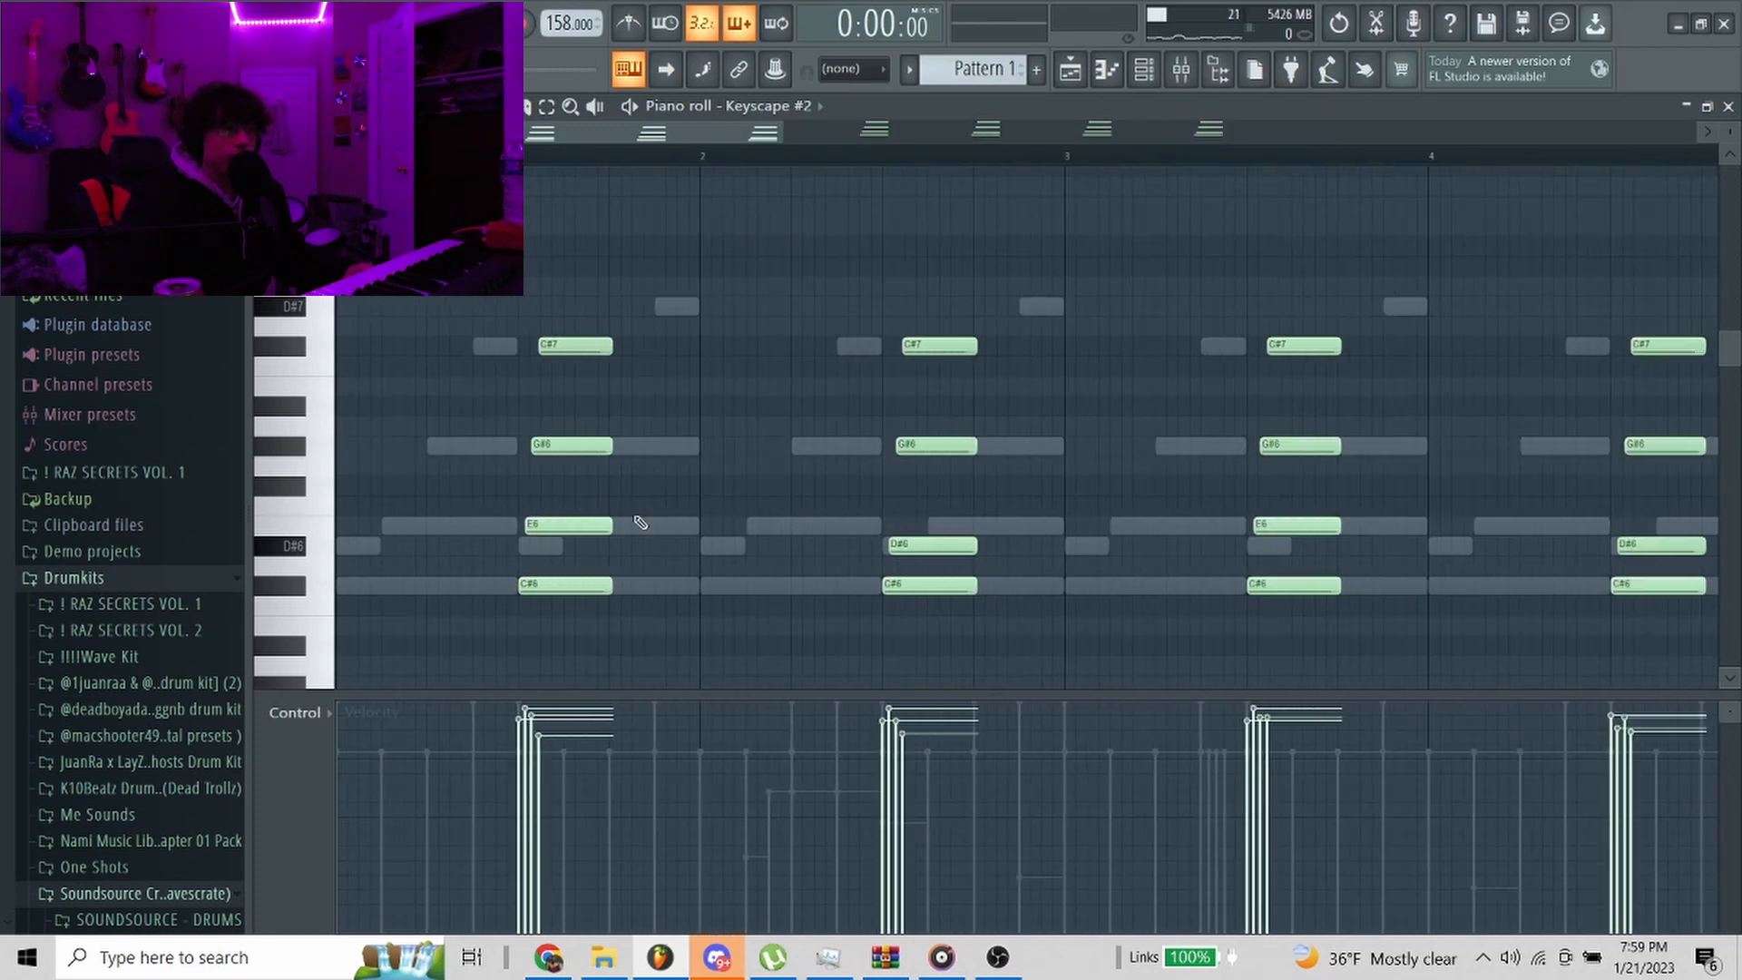
drag(898, 612, 875, 181)
ctrl+click(787, 399)
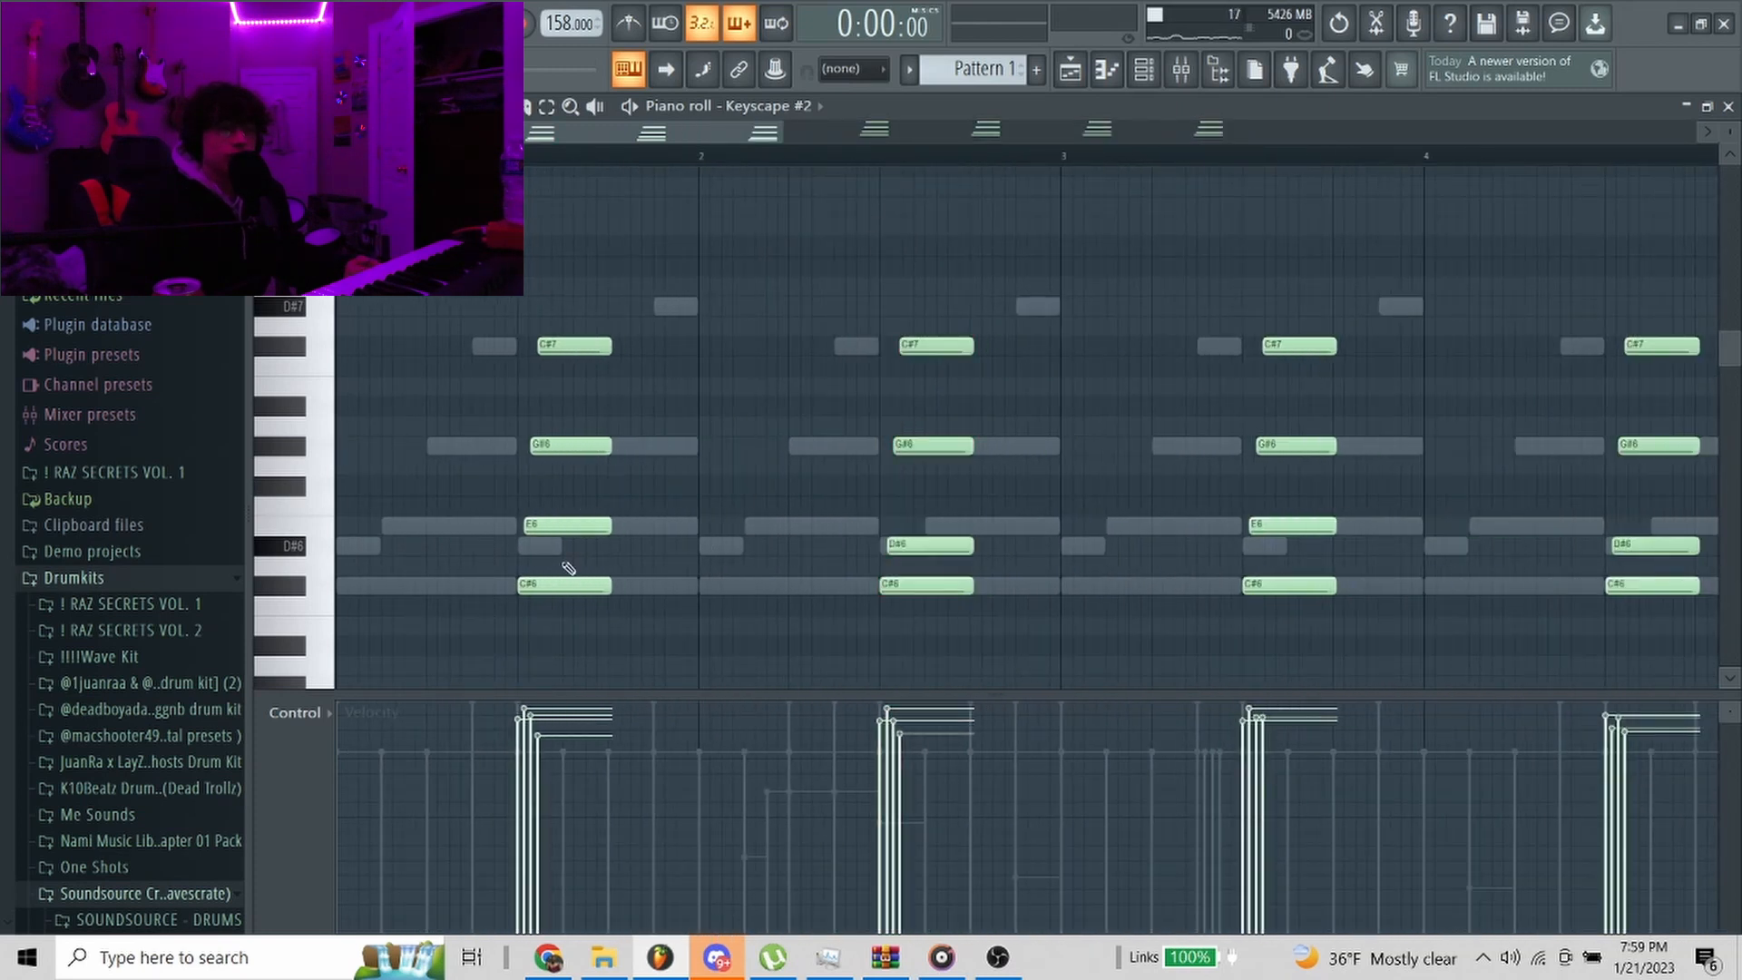
Highlight the Keyscape #2 chords in bars 1 and 2 one after the other to compare their notes
drag(557, 613, 590, 291)
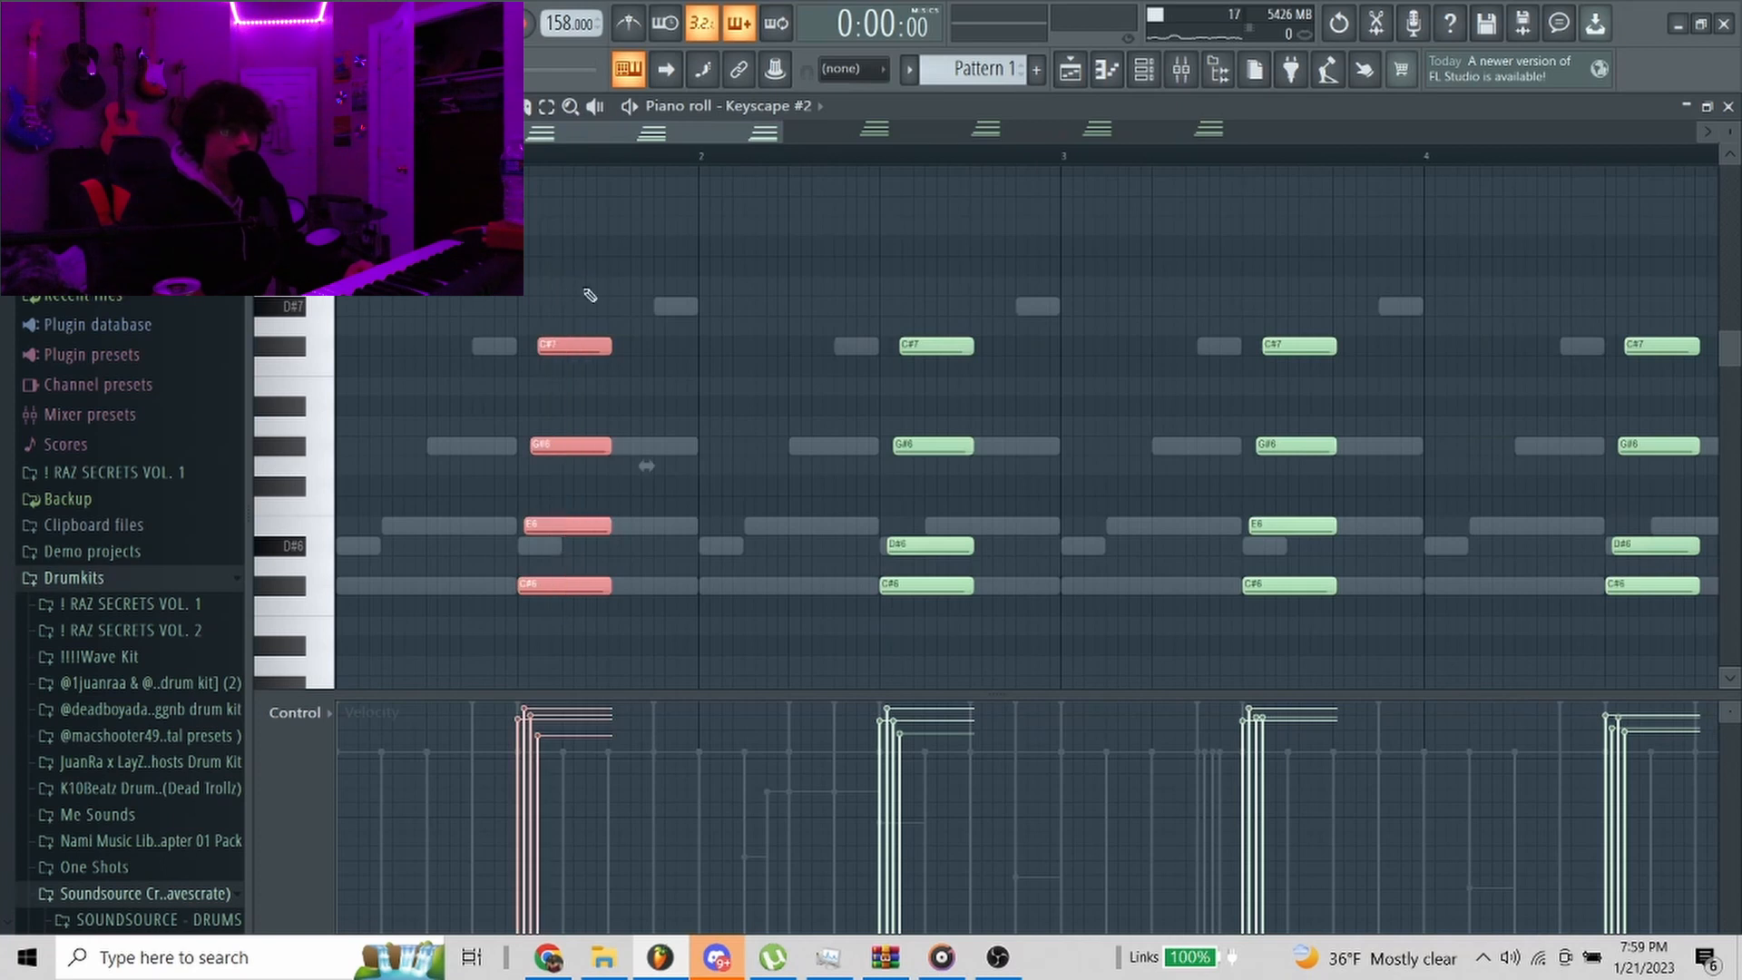
ctrl+click(563, 596)
drag(560, 635, 600, 282)
drag(796, 584, 912, 242)
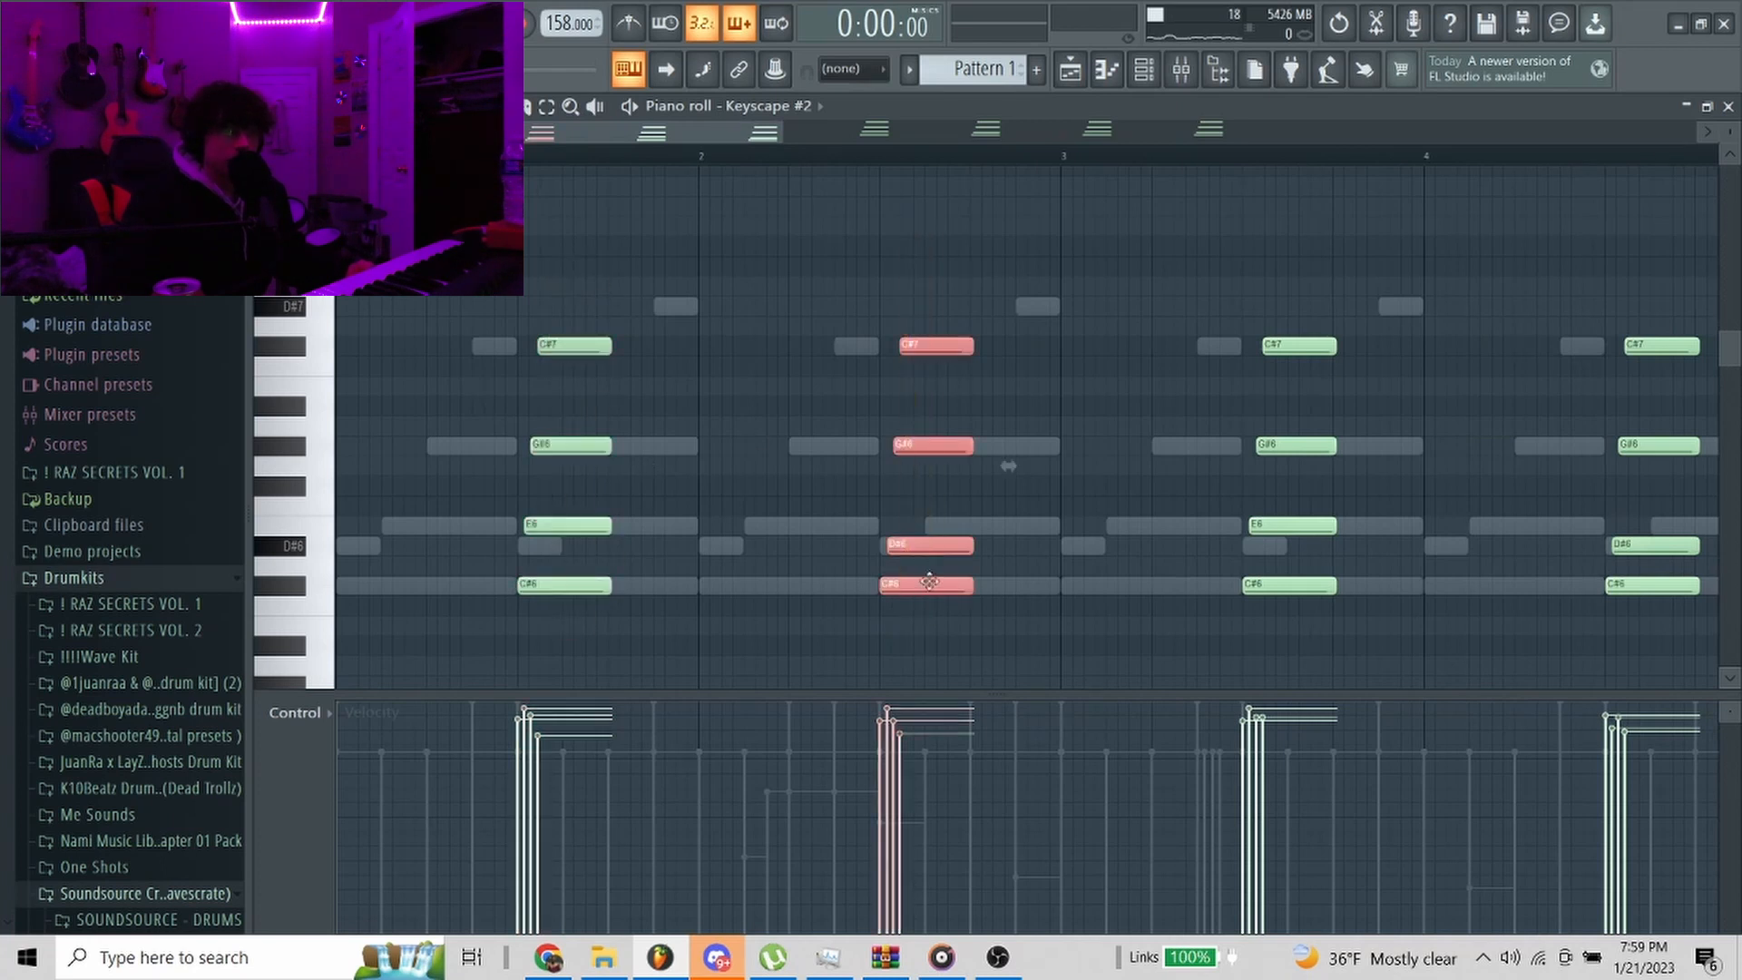
scroll(907, 576, down, 3)
ctrl+click(571, 541)
Highlight the Keyscape #2 chords in bars 5 to 8, clear the selection and play the part
drag(831, 512, 1393, 240)
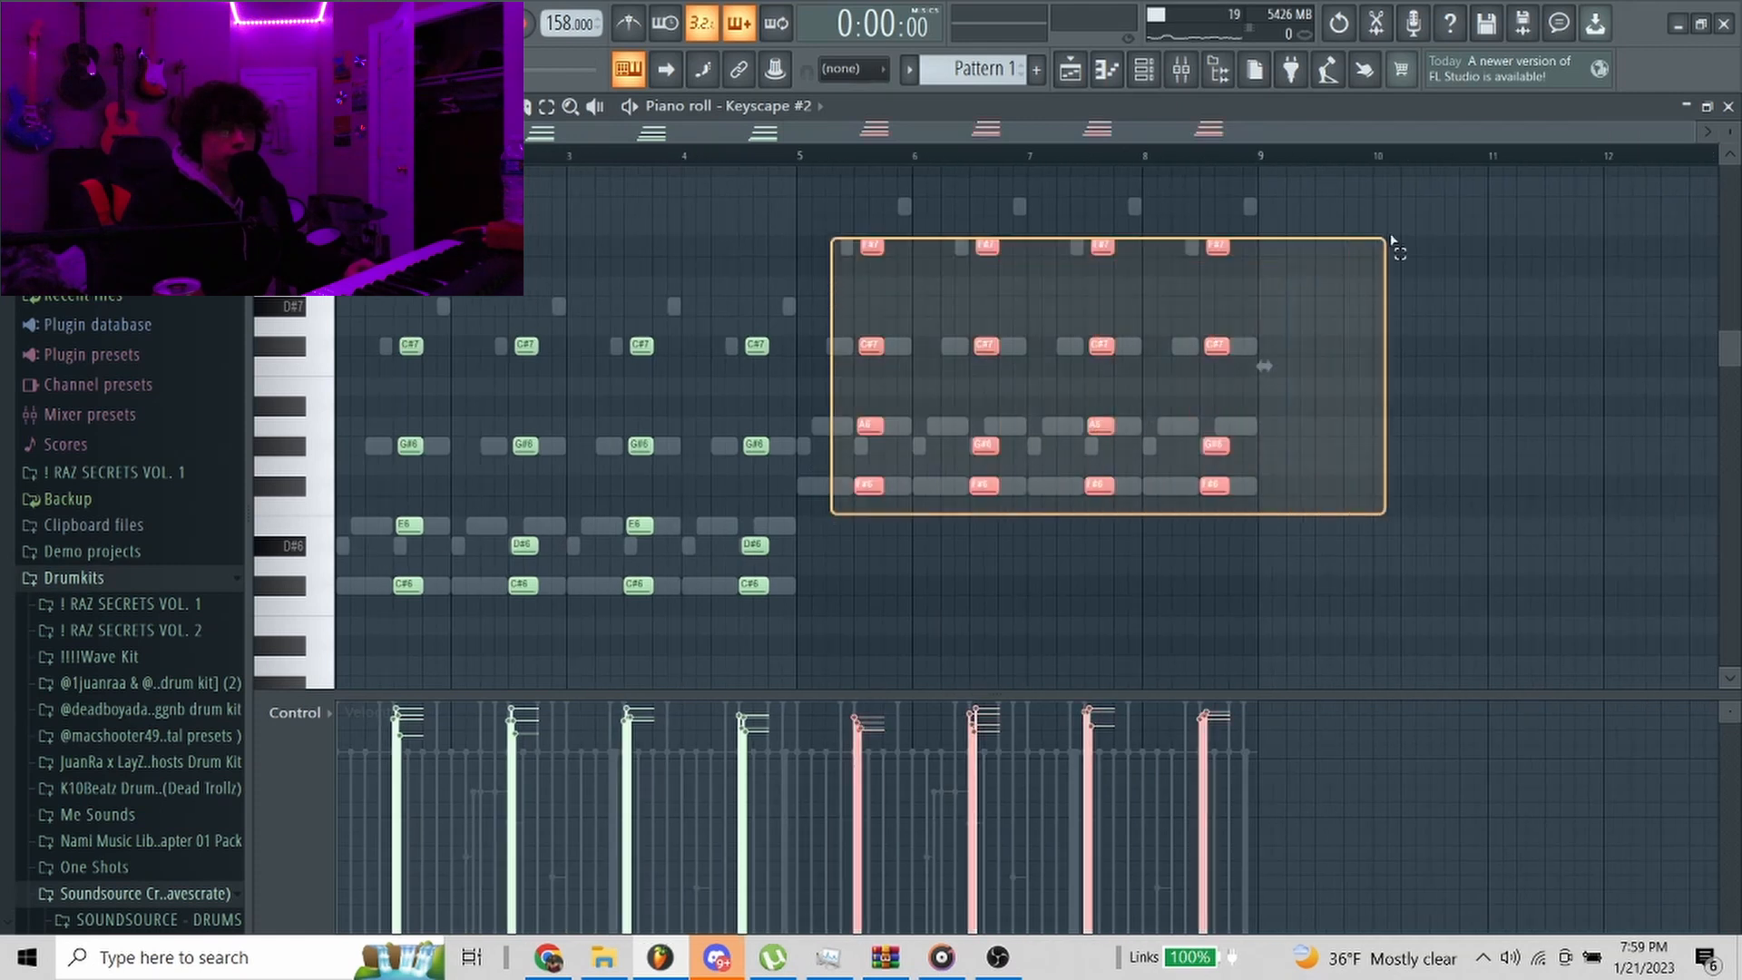
ctrl+click(1216, 316)
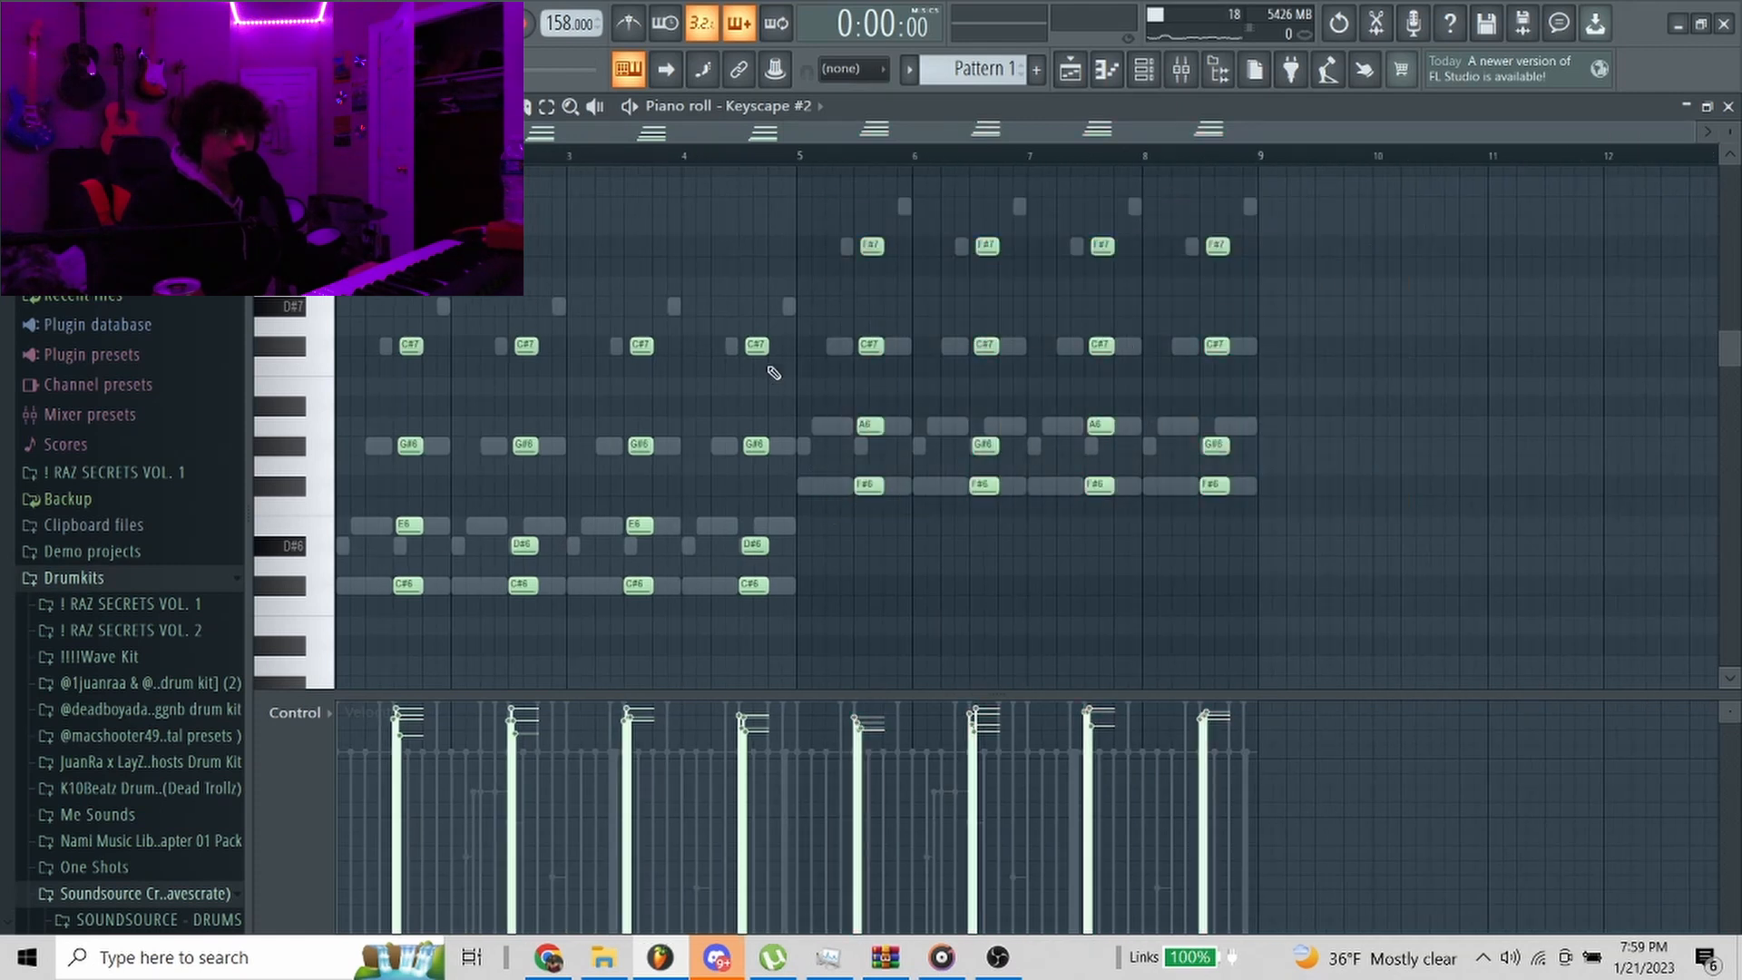
key(space)
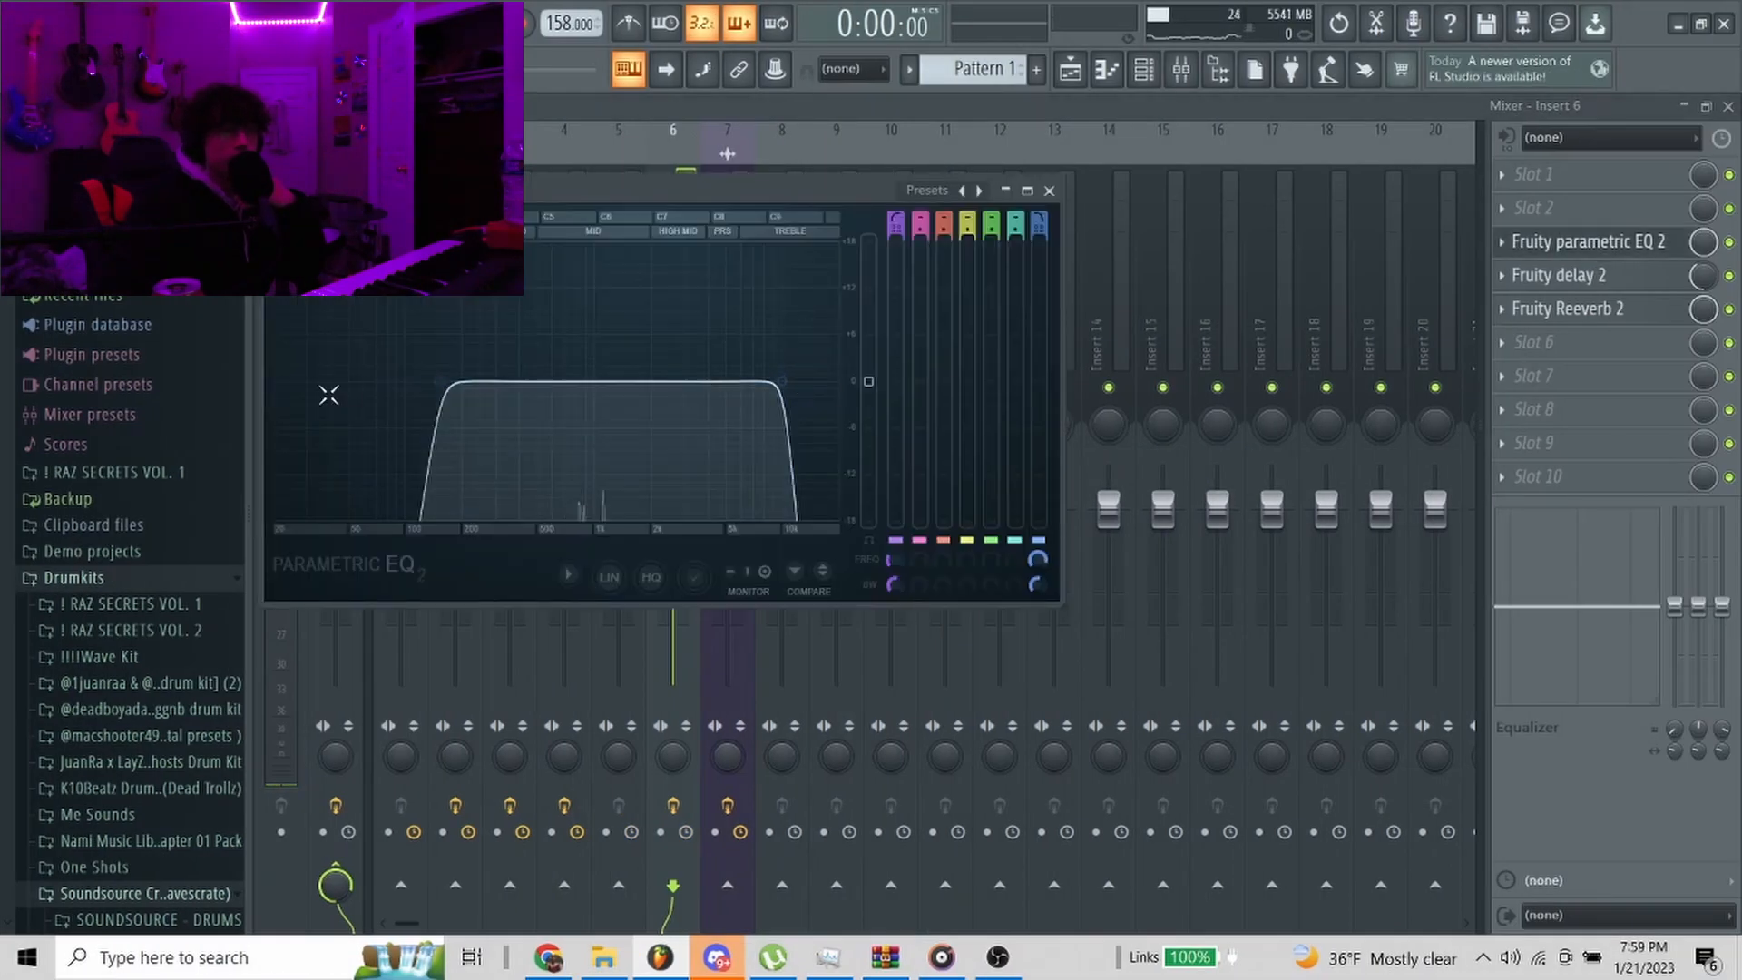
Inspect the Fruity delay 2 and Fruity Reeverb 2 effects on mixer Insert 6
click(1605, 283)
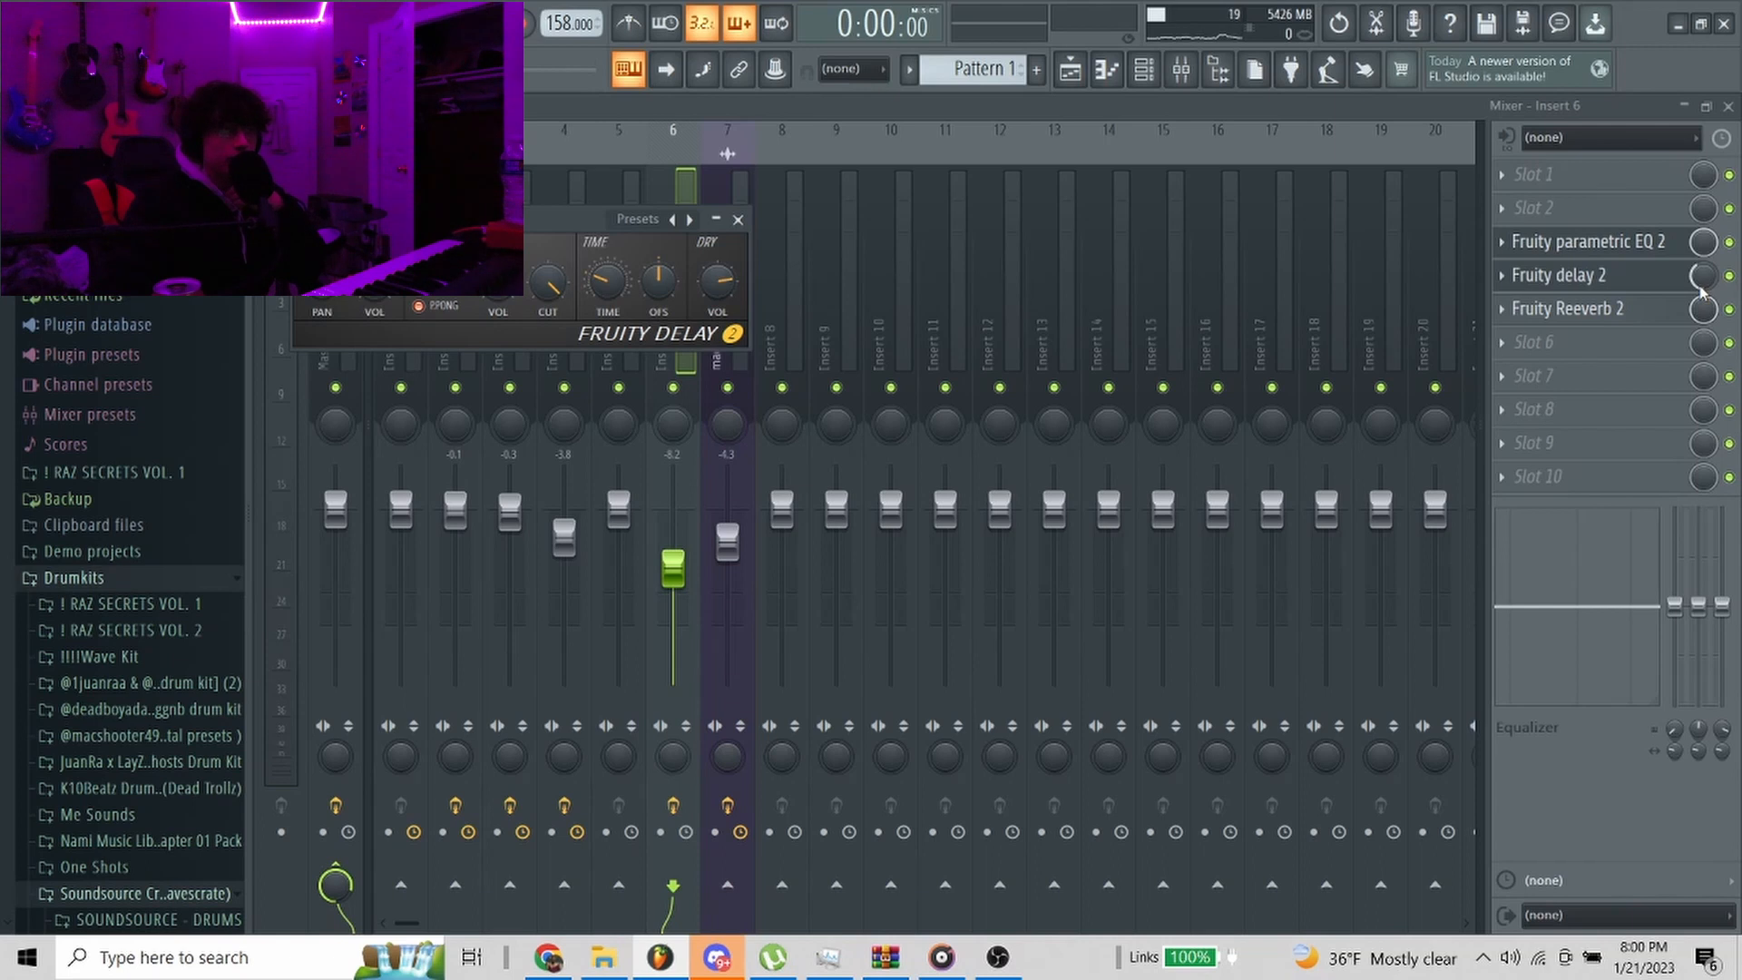
click(1590, 311)
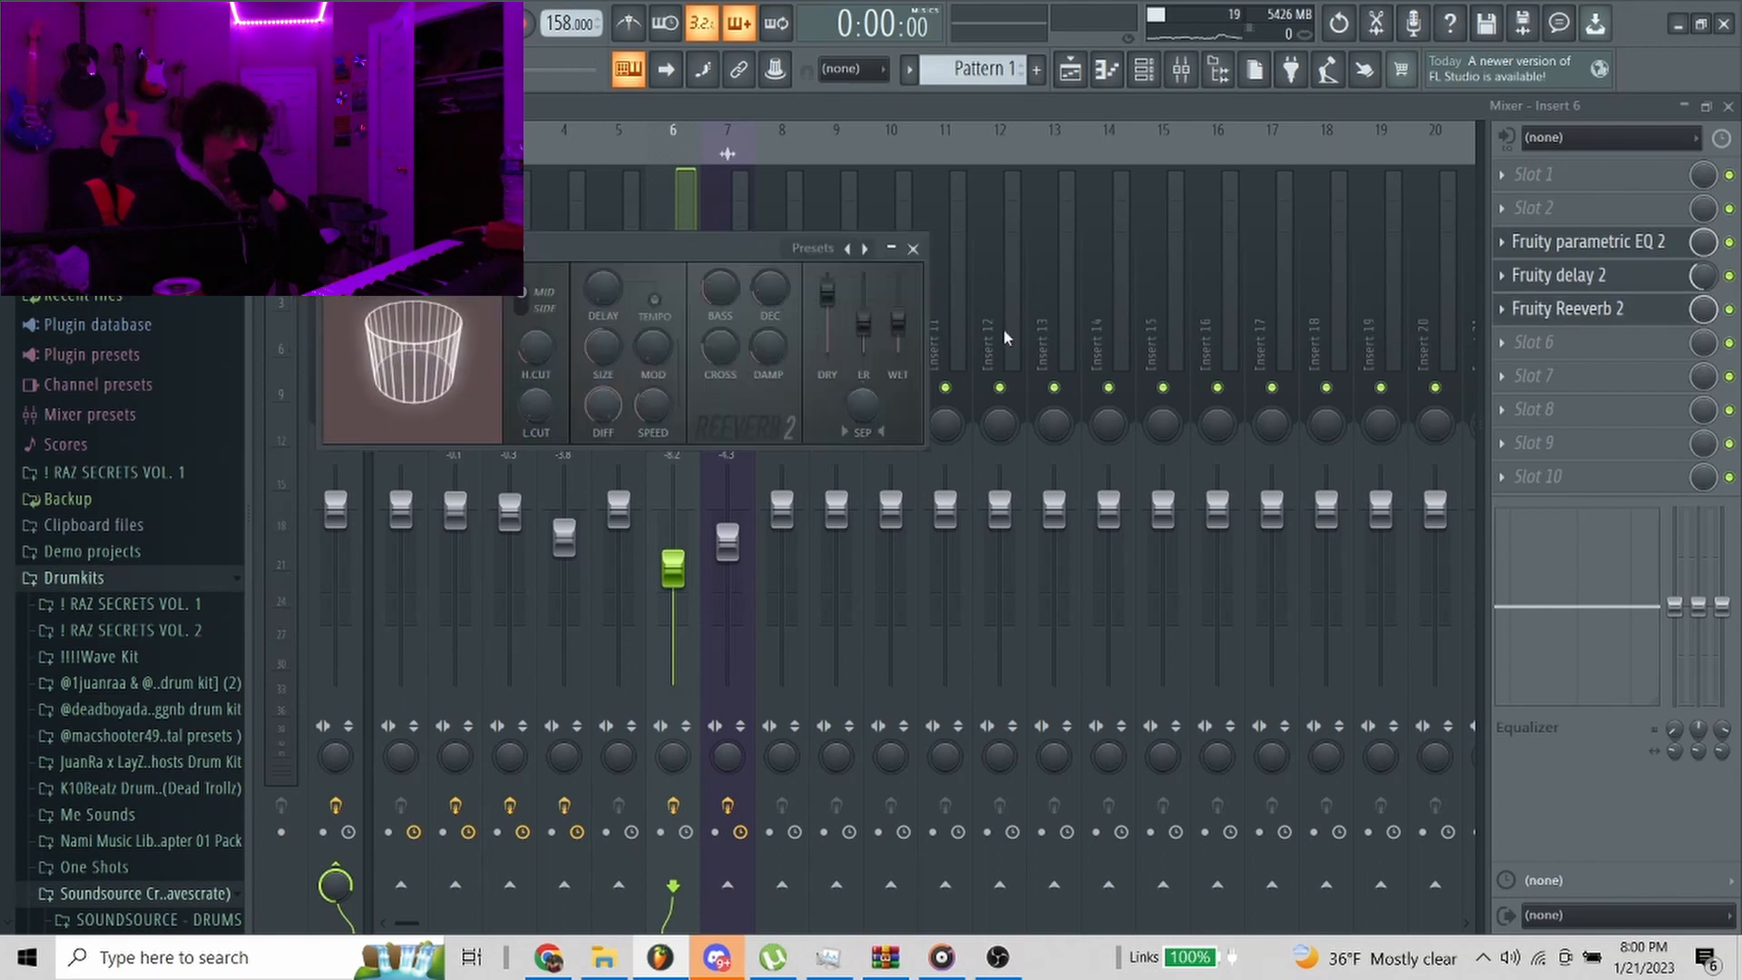
key(F9)
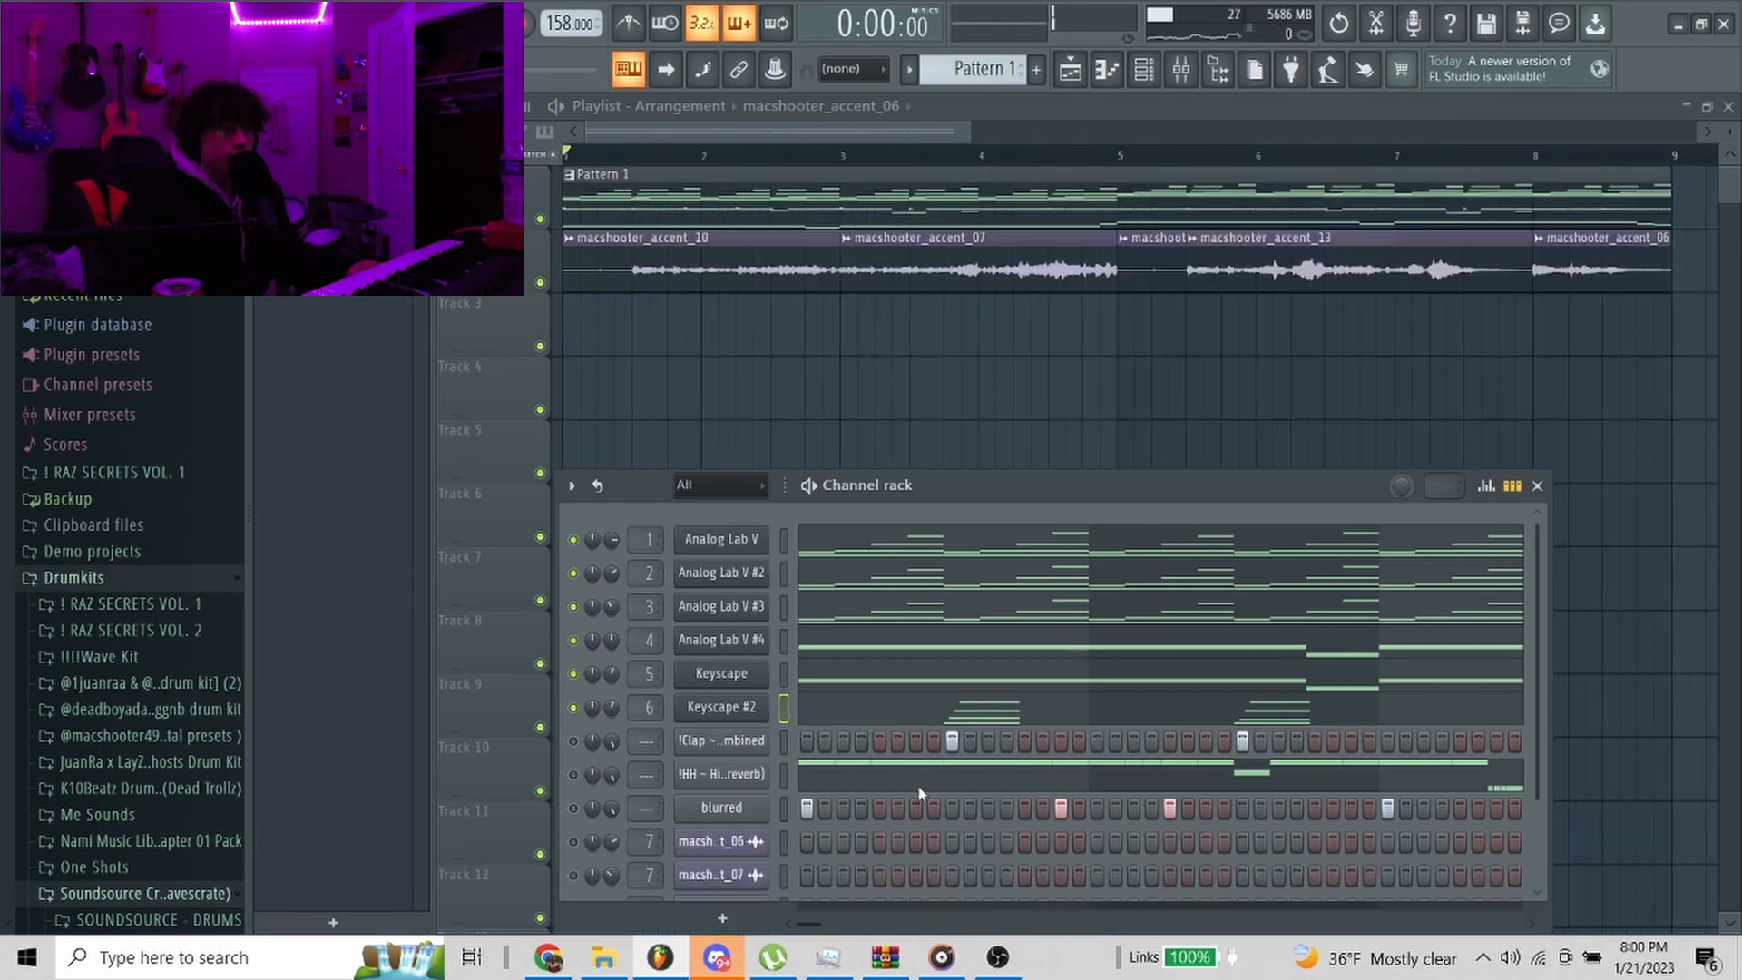
Review the macshooter_accent sample channels and play the accent clips on Track 2 on their own
scroll(585, 776, down, 2)
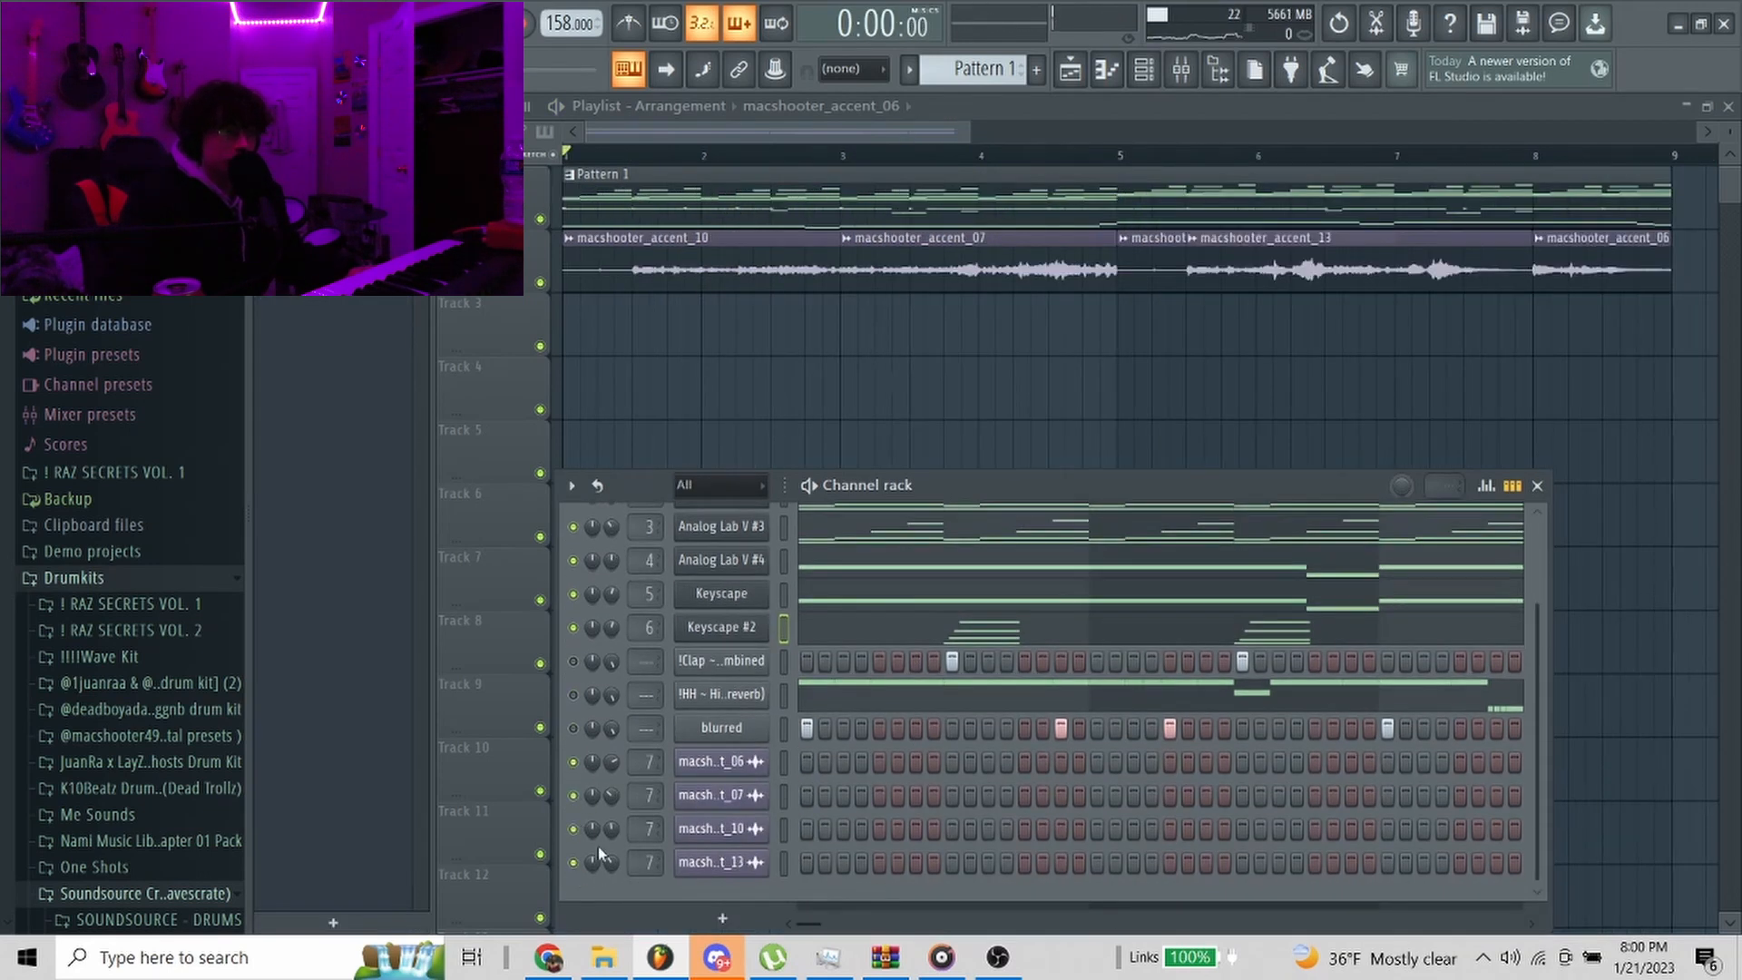
click(723, 379)
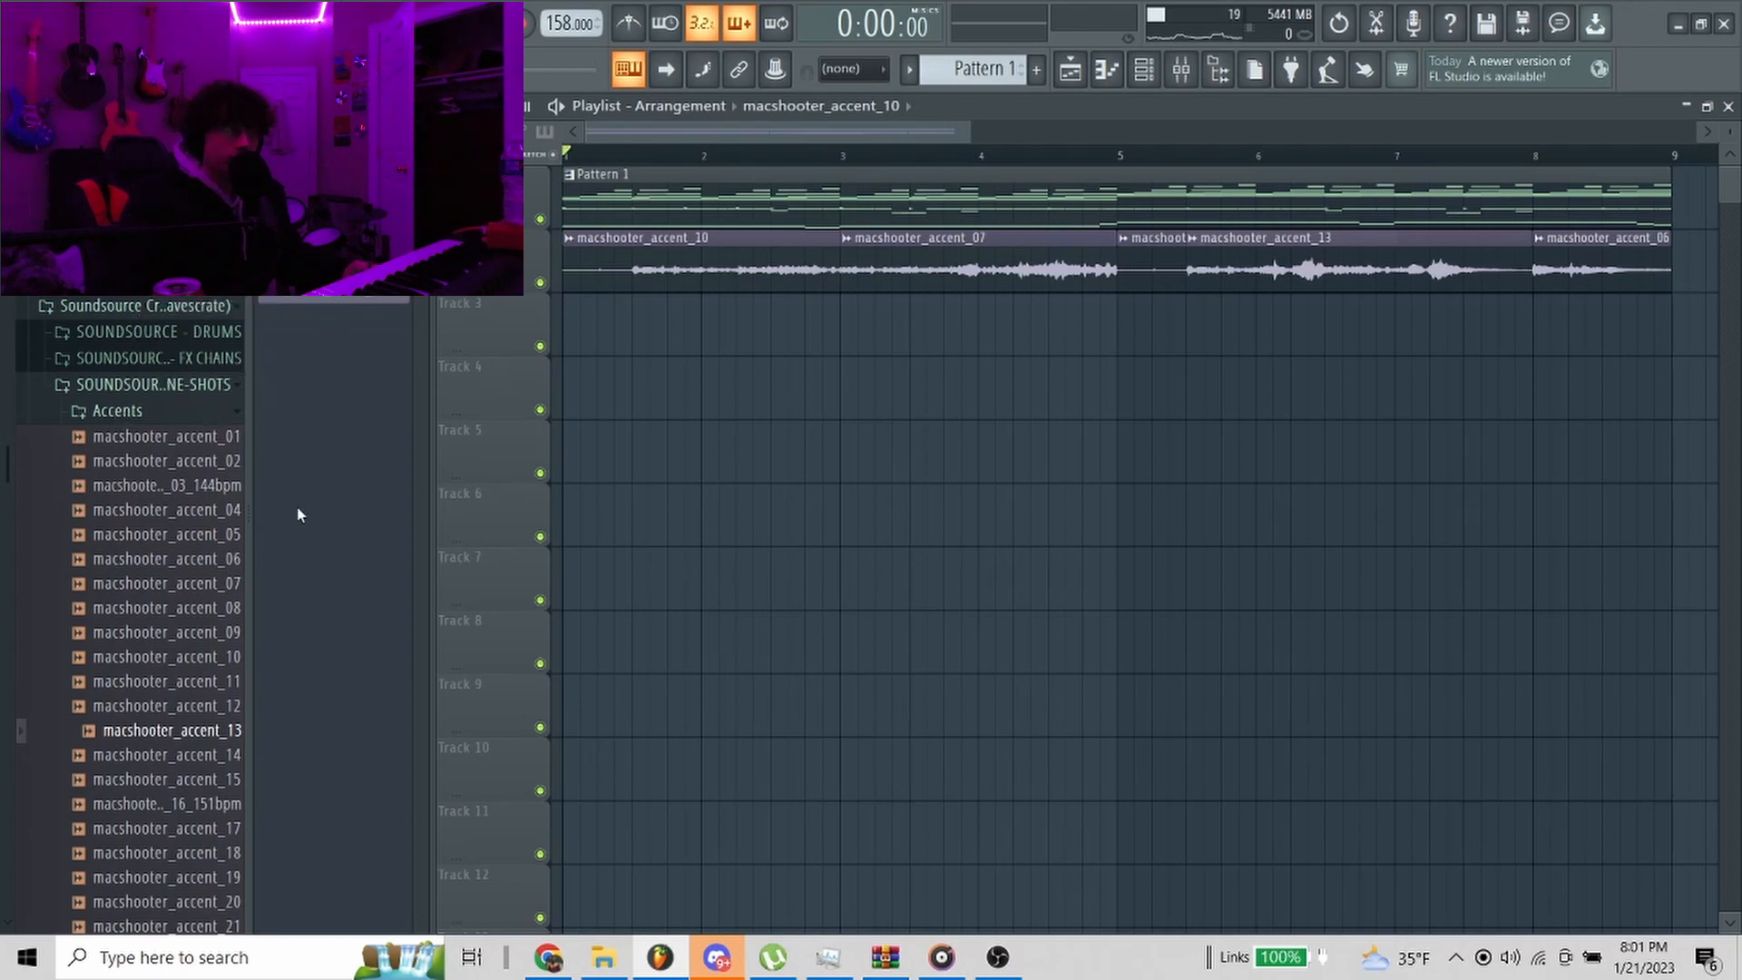
key(space)
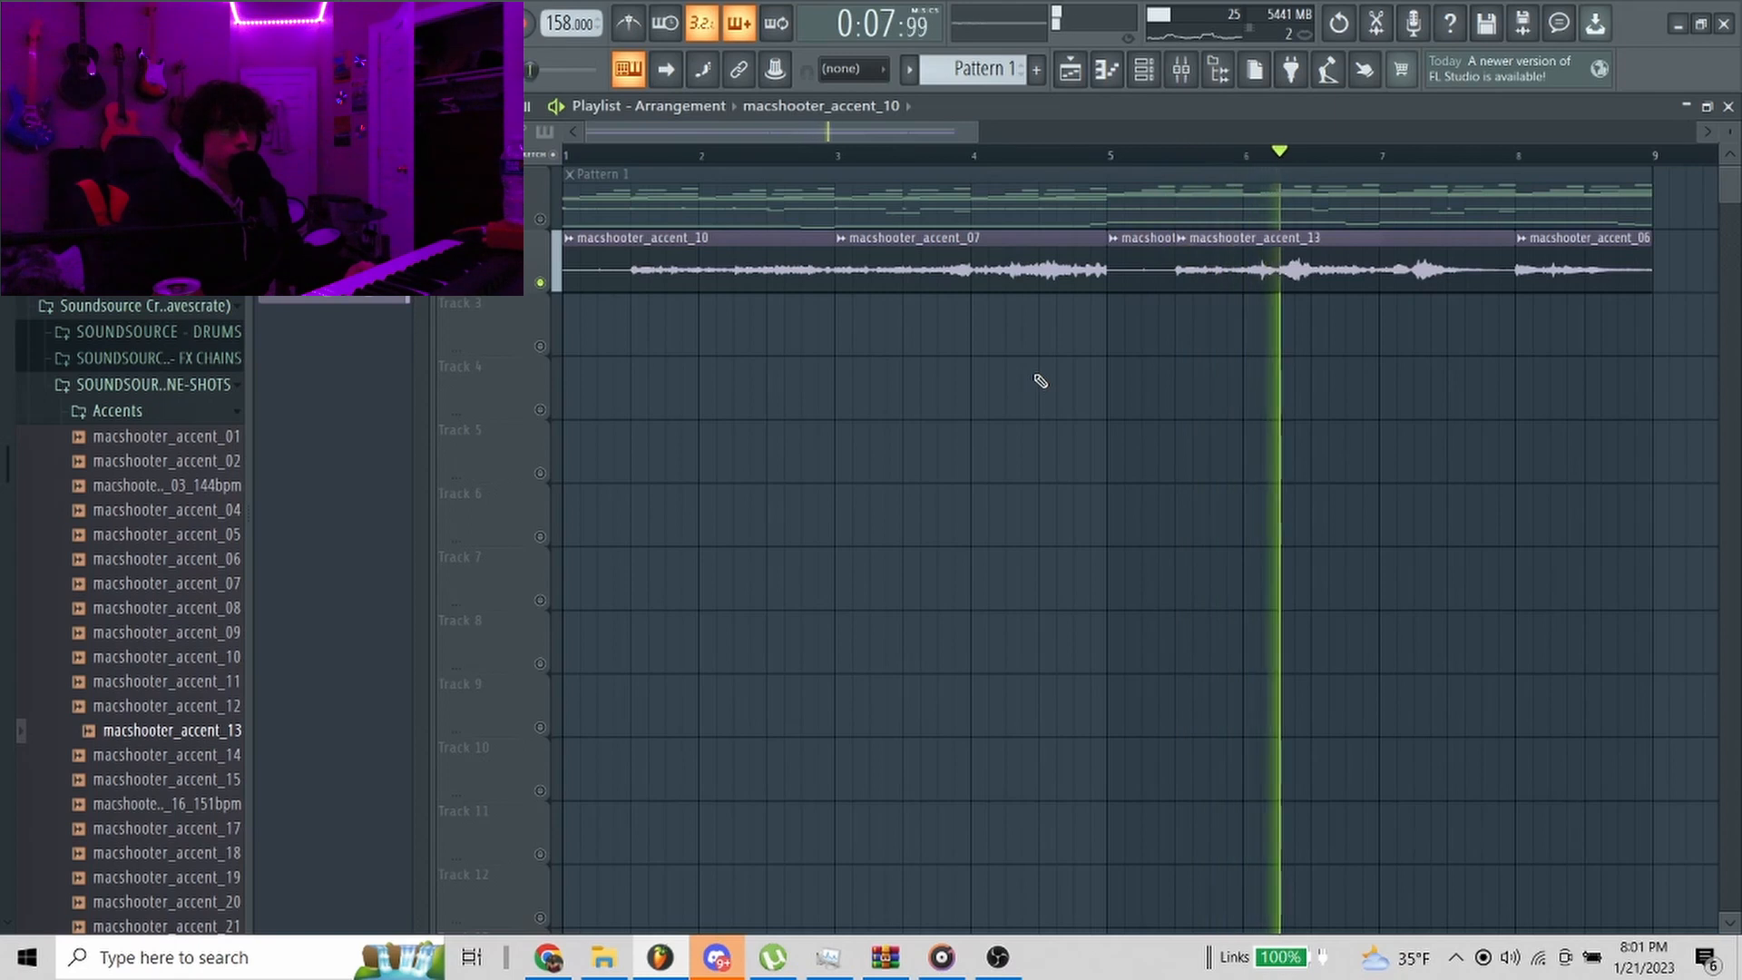
scroll(1041, 381, down, 2)
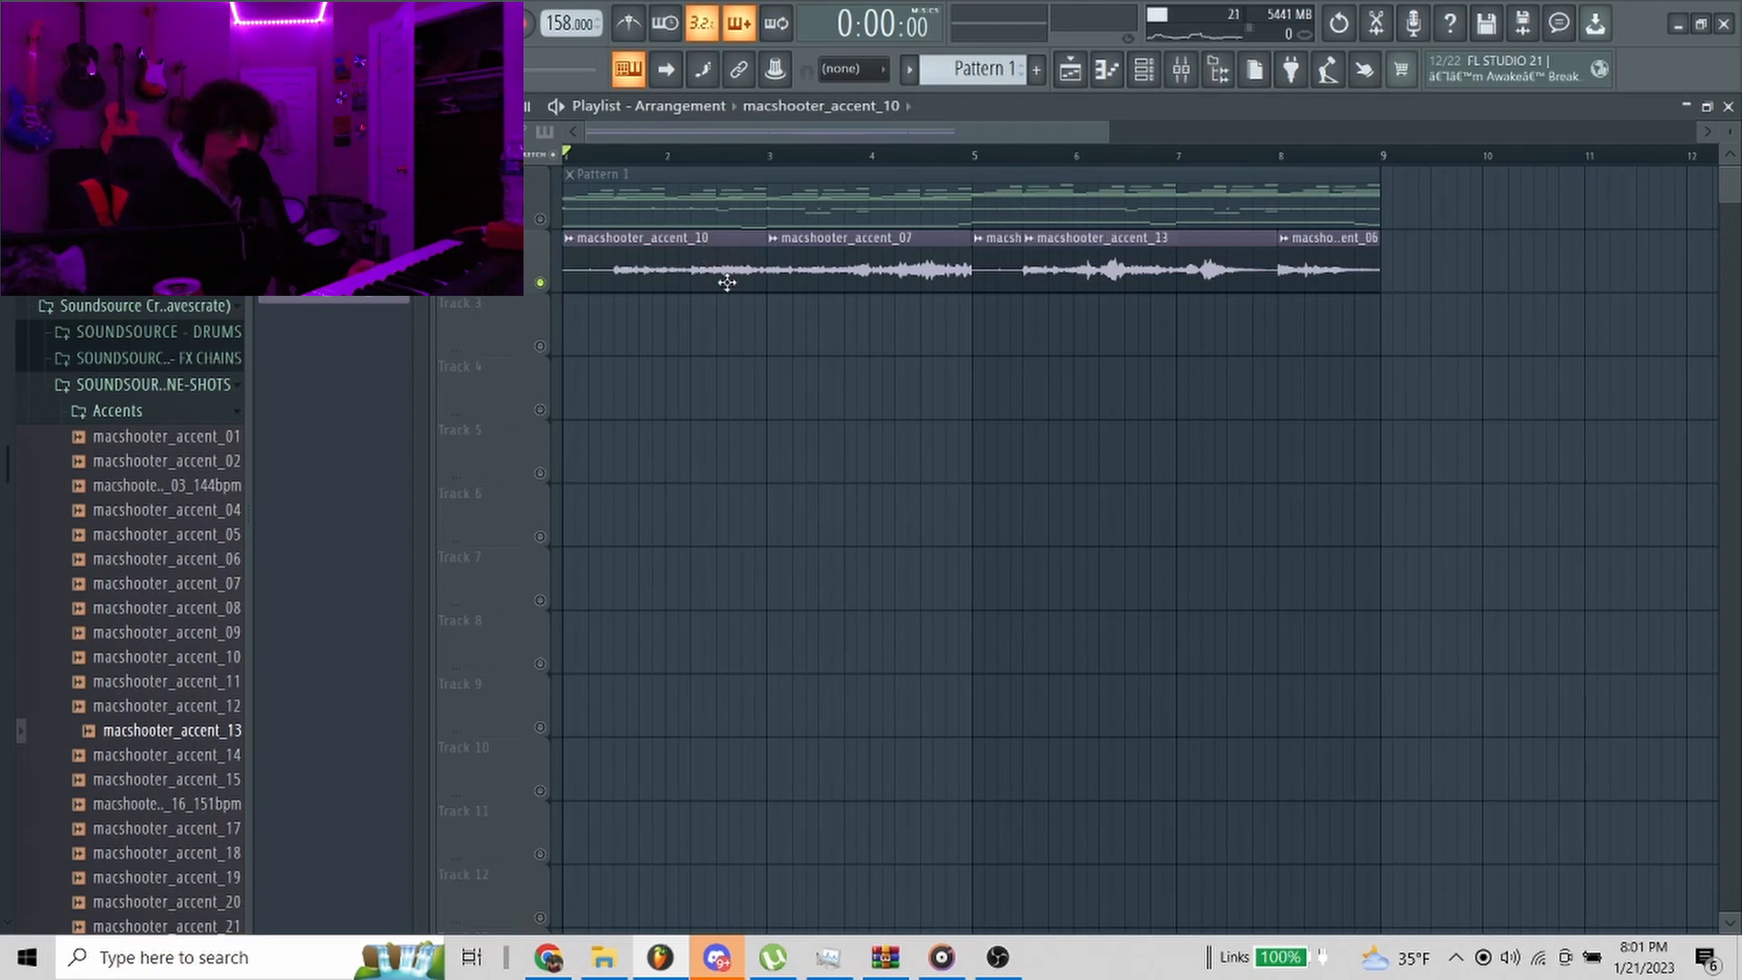
Inspect the PanMan and Fruity Reeverb 2 effects on the macshooter_accent_10 mixer track and play the full arrangement
click(1184, 73)
click(1619, 217)
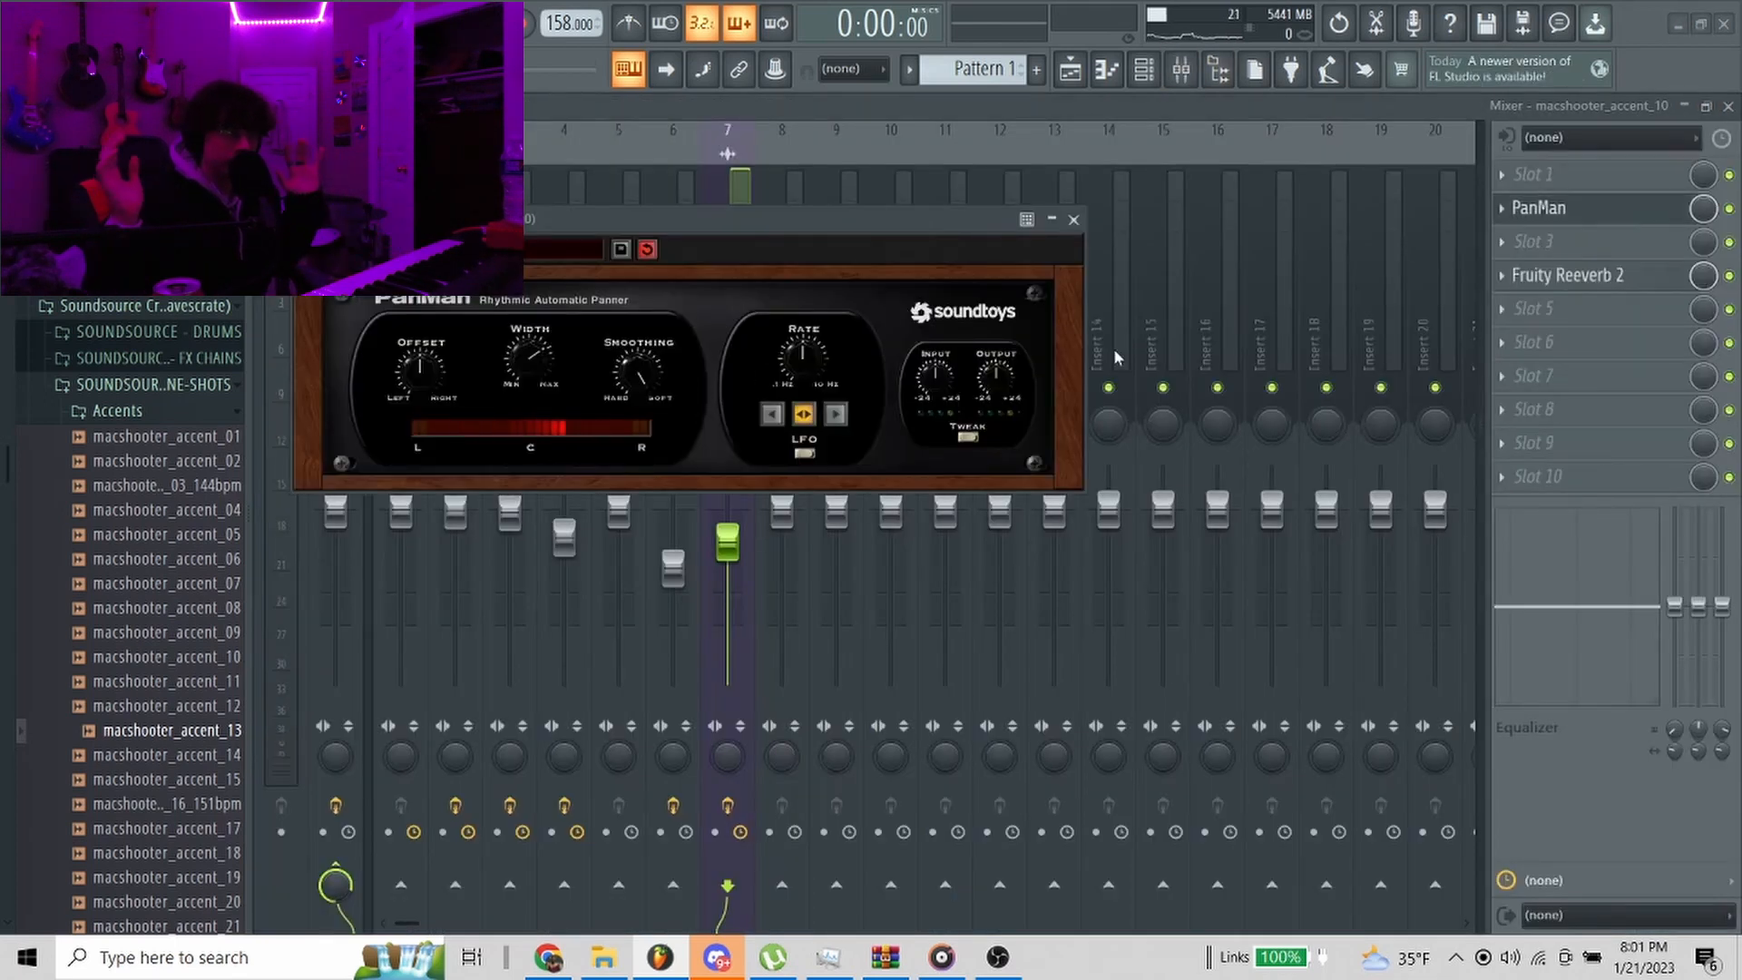
click(1588, 276)
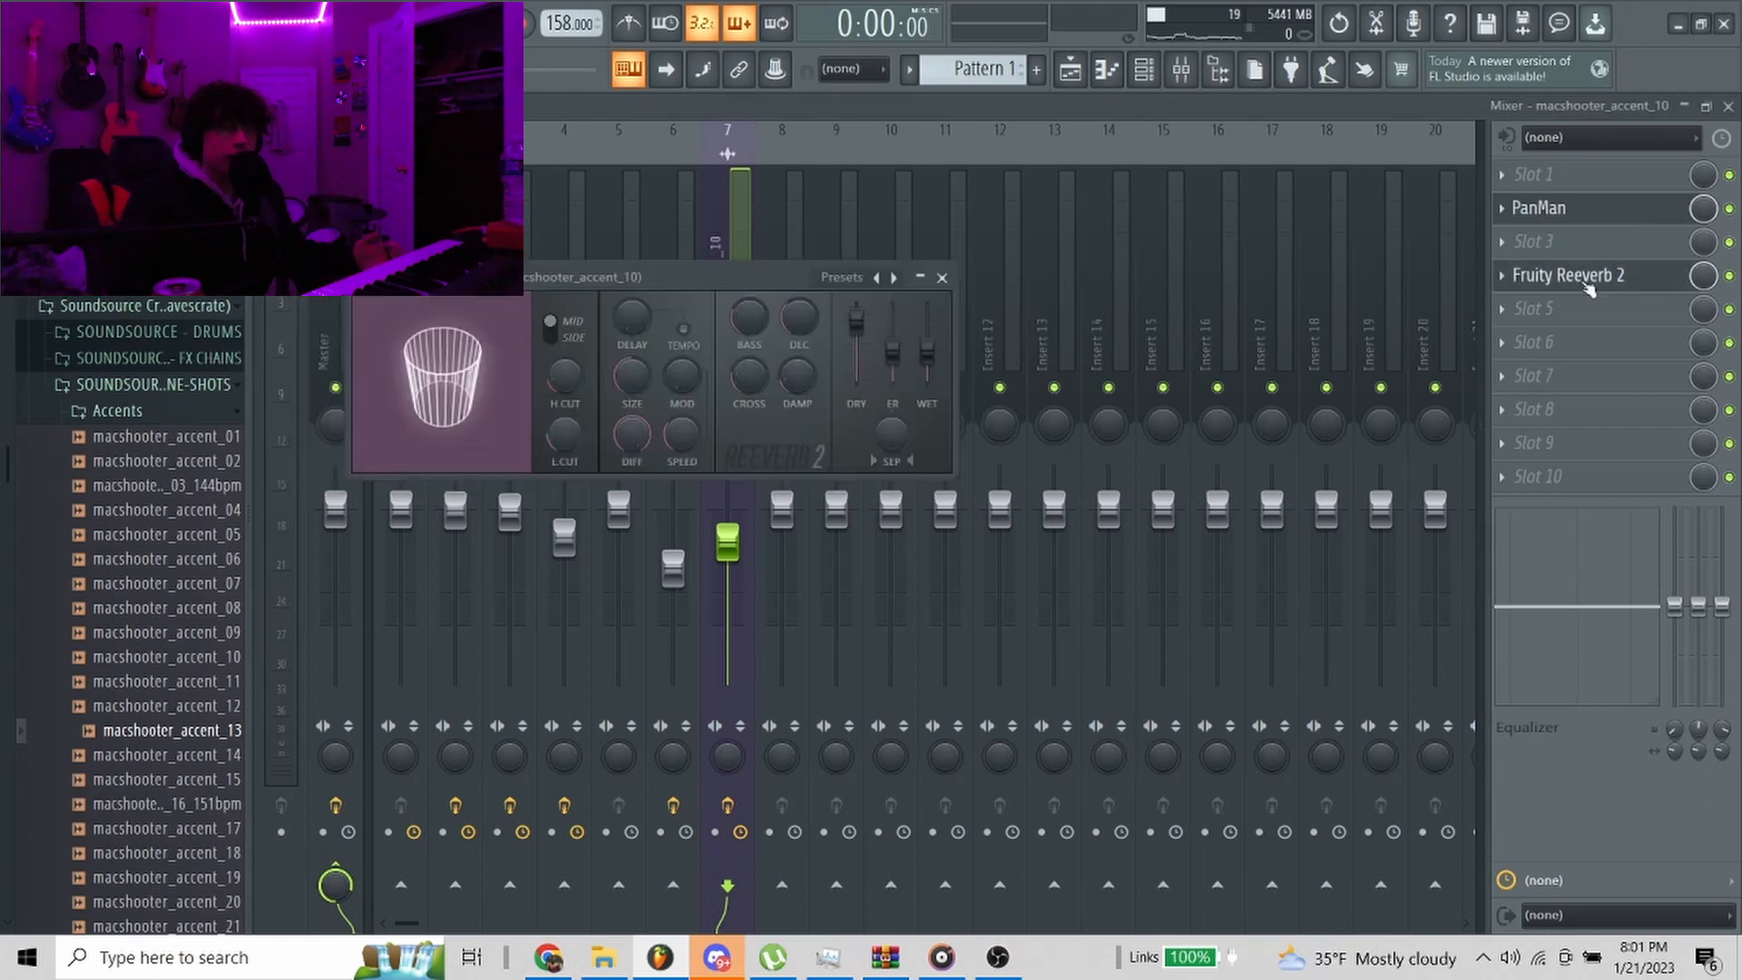
click(942, 279)
key(F9)
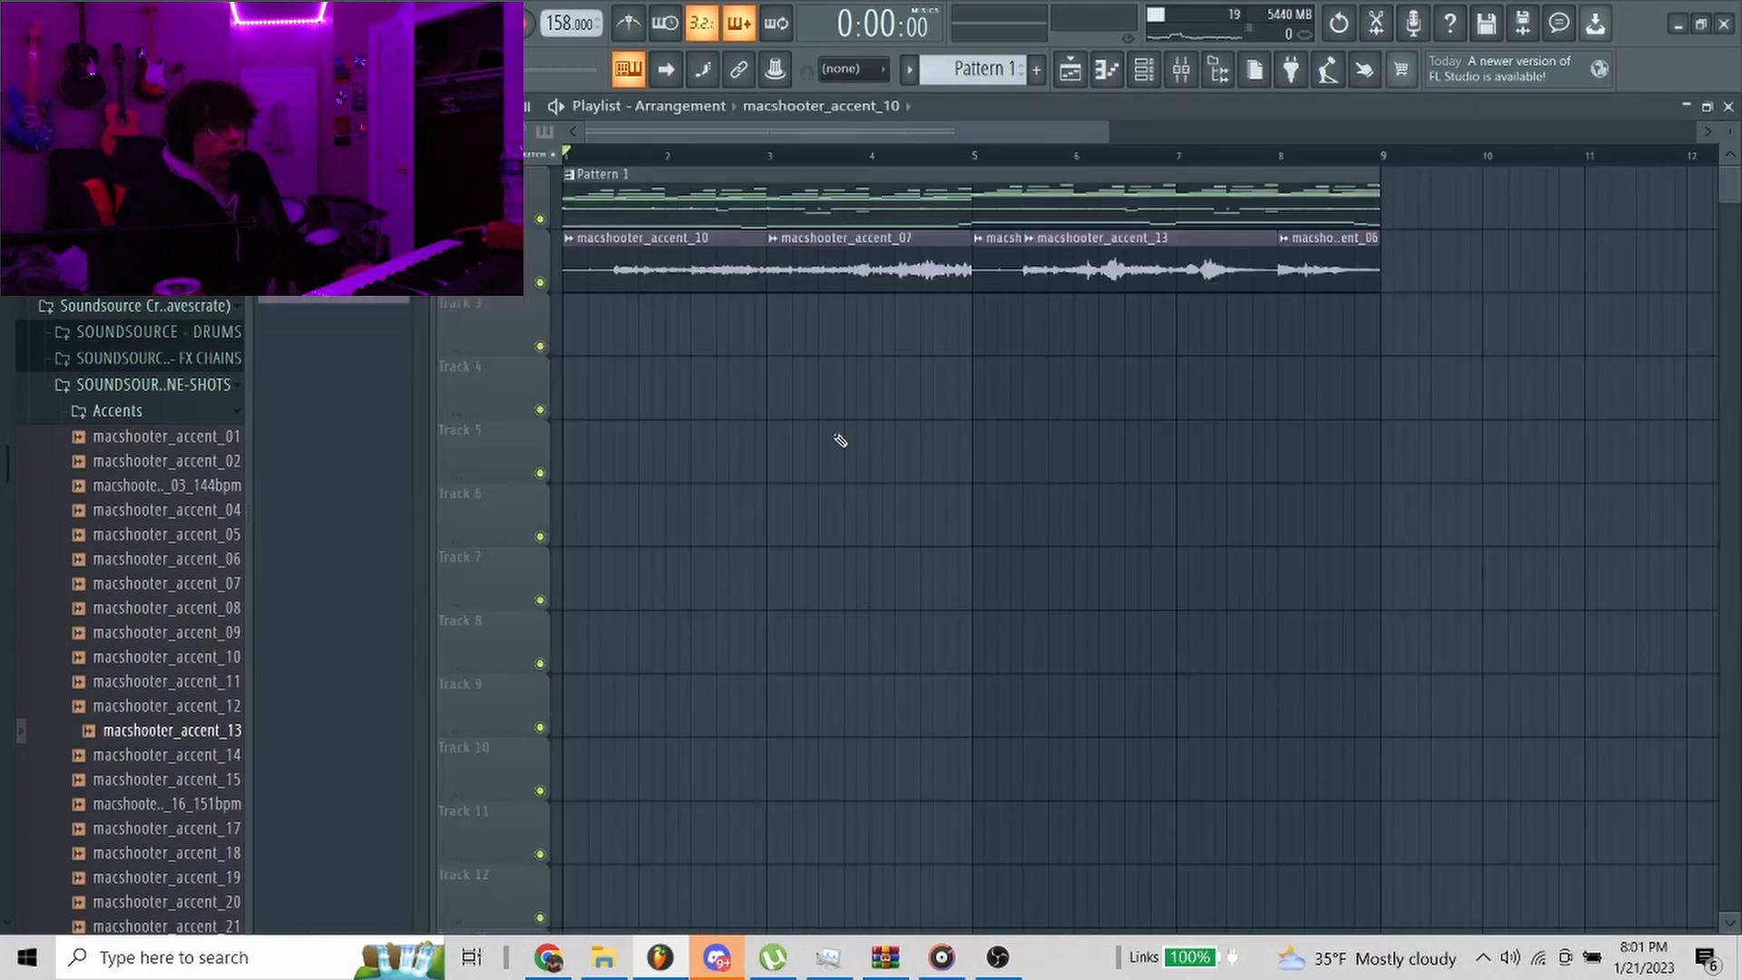
scroll(848, 449, down, 3)
key(space)
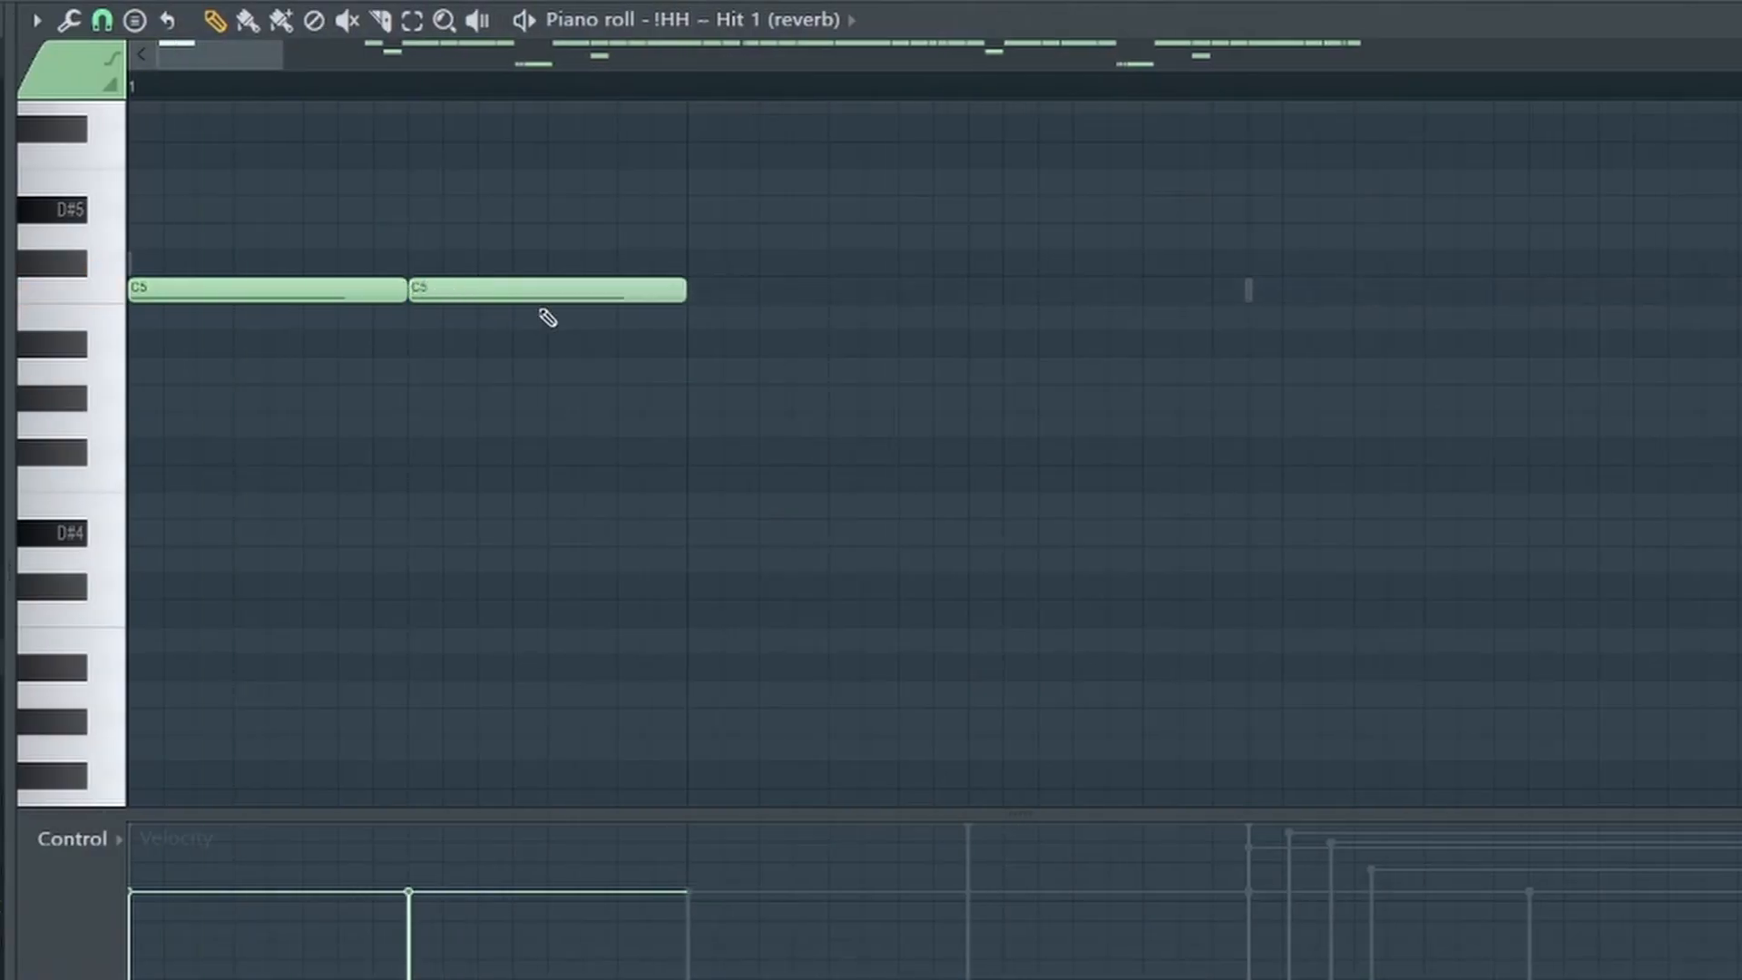
Draw the !HH ~ Hit 1 (reverb) hi-hat pattern with C5 notes across bar 1 and into bar 2, then review the pattern
click(704, 298)
click(1268, 299)
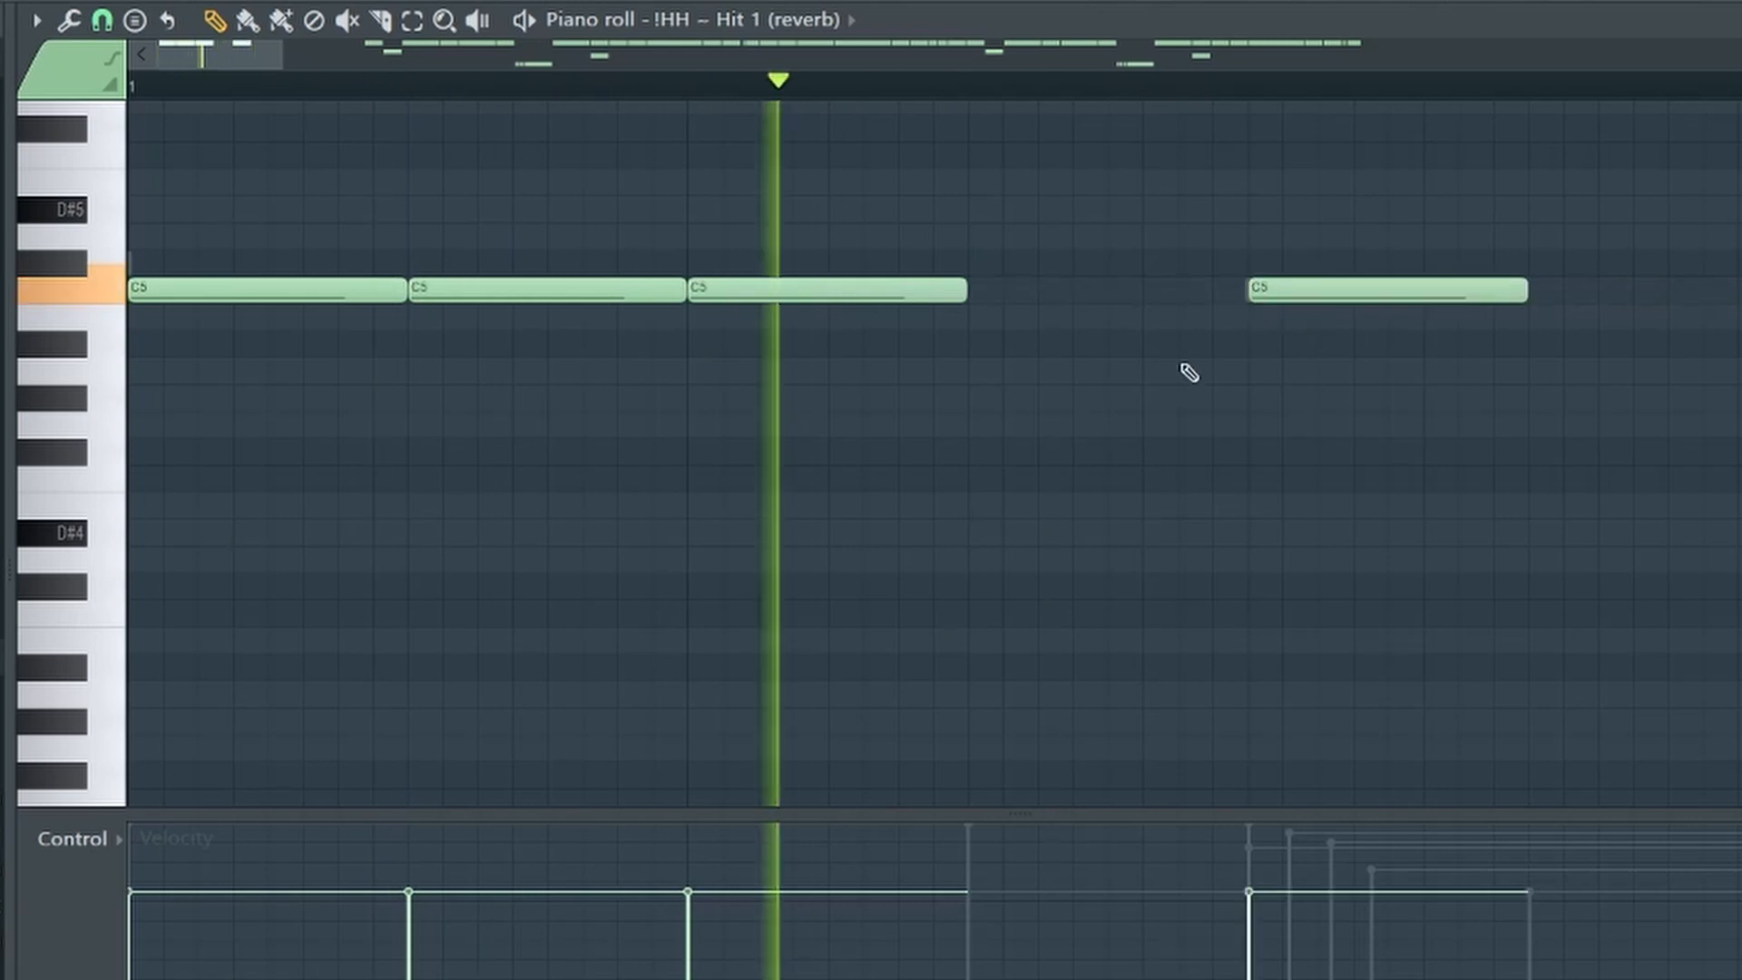
scroll(989, 427, down, 2)
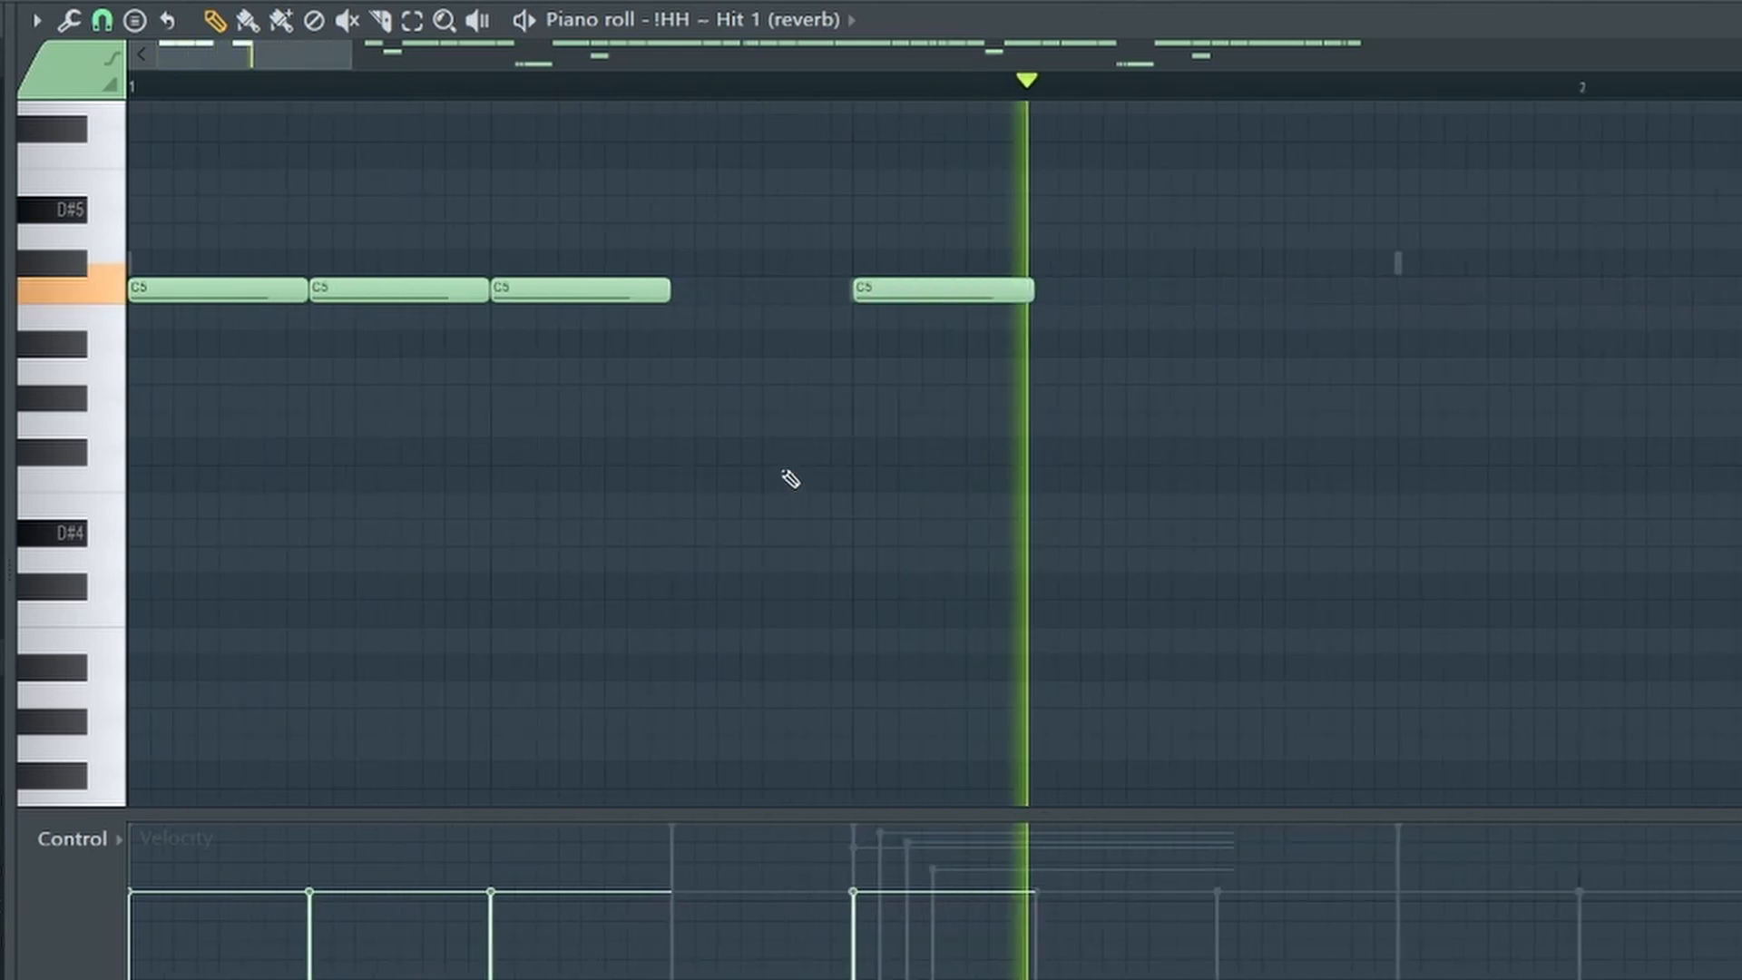
click(1382, 295)
drag(1360, 316, 1499, 287)
key(ctrl+b)
key(ctrl+b)
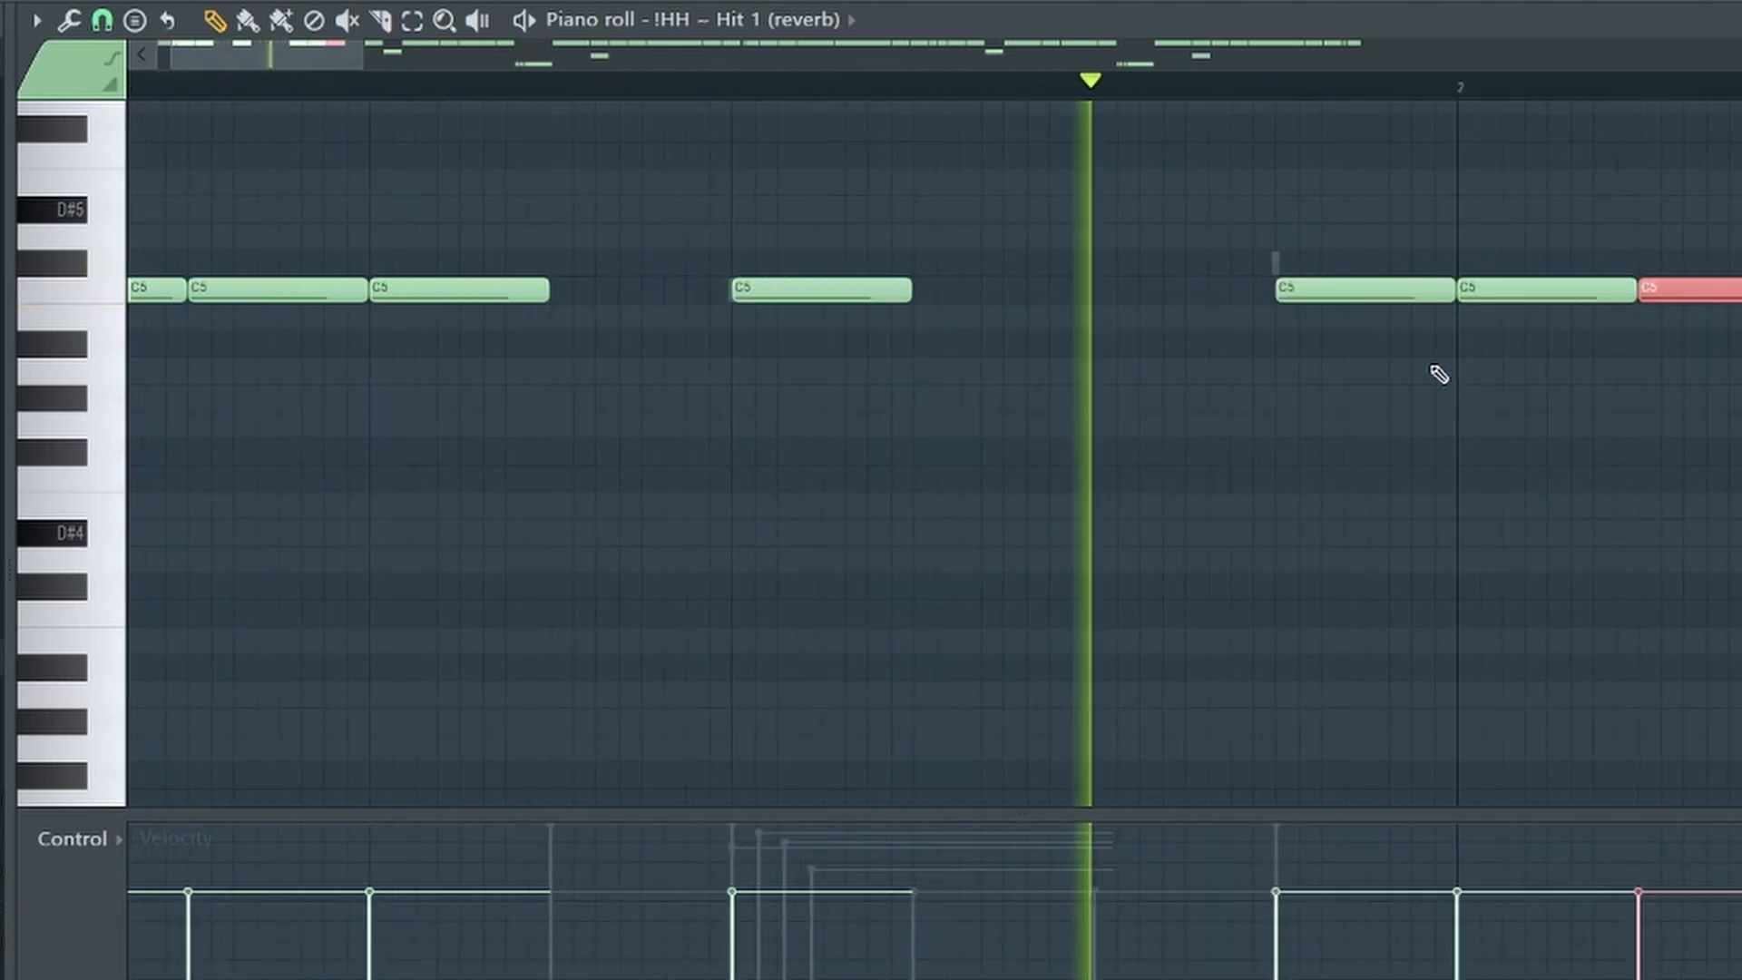
key(ctrl+d)
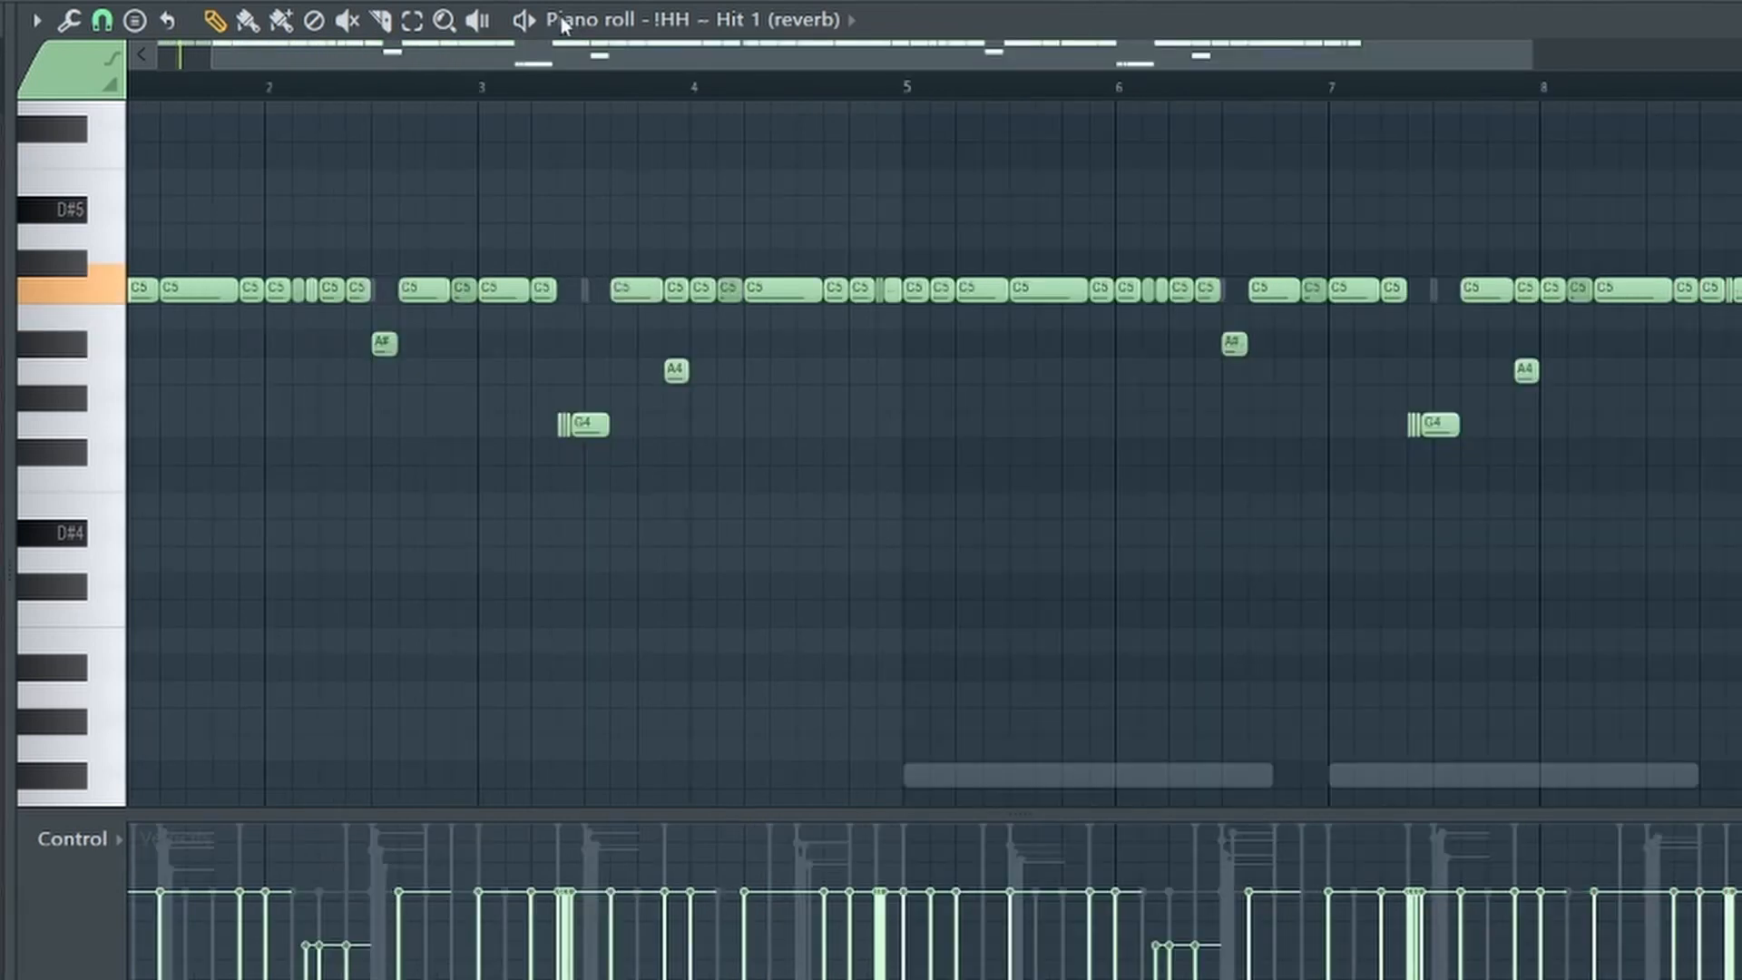
drag(320, 59, 262, 64)
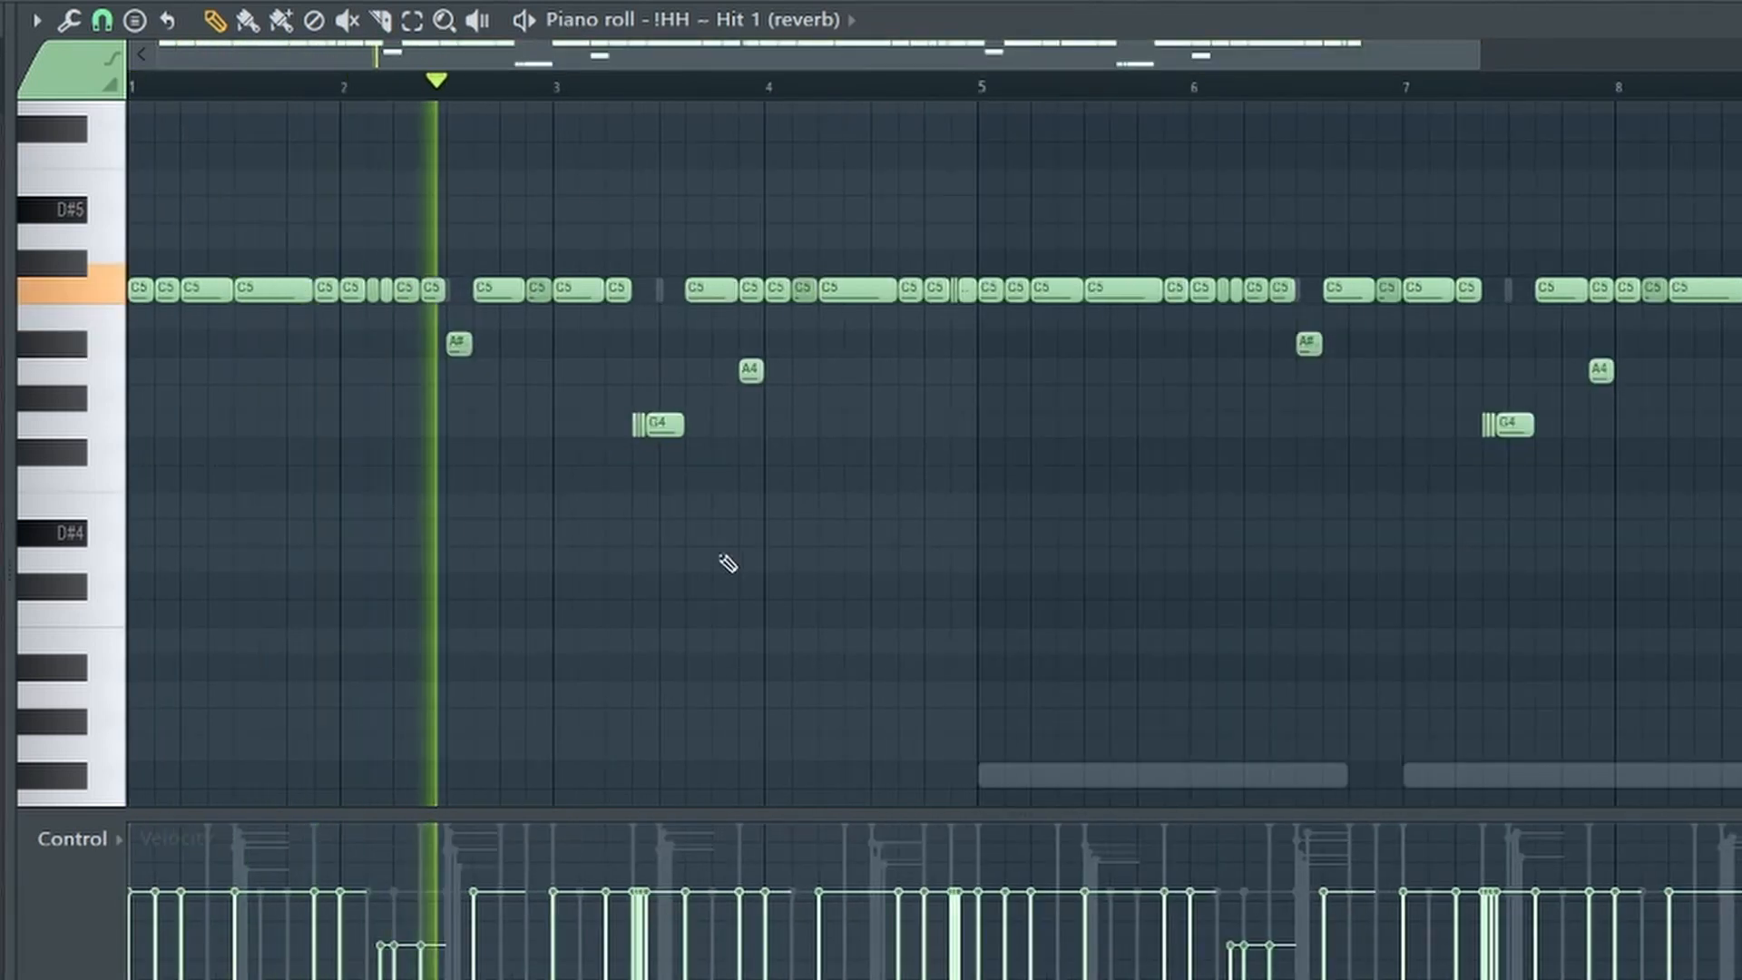
Unmute the blurred channel and examine its C#5 notes during playback
key(F7)
right_click(662, 860)
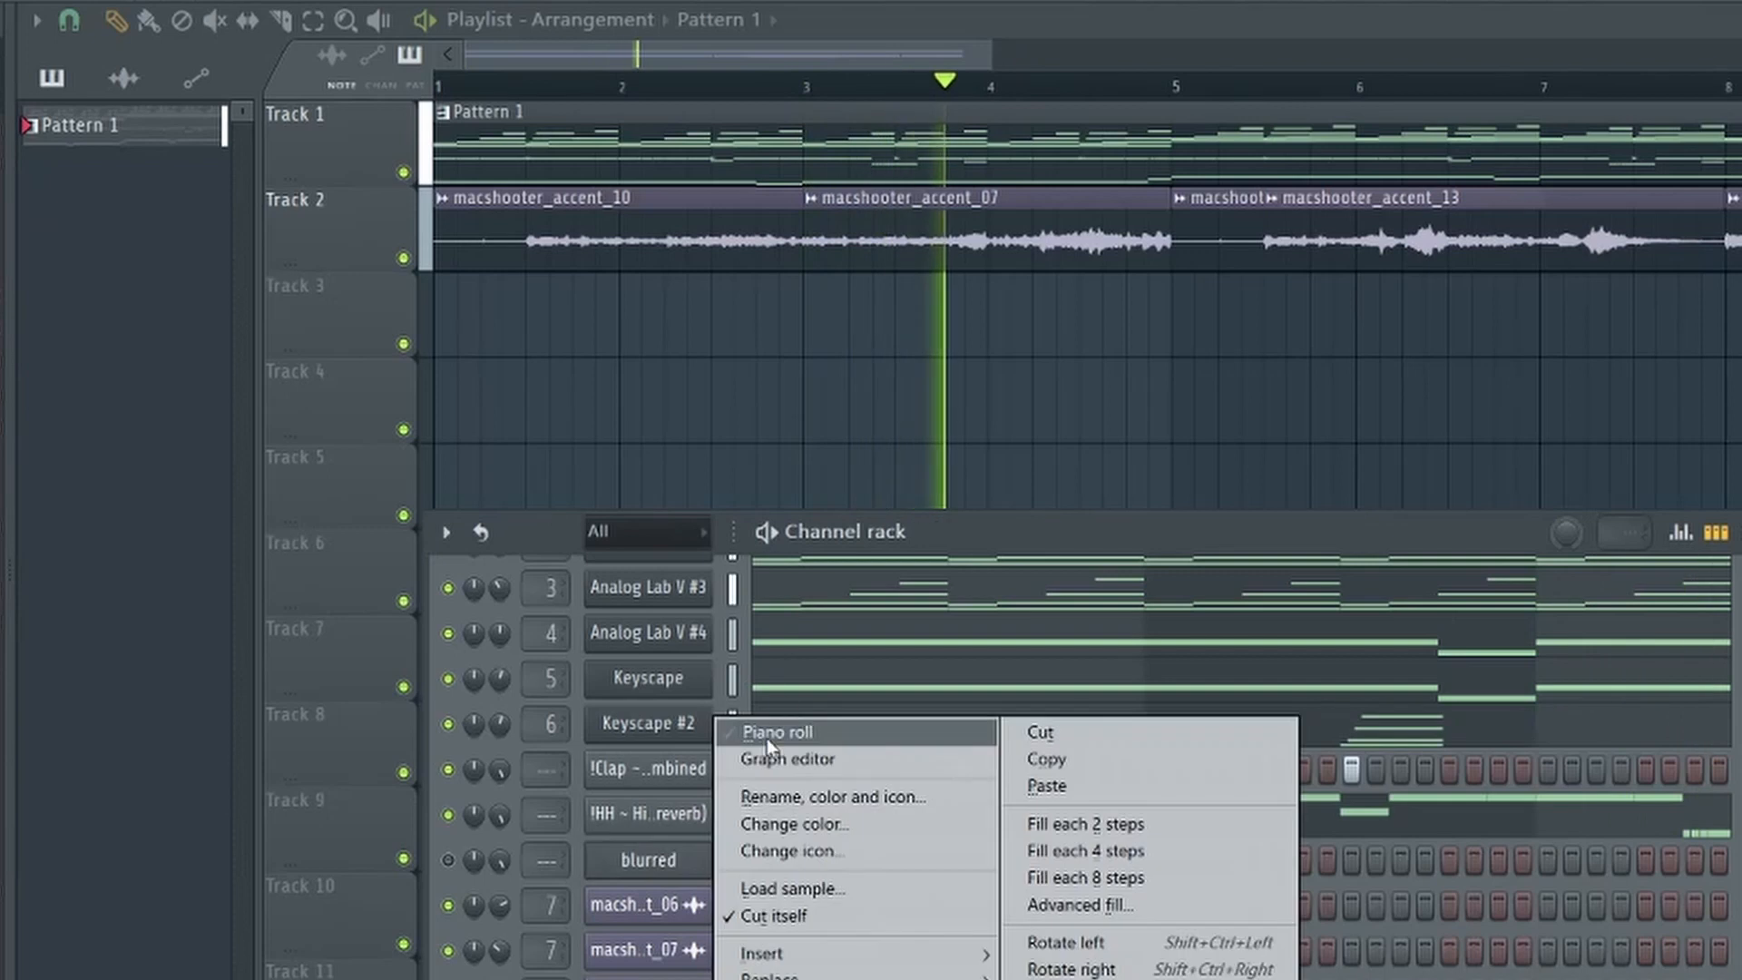
click(449, 860)
key(F7)
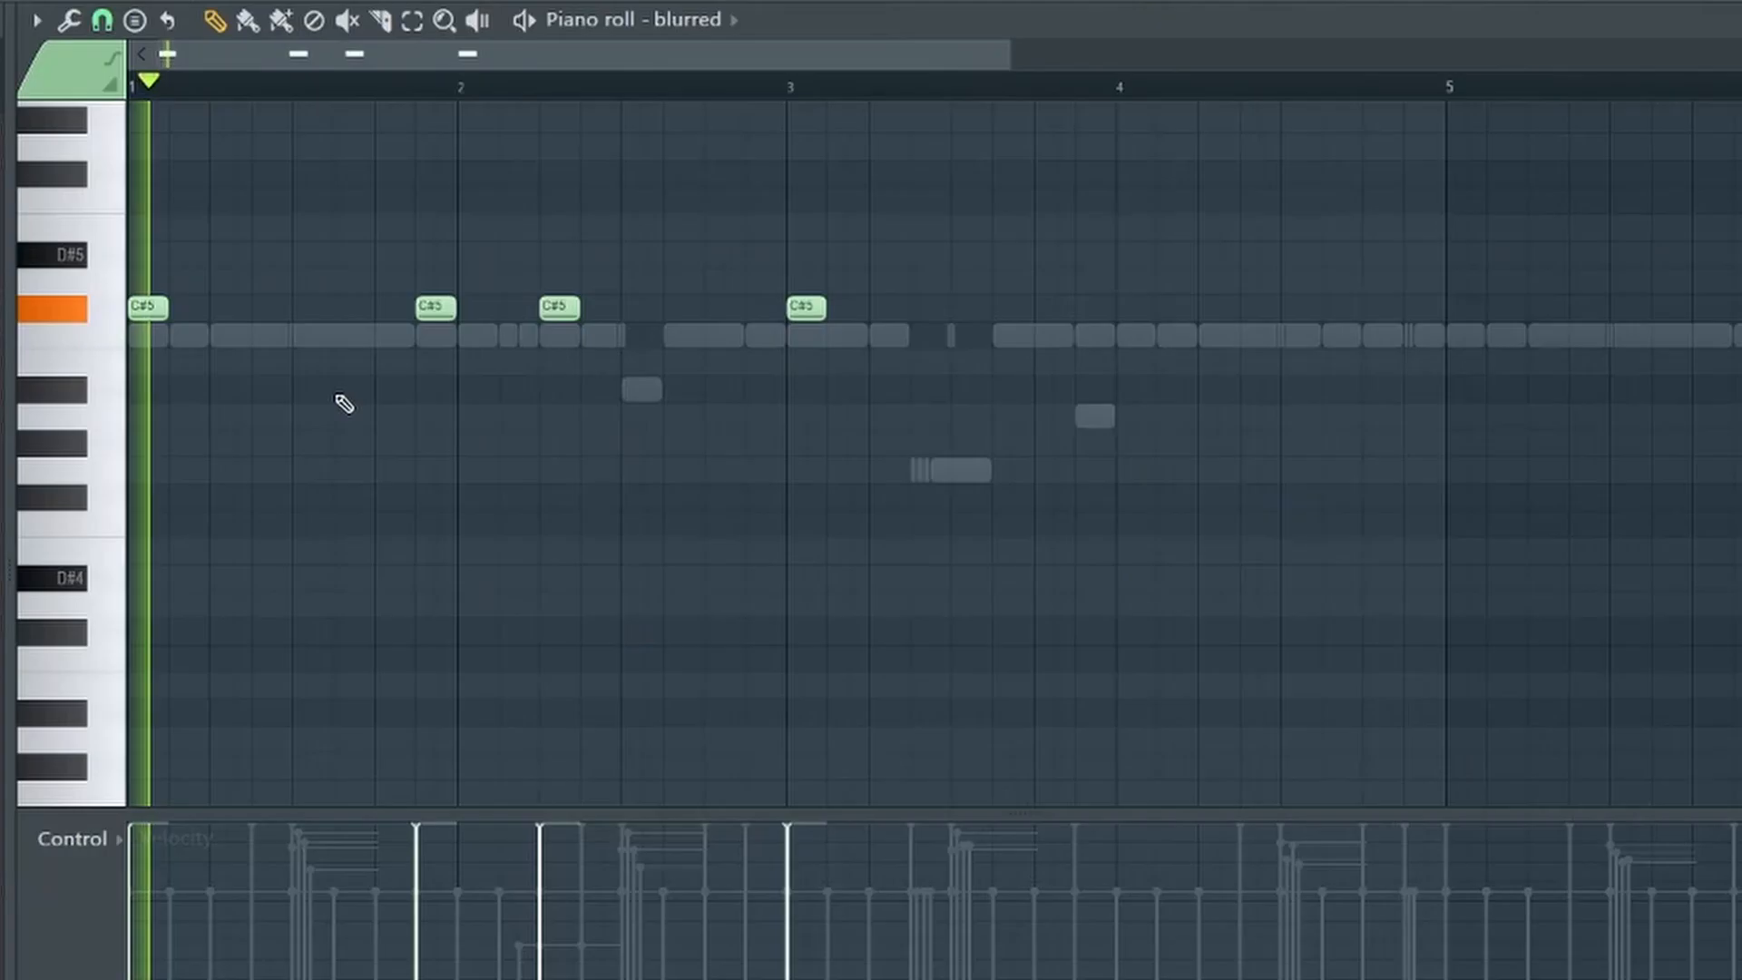
scroll(420, 413, up, 2)
scroll(367, 467, up, 5)
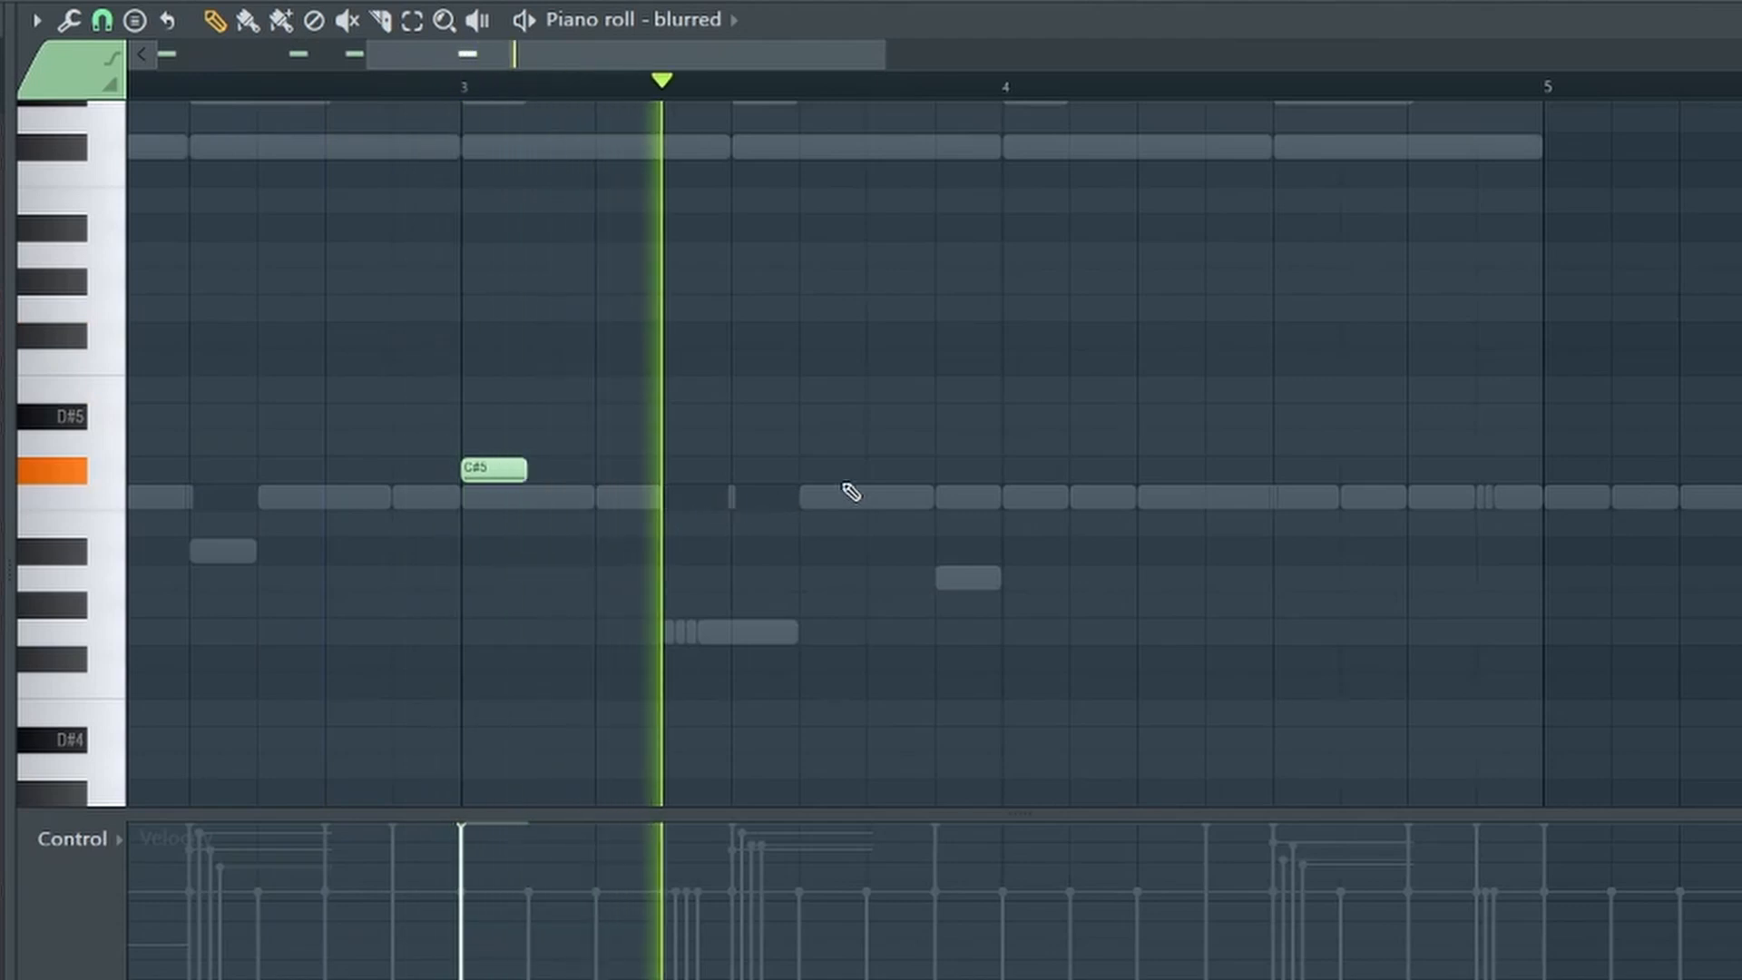
Add C#5 notes across bars 3 to 5 of the blurred pattern and extend each note to meet the following one
click(960, 471)
click(1164, 471)
click(1312, 472)
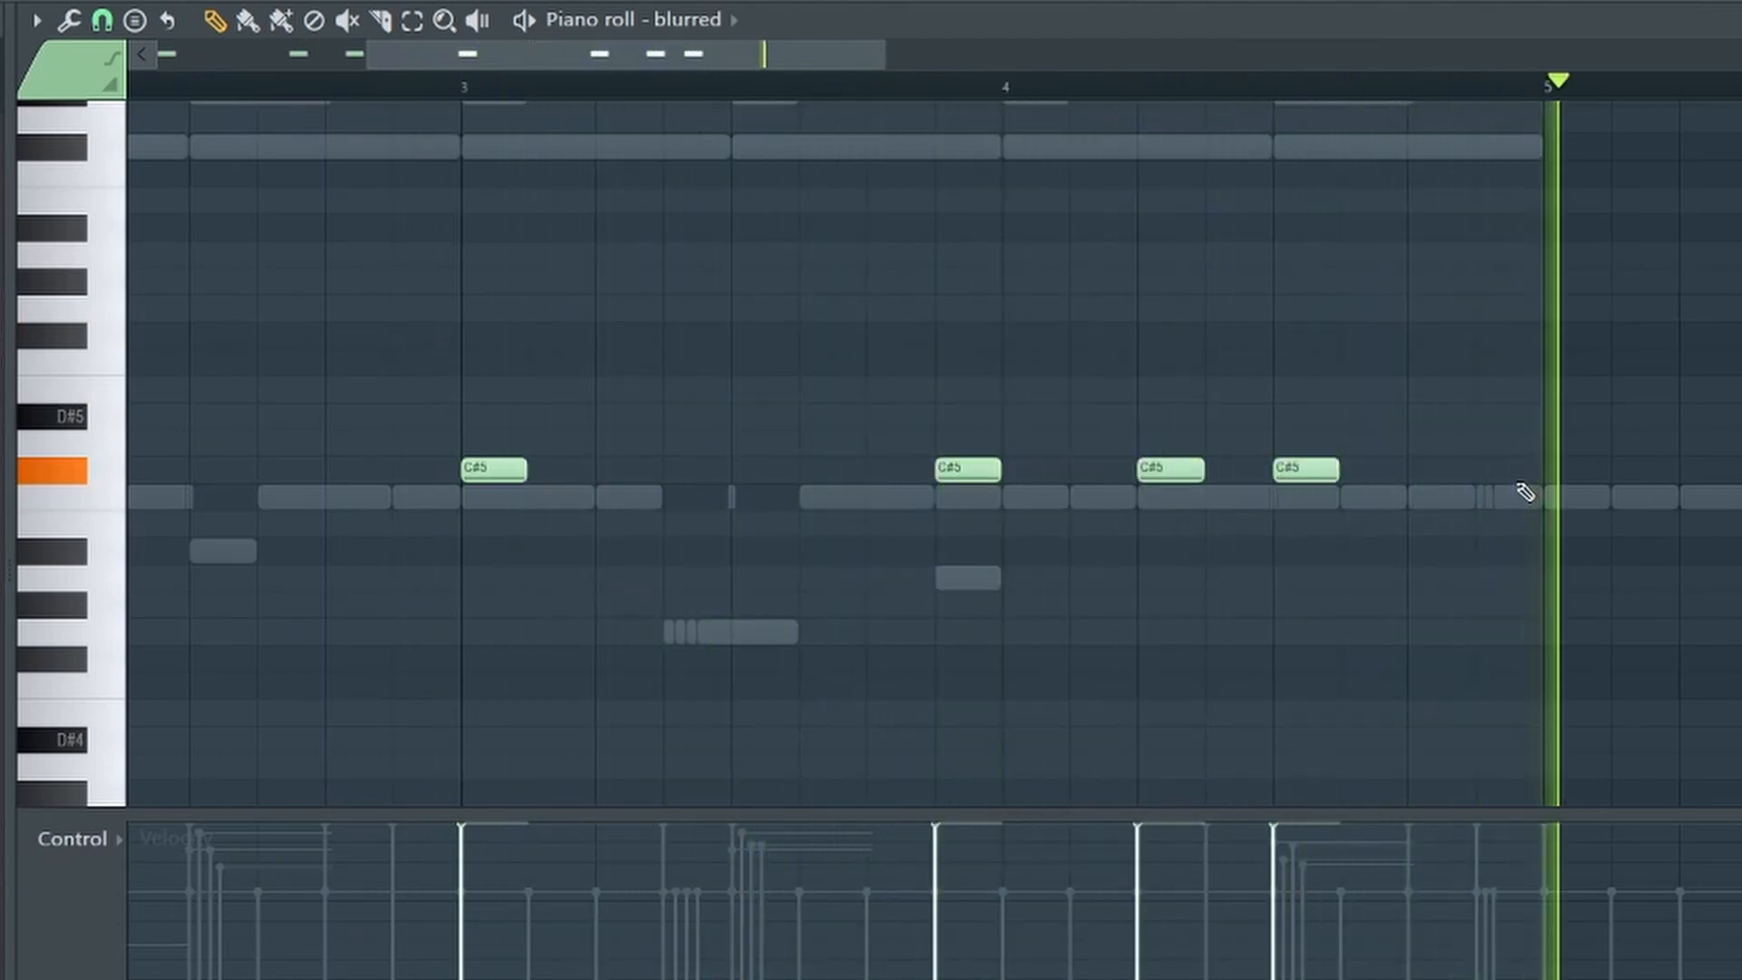
key(ctrl+l)
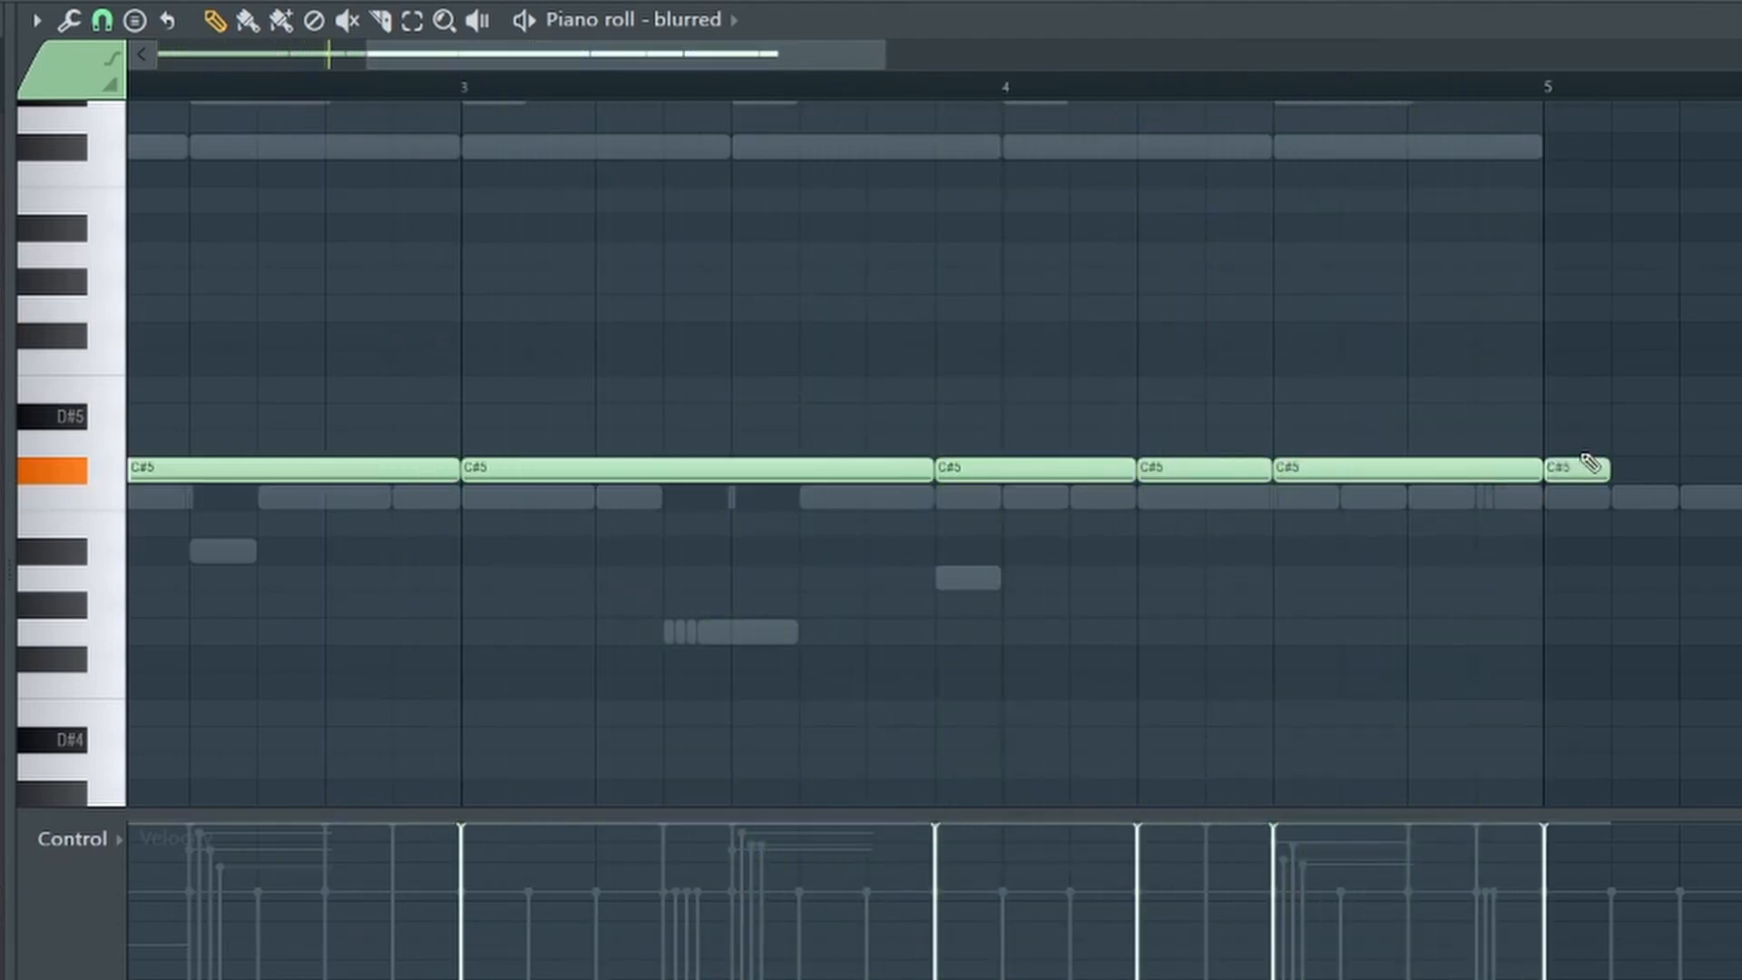
Duplicate the four-bar C#5 phrase into bars 5 to 8 and raise the copy to F#5
key(ctrl+b)
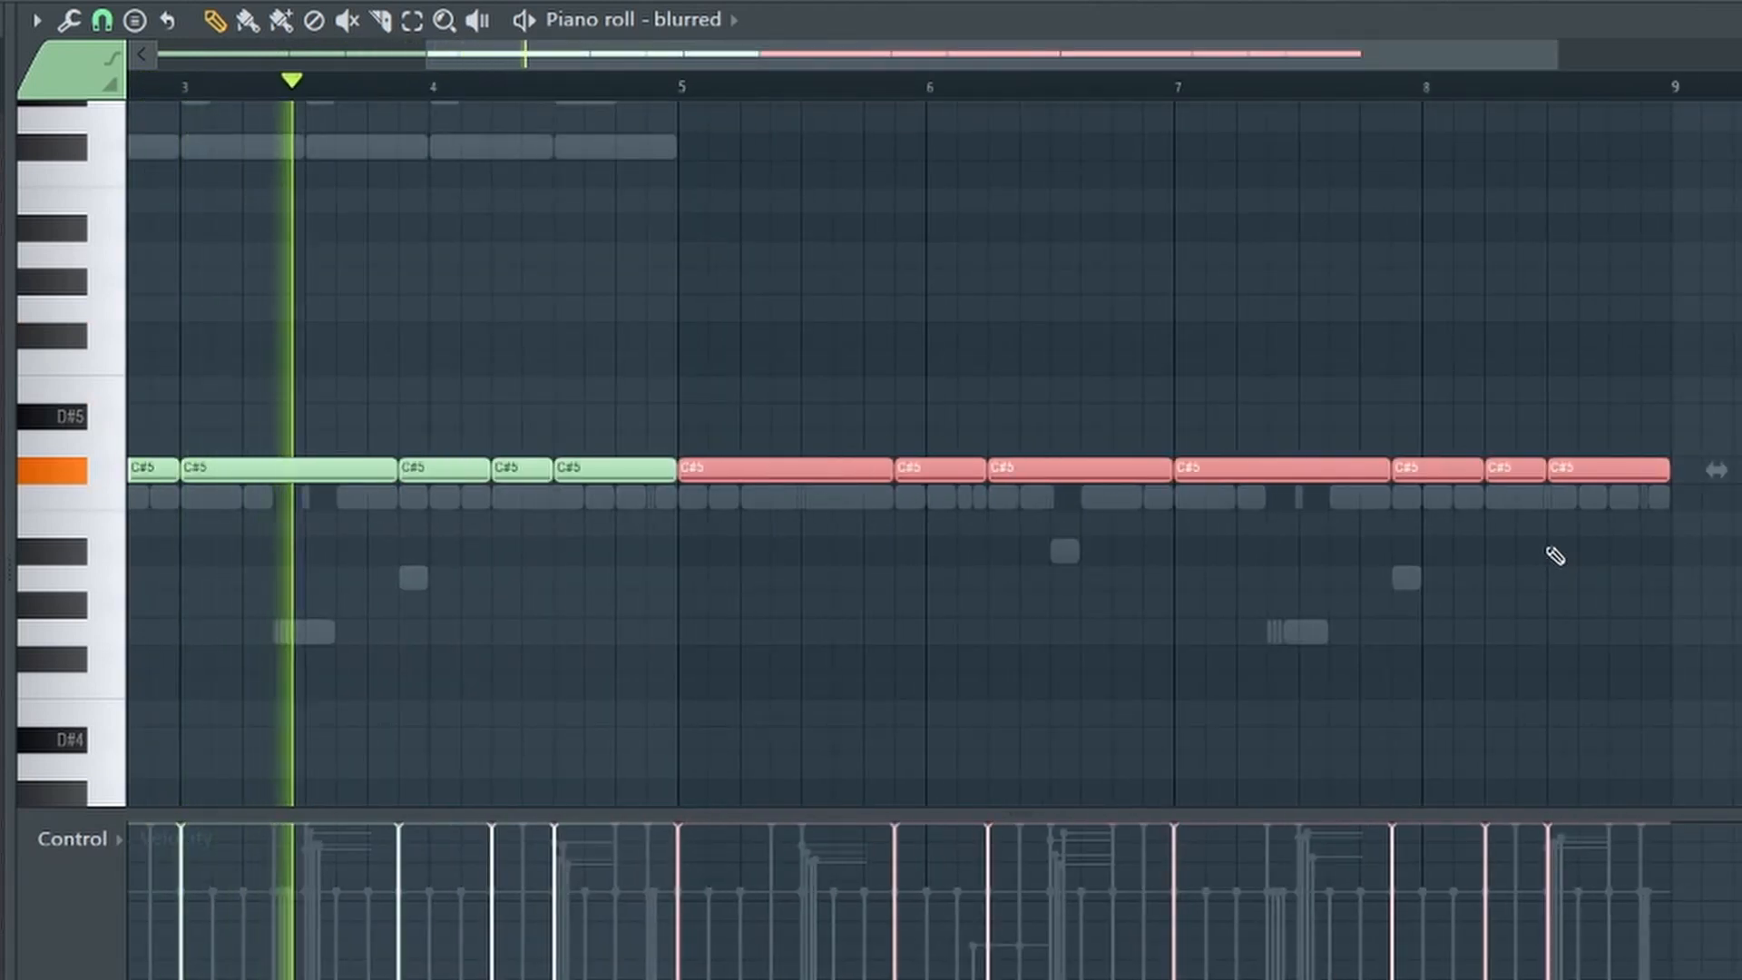
key(shift+Up)
key(shift+Up)
key(shift+Up)
key(shift+Up)
key(shift+Up)
key(ctrl+d)
scroll(546, 422, up, 1)
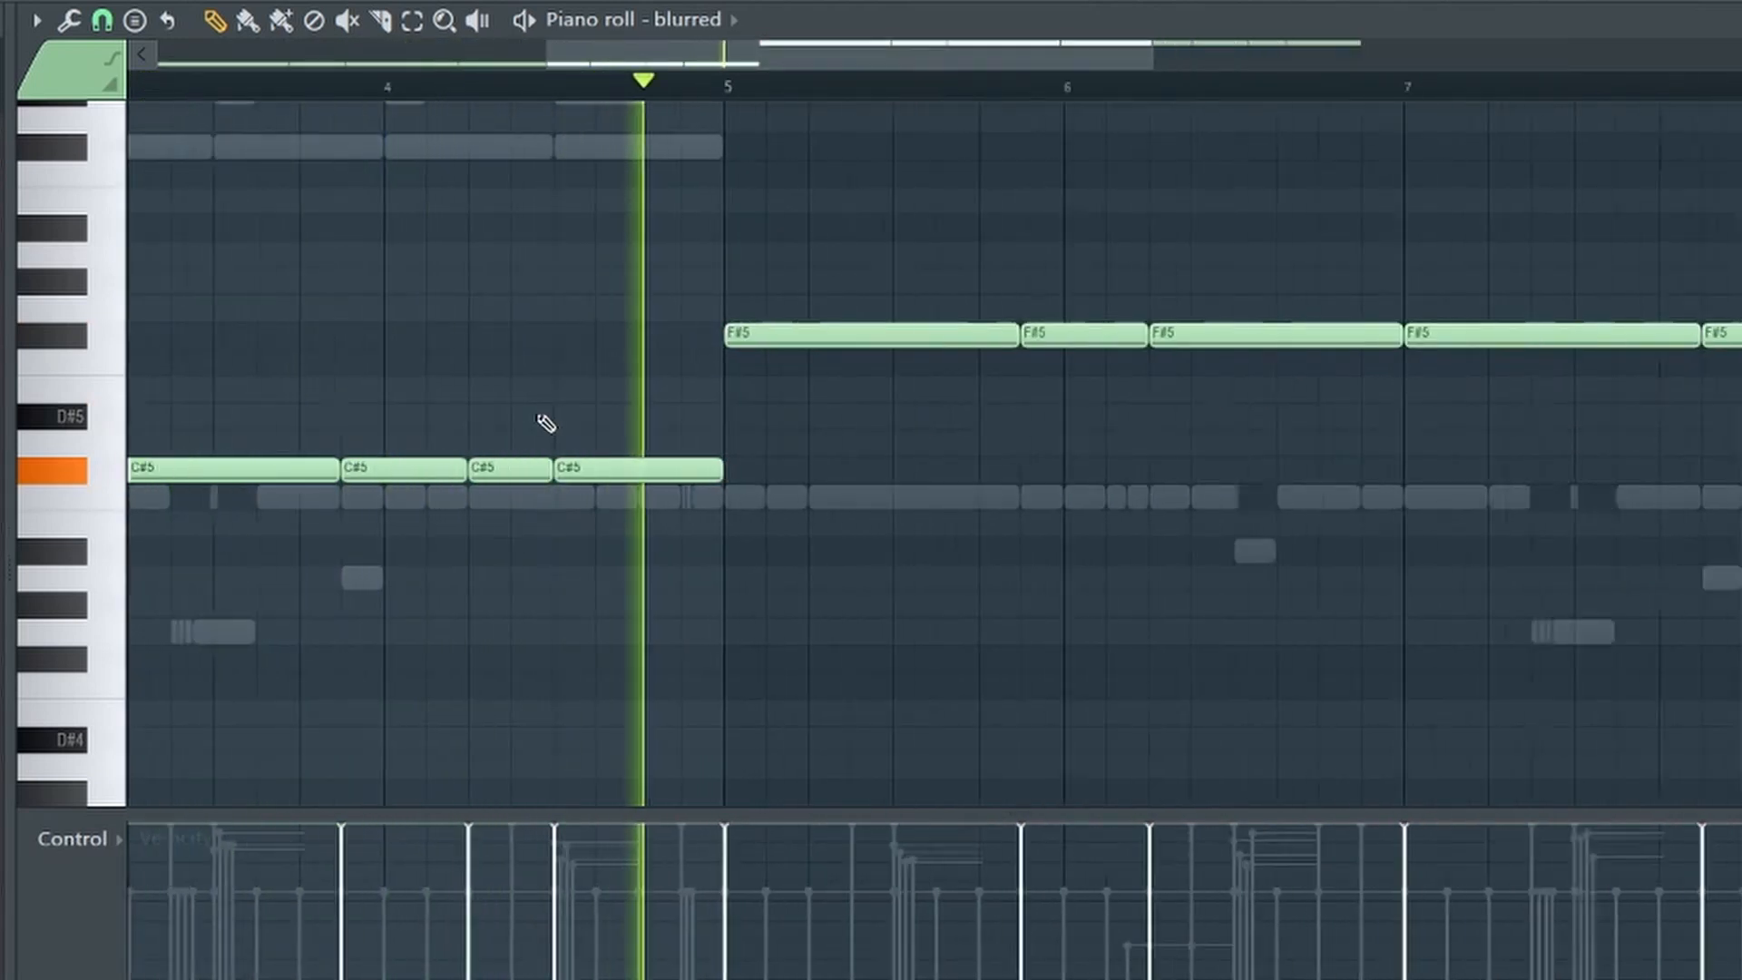
scroll(666, 449, down, 2)
scroll(1046, 463, up, 1)
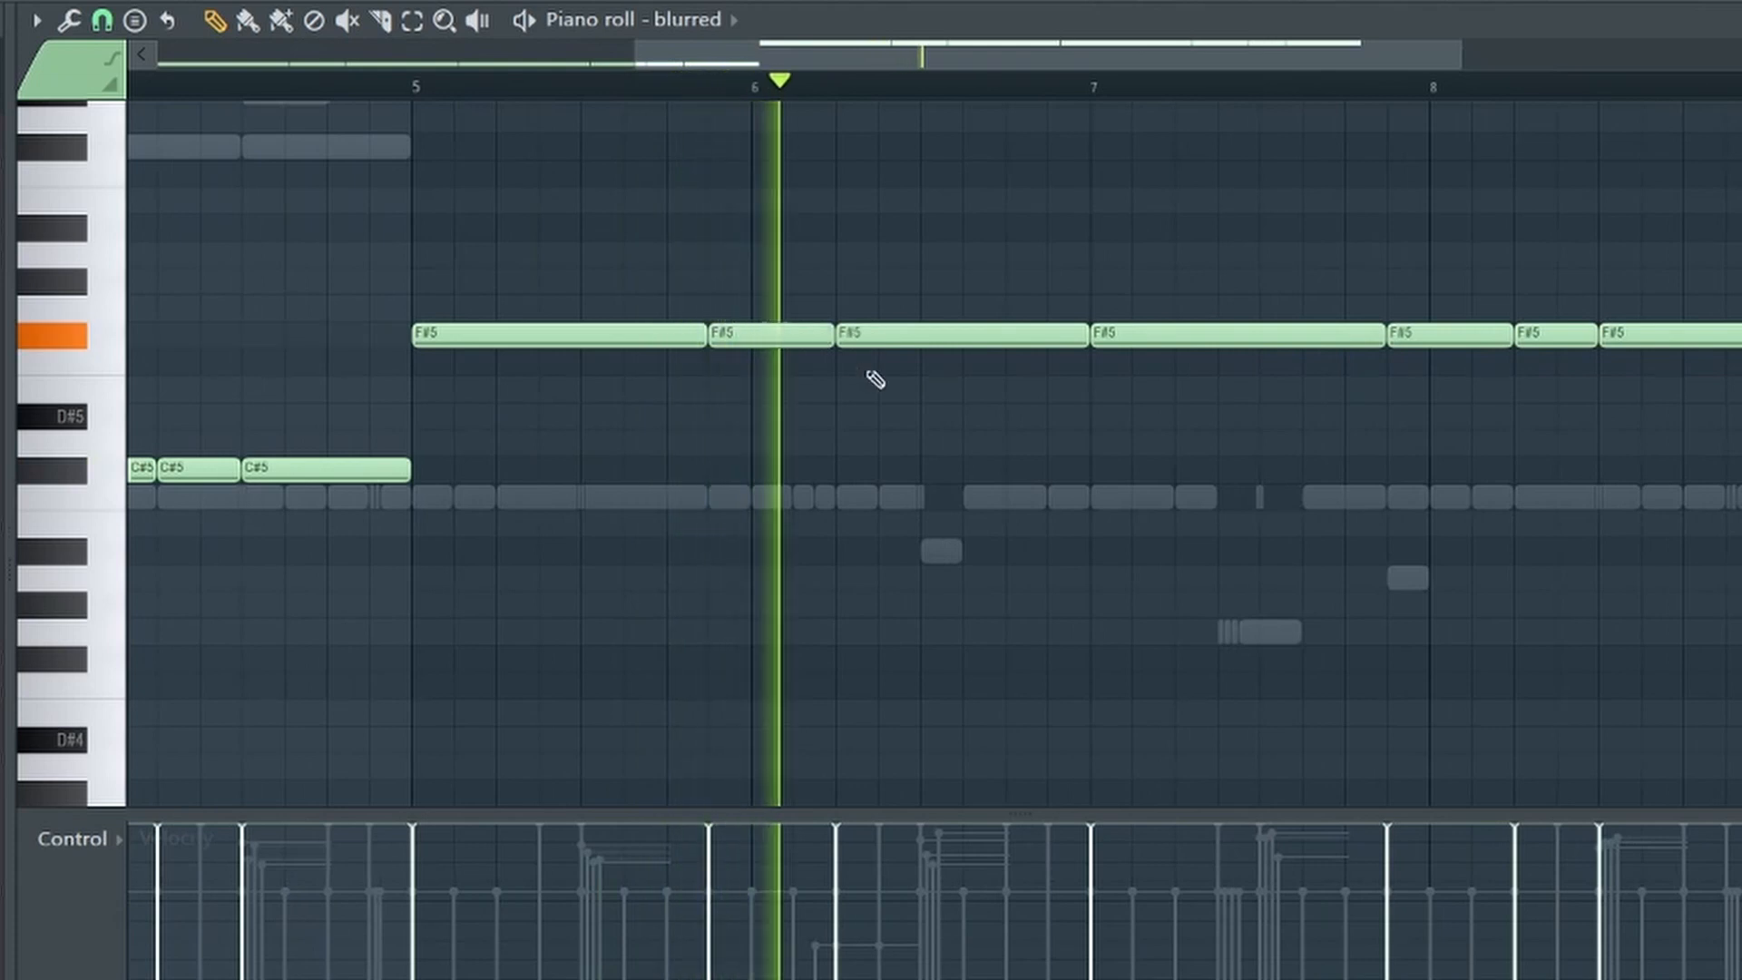
Break up the long F#5 note in bar 6 with another F#5 note and end the bar on an E5 note
click(419, 89)
scroll(921, 341, up, 2)
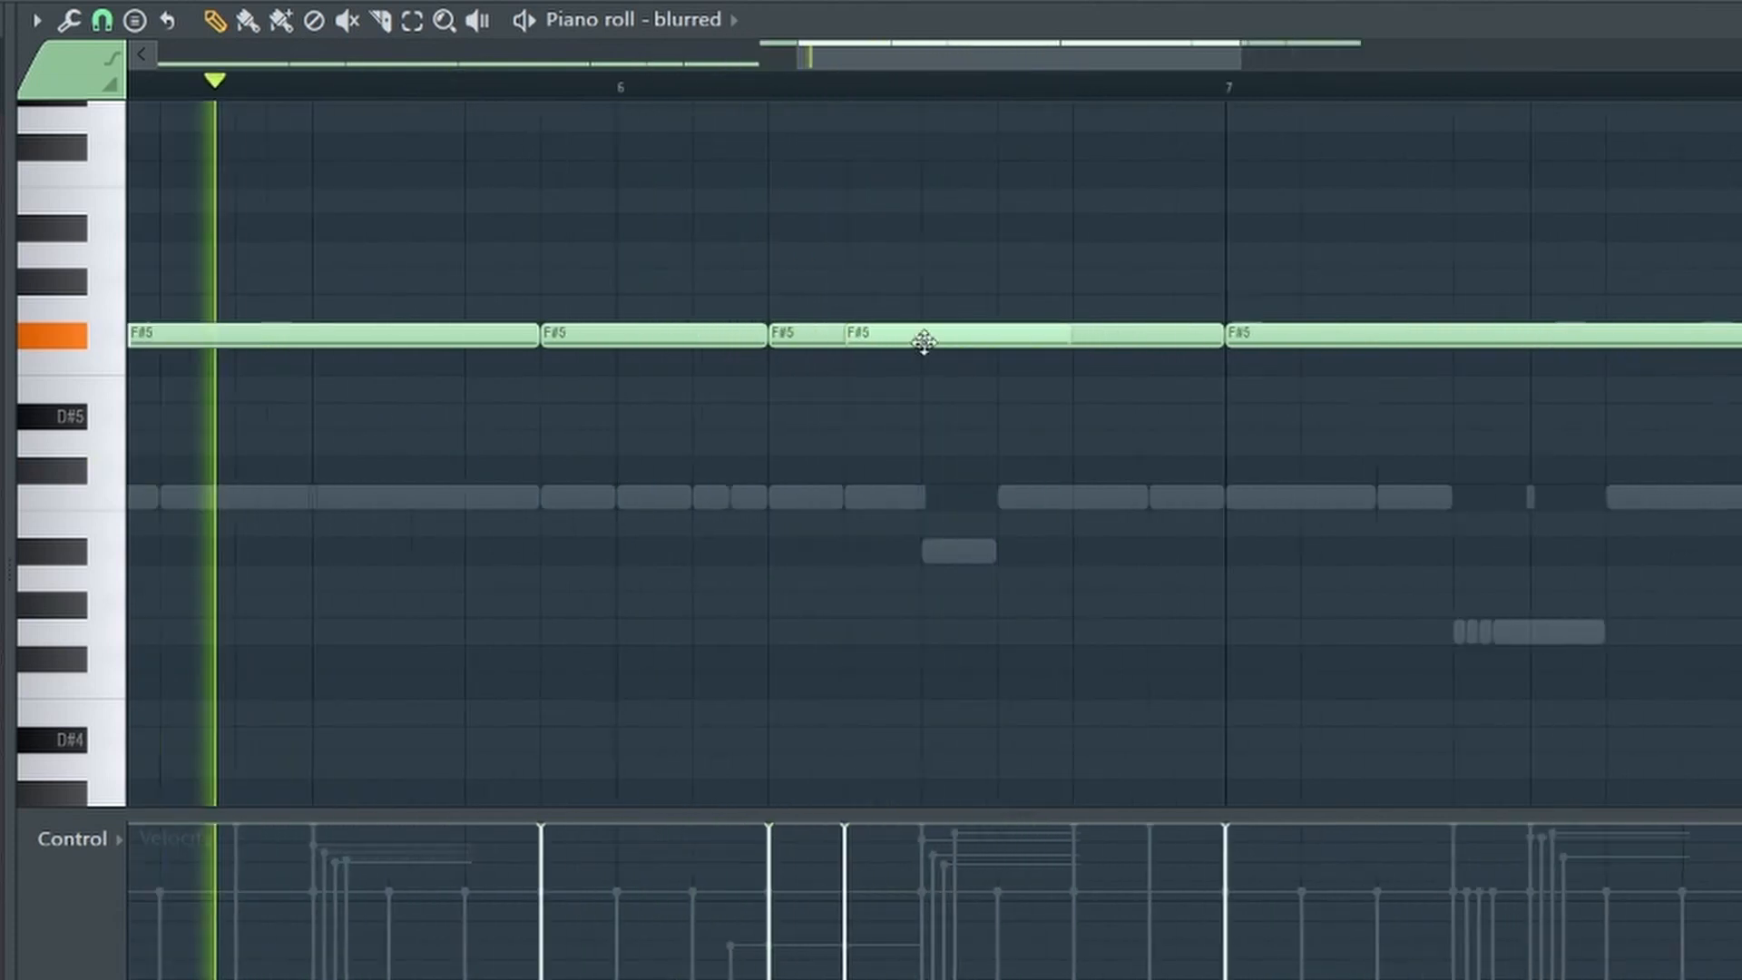
drag(979, 337, 1019, 320)
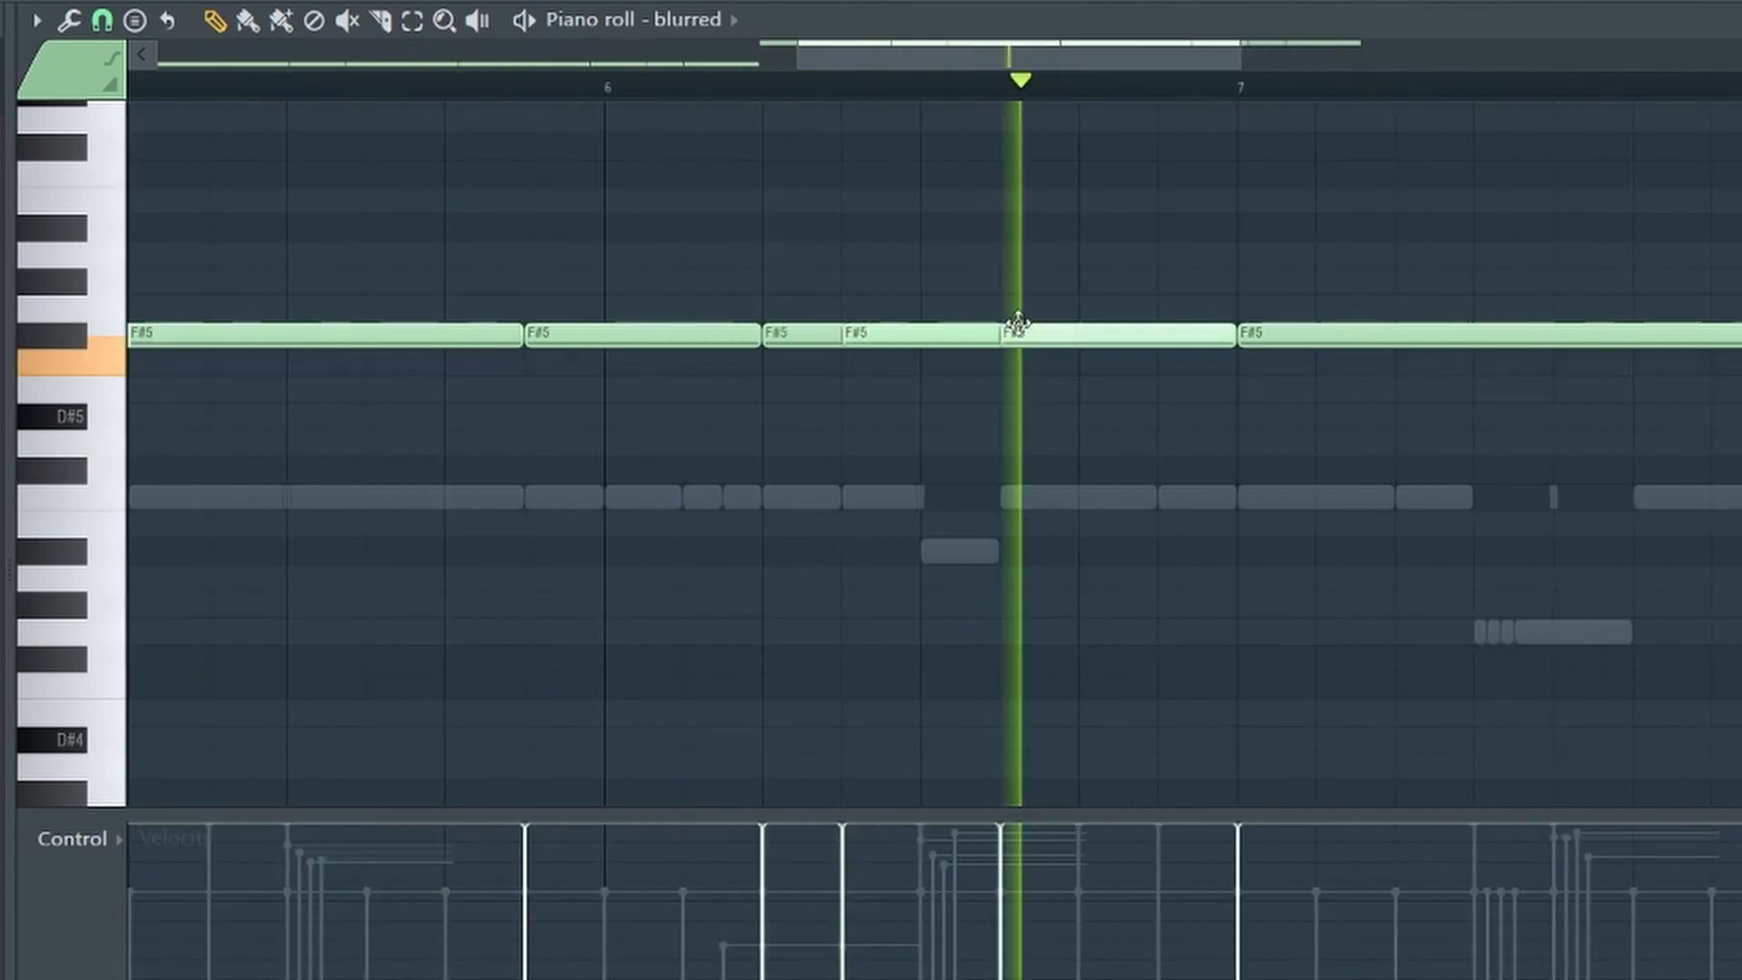
click(1101, 388)
scroll(996, 420, down, 3)
scroll(995, 420, down, 1)
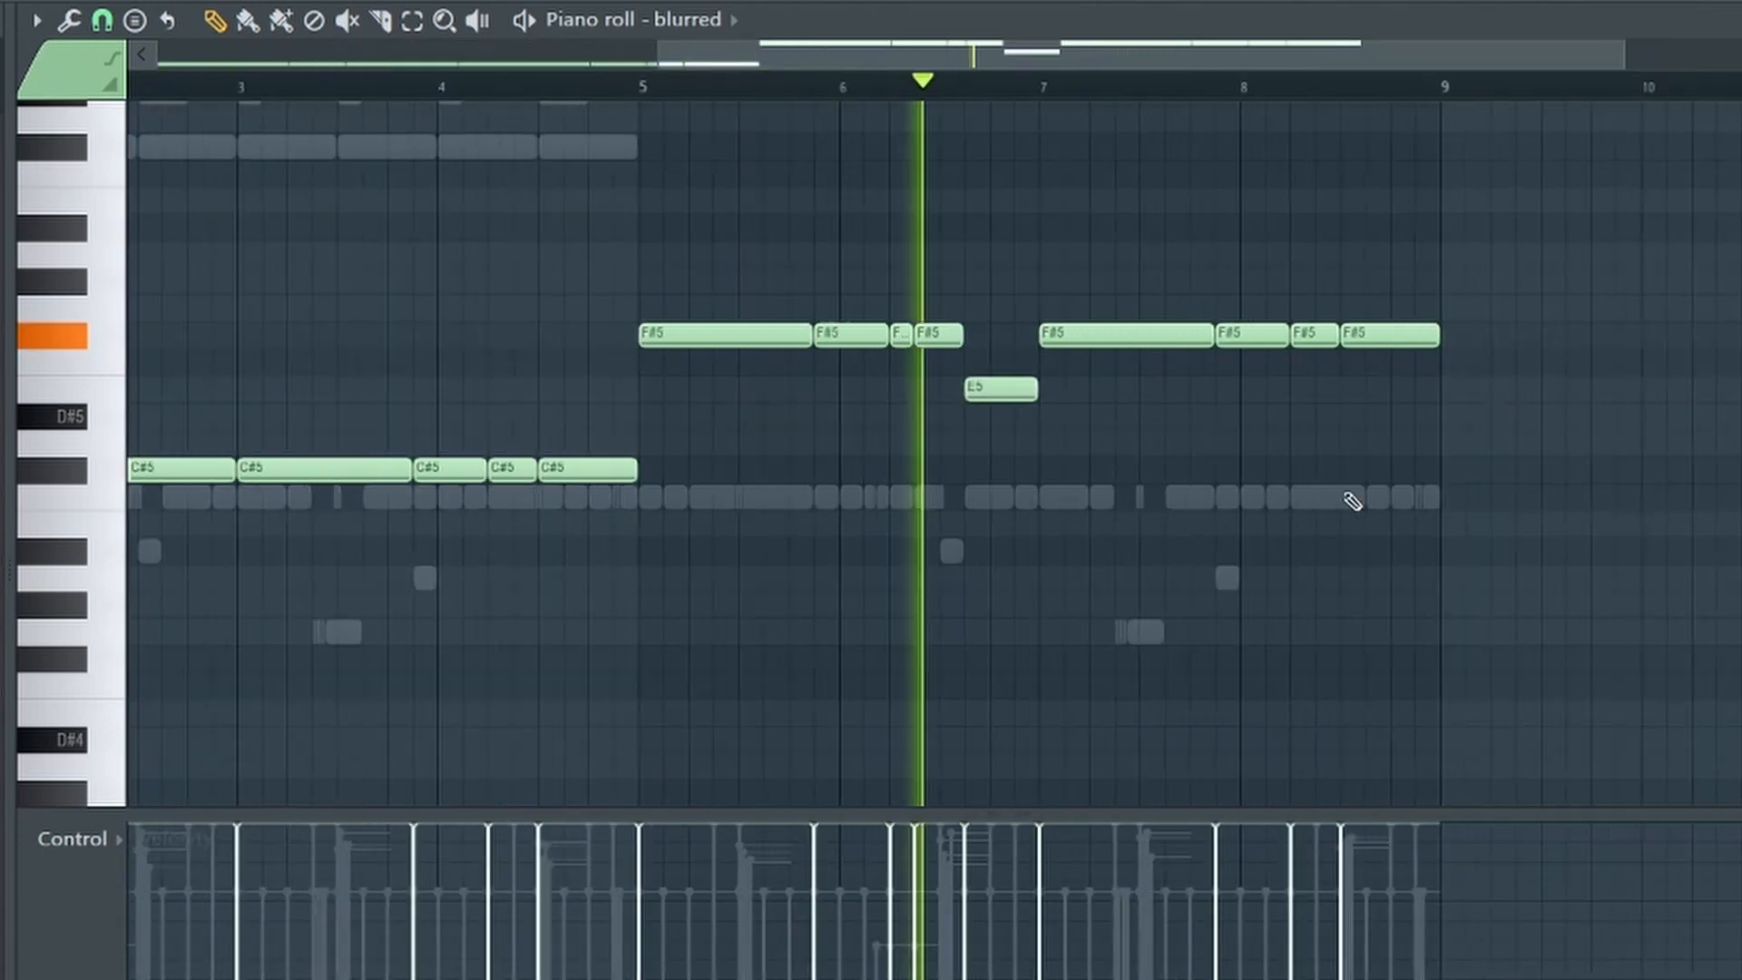
Set the piano roll snap to 1/4 beat and add an F#5 note half a beat into bar 8
scroll(1343, 499, up, 3)
scroll(1025, 405, up, 2)
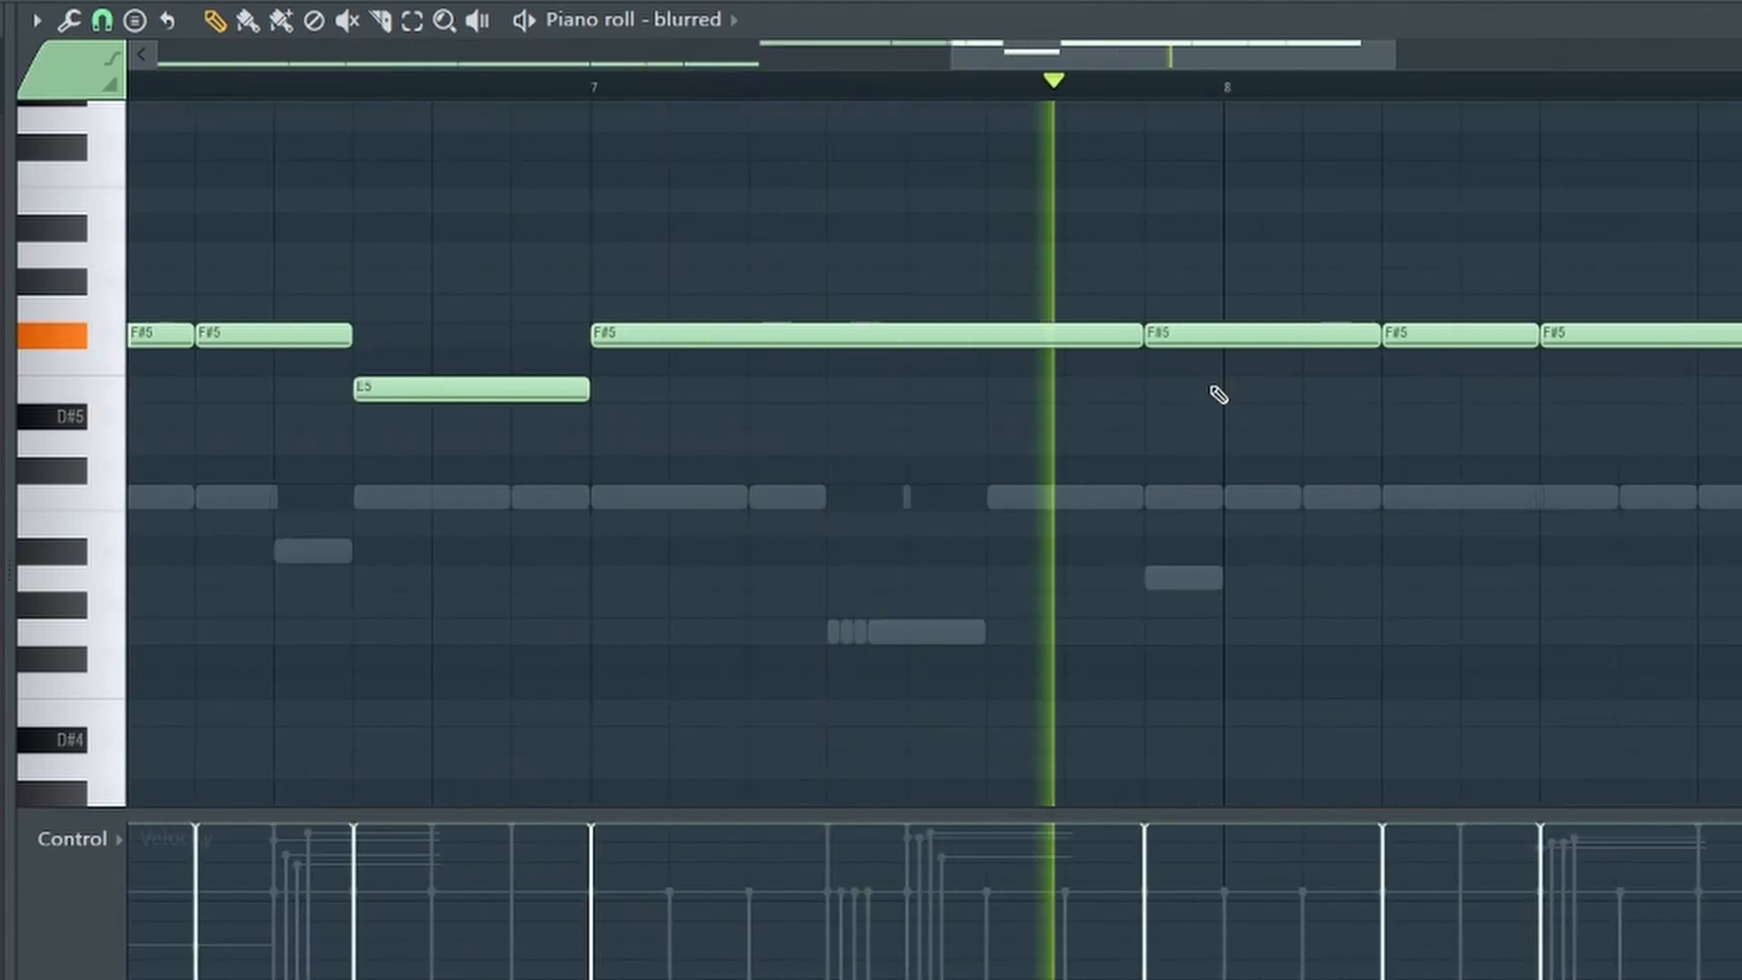
click(113, 27)
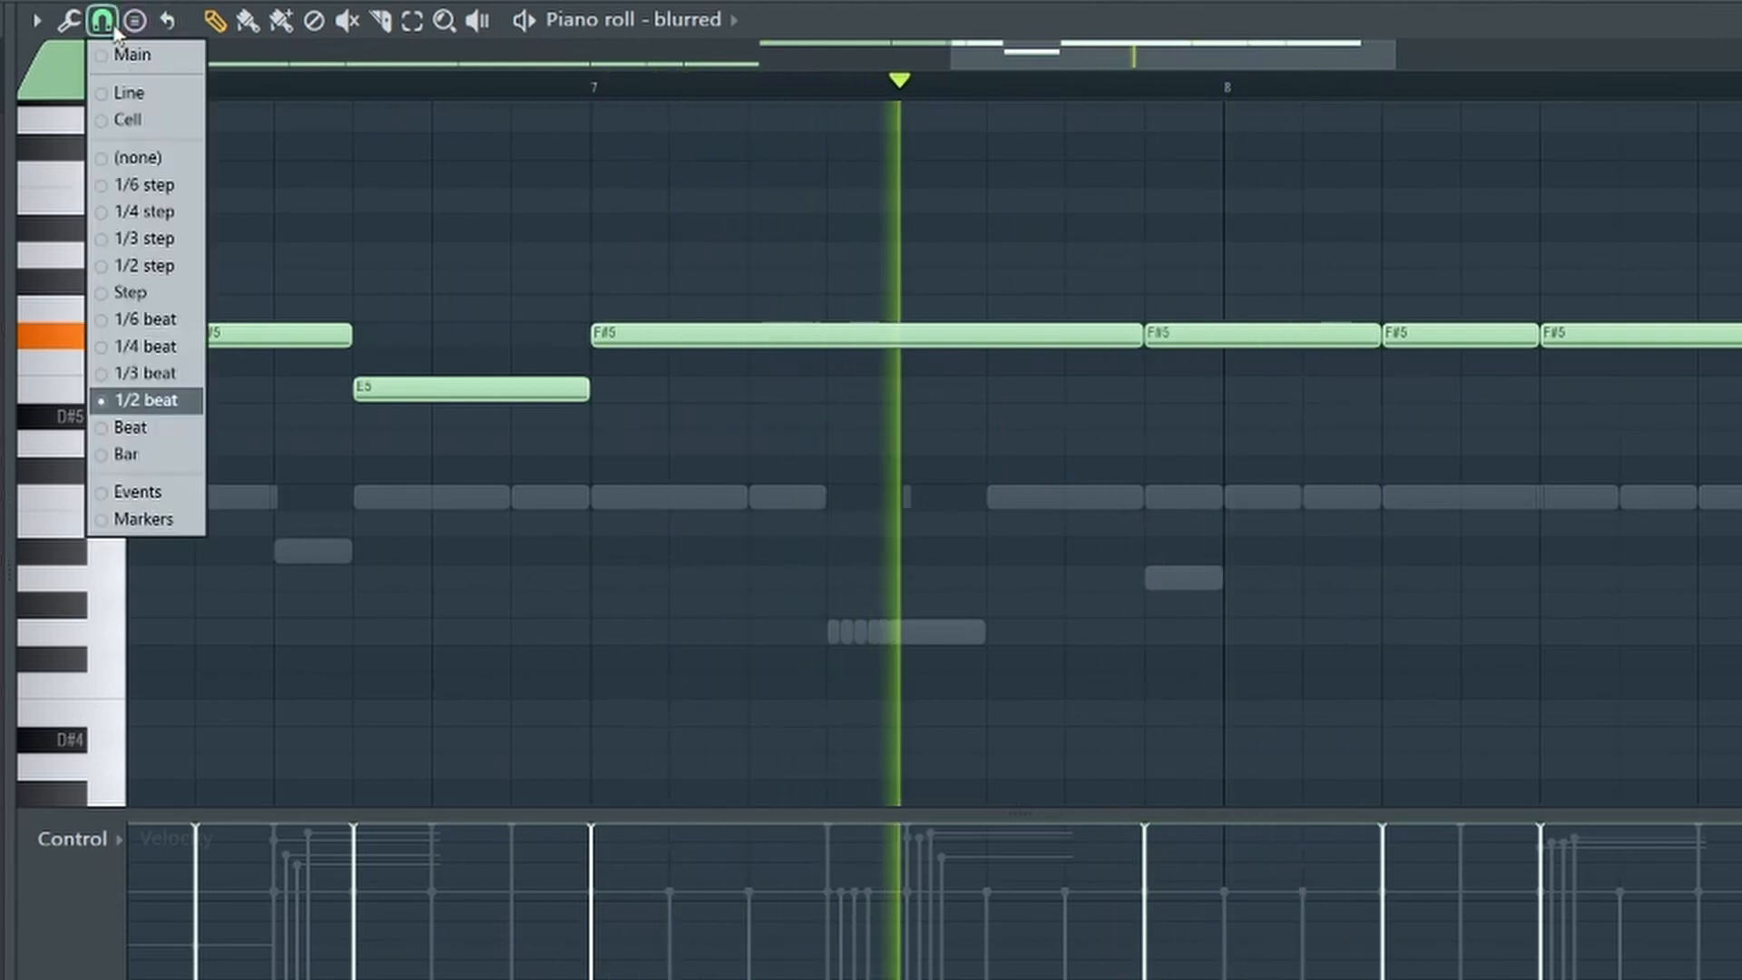
click(145, 346)
click(1320, 361)
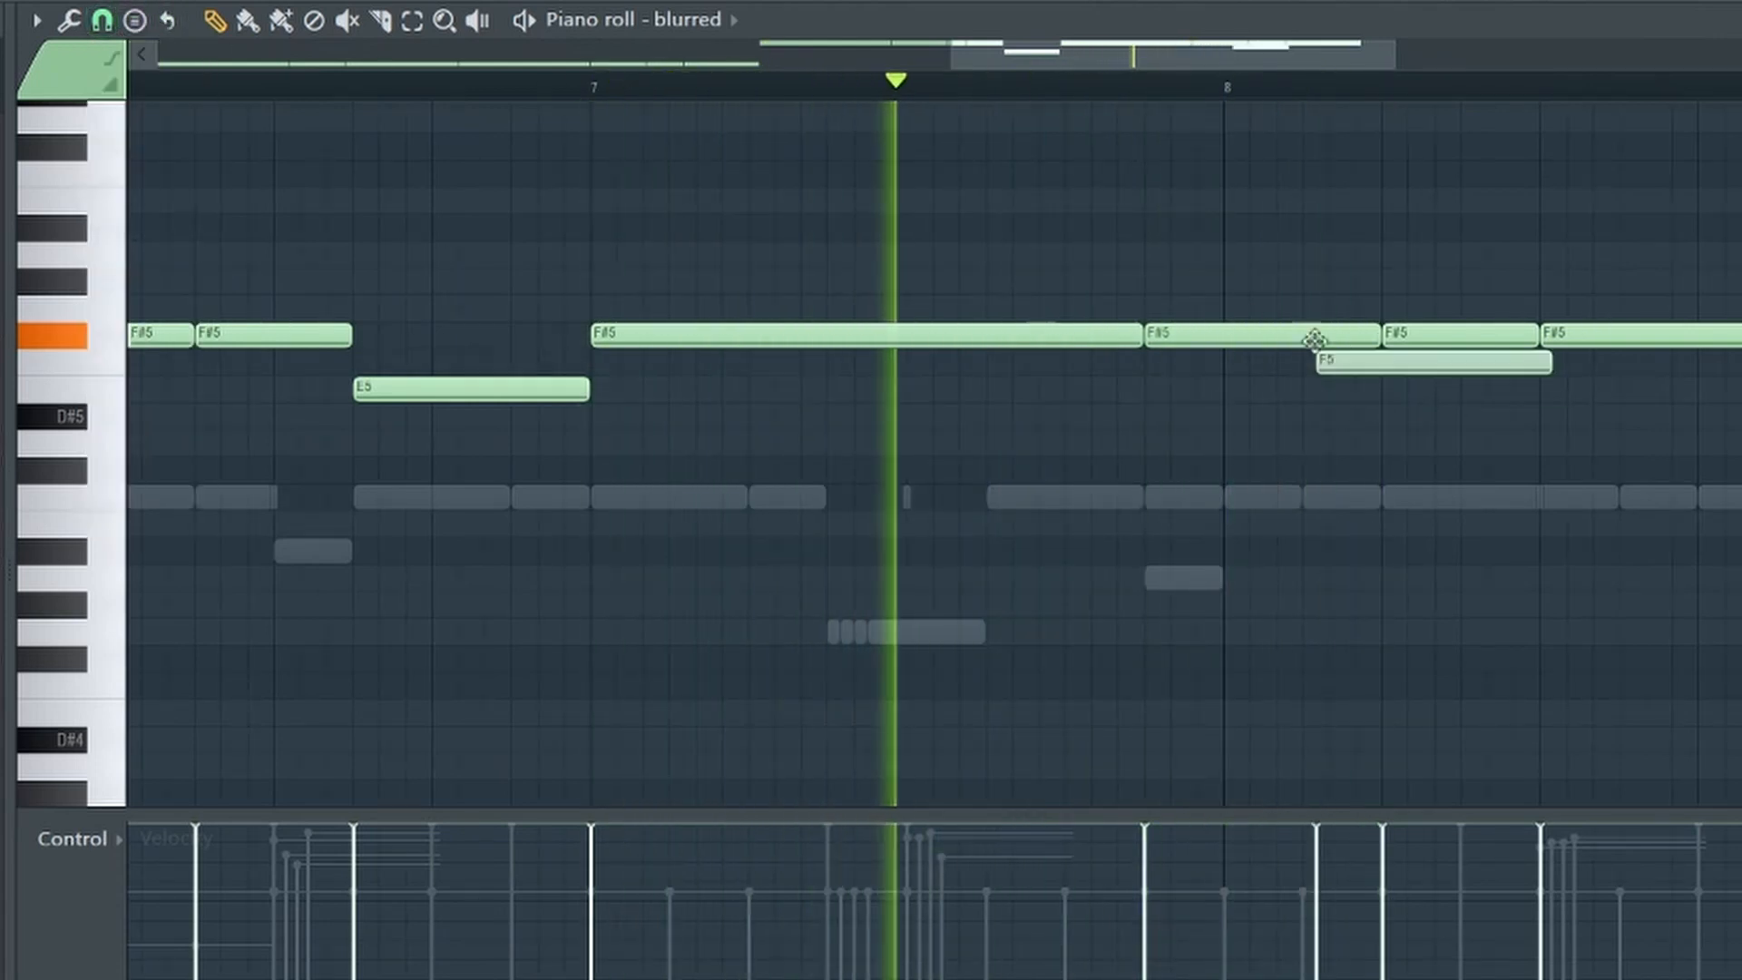
mouse_move(1314, 341)
mouse_down()
mouse_move(1302, 303)
mouse_move(1325, 325)
mouse_up()
Shorten the F#5 note on the second beat of bar 8 to 1/4 step-grid length and repeat it three times as a roll
ctrl+click(1448, 329)
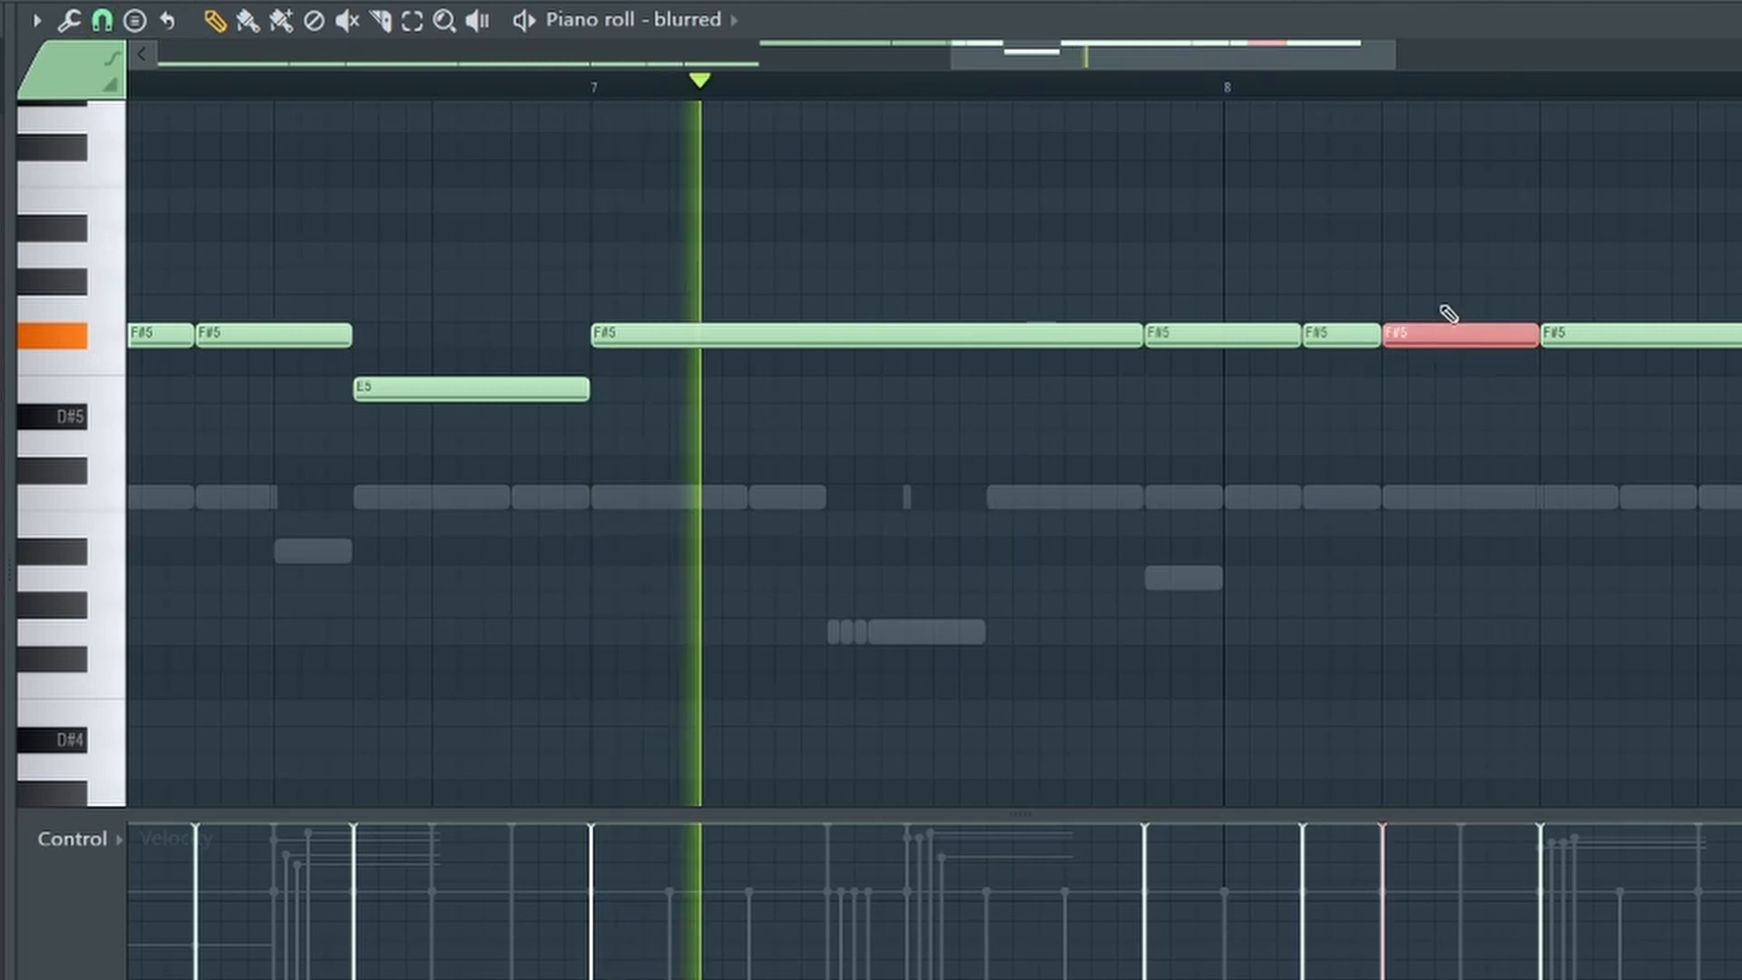
drag(1533, 336, 1388, 339)
key(ctrl+b)
key(ctrl+b)
key(ctrl+b)
scroll(1539, 373, up, 3)
ctrl+click(1380, 350)
click(1378, 343)
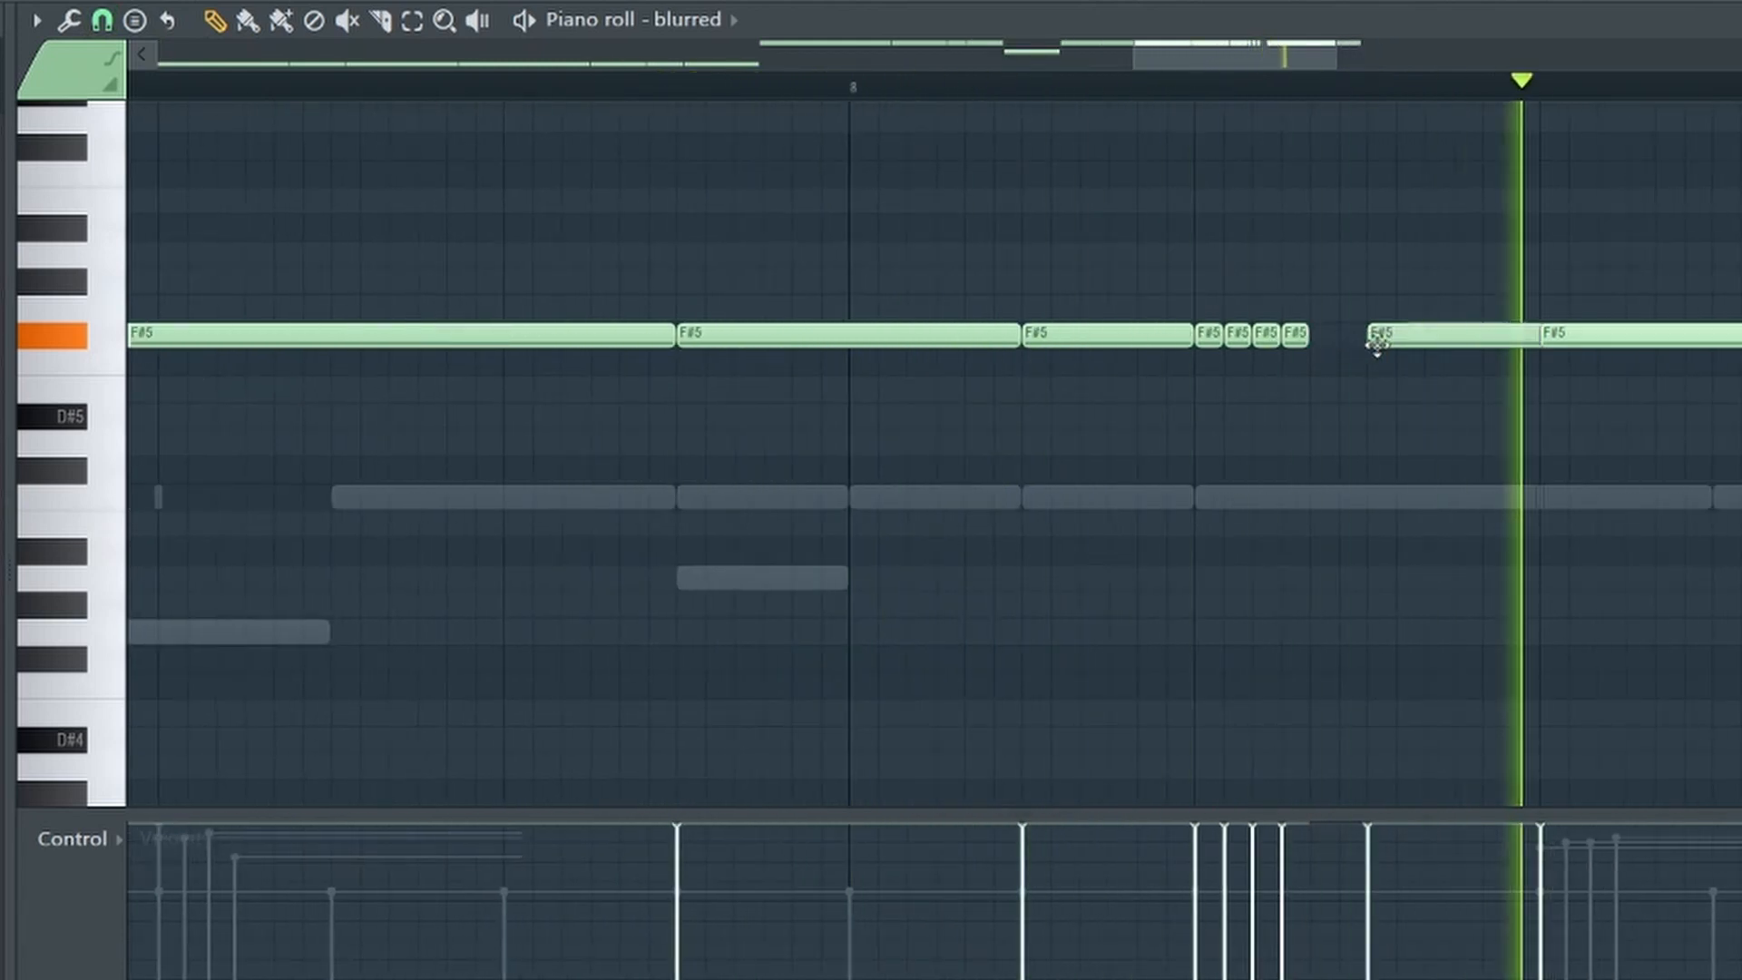
Delete the three repeated F#5 notes and place a three-note F#5 roll half a beat after the remaining short note
key(space)
right_click(1409, 348)
right_click(1238, 336)
right_click(1266, 335)
right_click(1294, 336)
click(1343, 335)
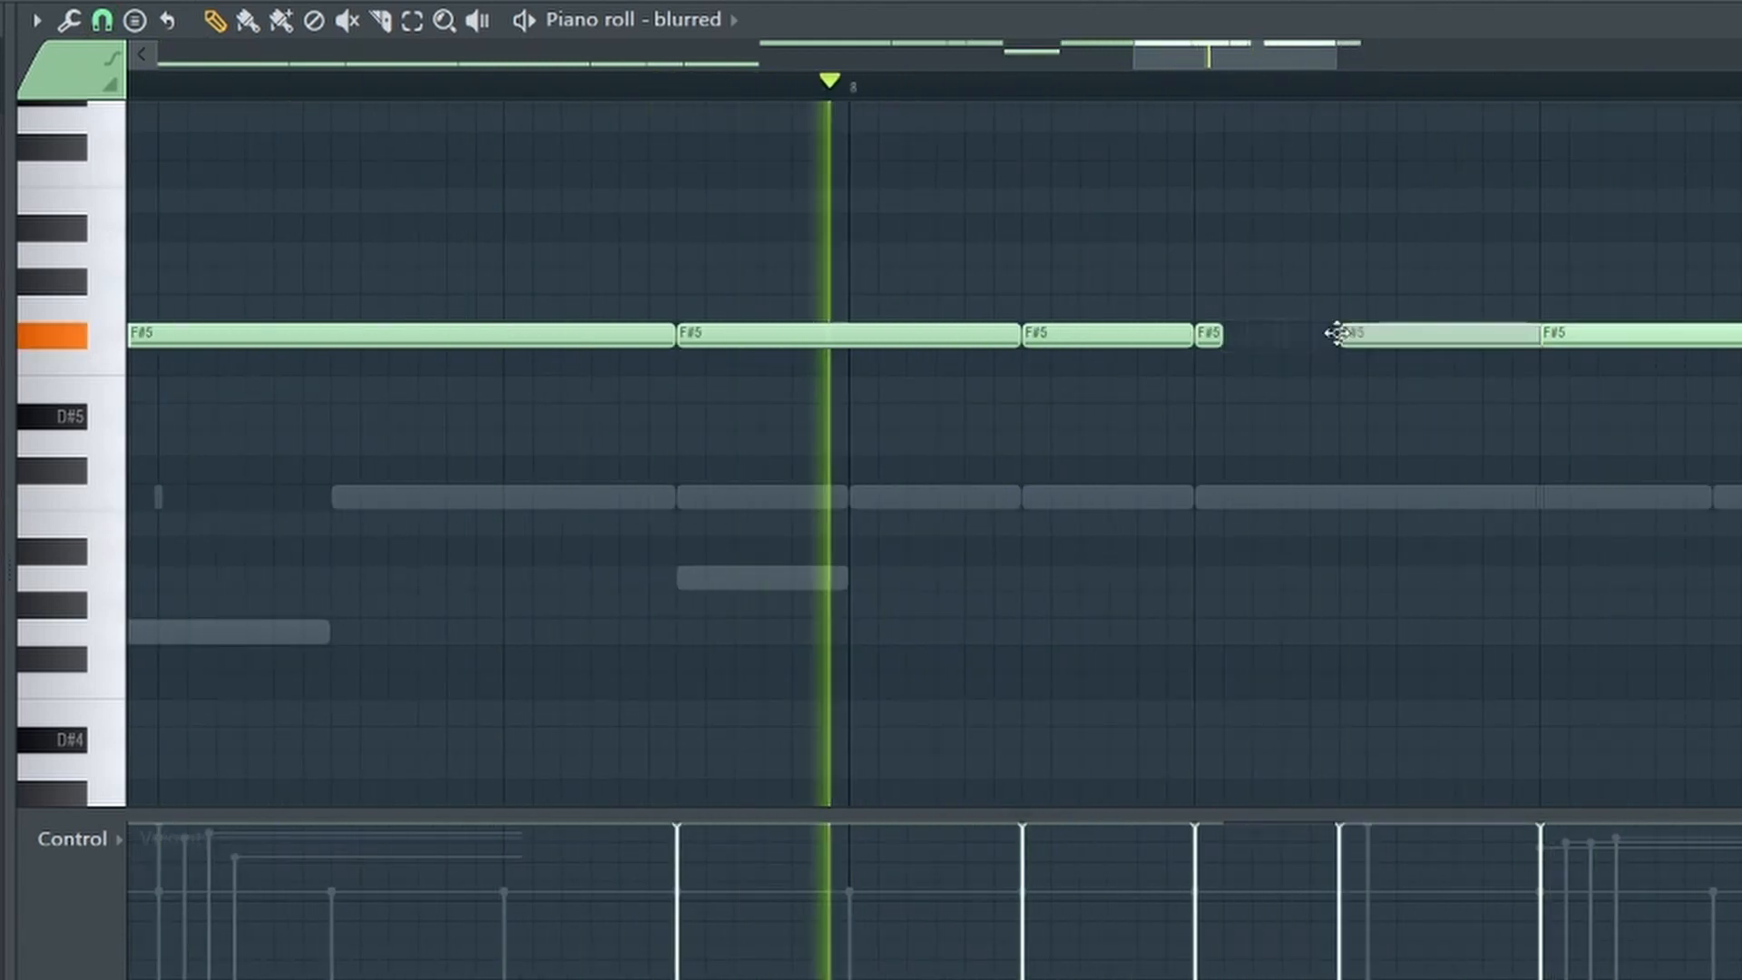
key(space)
drag(1392, 343, 1415, 342)
key(ctrl+b)
key(ctrl+b)
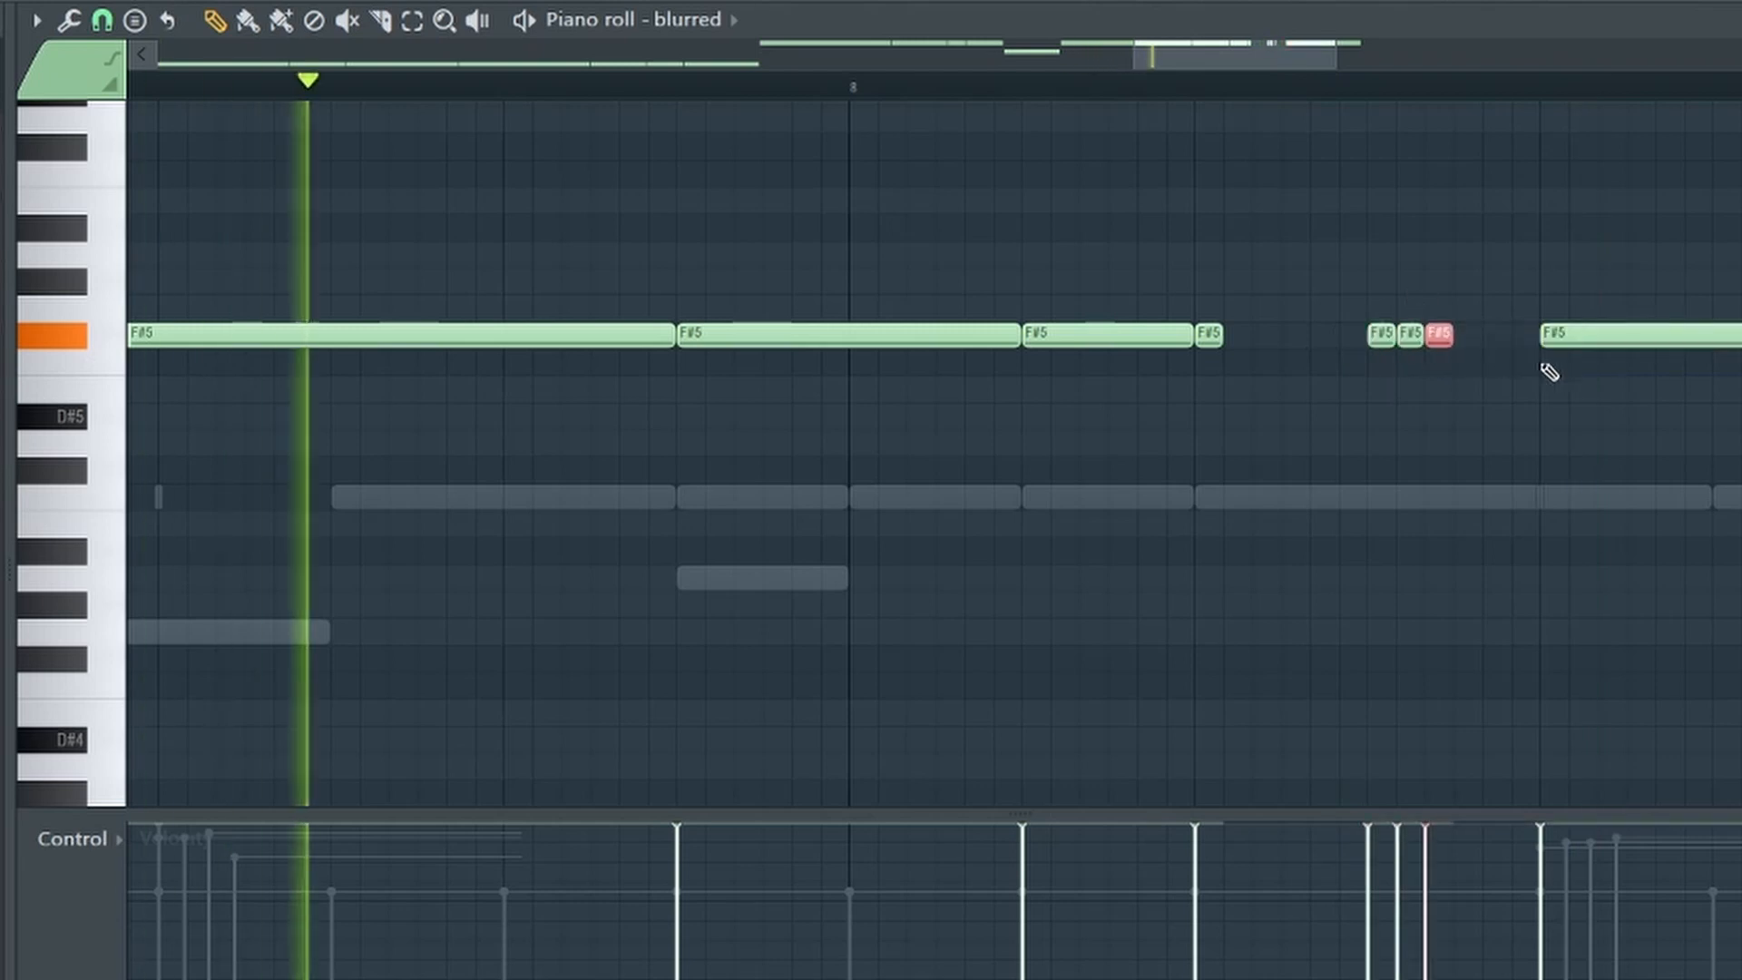
ctrl+click(1550, 372)
Move the last long F#5 note to A5 near the end of bar 8 and add an F#5 note after it
scroll(1577, 354, down, 3)
scroll(1606, 463, up, 3)
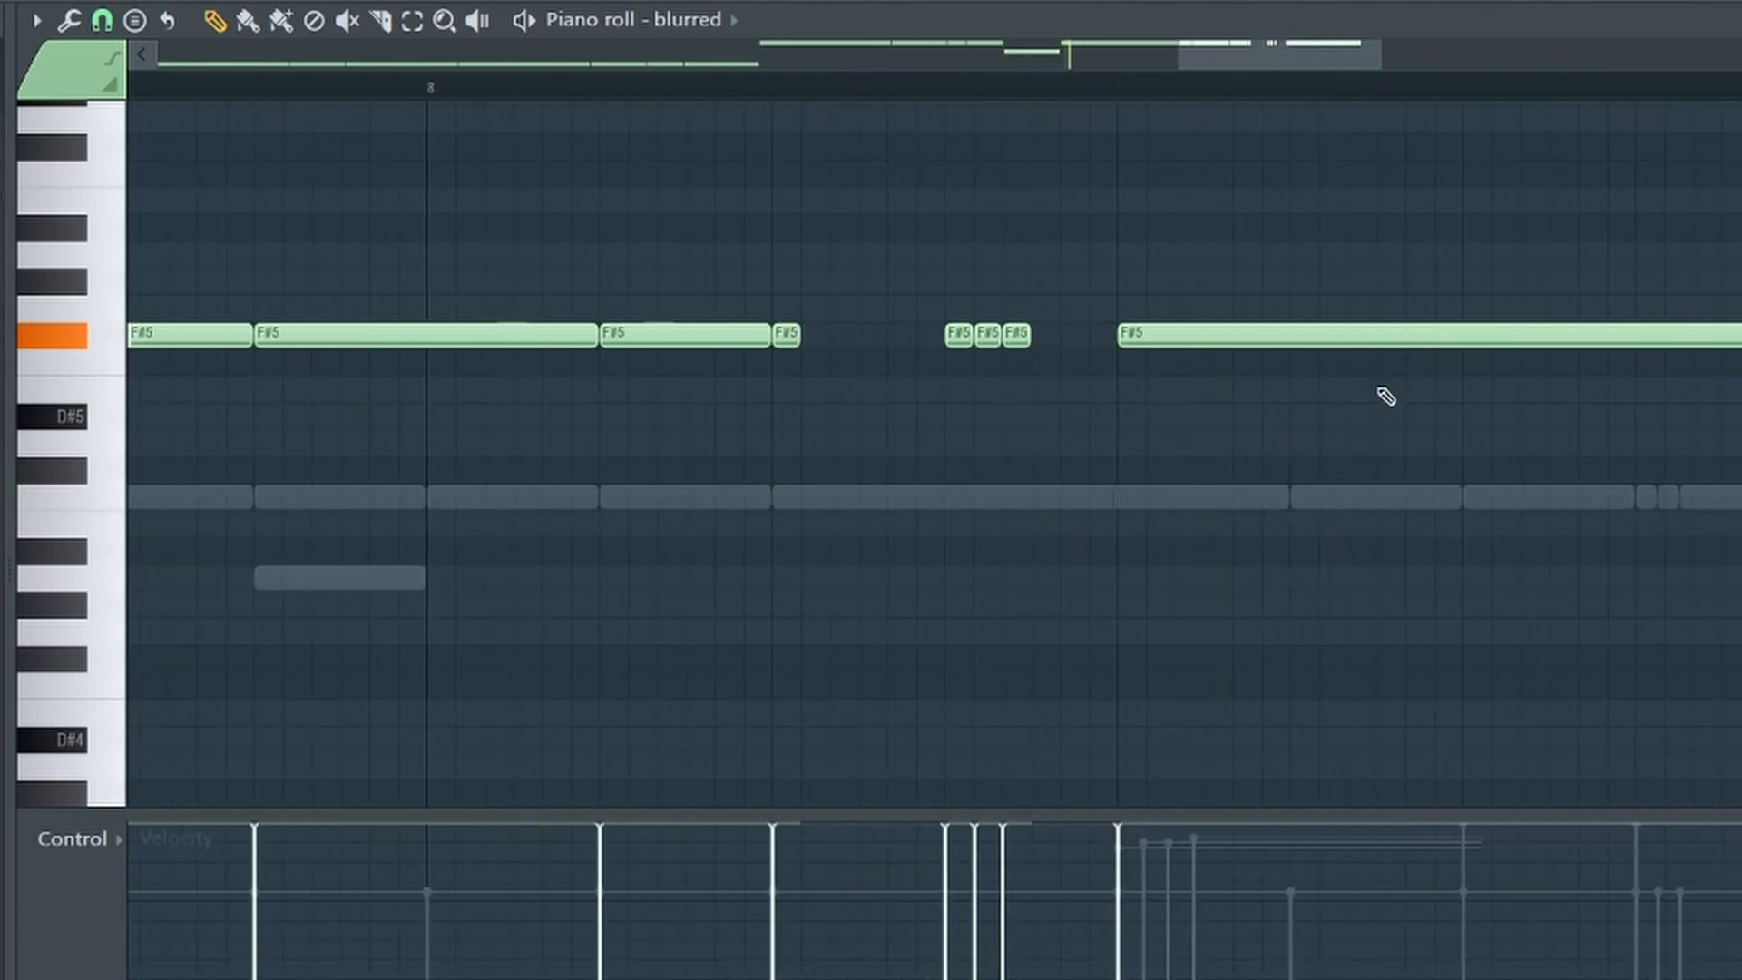
drag(1226, 328, 1369, 260)
click(1536, 363)
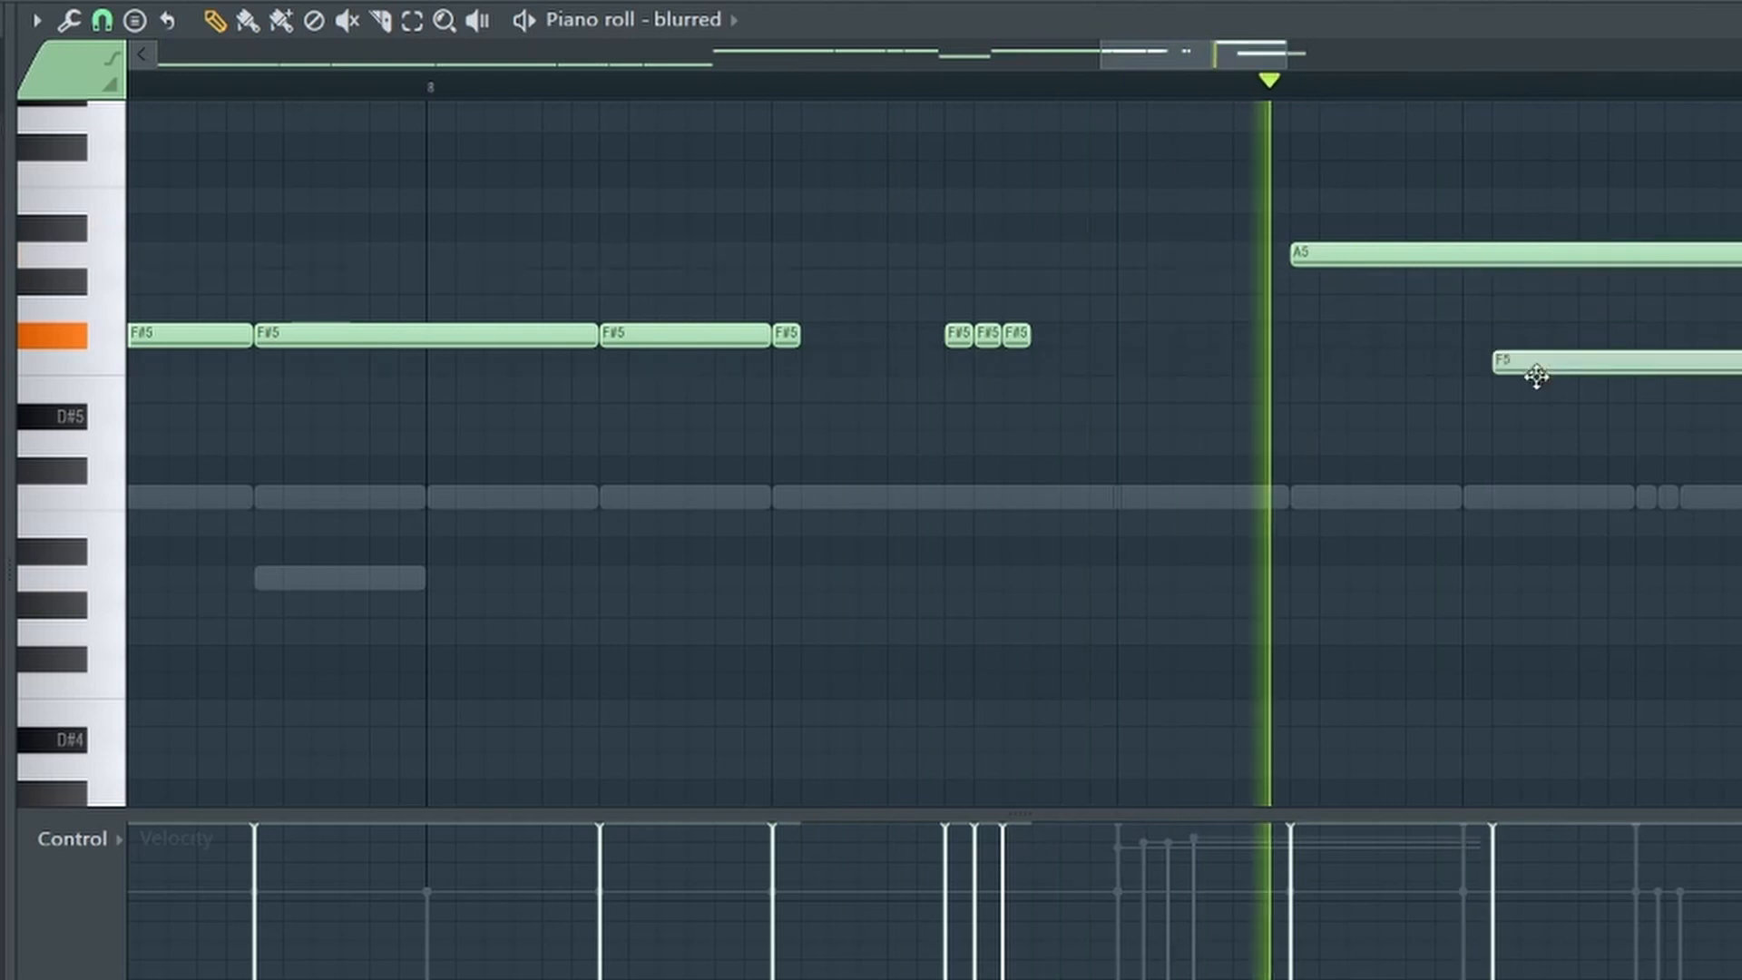
drag(1536, 374, 1681, 345)
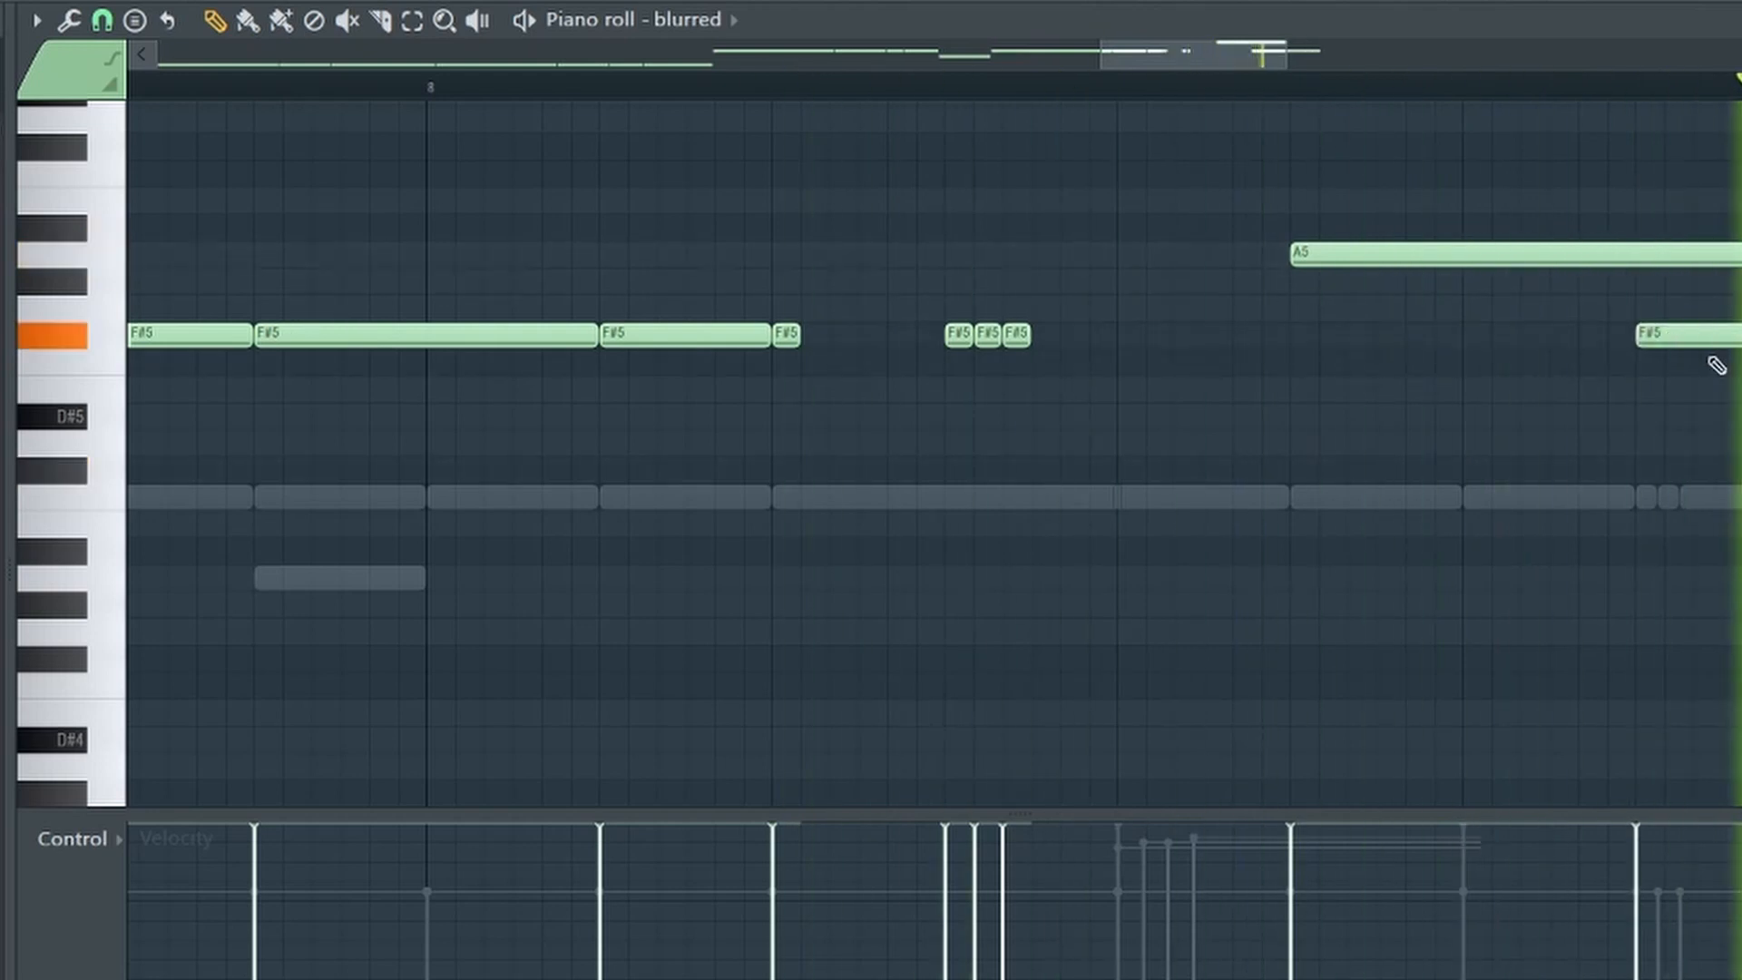
scroll(1646, 490, down, 4)
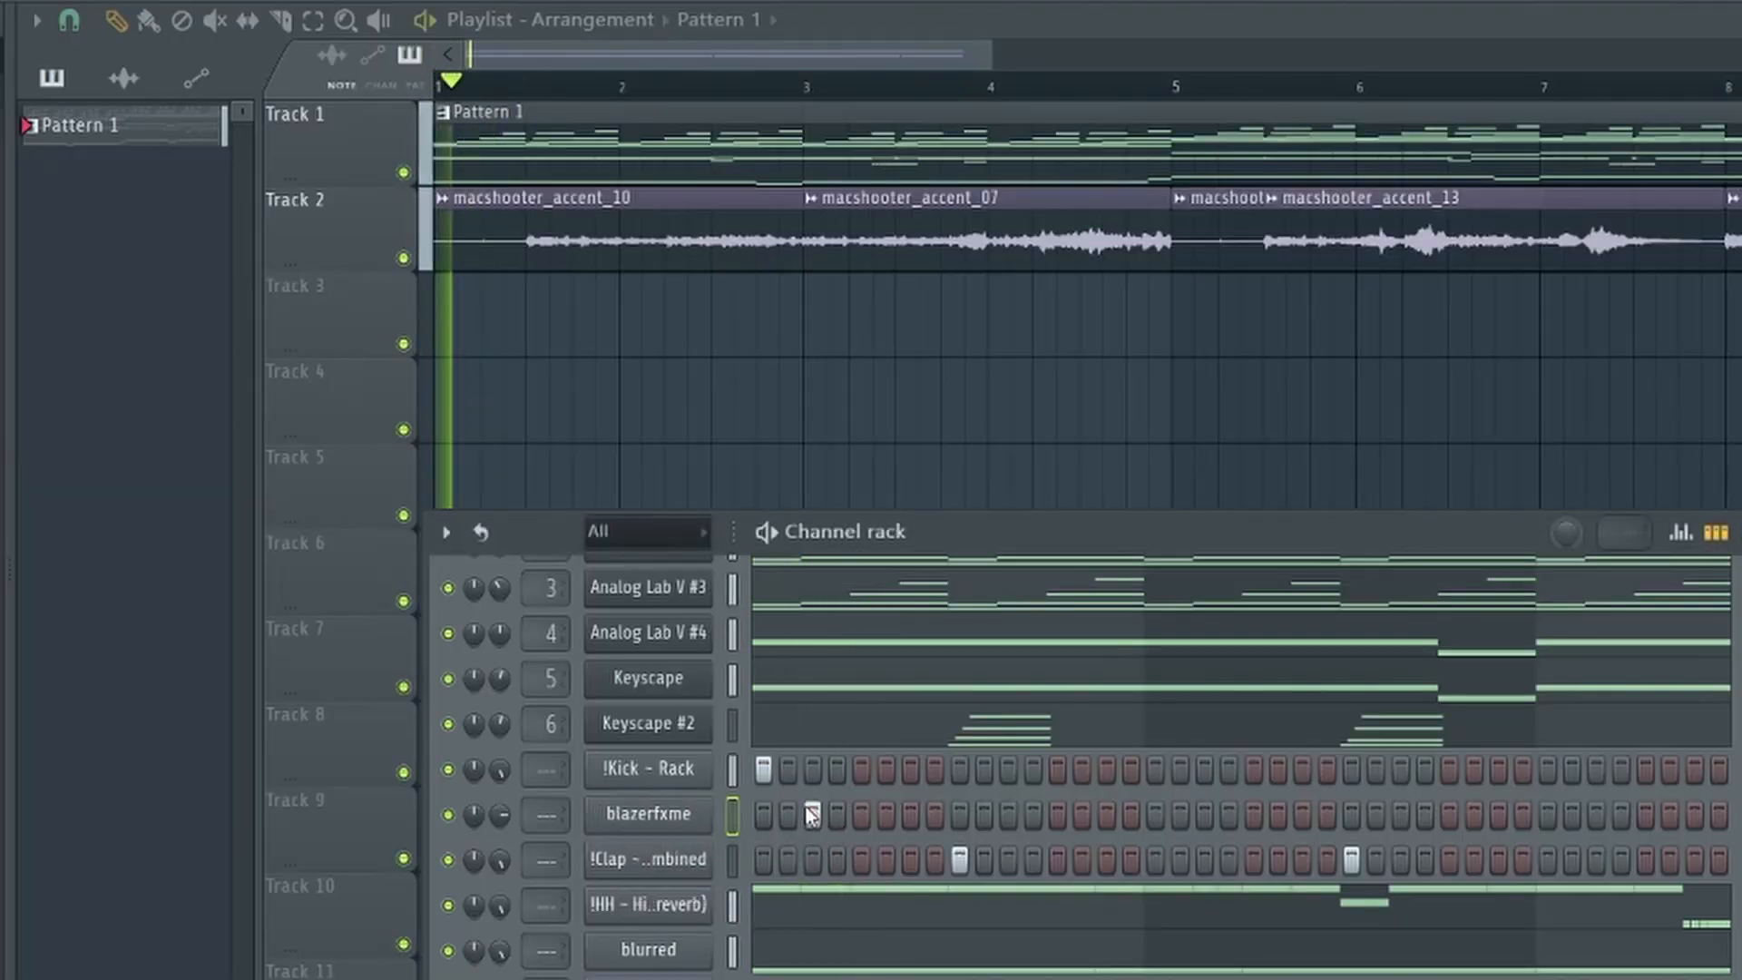
Add blazerfxme hits on steps 15, 17 and 19
click(1106, 814)
click(1155, 814)
click(1204, 814)
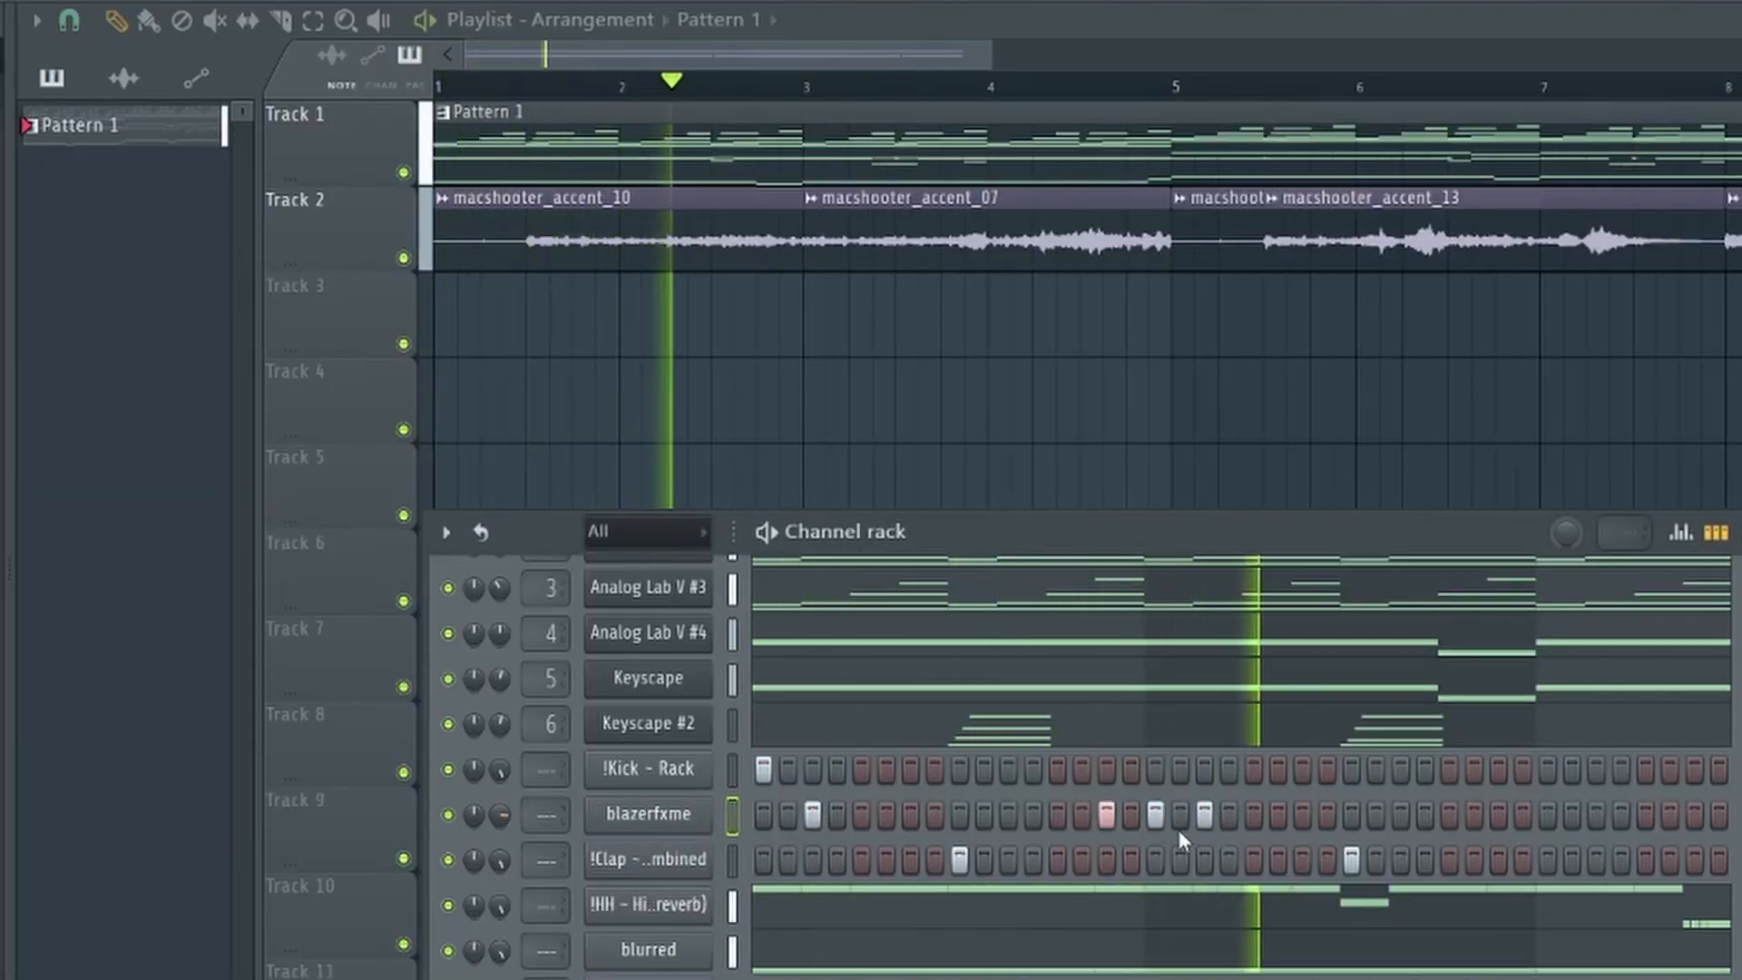
Open the blazerfxme pattern in the piano roll and lower the velocity of the hits on either side of the bar 2 downbeat
right_click(651, 810)
click(764, 730)
scroll(331, 645, up, 3)
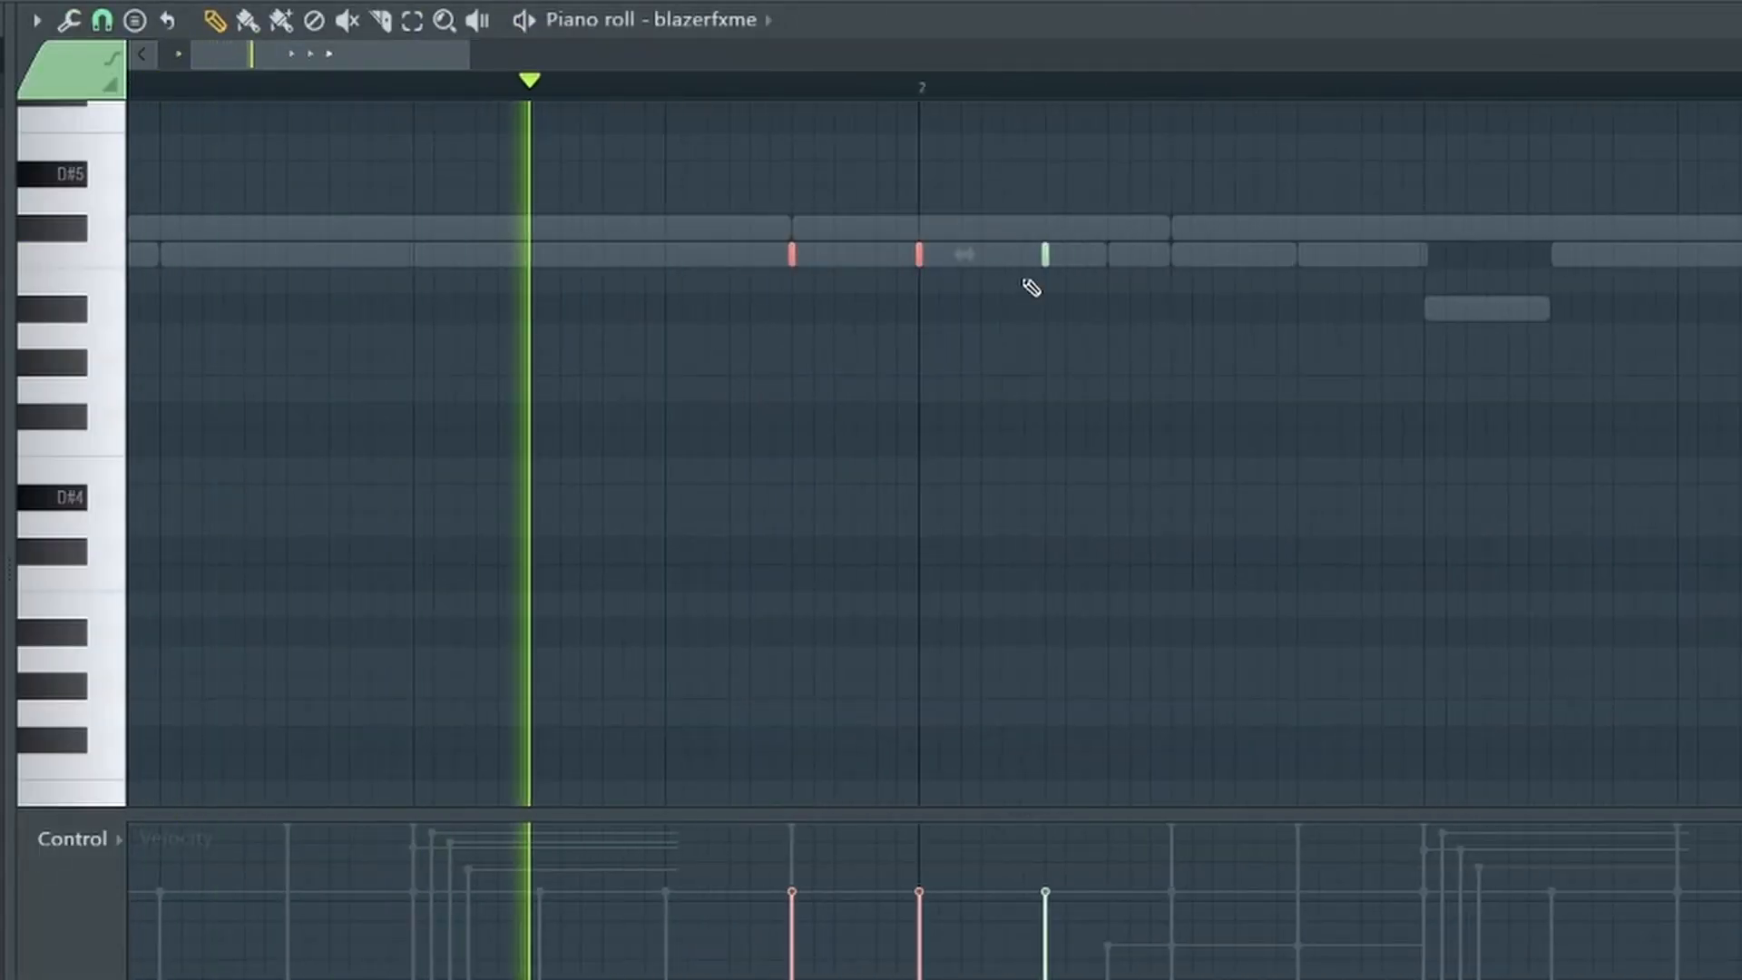
drag(811, 244, 814, 249)
drag(1012, 256, 1067, 264)
scroll(1052, 259, down, 5)
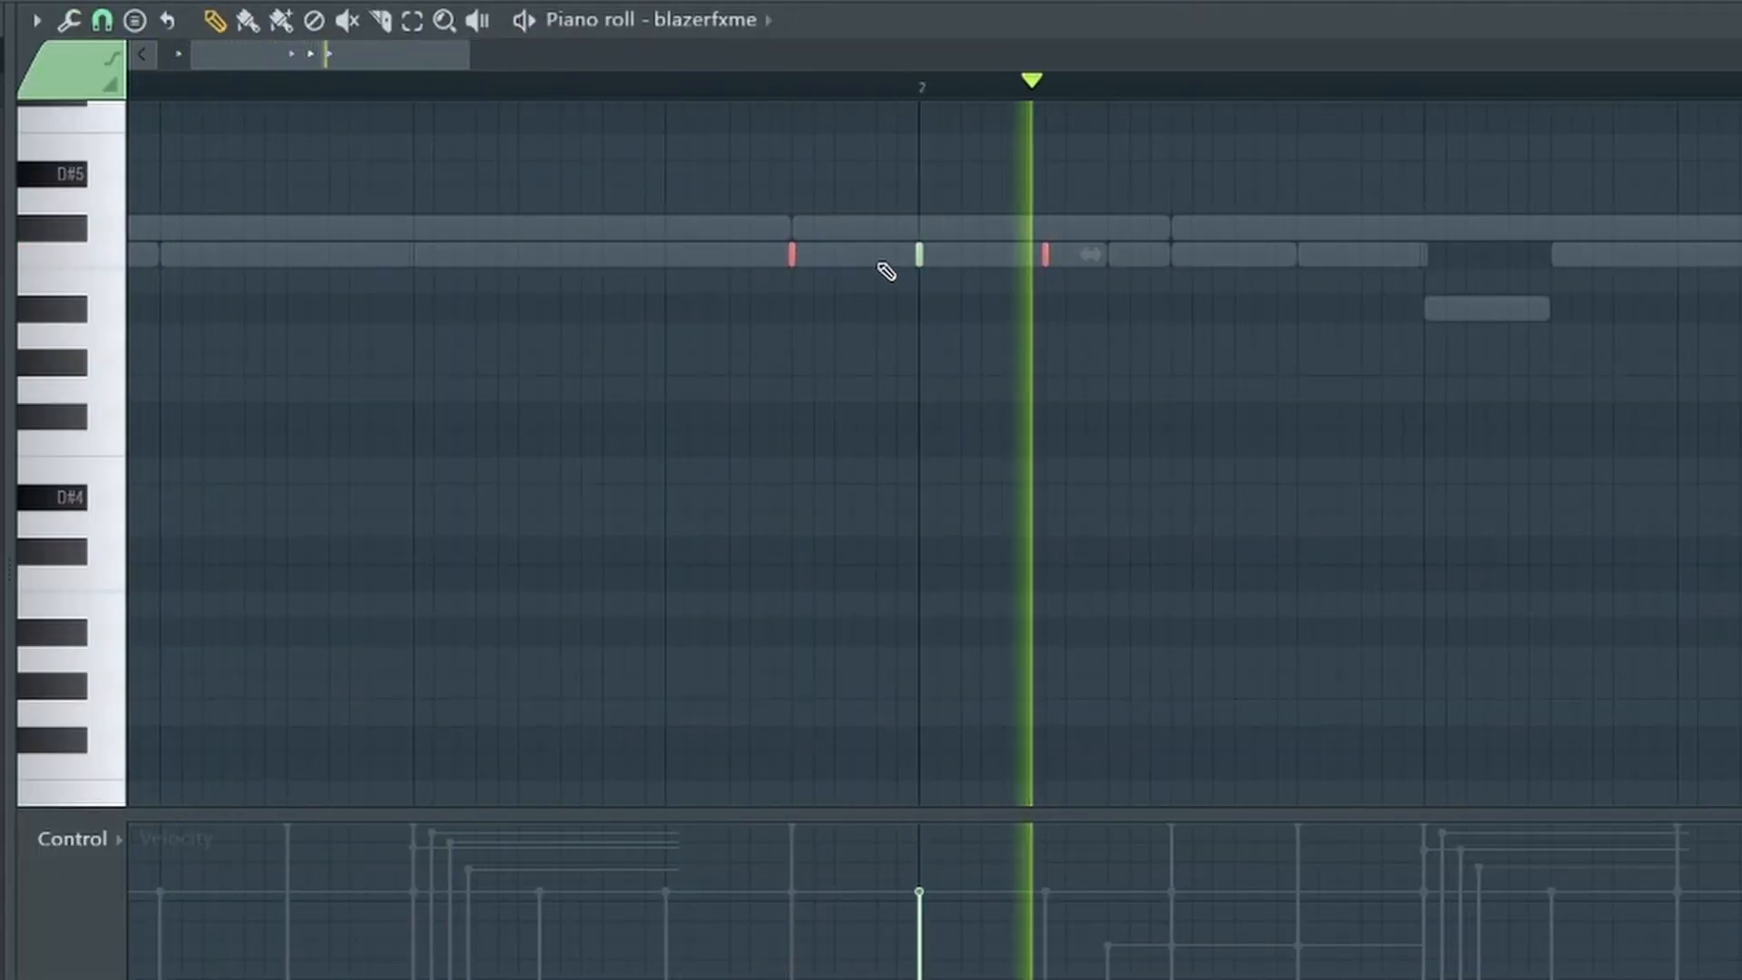
click(917, 259)
scroll(944, 308, down, 5)
scroll(1066, 381, up, 4)
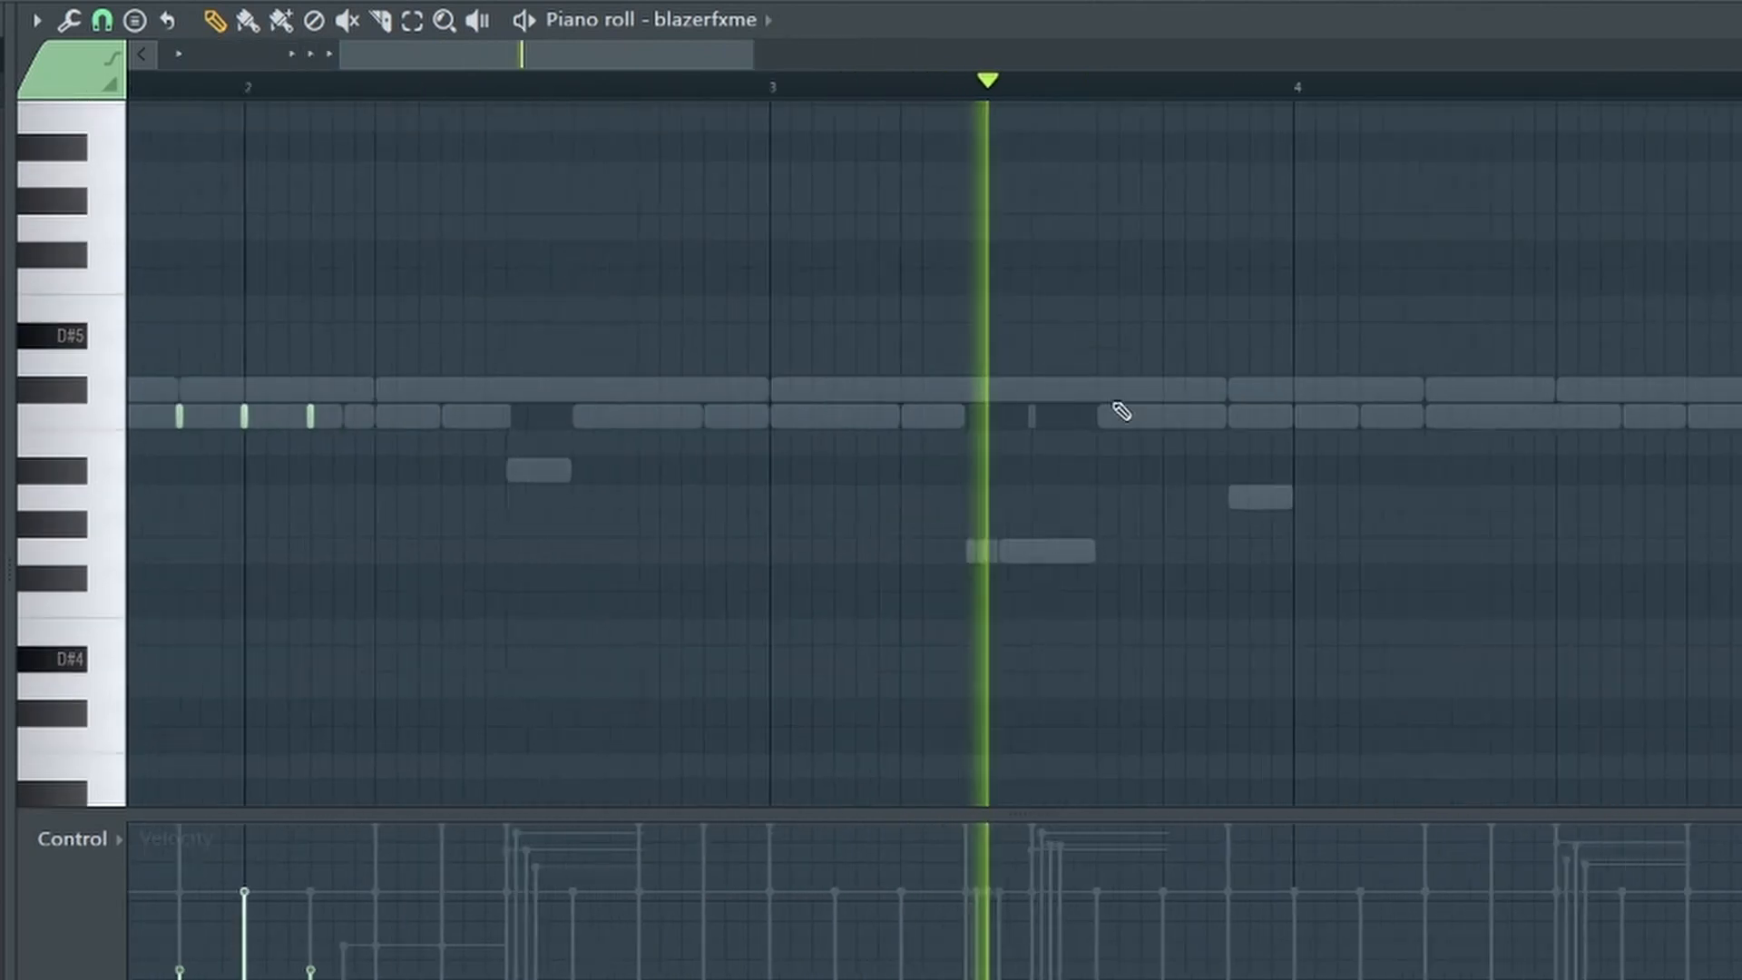
Add a blazerfxme C5 hit in the middle of bar 3 and play the pattern
key(space)
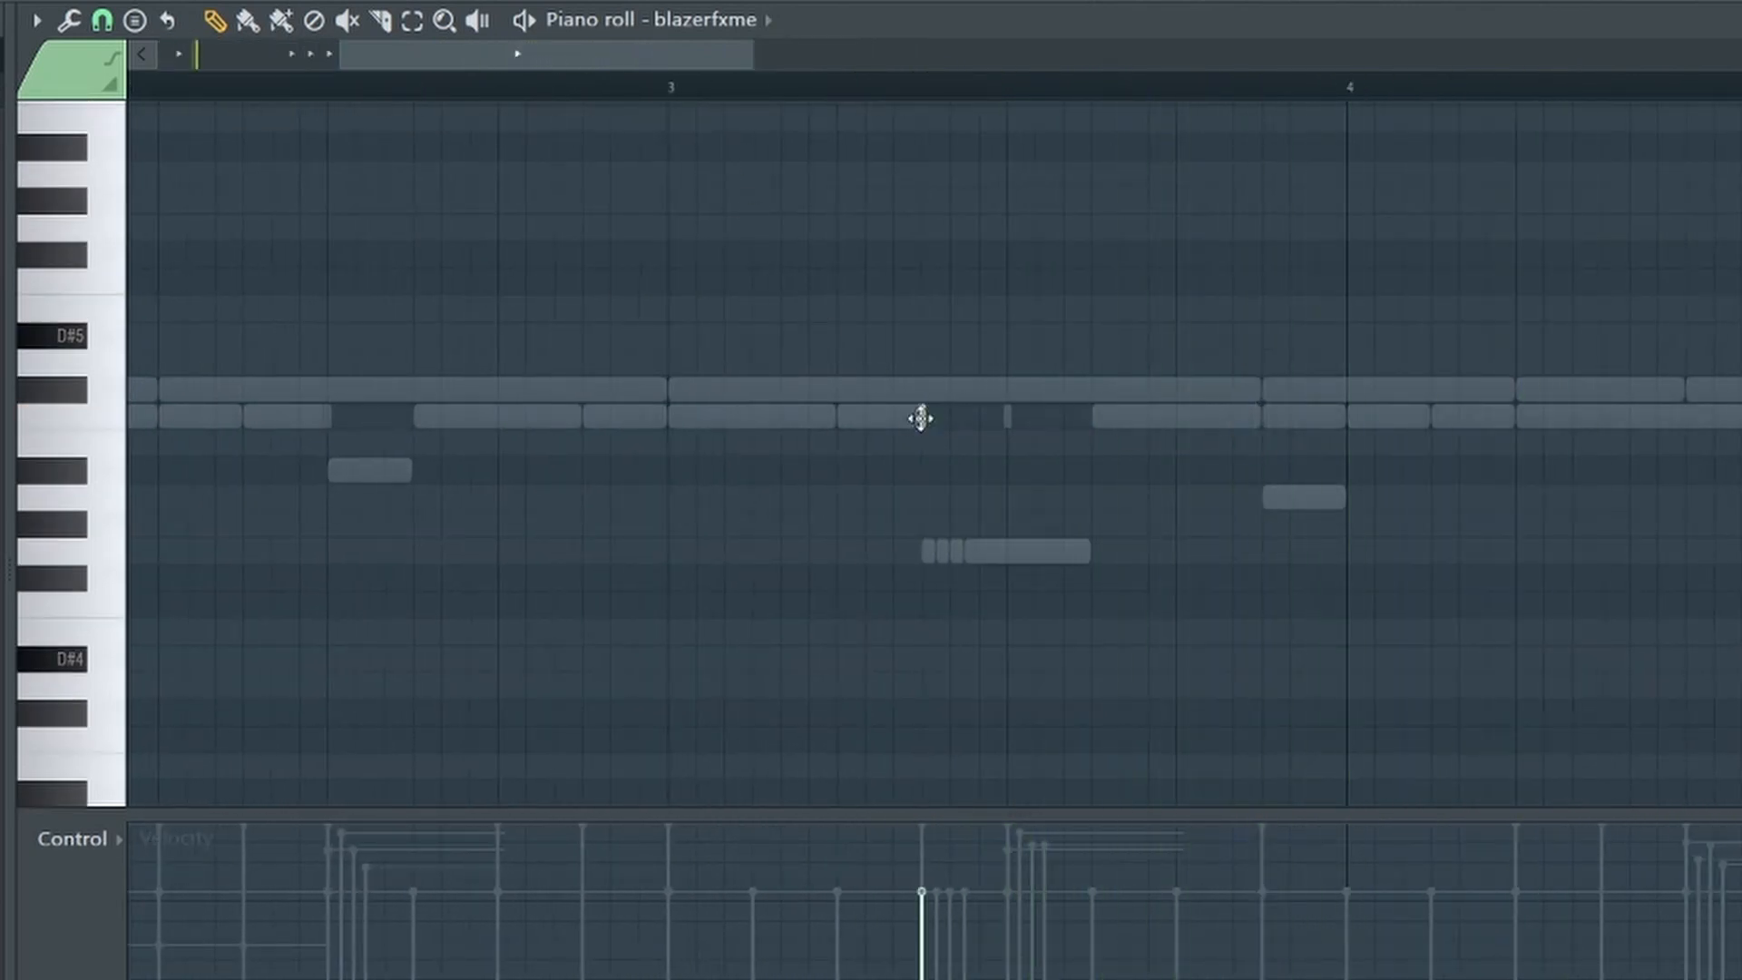
scroll(962, 535, down, 3)
key(alt+q)
key(Escape)
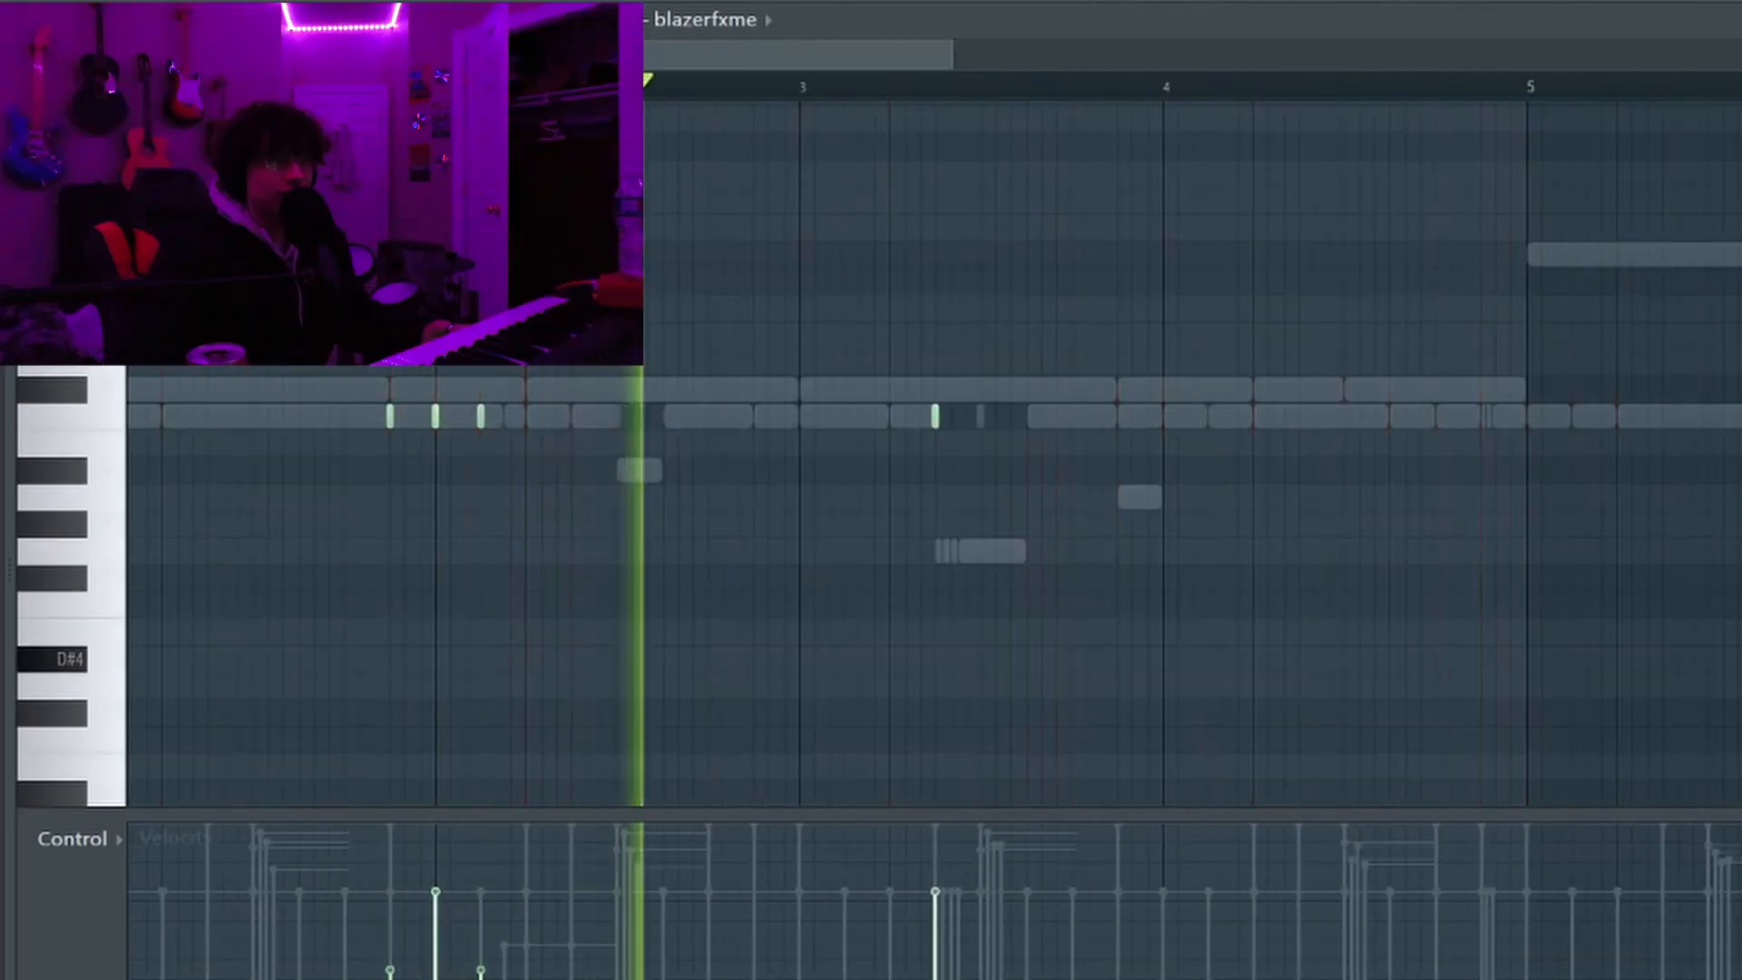
Set the snap to 1/2 beat and quantize the blazerfxme hits into half-beat C5 notes
click(101, 20)
click(183, 400)
key(ctrl+q)
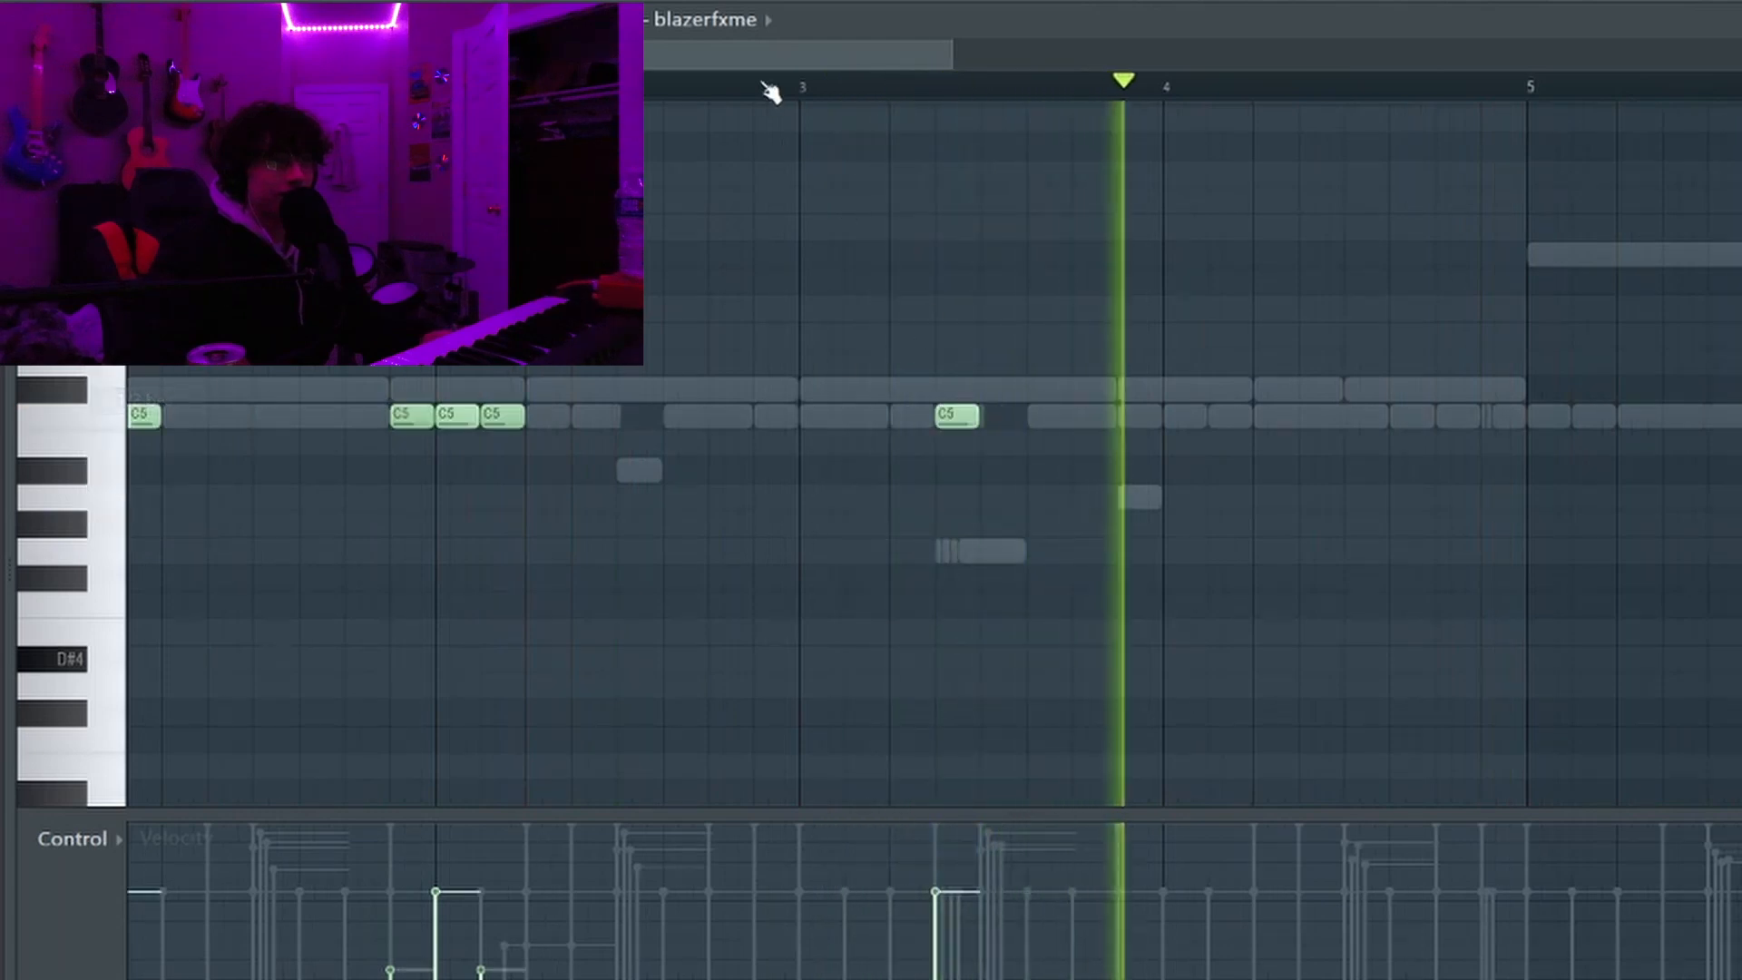
key(space)
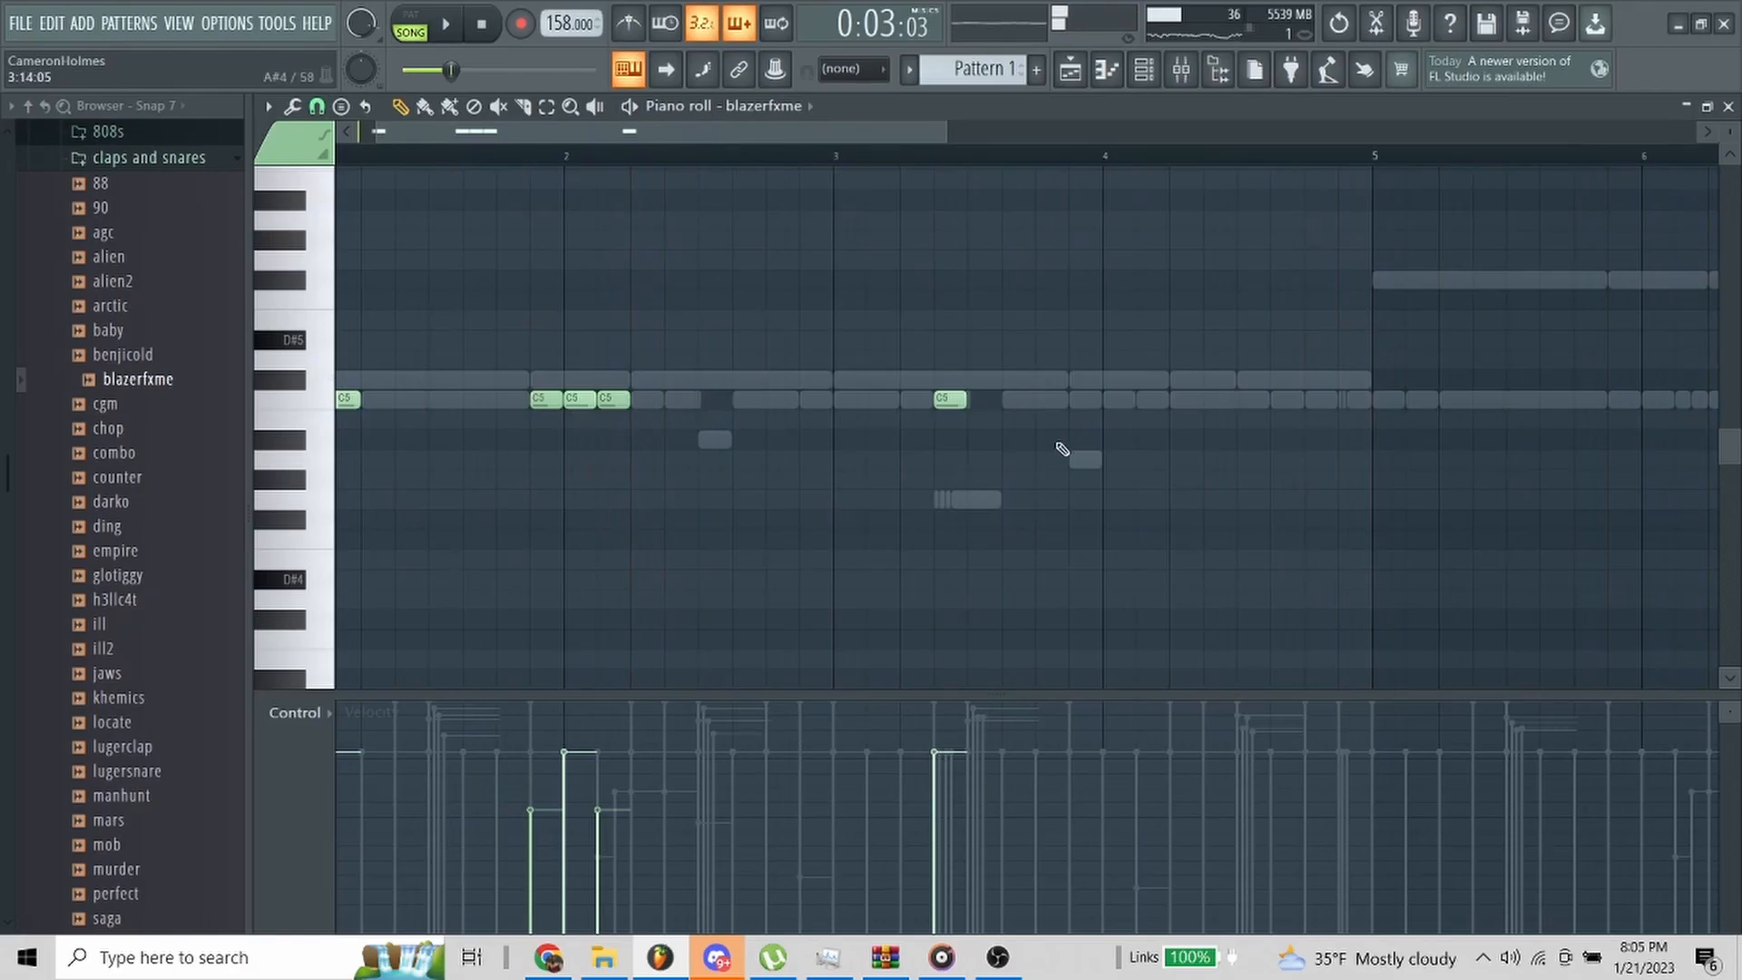
scroll(1062, 448, down, 2)
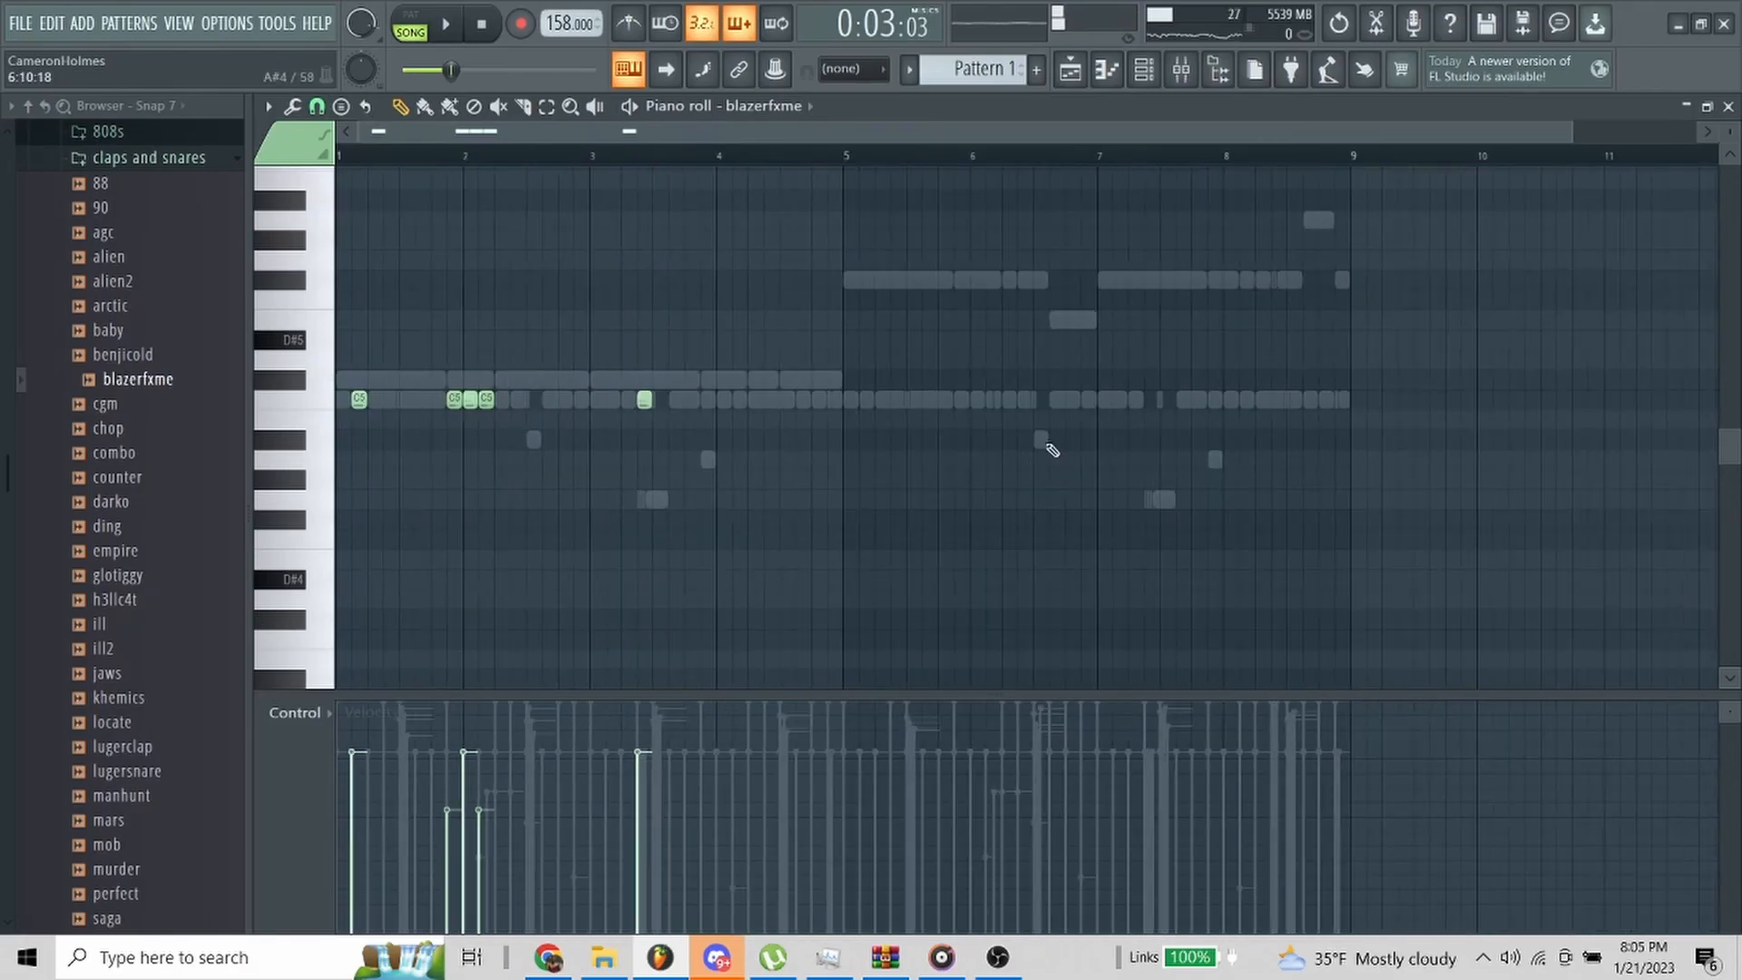
scroll(896, 653, down, 1)
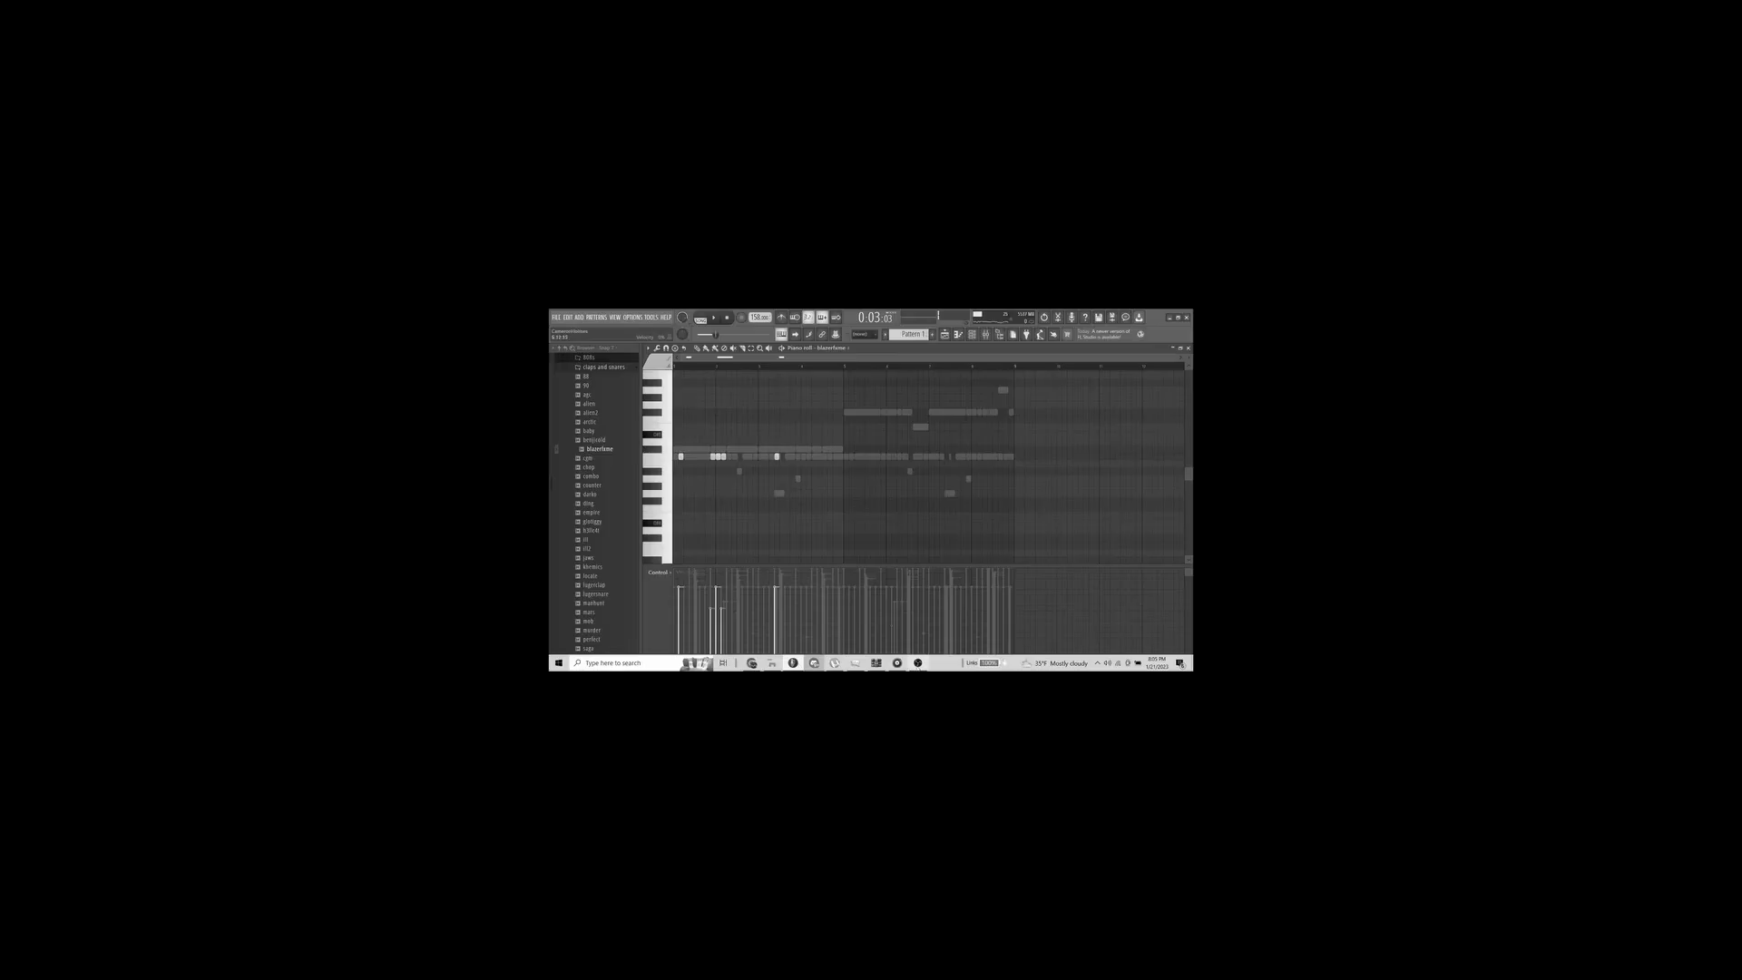
click(998, 957)
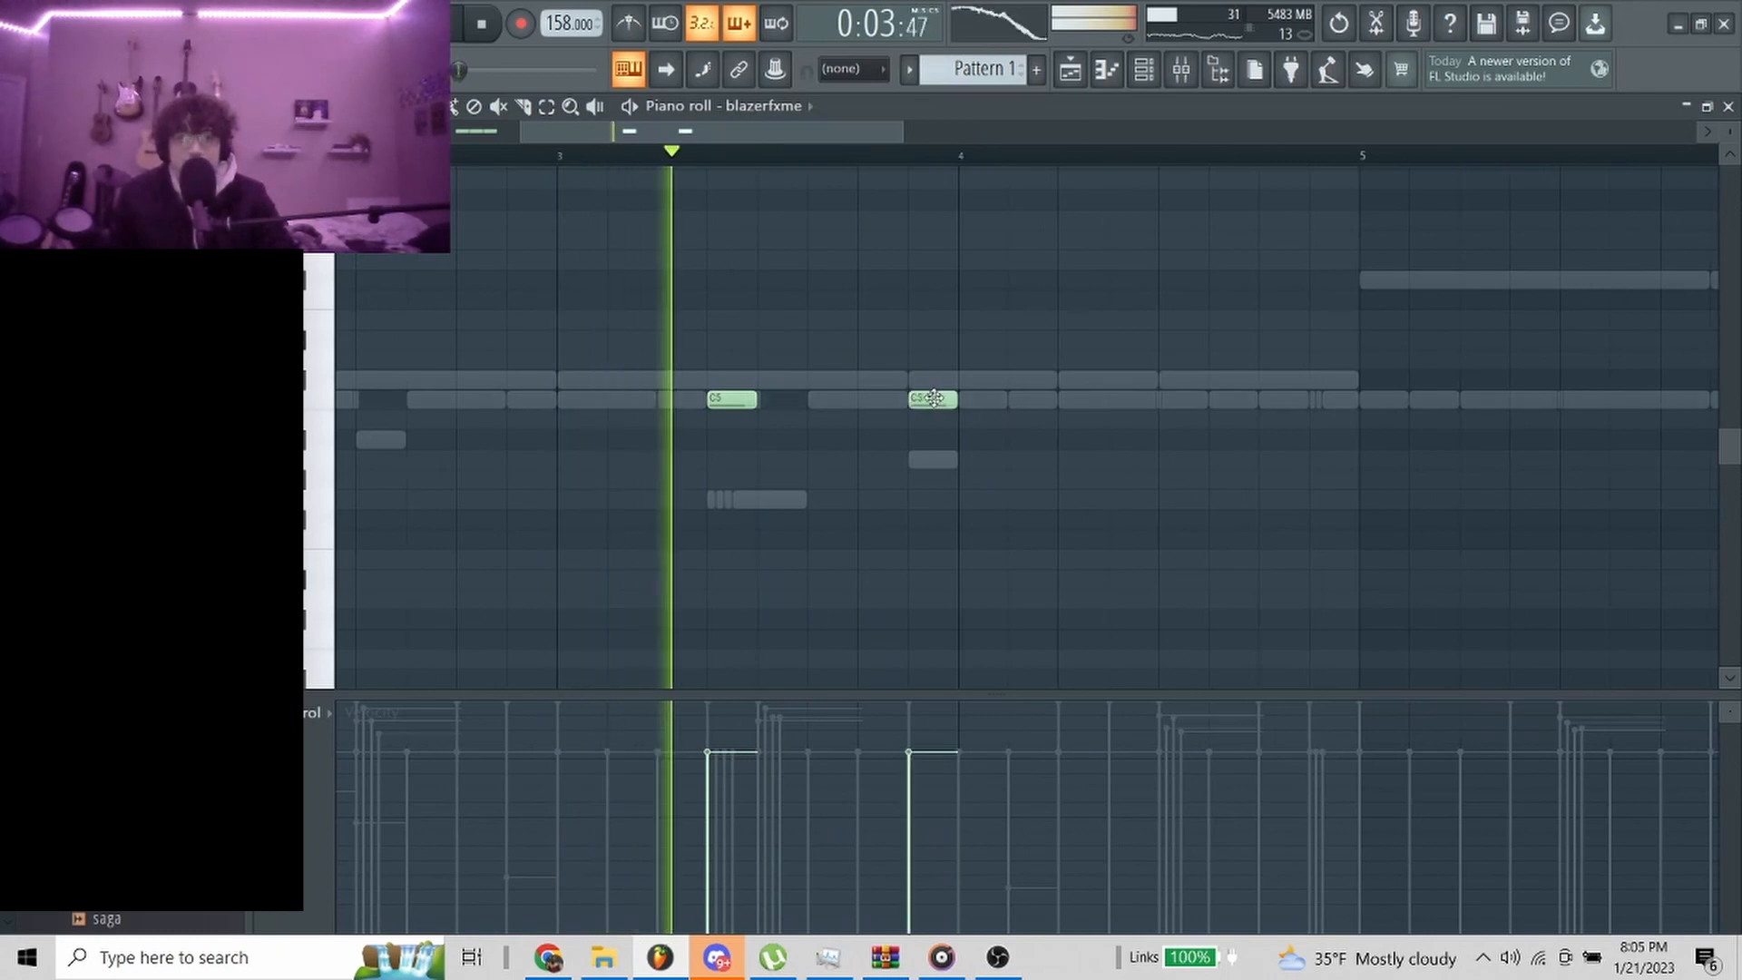
Place a blazerfxme C5 note half a beat into bar 4 and duplicate the first four bars into bars 5 to 8
click(1013, 407)
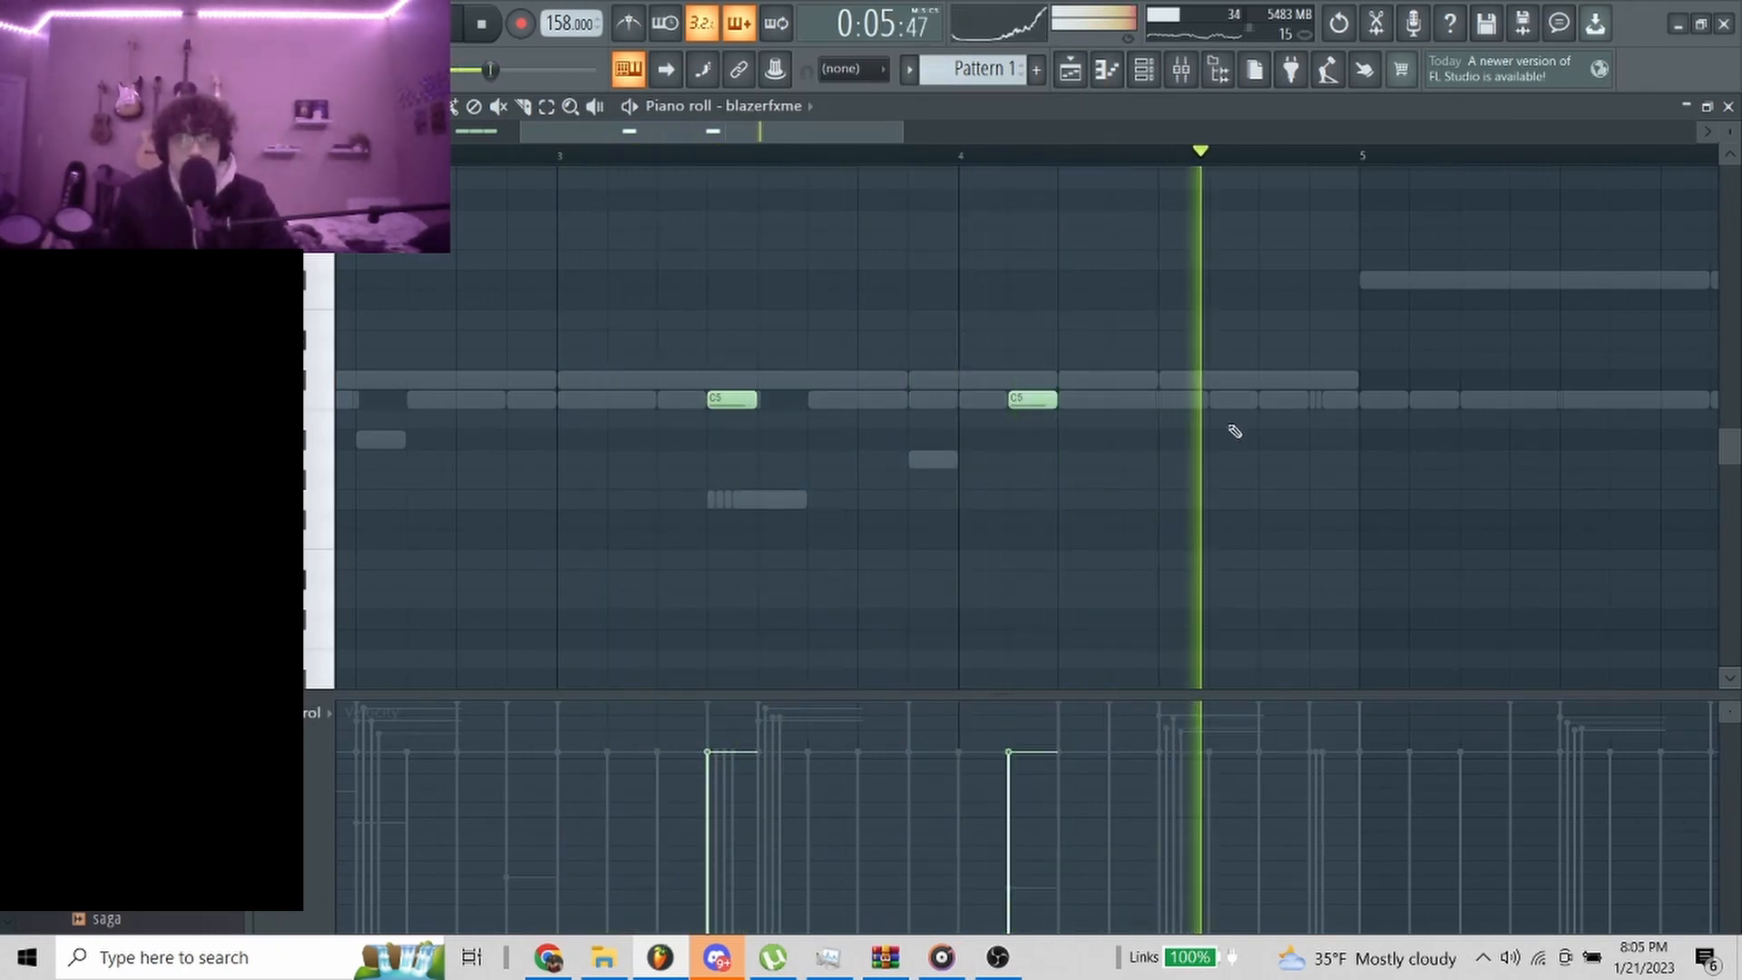
scroll(1234, 399, down, 2)
ctrl+drag(964, 160, 363, 161)
key(ctrl+b)
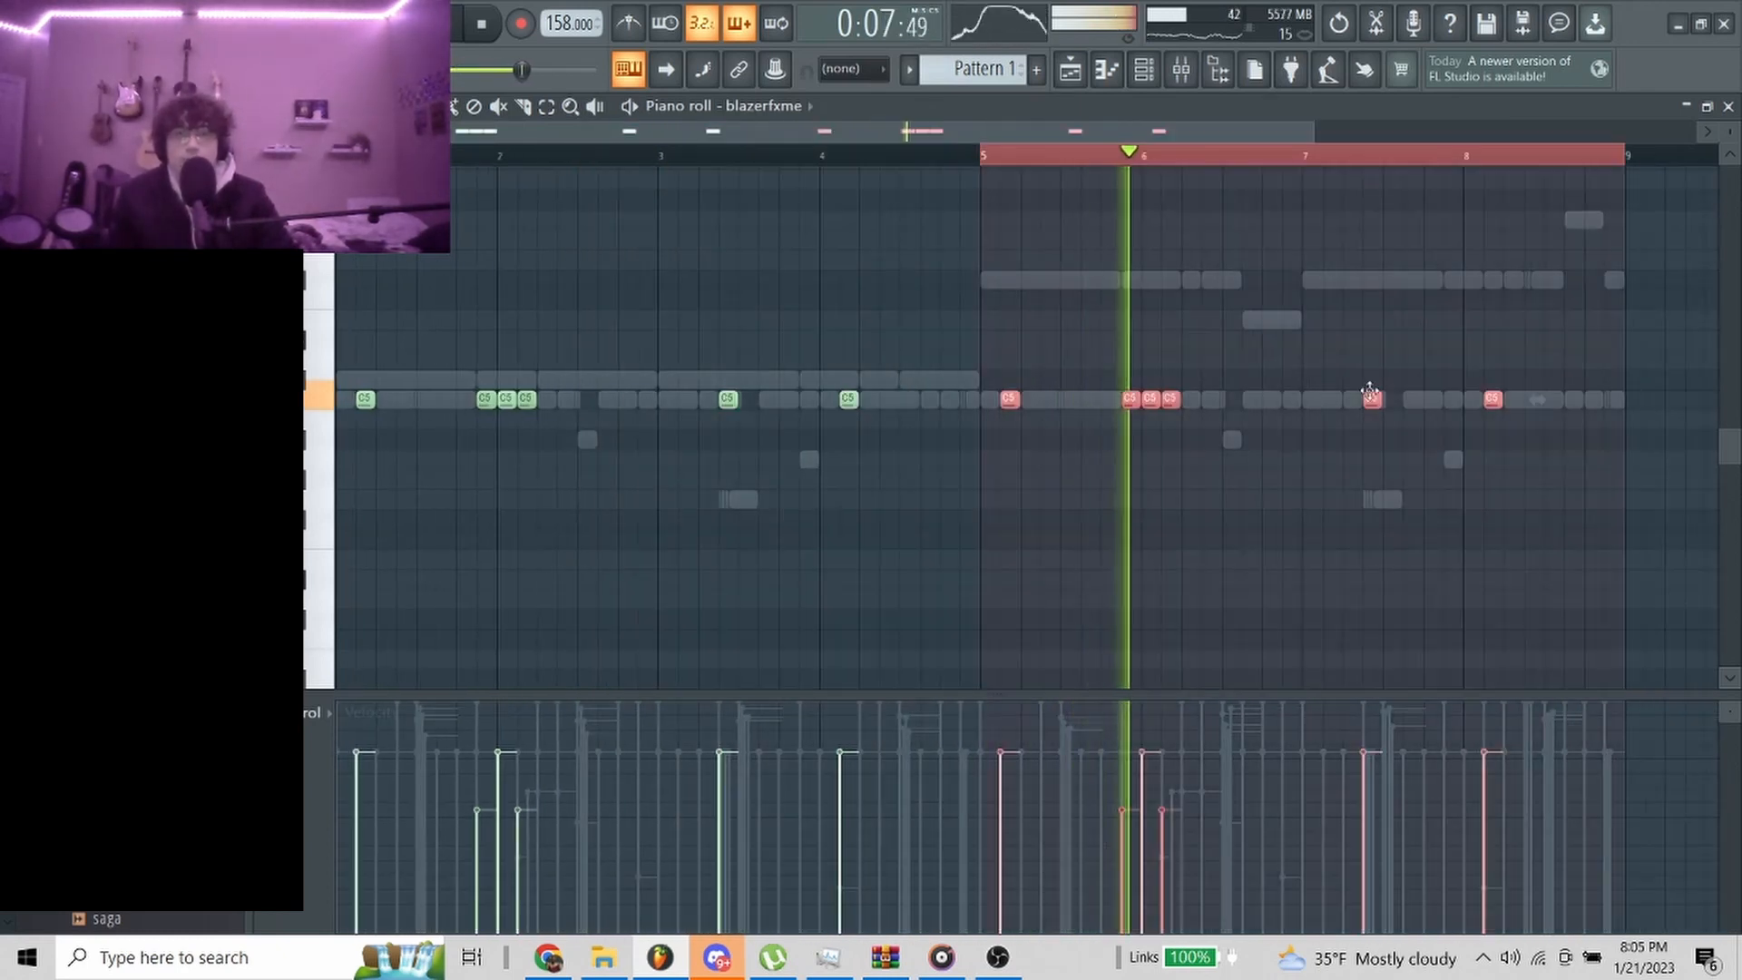
Add a blazerfxme C5 note on the last half-beat of bar 7 and erase the trial note near the end of bar 8
ctrl+click(1140, 427)
scroll(1346, 455, up, 4)
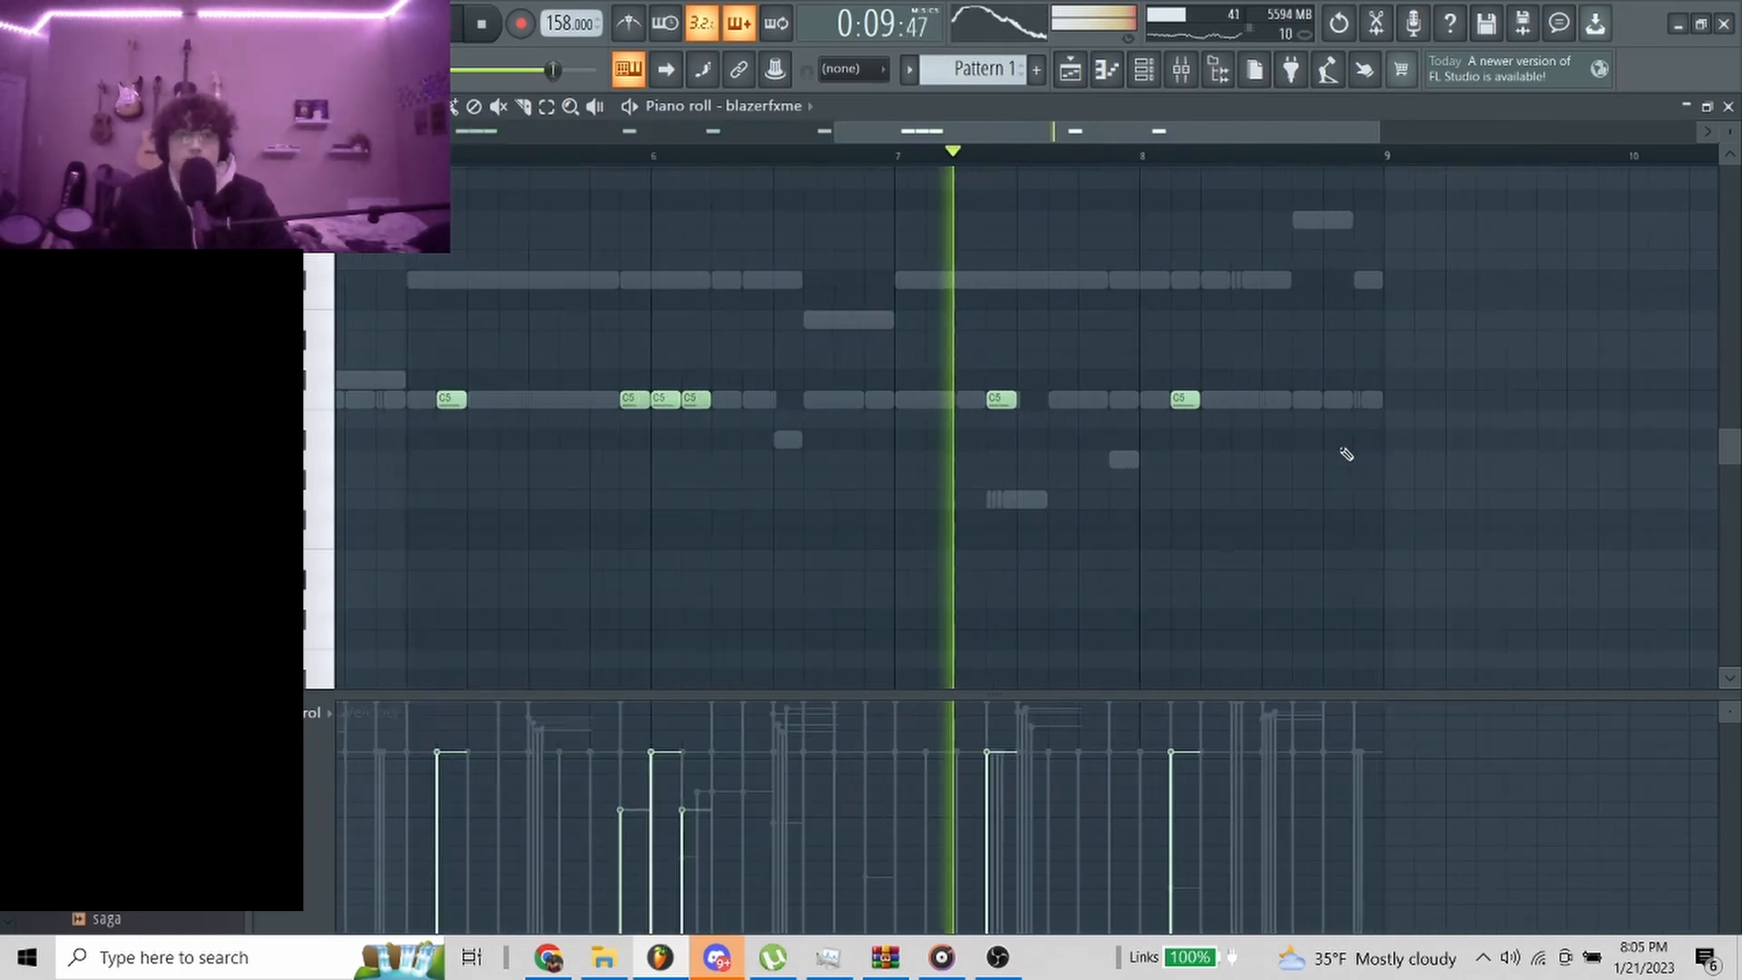
scroll(1100, 417, down, 3)
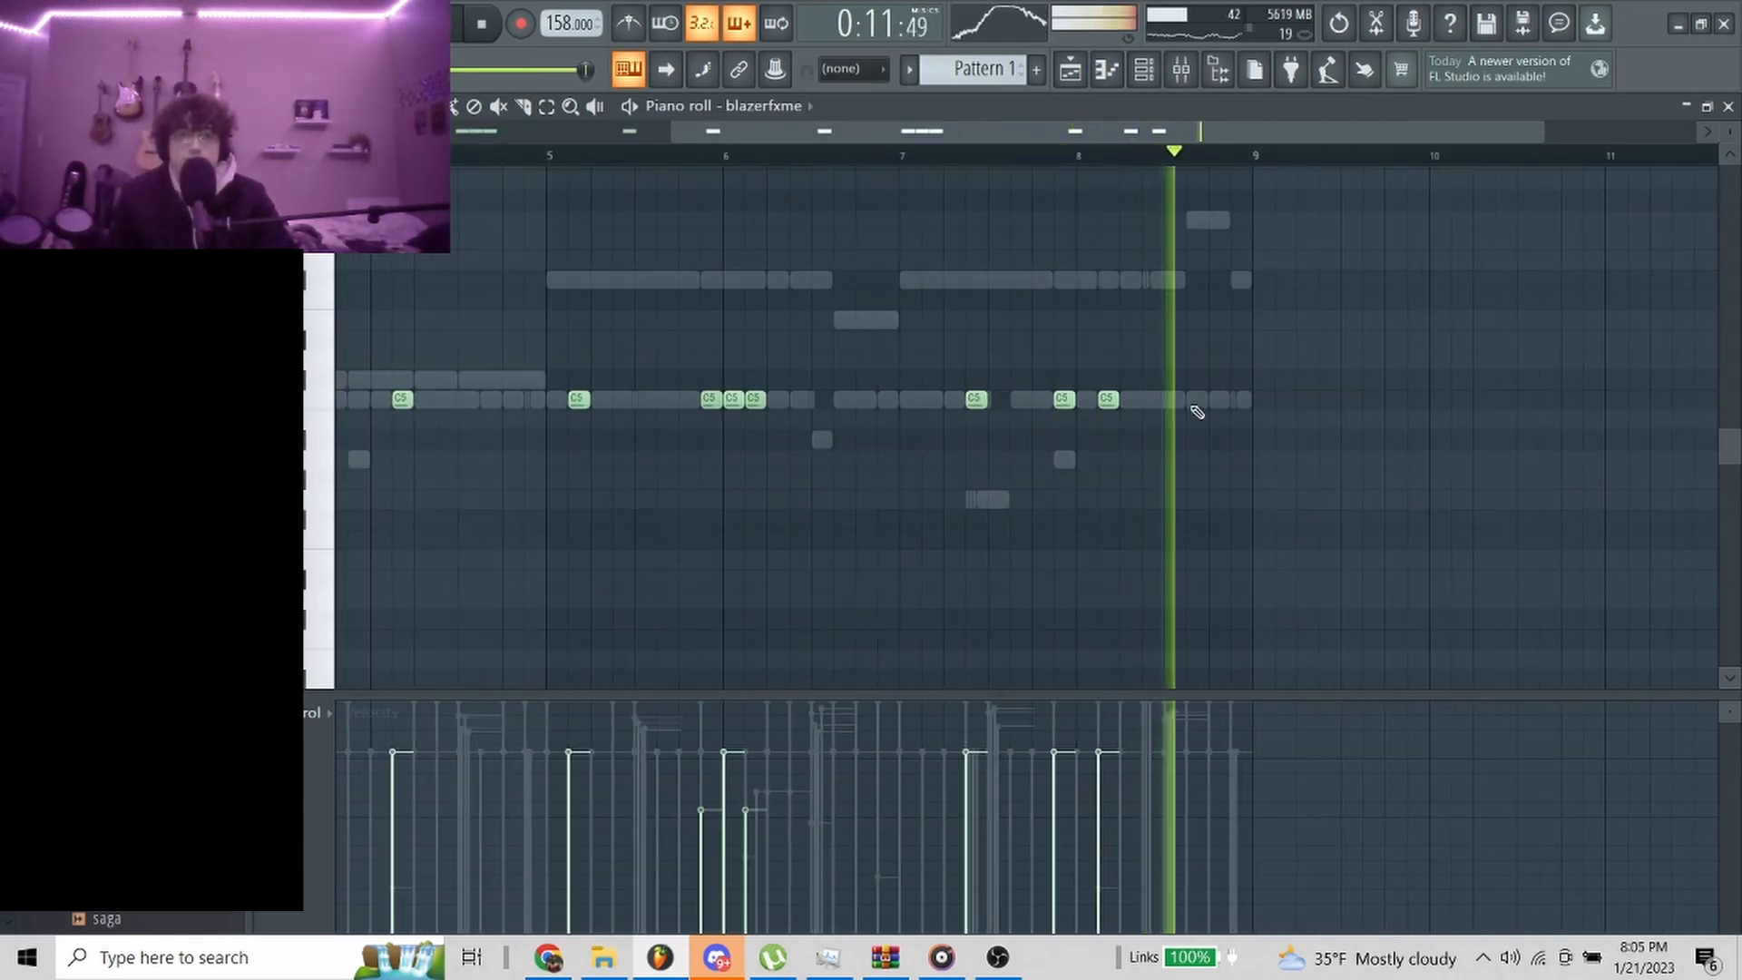
key(space)
scroll(1240, 435, up, 4)
right_click(1178, 396)
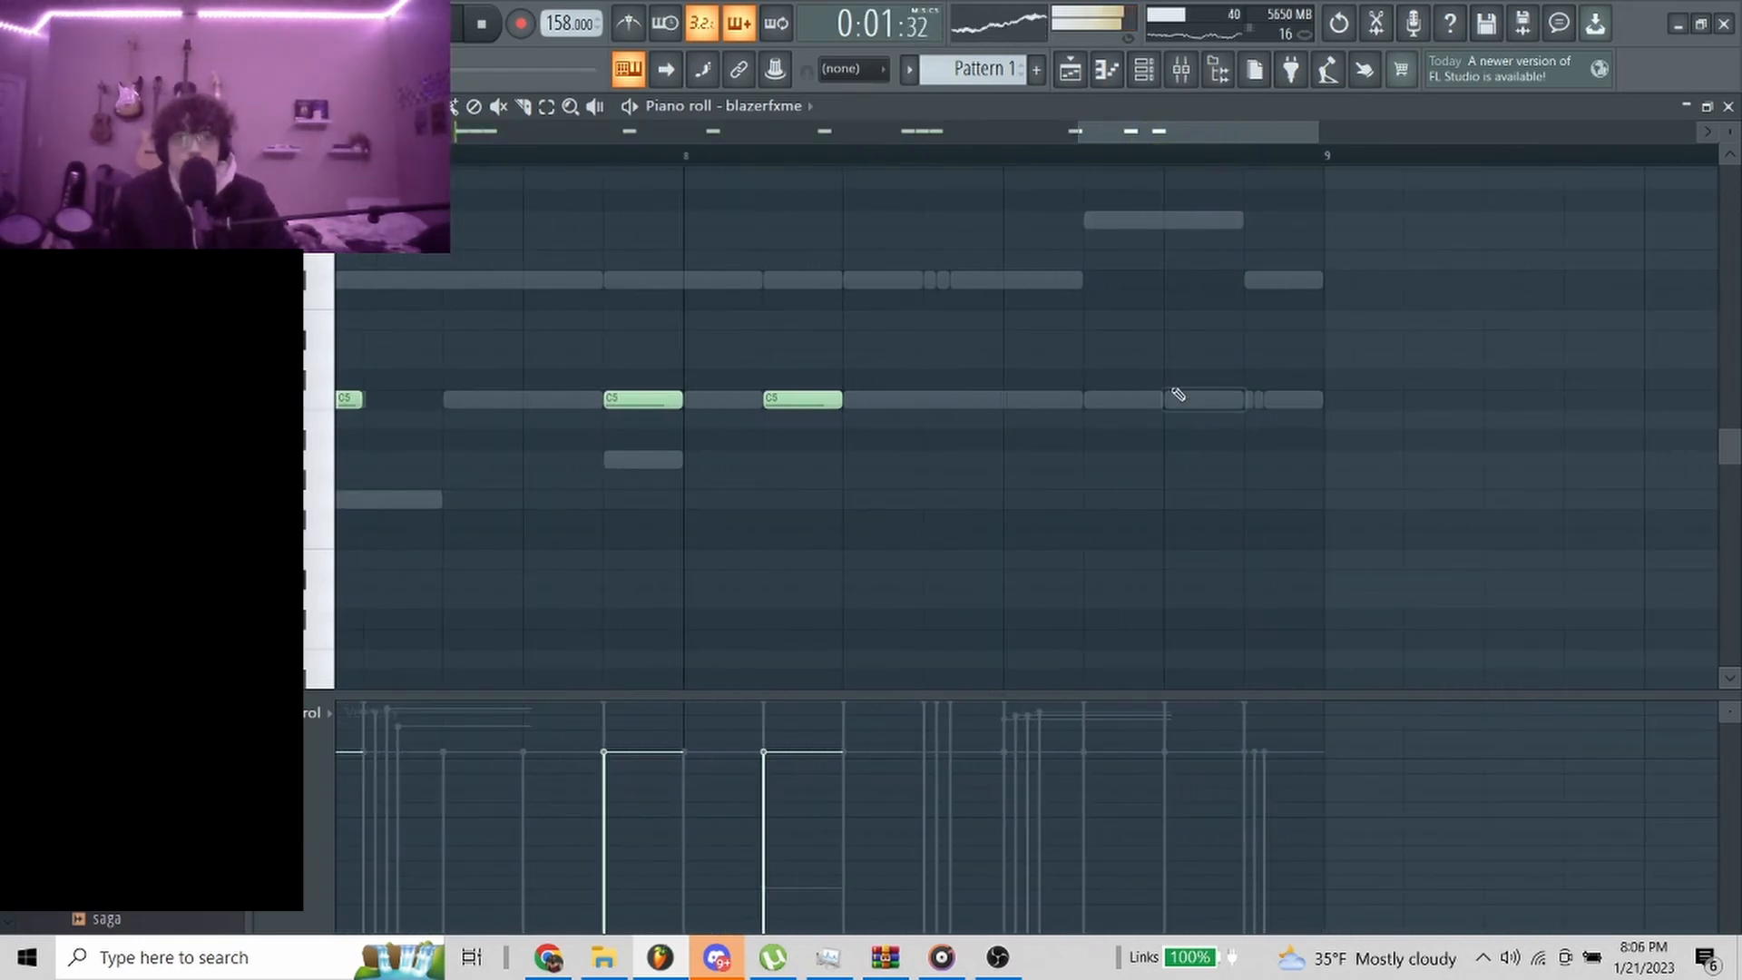
Add a D#5 blazerfxme hit and a 1/6-beat roll of A#4 notes with falling velocities at the end of bar 8
click(290, 107)
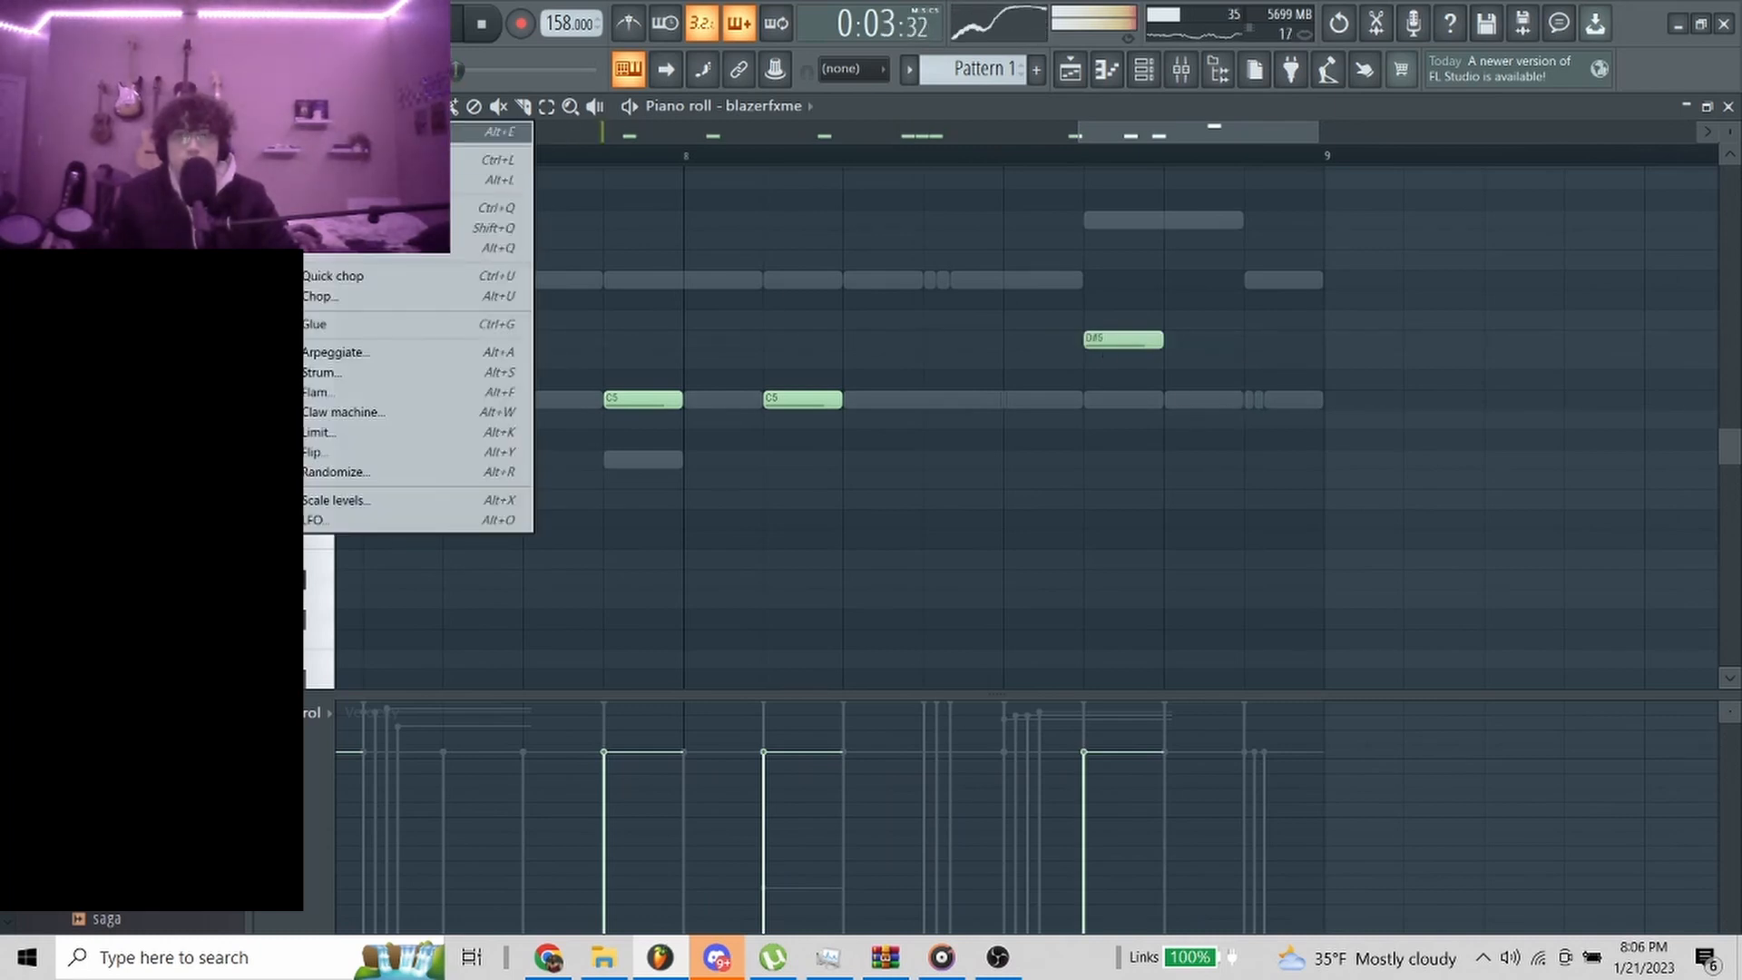
click(315, 106)
click(349, 368)
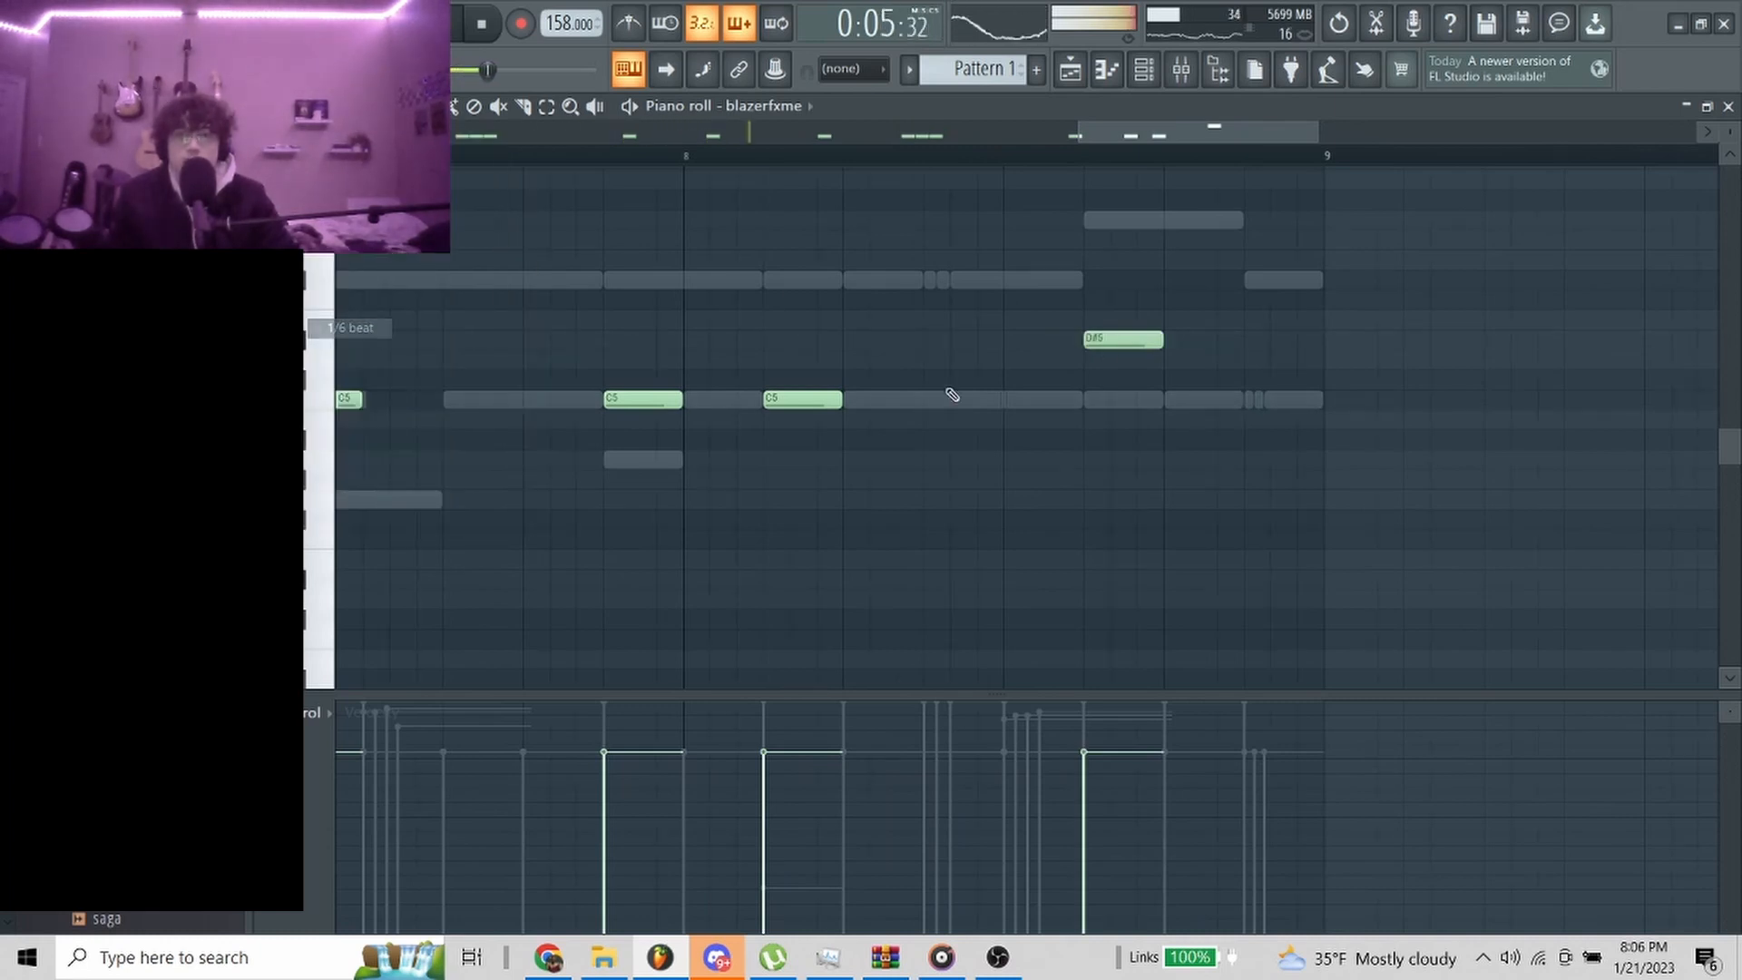
scroll(1083, 432, up, 2)
click(1107, 439)
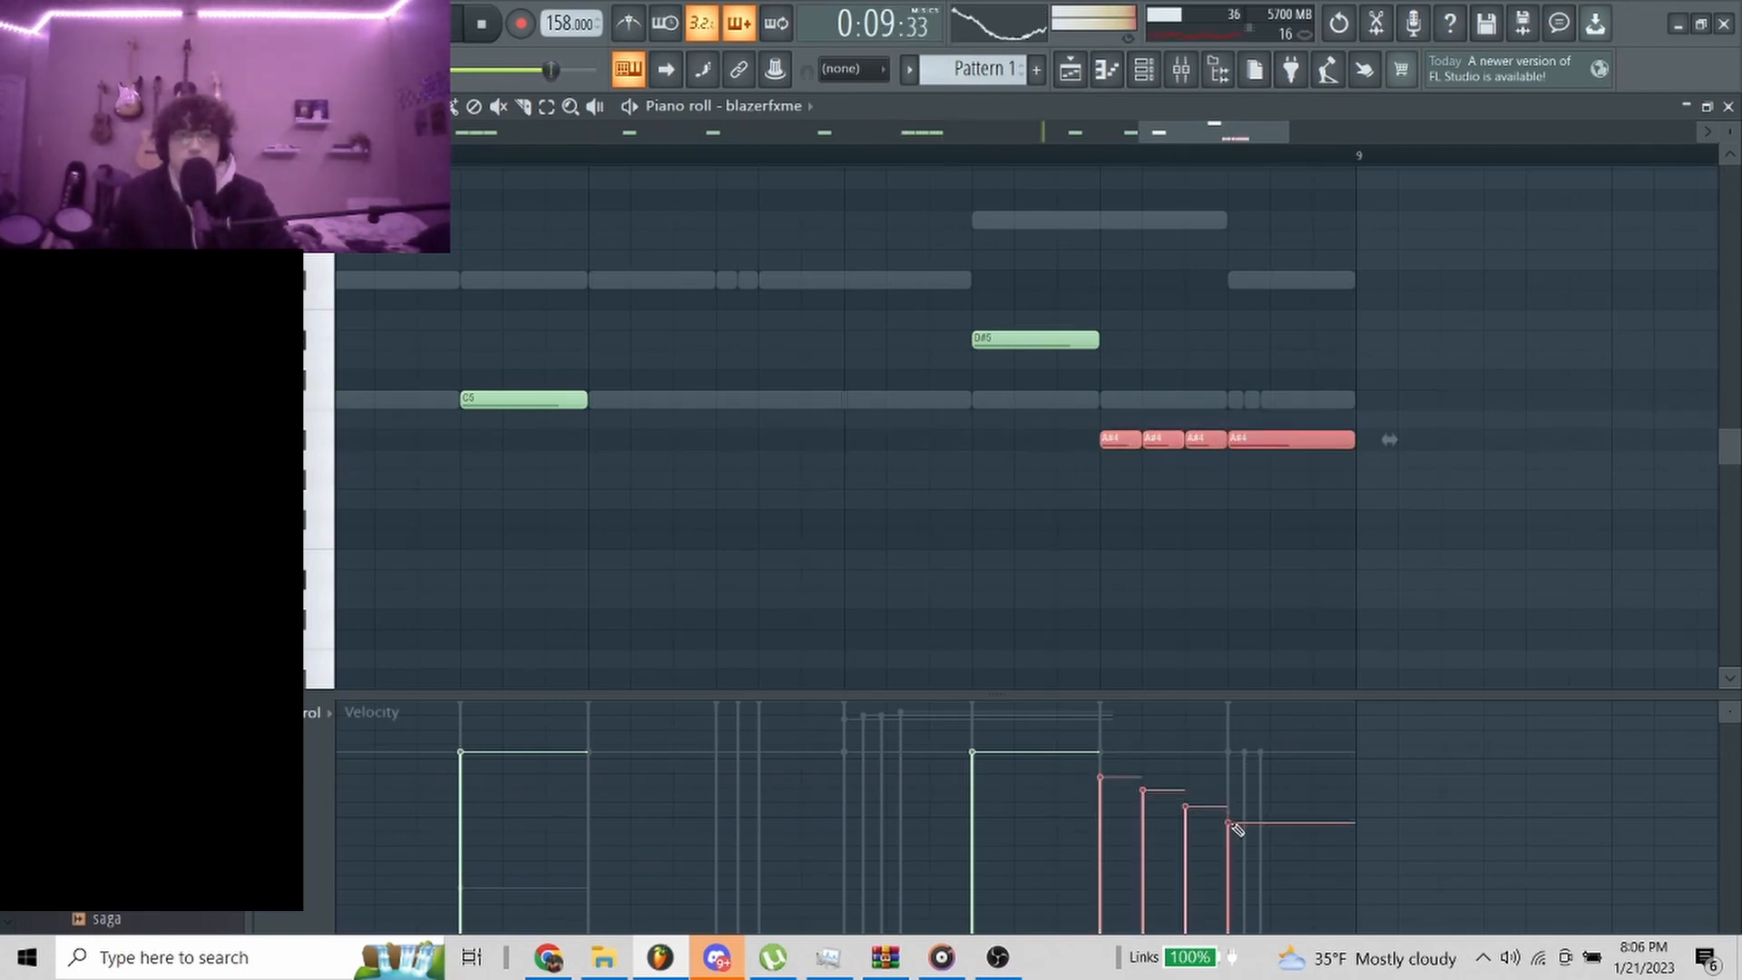
ctrl+click(1078, 389)
scroll(1078, 389, down, 2)
scroll(1071, 399, up, 2)
drag(1057, 417, 1230, 441)
scroll(1157, 440, down, 3)
scroll(1158, 437, up, 3)
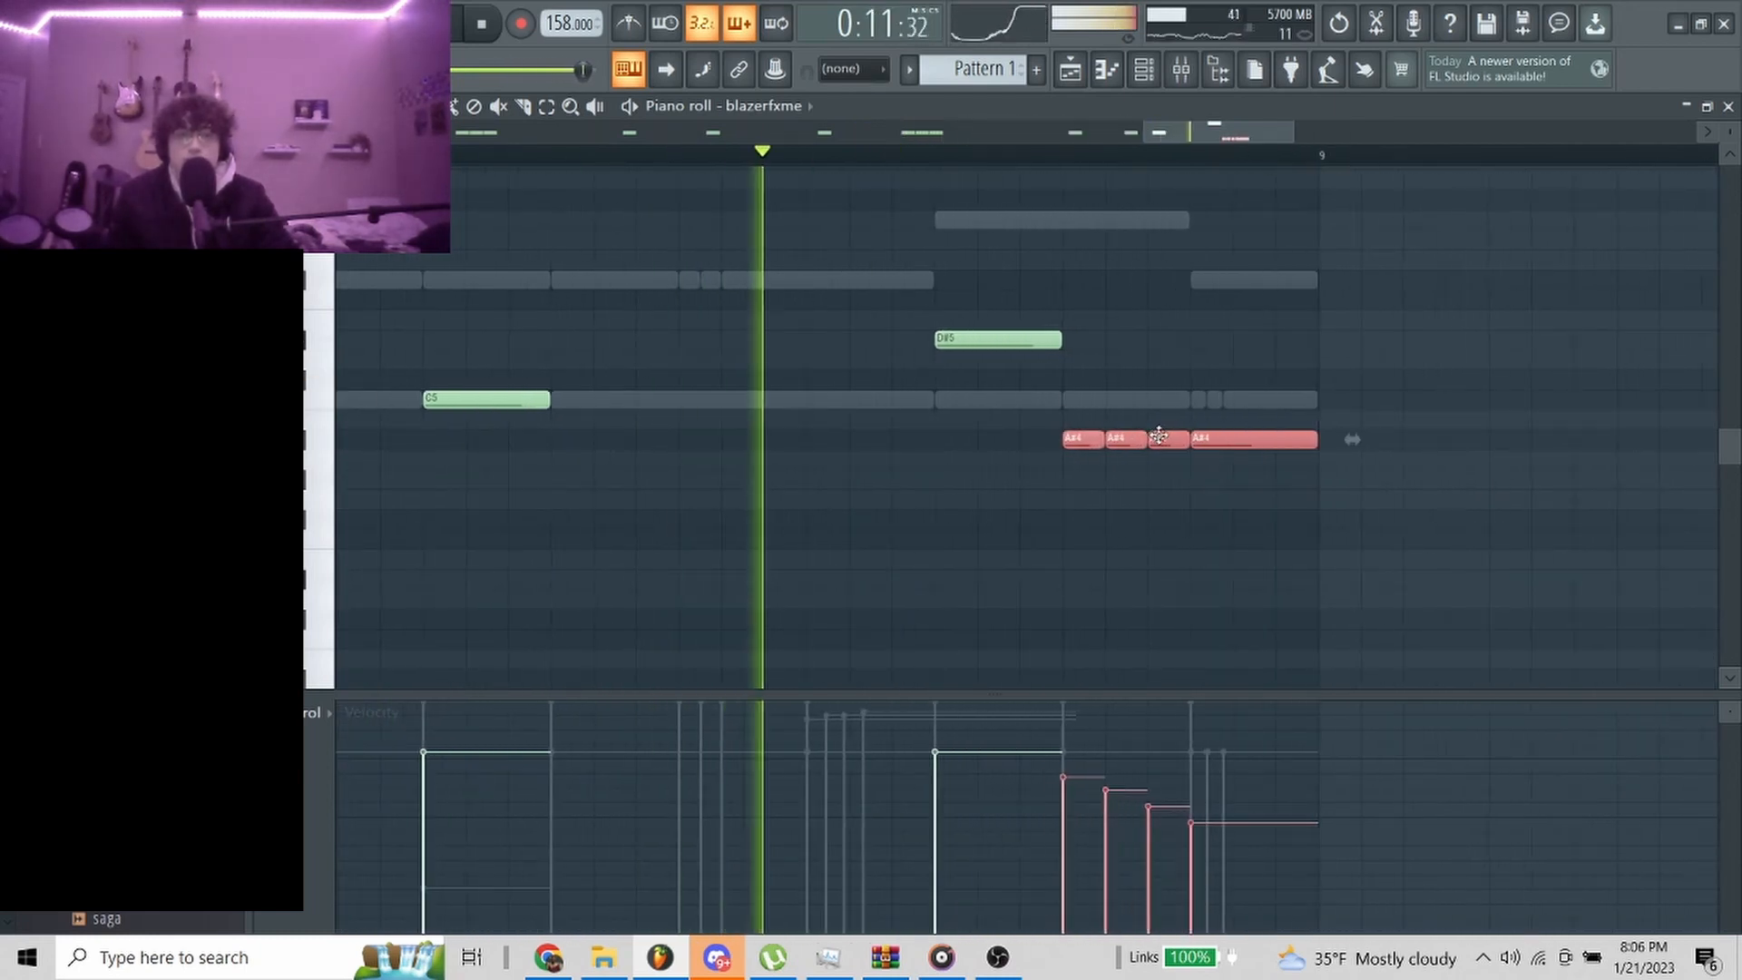
key(ctrl+d)
scroll(1162, 490, down, 4)
key(F7)
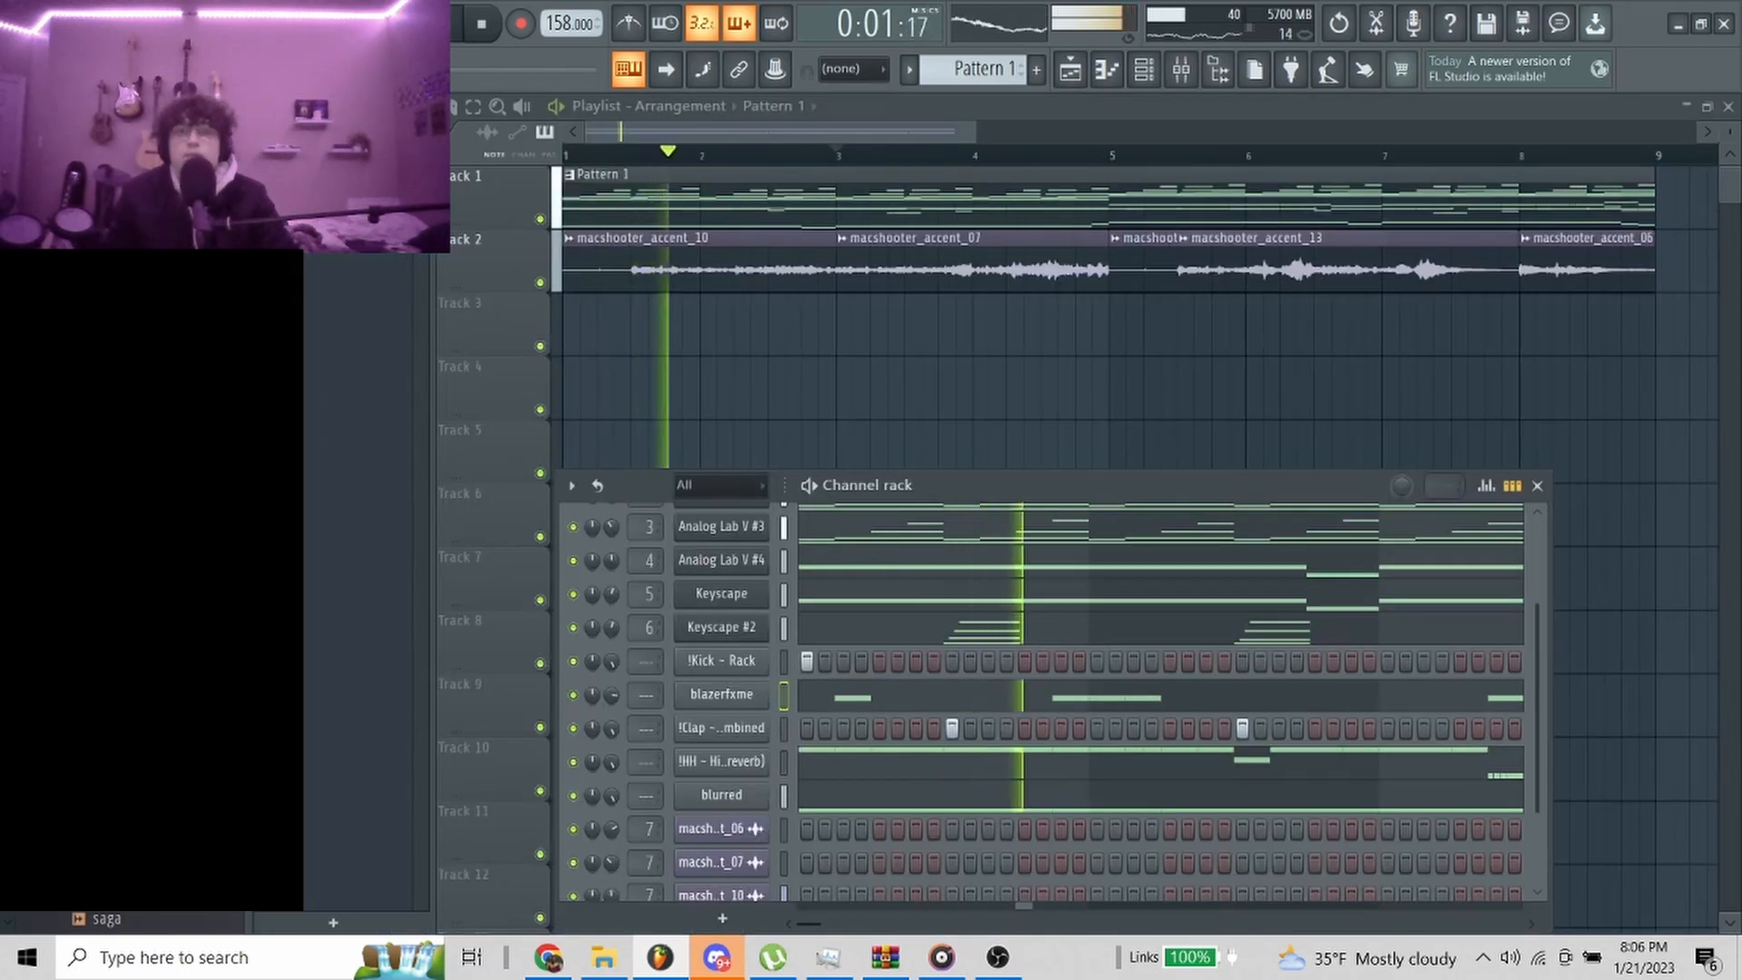
Program half-beat A#4 notes for !Kick - Rack at bar 1's start, bar 1's last half-beat and bar 2's second beat
right_click(752, 664)
click(795, 635)
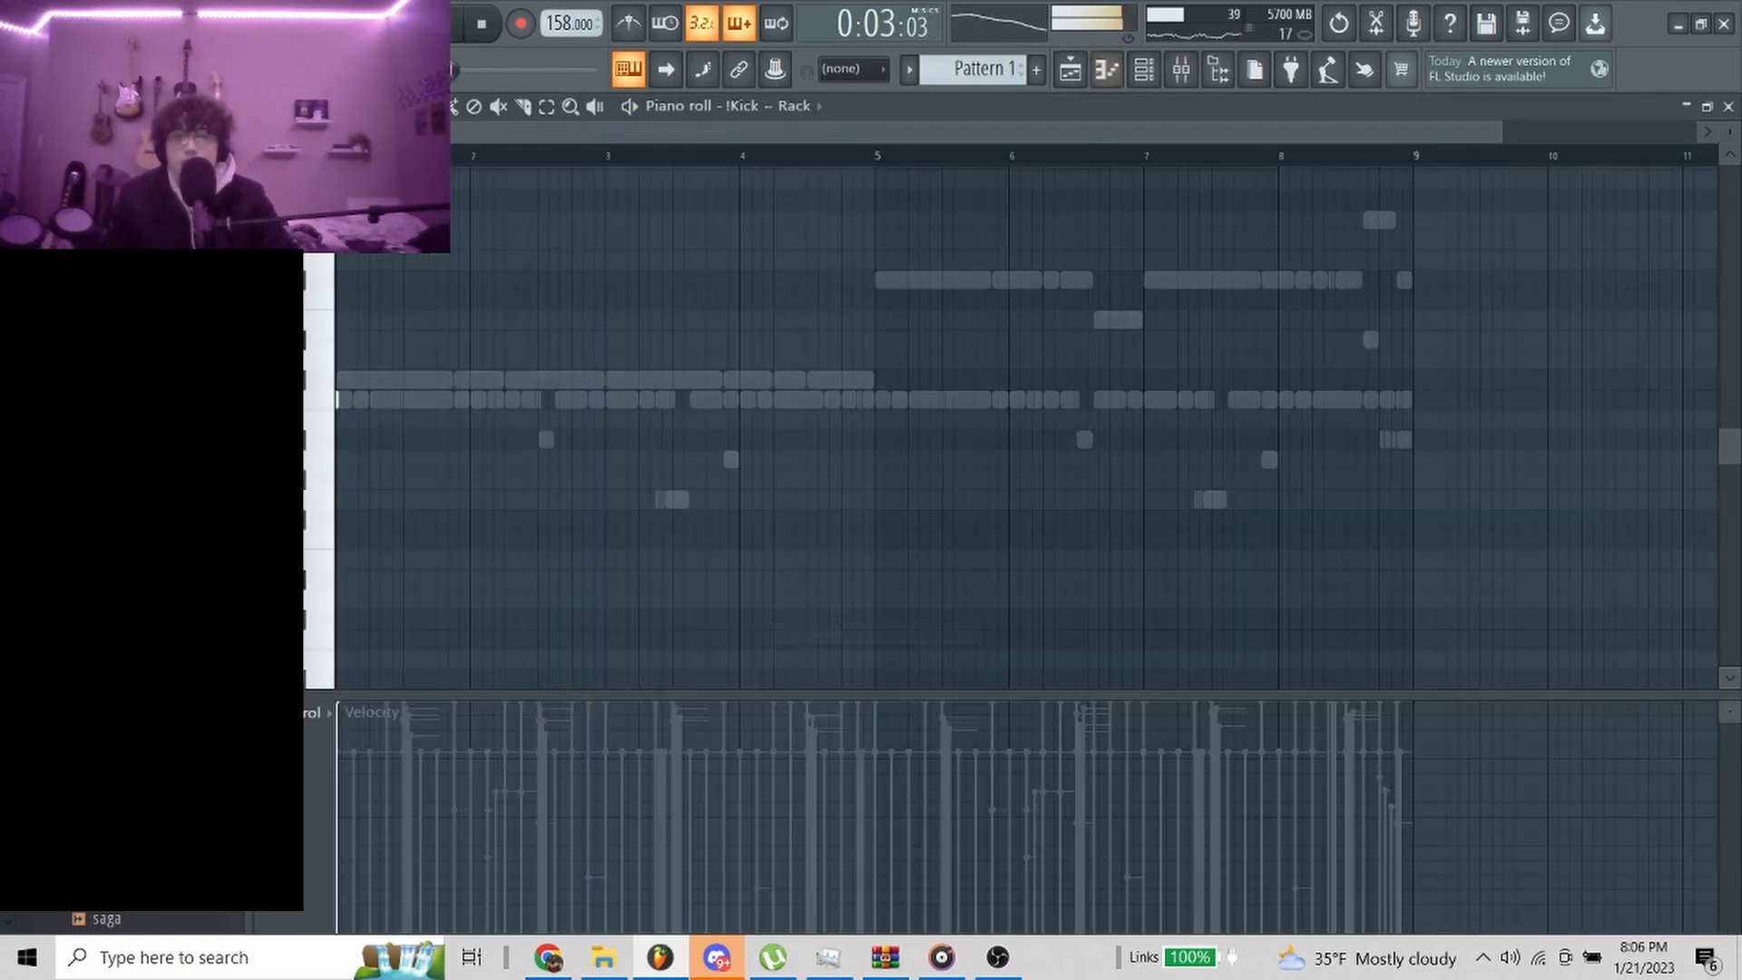
key(space)
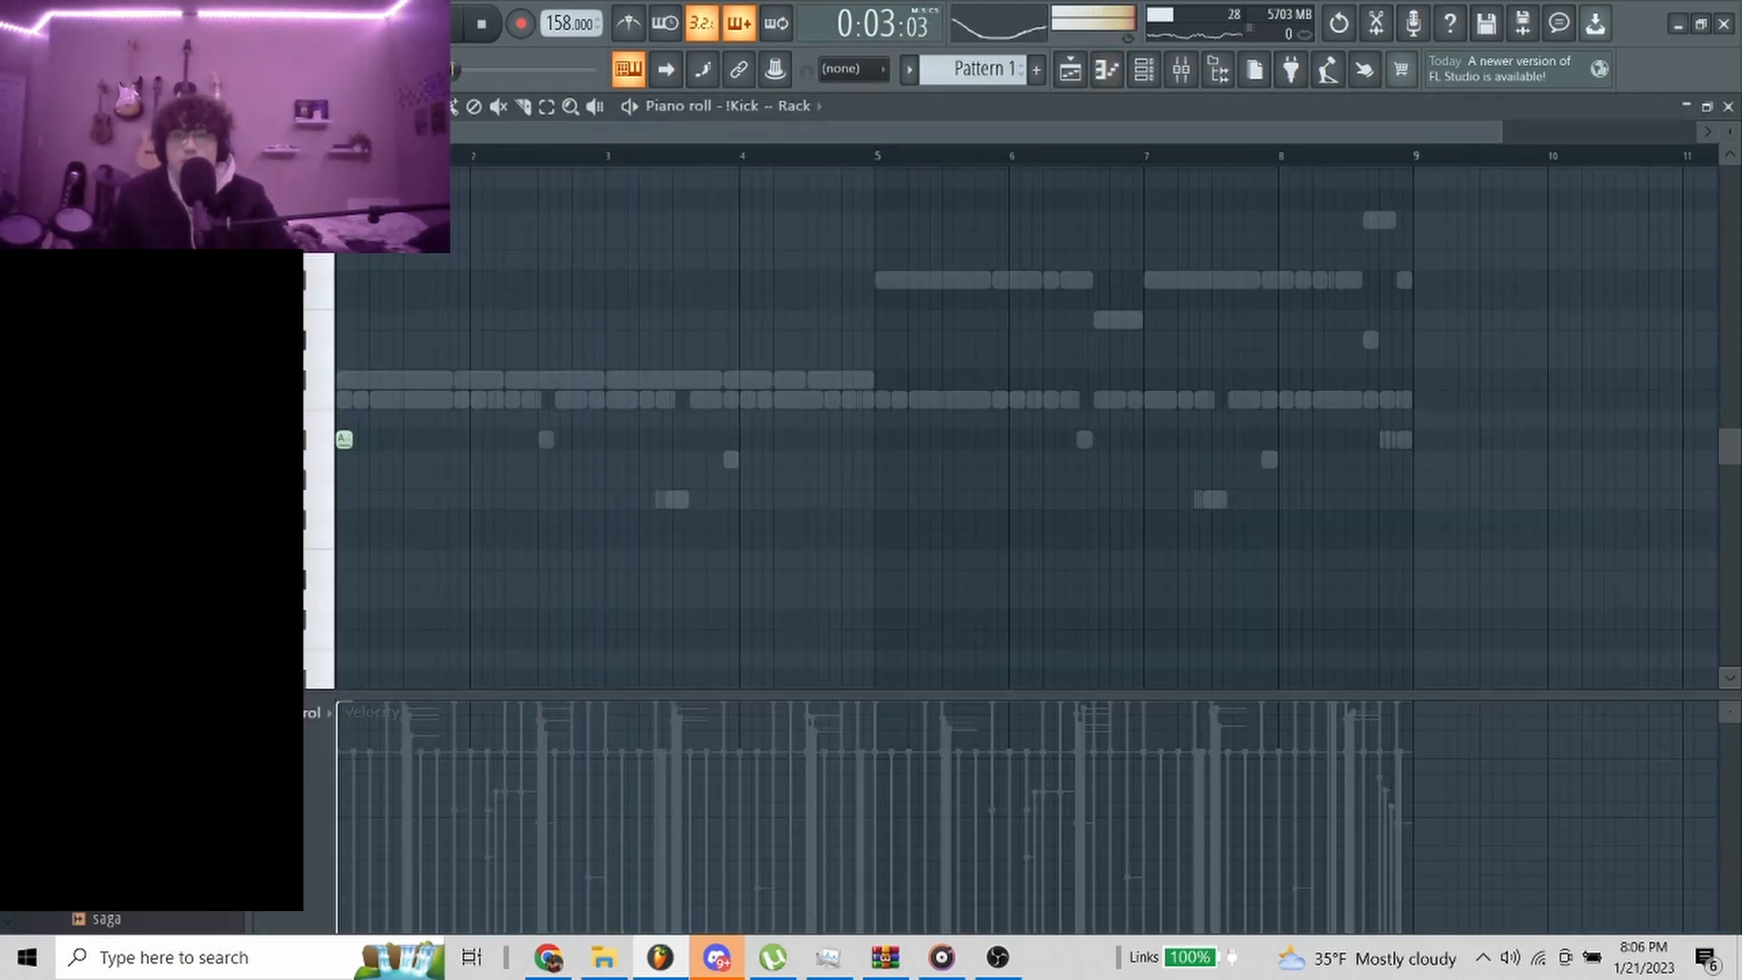
scroll(448, 431, up, 3)
key(space)
click(706, 439)
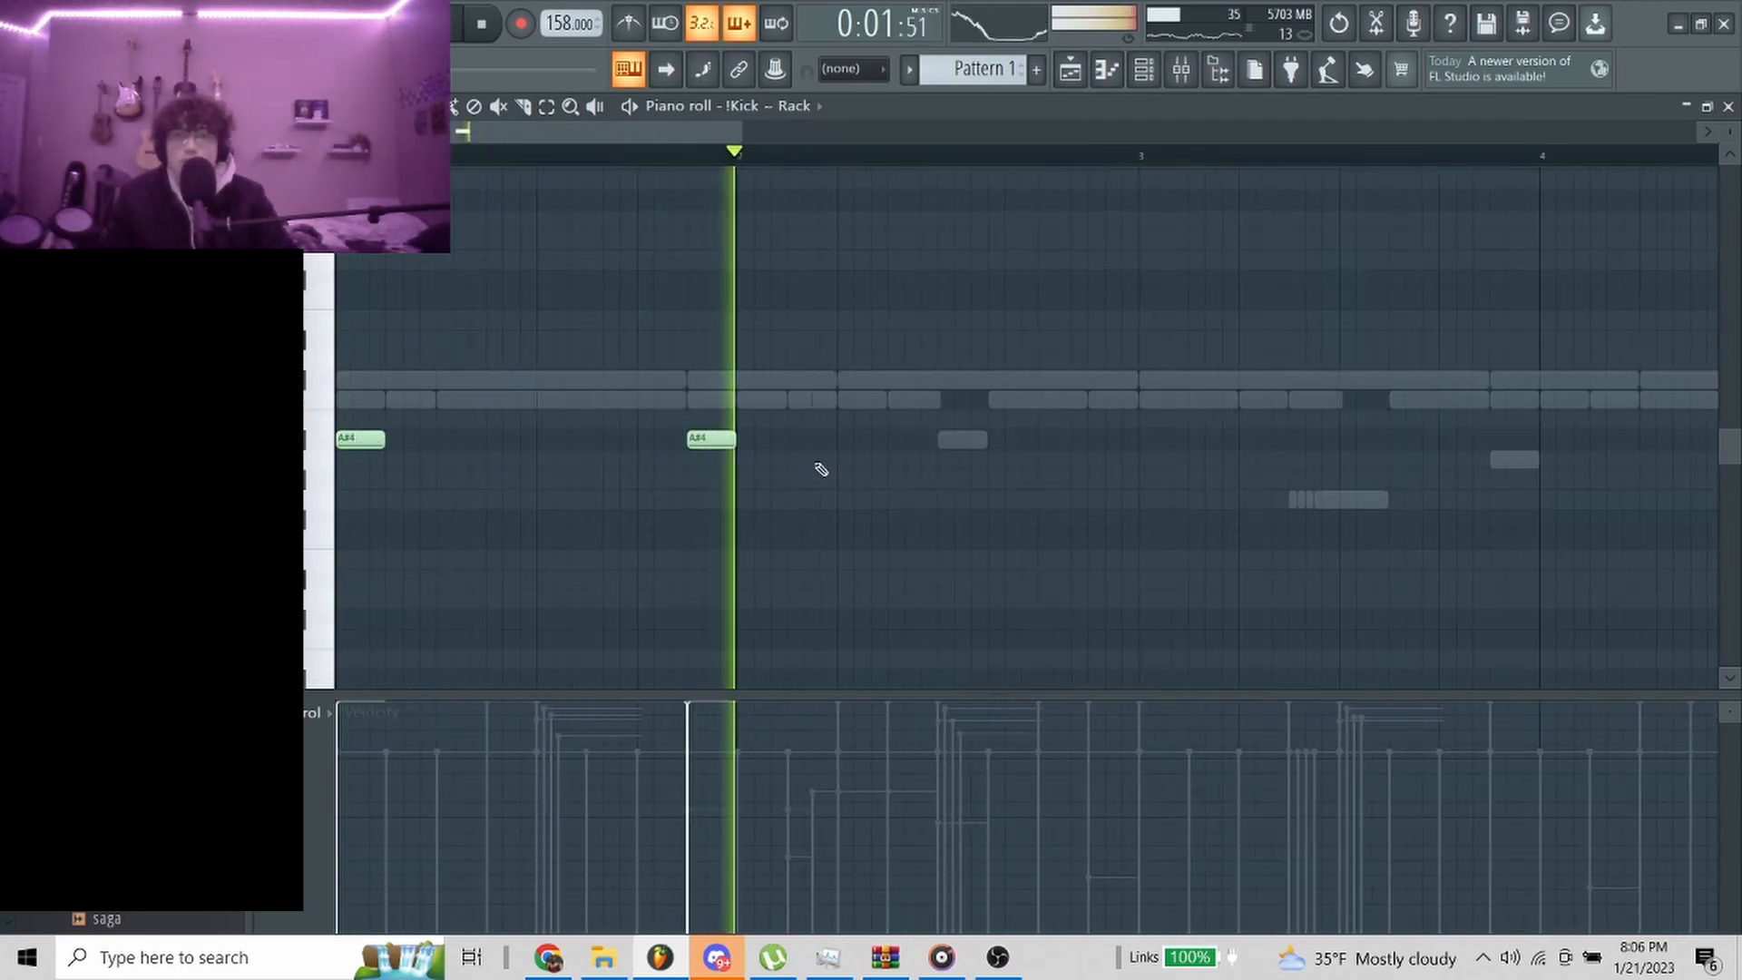
click(835, 441)
key(Escape)
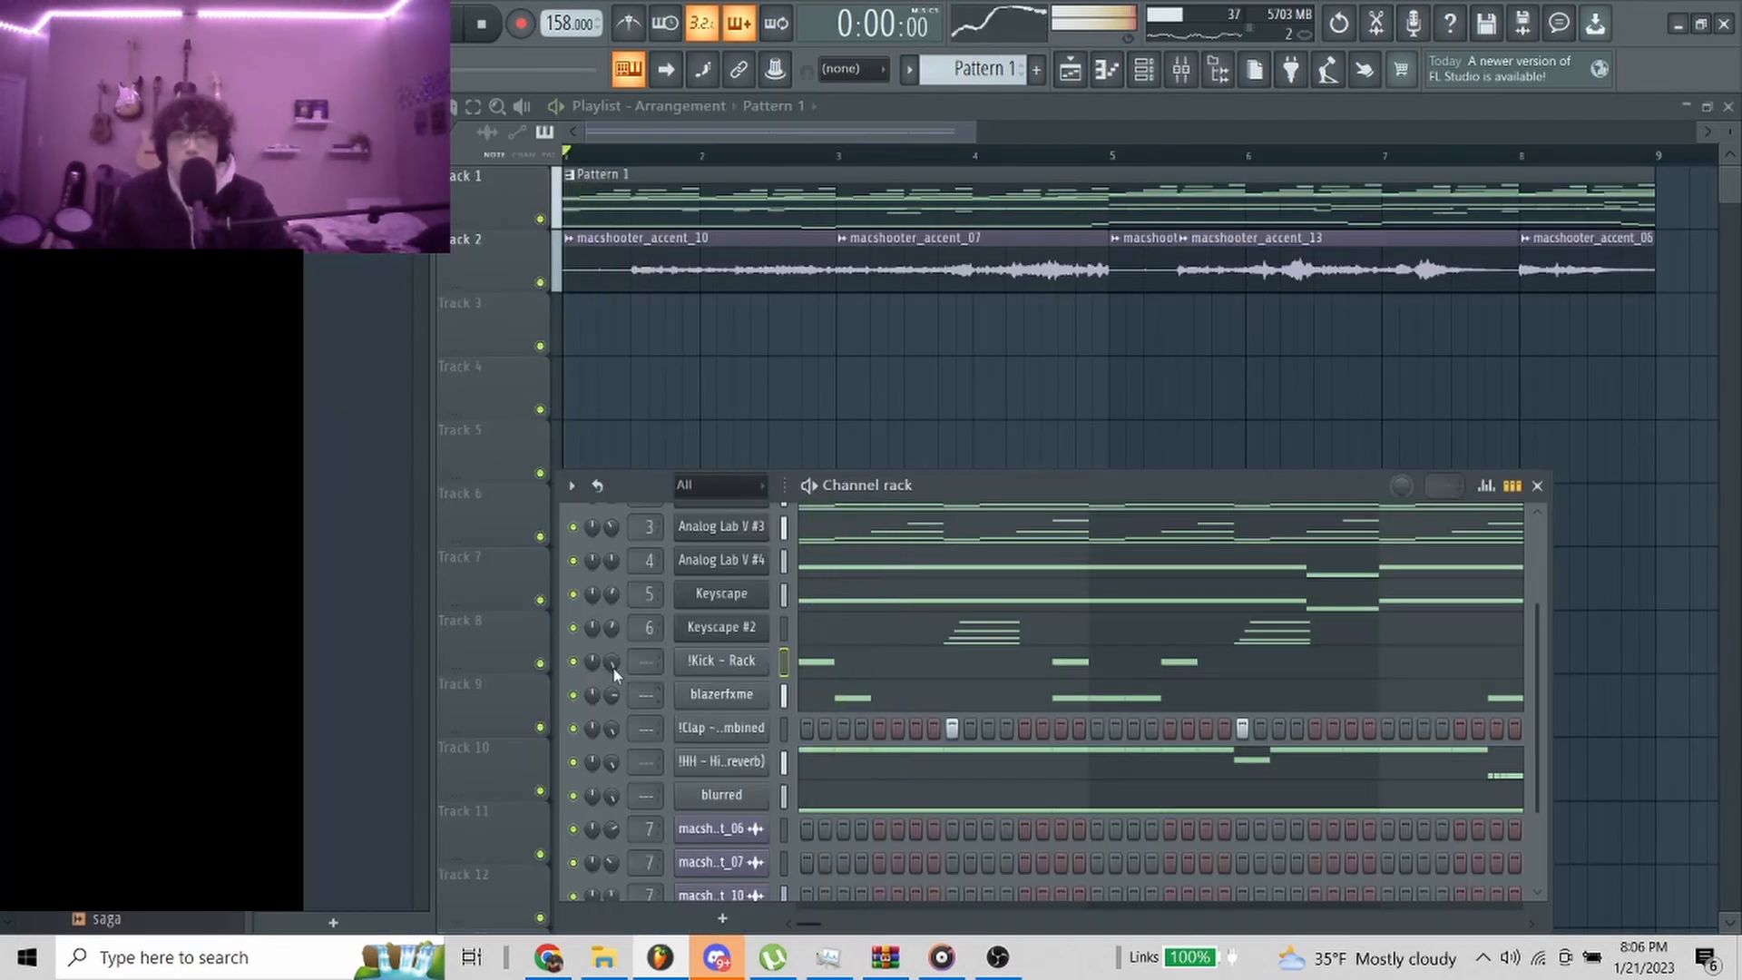
Coarsen the snap and add A#4 kicks on bar 3's first and fourth beats and on bar 4's first two beats
click(806, 661)
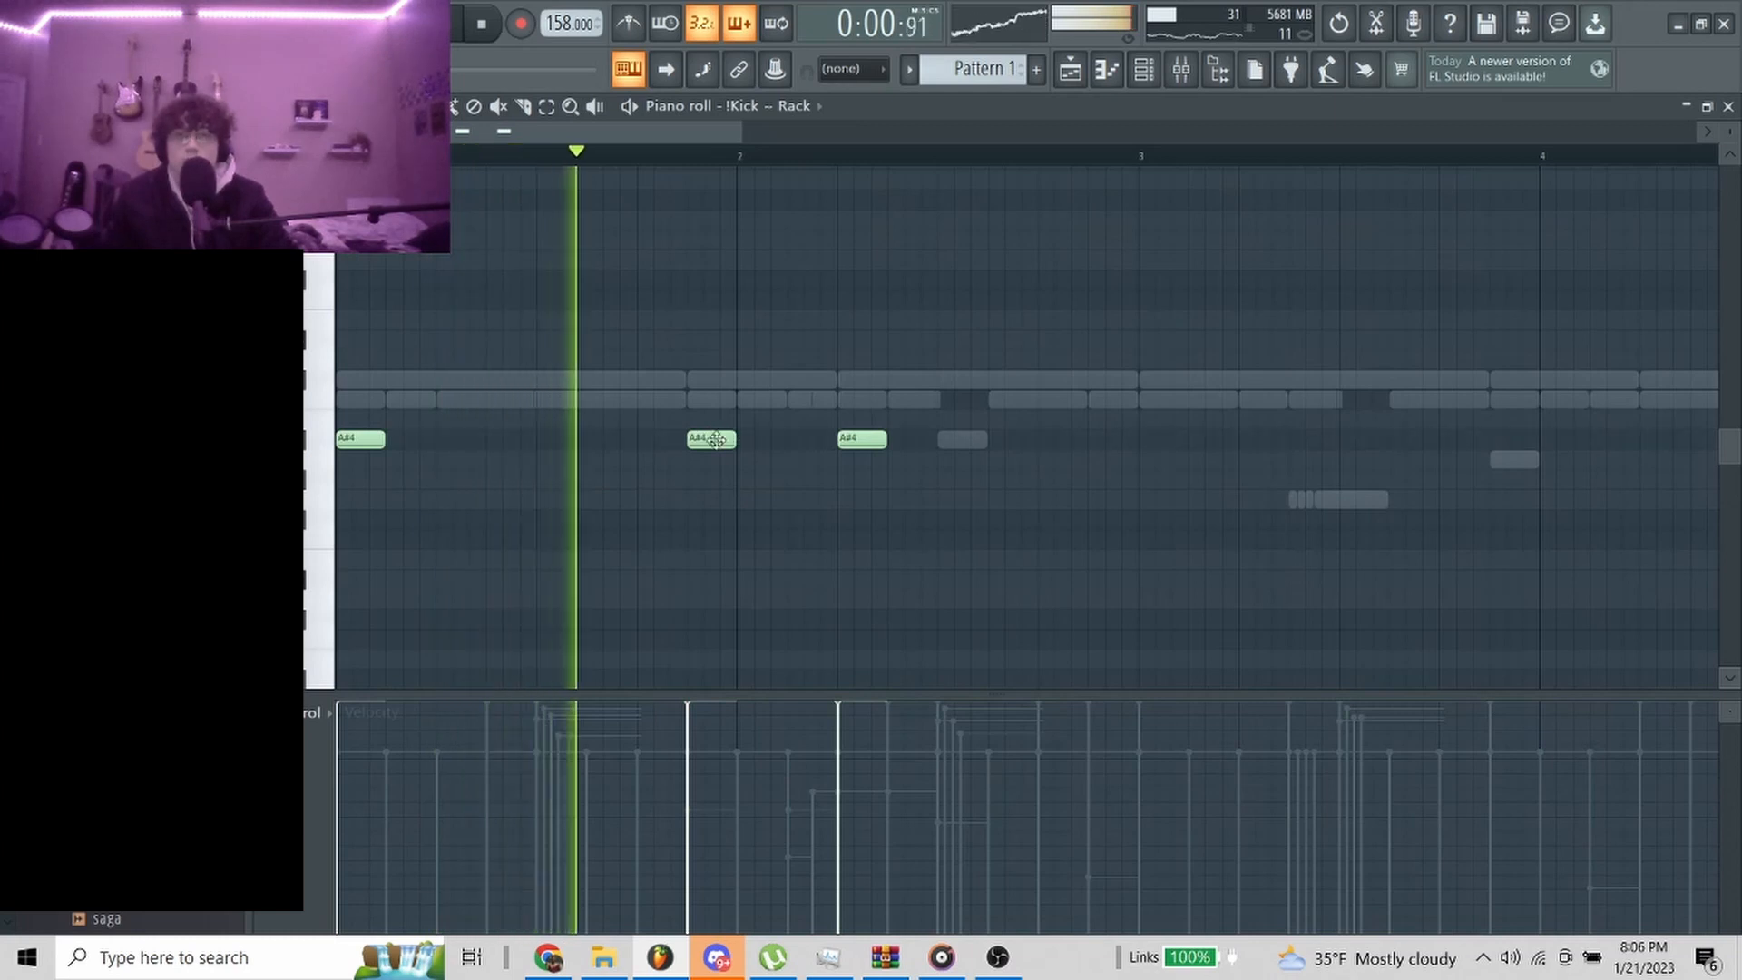
scroll(712, 442, down, 2)
click(317, 106)
click(383, 390)
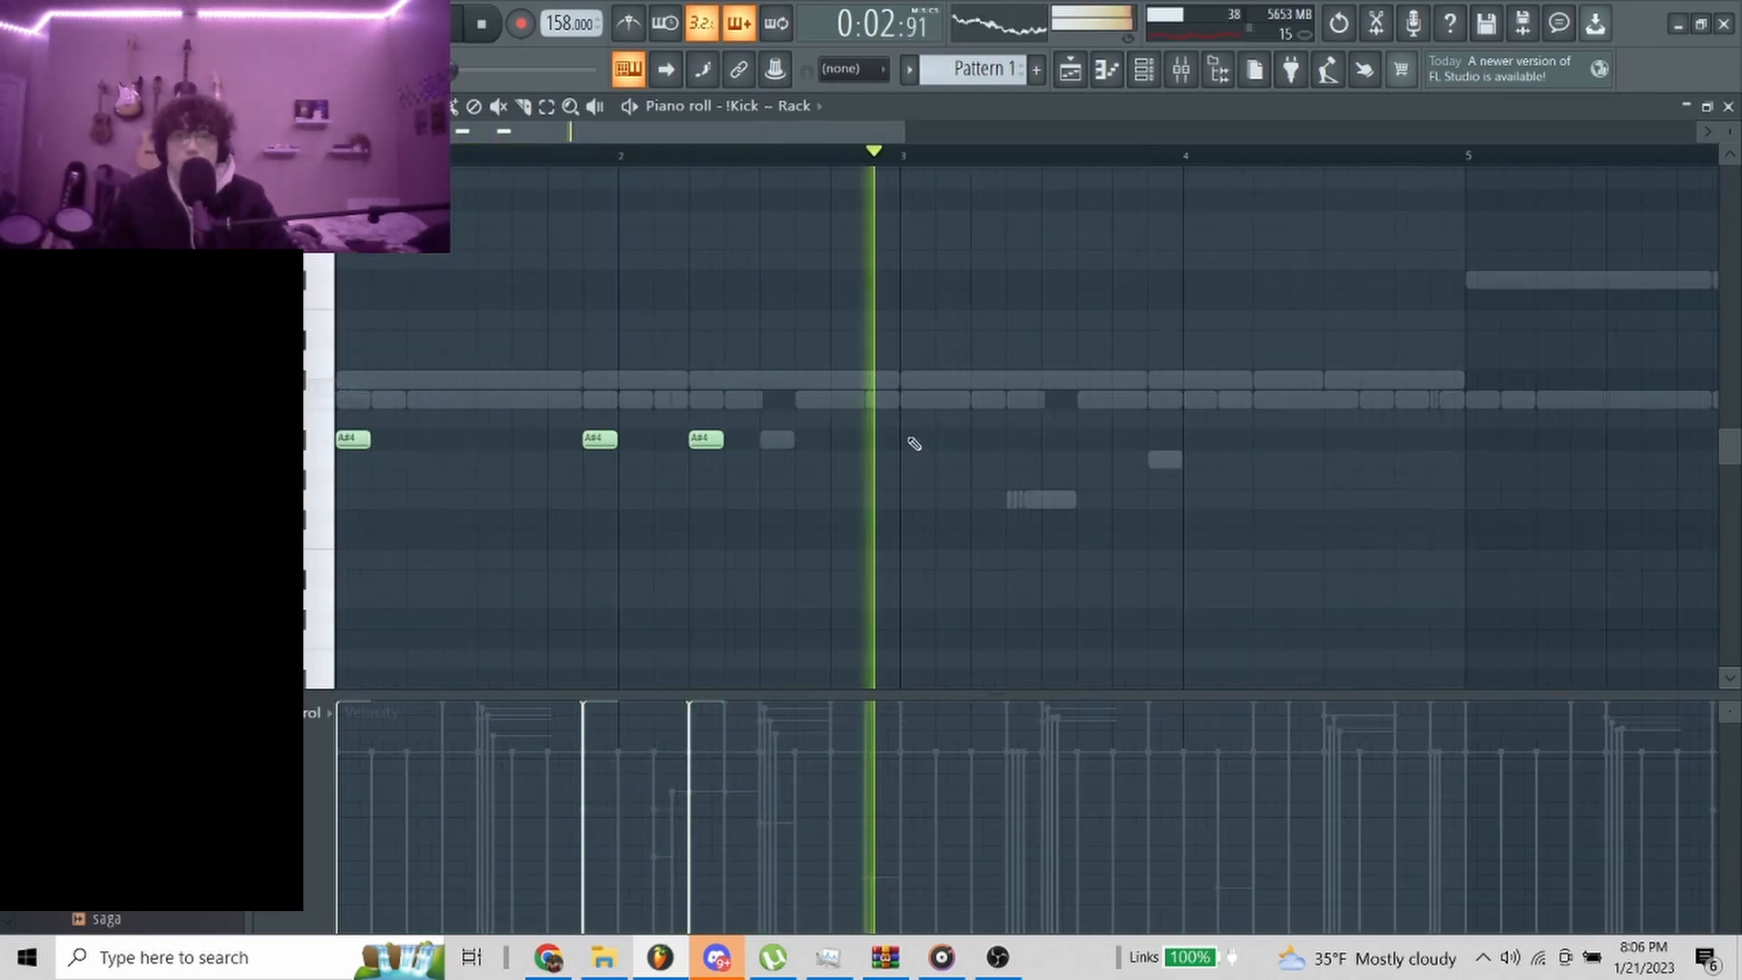
click(917, 439)
click(1129, 439)
click(1189, 441)
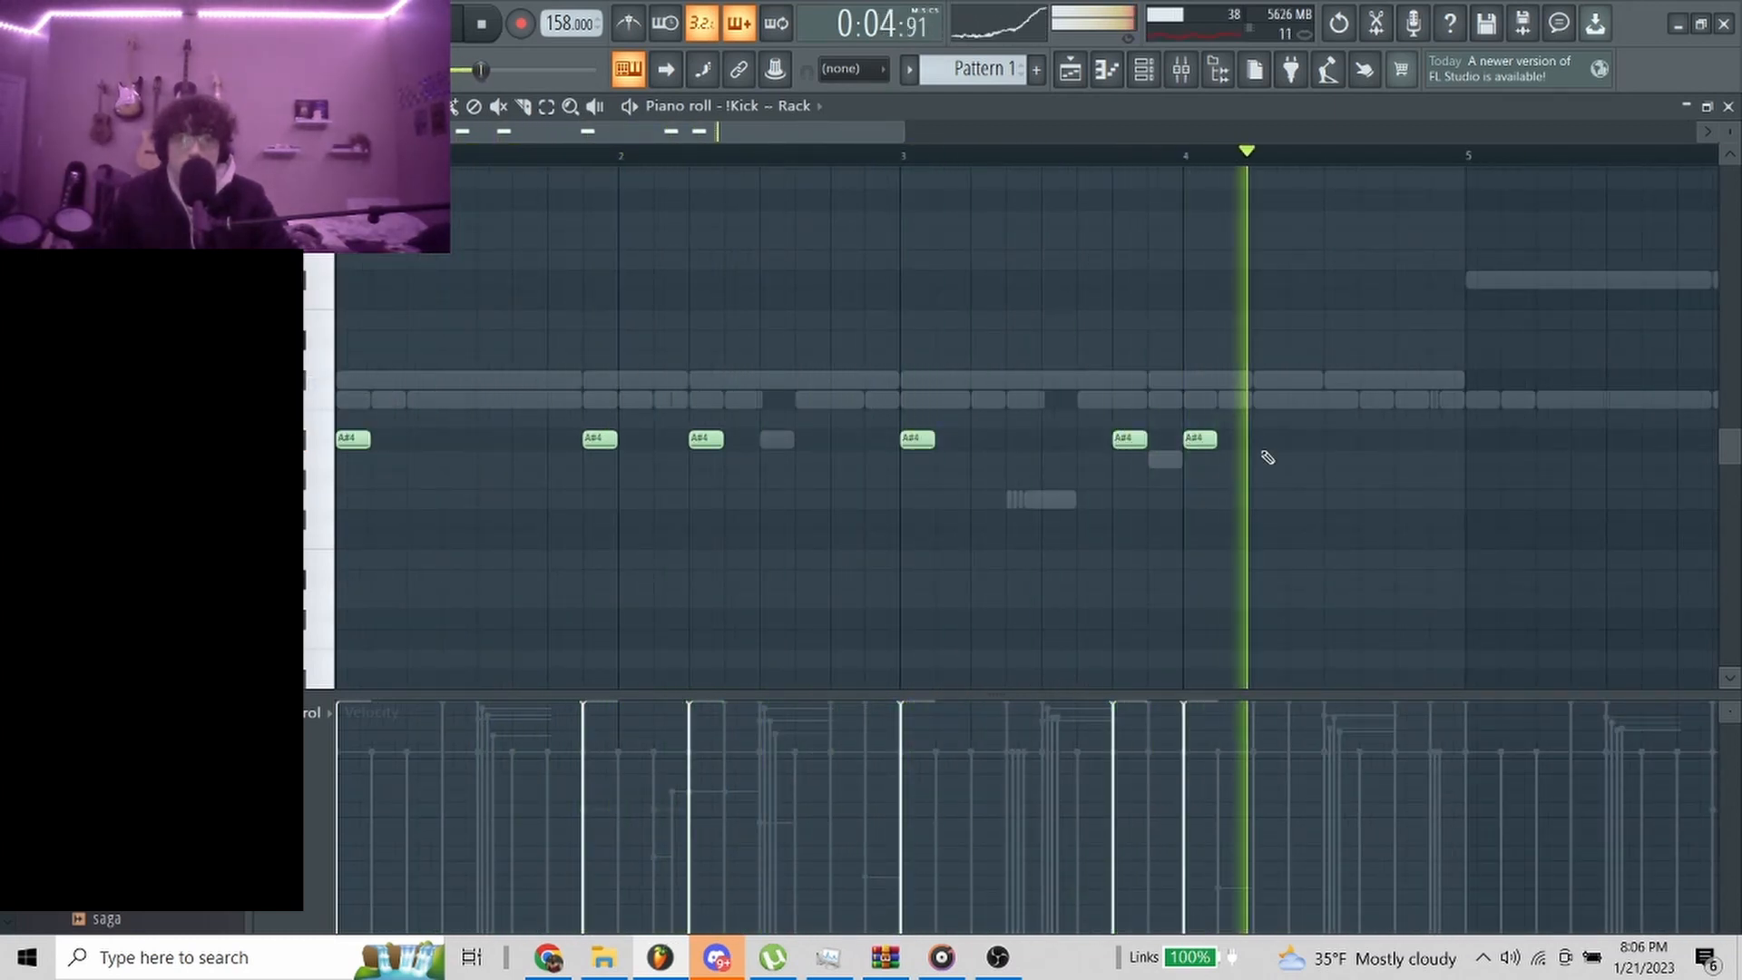
click(1261, 443)
Try to duplicate the kick notes so far into the following bars
scroll(1011, 160, right, 1)
click(1011, 160)
key(ctrl+b)
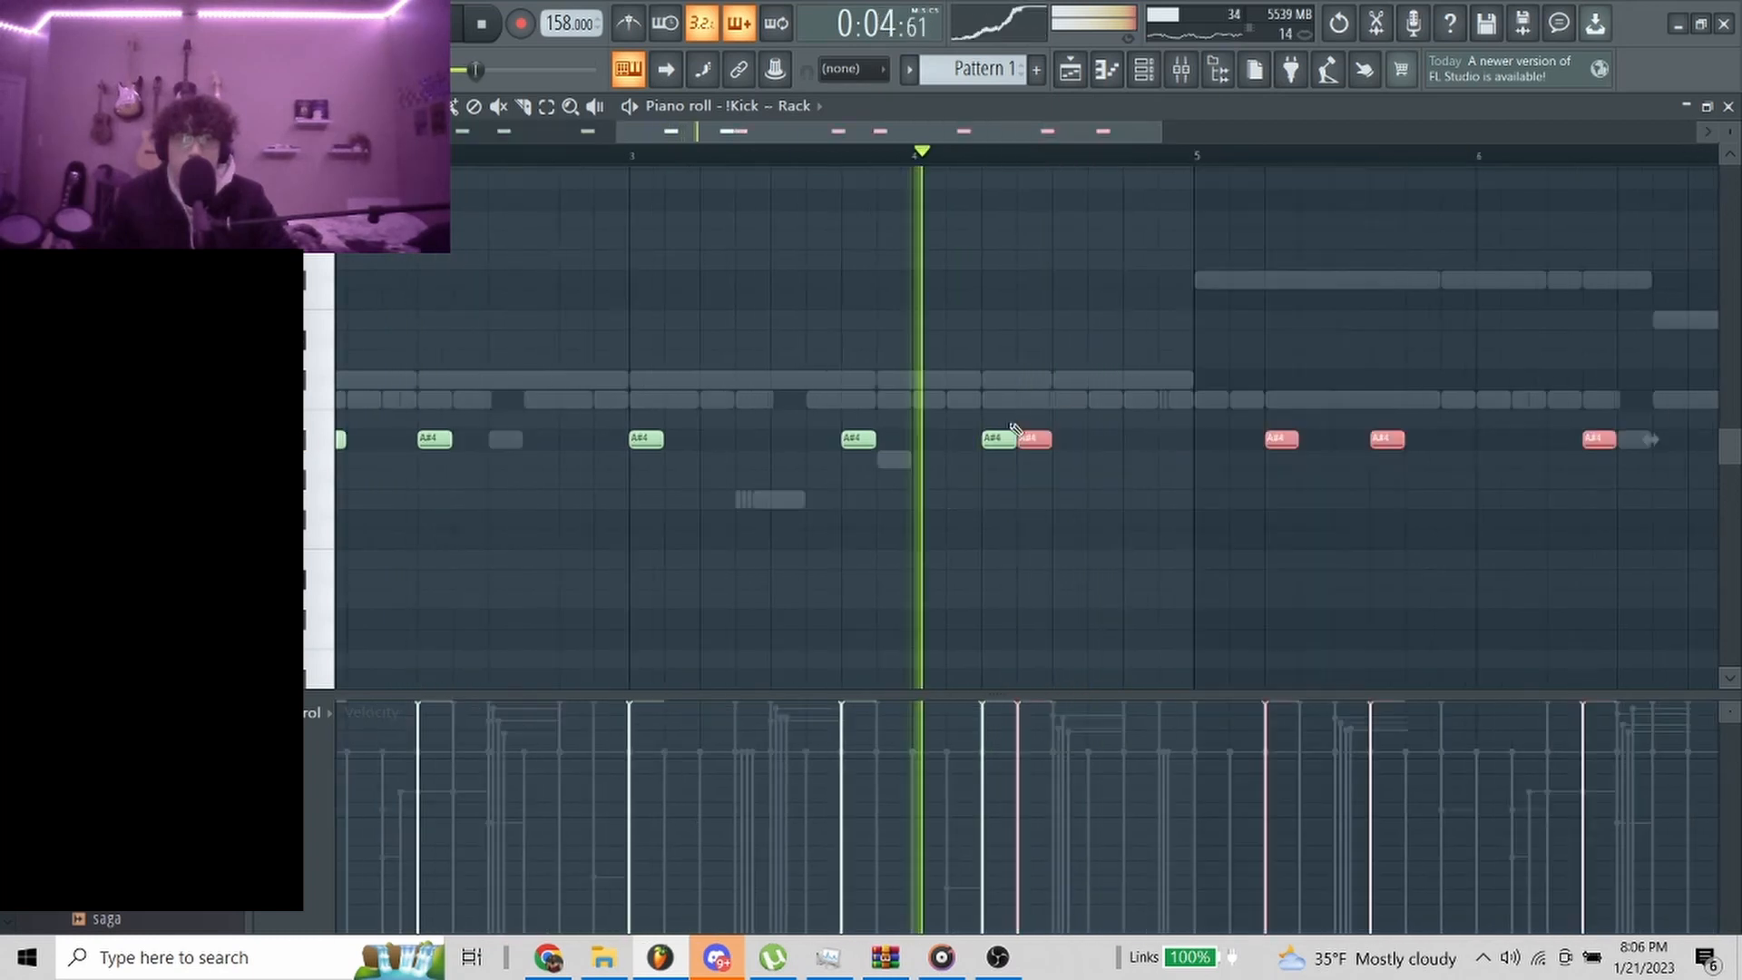
key(ctrl+z)
Shift bar 3's fourth-beat kick to its last half-beat and add A#4 kicks on bar 4's third beat and bar 5's start
scroll(578, 453, down, 1)
drag(517, 463, 528, 441)
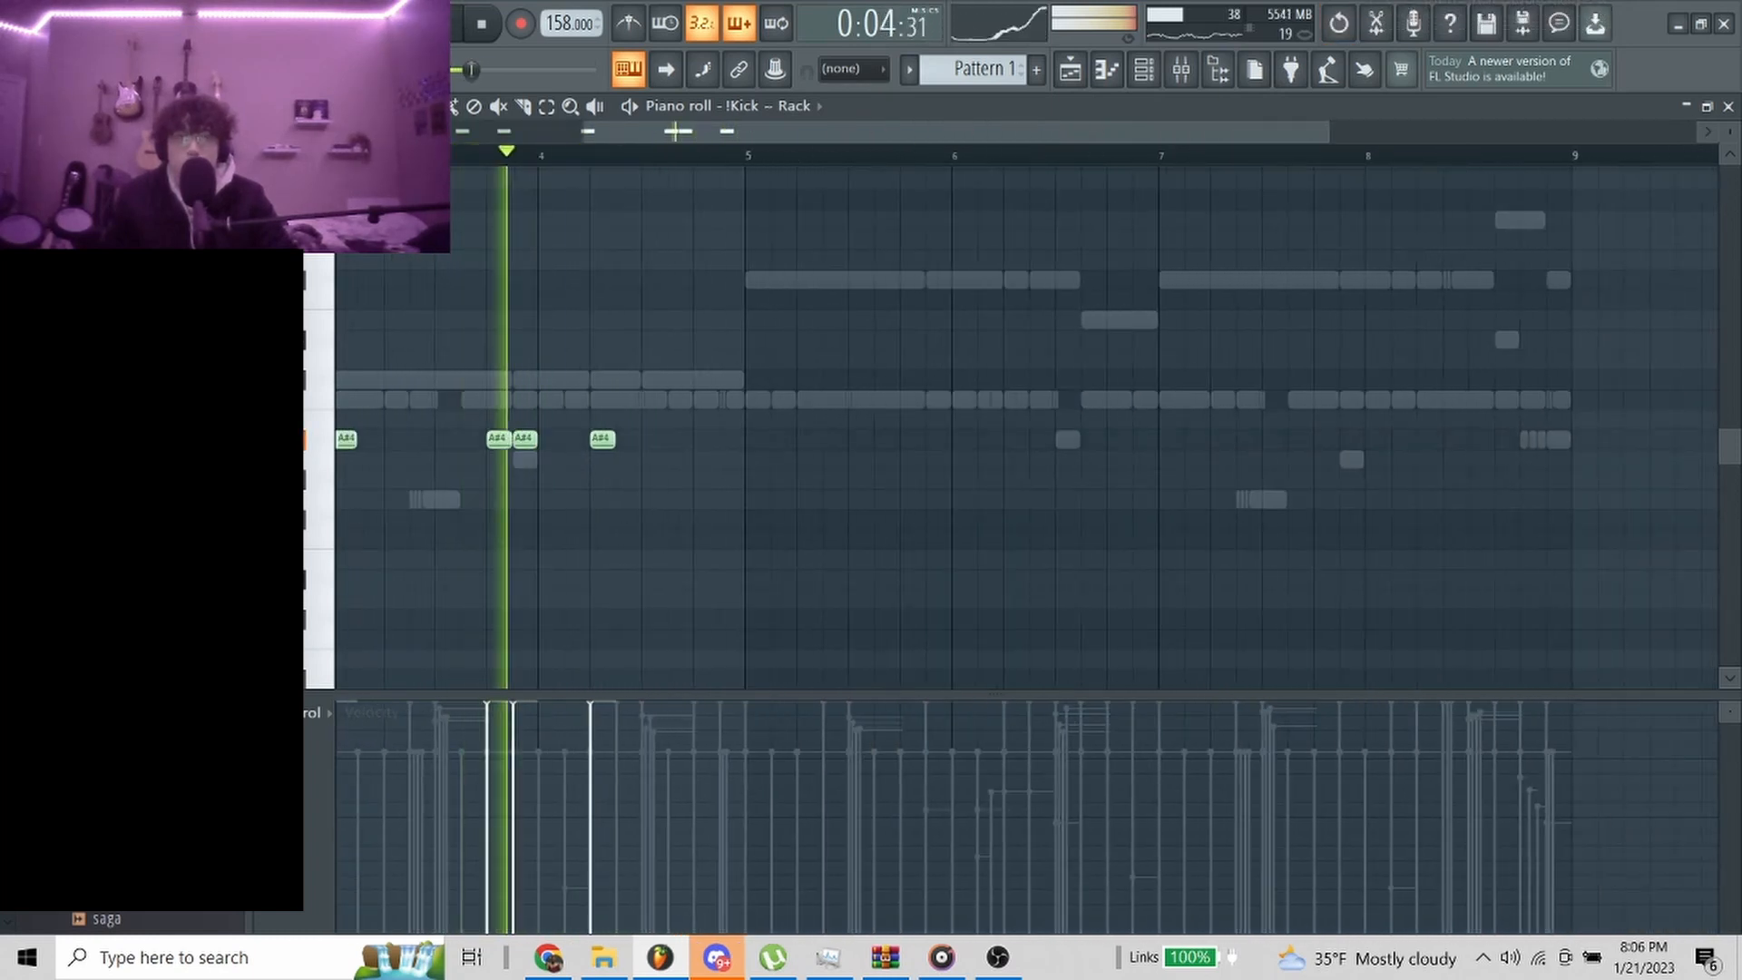
click(354, 156)
scroll(379, 337, up, 2)
click(917, 440)
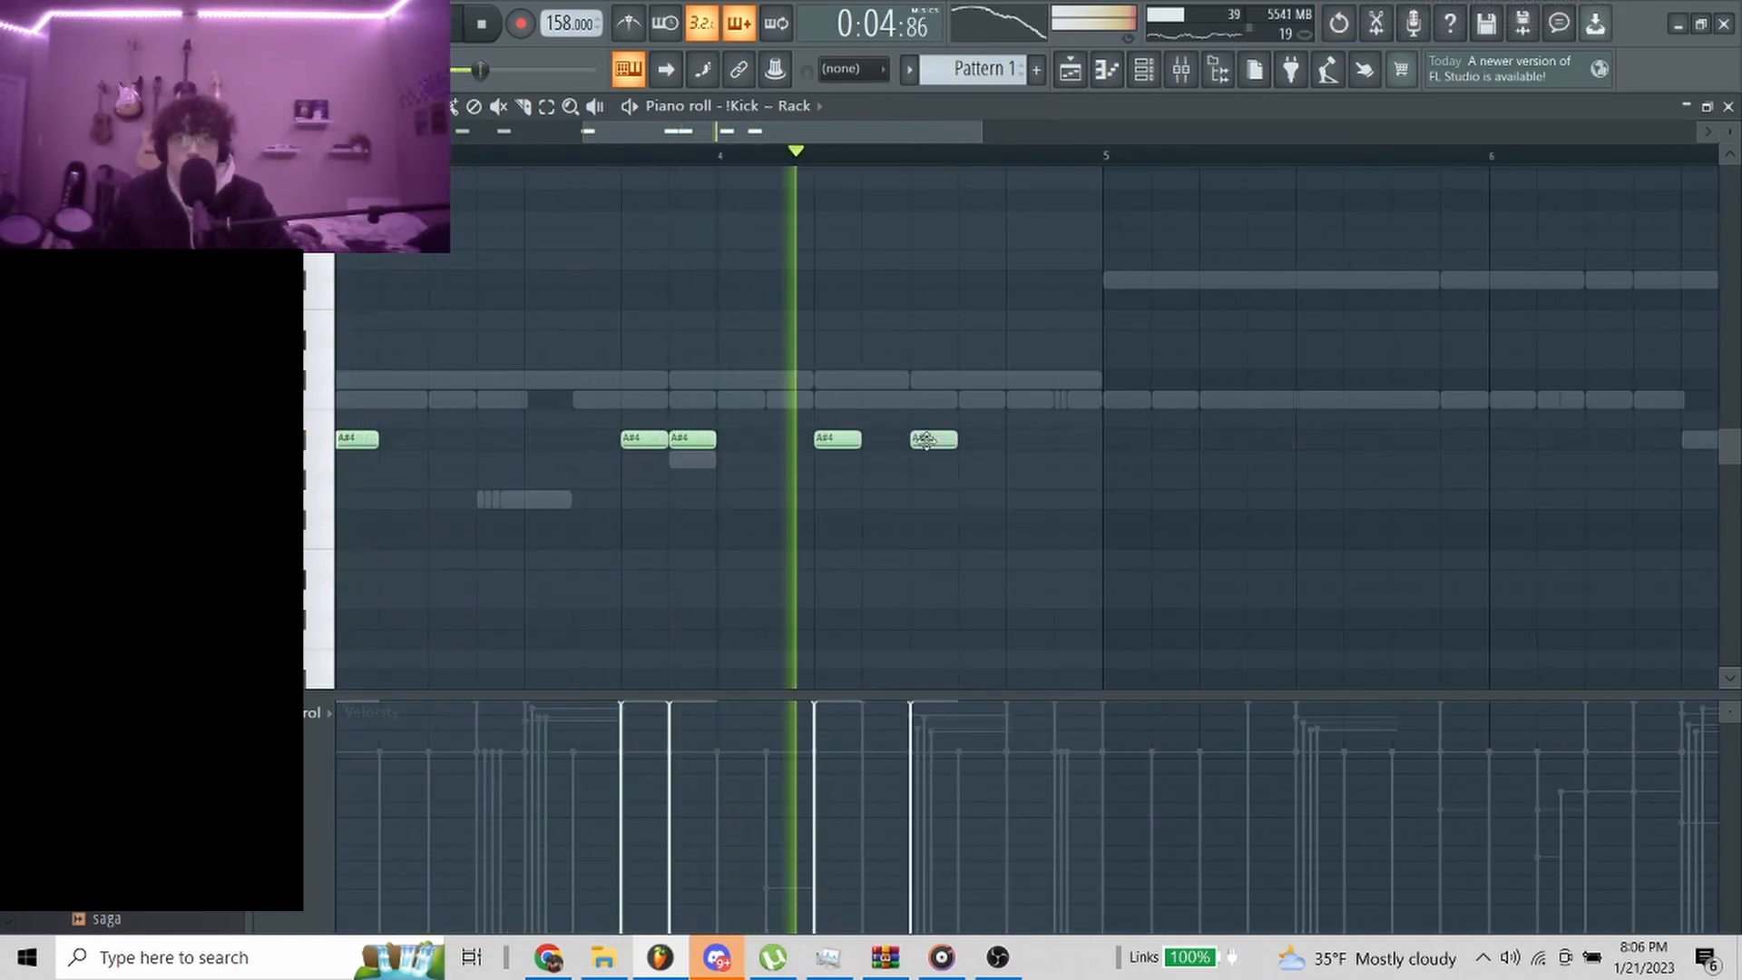
right_click(646, 439)
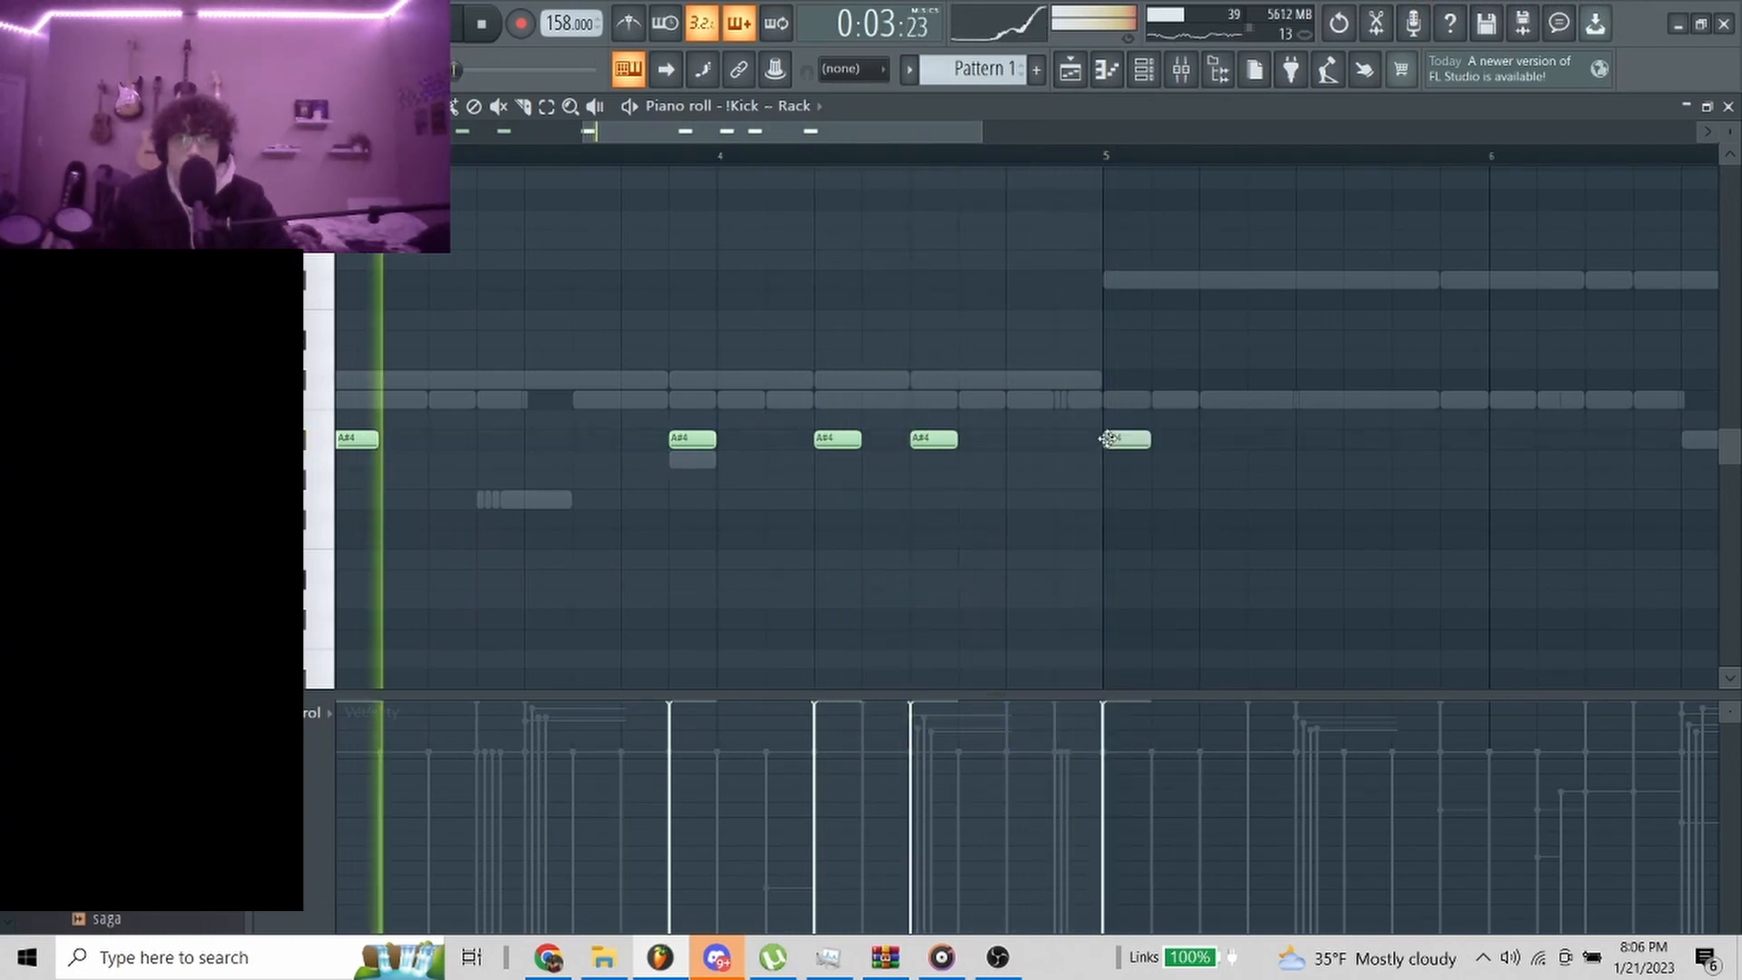
Erase the kick on bar 4's third beat and add A#4 kicks on bar 5's last half-beat, bar 6's second beat and bar 7's start
scroll(798, 490, down, 2)
scroll(828, 497, up, 2)
right_click(907, 444)
scroll(905, 513, down, 2)
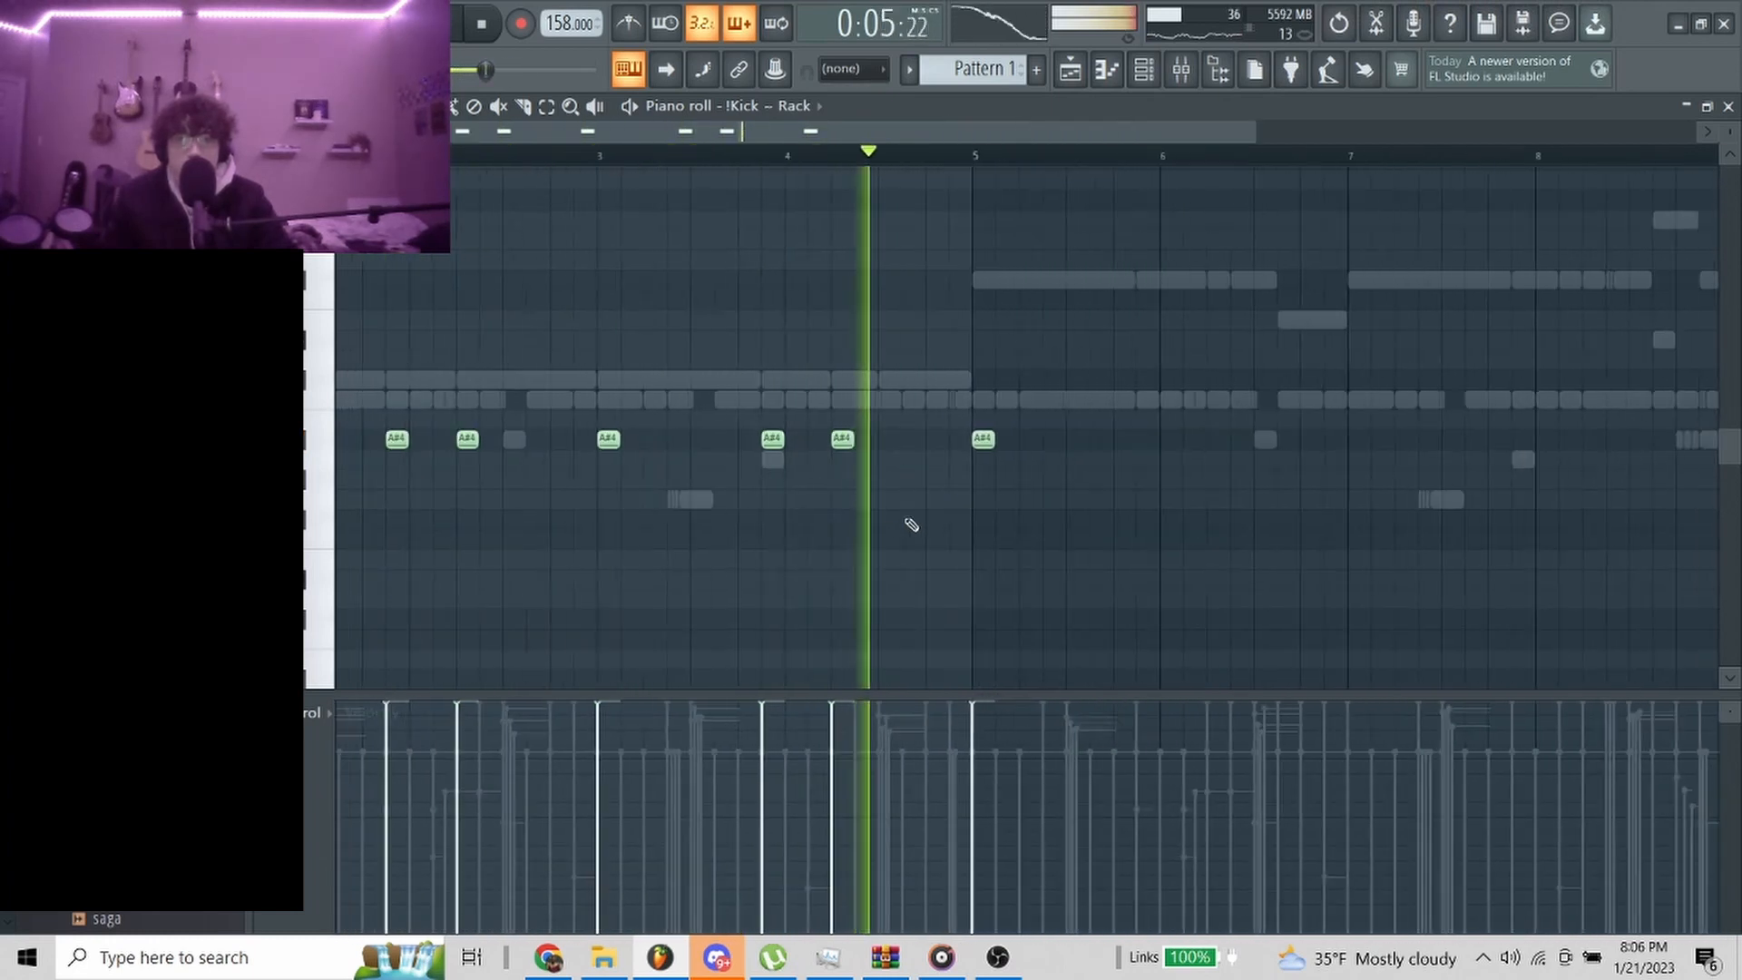
scroll(916, 522, up, 2)
click(1034, 440)
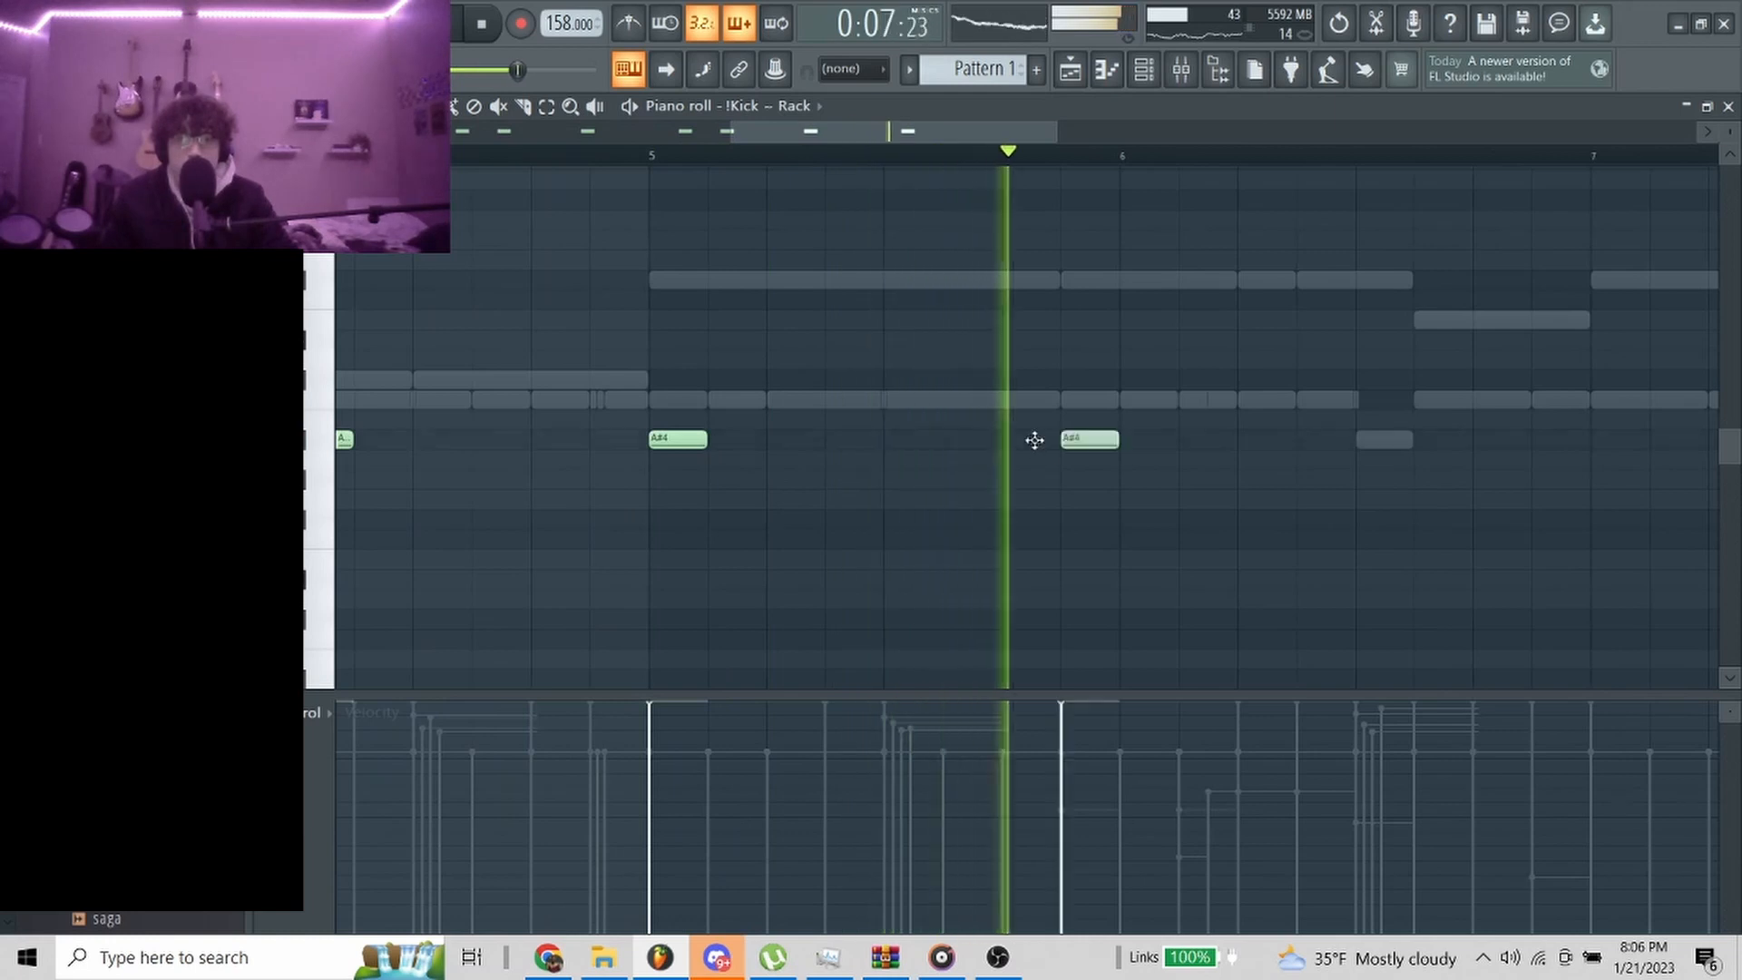
click(1238, 442)
click(1589, 442)
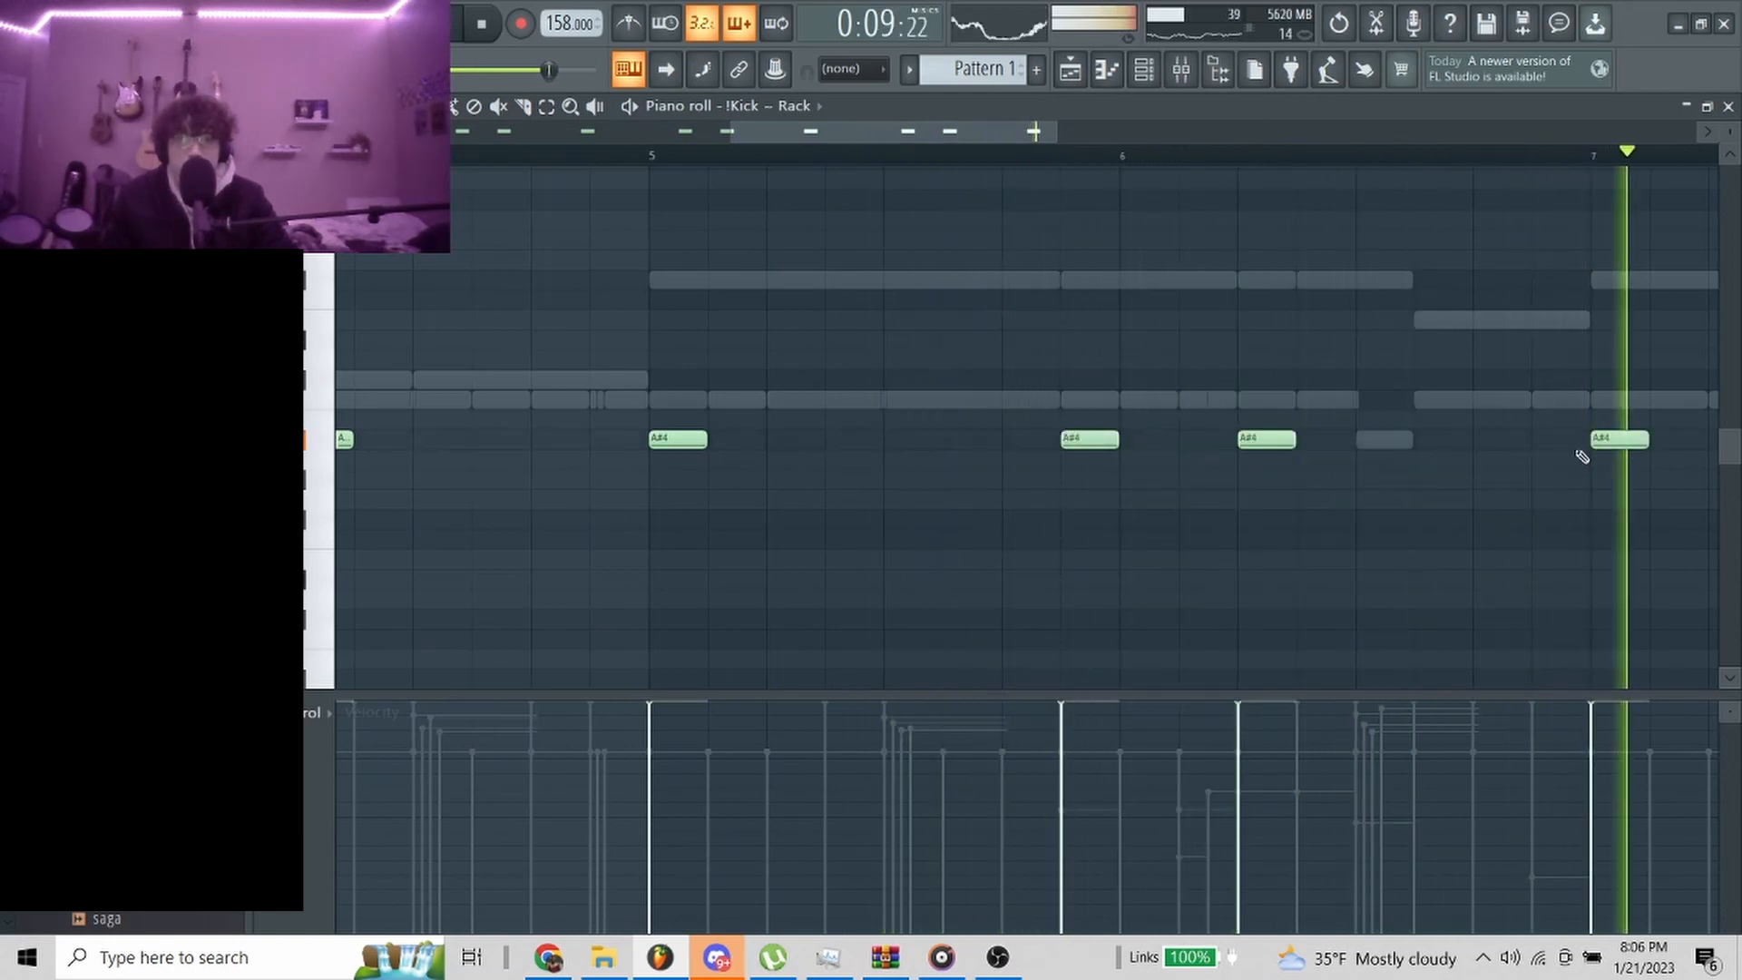
Transpose the kick notes from bar 5 onward up one semitone to B4
scroll(1159, 299, down, 2)
click(881, 154)
drag(845, 503, 1707, 329)
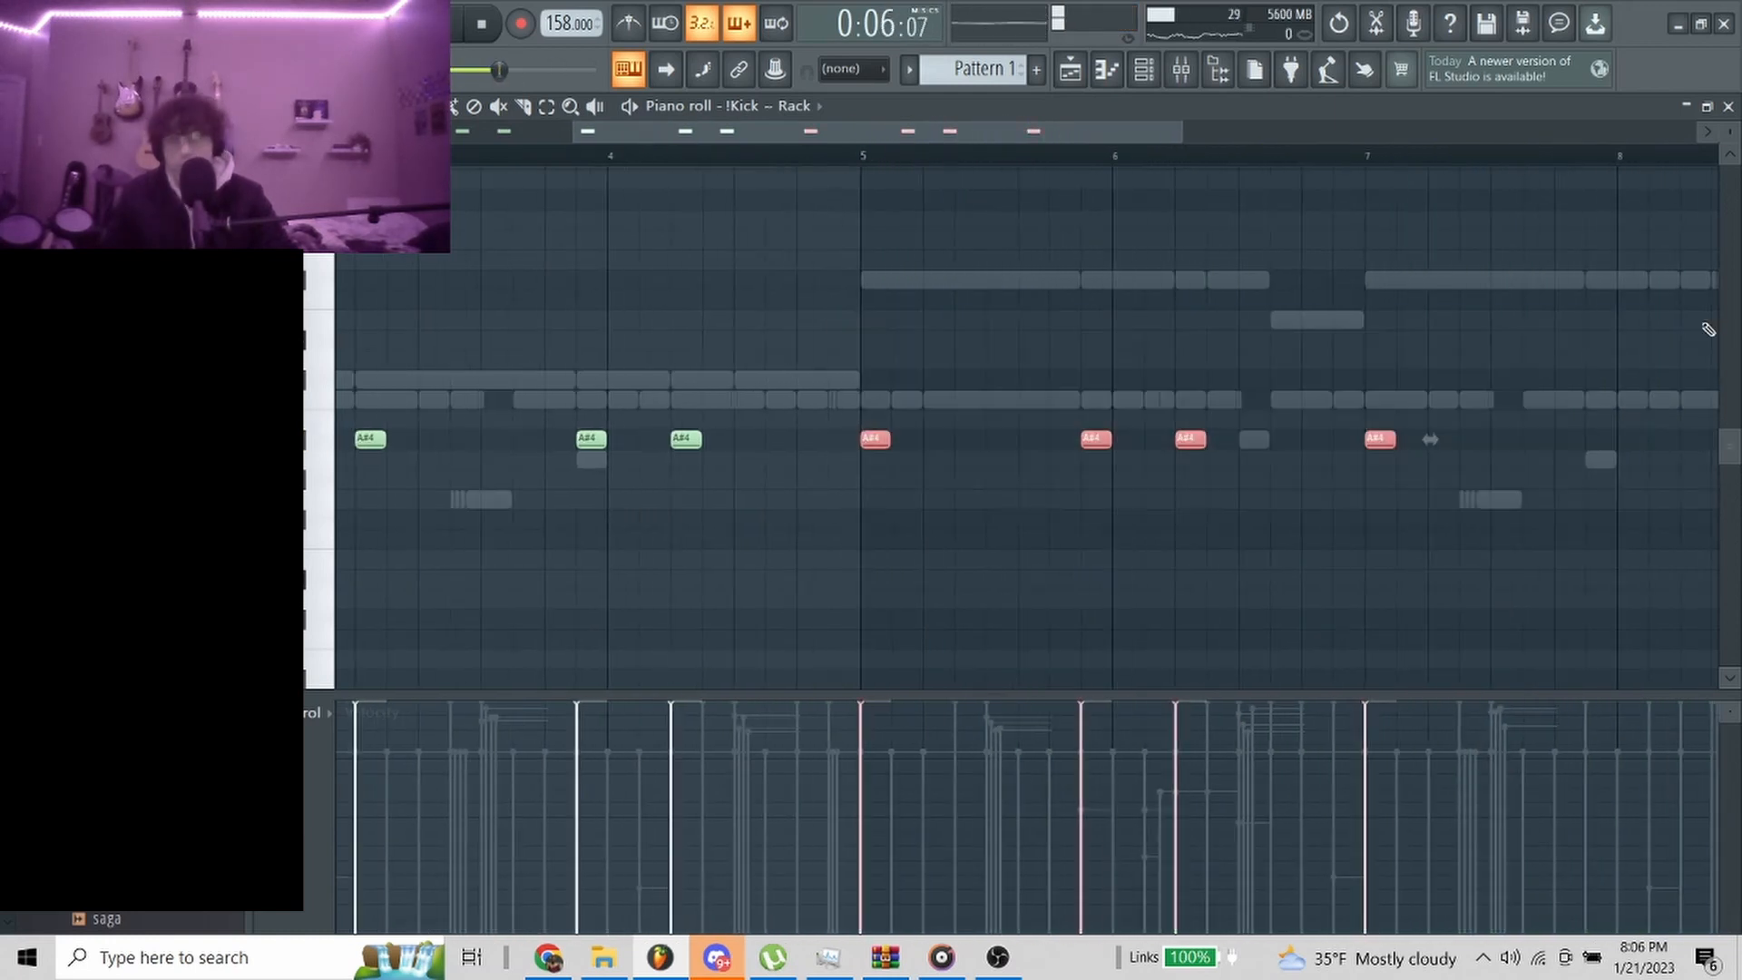
key(shift+Up)
key(ctrl+d)
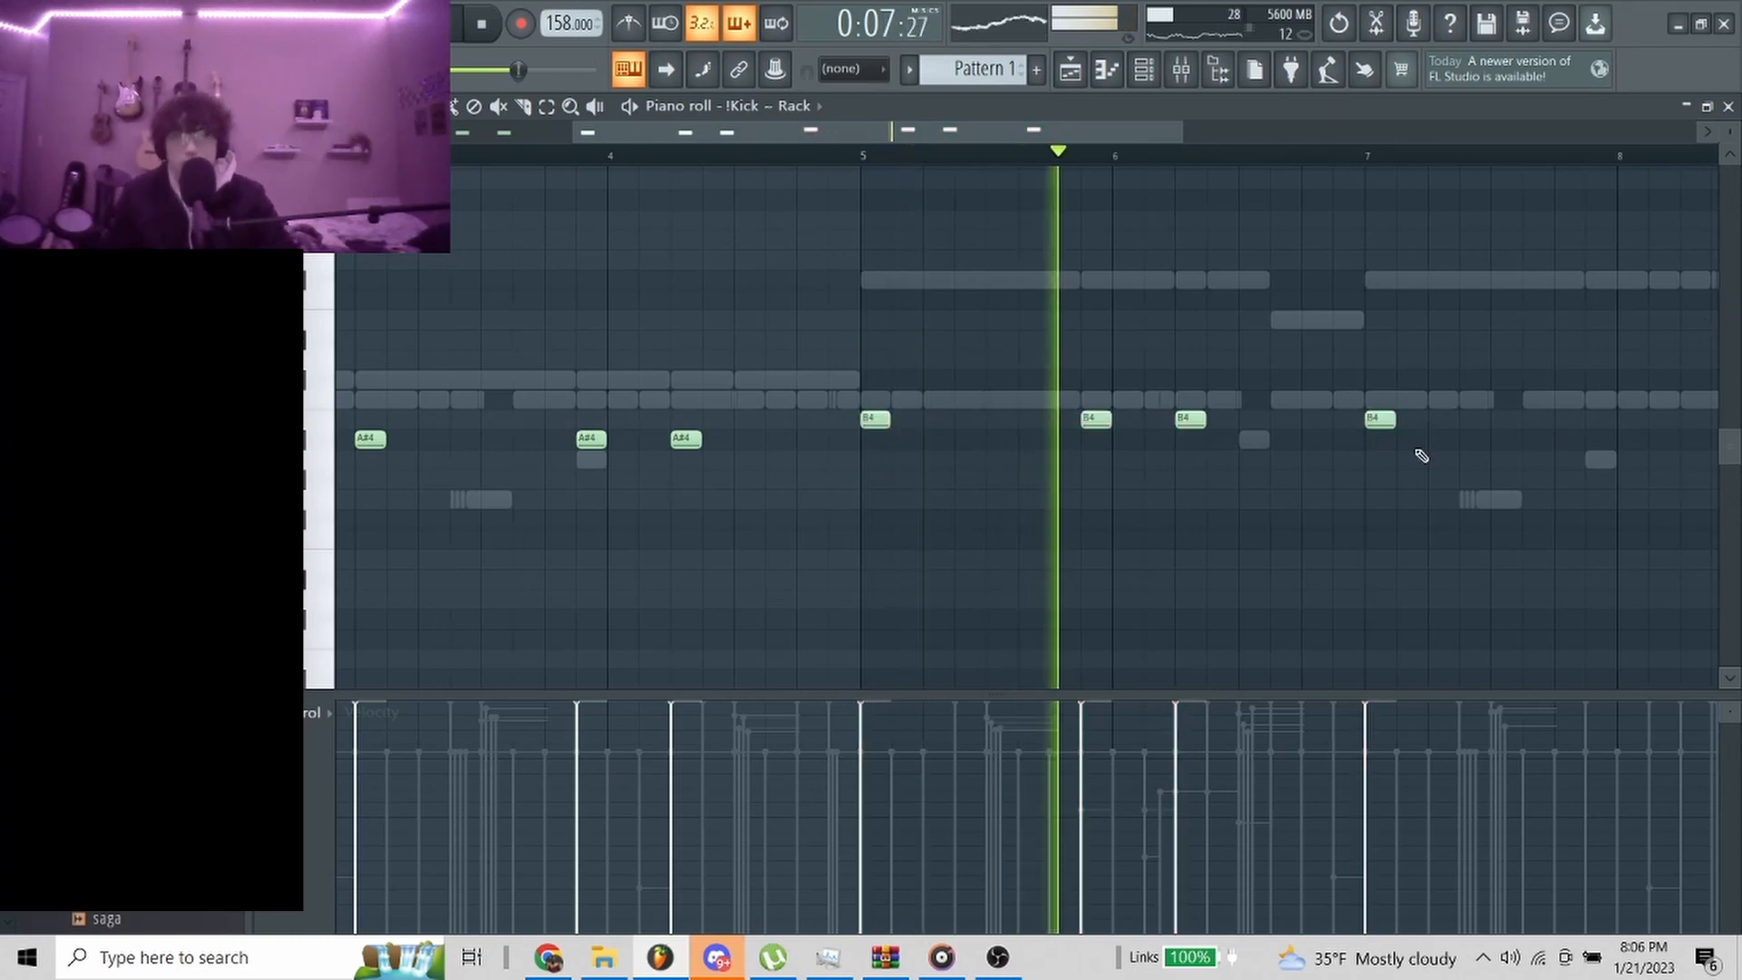
Add B4 kicks on bar 7's last half-beat and one and a half beats into bar 8
scroll(1494, 451, down, 1)
scroll(1346, 475, up, 3)
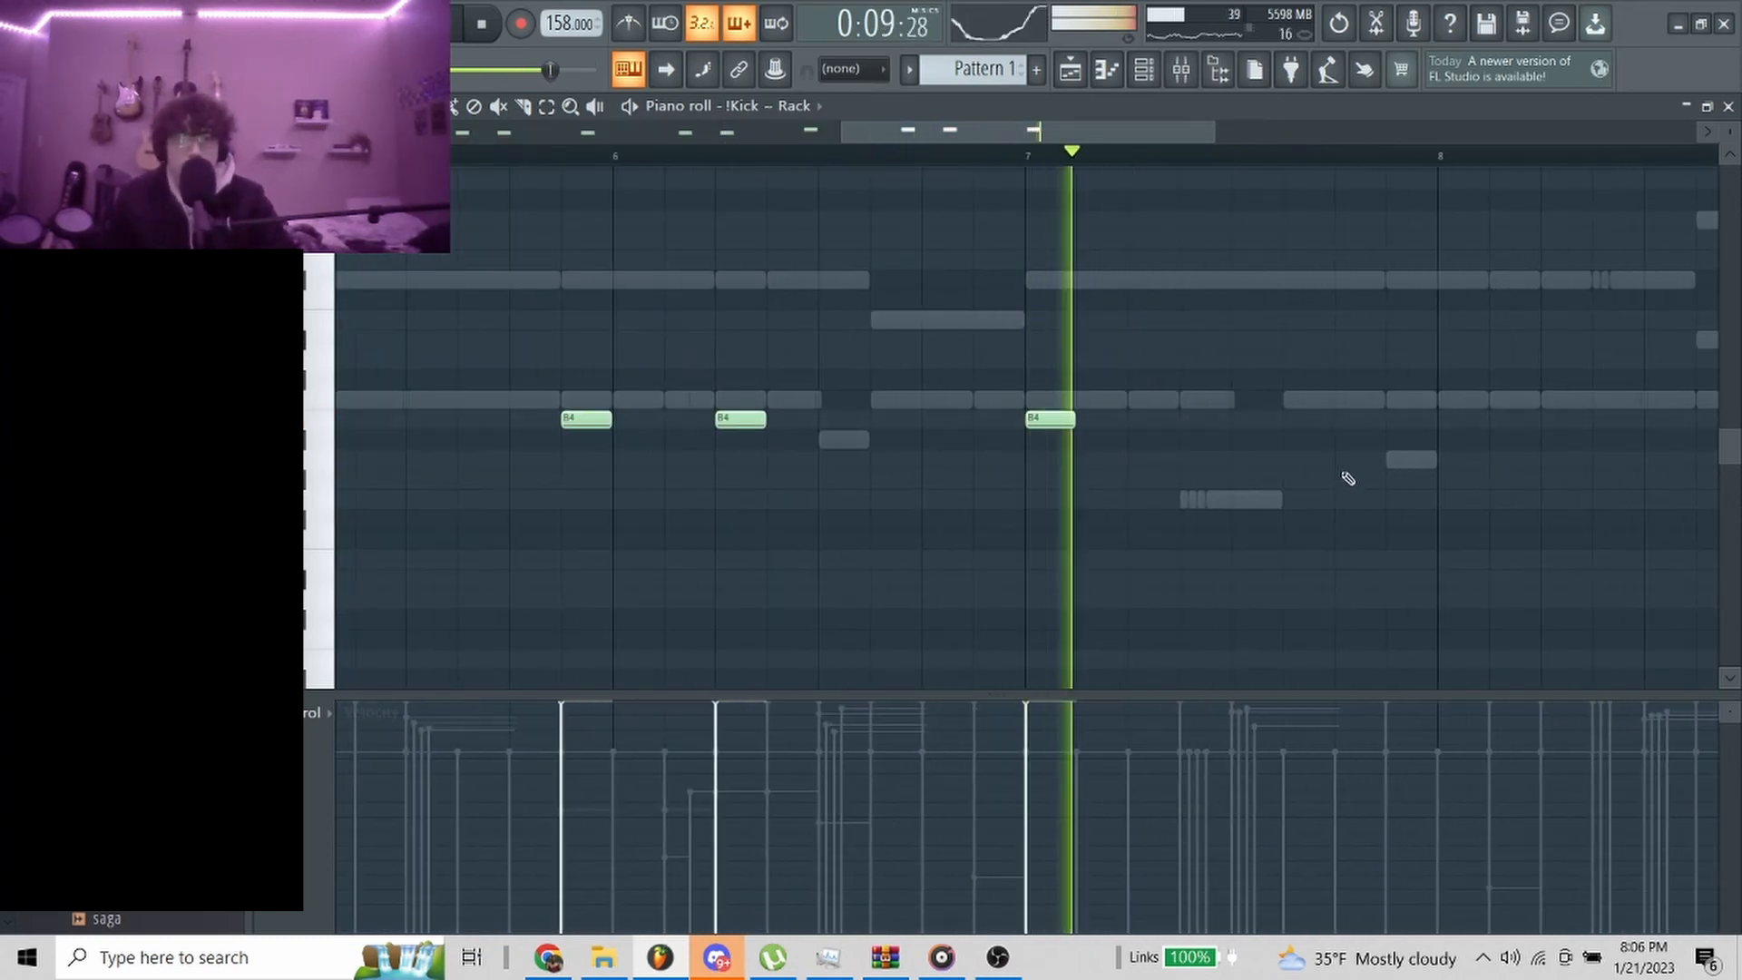
click(1388, 419)
click(1579, 419)
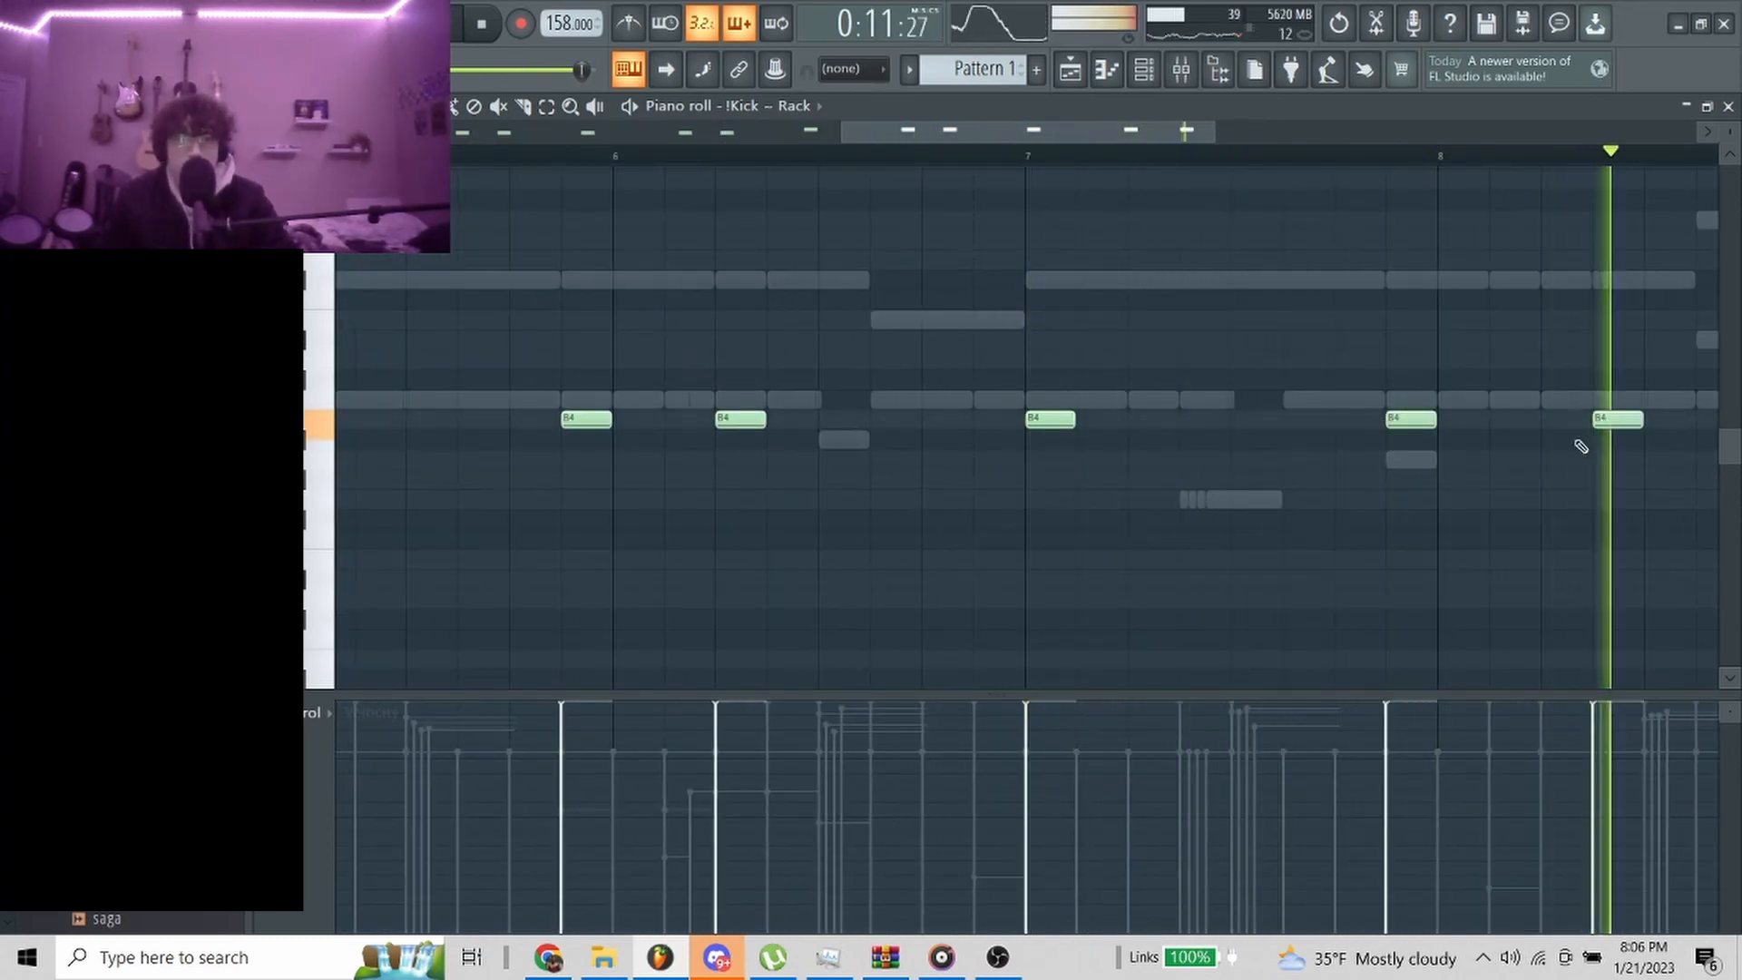
scroll(1576, 419, down, 2)
scroll(1573, 420, up, 2)
scroll(1543, 427, down, 5)
Try erasing the B4 kick in bar 8 and undo the erasure
right_click(1526, 421)
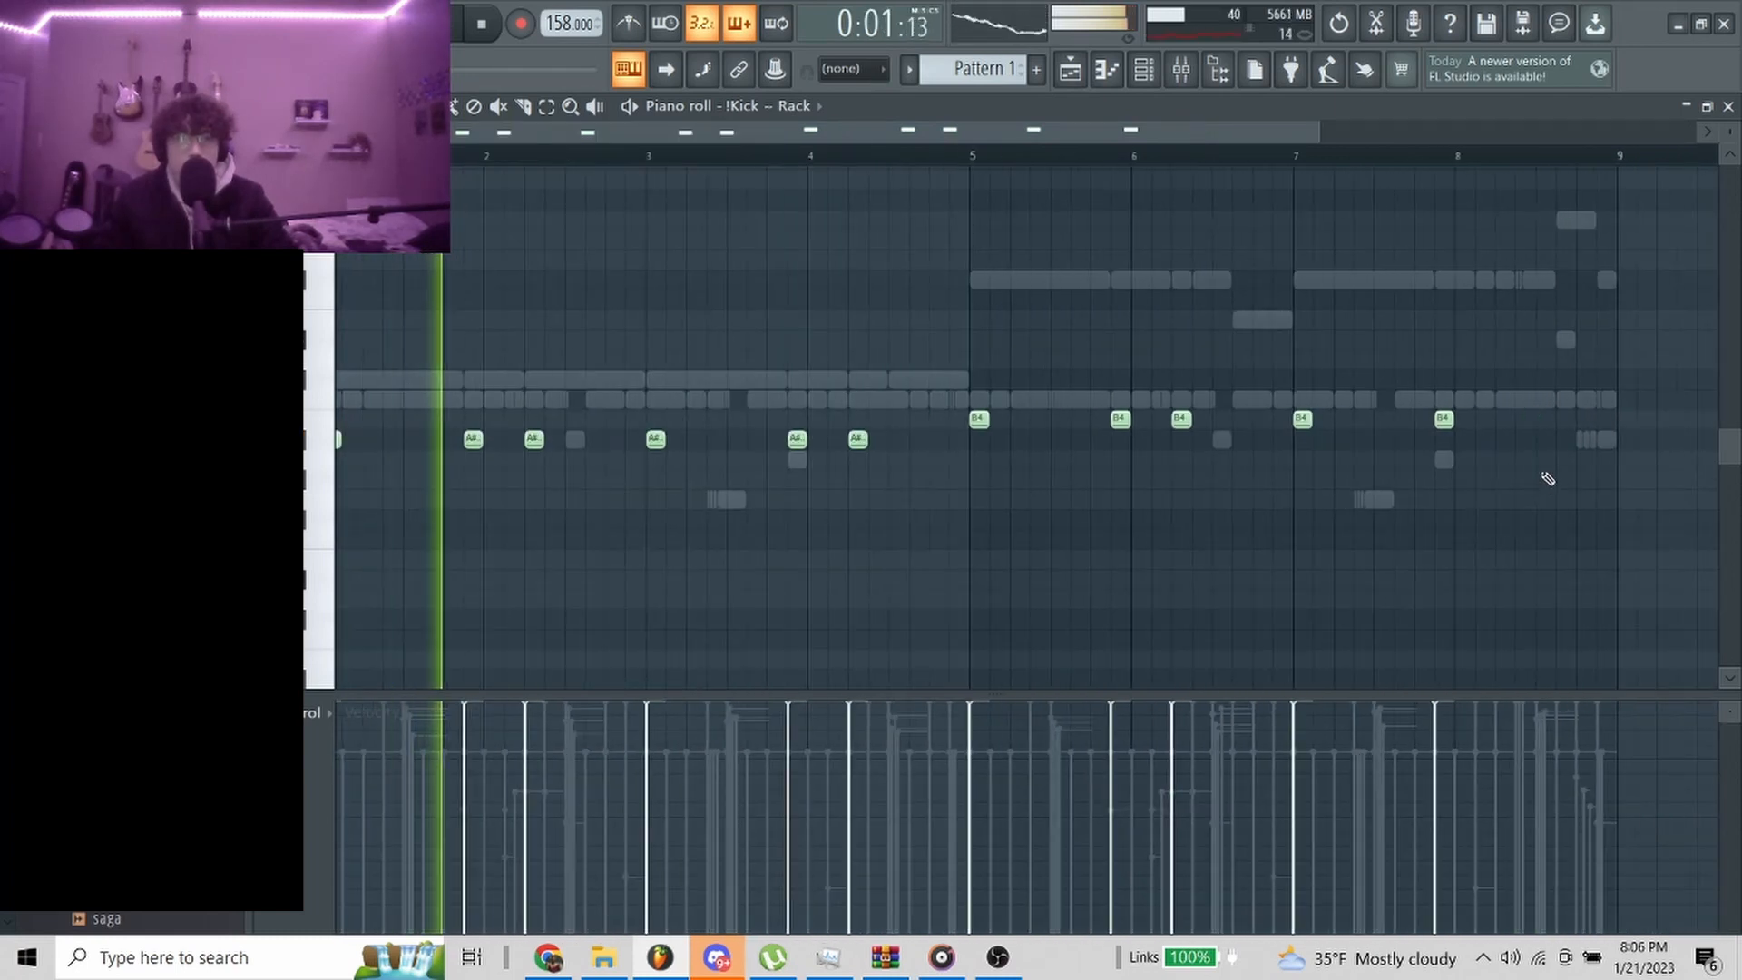
key(ctrl+z)
scroll(1550, 463, up, 4)
scroll(1551, 458, down, 4)
Add the fav sample as a new channel below blurred, trigger it on the first step and play the pattern
key(Escape)
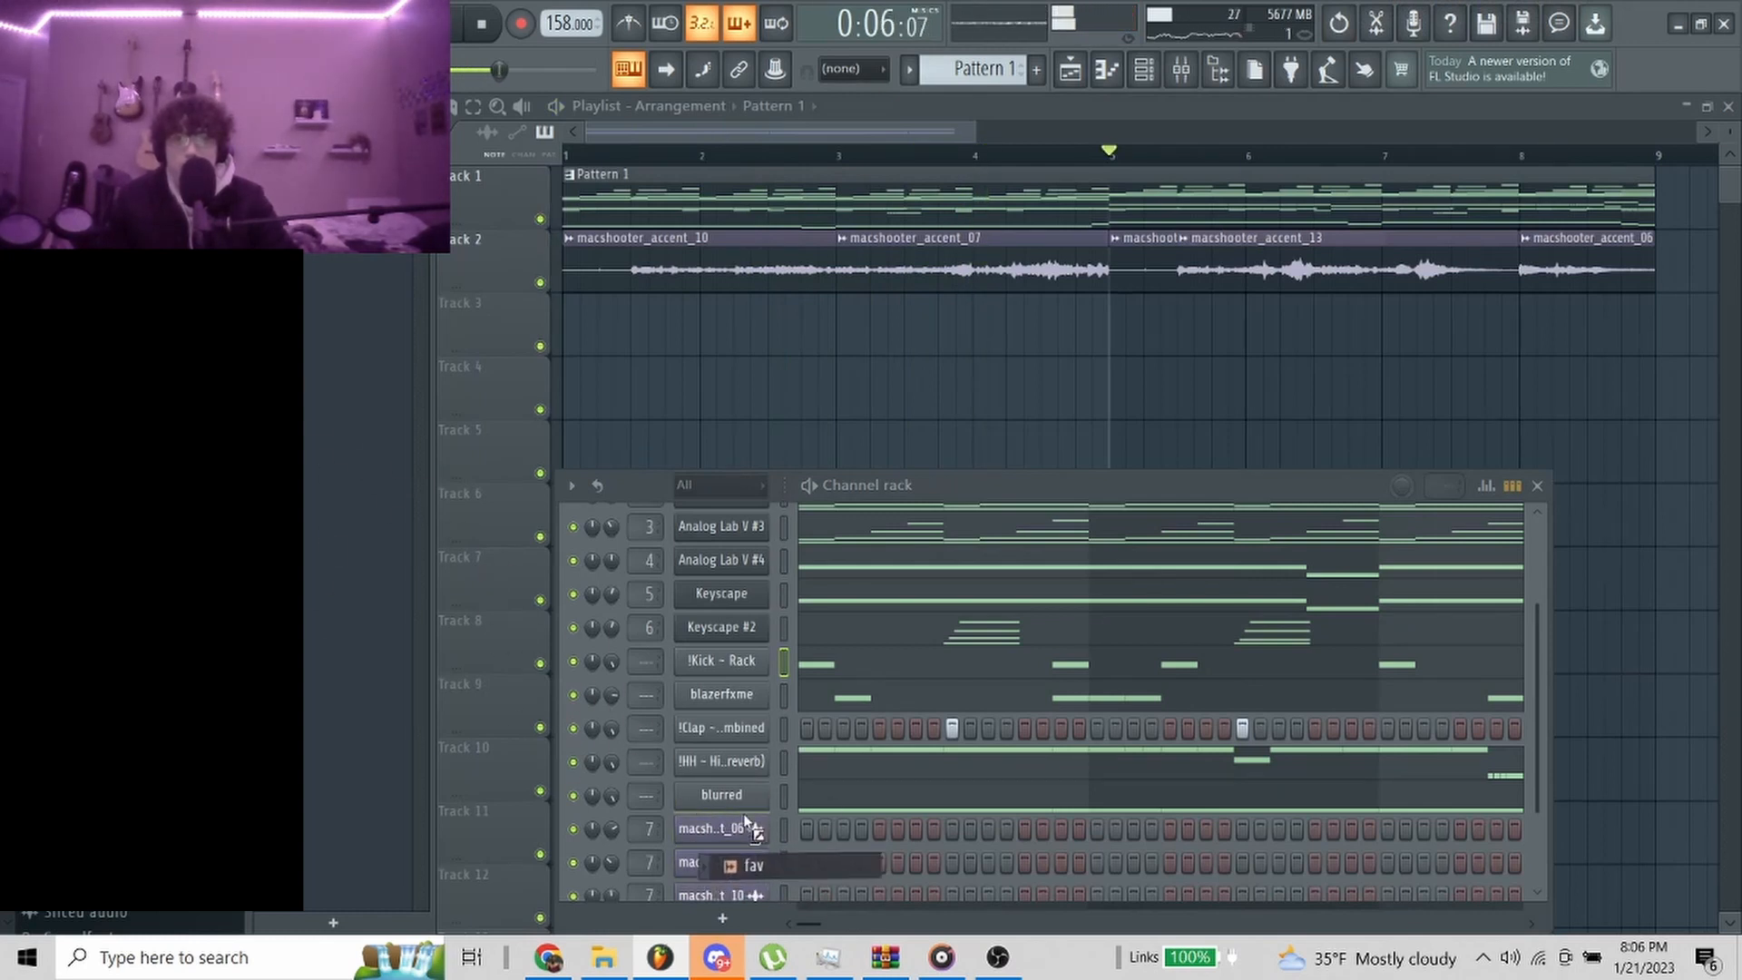
key(space)
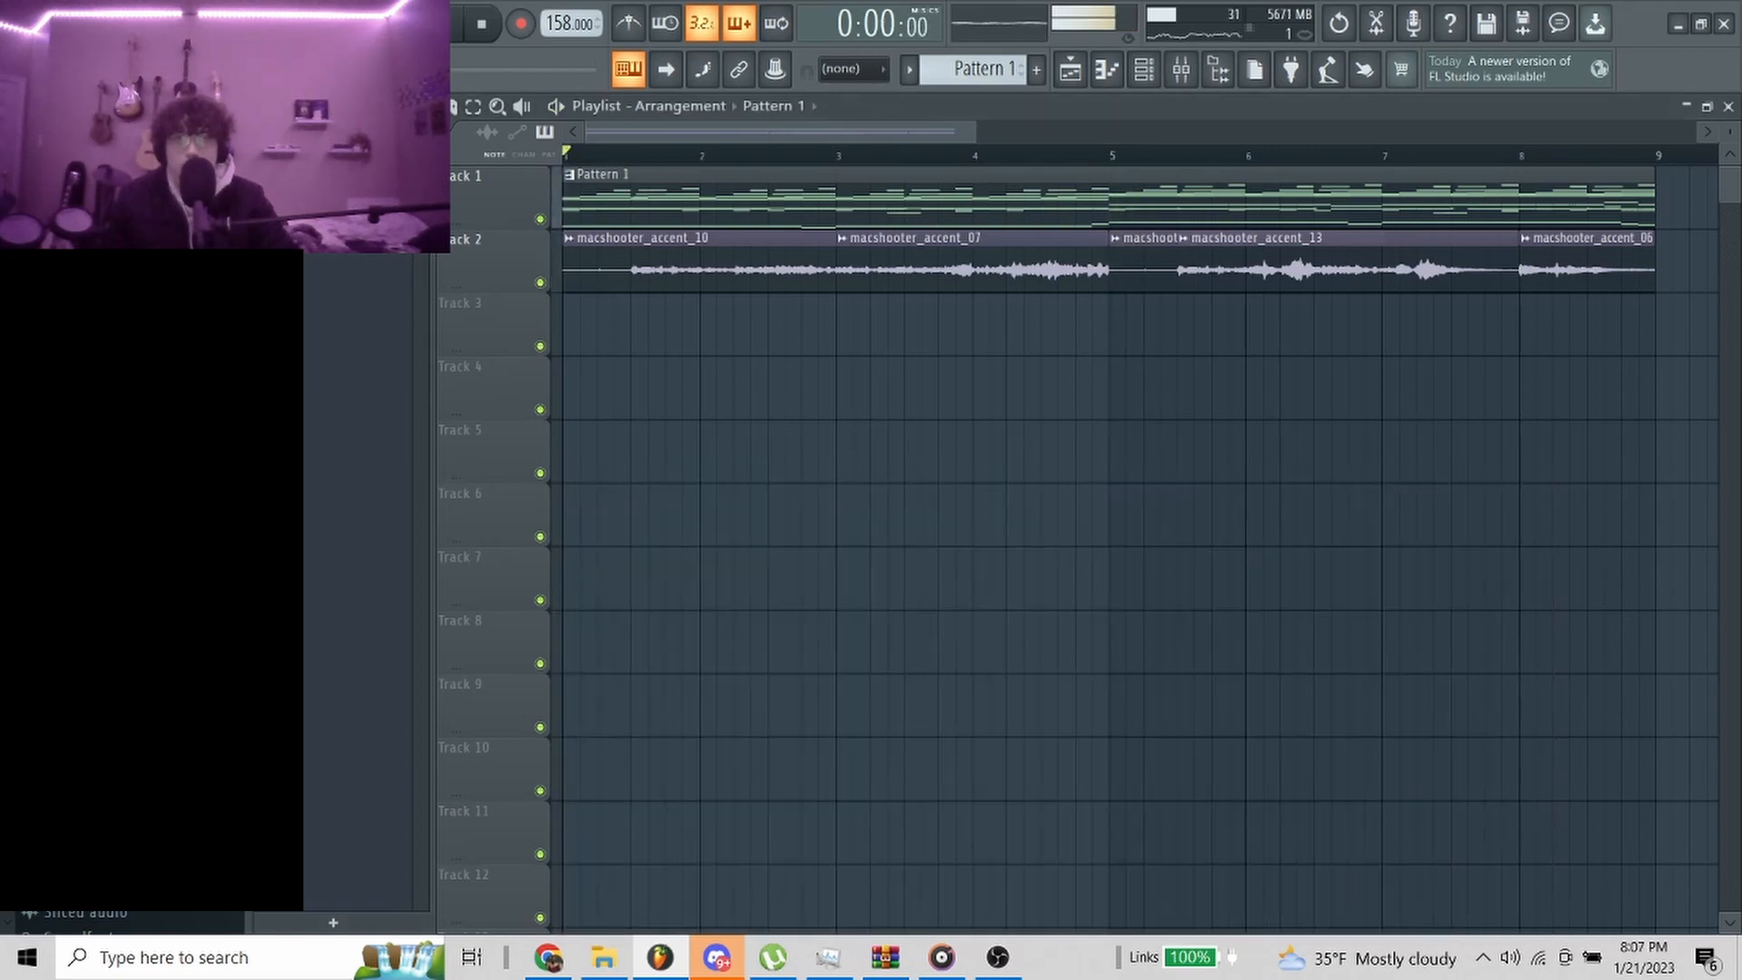
key(space)
click(1145, 73)
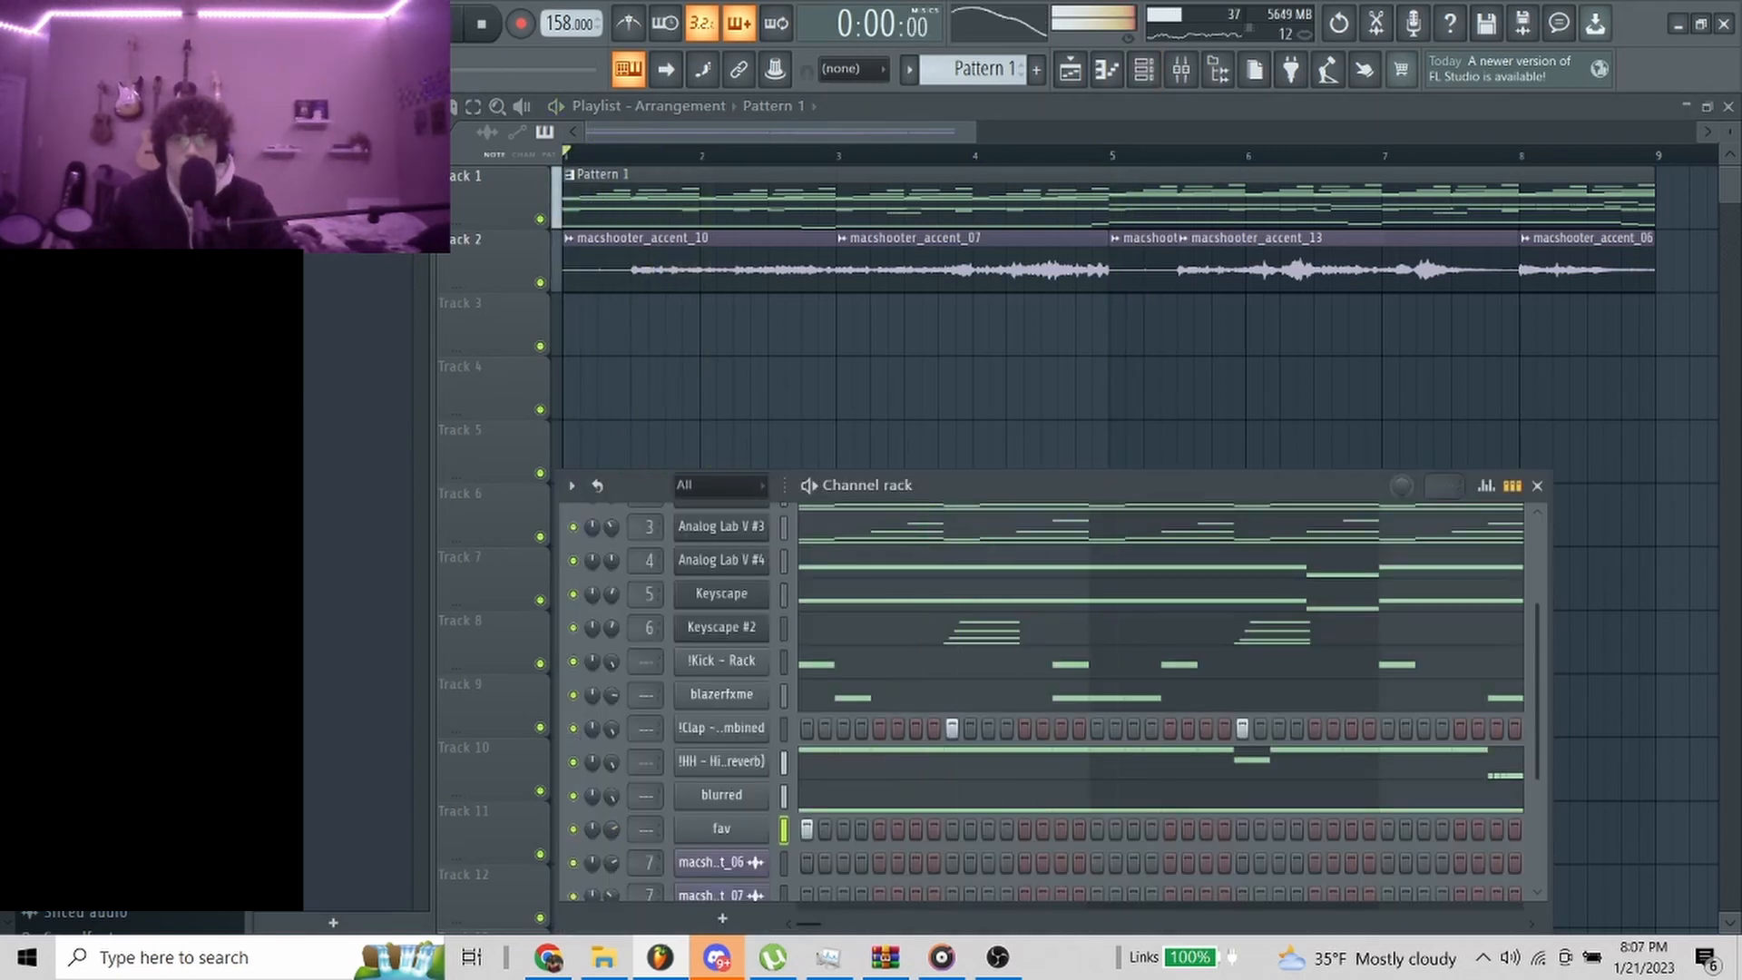
key(space)
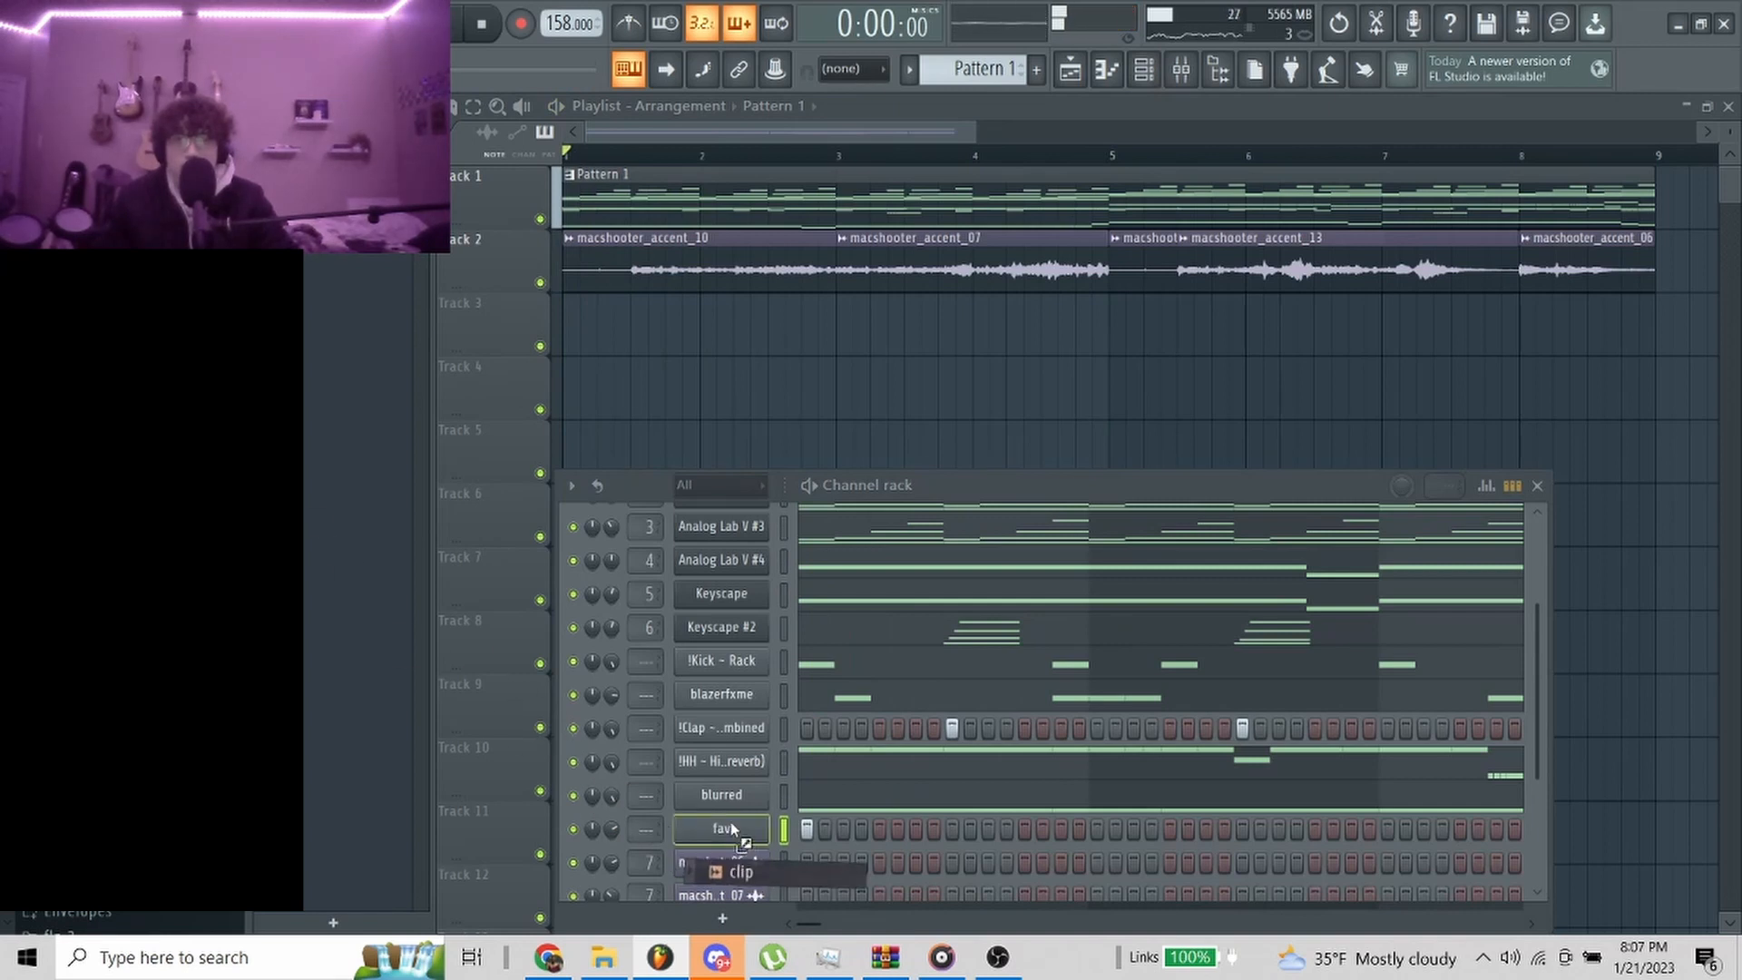
Add the clip sample as a channel with hits on steps 5 and 21 and view its sampler settings
drag(805, 814, 807, 826)
click(880, 829)
key(space)
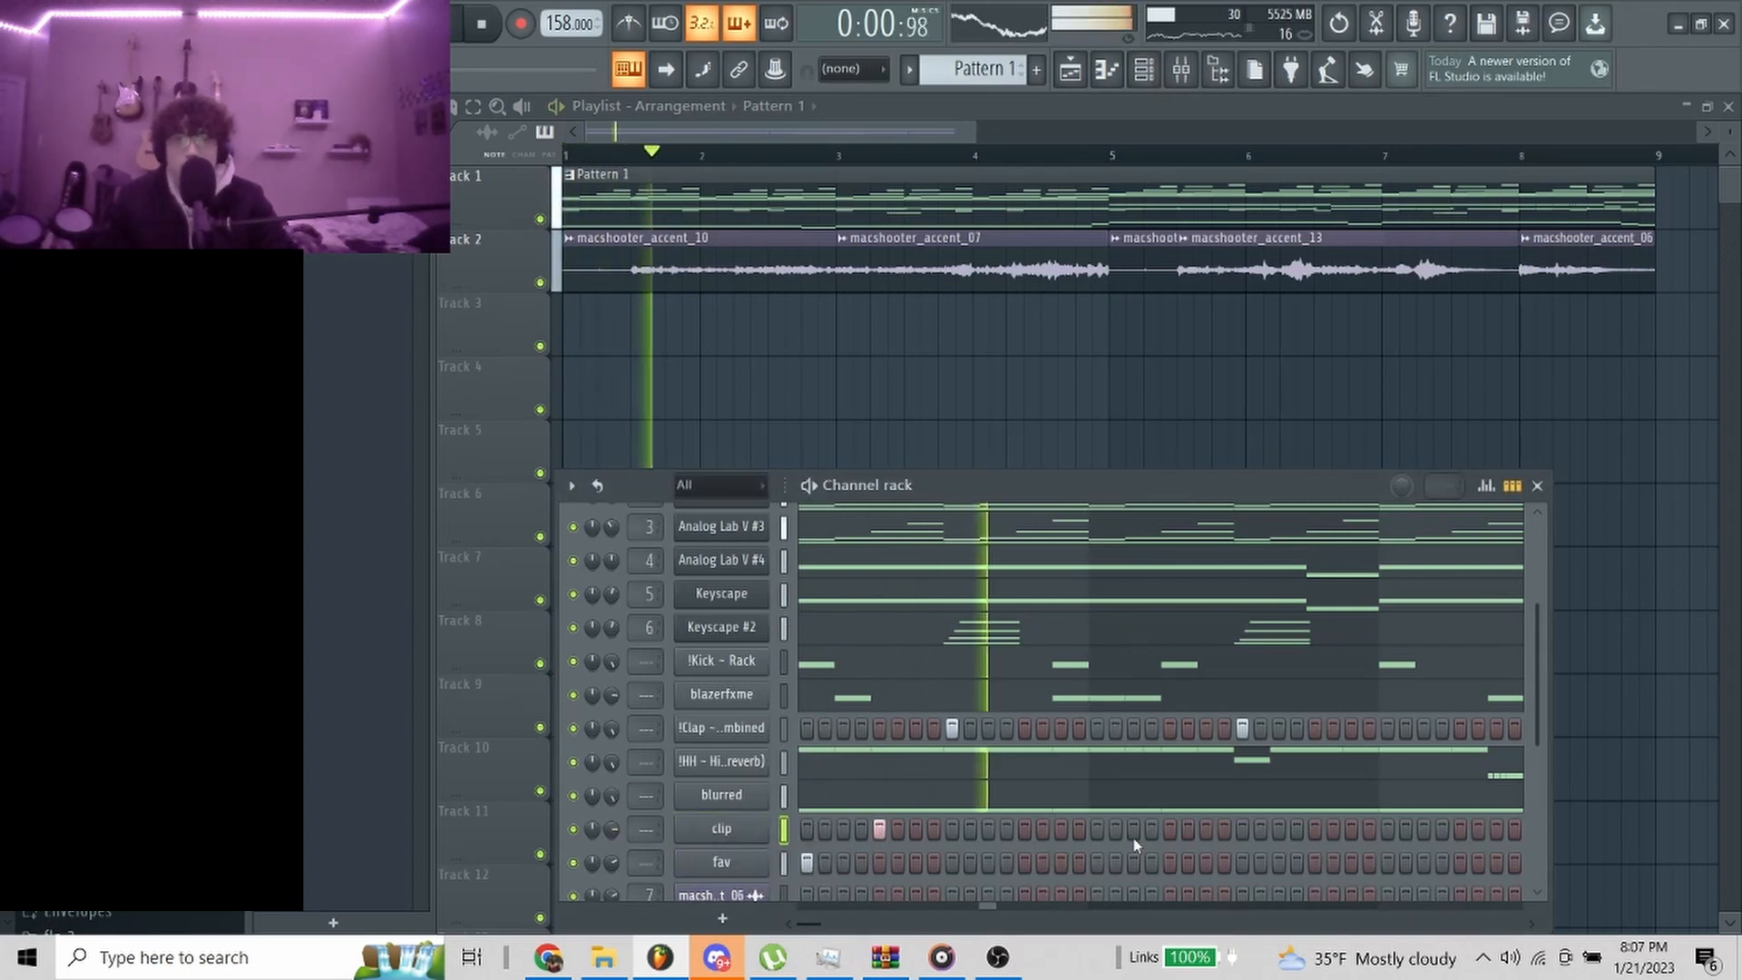
click(1170, 828)
click(722, 828)
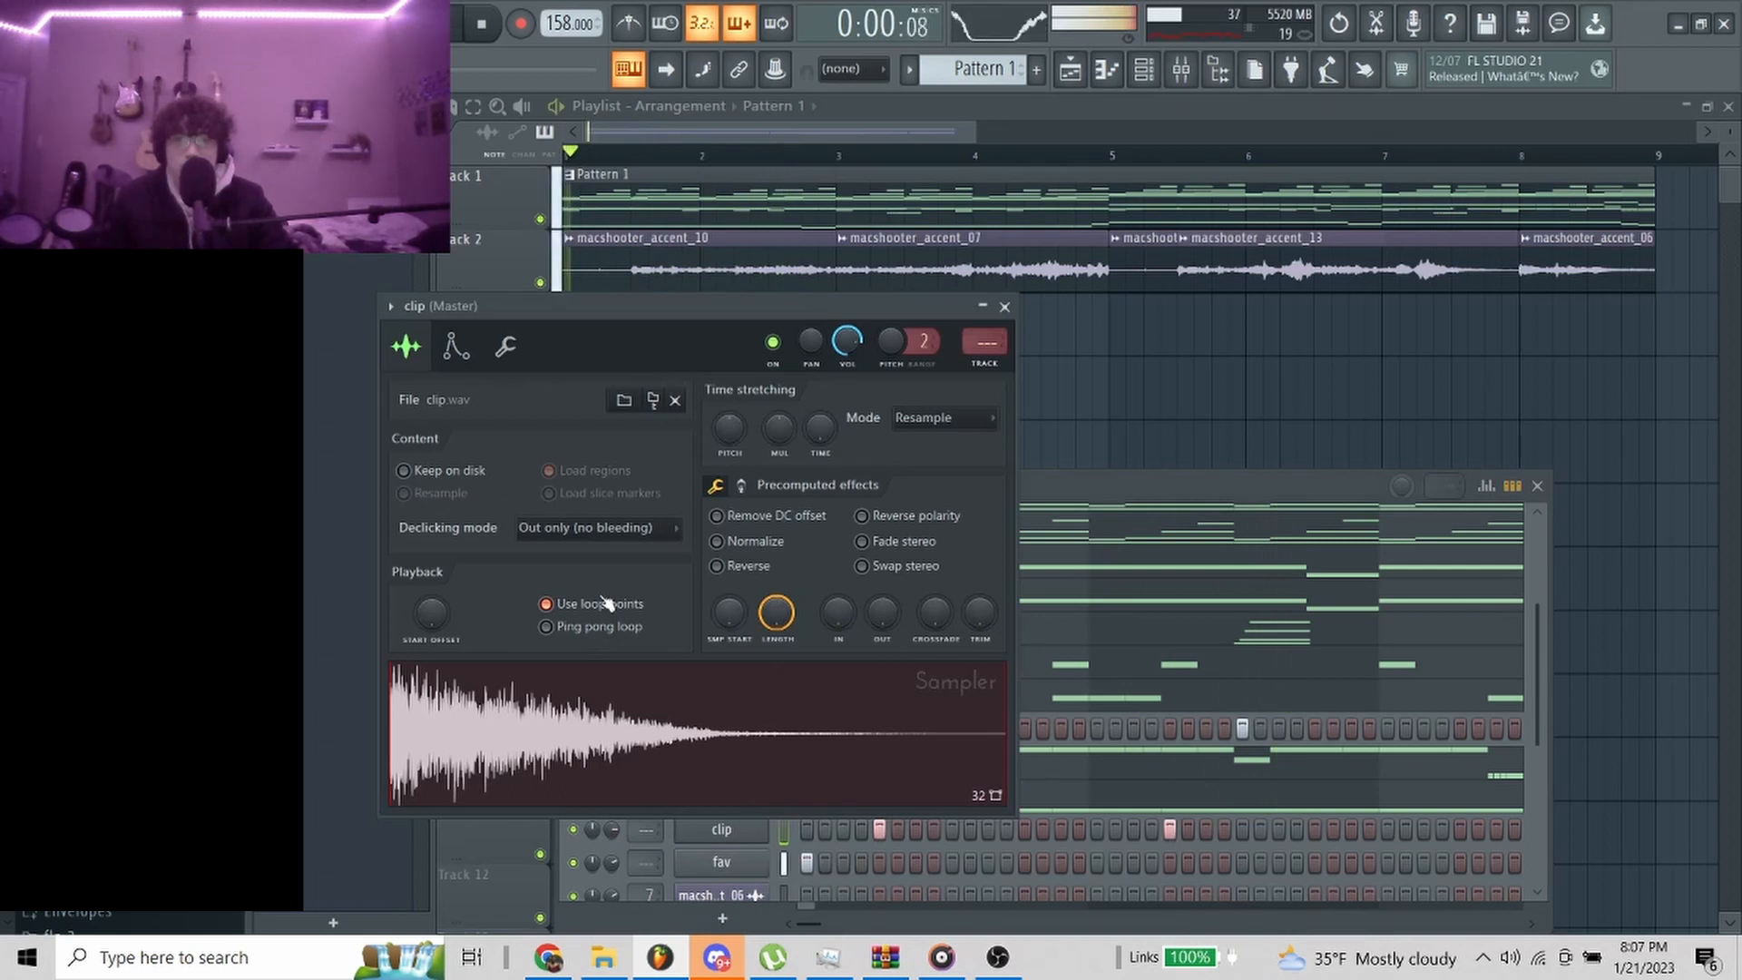
click(694, 830)
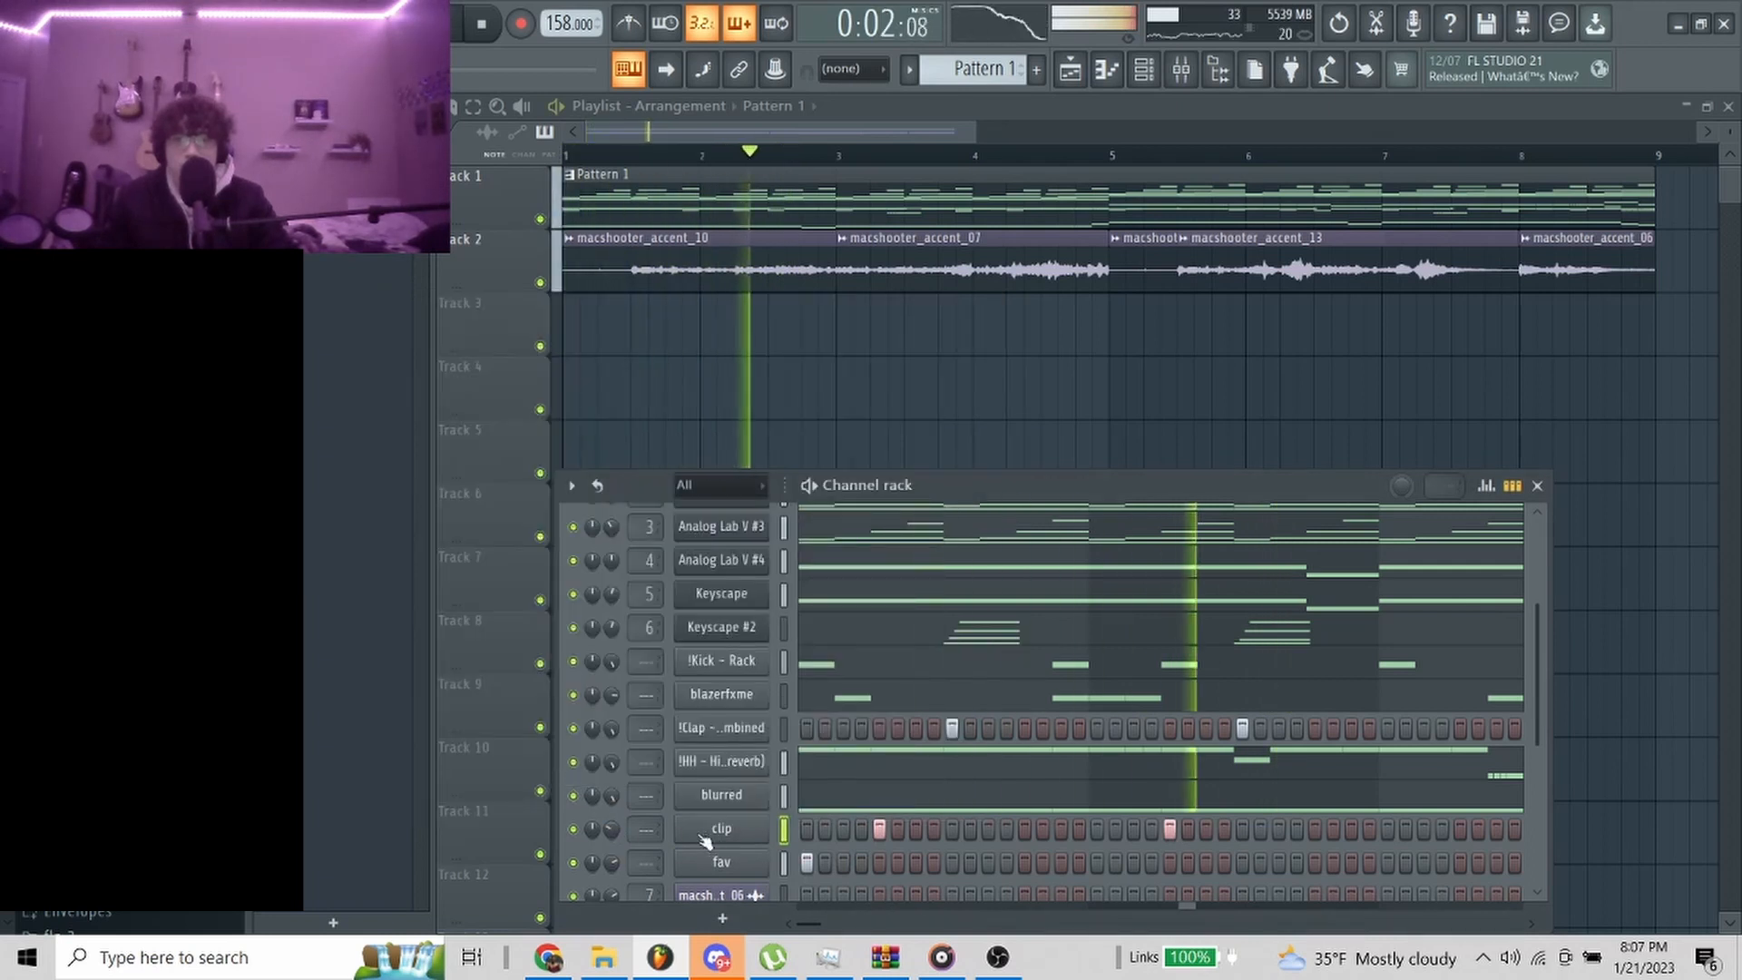
Duplicate the clip hits in the piano roll until they fill all eight bars
right_click(751, 838)
click(817, 629)
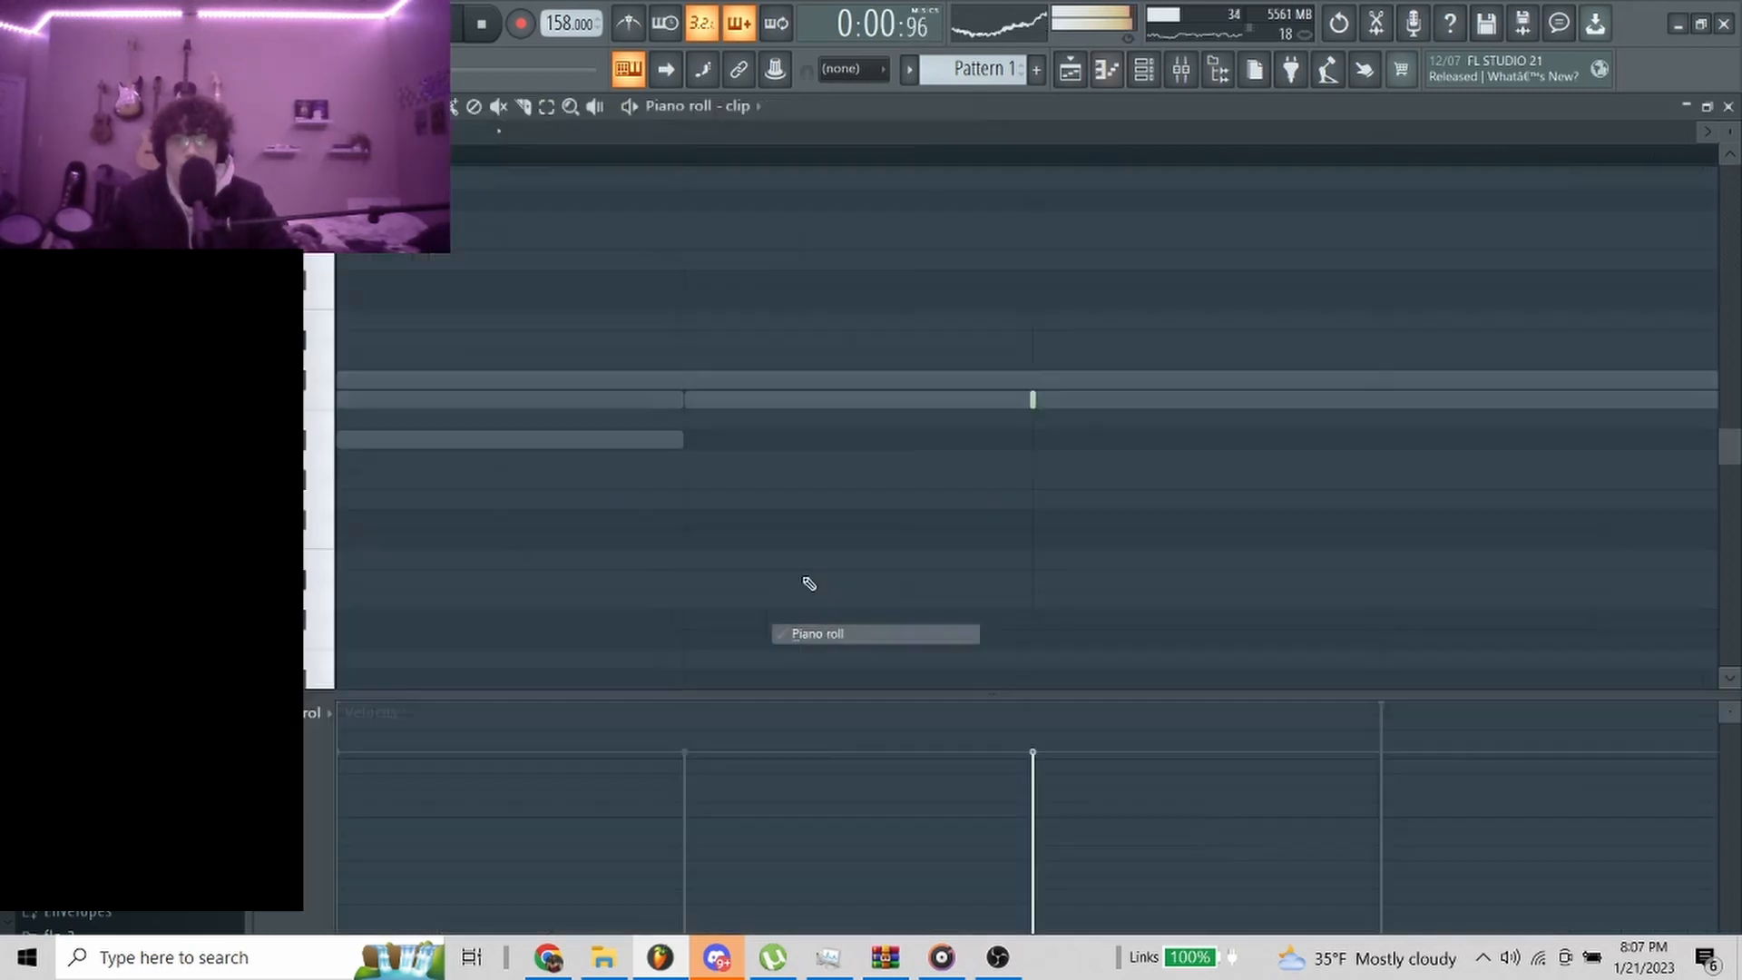
key(ctrl+b)
key(ctrl+b)
key(ctrl+b)
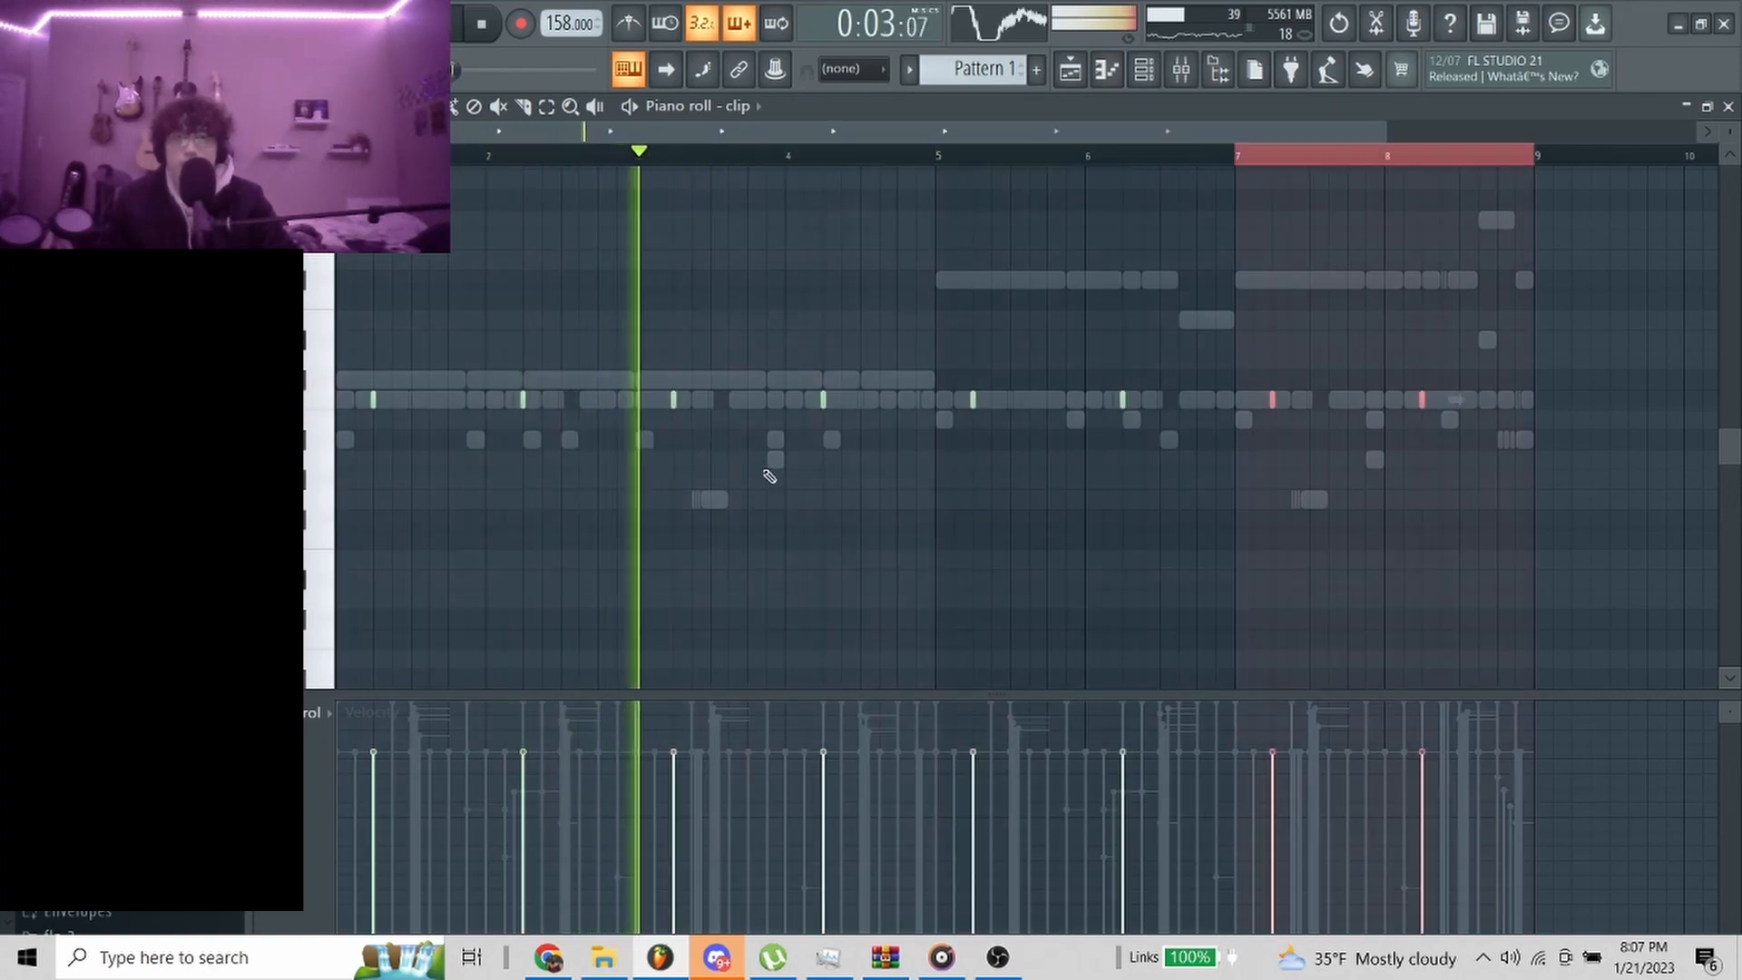
key(ctrl+d)
key(Escape)
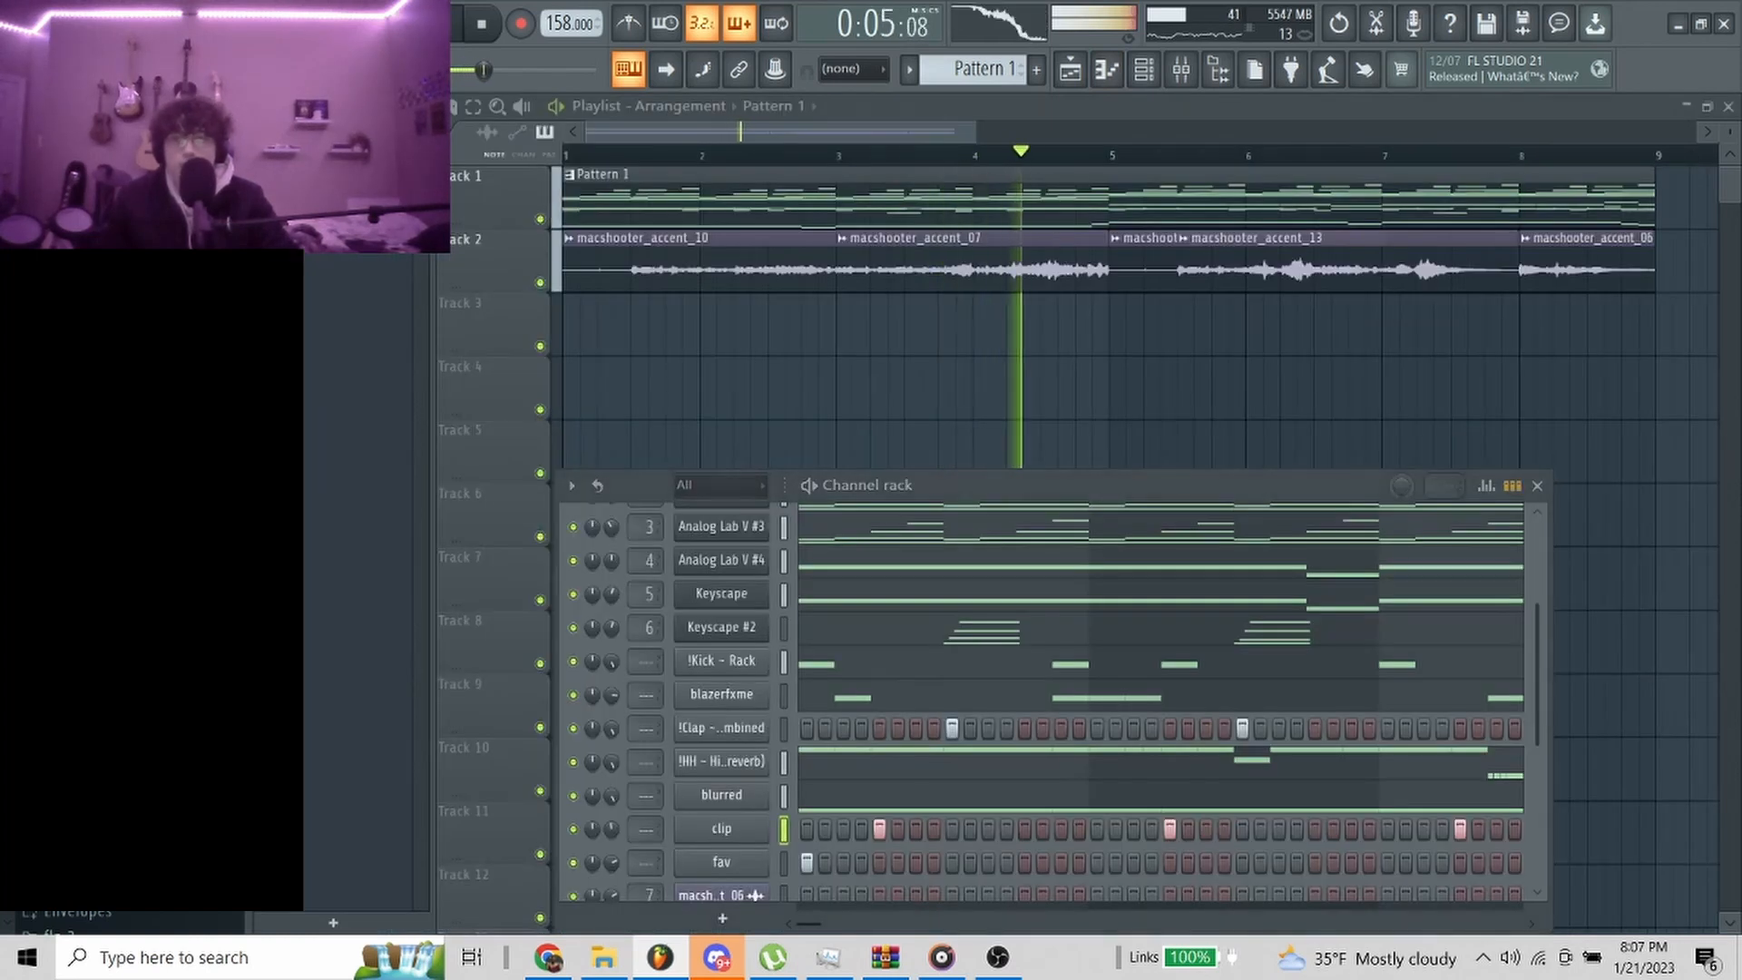
Add the fav sample again as a separate channel above clip, with a hit on step 13
drag(164, 617, 733, 808)
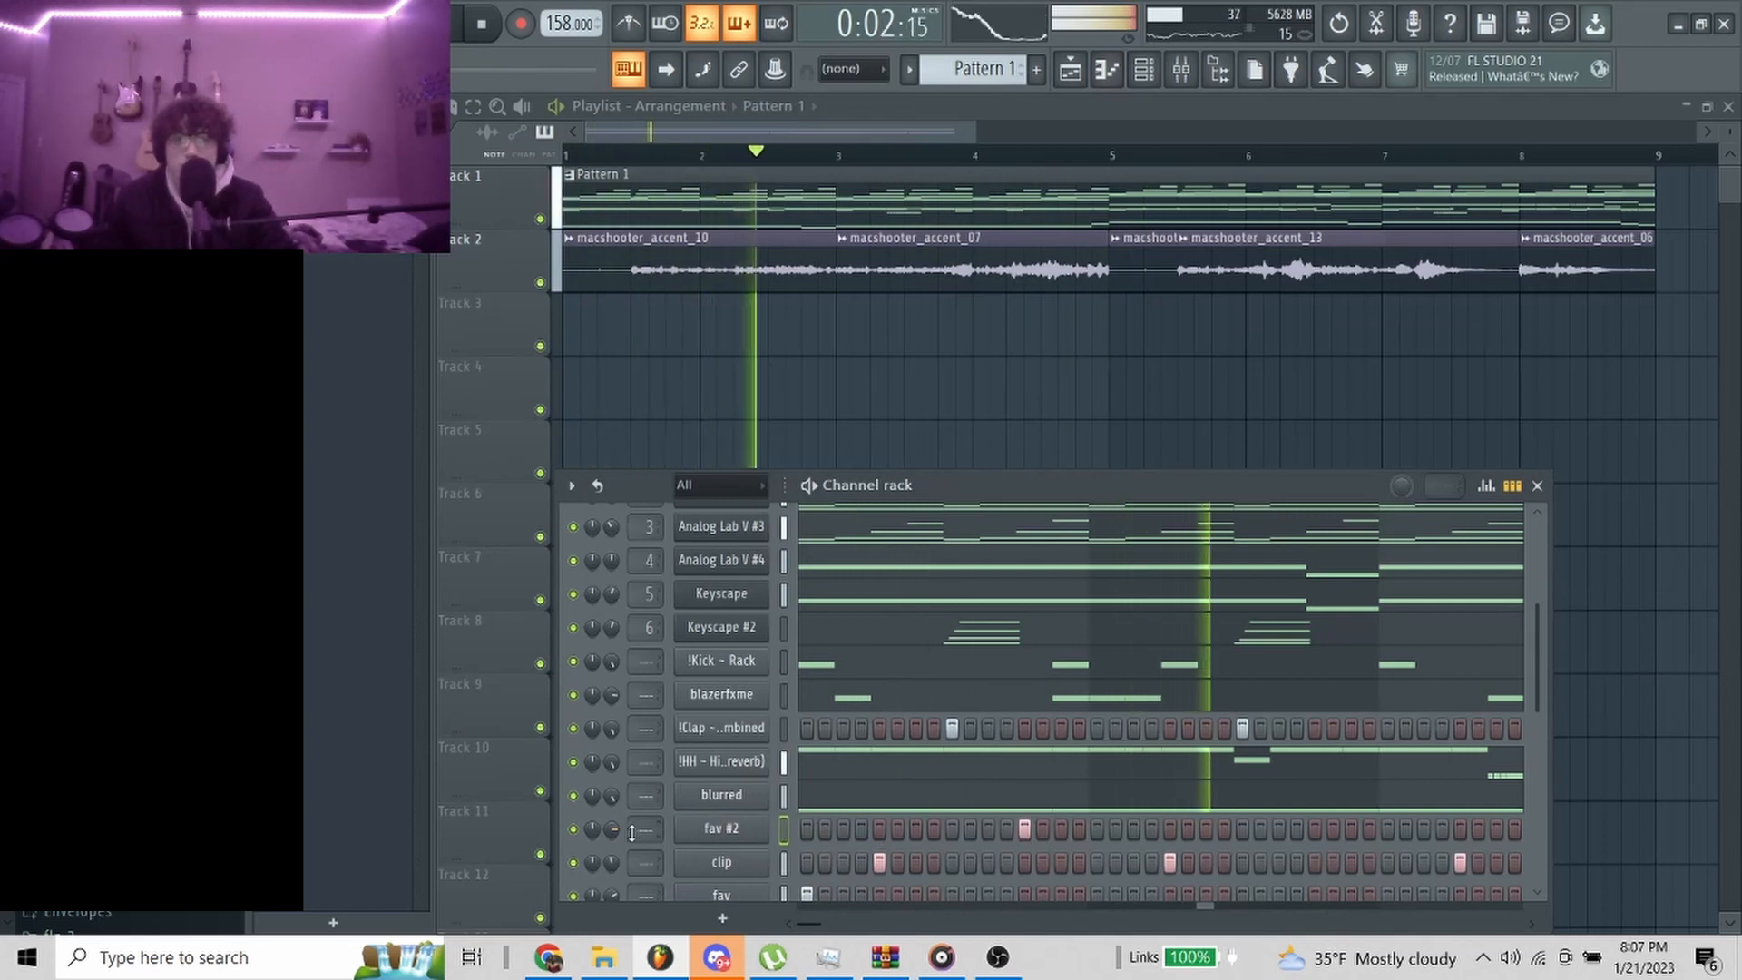
Duplicate the fav #2 hit from the first four bars into bars 5 to 8 and adjust the channel's volume
right_click(762, 828)
click(807, 626)
key(space)
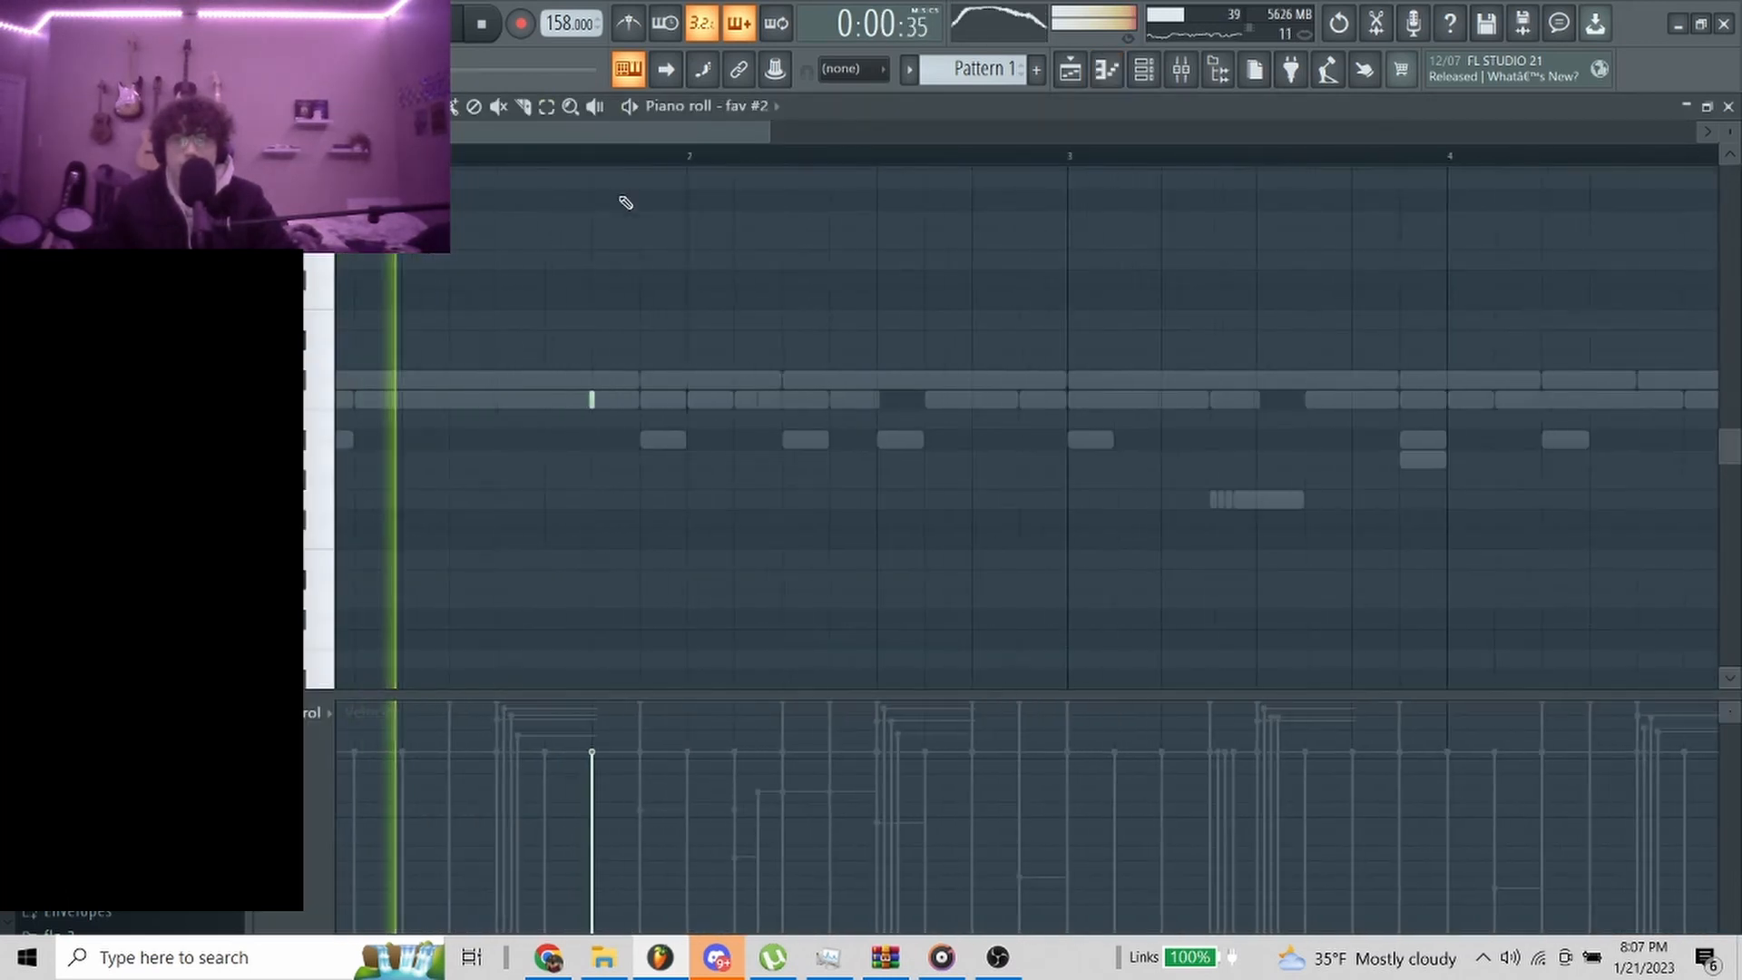
key(space)
scroll(1041, 163, down, 3)
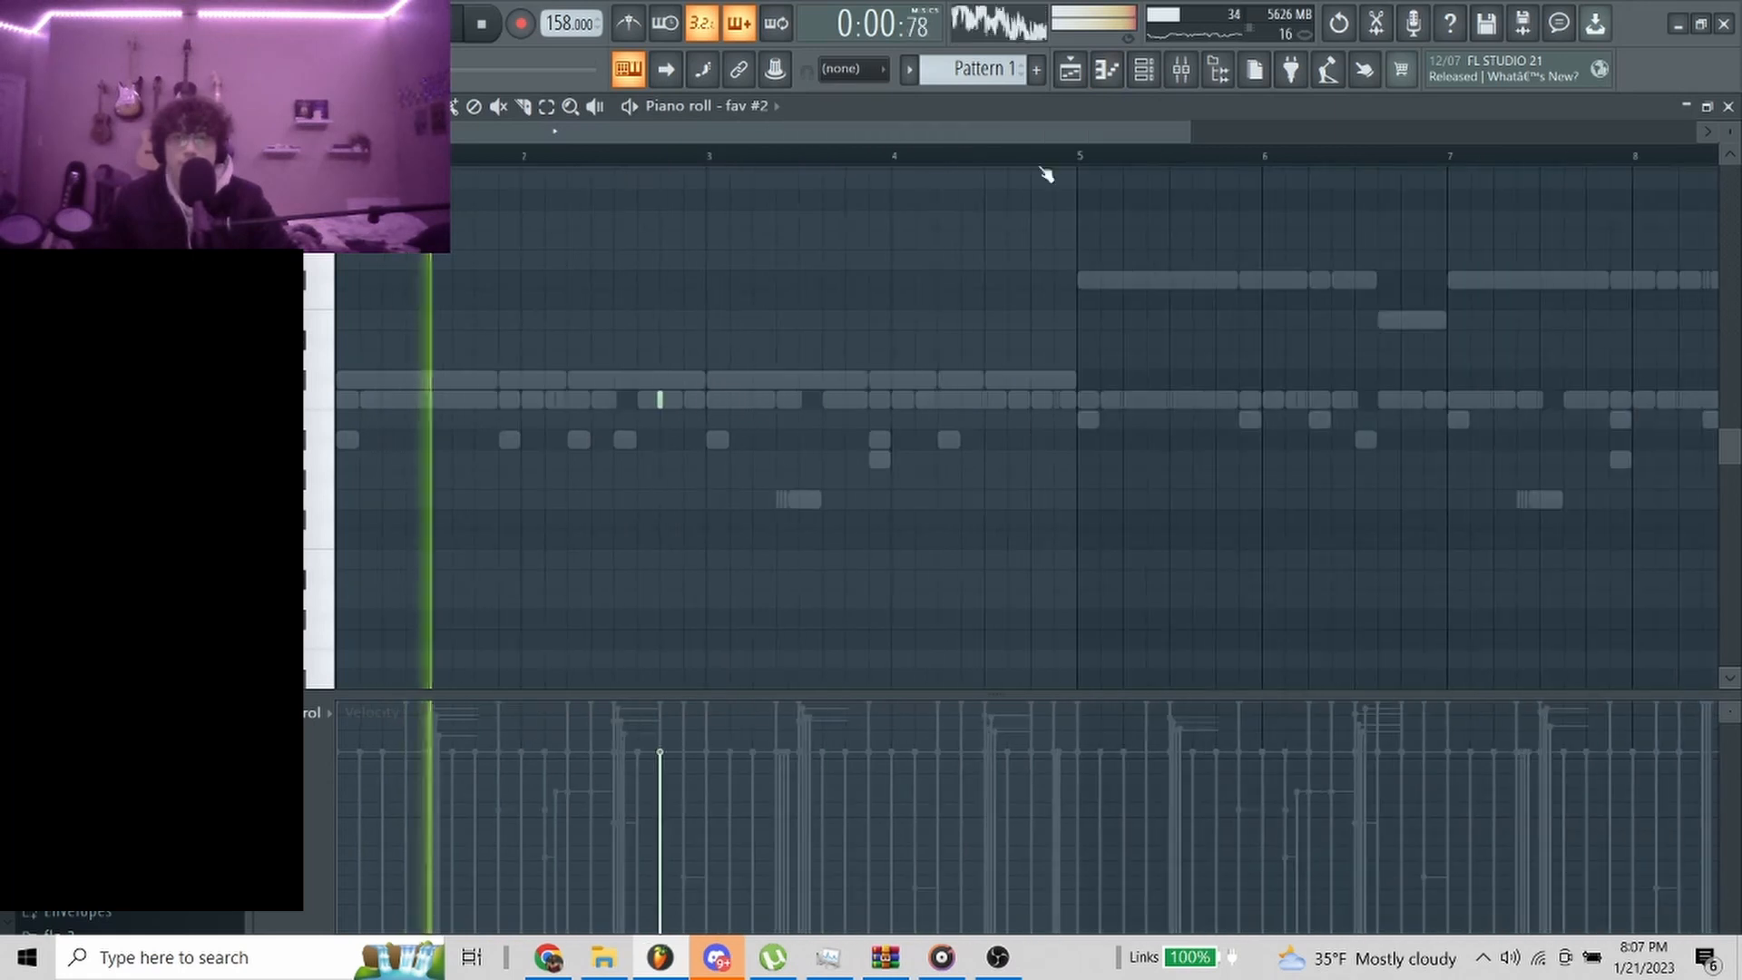
drag(1089, 158, 341, 156)
key(ctrl+b)
key(ctrl+d)
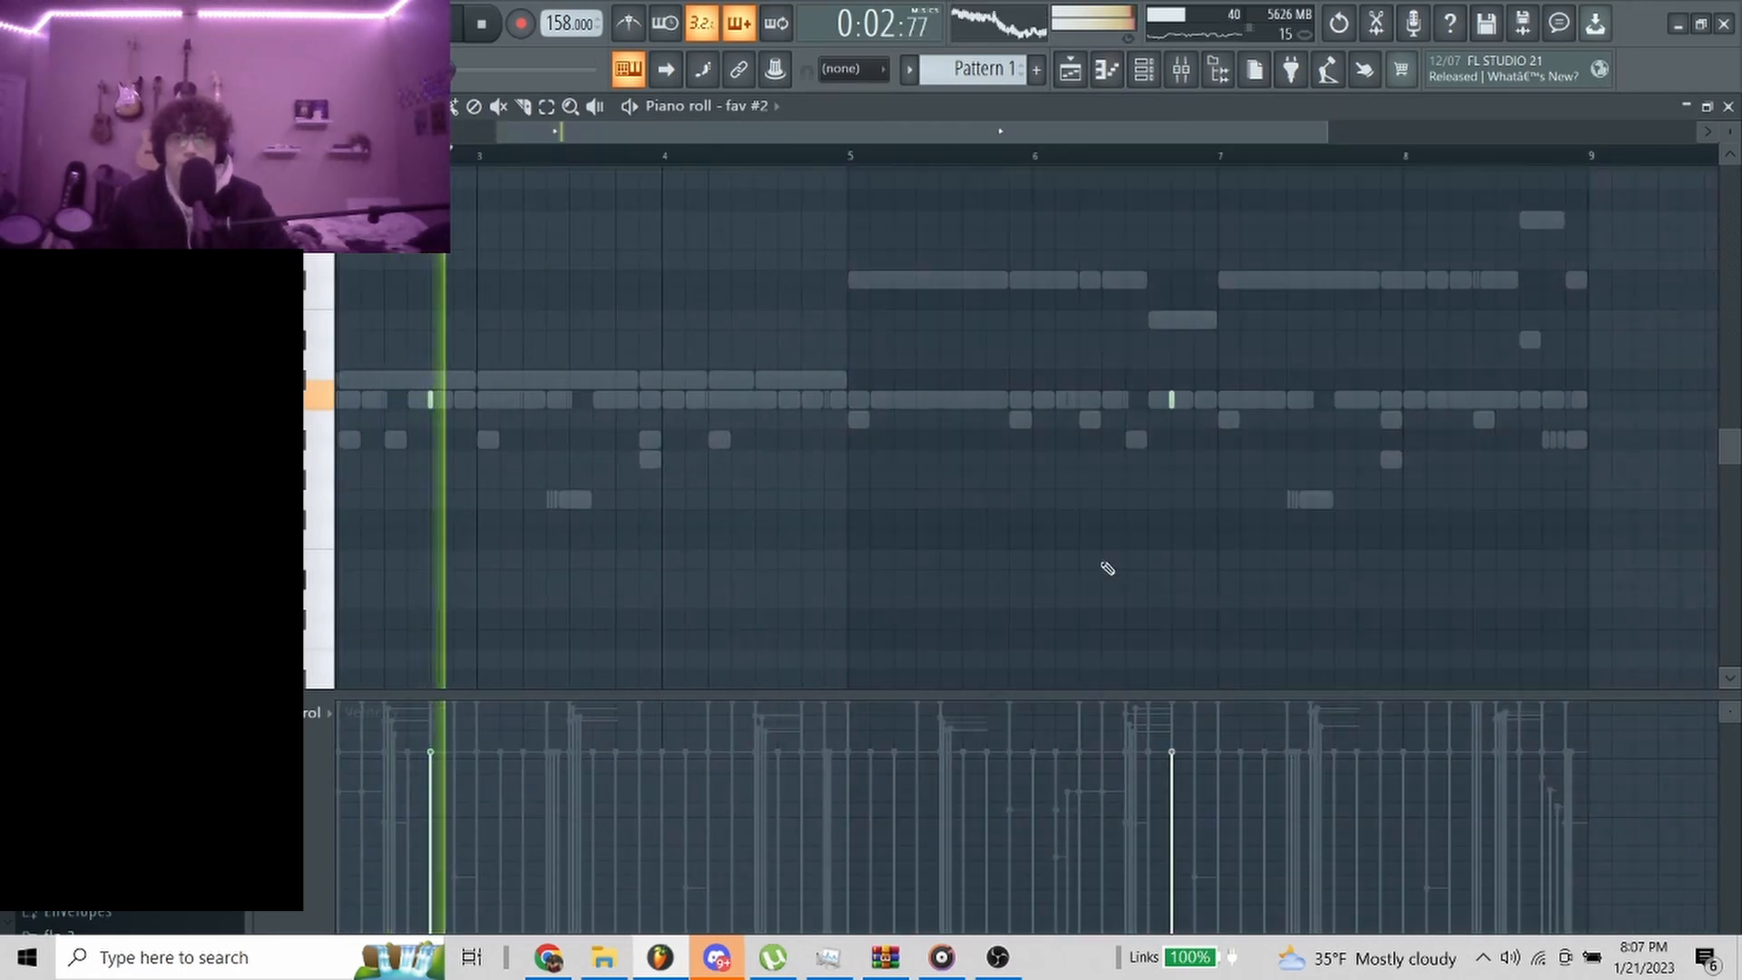
scroll(925, 546, down, 2)
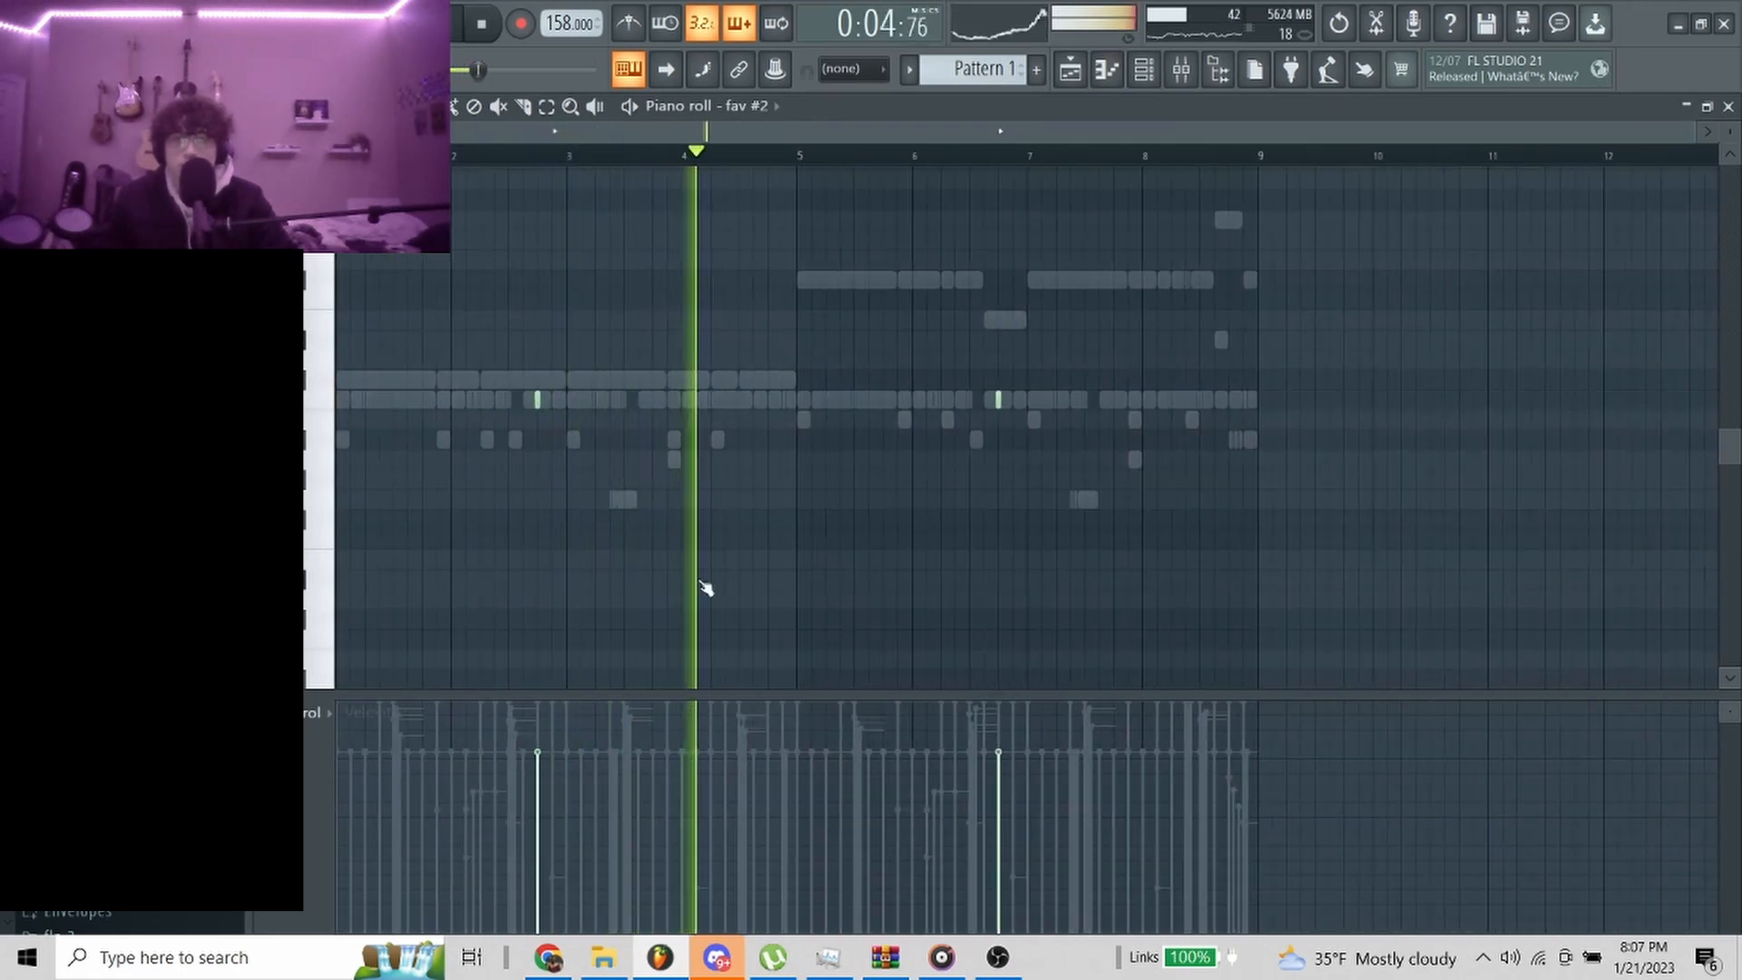
key(Escape)
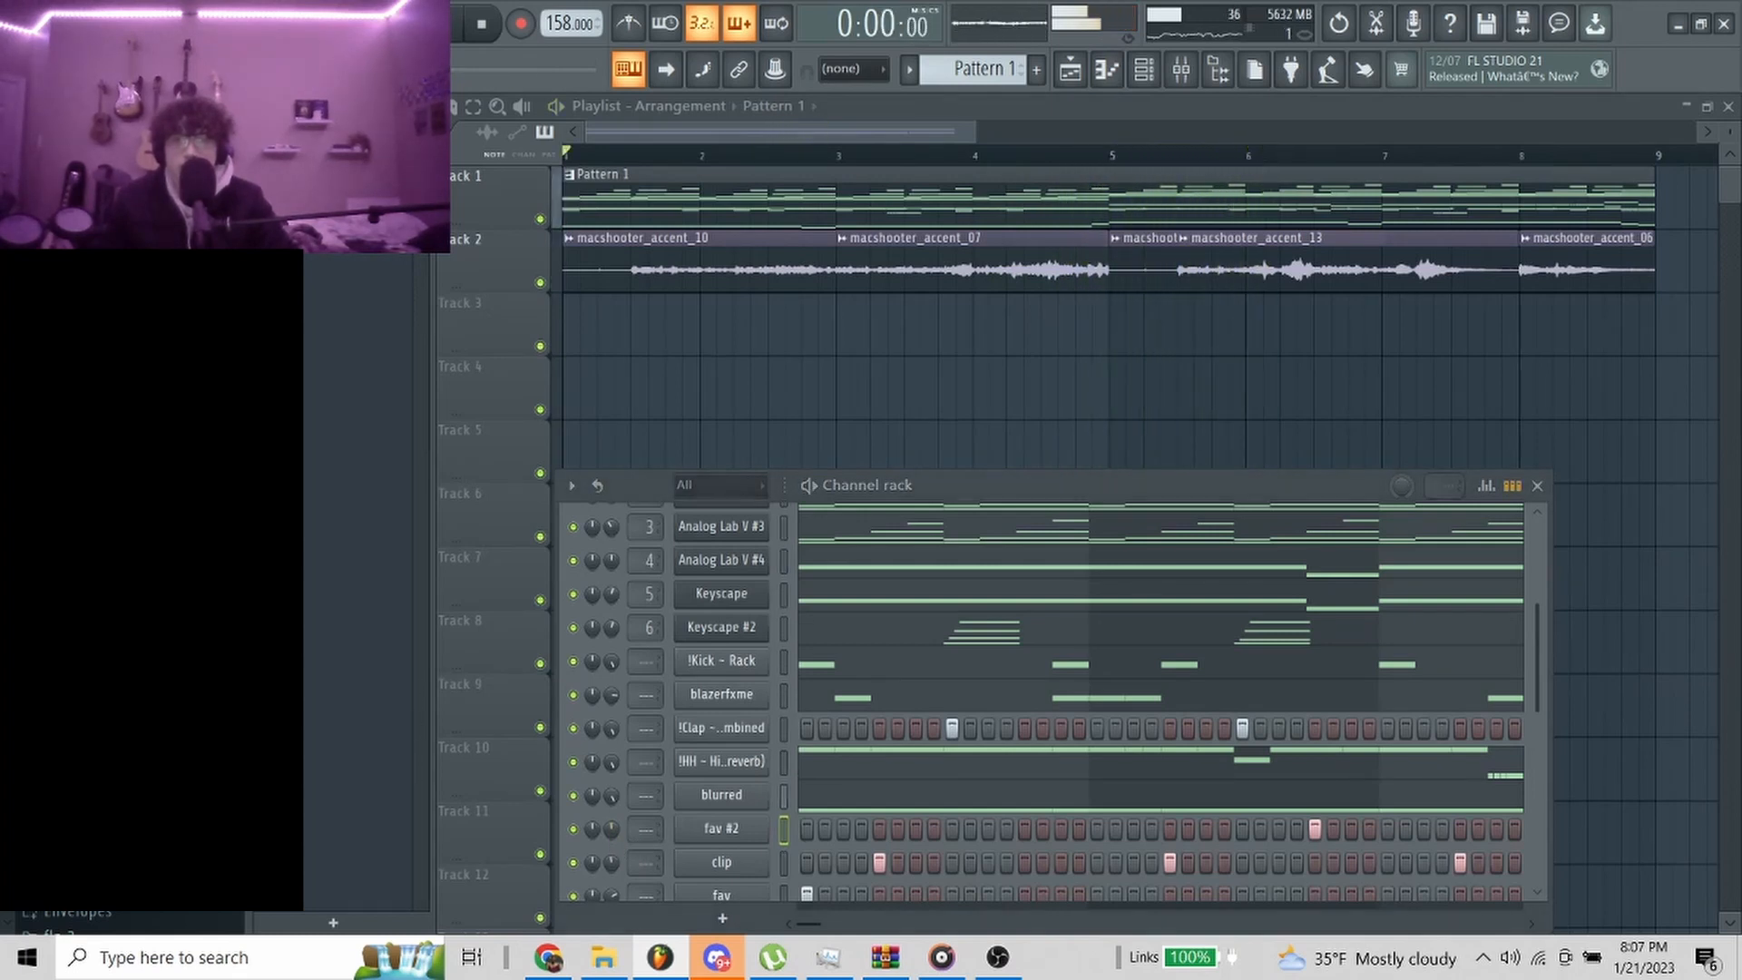
drag(613, 828, 613, 813)
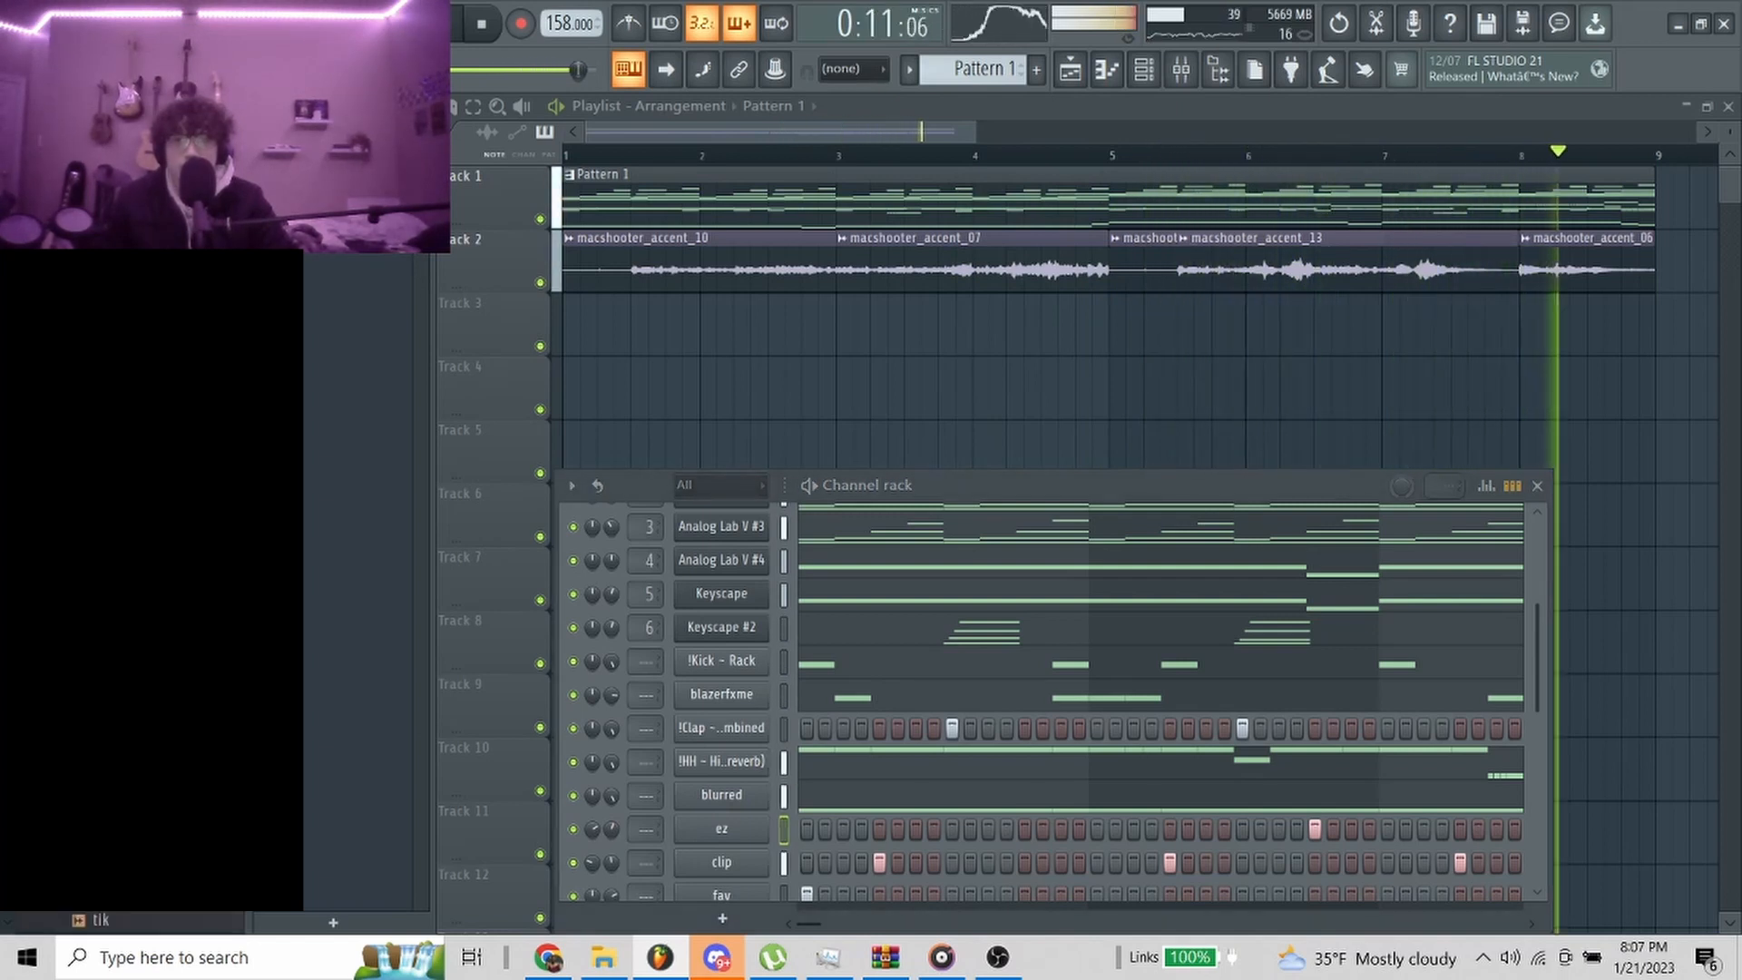
Add the best girl sample as a channel above ez and draw two consecutive E5 notes early in bar 8
drag(739, 828, 737, 827)
right_click(737, 828)
click(824, 631)
key(space)
click(1128, 154)
scroll(1224, 350, up, 1)
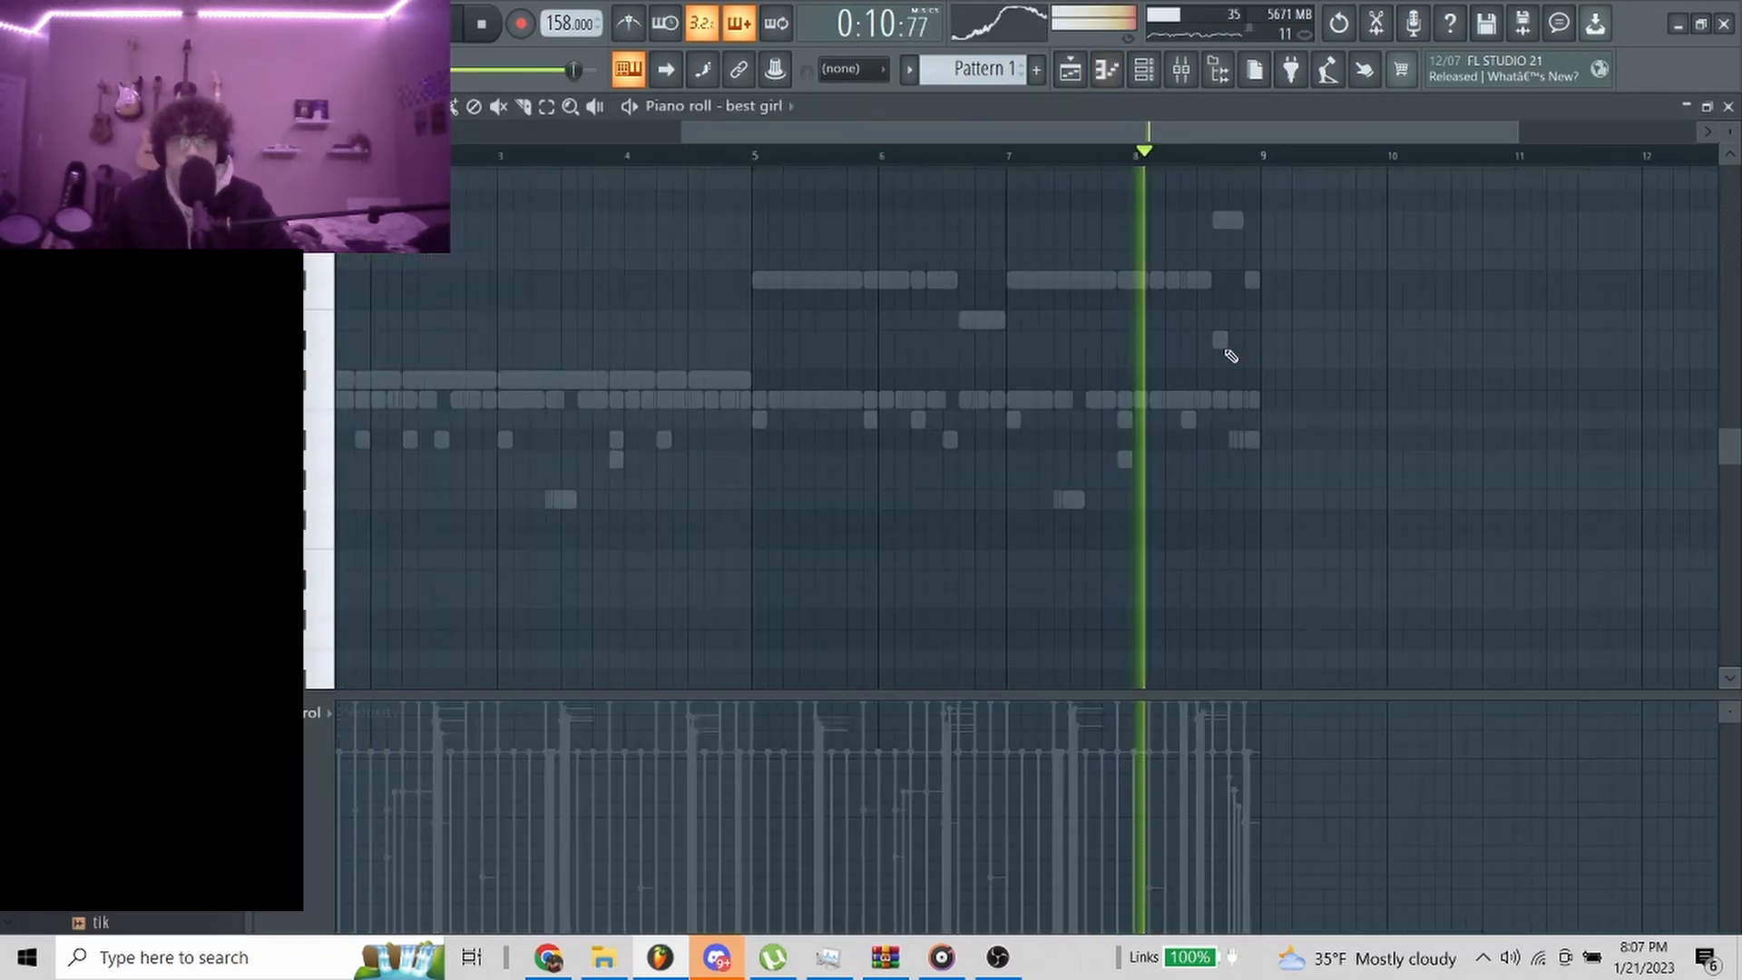
scroll(1230, 356, up, 2)
drag(969, 400, 887, 402)
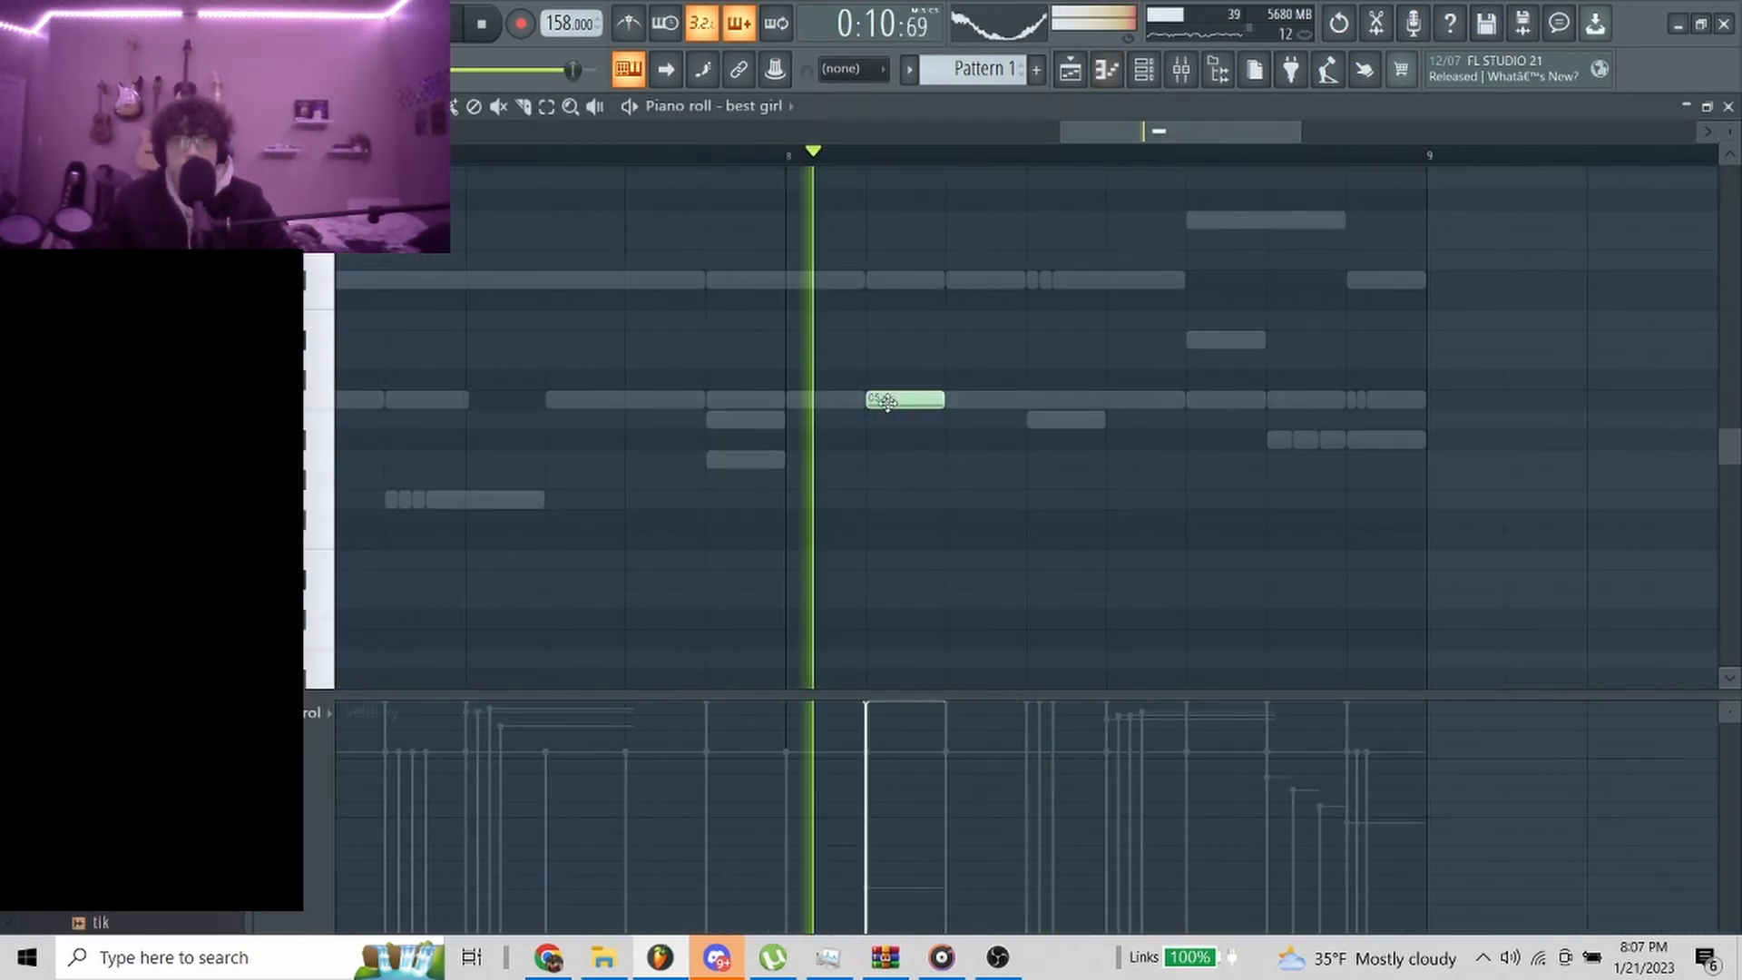
click(963, 402)
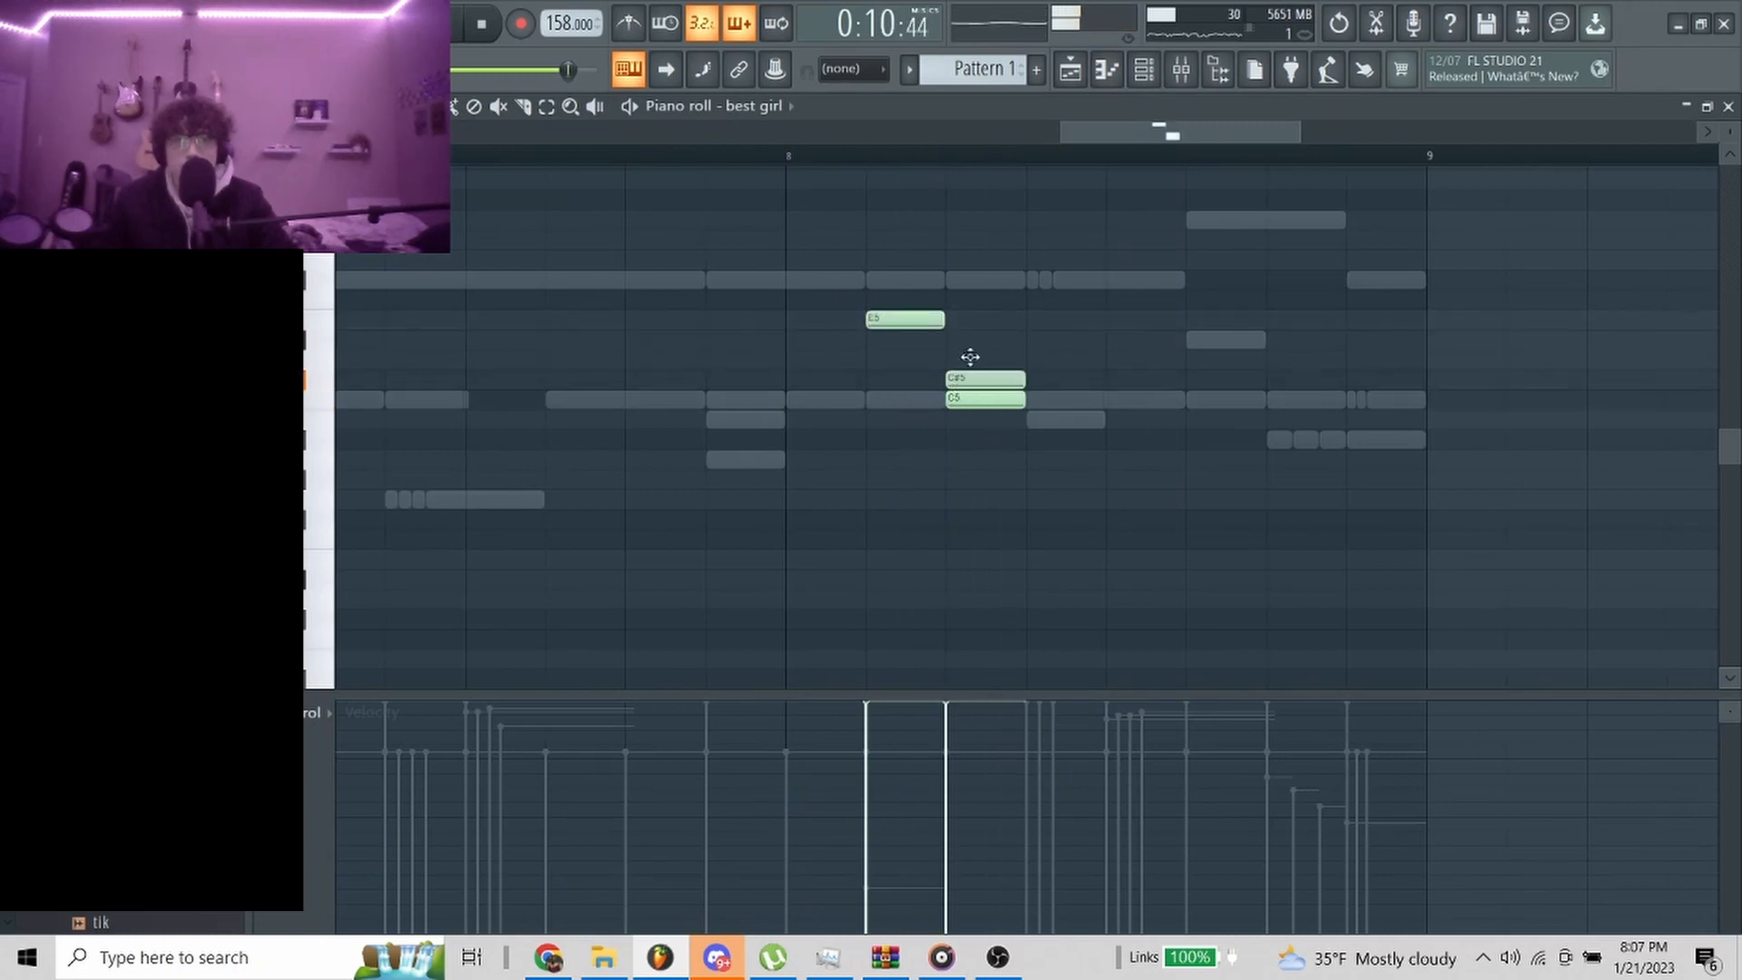
key(F7)
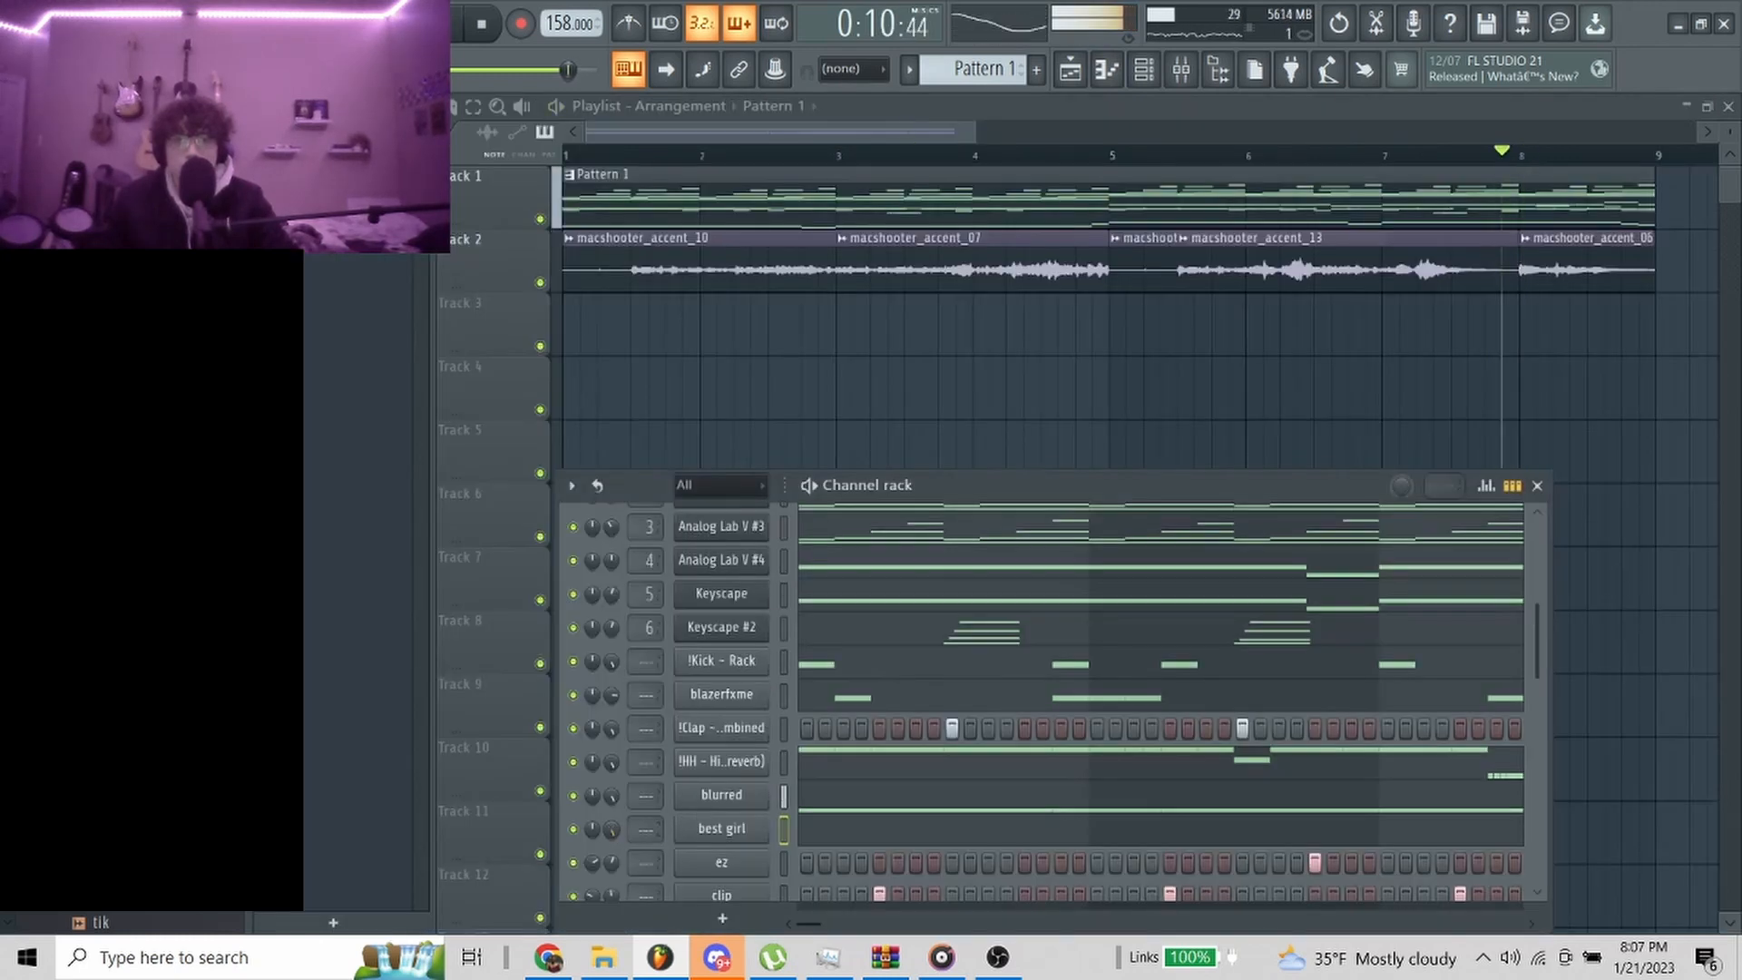
Add three descending best girl notes at the end of bar 8, below the two E5 notes
click(873, 837)
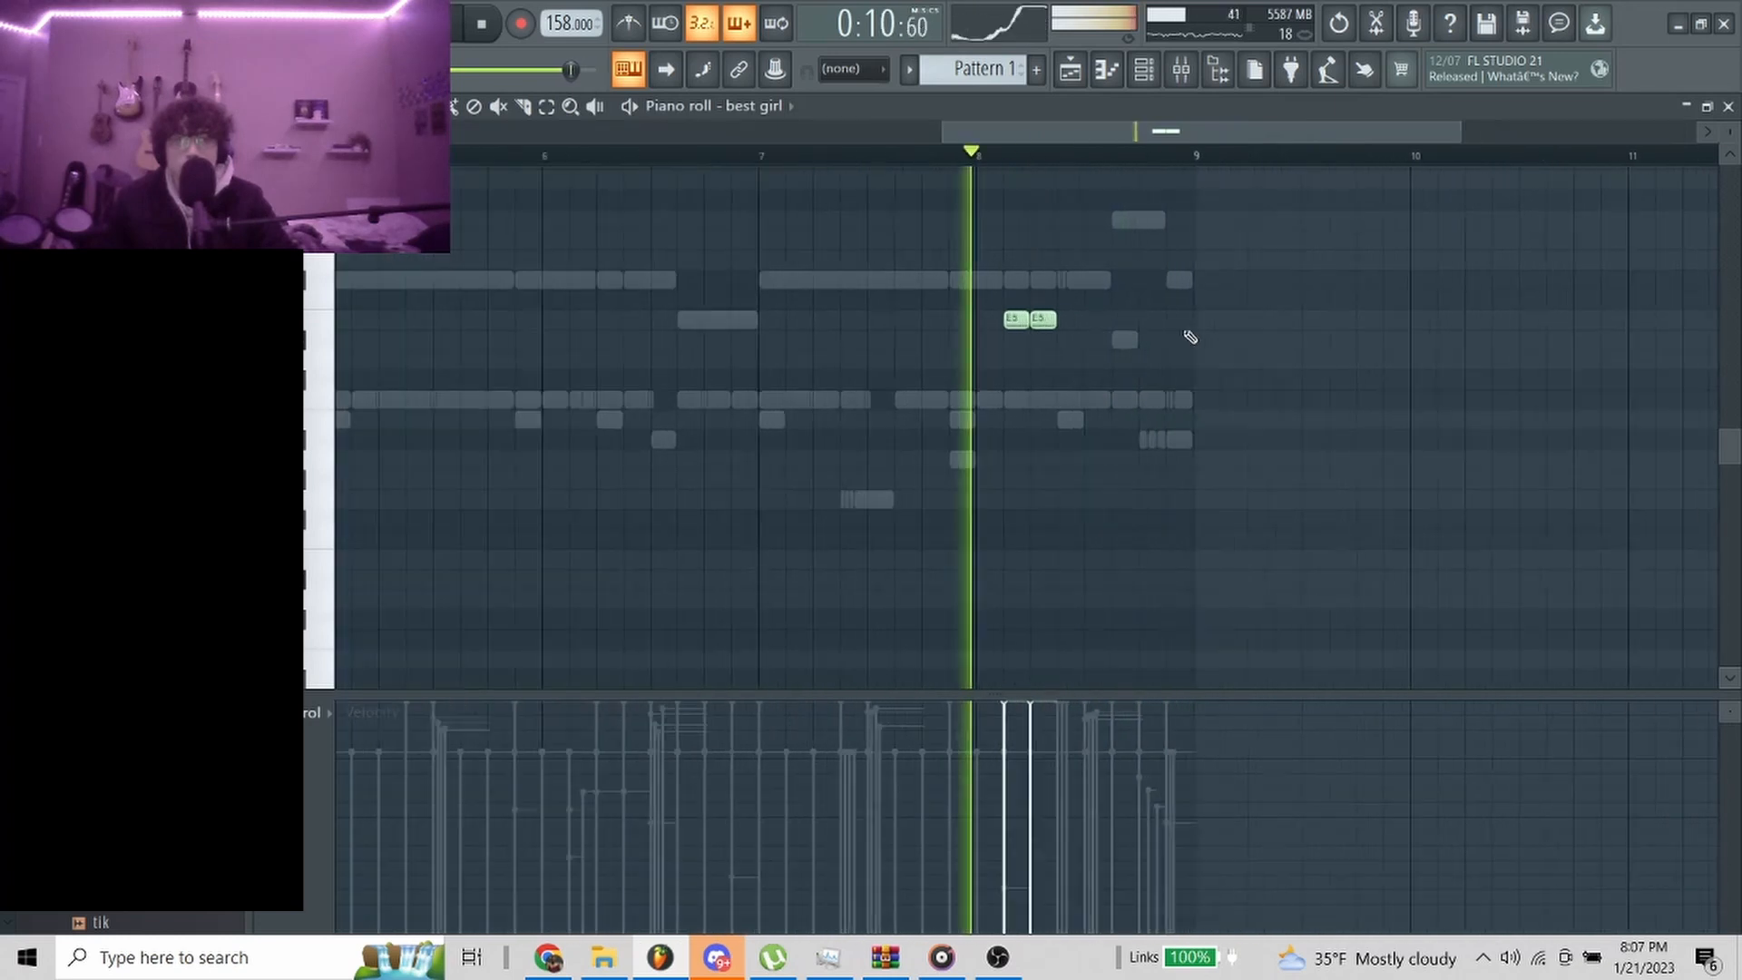
click(1062, 359)
click(1148, 401)
drag(1185, 441, 1189, 481)
key(F7)
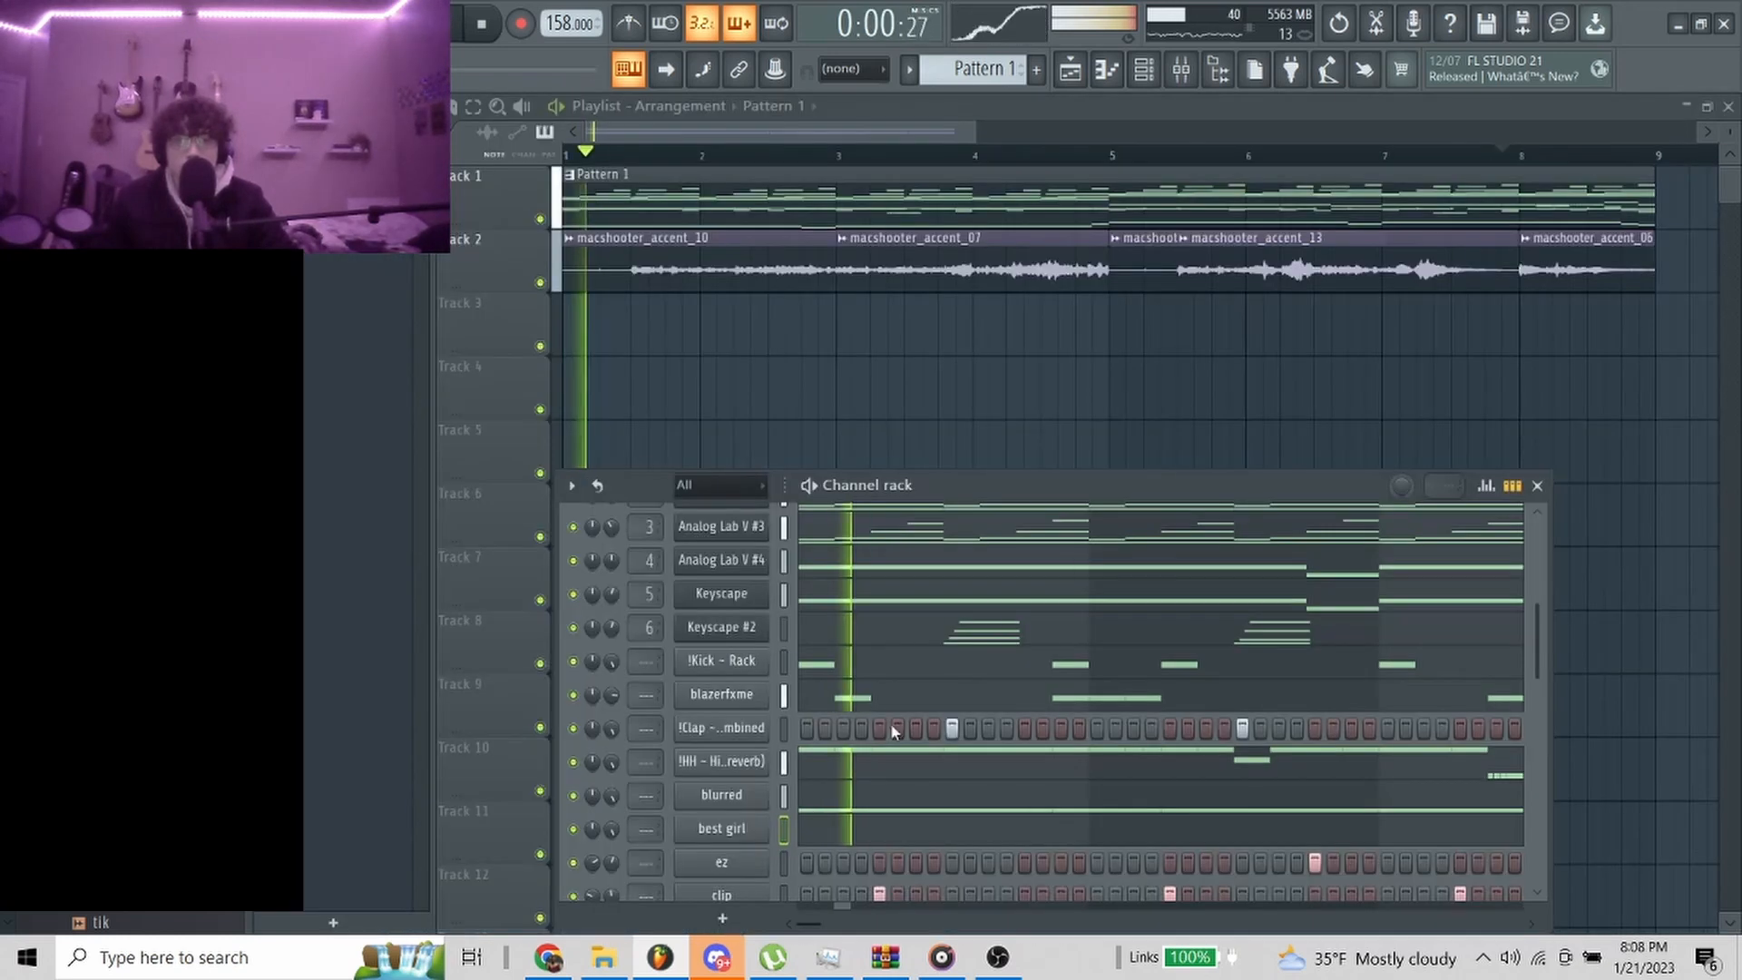
right_click(762, 828)
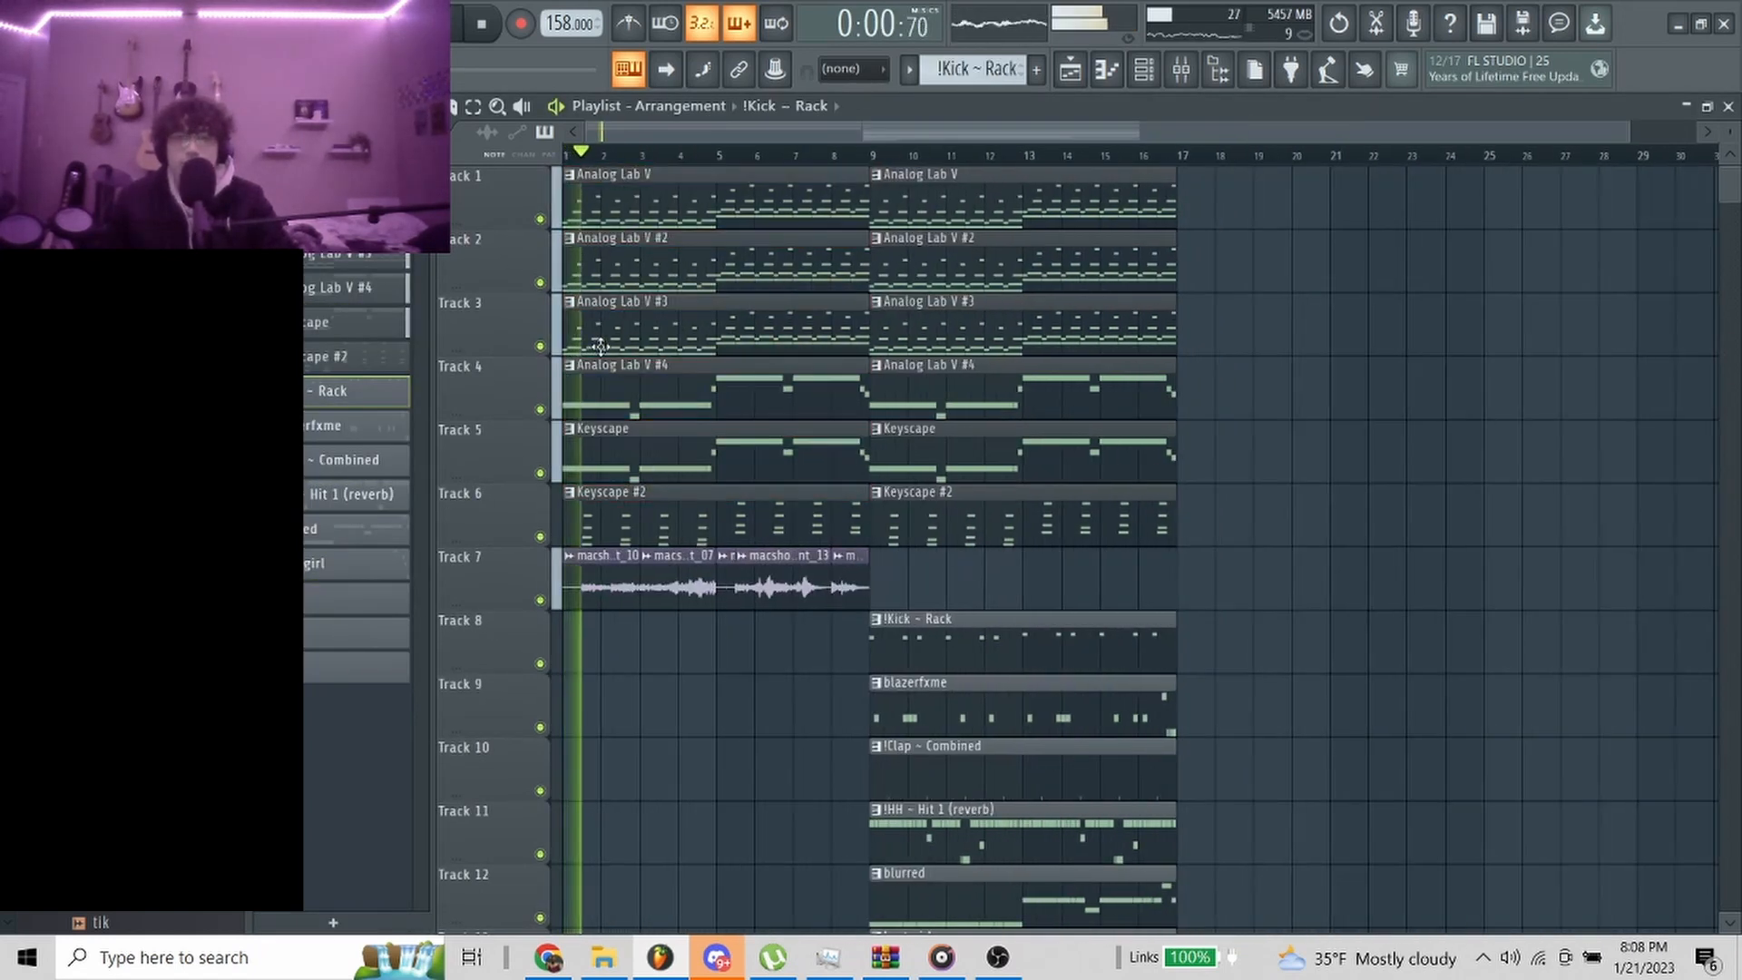
Duplicate all playlist clips of bars 9 to 16 into bars 17 to 24
scroll(771, 590, down, 6)
drag(883, 797, 1533, 159)
key(ctrl+b)
key(ctrl+d)
scroll(1131, 410, down, 8)
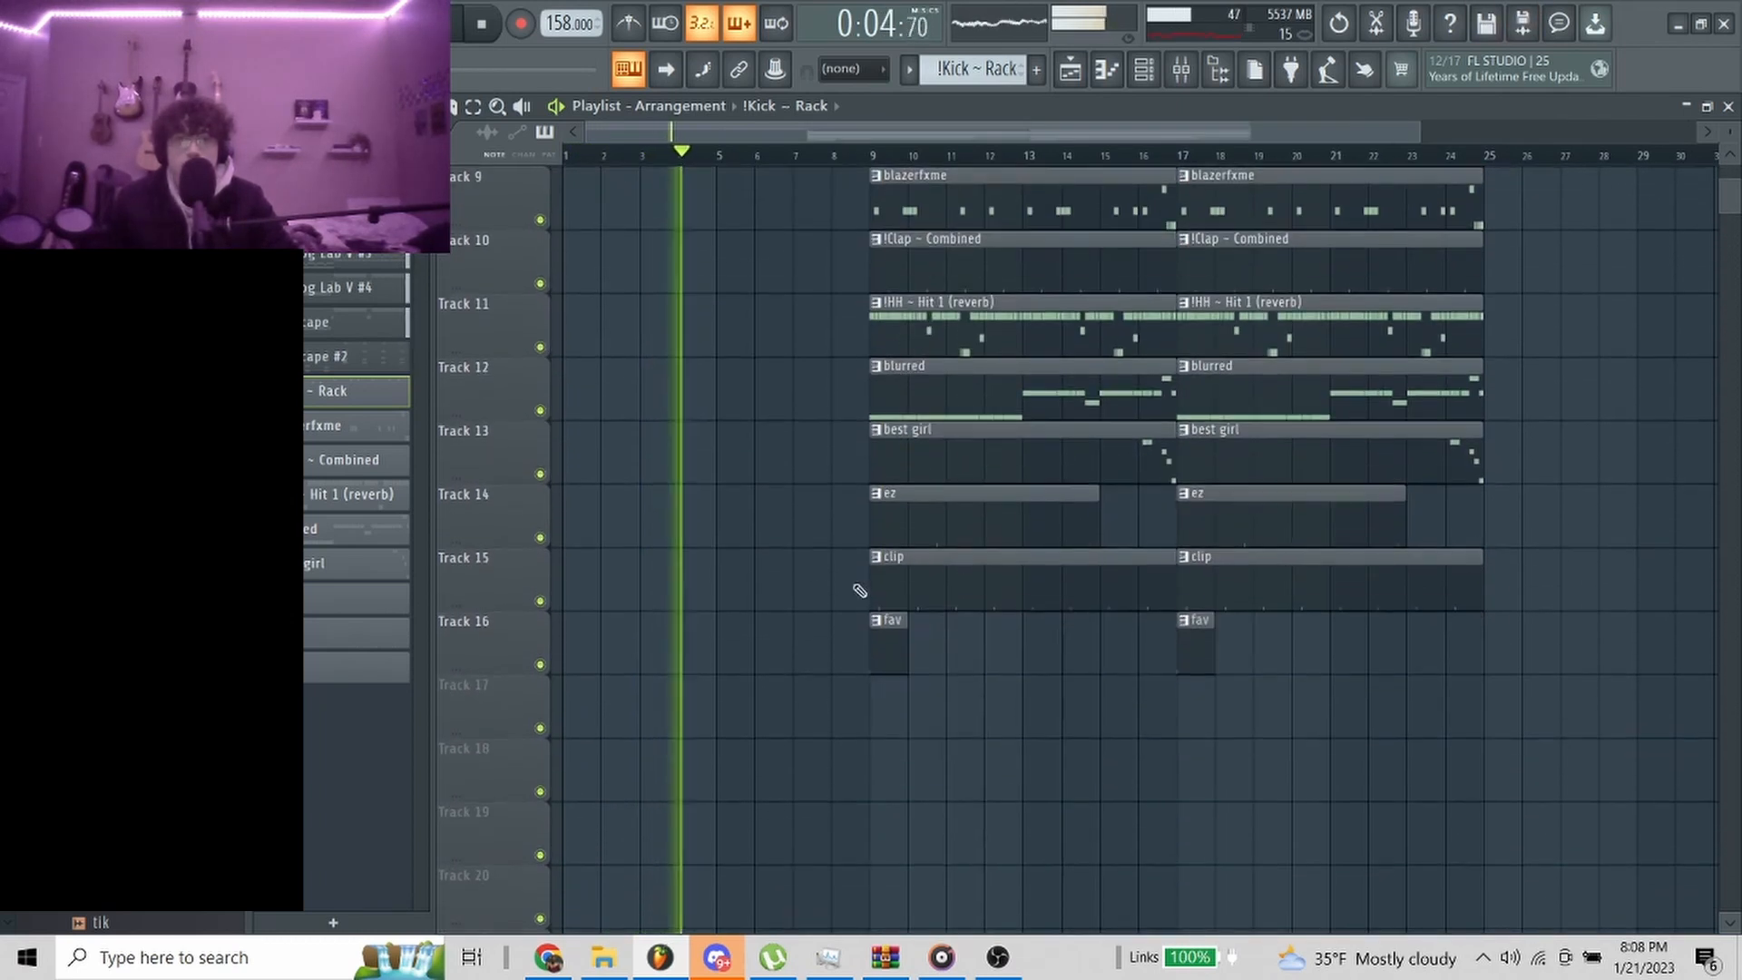
Extend the fav and ez clips in both sections to the full eight bars
drag(864, 621, 1451, 707)
drag(1212, 642, 1412, 595)
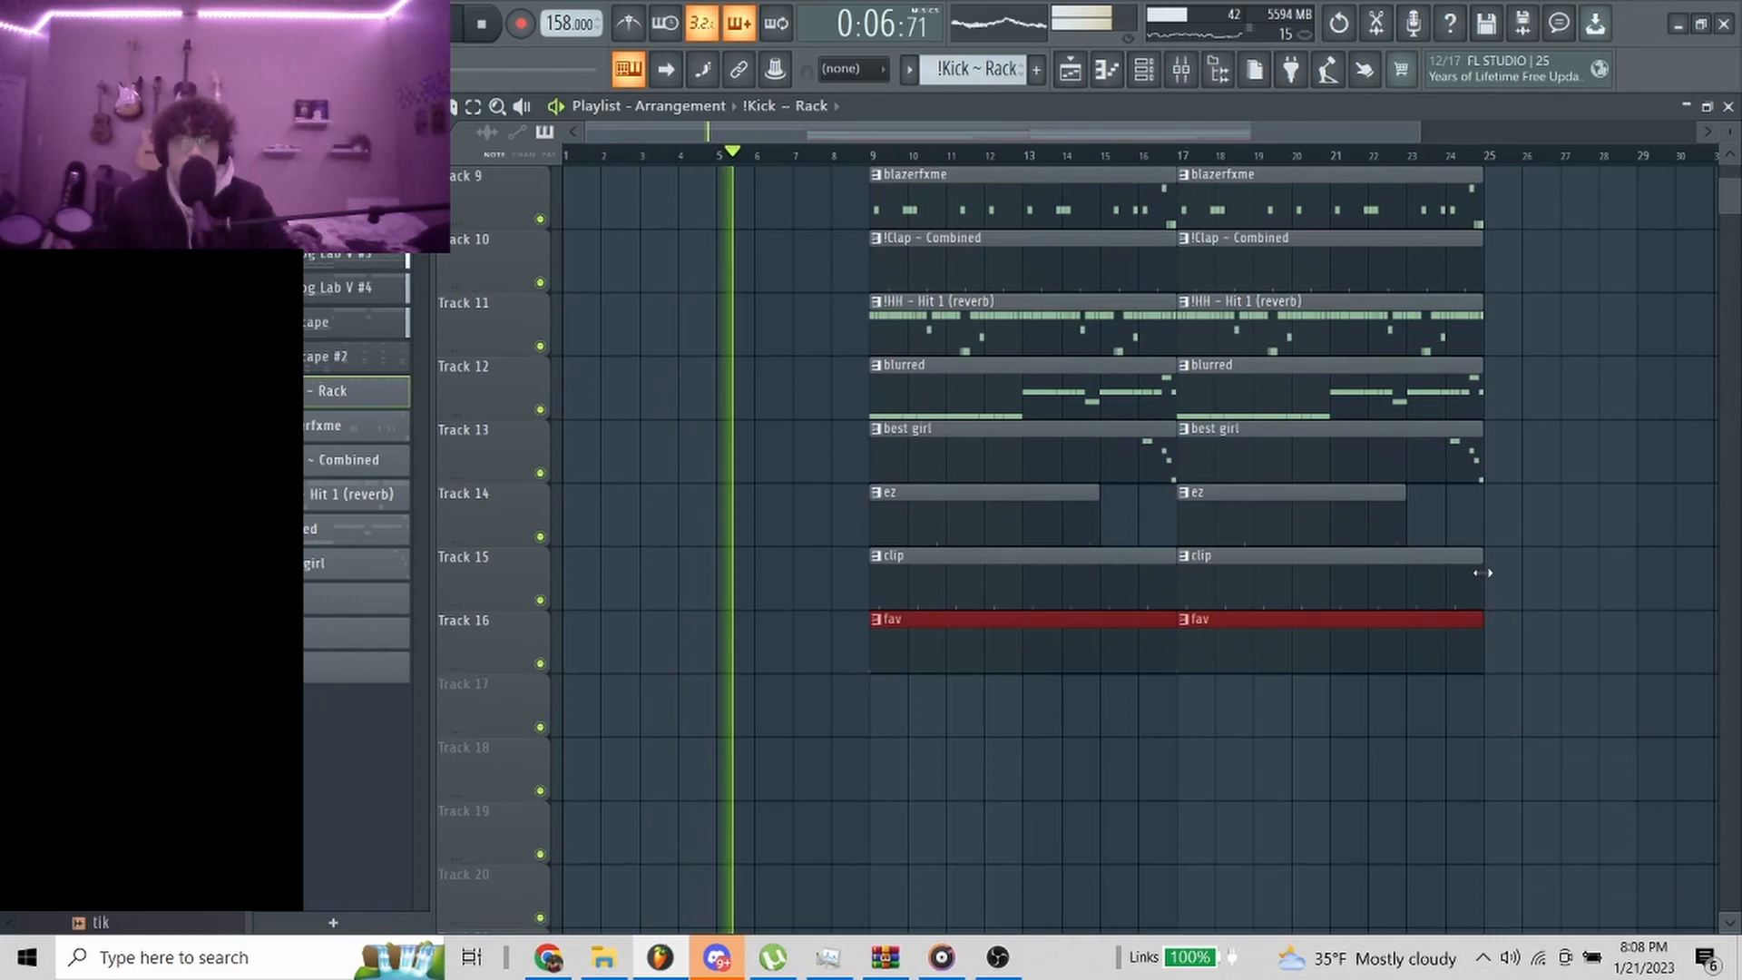
click(289, 106)
click(313, 434)
drag(1039, 490, 1343, 543)
Remove the Kick clip from bars 9 to 16 and trim the blurred clip there to start at bar 11
scroll(1150, 486, up, 4)
scroll(894, 549, up, 4)
ctrl+click(829, 569)
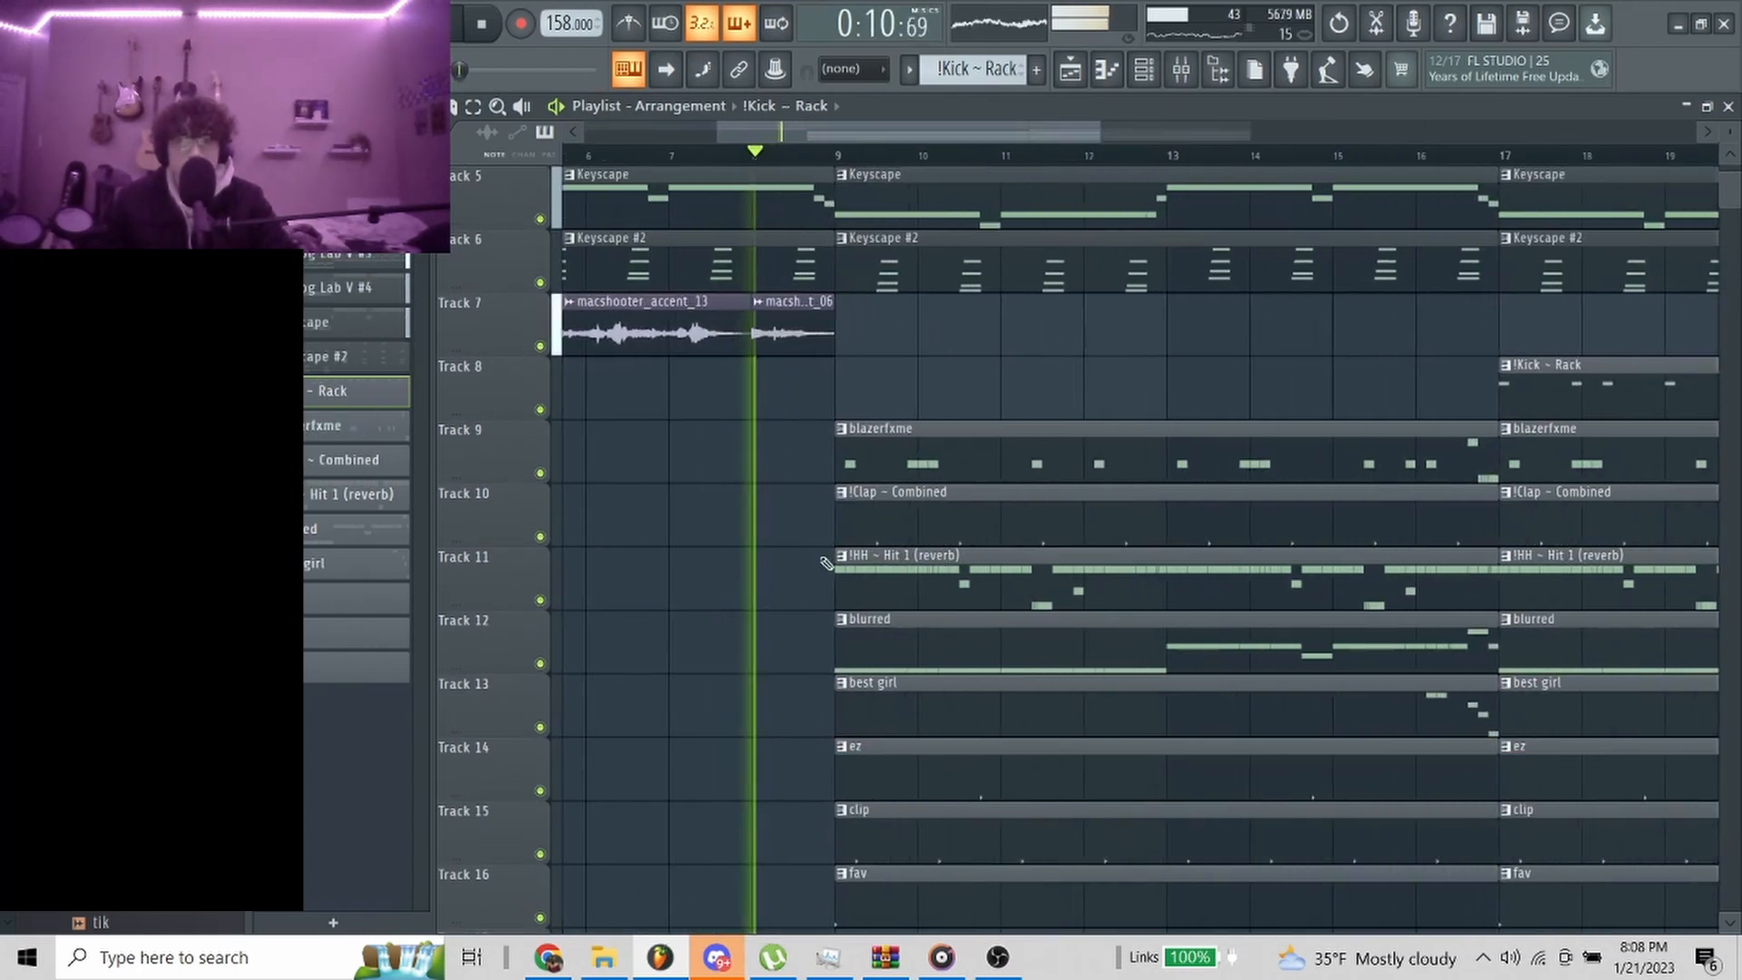
scroll(843, 599, down, 4)
drag(840, 389, 1003, 392)
scroll(1022, 411, up, 4)
scroll(1007, 422, up, 2)
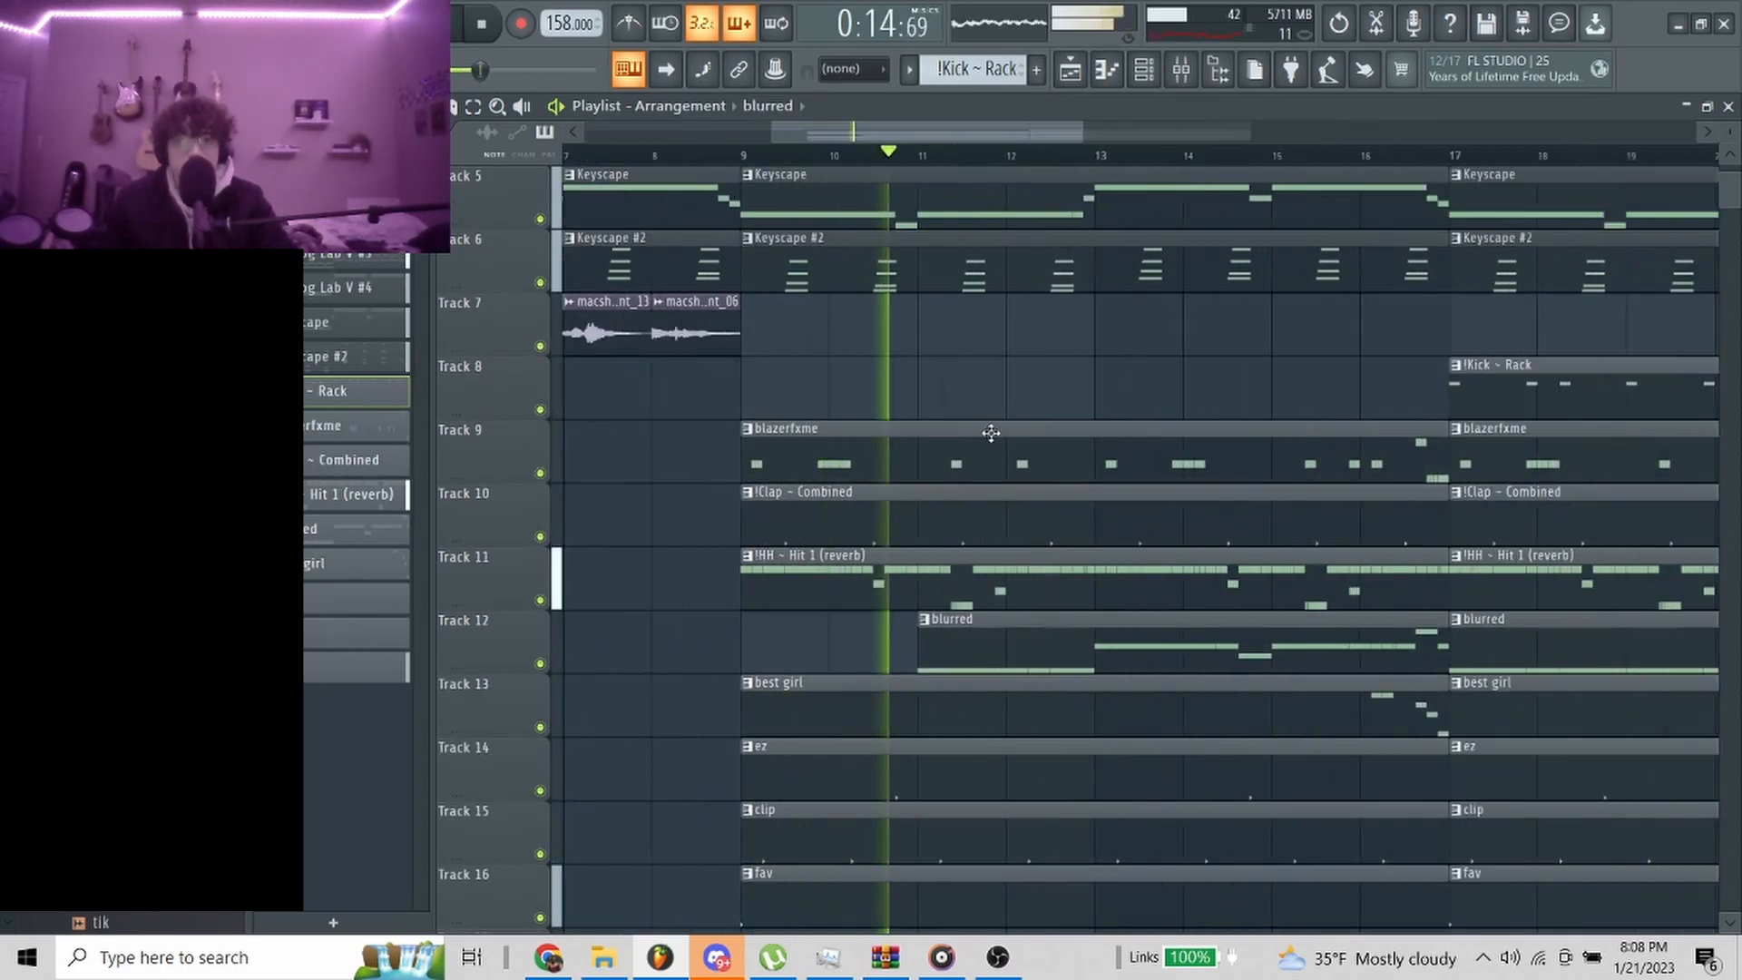
Cut off the last half bar of the blazerfxme and blurred clips just before bar 17
scroll(990, 432, up, 1)
scroll(991, 433, down, 2)
scroll(996, 433, down, 5)
scroll(1162, 413, up, 3)
scroll(1174, 412, up, 2)
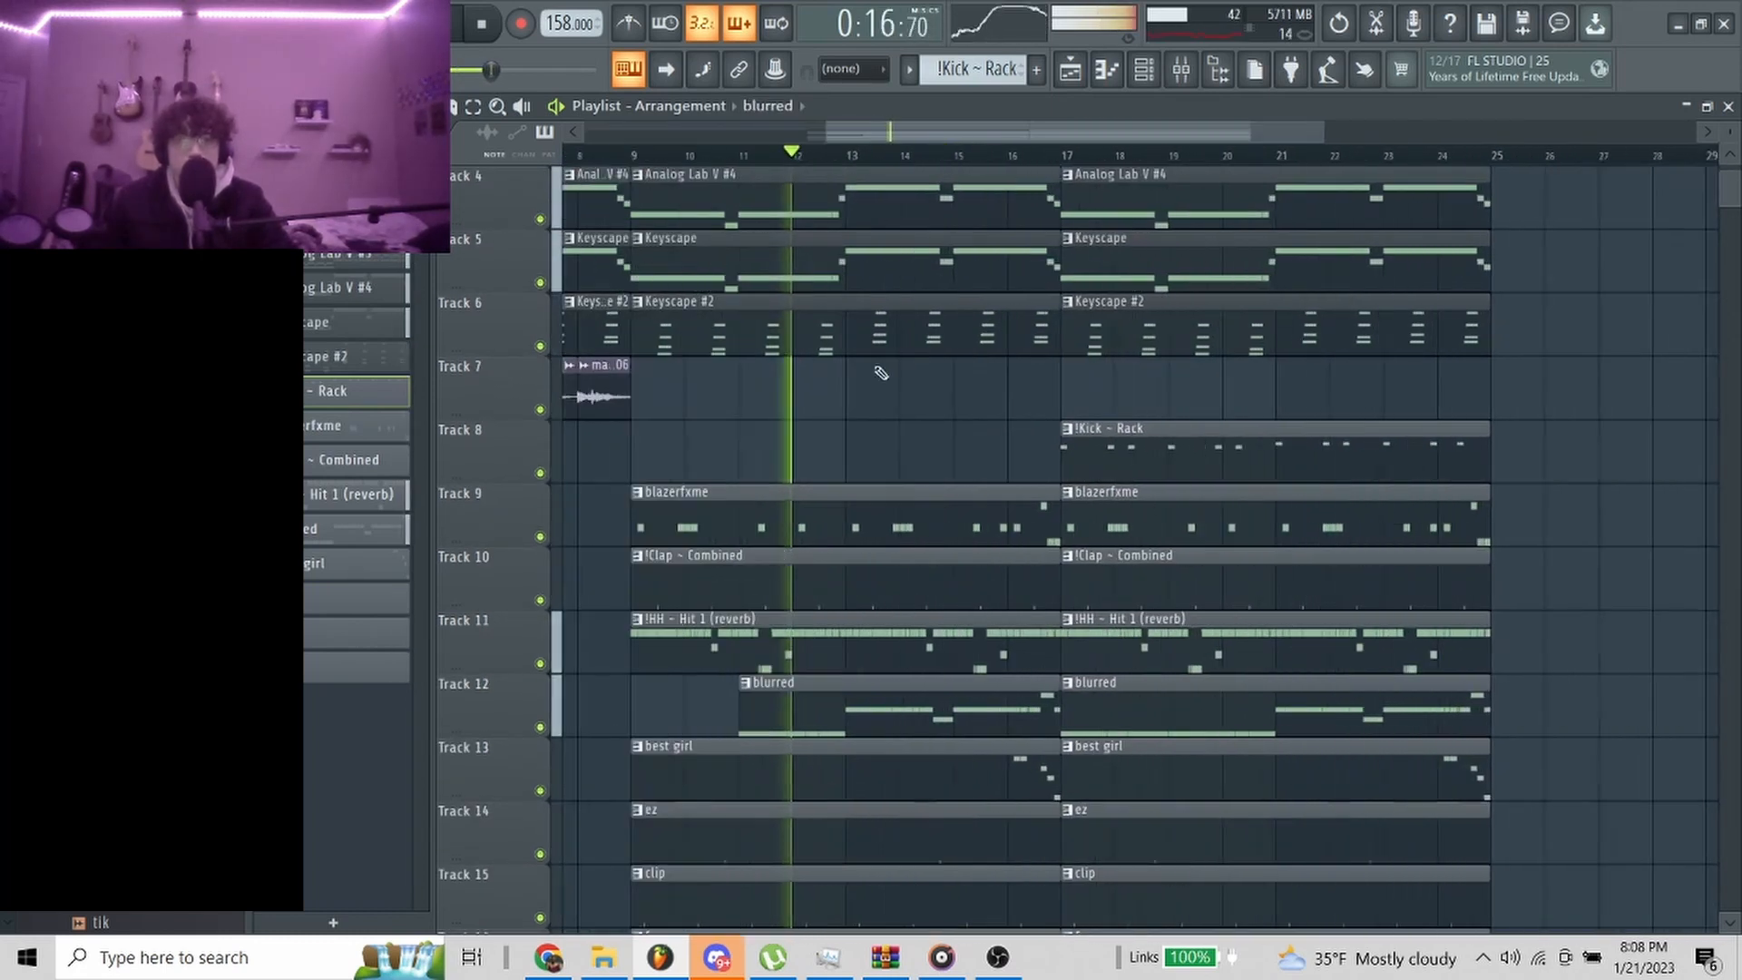
click(292, 106)
click(325, 388)
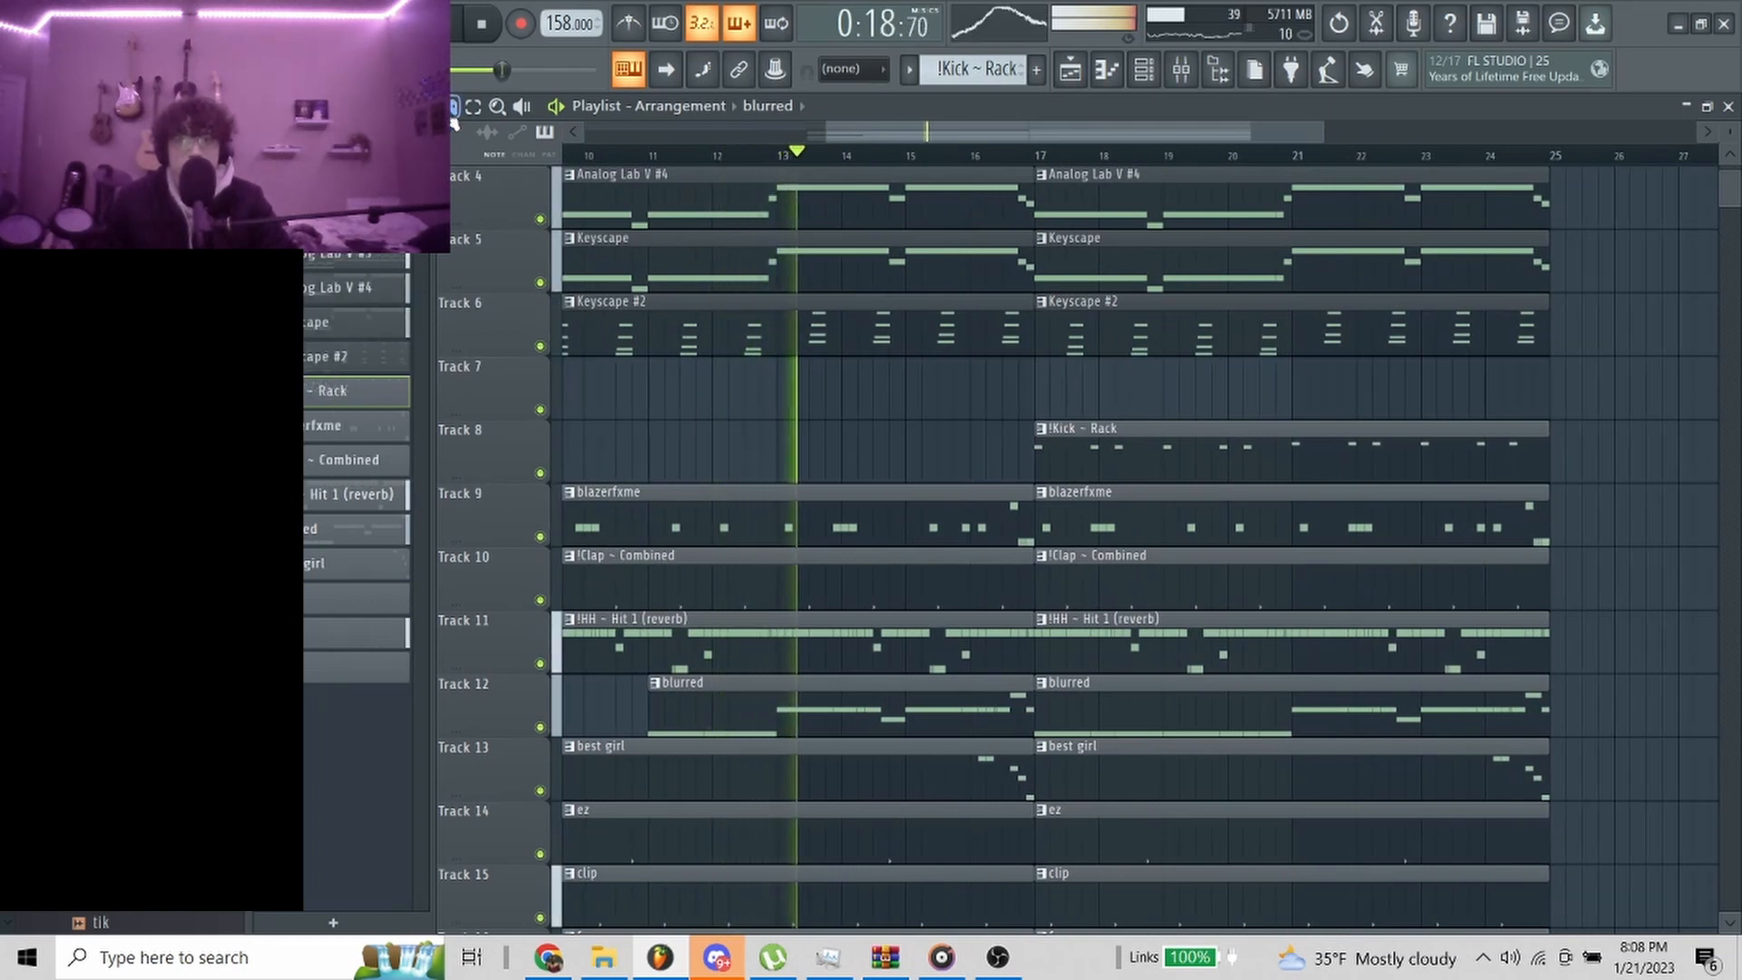
scroll(1069, 627, up, 3)
right_click(1073, 531)
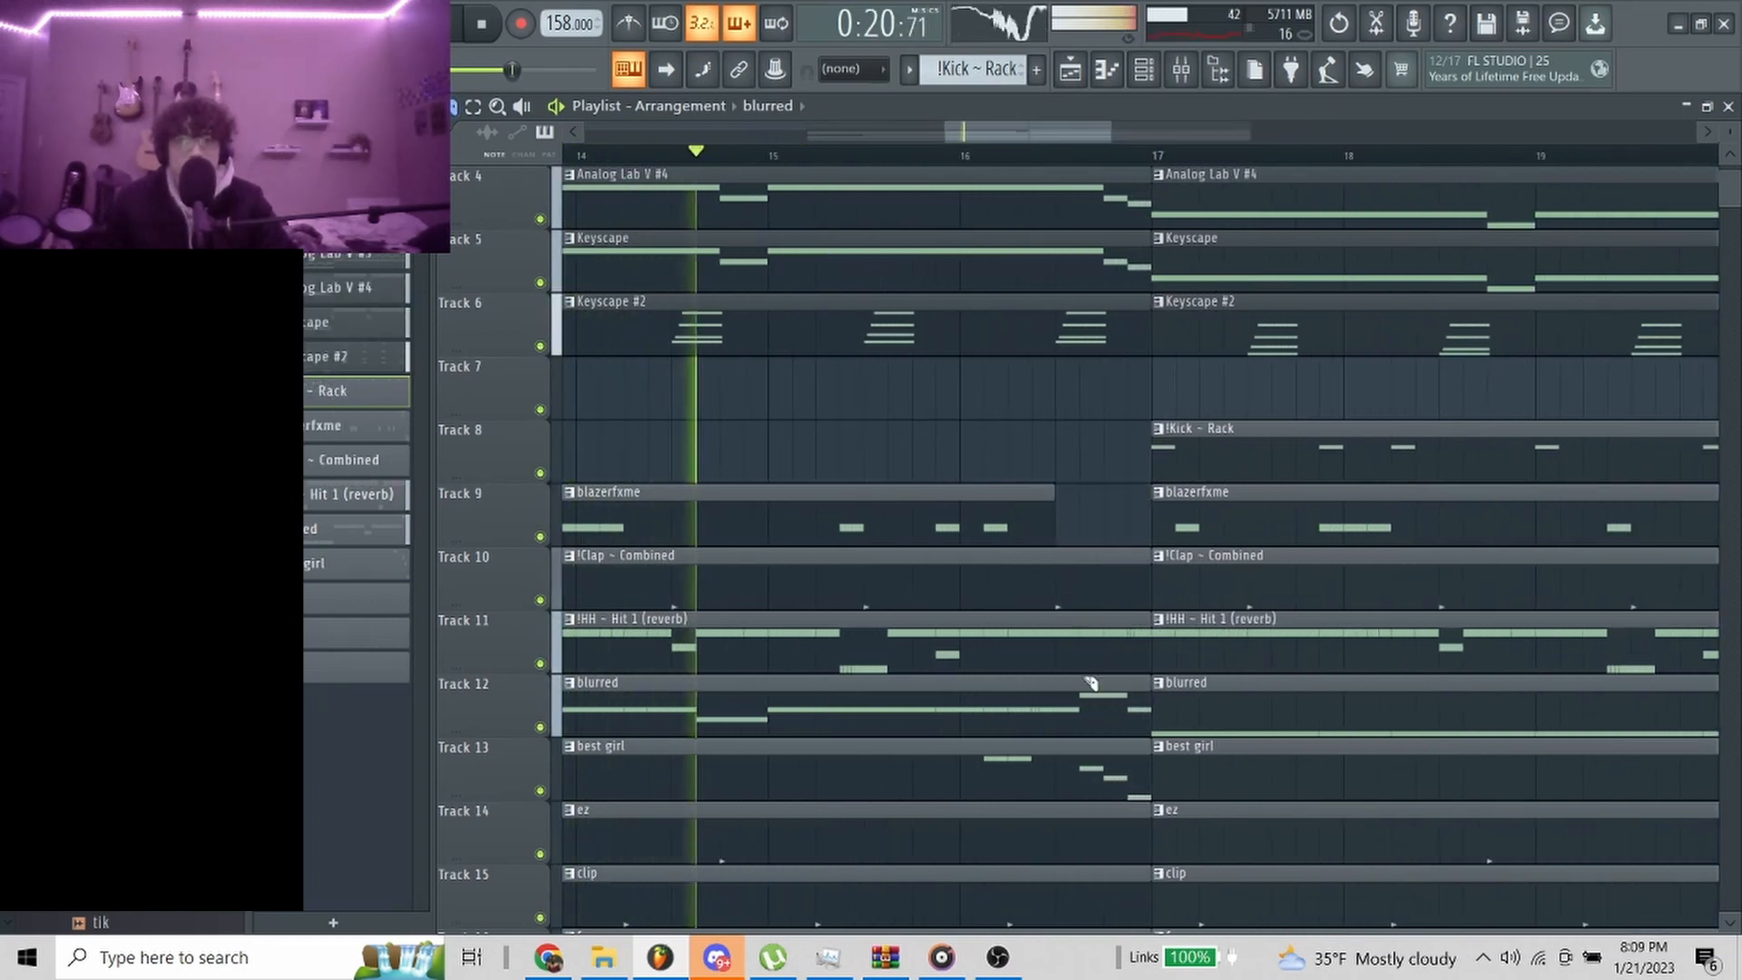
Copy the accent samples on Track 7 into bars 17 to 24 and play the song from bar 9
scroll(1095, 665, down, 5)
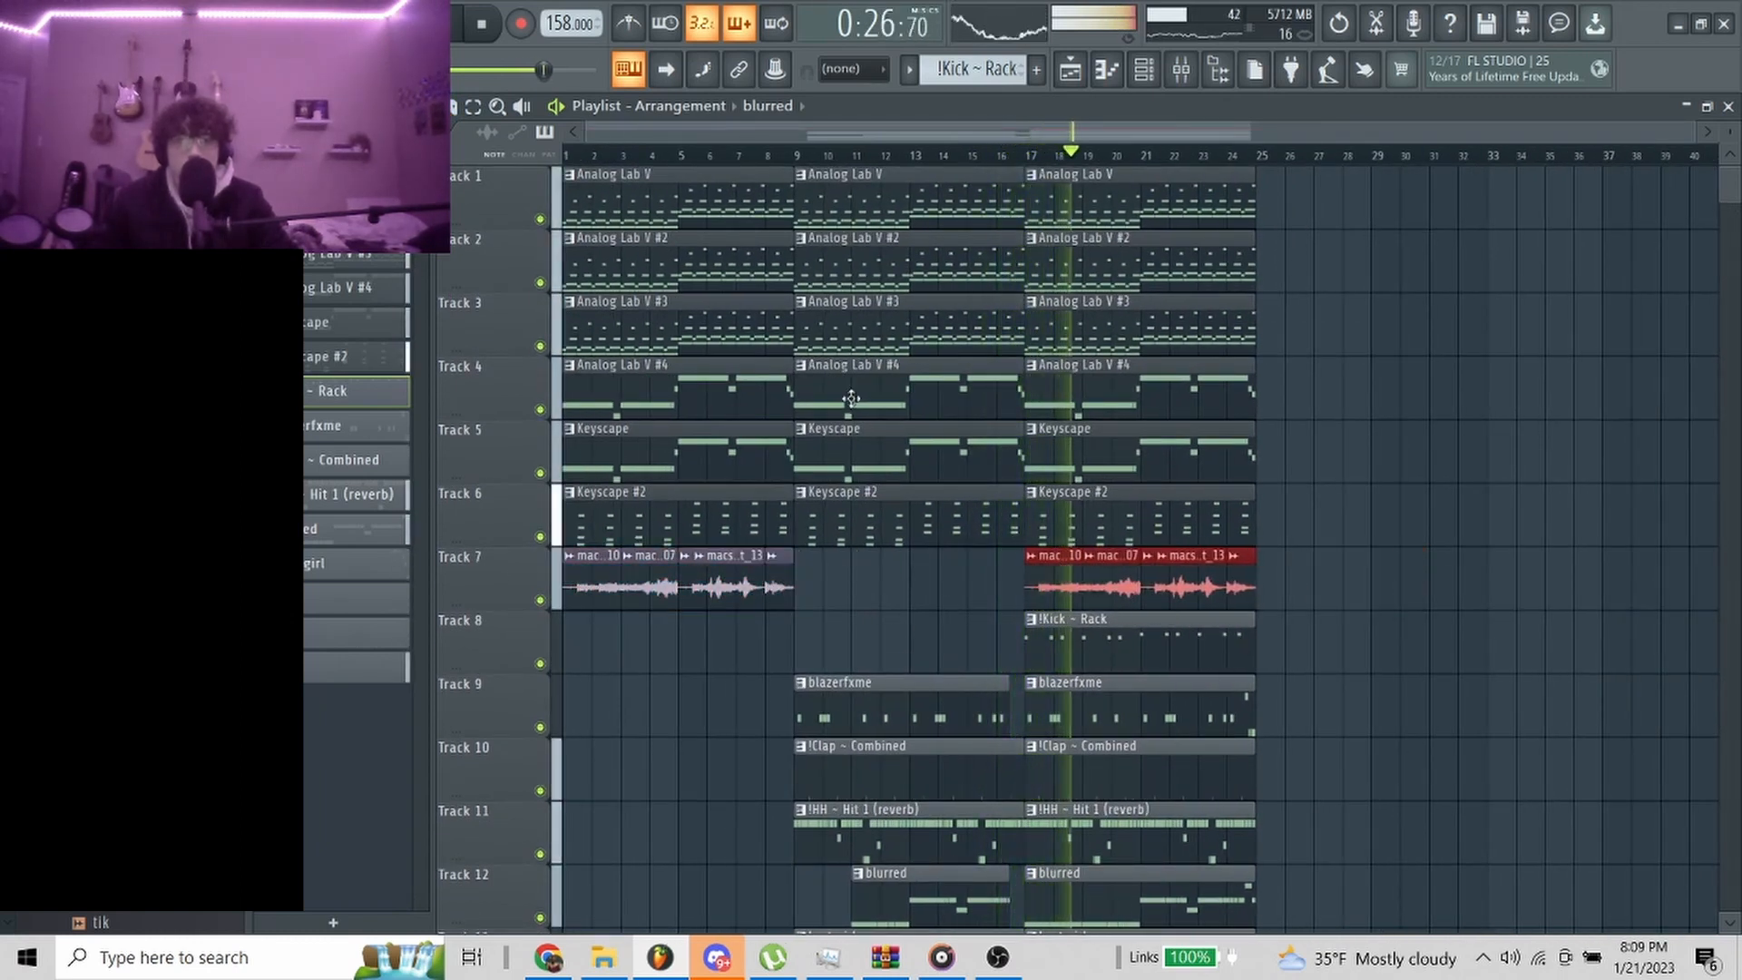
key(ctrl+d)
scroll(851, 399, up, 3)
scroll(931, 318, down, 3)
scroll(804, 215, up, 3)
click(800, 157)
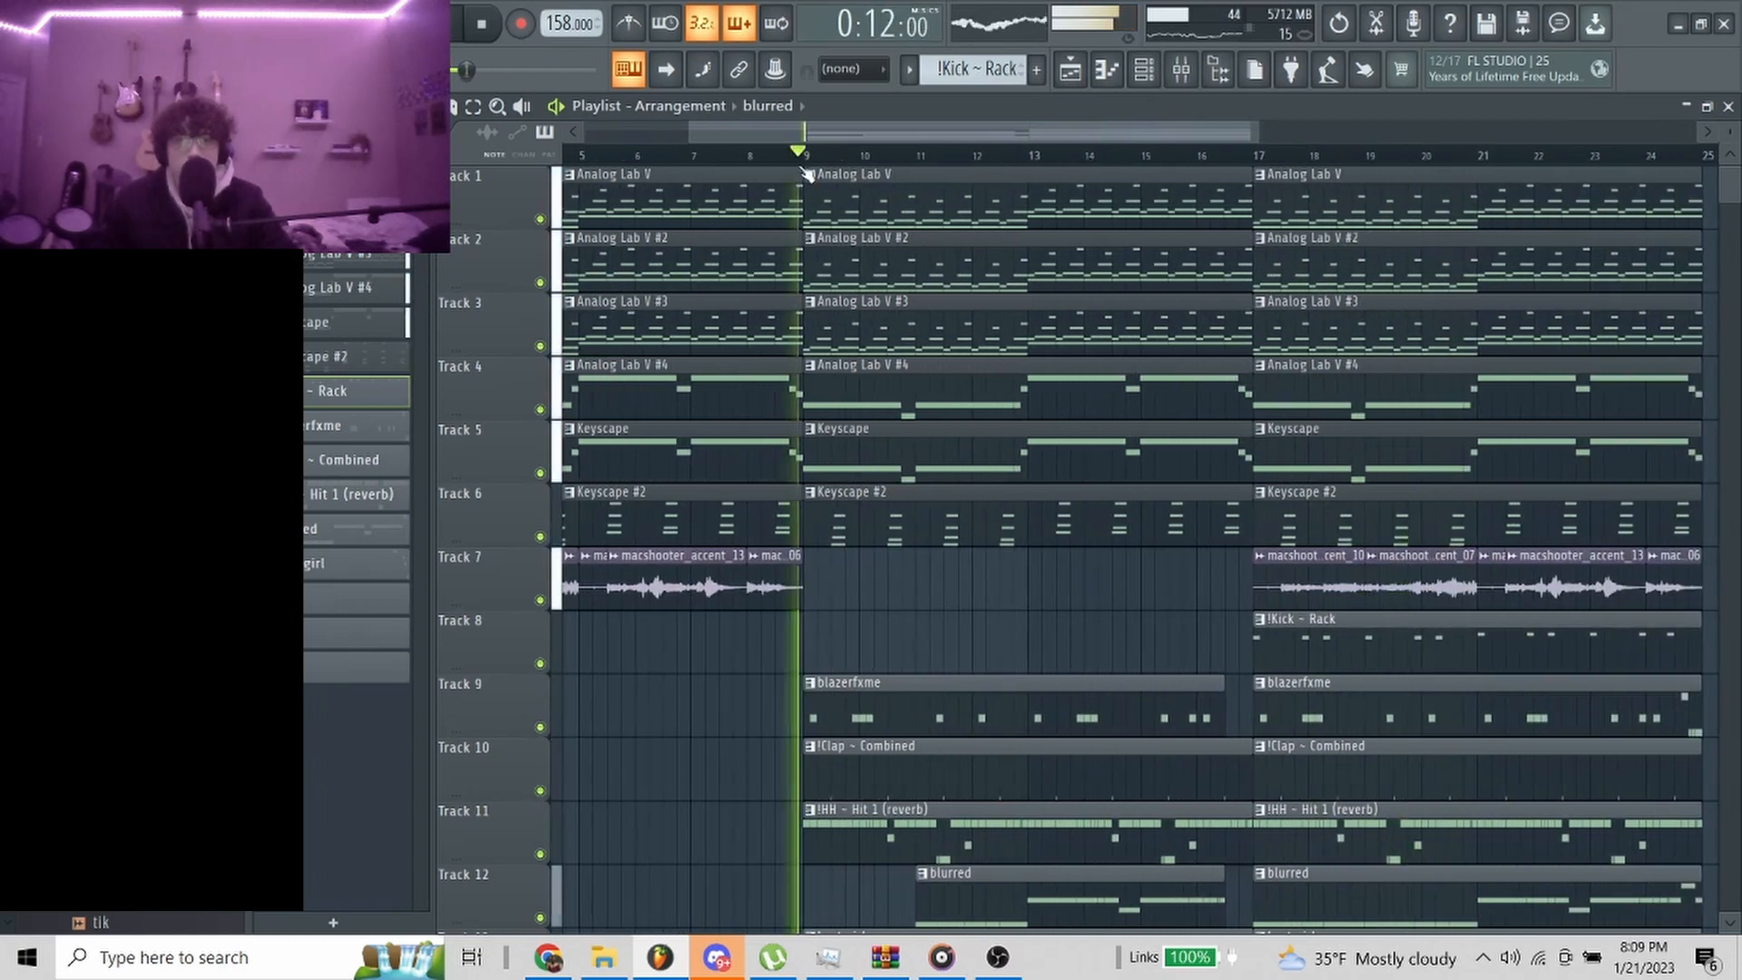
Delete the Analog Lab V #2 and Keyscape #2 clips from bars 9 to 16
right_click(903, 349)
key(ctrl+z)
right_click(925, 266)
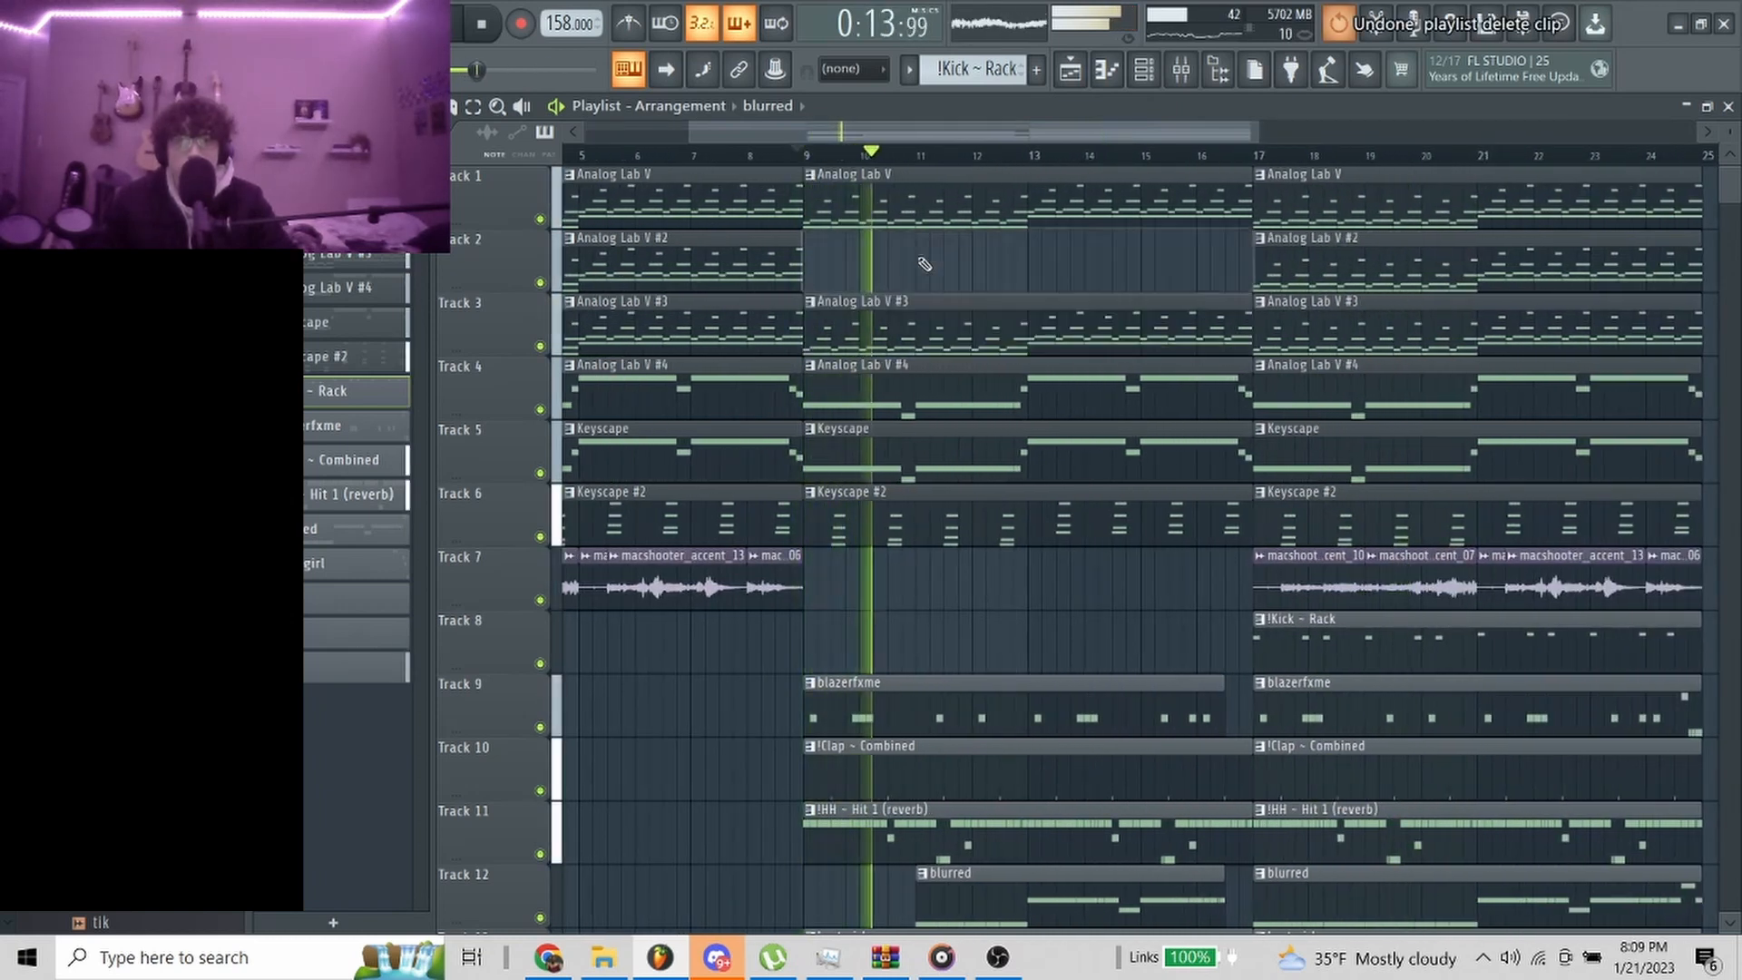
key(ctrl+z)
right_click(997, 532)
scroll(877, 428, down, 5)
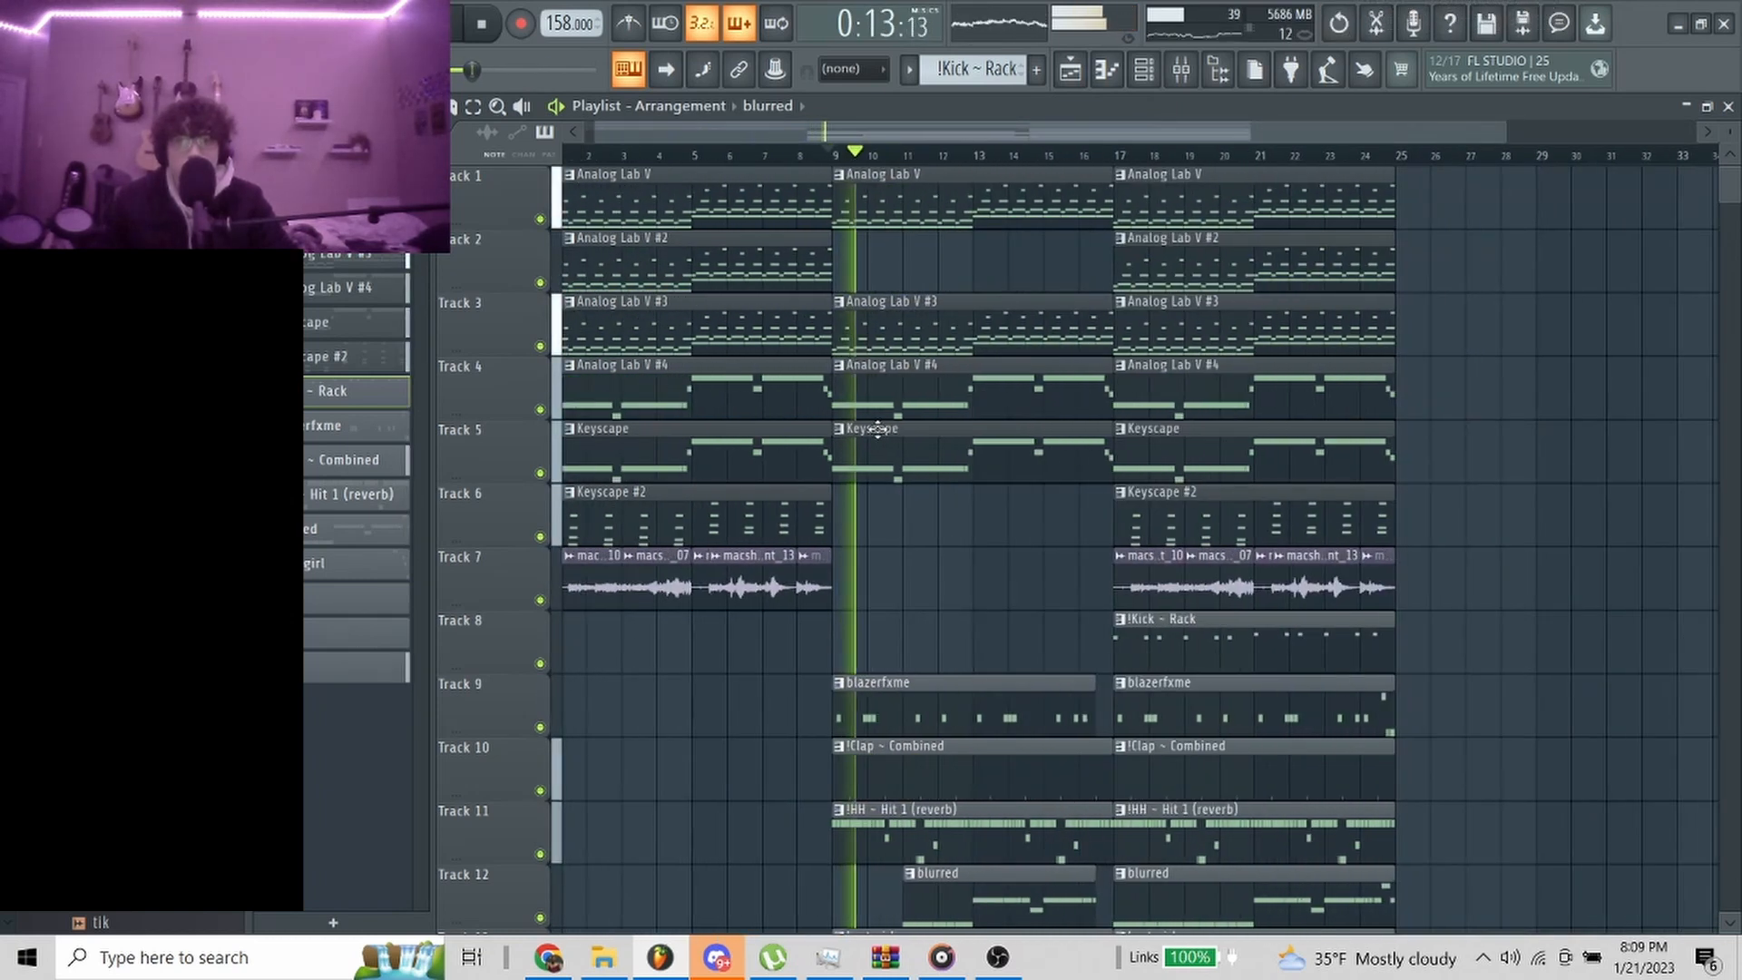
Copy the accent samples of bars 1 to 8 into bars 9 to 16 on Track 7
scroll(875, 428, down, 6)
scroll(870, 426, up, 5)
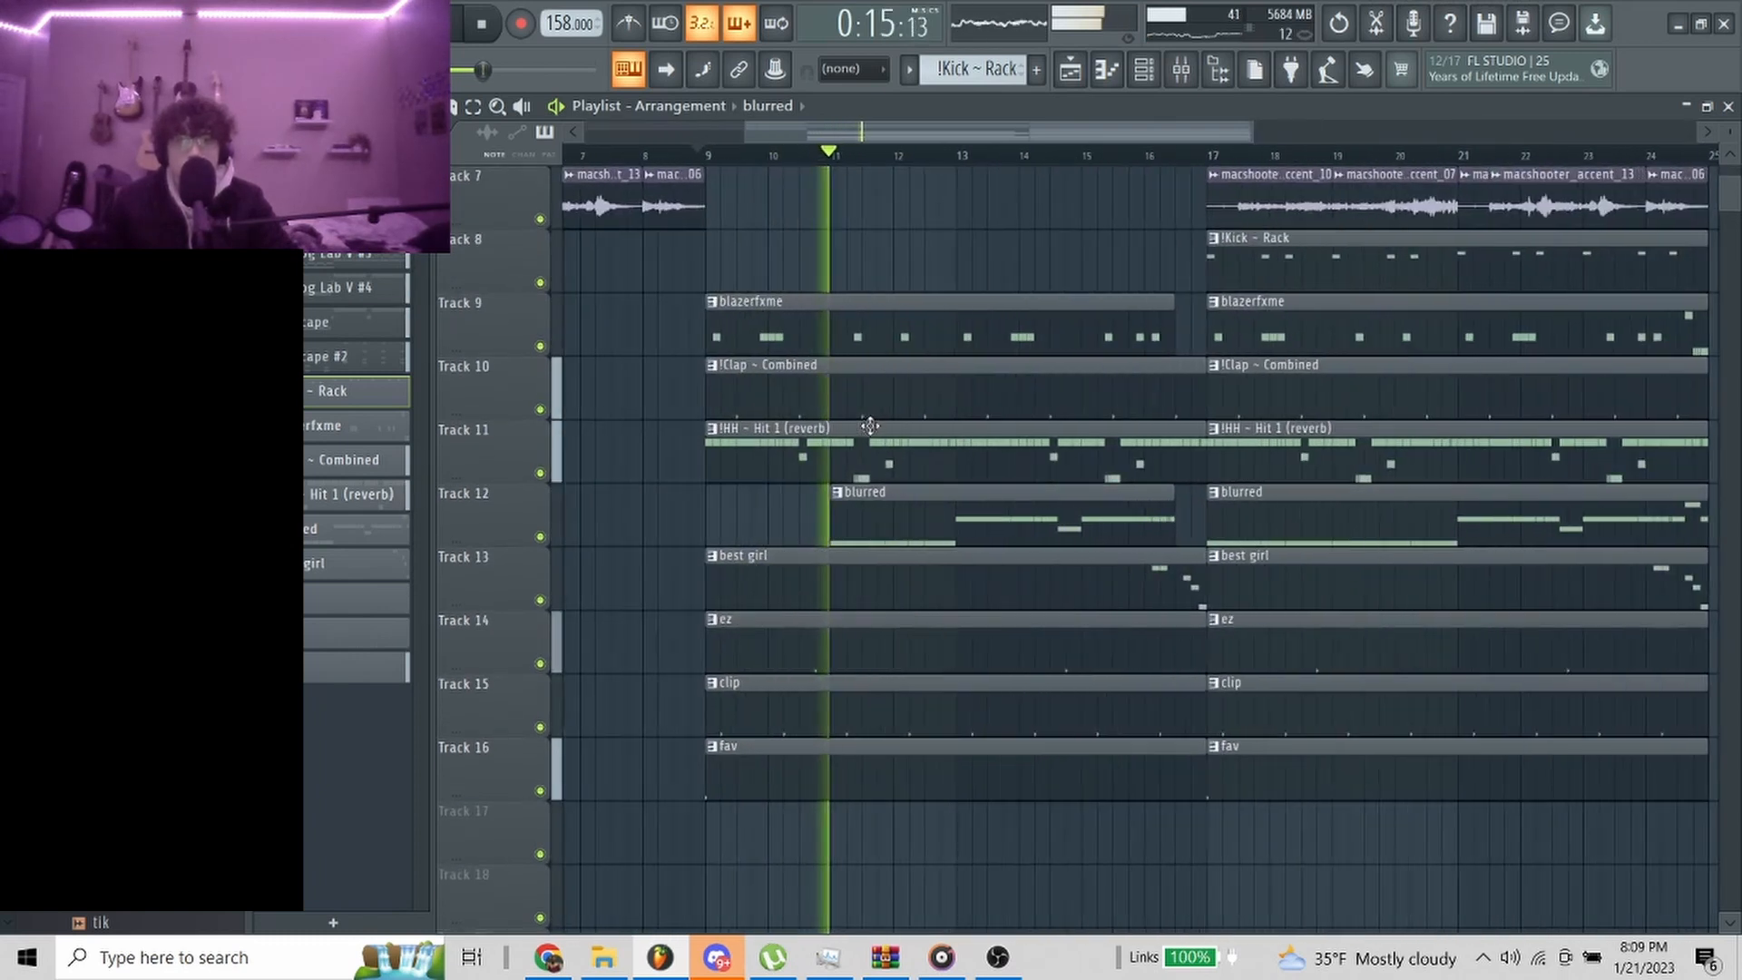
scroll(885, 428, up, 4)
scroll(890, 432, down, 3)
drag(868, 443, 557, 410)
drag(991, 442, 564, 463)
key(ctrl+b)
key(ctrl+d)
scroll(1035, 508, down, 3)
Check the levels in the mixer and delete the best girl clip from bars 17 to 24
key(F9)
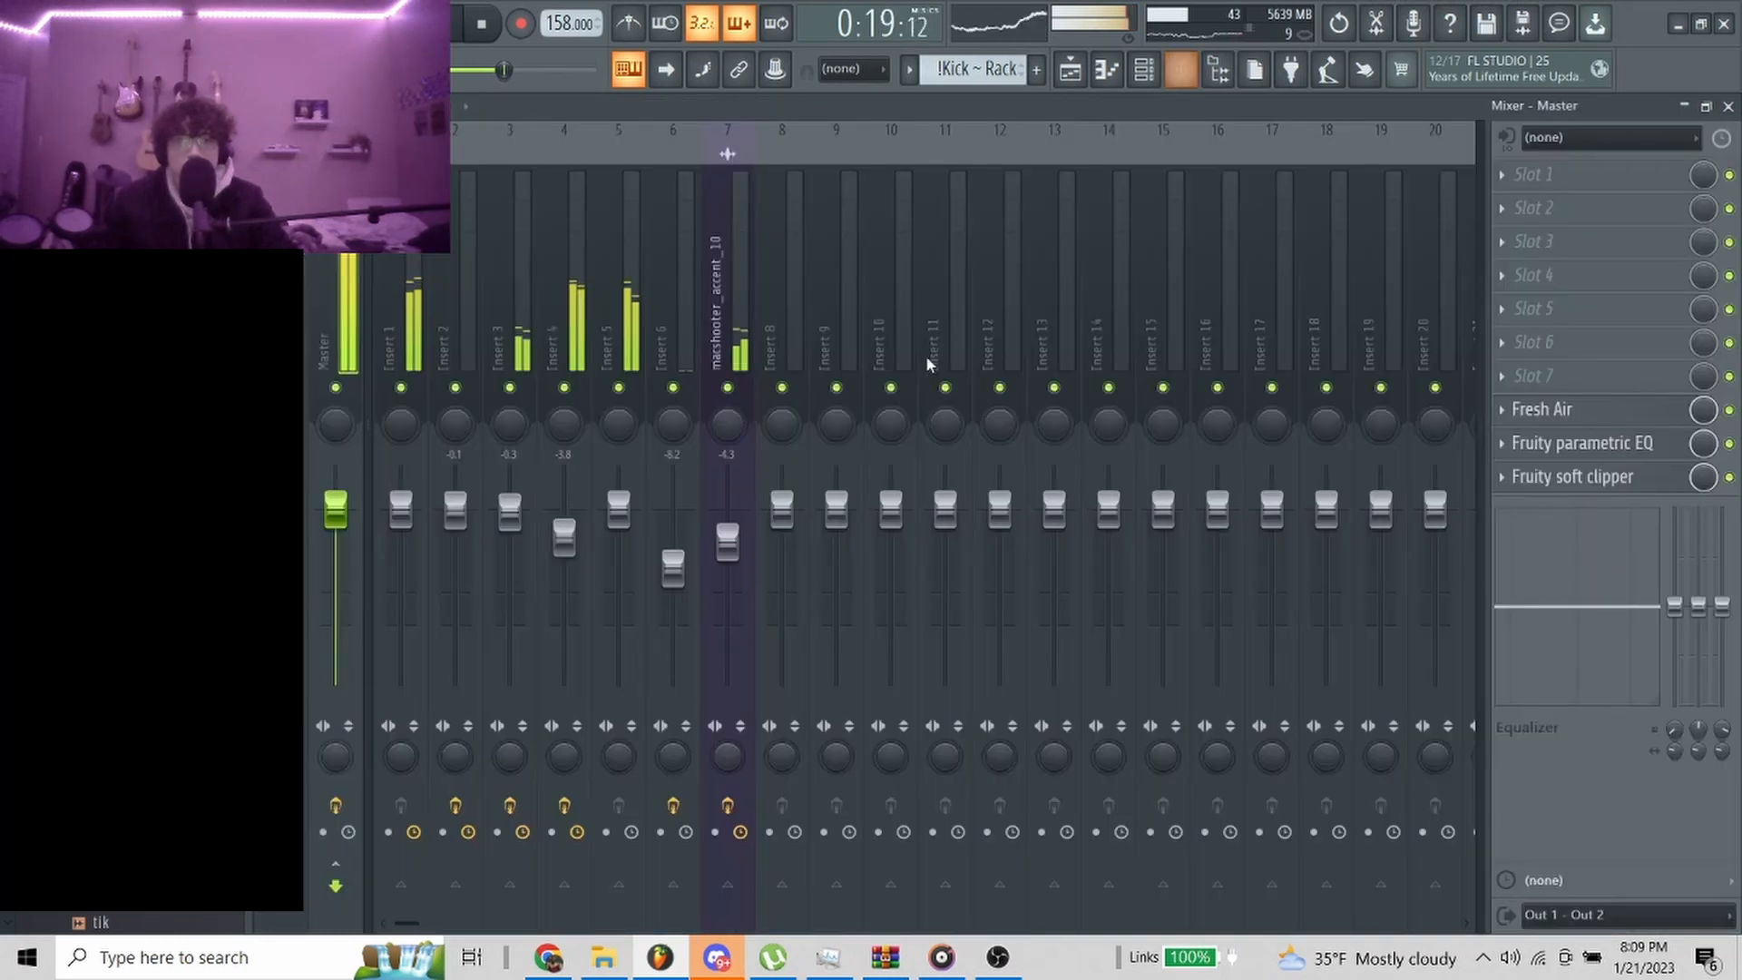
key(F9)
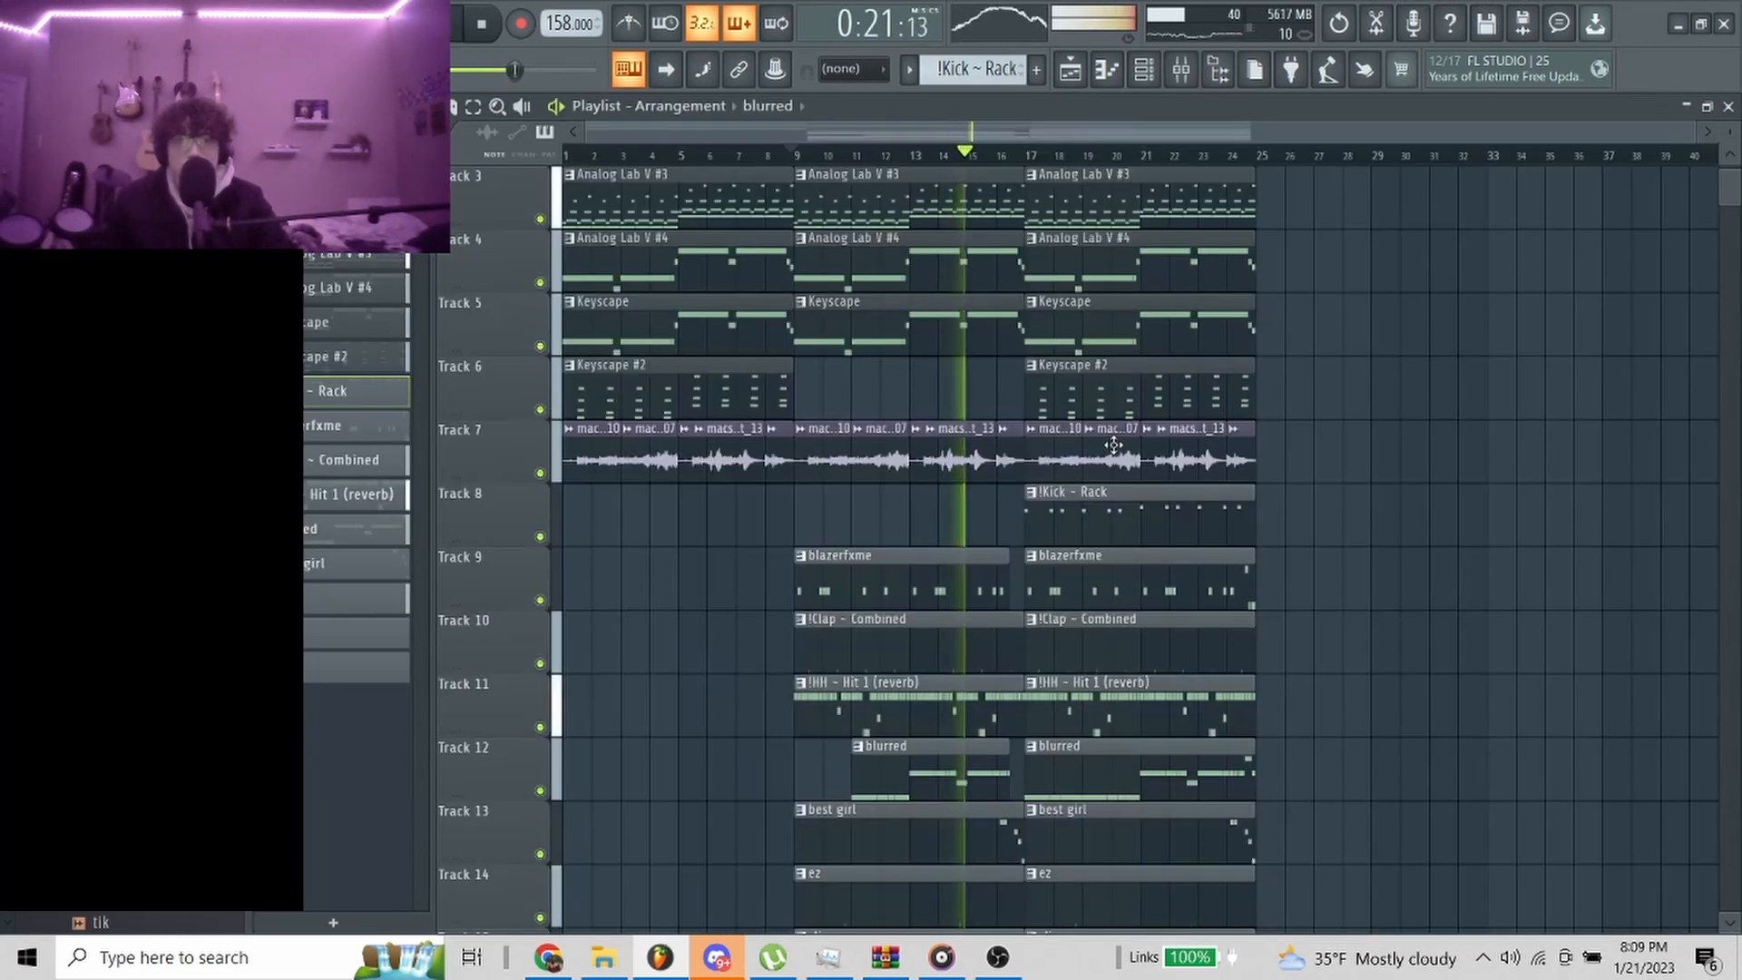
click(1183, 82)
key(F9)
scroll(1003, 498, down, 2)
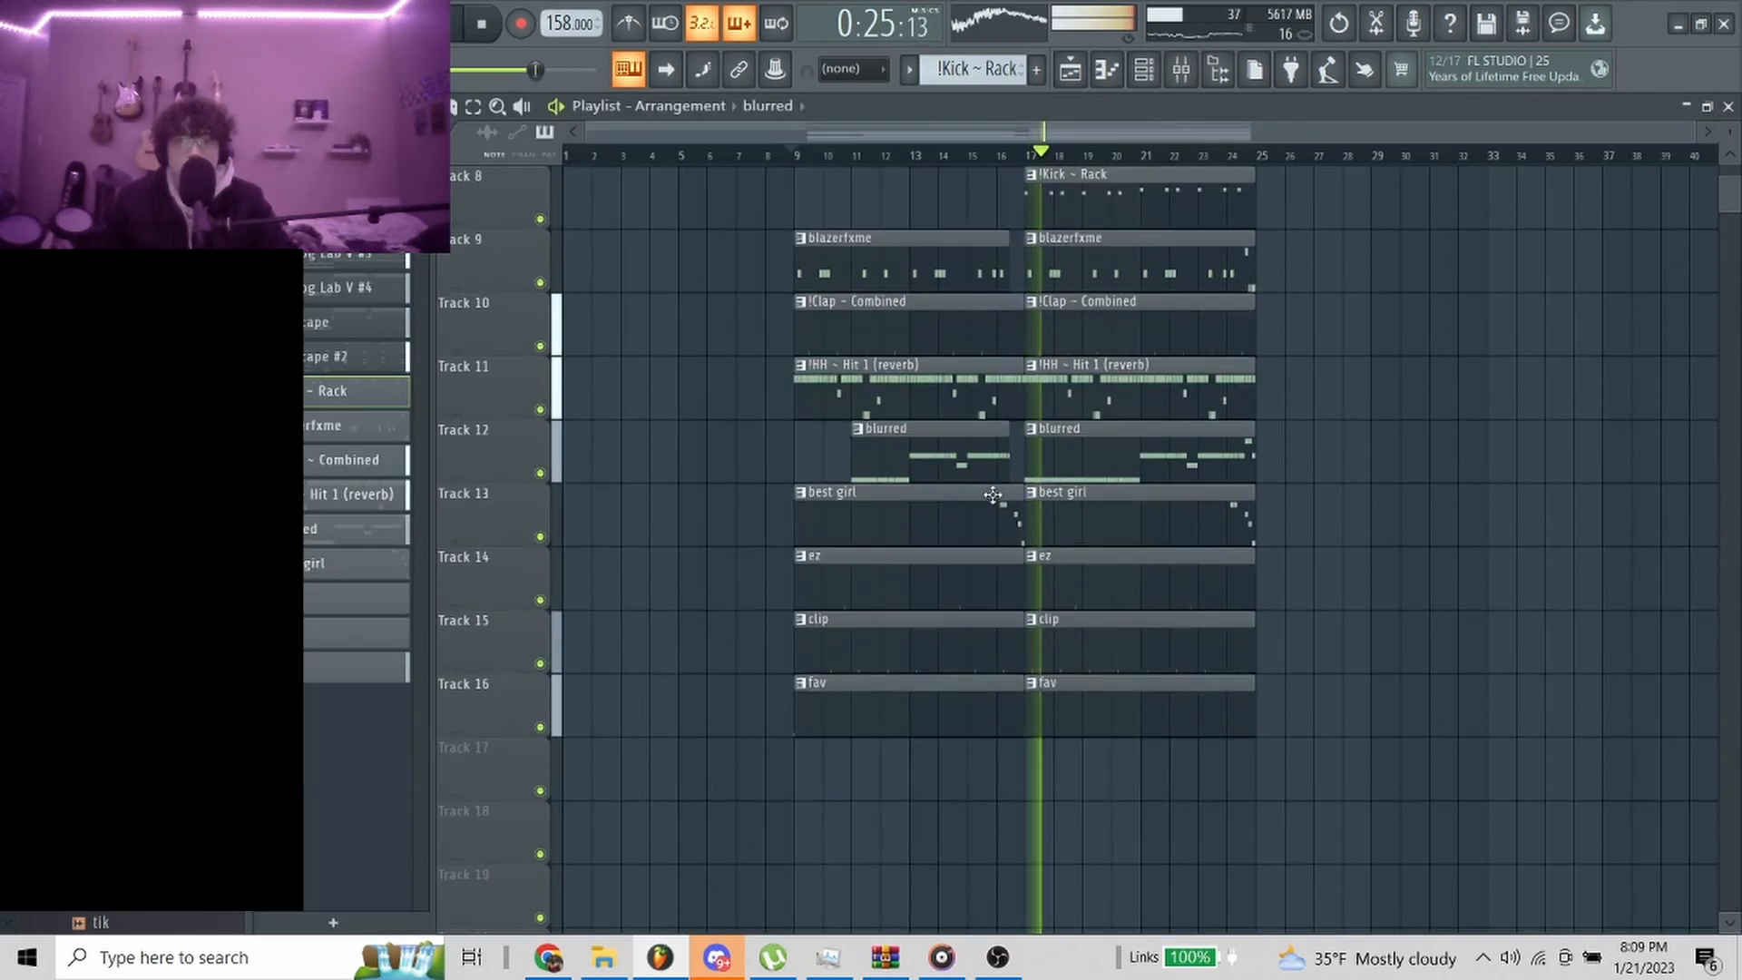
scroll(1163, 575, down, 3)
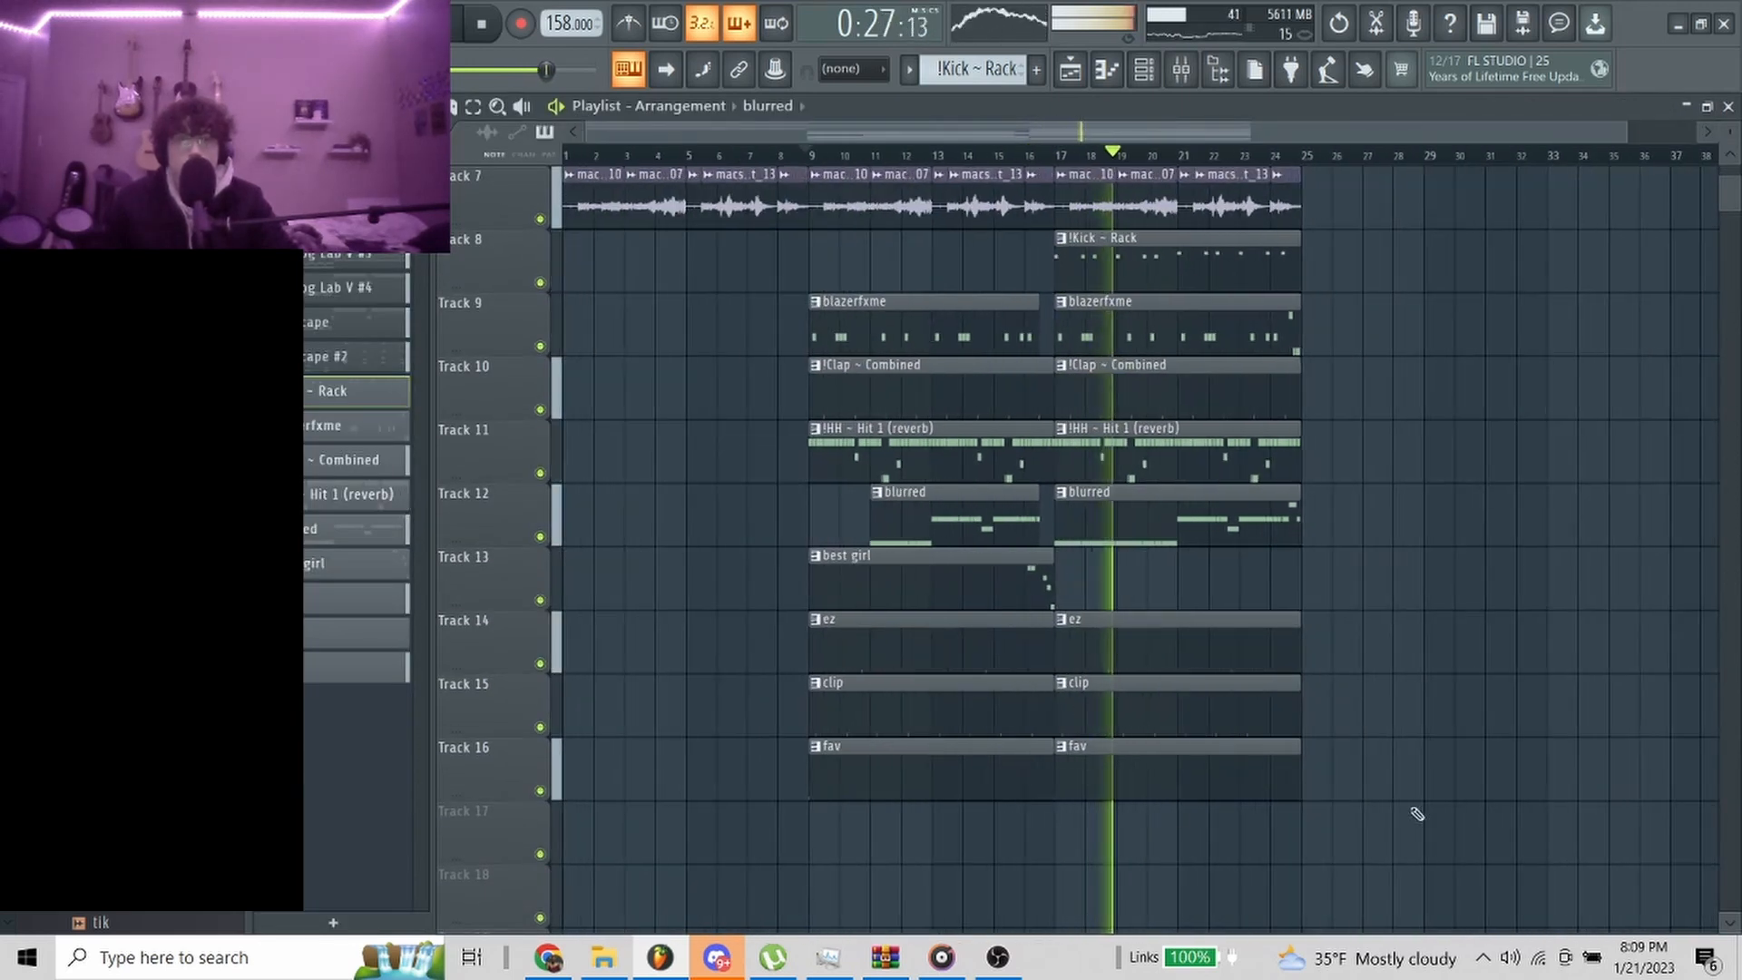
Duplicate the drum and percussion clips of bars 17 to 24 into bars 25 to 32
drag(1445, 865, 1176, 229)
key(ctrl+b)
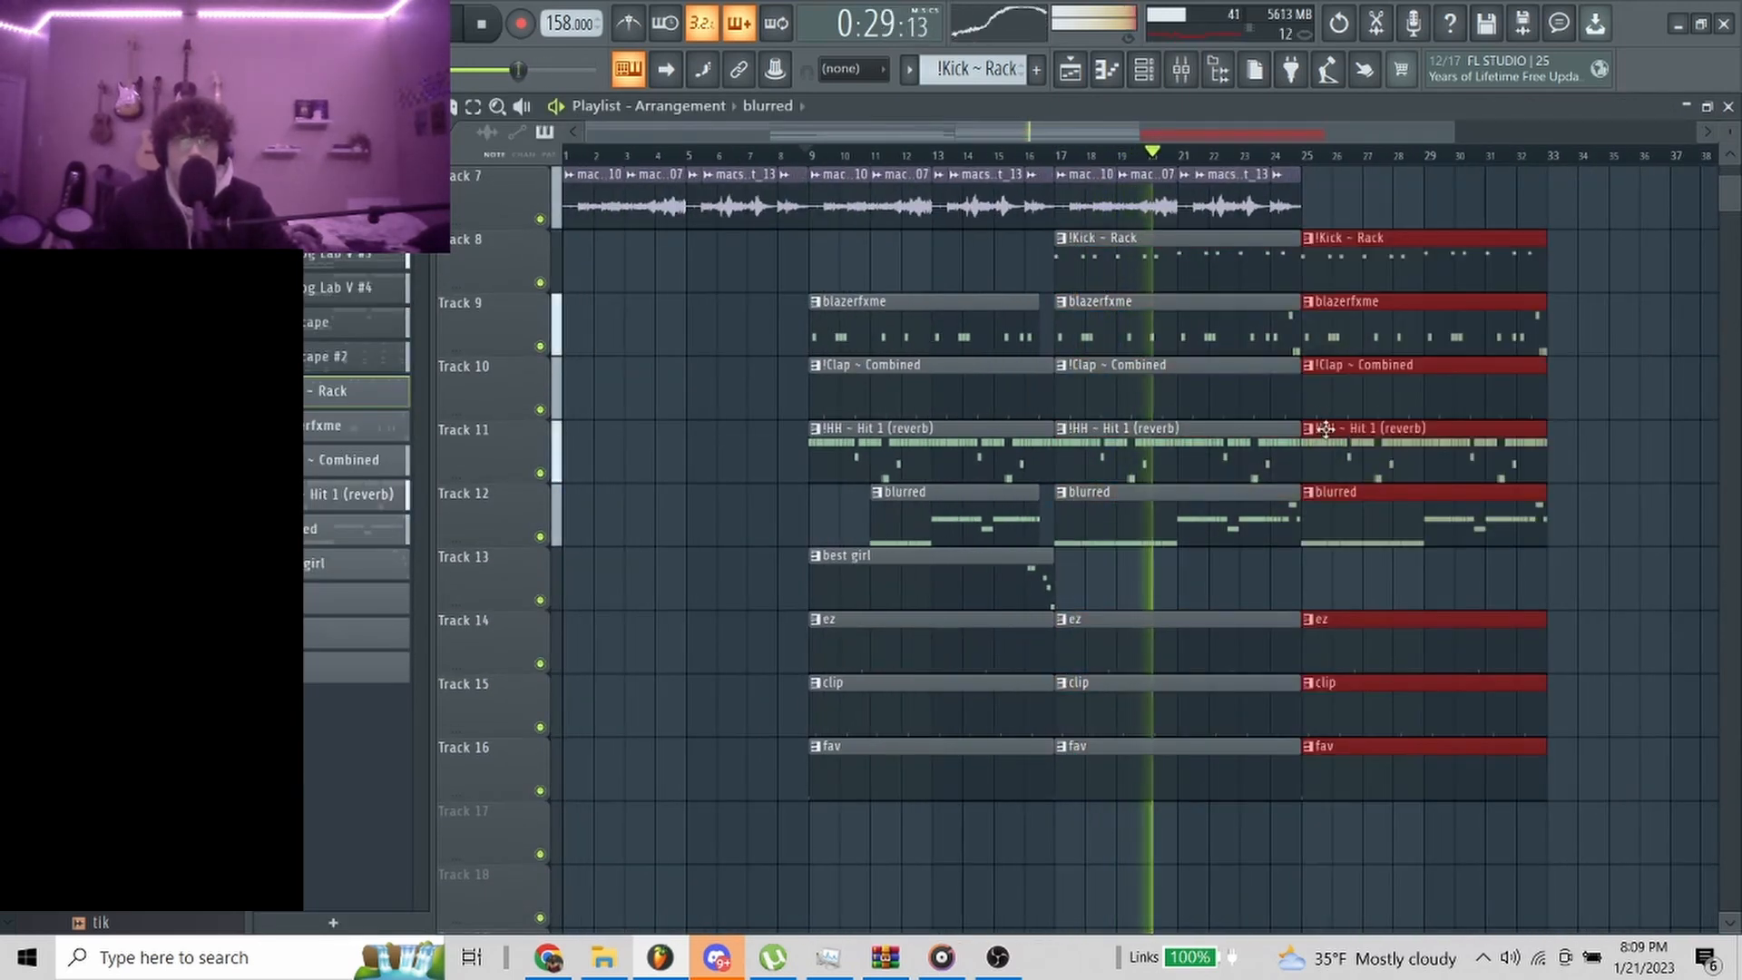
scroll(1213, 374, down, 1)
Copy the Analog Lab V, #3, #4 and Keyscape clips of bars 9 to 16 into bars 25 to 32
scroll(1197, 417, up, 6)
ctrl+click(1192, 431)
mouse_move(862, 447)
mouse_down()
mouse_move(848, 190)
mouse_move(1275, 213)
mouse_up()
key(ctrl+z)
click(288, 106)
click(311, 428)
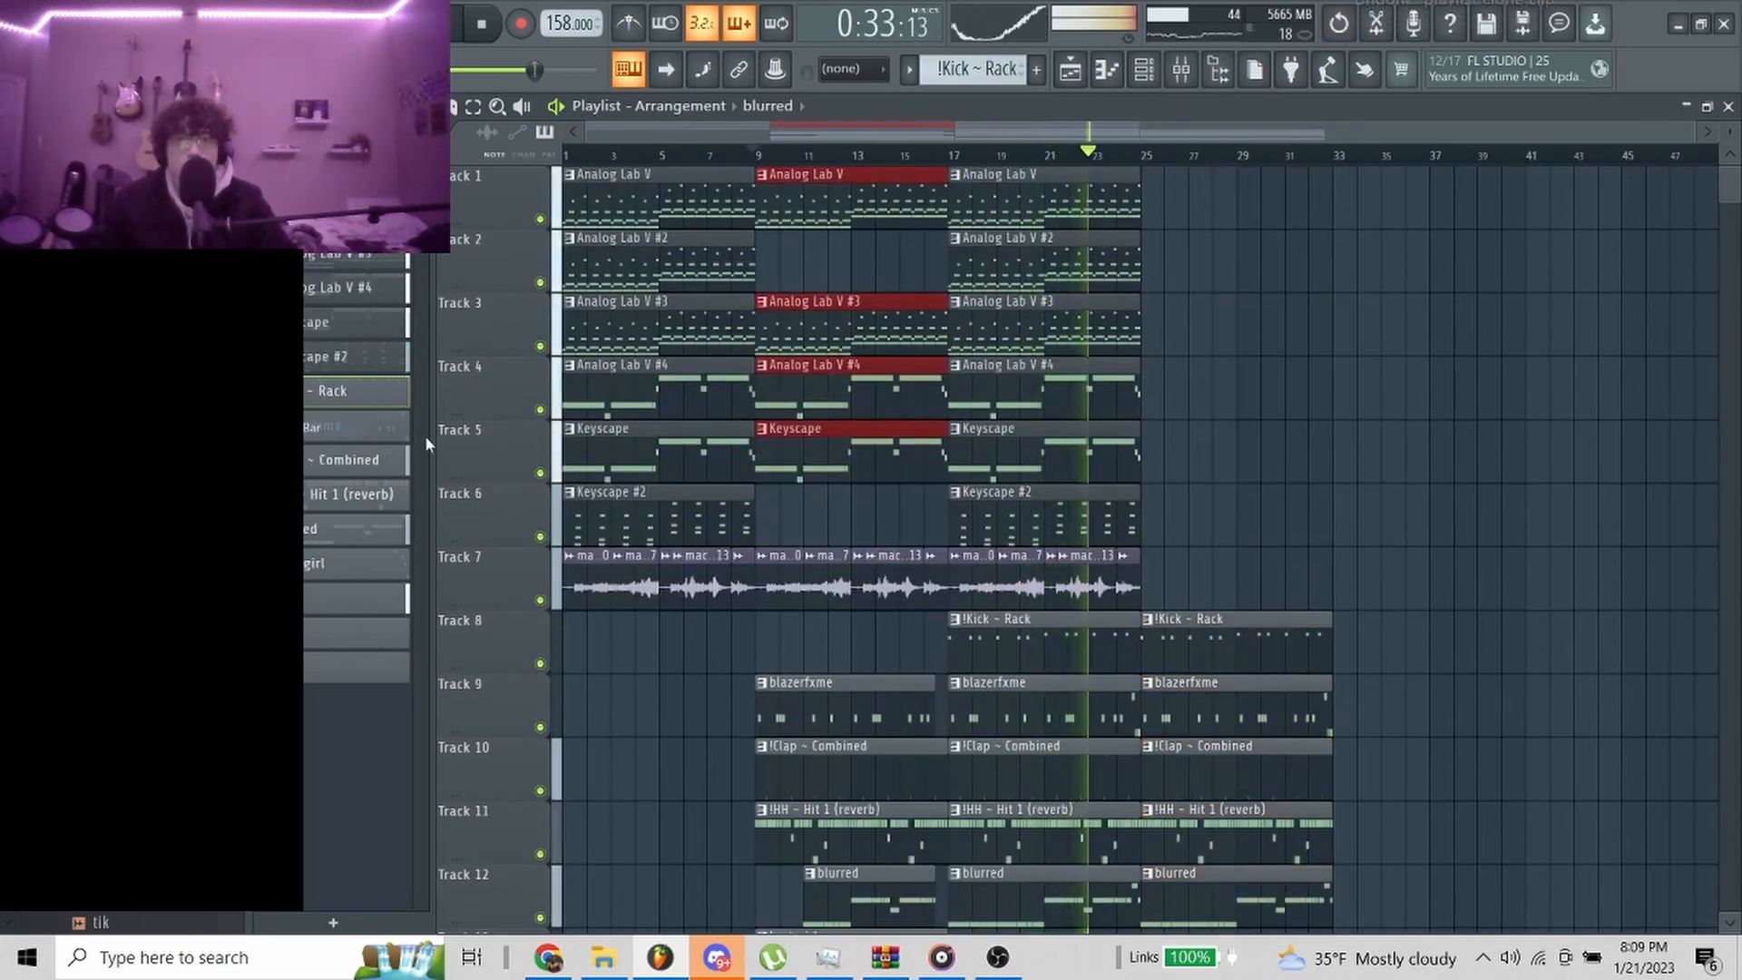
drag(821, 79, 1205, 237)
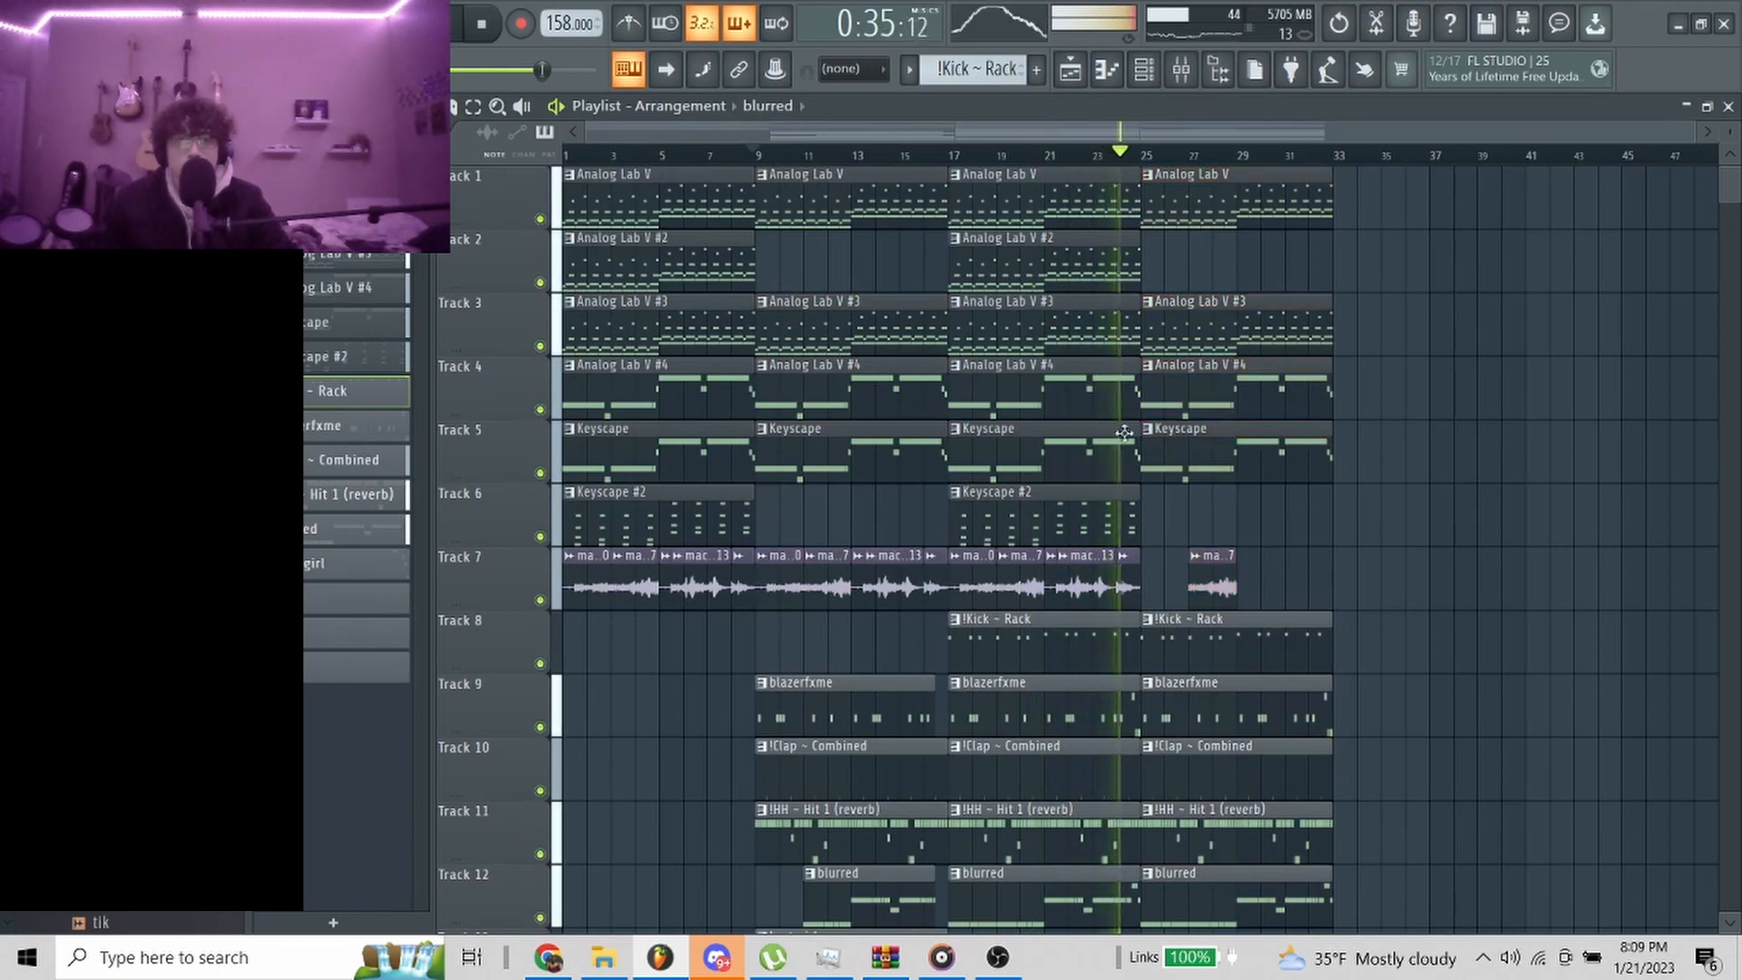
Delete the Analog Lab V #4 and Keyscape clips from bars 25 to 32
scroll(1214, 557, up, 3)
right_click(1219, 441)
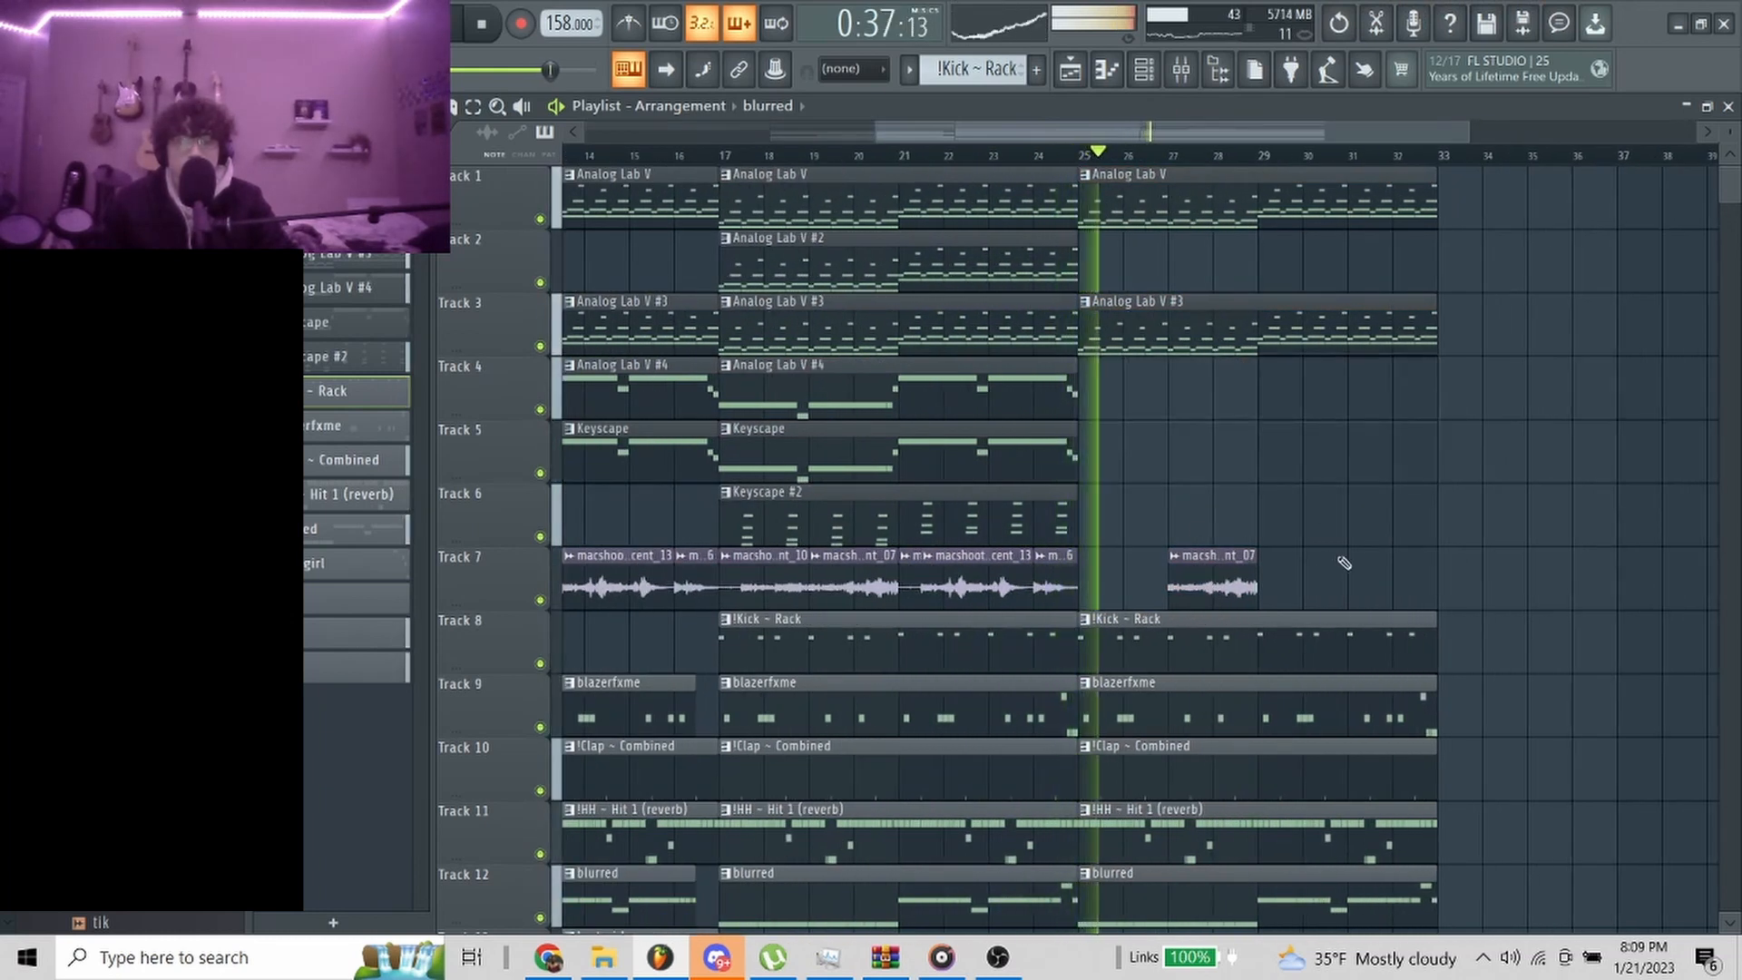
scroll(1344, 563, up, 4)
scroll(1260, 546, down, 3)
drag(1489, 580, 1124, 171)
scroll(1220, 571, down, 2)
Replace the stray macshooter_accent_07 clip after bar 25 with the full set of accent samples across bars 25 to 32
right_click(1231, 589)
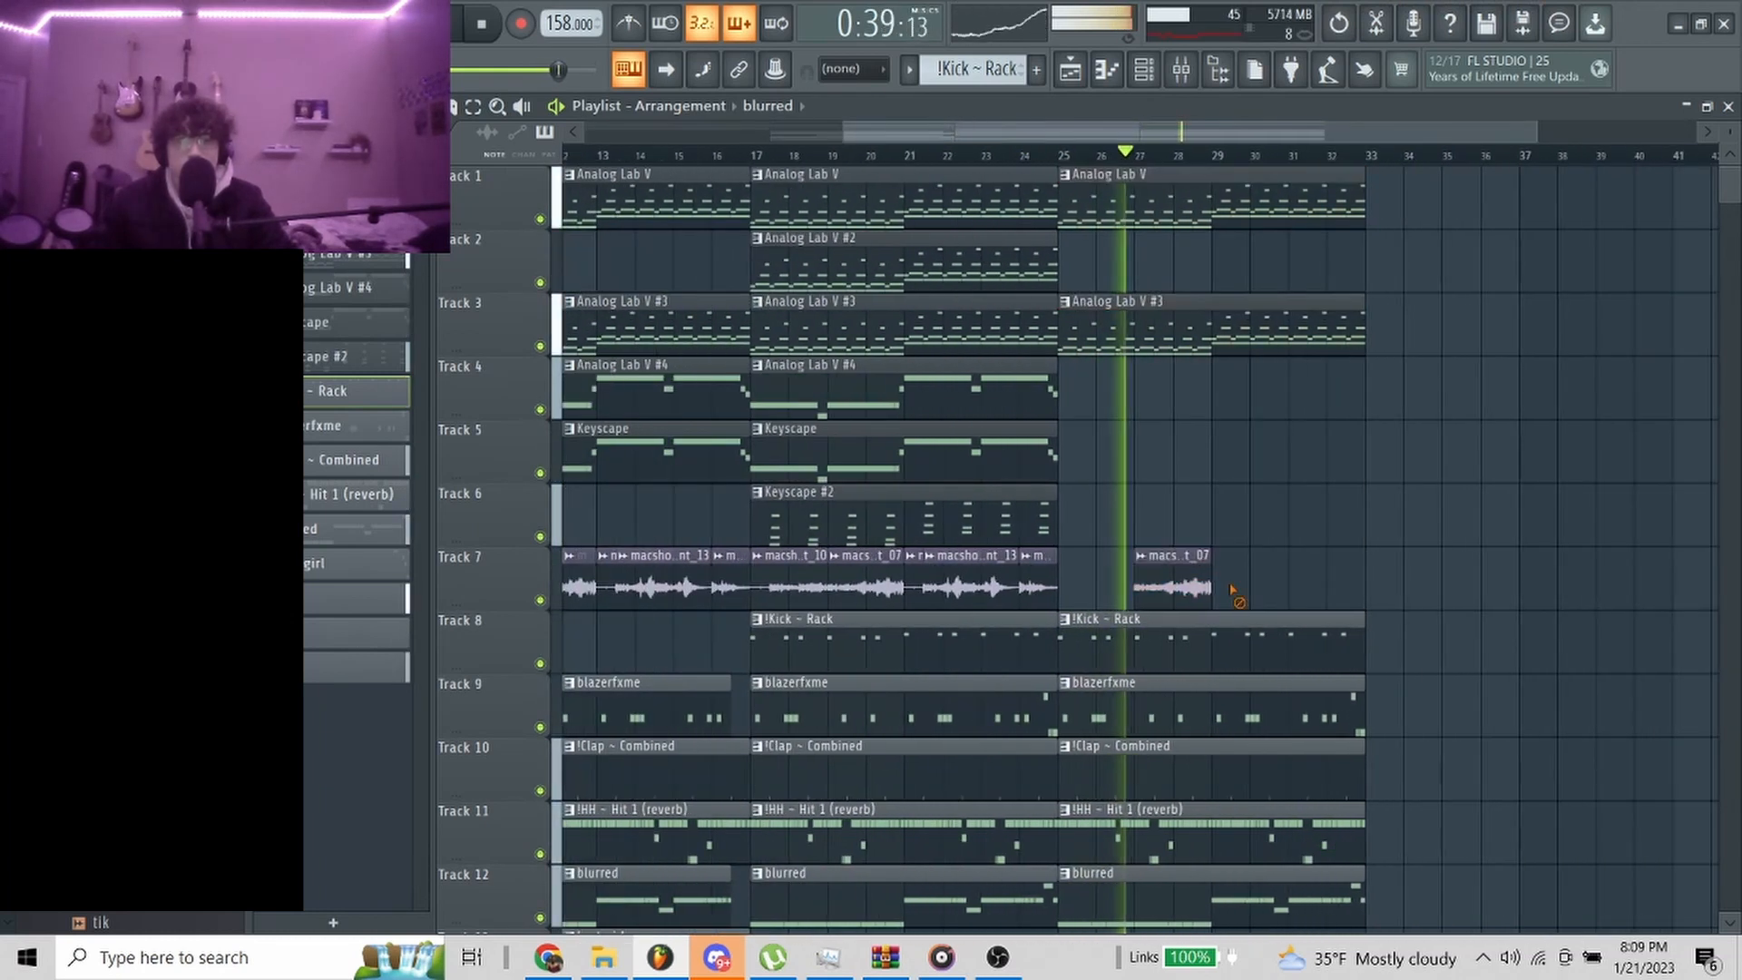
right_click(1188, 588)
drag(1130, 585, 742, 581)
Duplicate the Analog Lab V, Analog Lab V #3 and accent clips of bars 25 to 32 into bars 33 to 40
drag(1379, 497, 1089, 123)
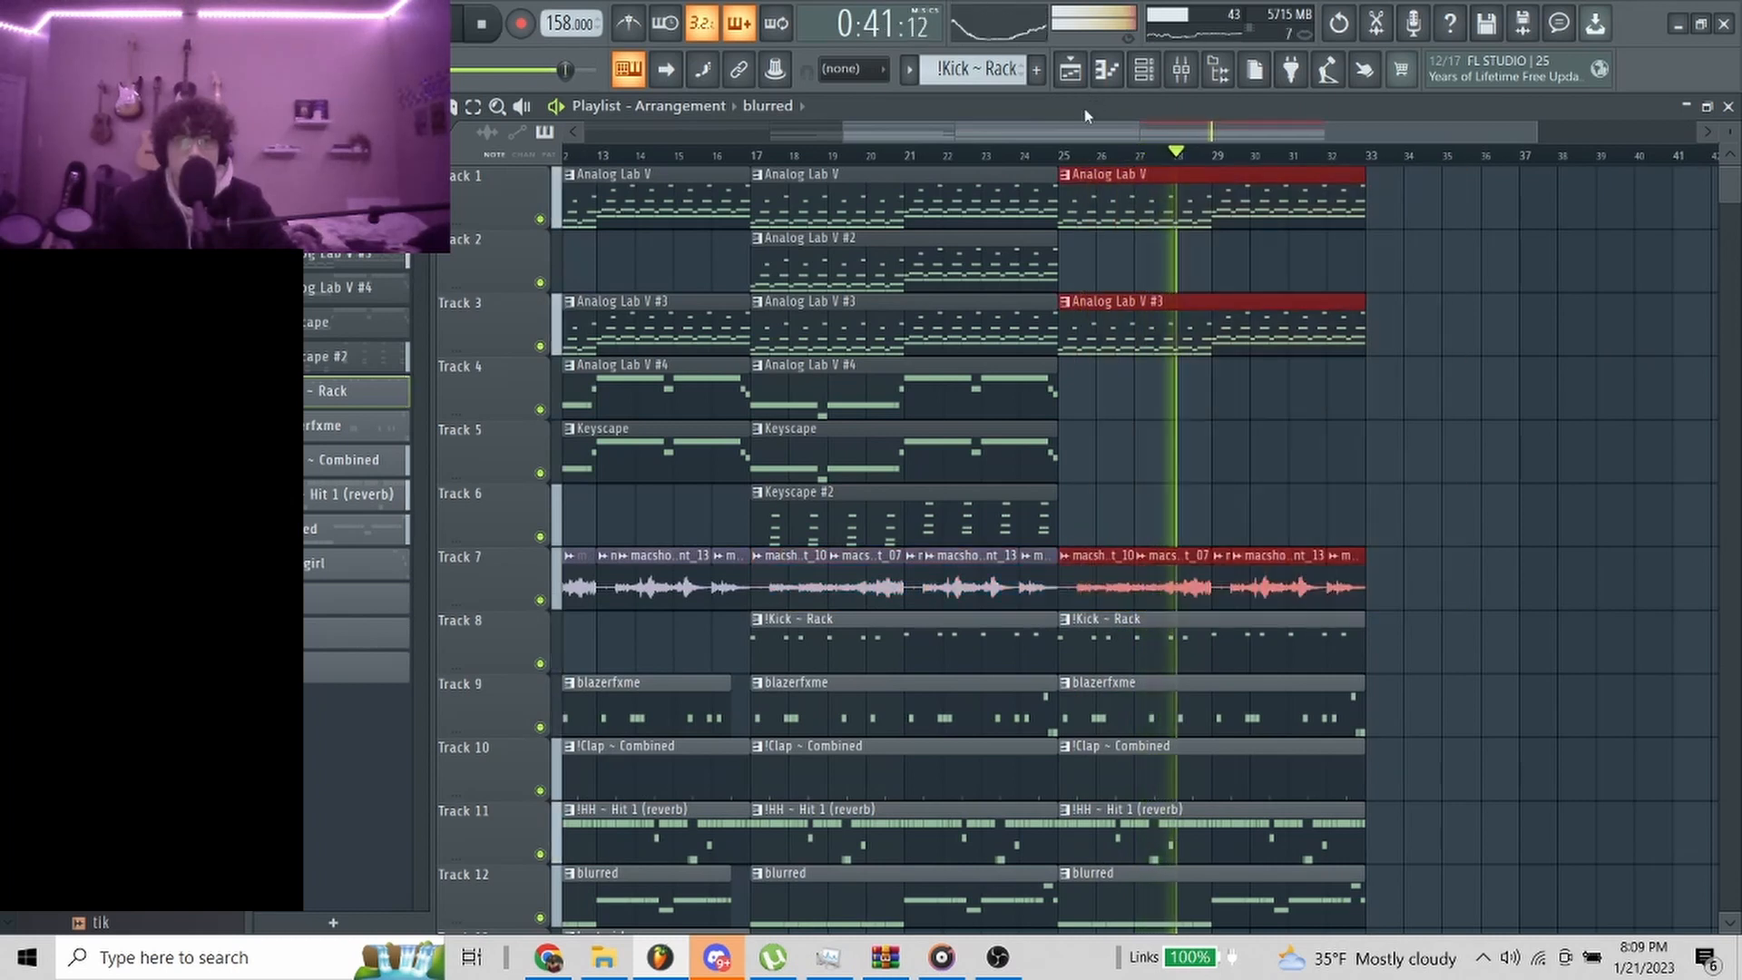
key(ctrl+b)
scroll(1111, 363, down, 3)
ctrl+click(1145, 410)
Copy the Keyscape #2 and Analog Lab V #2 clips of bars 17 to 24 into bars 33 to 40
scroll(1141, 440, up, 2)
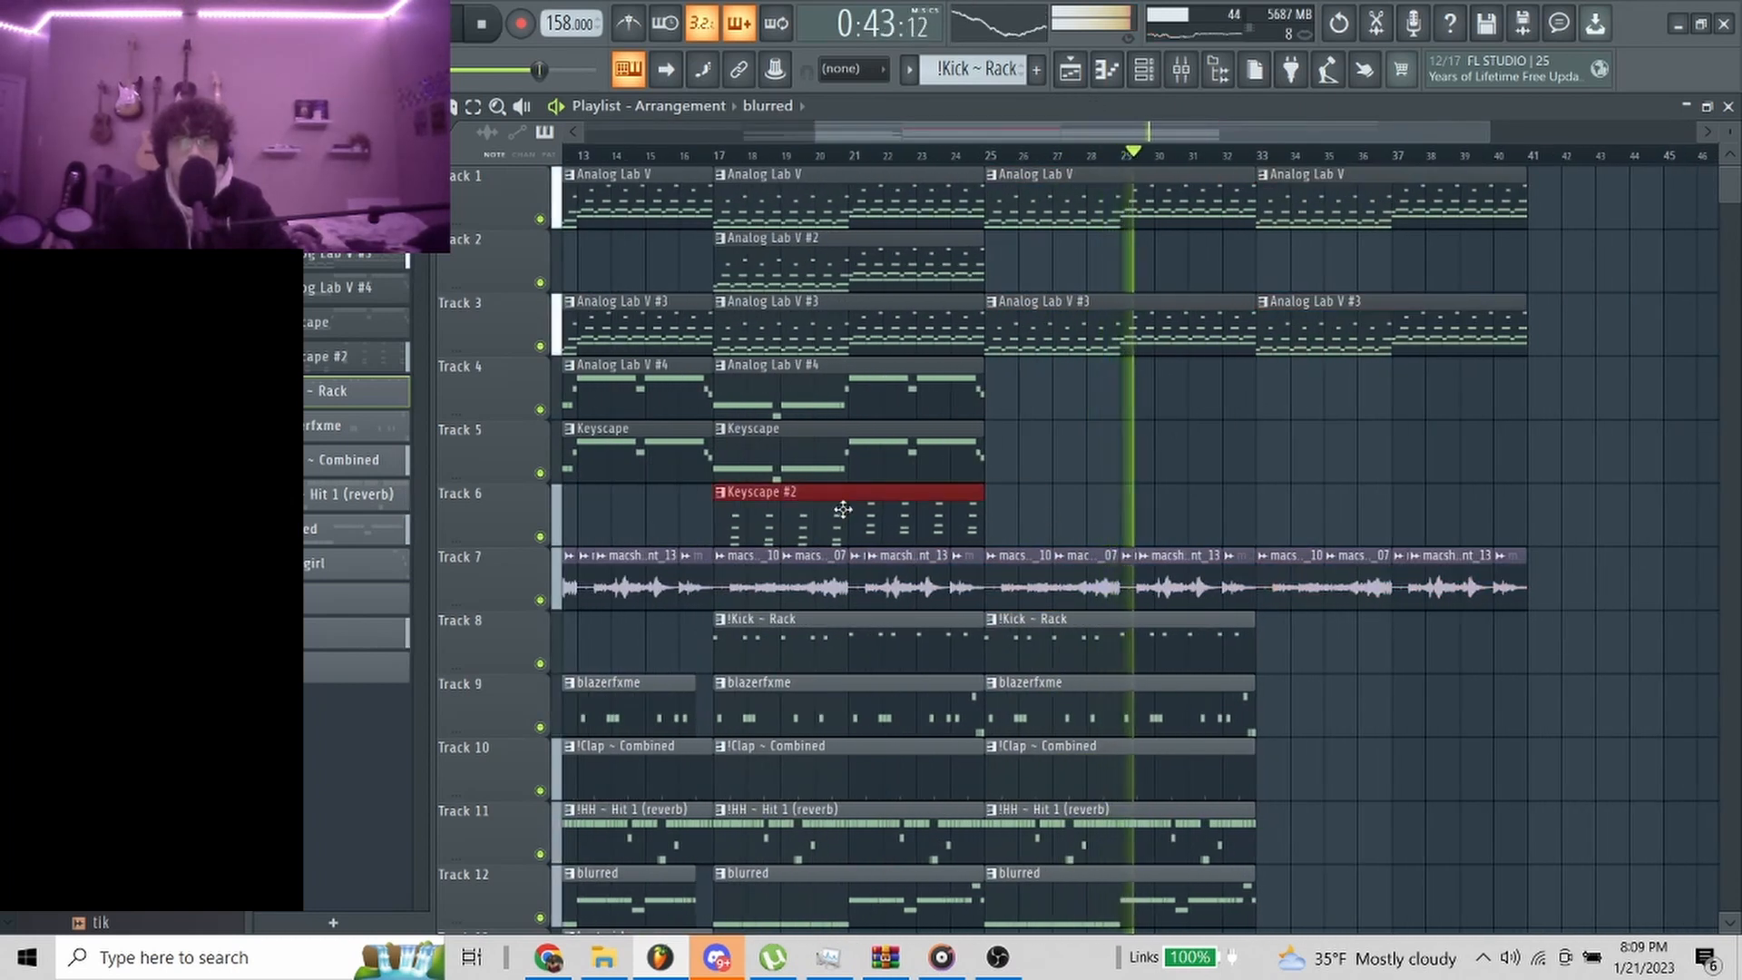
drag(842, 509, 1477, 515)
scroll(1107, 440, down, 2)
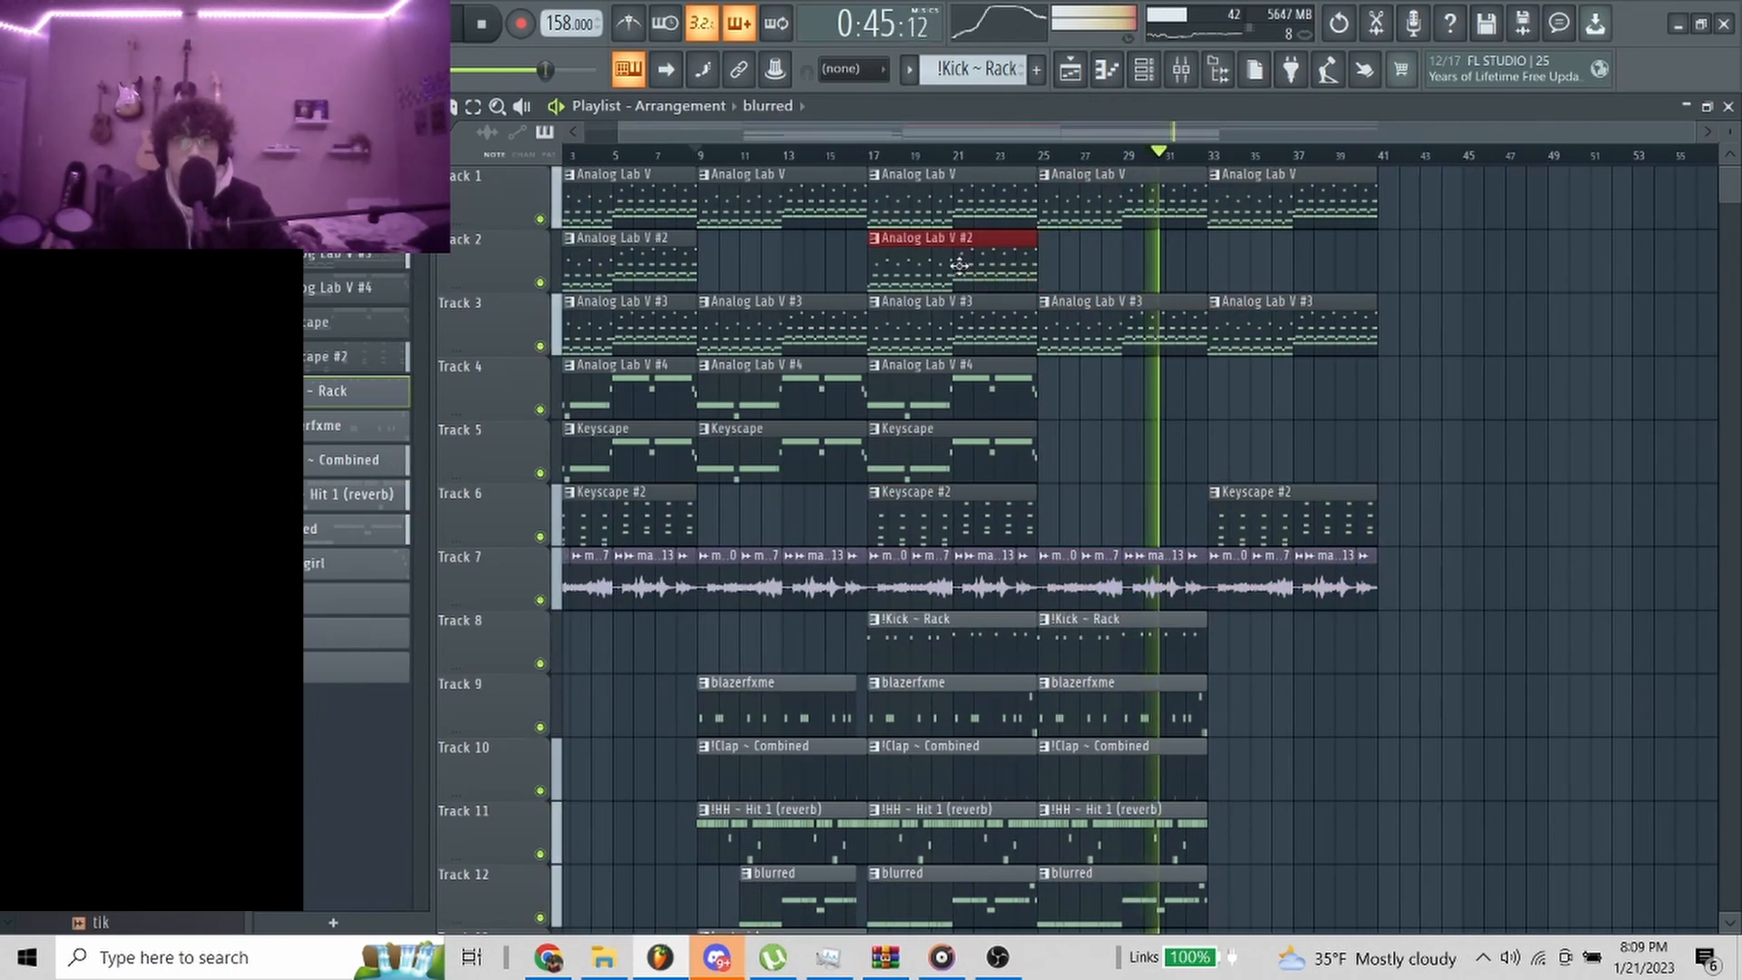
drag(1315, 280, 1295, 281)
Duplicate the drum and percussion clips of bars 25 to 32 into bars 33 to 40
scroll(1291, 369, down, 6)
scroll(1216, 551, up, 2)
drag(1266, 788, 1080, 352)
key(ctrl+b)
key(ctrl+d)
scroll(1188, 382, down, 1)
scroll(1179, 380, up, 2)
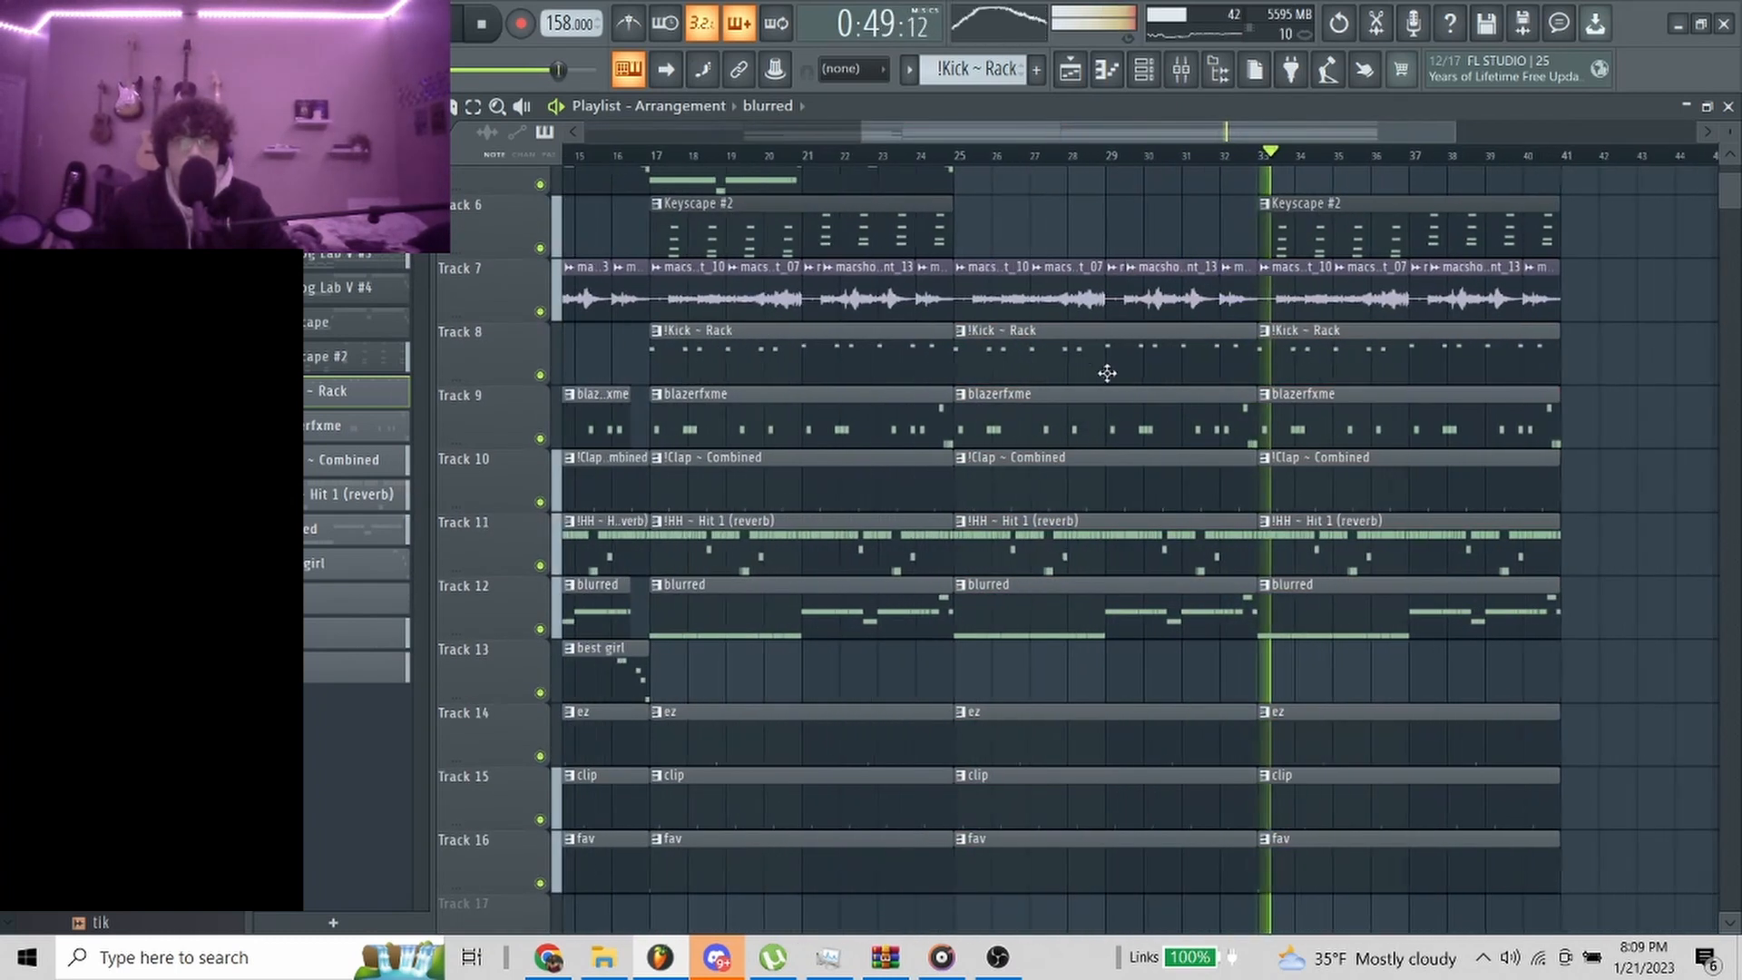
Delete the !Kick - Rack and blazerfxme clips from bars 25 to 32
right_click(1102, 365)
scroll(1045, 367, up, 2)
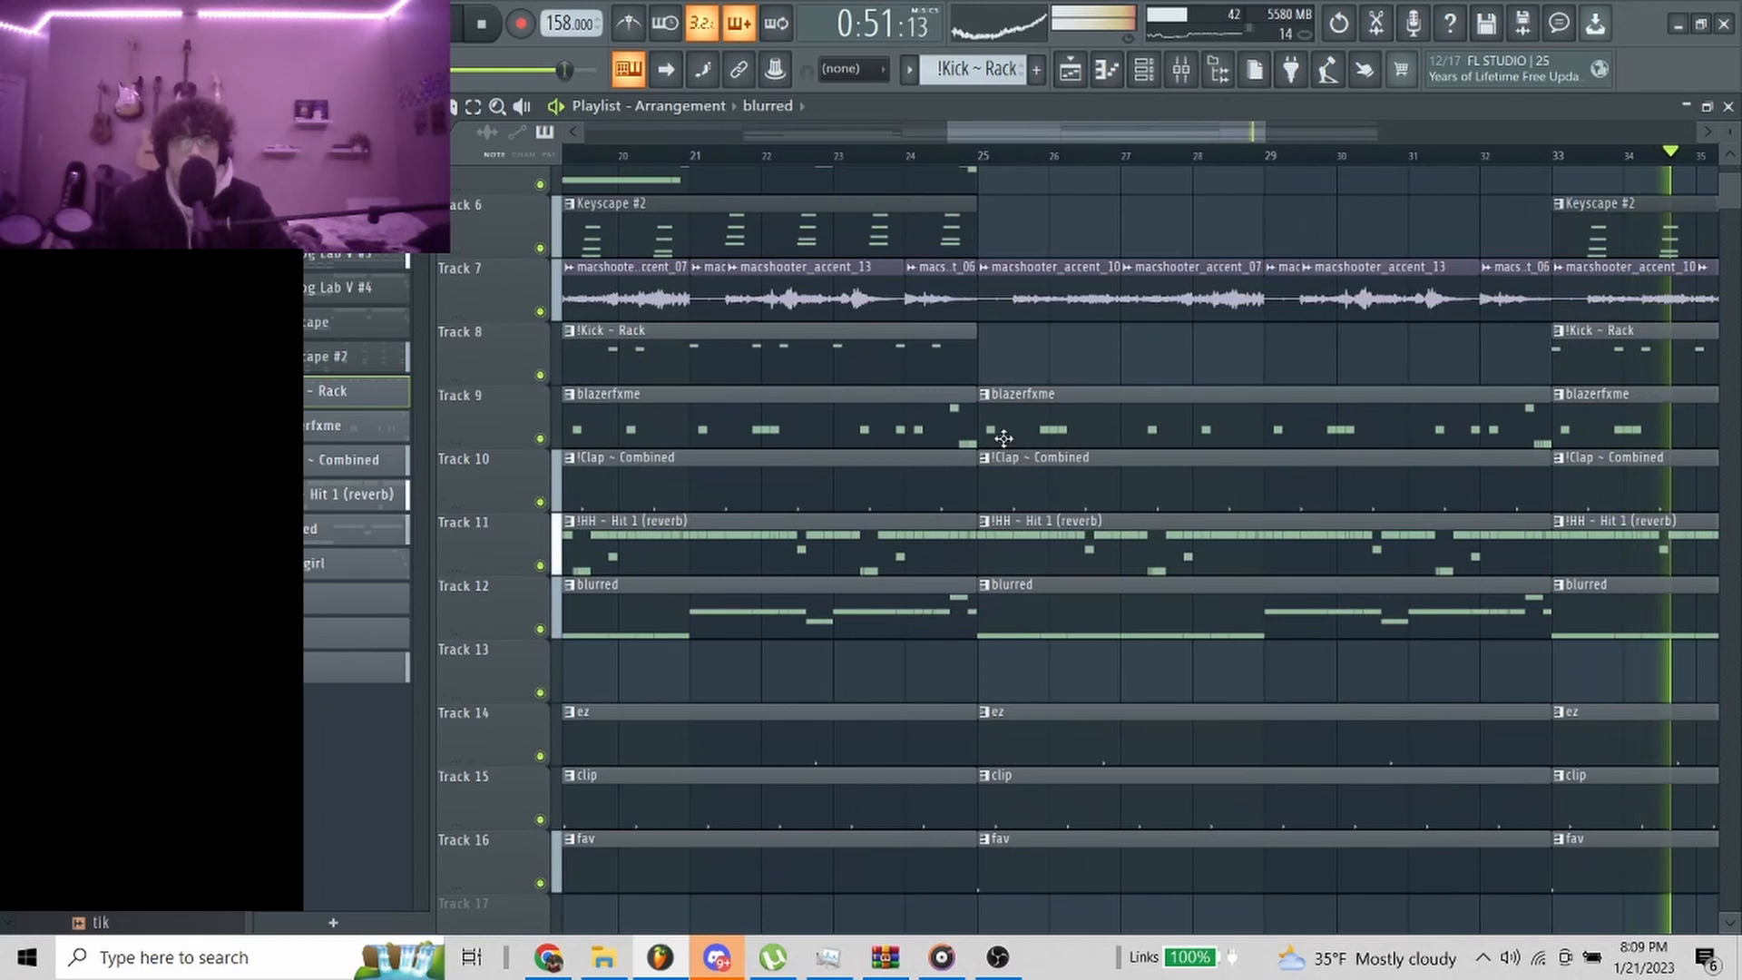
right_click(1048, 420)
scroll(1048, 422, down, 2)
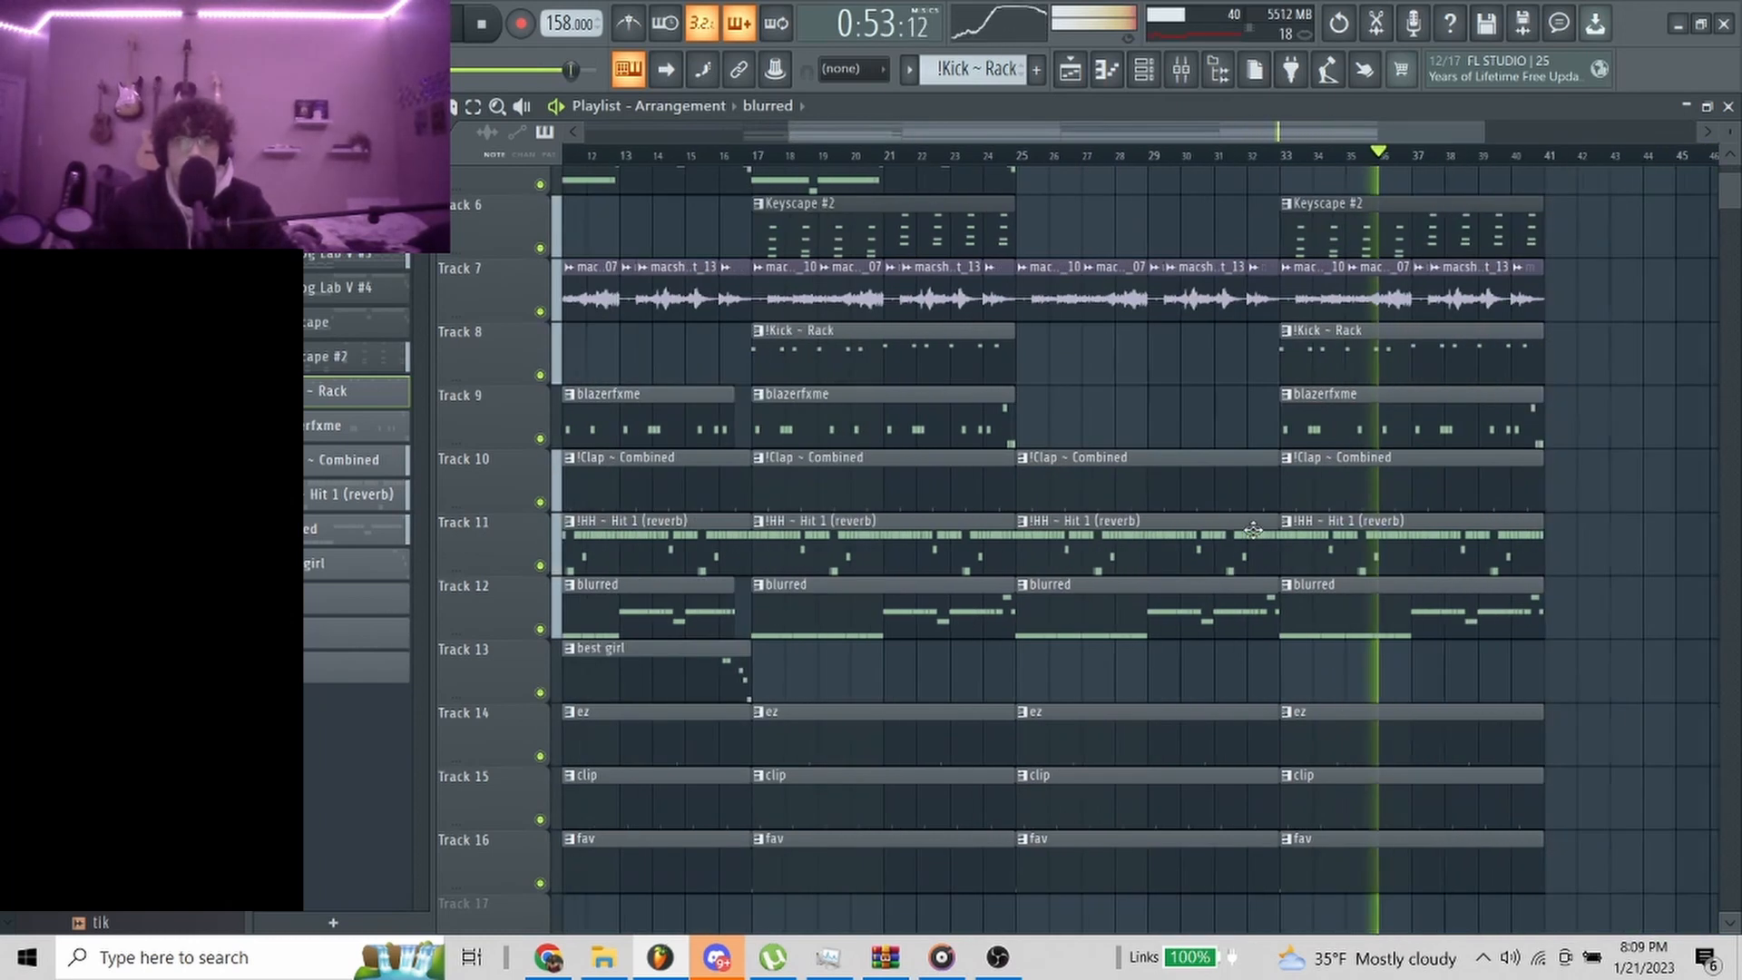
click(1133, 500)
scroll(1139, 502, down, 1)
scroll(1454, 541, up, 2)
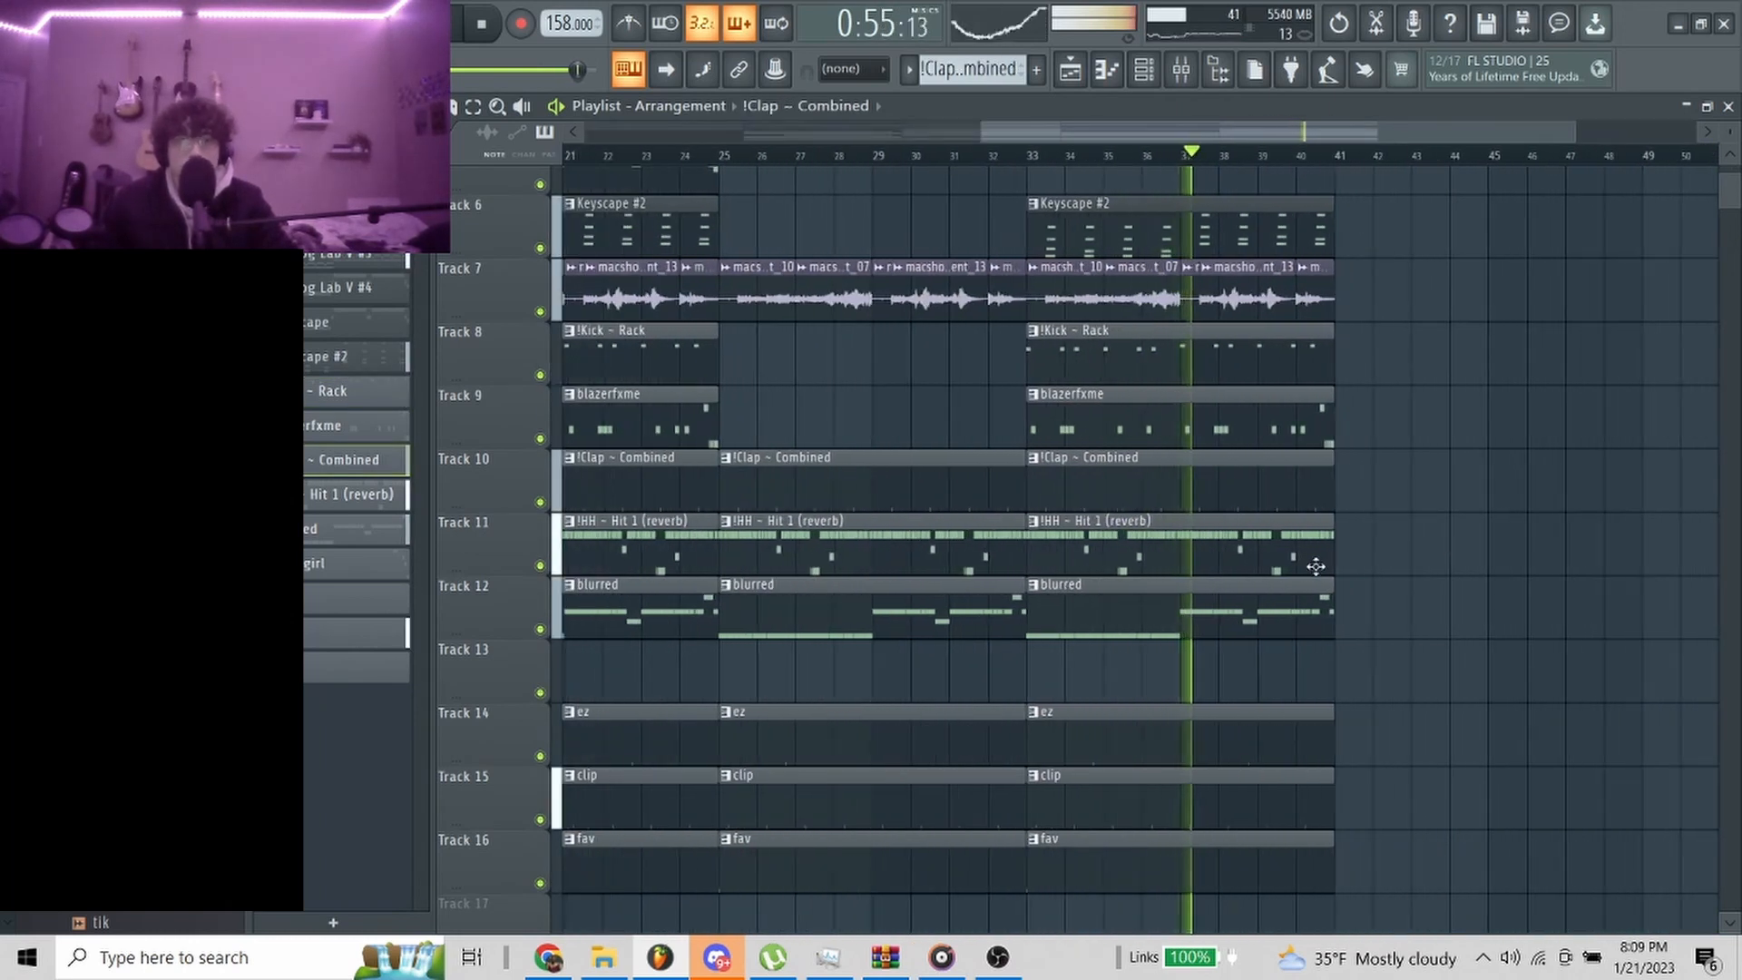
Copy the Analog Lab V, Analog Lab V #3 and accent clips of bars 25 to 32 into bars 41 to 48
scroll(1419, 696, up, 5)
scroll(1328, 530, down, 2)
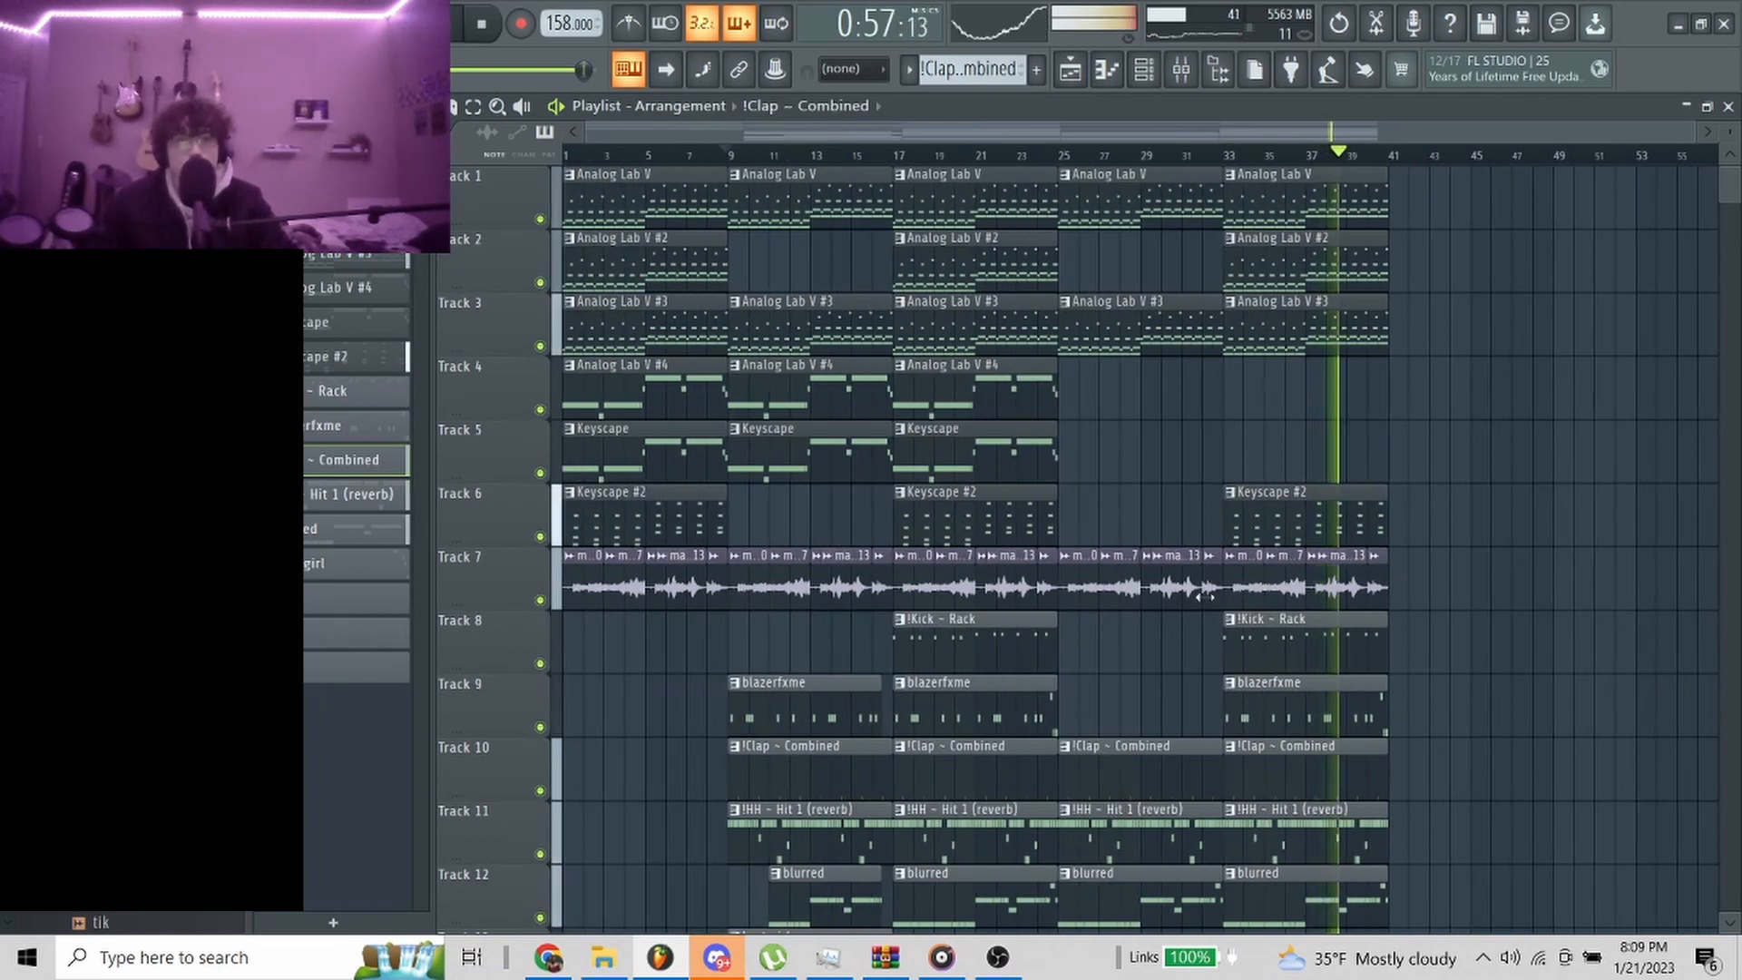
drag(1224, 599, 1058, 168)
drag(1116, 223, 1445, 237)
ctrl+click(1466, 480)
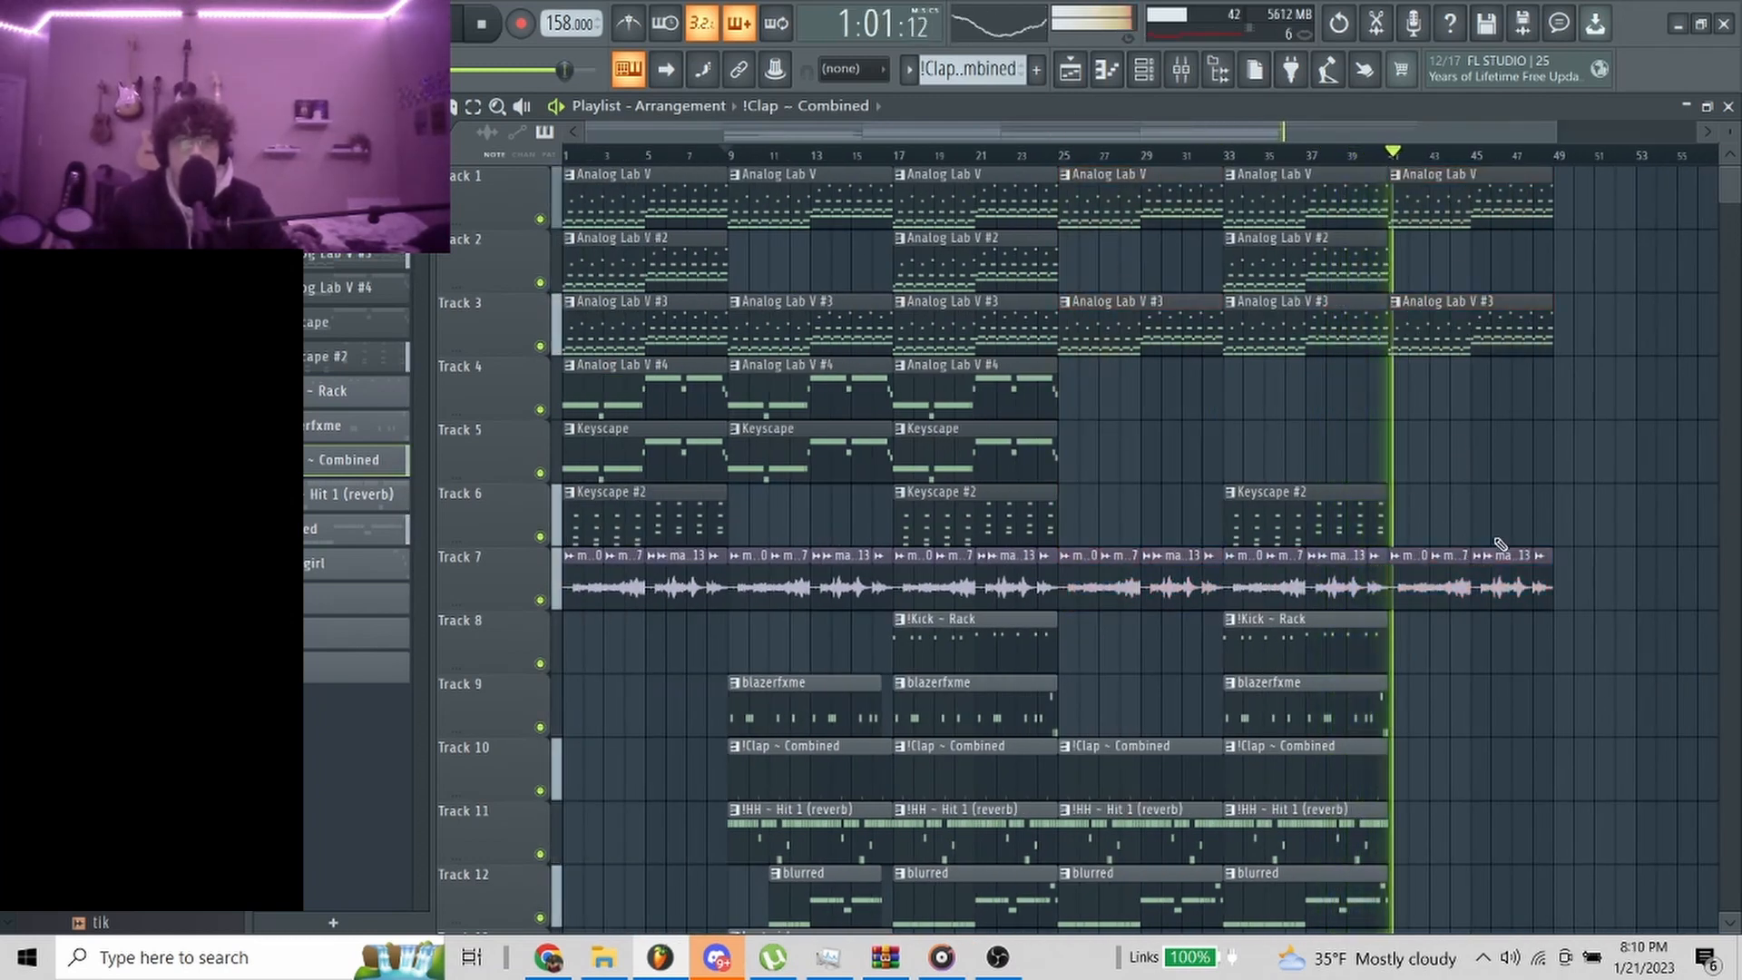
Adjust the release of the blurred sample's volume envelope and resume playback of the arrangement
scroll(1500, 544, up, 2)
key(F6)
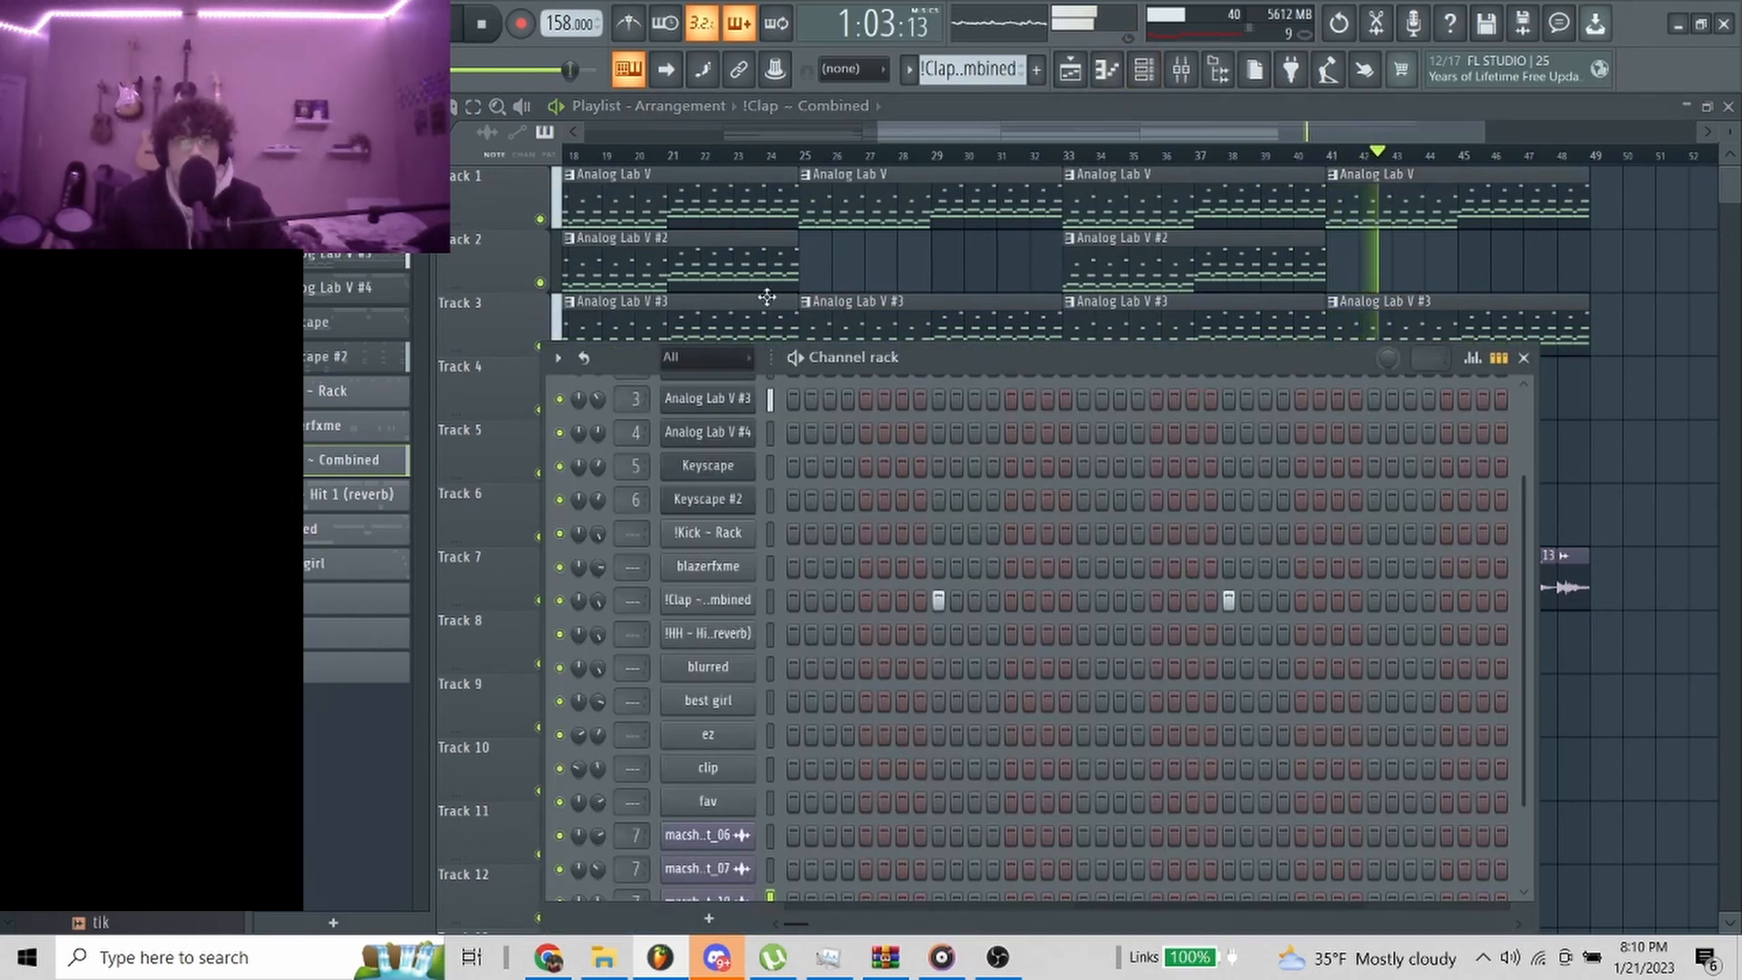
scroll(723, 363, down, 2)
scroll(828, 821, down, 1)
click(750, 865)
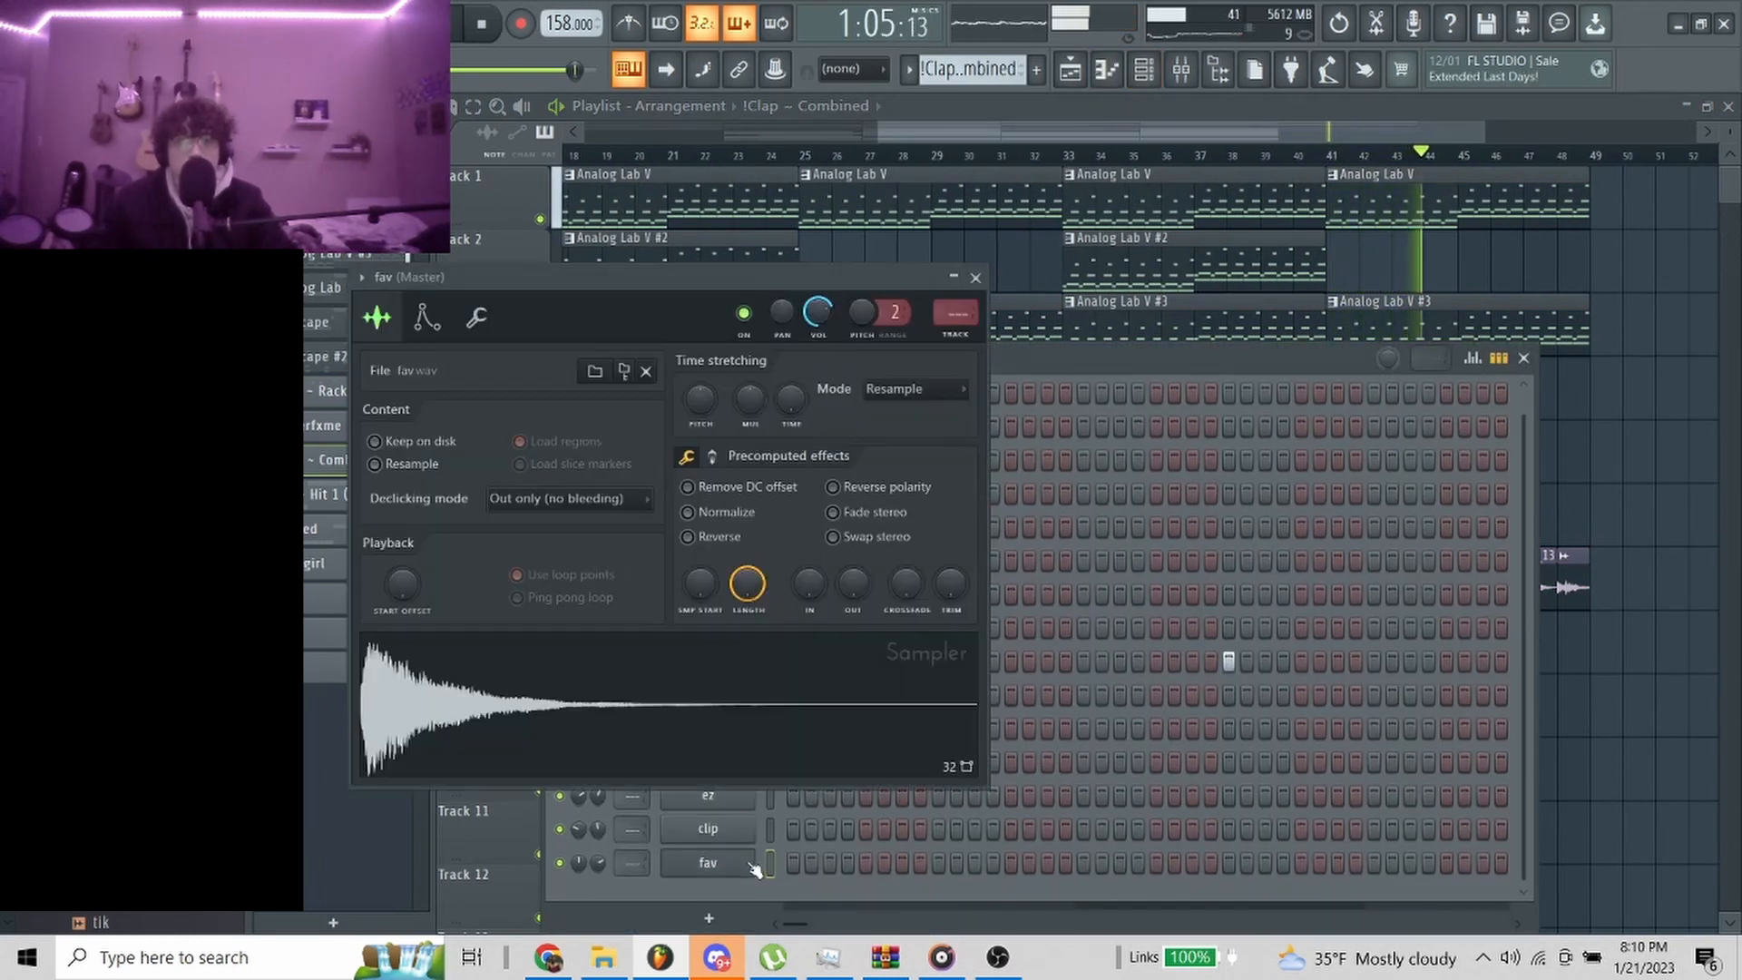
click(750, 864)
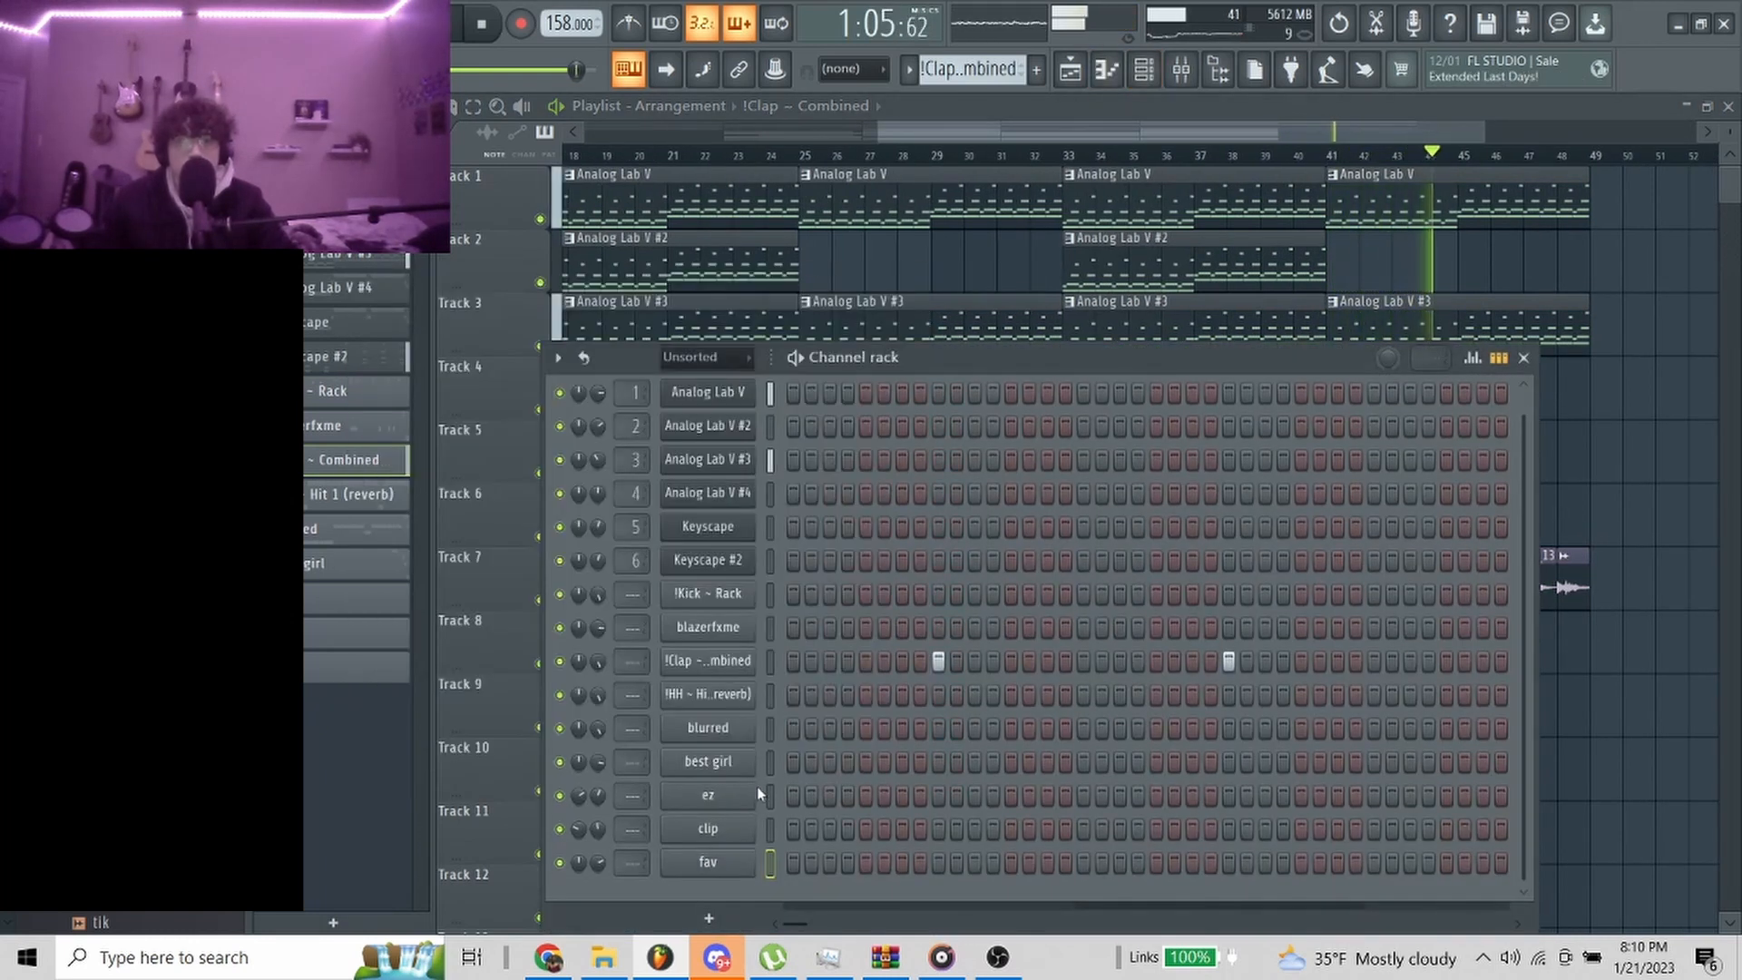
click(756, 729)
click(426, 318)
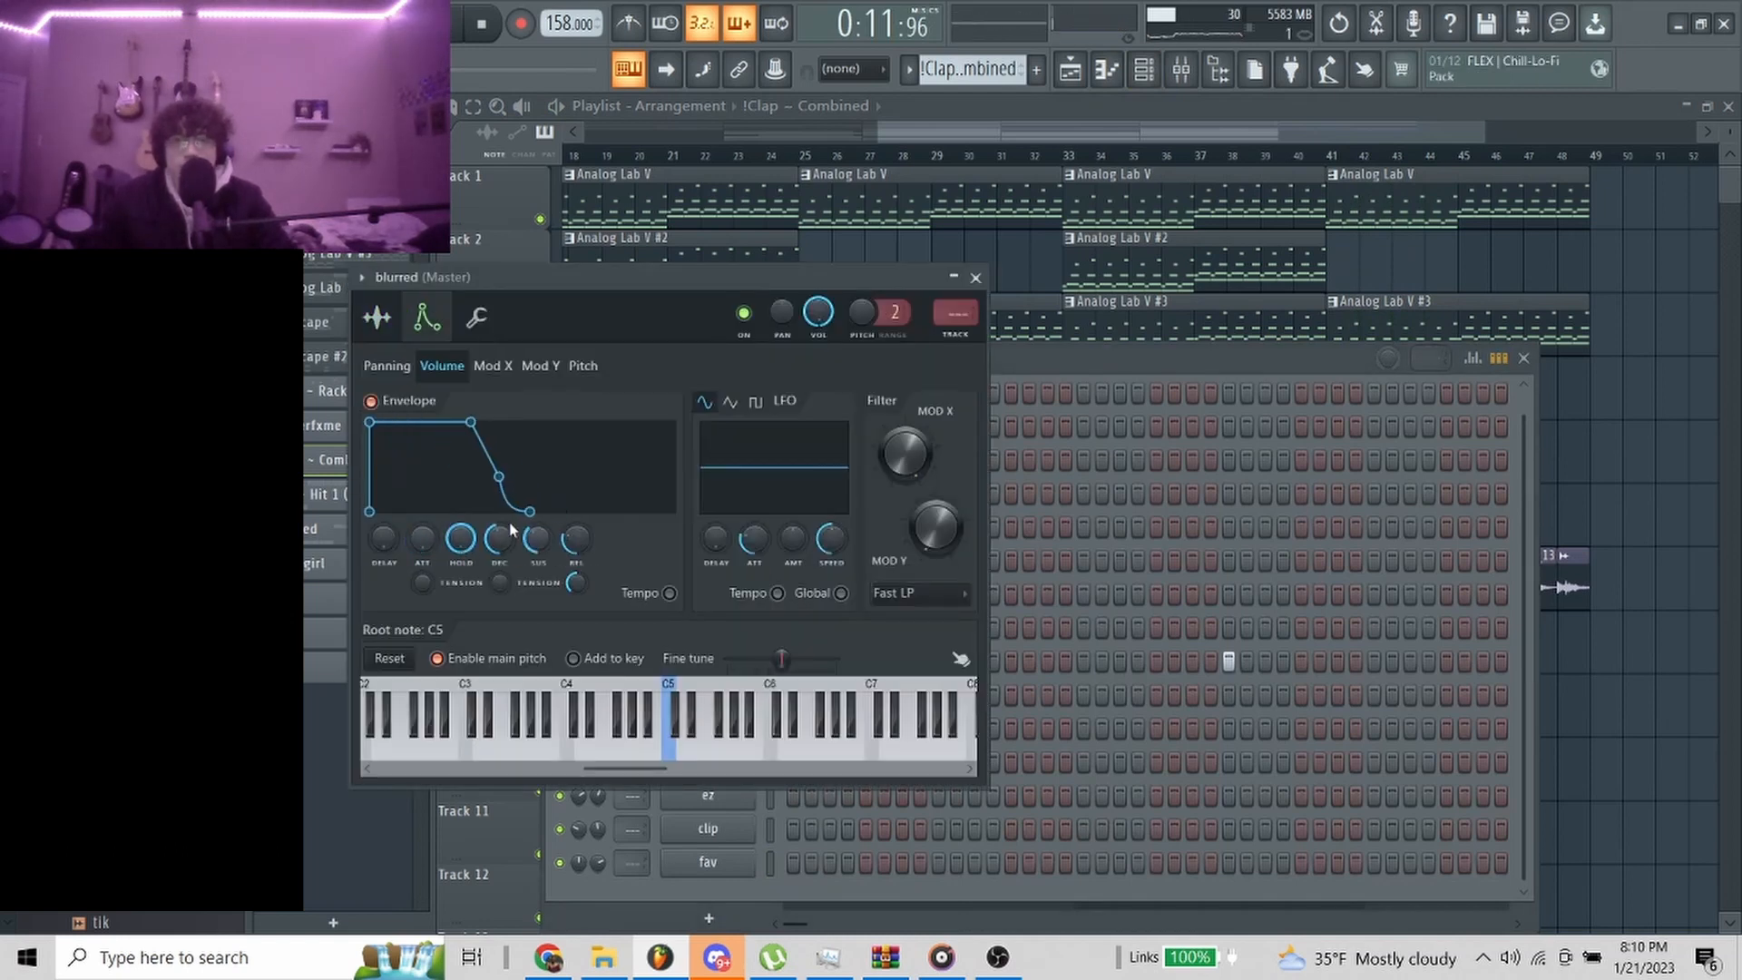
drag(576, 540, 576, 550)
click(975, 278)
key(space)
click(1523, 358)
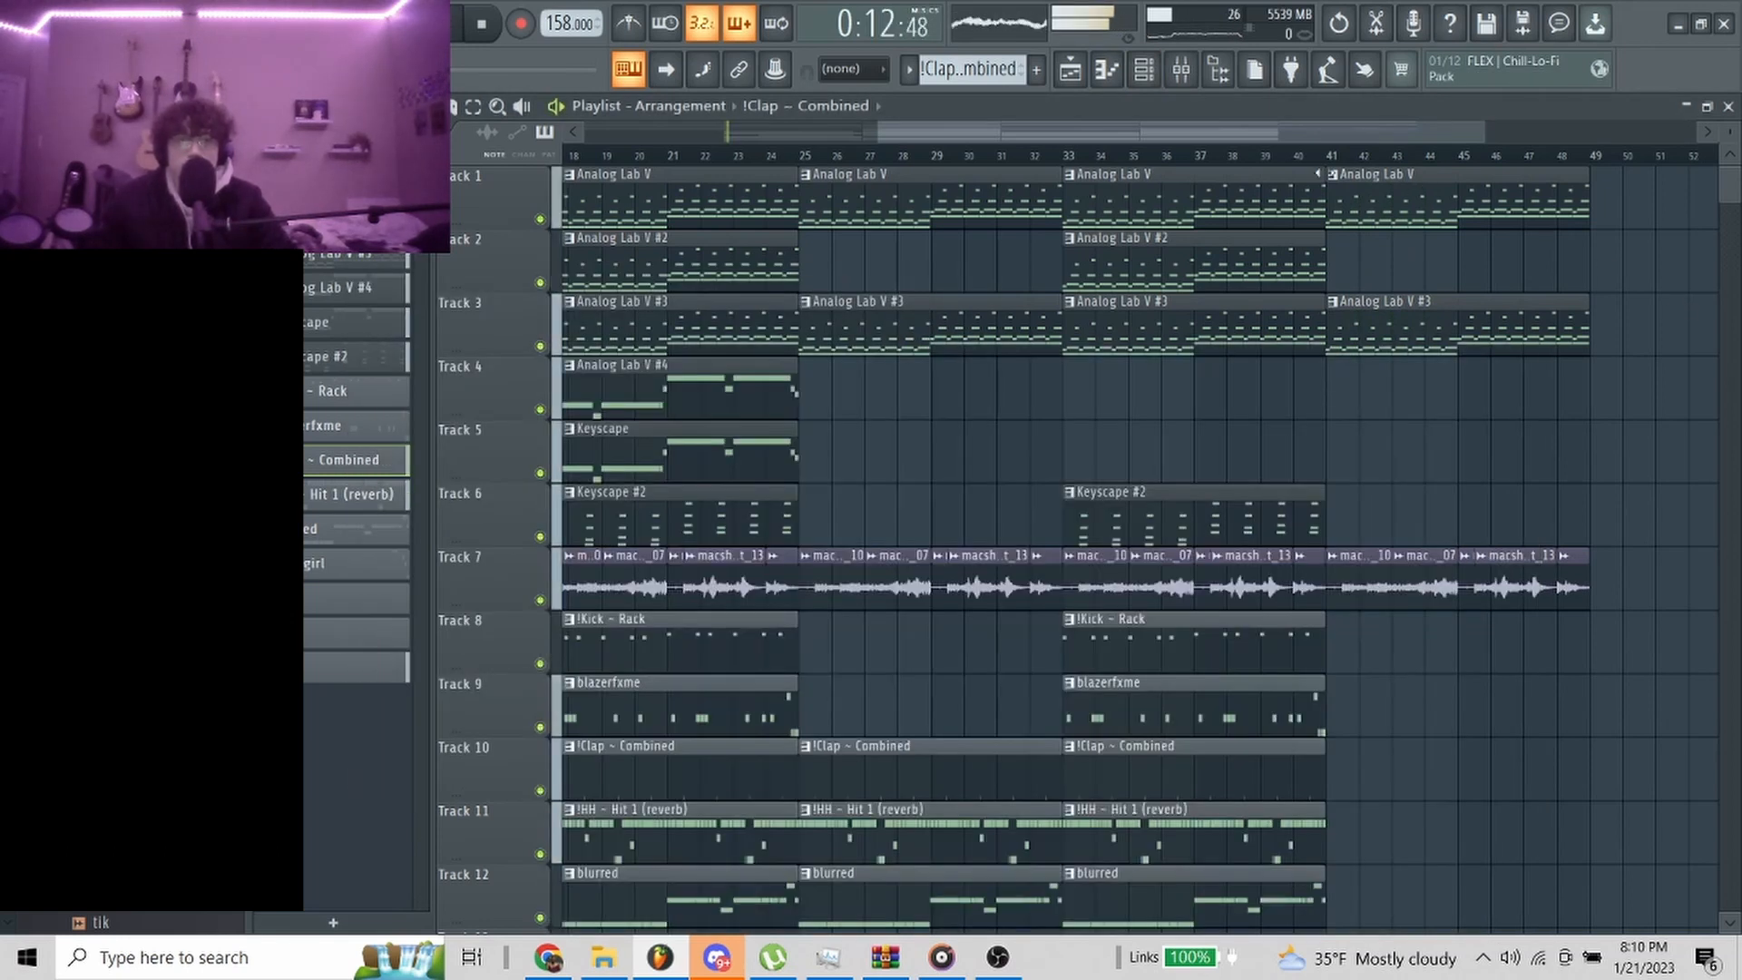
Copy the Analog Lab V #4 and Keyscape clips into bars 41 to 48
scroll(1185, 423, down, 3)
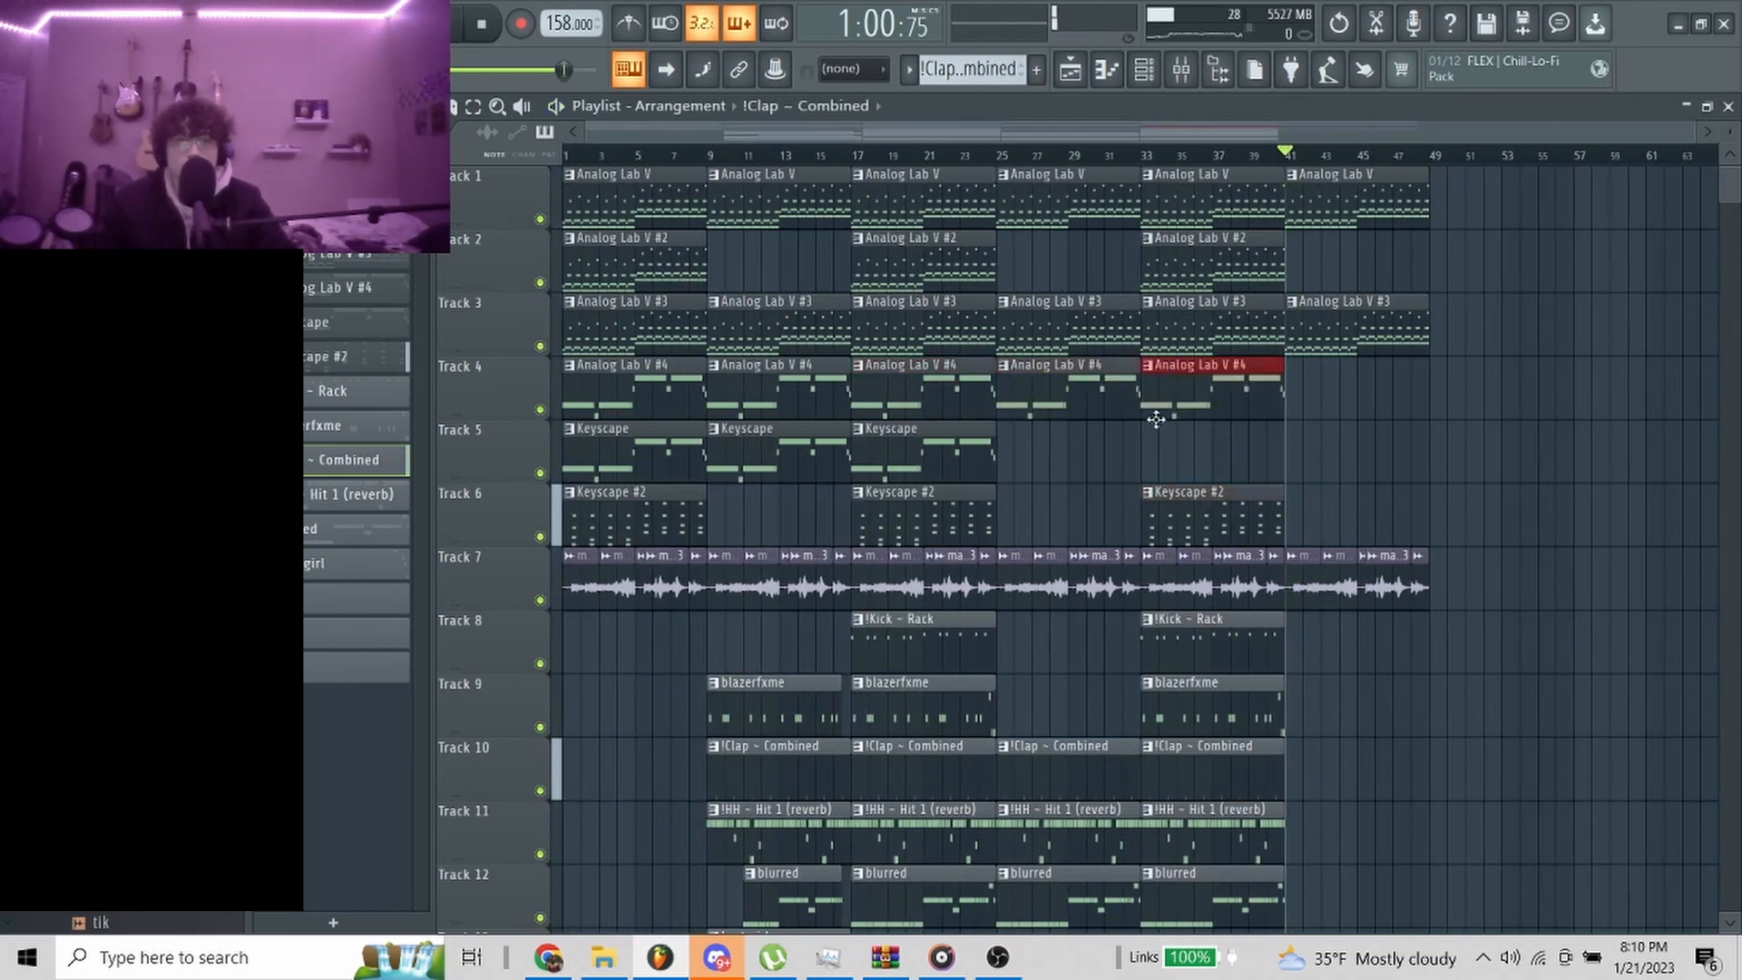
drag(1189, 474, 1070, 460)
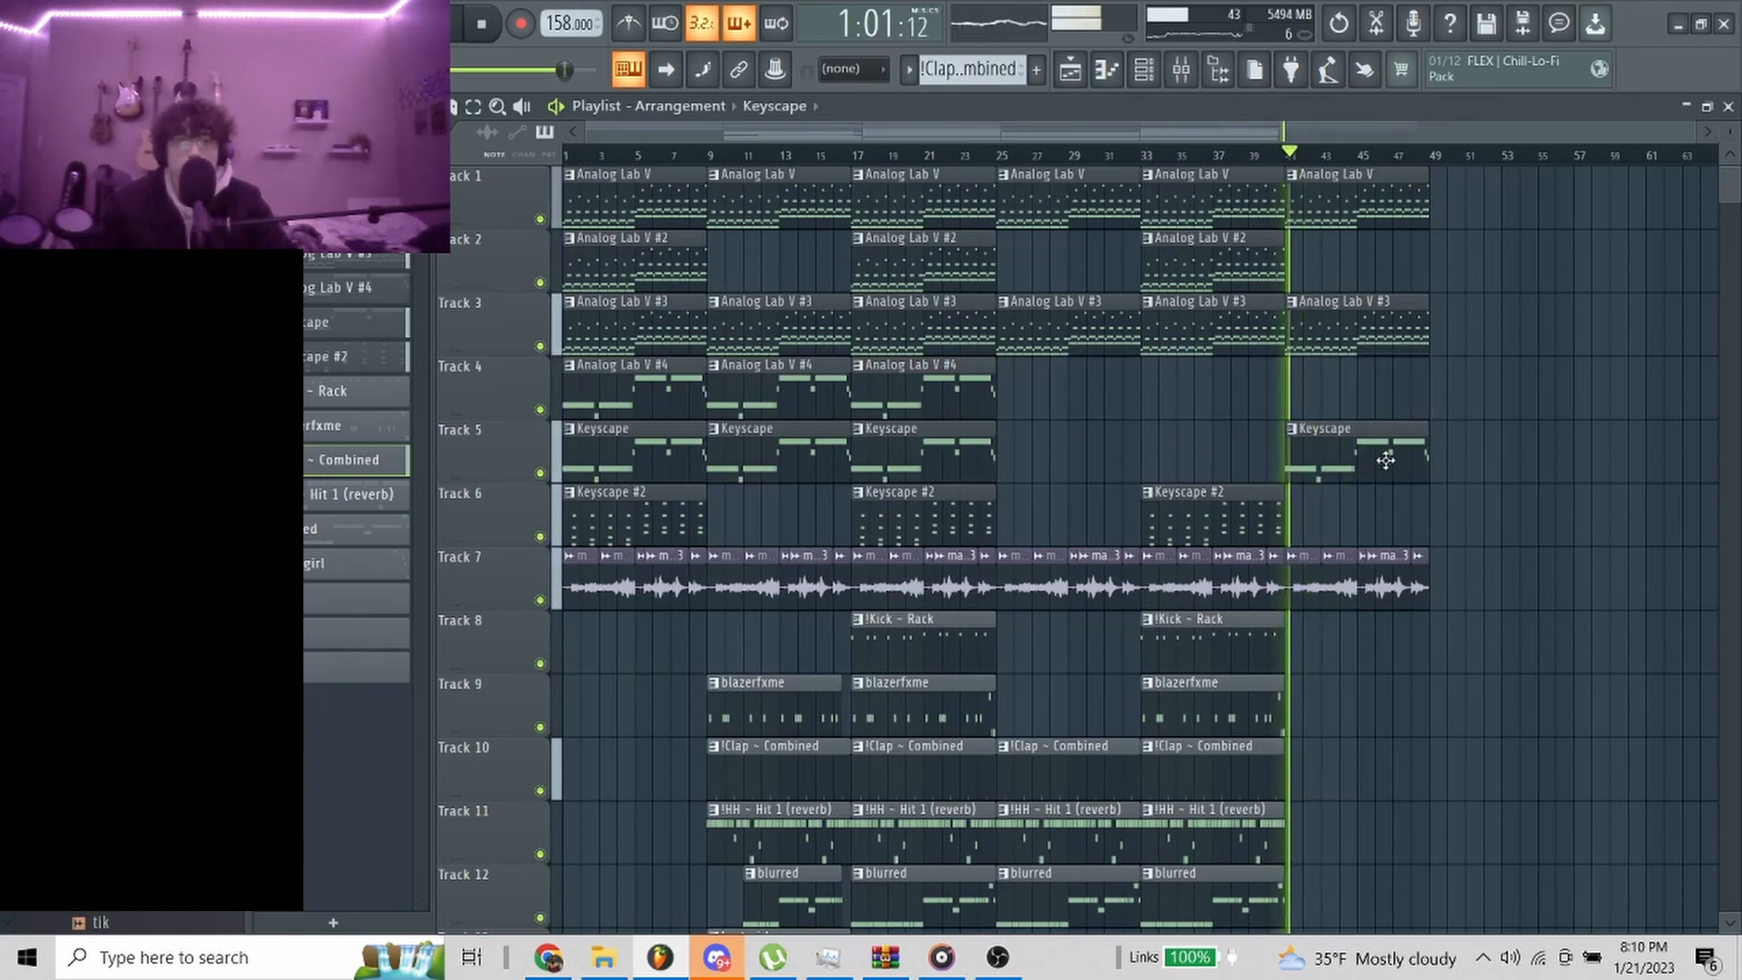
scroll(1385, 460, down, 5)
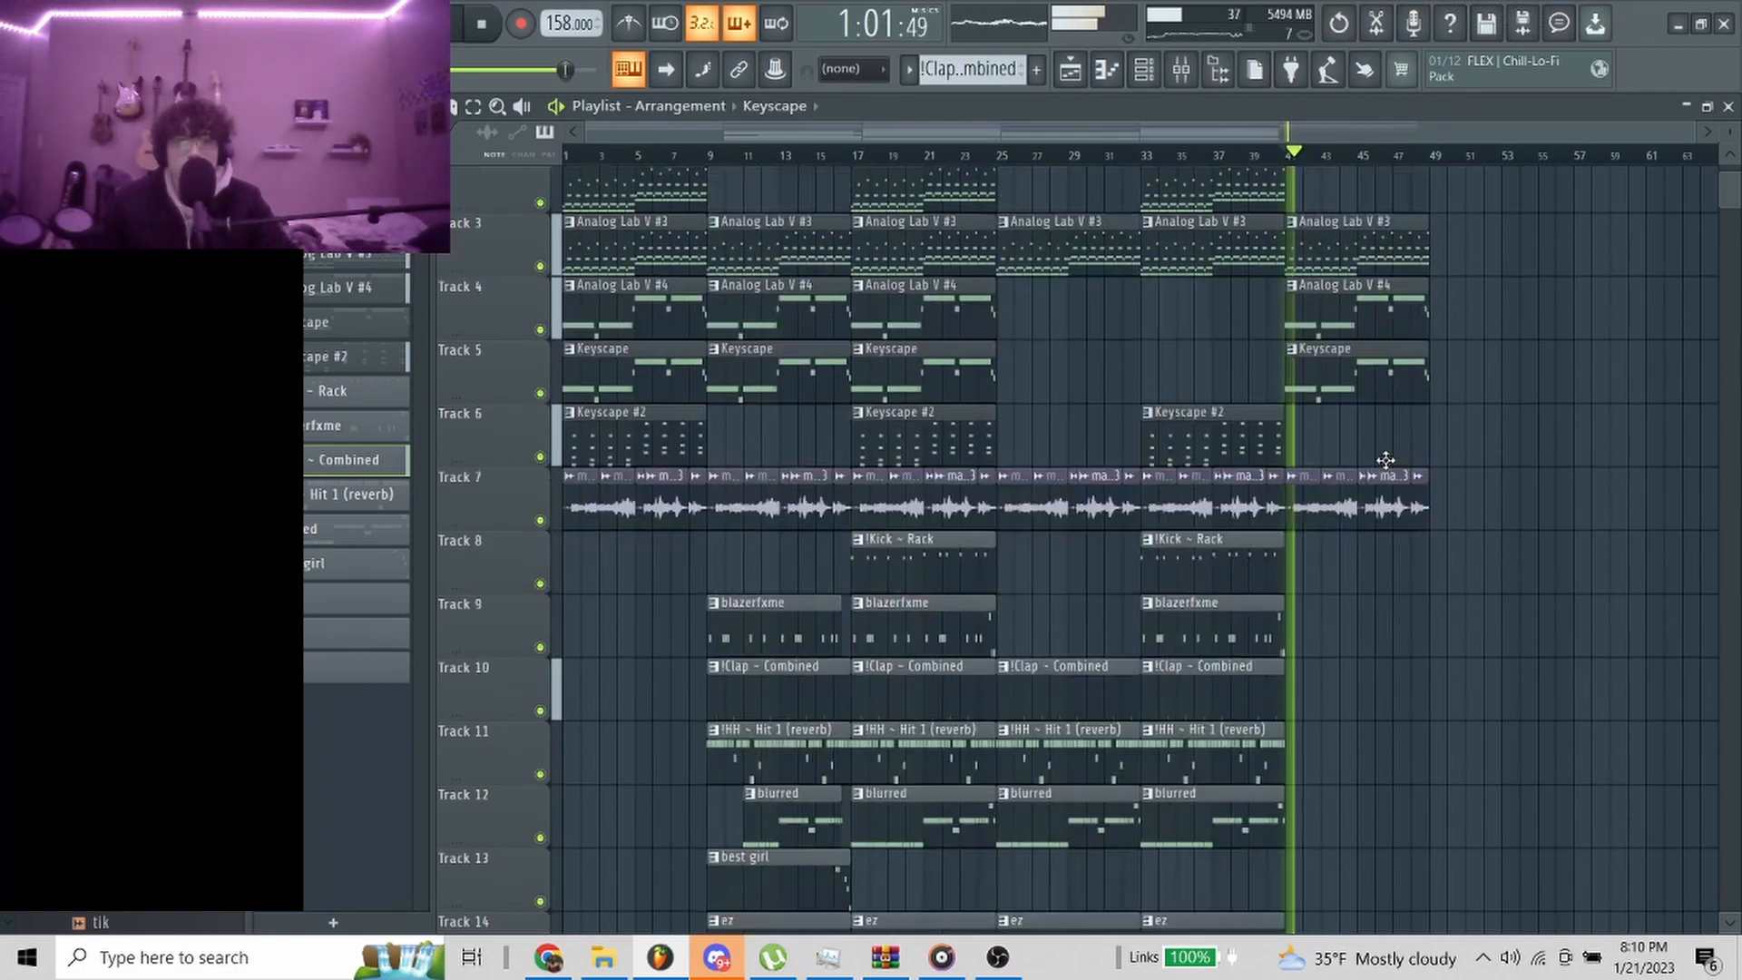
Copy all clips of bars 9 to 48 into bars 49 to 88
scroll(1333, 468, down, 2)
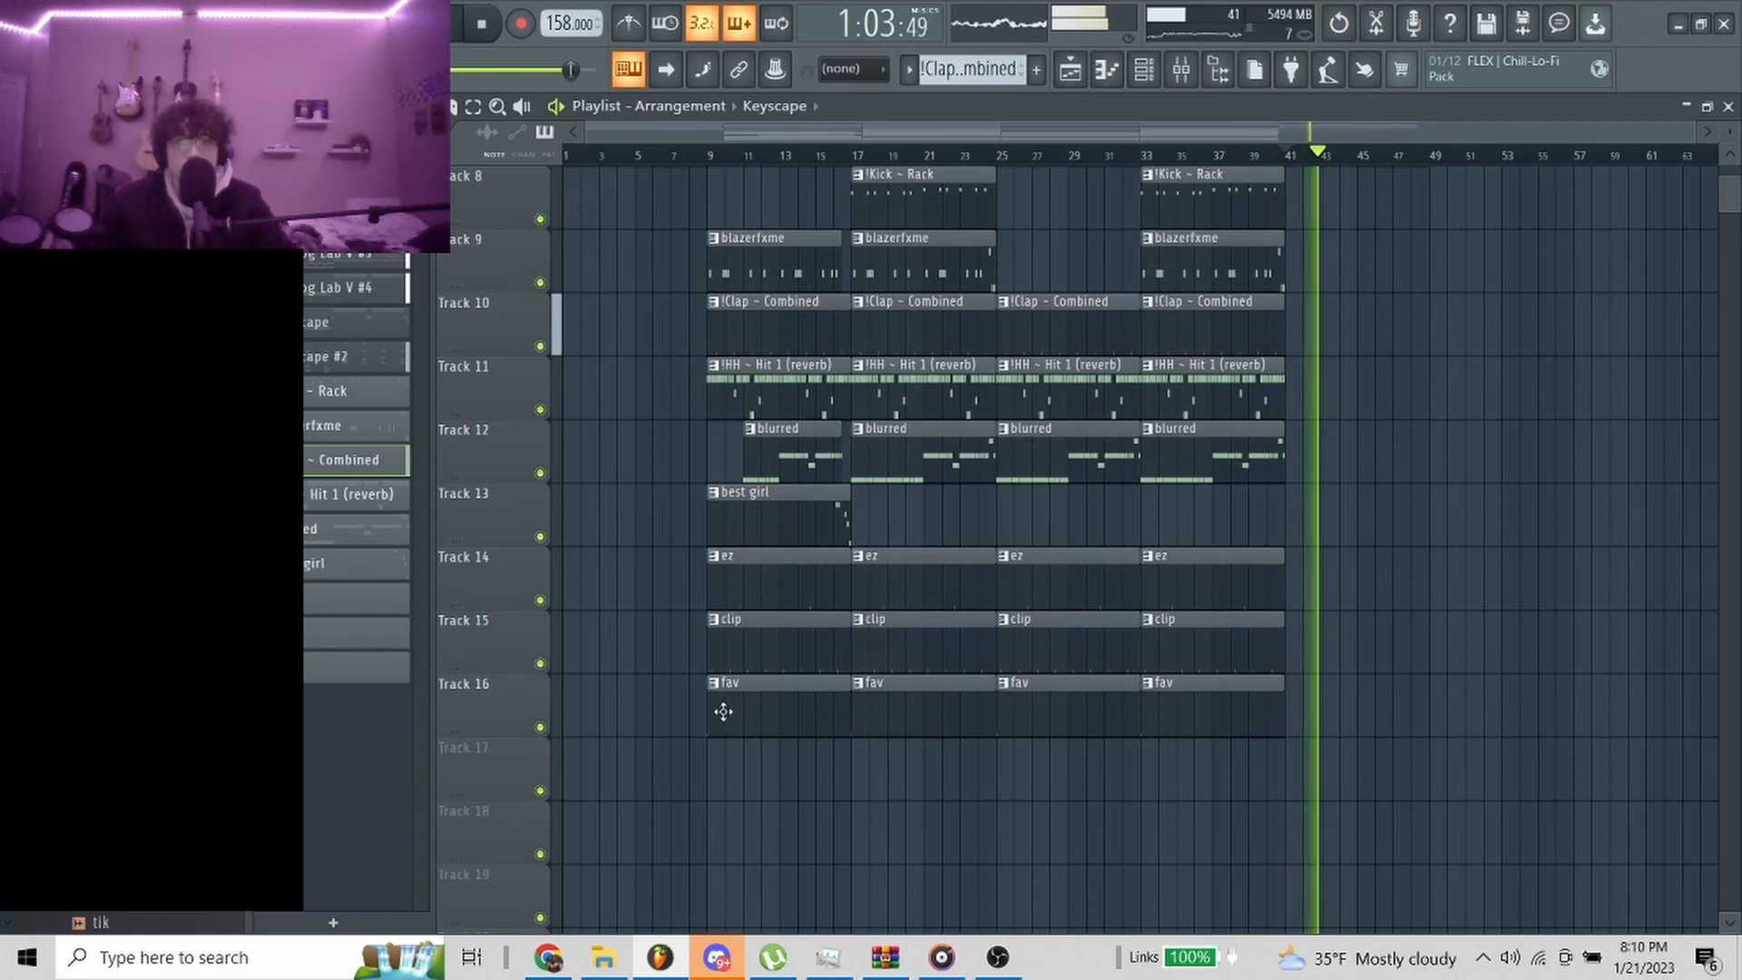
scroll(726, 708, up, 5)
scroll(844, 661, down, 4)
drag(1694, 886, 729, 11)
drag(760, 204, 1484, 210)
scroll(1452, 544, down, 5)
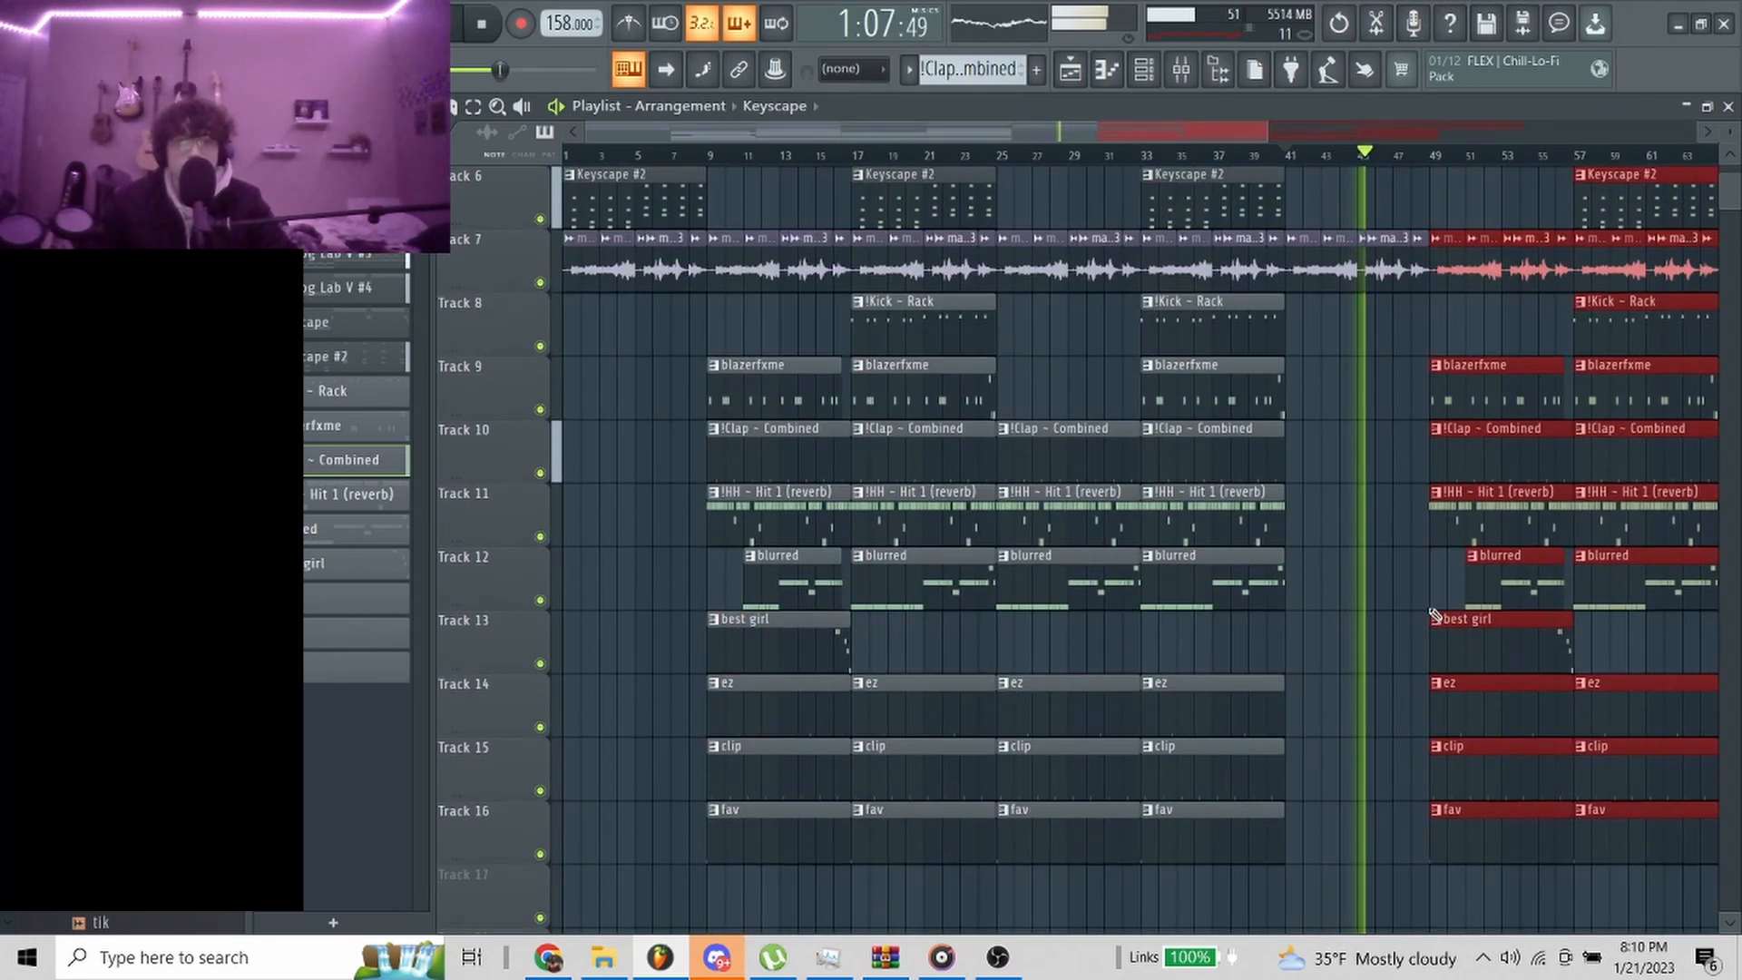
Copy the best girl, !Clap - Combined and !HH - Hit 1 (reverb) clips of bars 49 to 56 into bars 41 to 48
ctrl+click(1431, 611)
scroll(1479, 657, up, 4)
drag(1530, 639, 1113, 624)
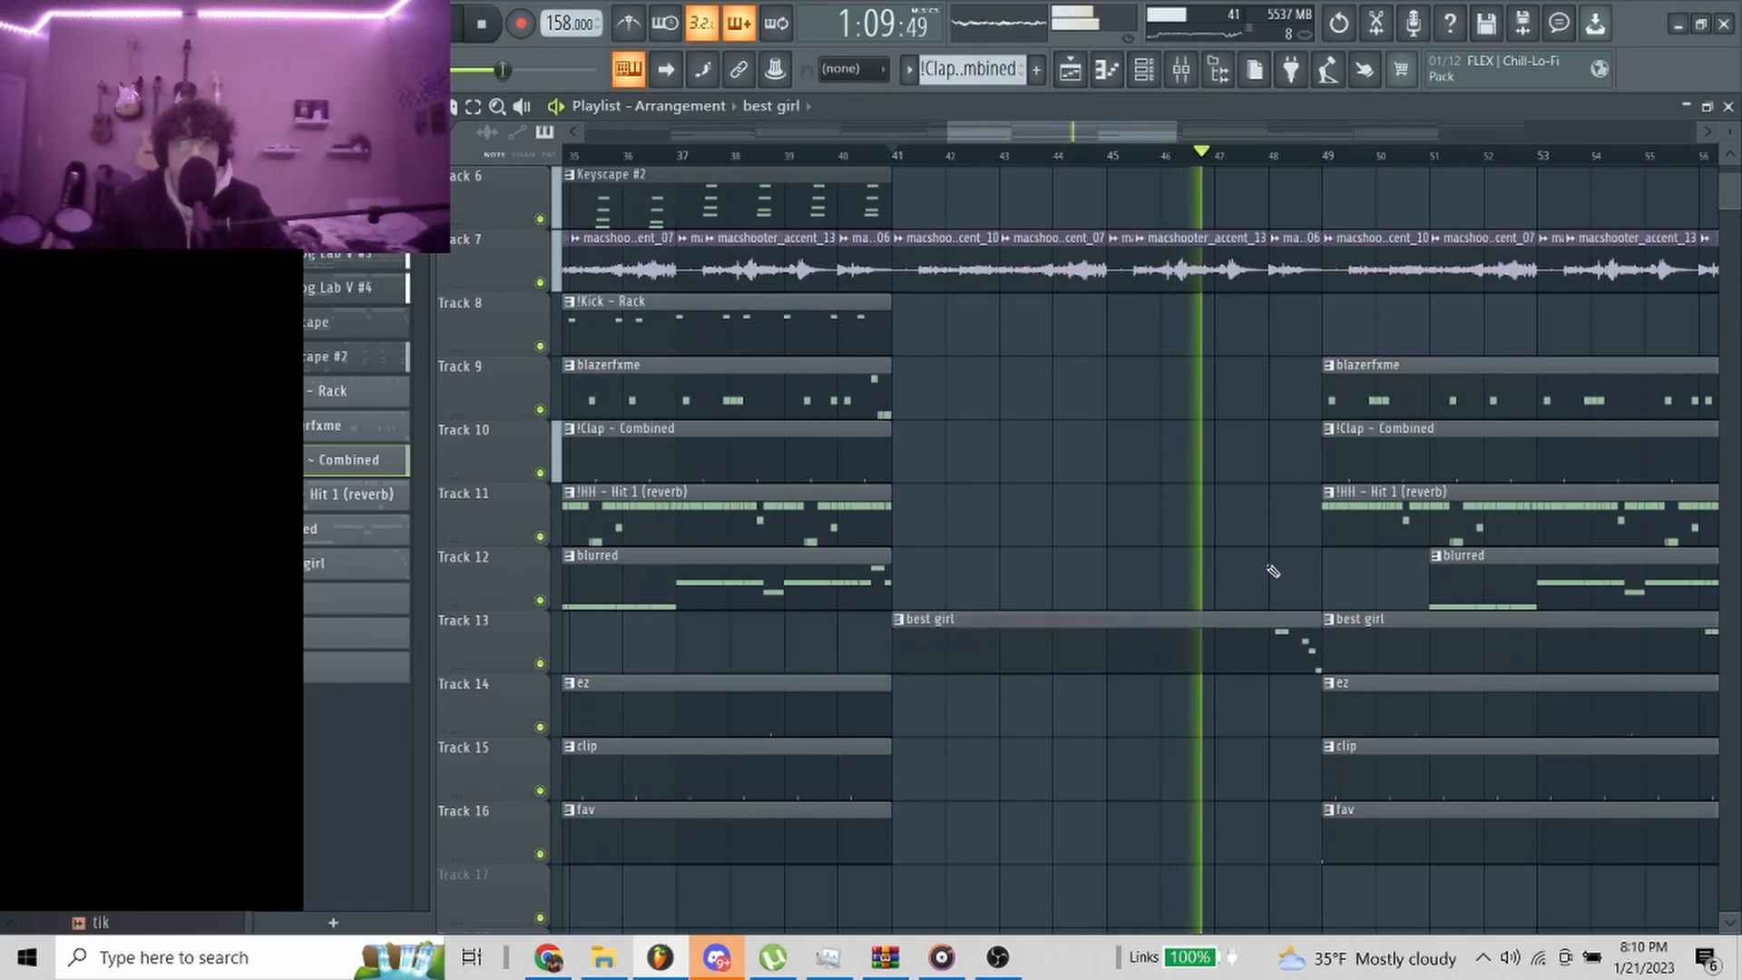
drag(1357, 526, 1374, 459)
drag(1427, 454, 1002, 452)
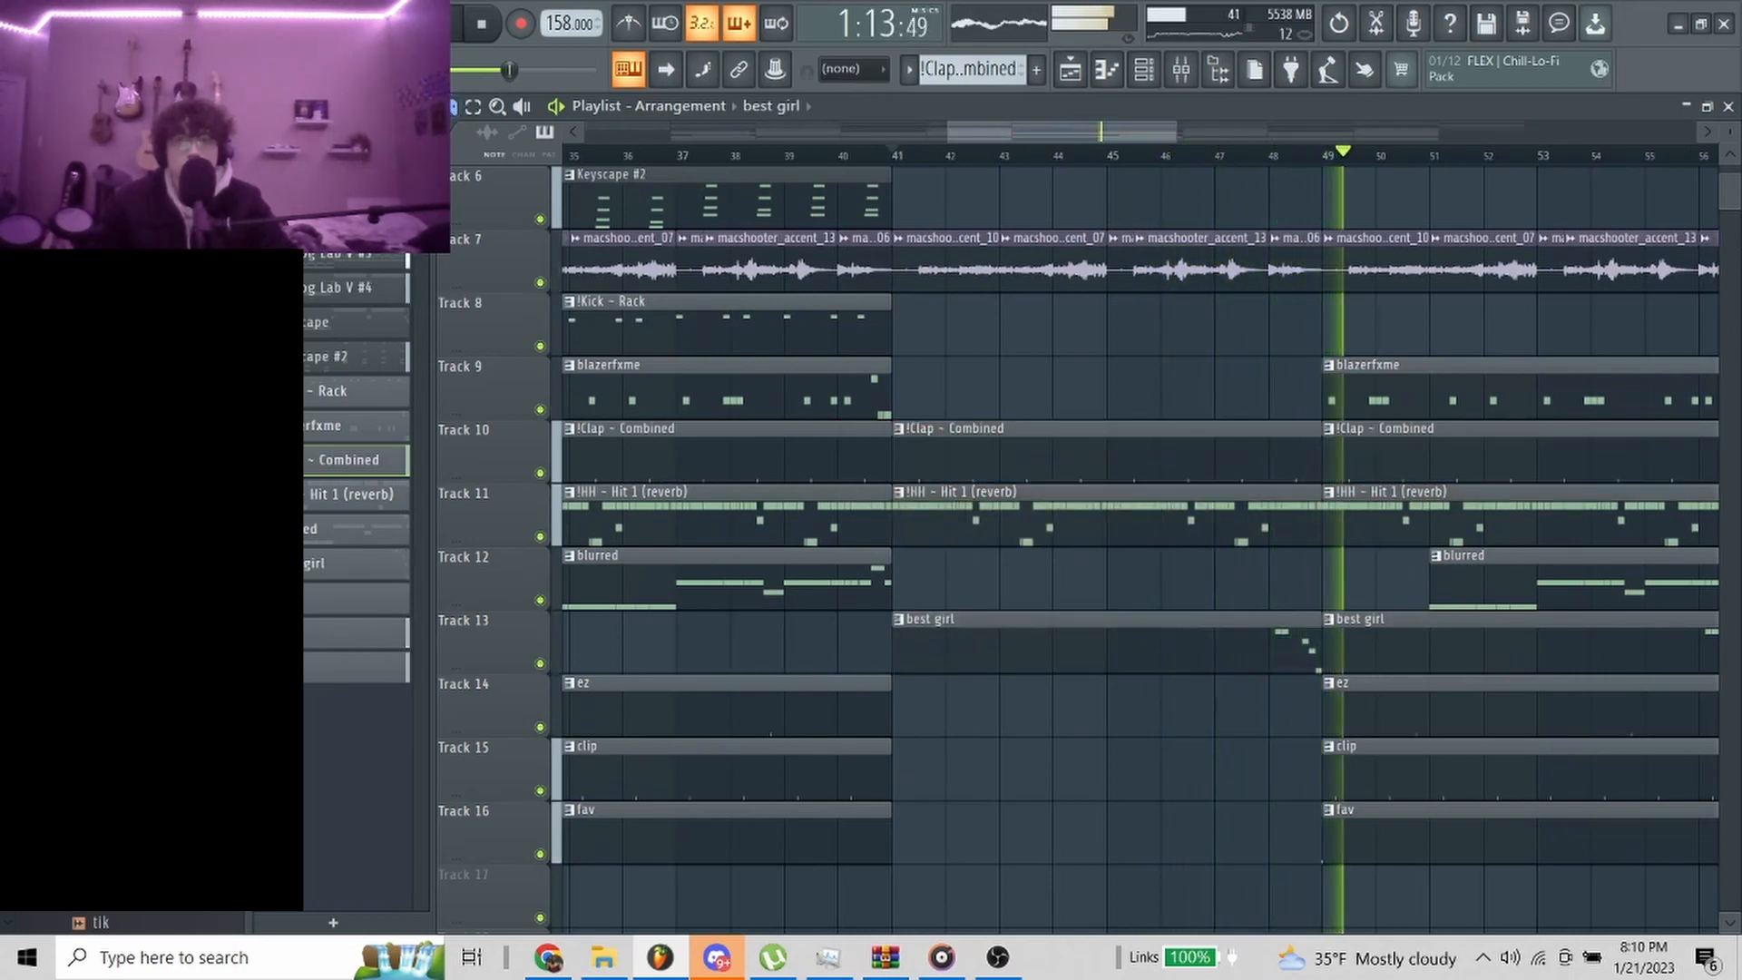
Slice the clap and hi-hat clips of bars 41 to 48 midway through bar 48 and delete the parts before the cut
scroll(1211, 417, up, 4)
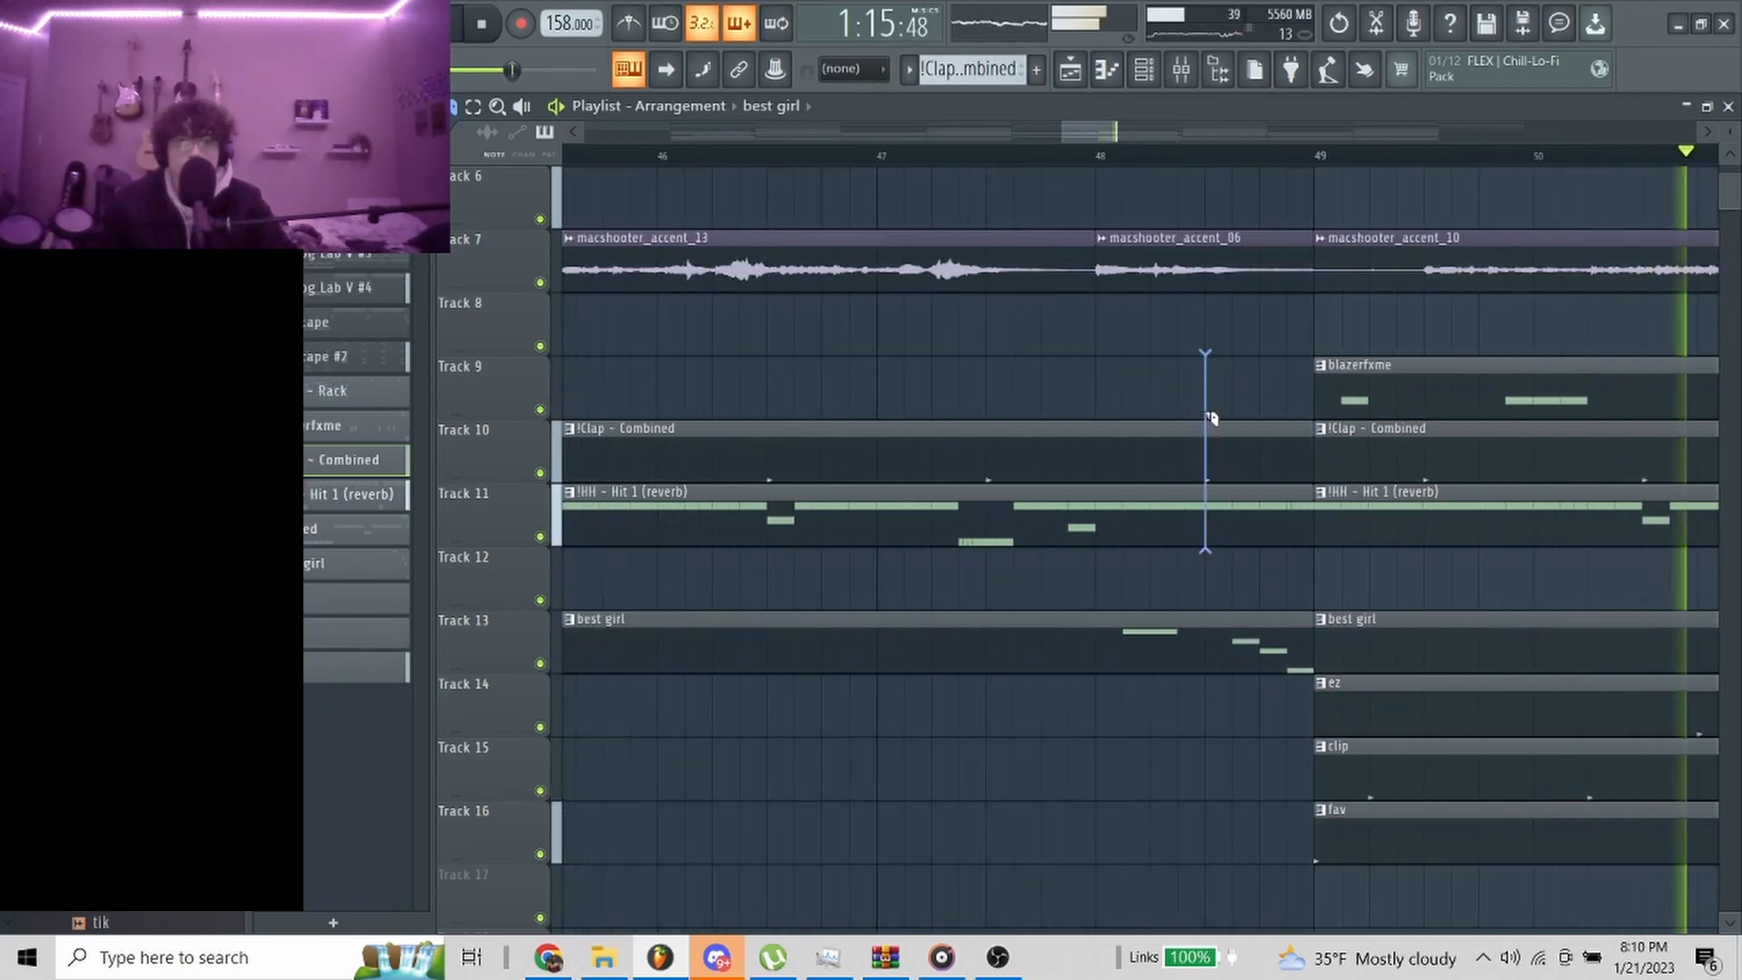
drag(1211, 417, 1211, 417)
right_click(1016, 455)
right_click(1011, 525)
scroll(1018, 552, down, 6)
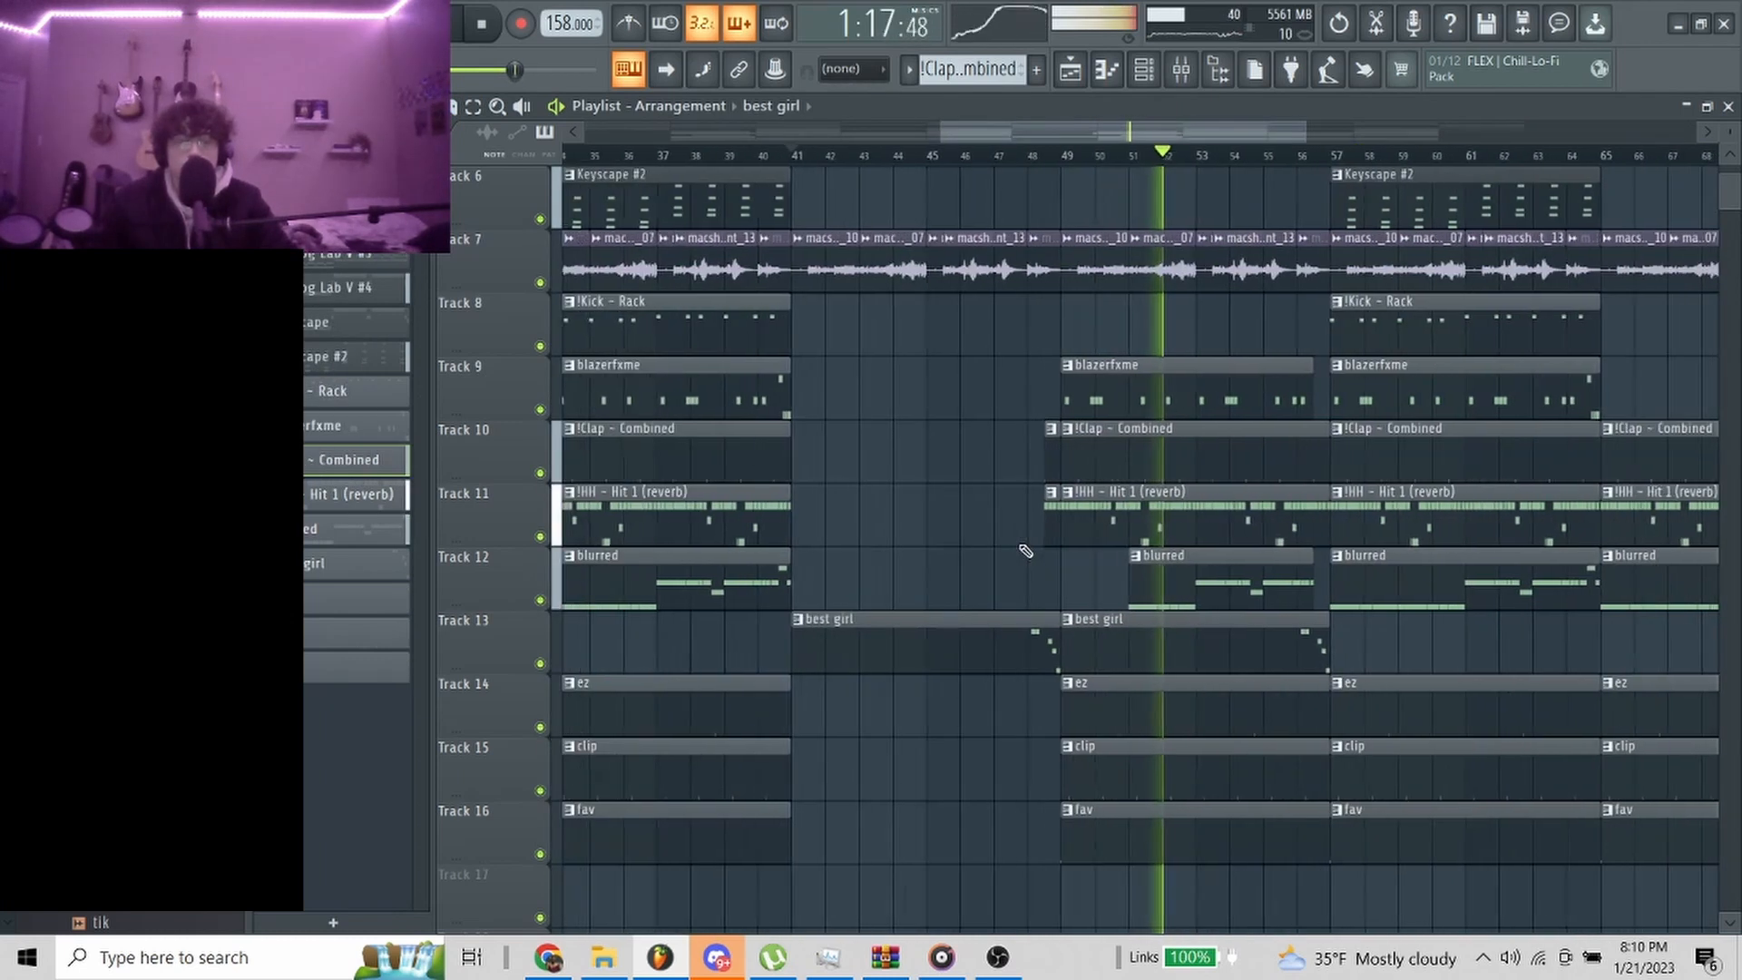
Extend the blurred and blazerfxme clips that stop short in bar 56 to the start of bar 57
scroll(1163, 597, up, 4)
scroll(1163, 597, up, 2)
drag(1177, 596, 1259, 590)
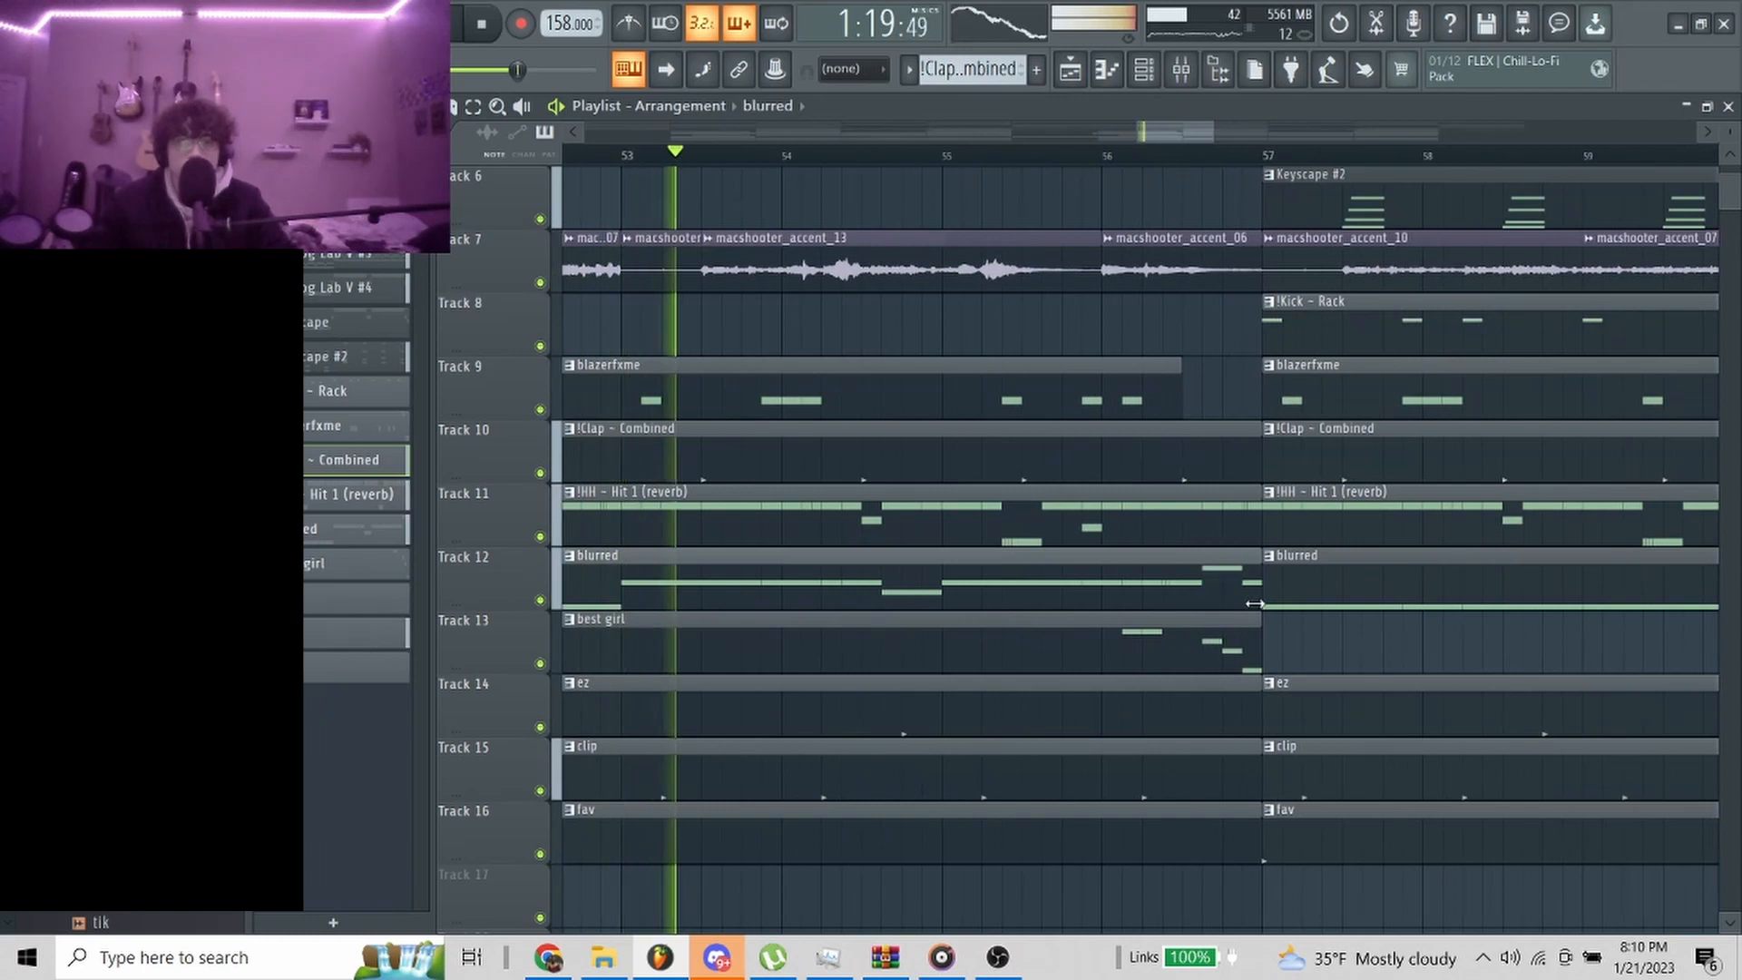
drag(1180, 401, 1257, 401)
Add an extra clap note one beat before the last clap of the !Clap - Combined pattern and lower its velocity
double_click(1230, 452)
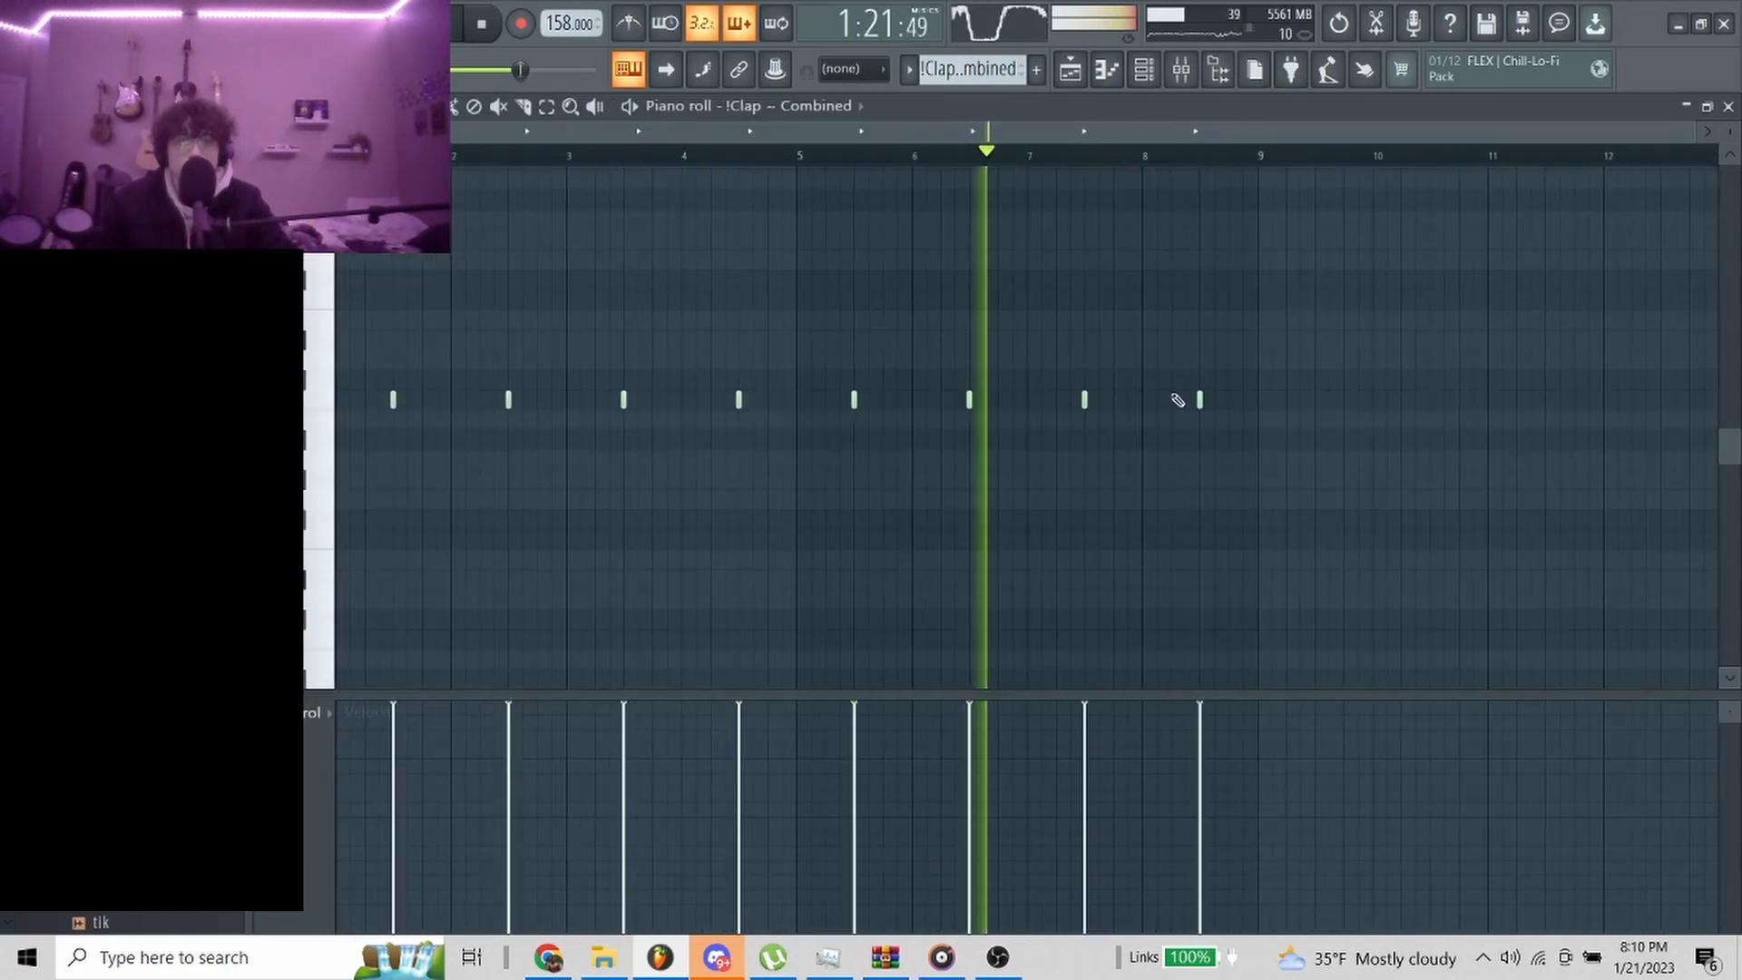
scroll(1195, 432, up, 2)
scroll(1195, 432, up, 2)
click(1084, 400)
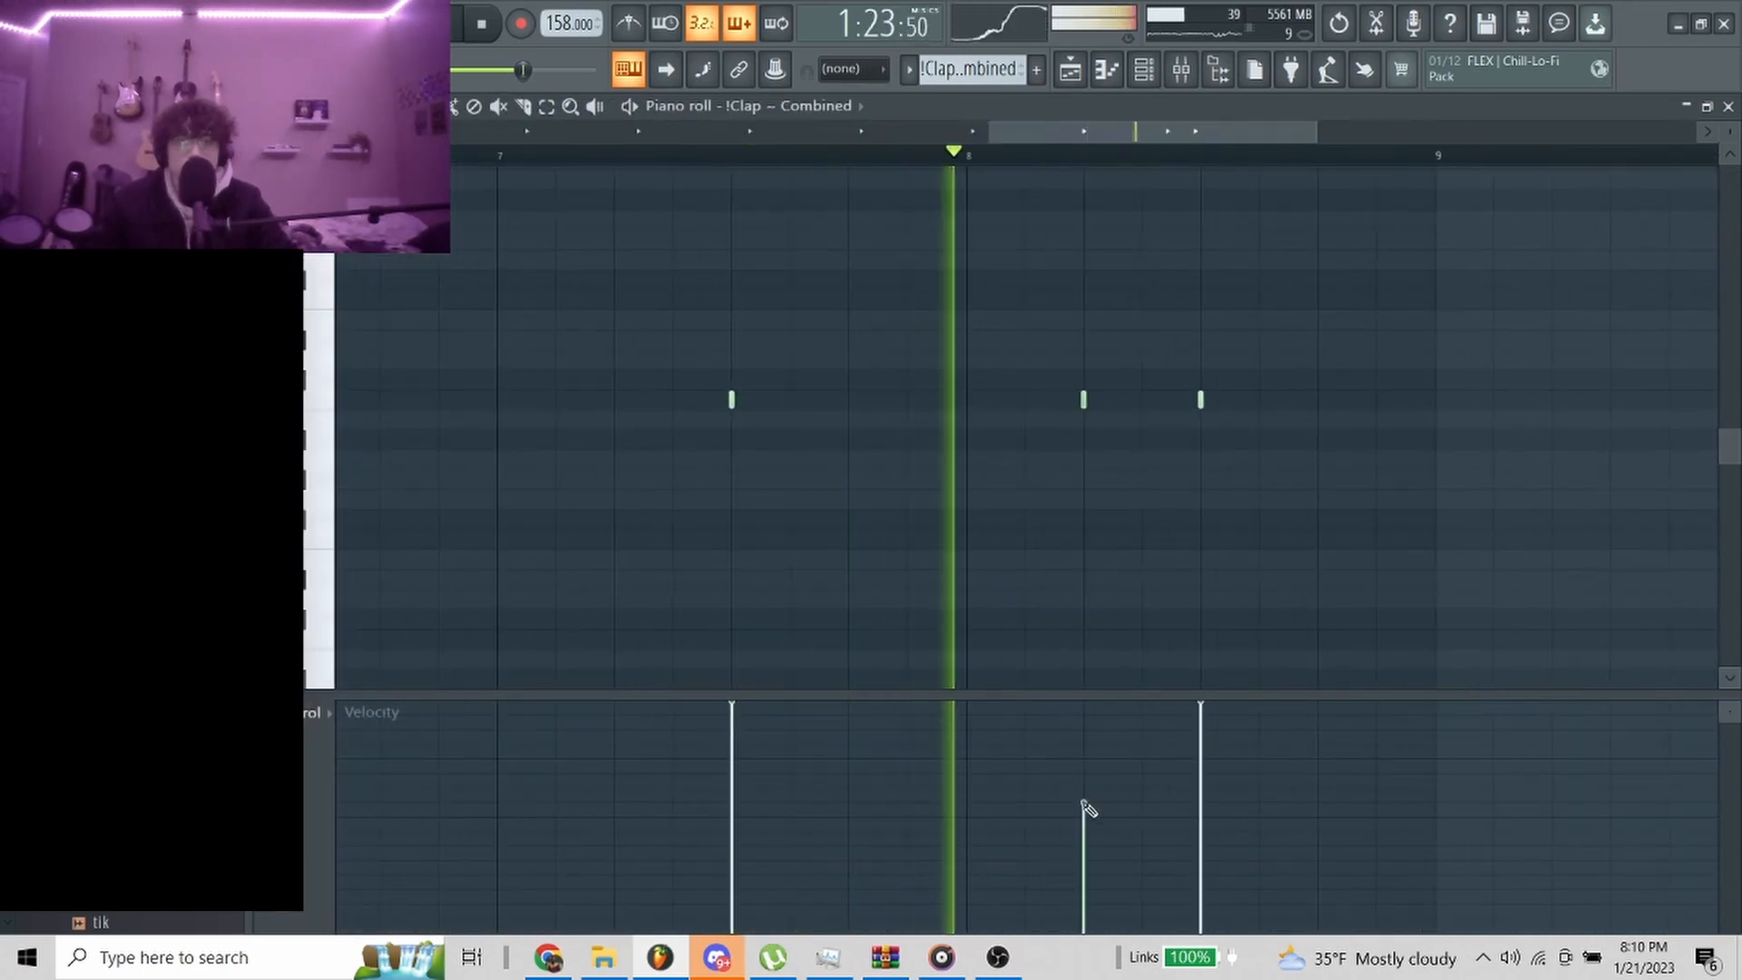
drag(1085, 808, 1086, 776)
key(F5)
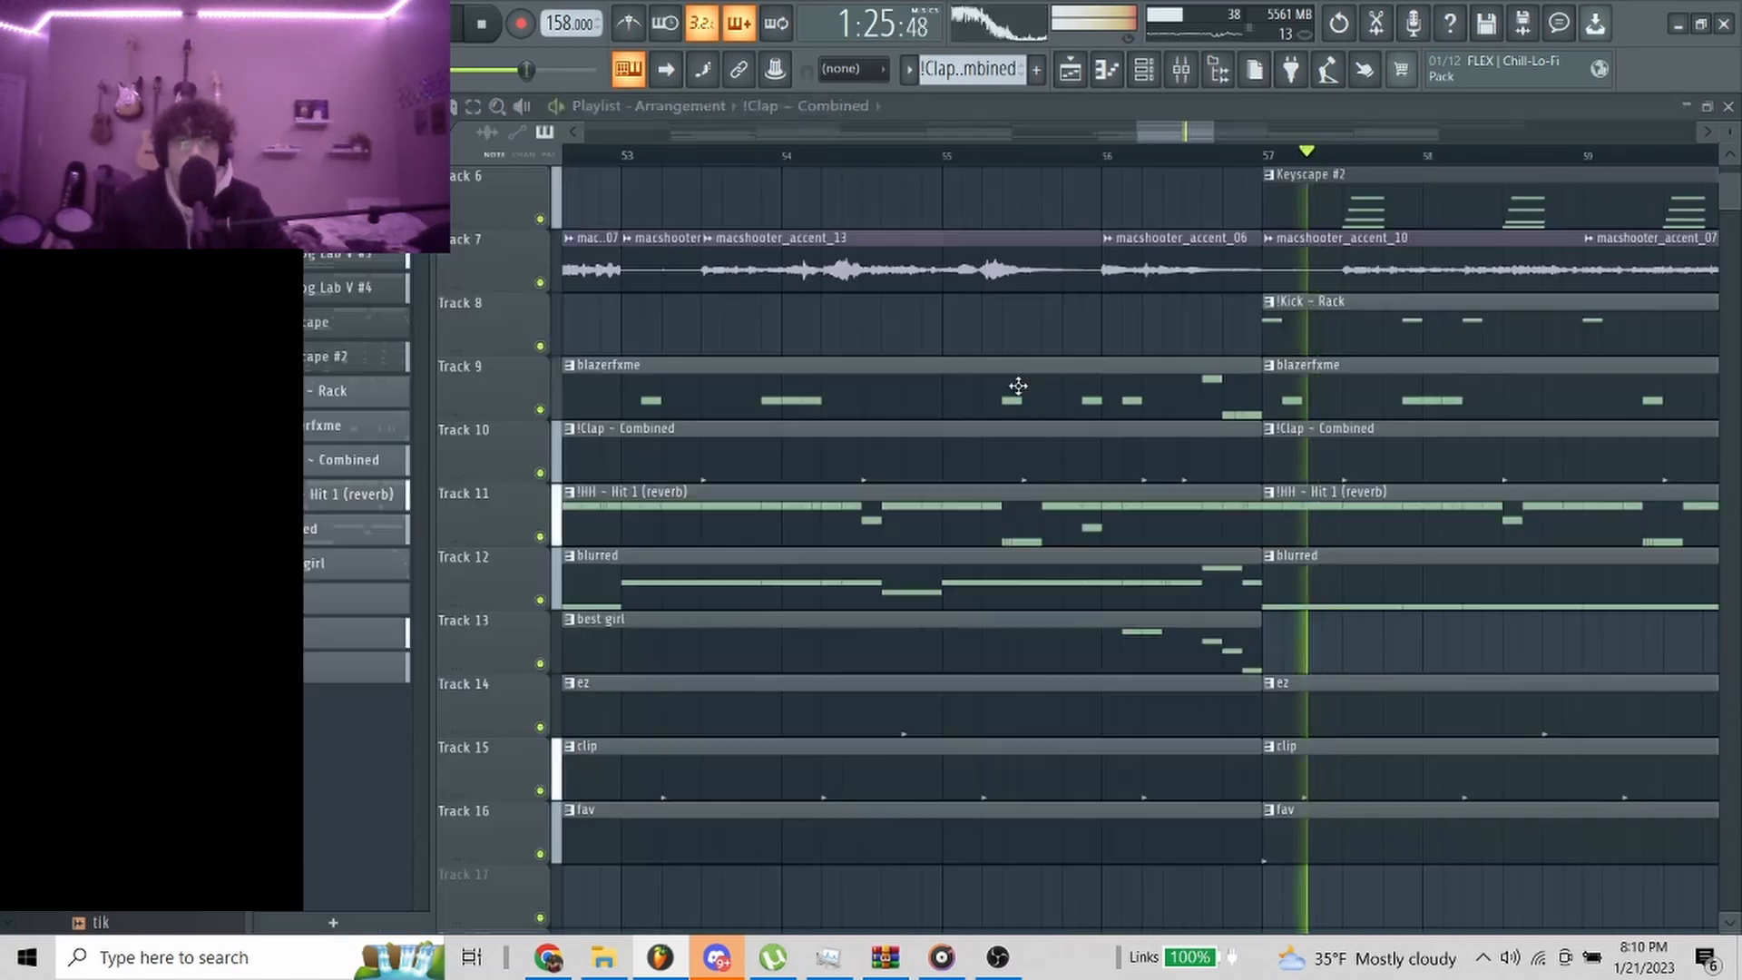
Delete the best girl clip from bars 49 to 56 and place a best girl clip across bars 65 to 72
scroll(1183, 633, down, 3)
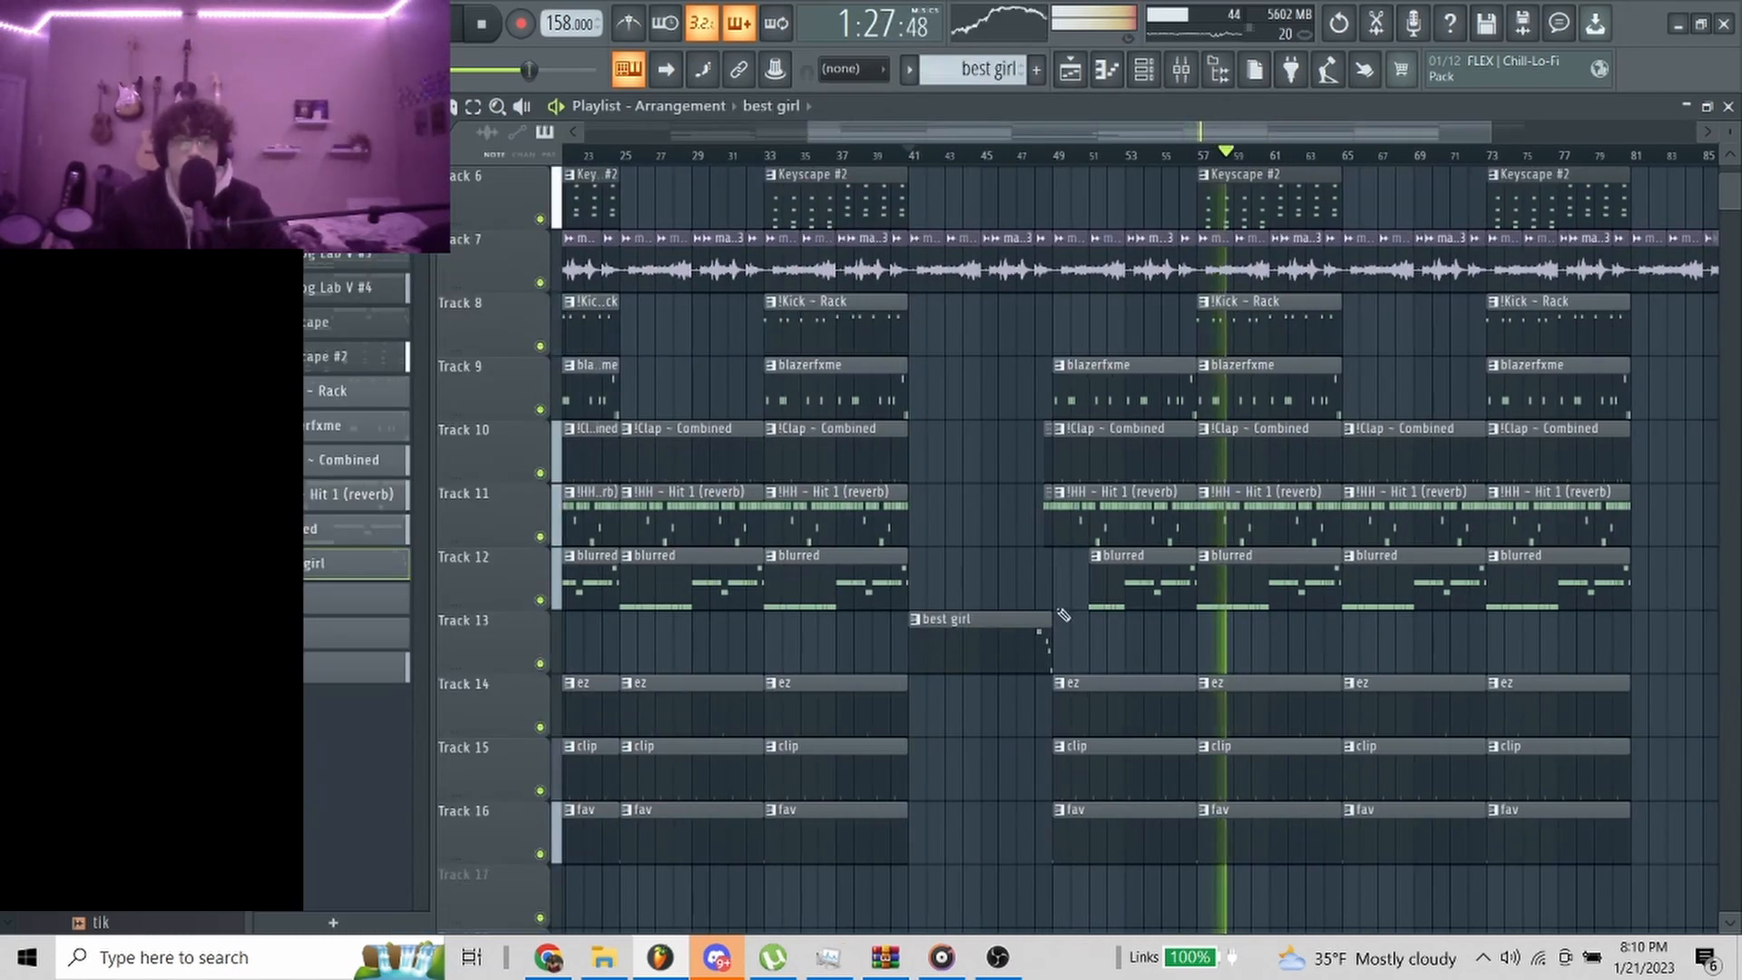
scroll(1252, 665, up, 4)
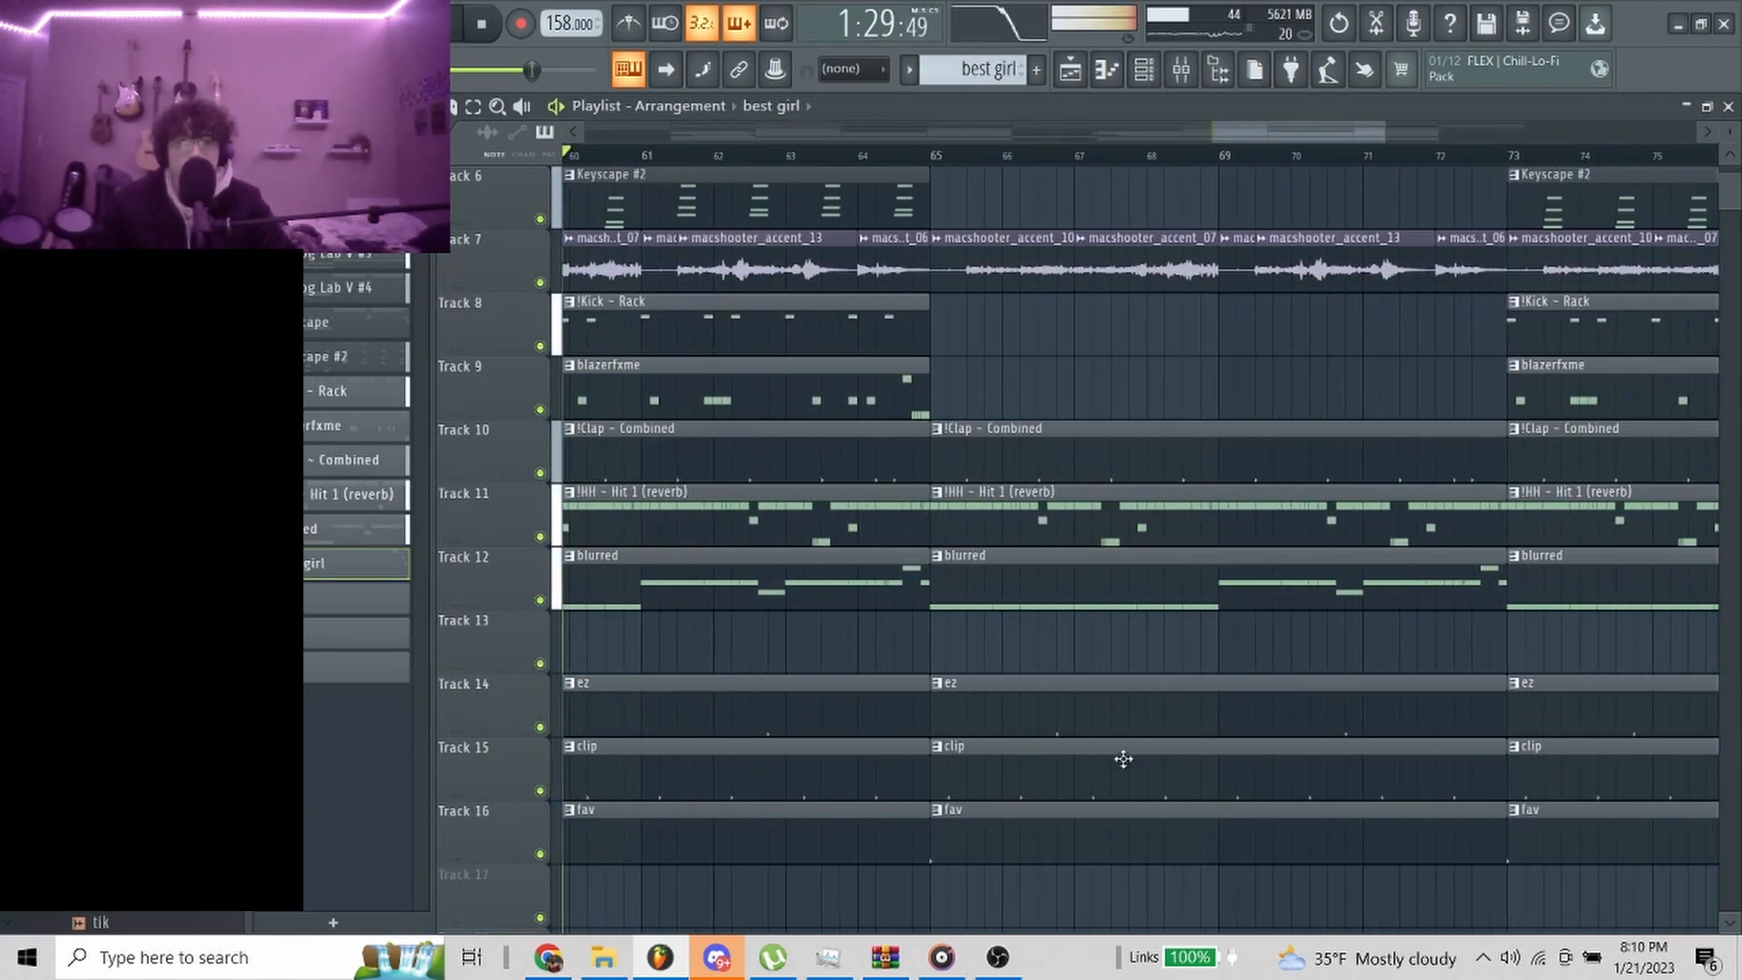
drag(1005, 646, 943, 642)
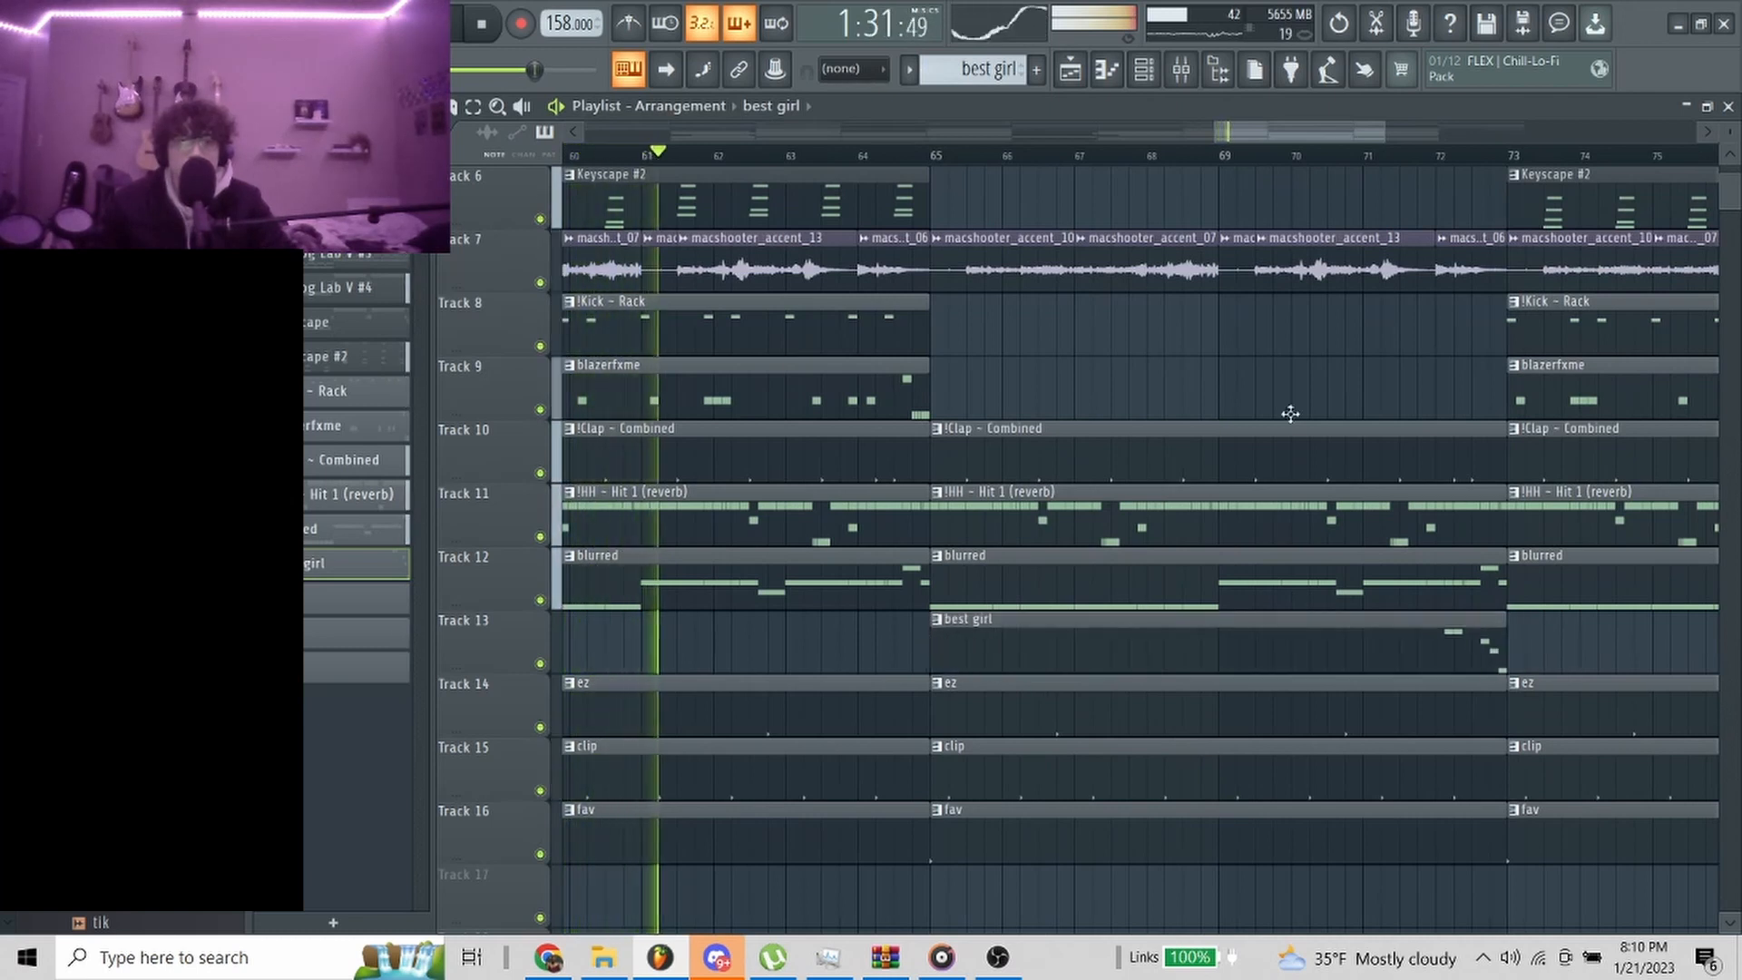
Shorten the blurred clip of bars 65 to 72 so it ends where the best girl notes begin in bar 72
scroll(1268, 618, up, 5)
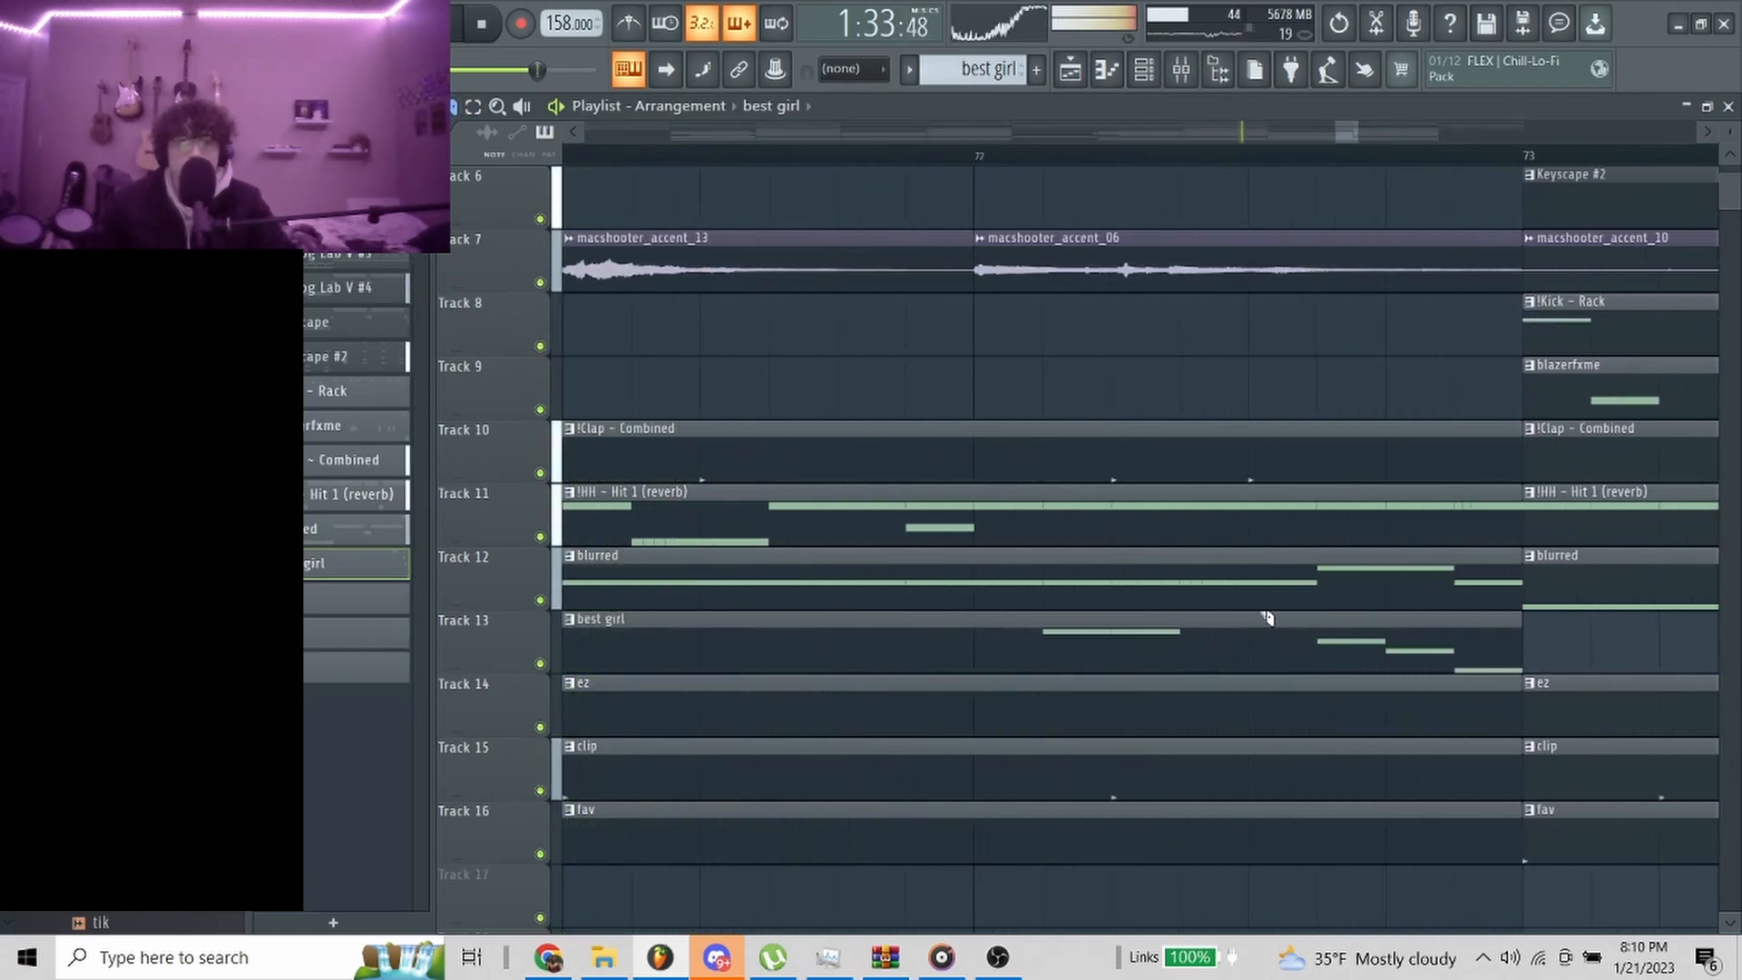
scroll(1288, 628, up, 1)
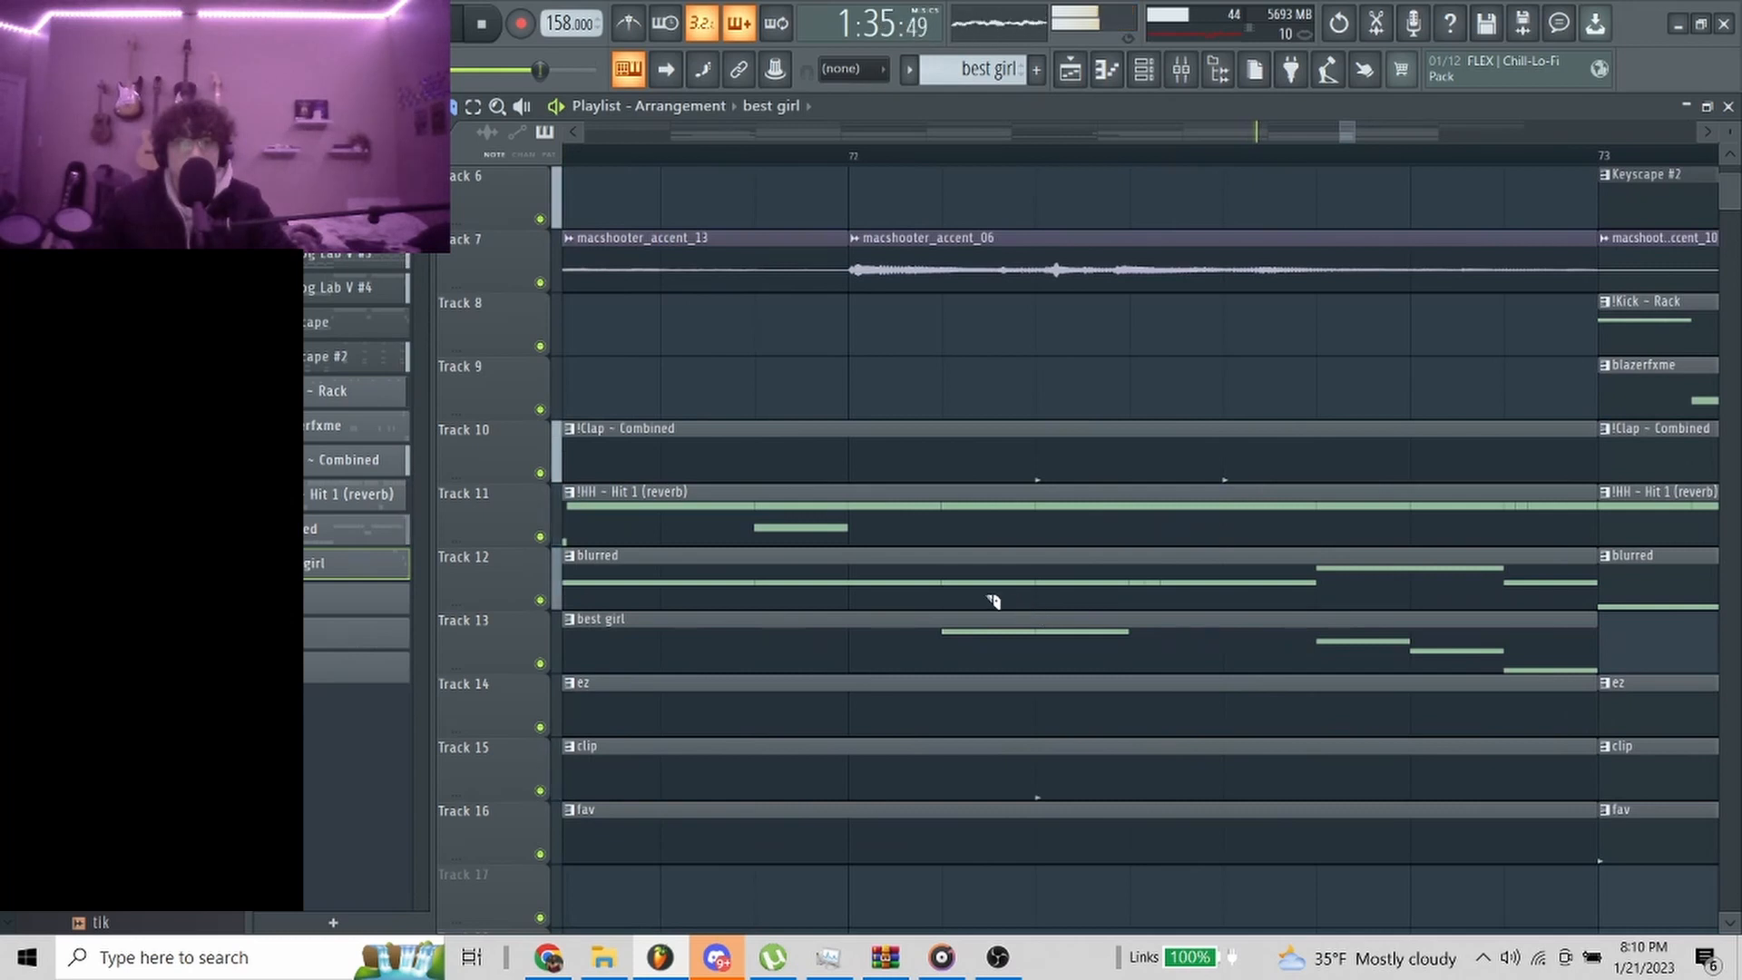
scroll(993, 601, down, 7)
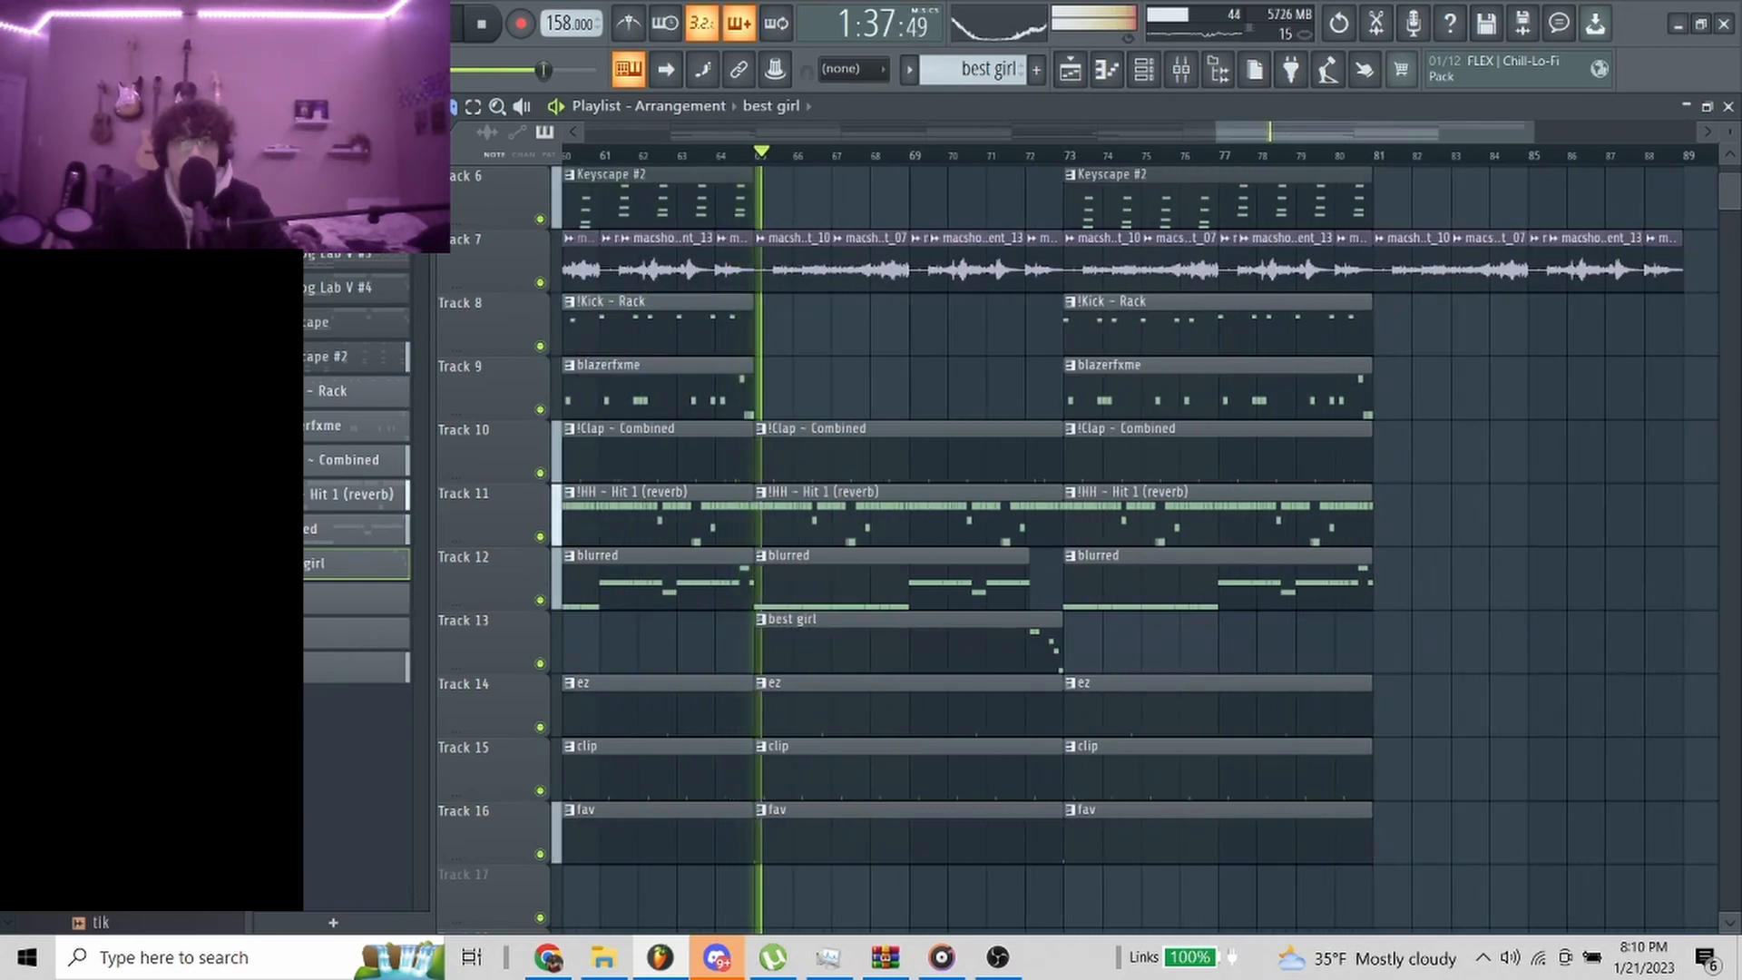
Trim the start of the !Clap - Combined clip of bars 65 to 72 to bar 66
scroll(820, 470, up, 3)
scroll(805, 529, up, 4)
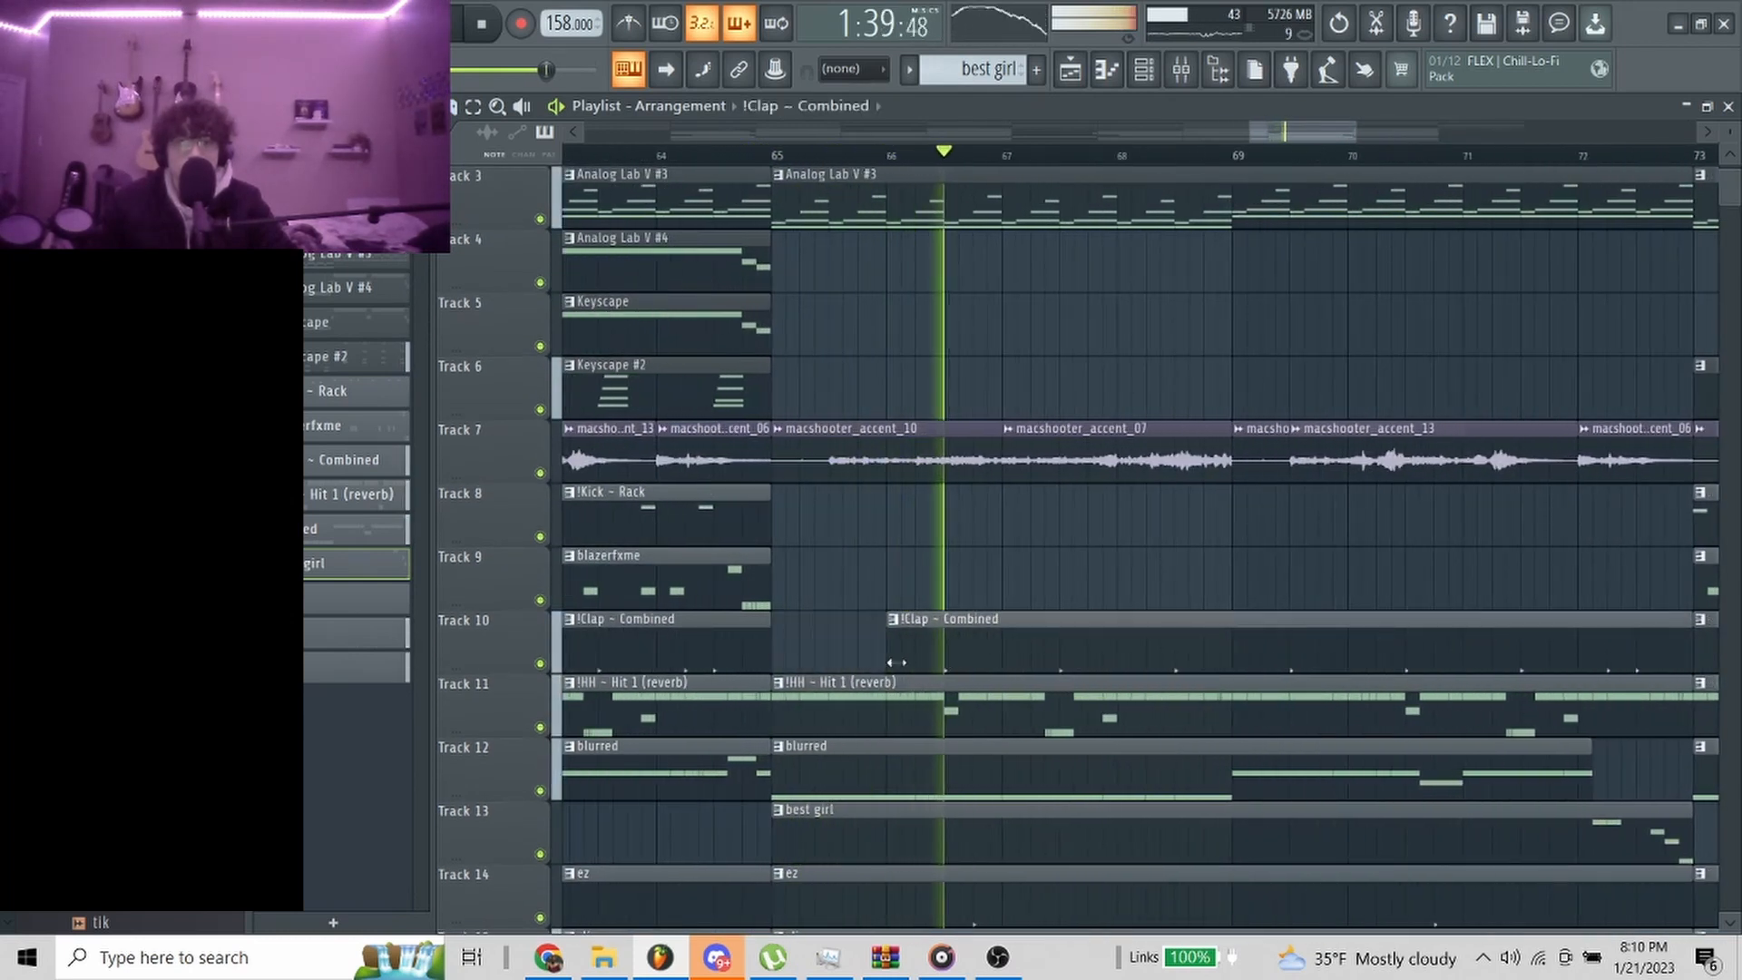
scroll(1089, 593, down, 3)
scroll(1270, 553, down, 4)
scroll(1272, 554, down, 1)
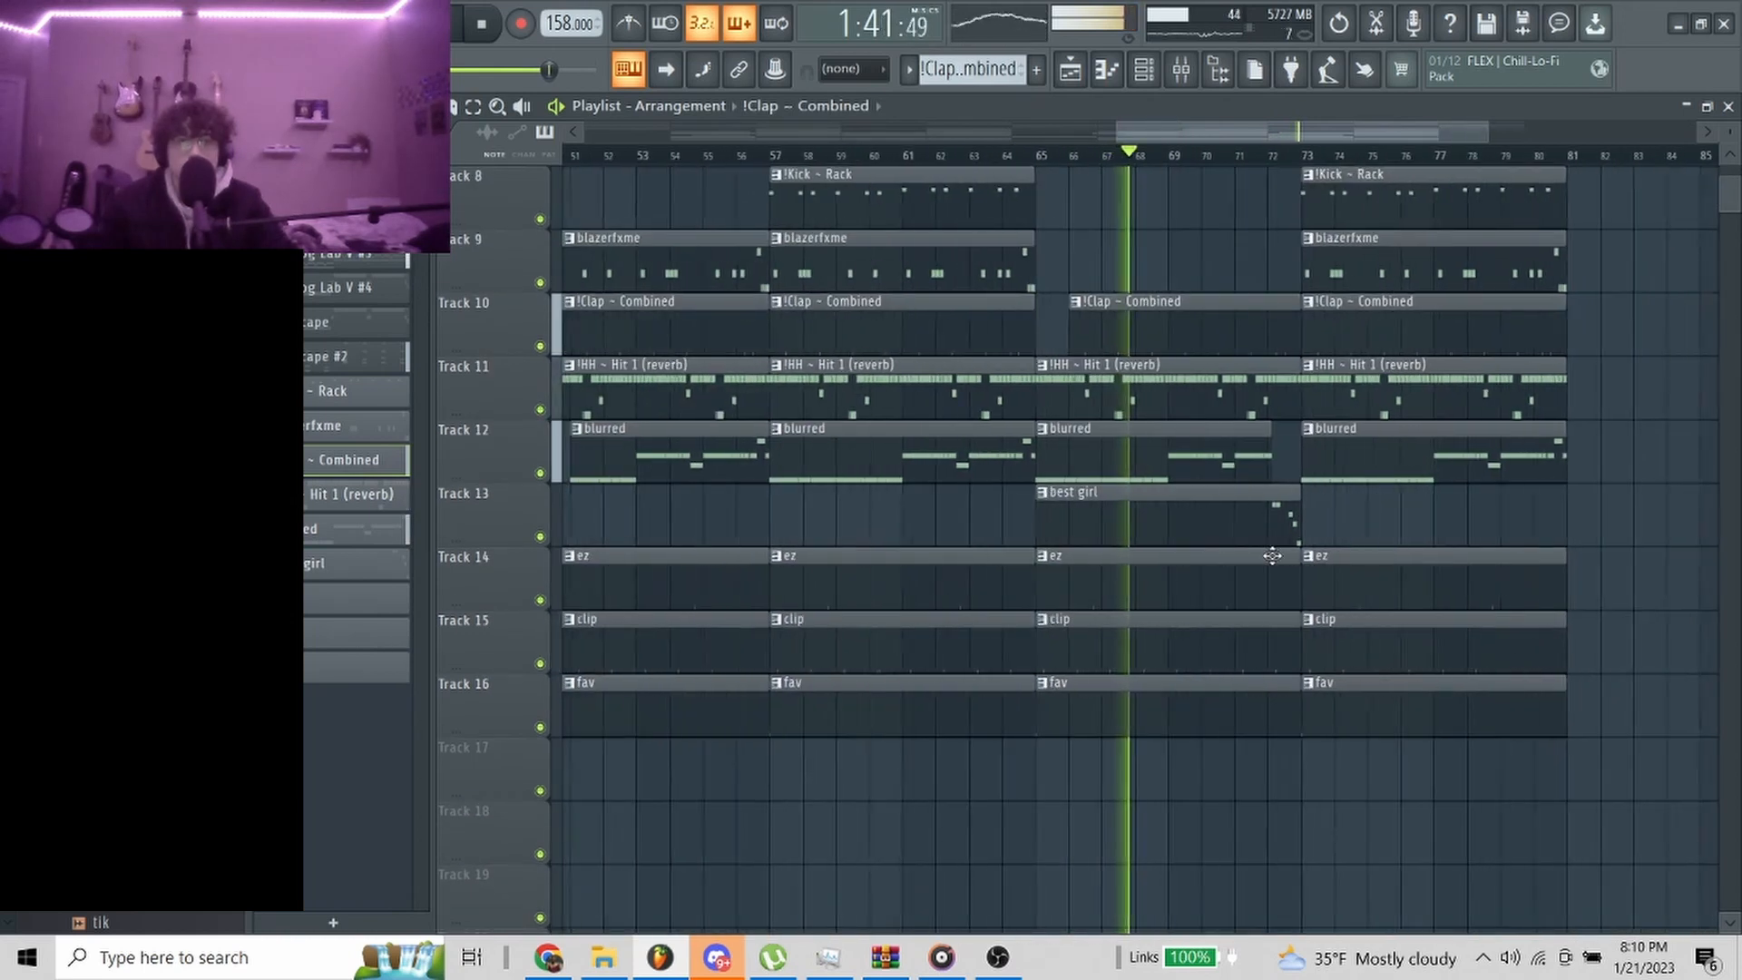
Examine the arrangement from bar 65 onward during playback, including the clip changes into bar 73
scroll(1352, 556, up, 2)
scroll(1356, 556, down, 3)
scroll(1509, 540, up, 3)
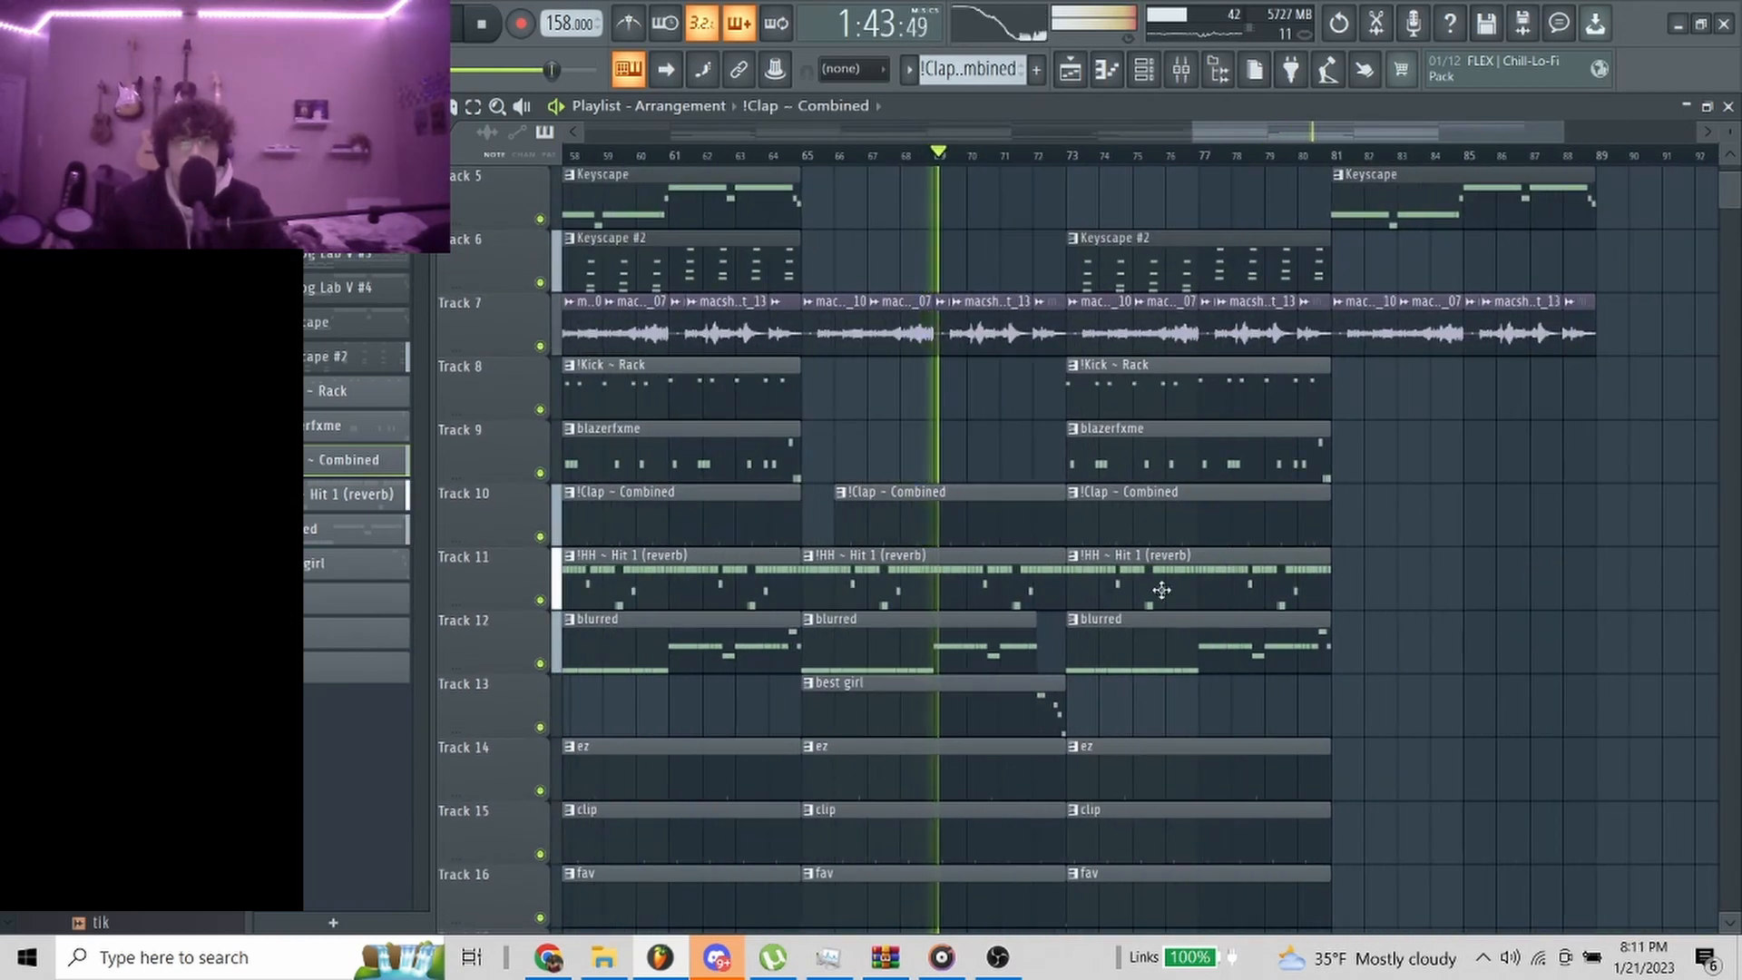
scroll(1159, 577, up, 3)
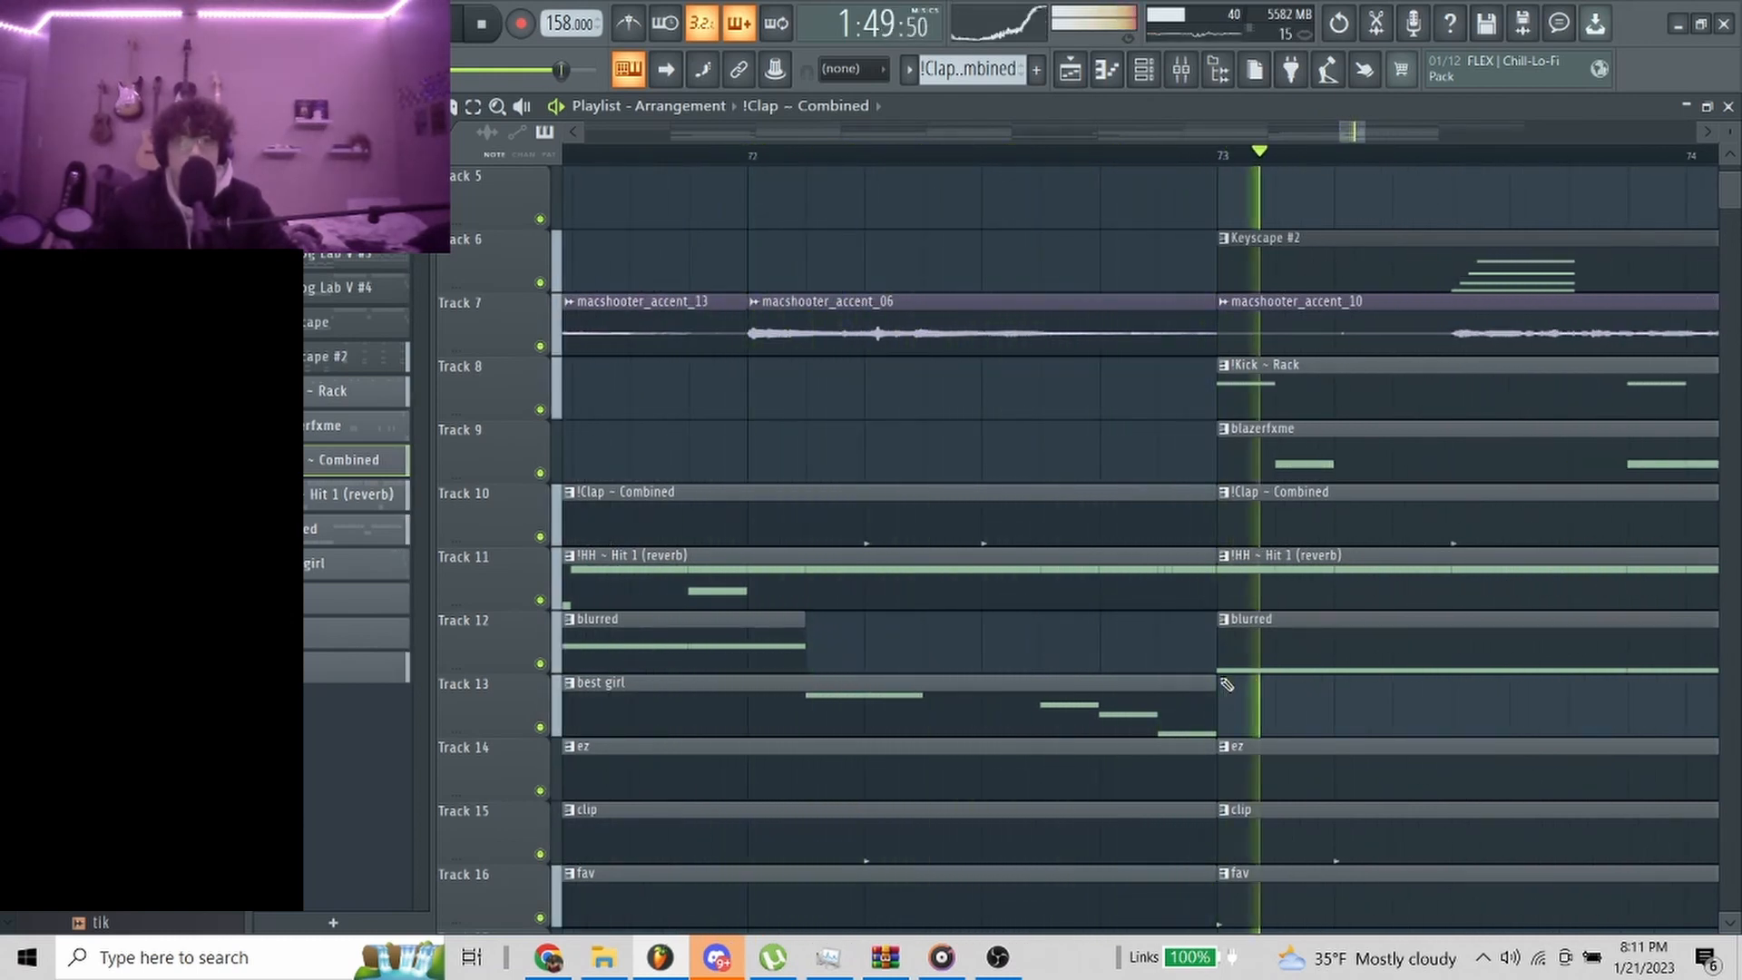
scroll(1198, 673, down, 5)
scroll(1270, 654, up, 4)
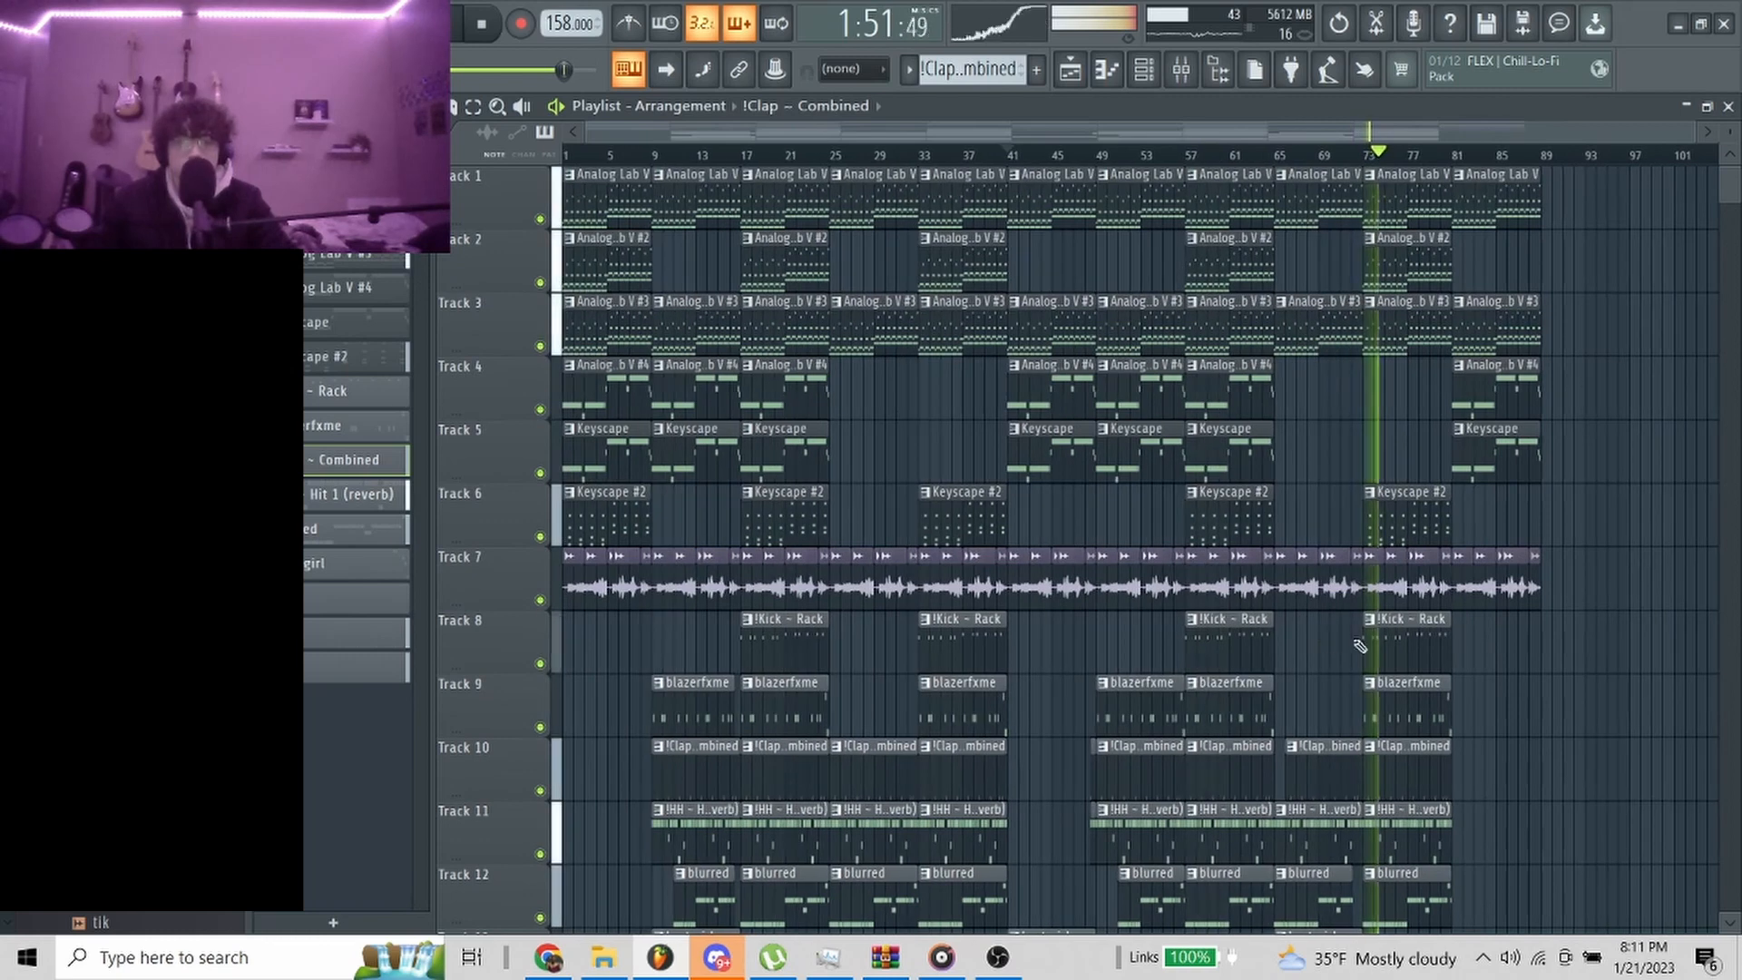
scroll(1359, 646, up, 2)
scroll(1488, 585, down, 4)
scroll(1451, 590, down, 2)
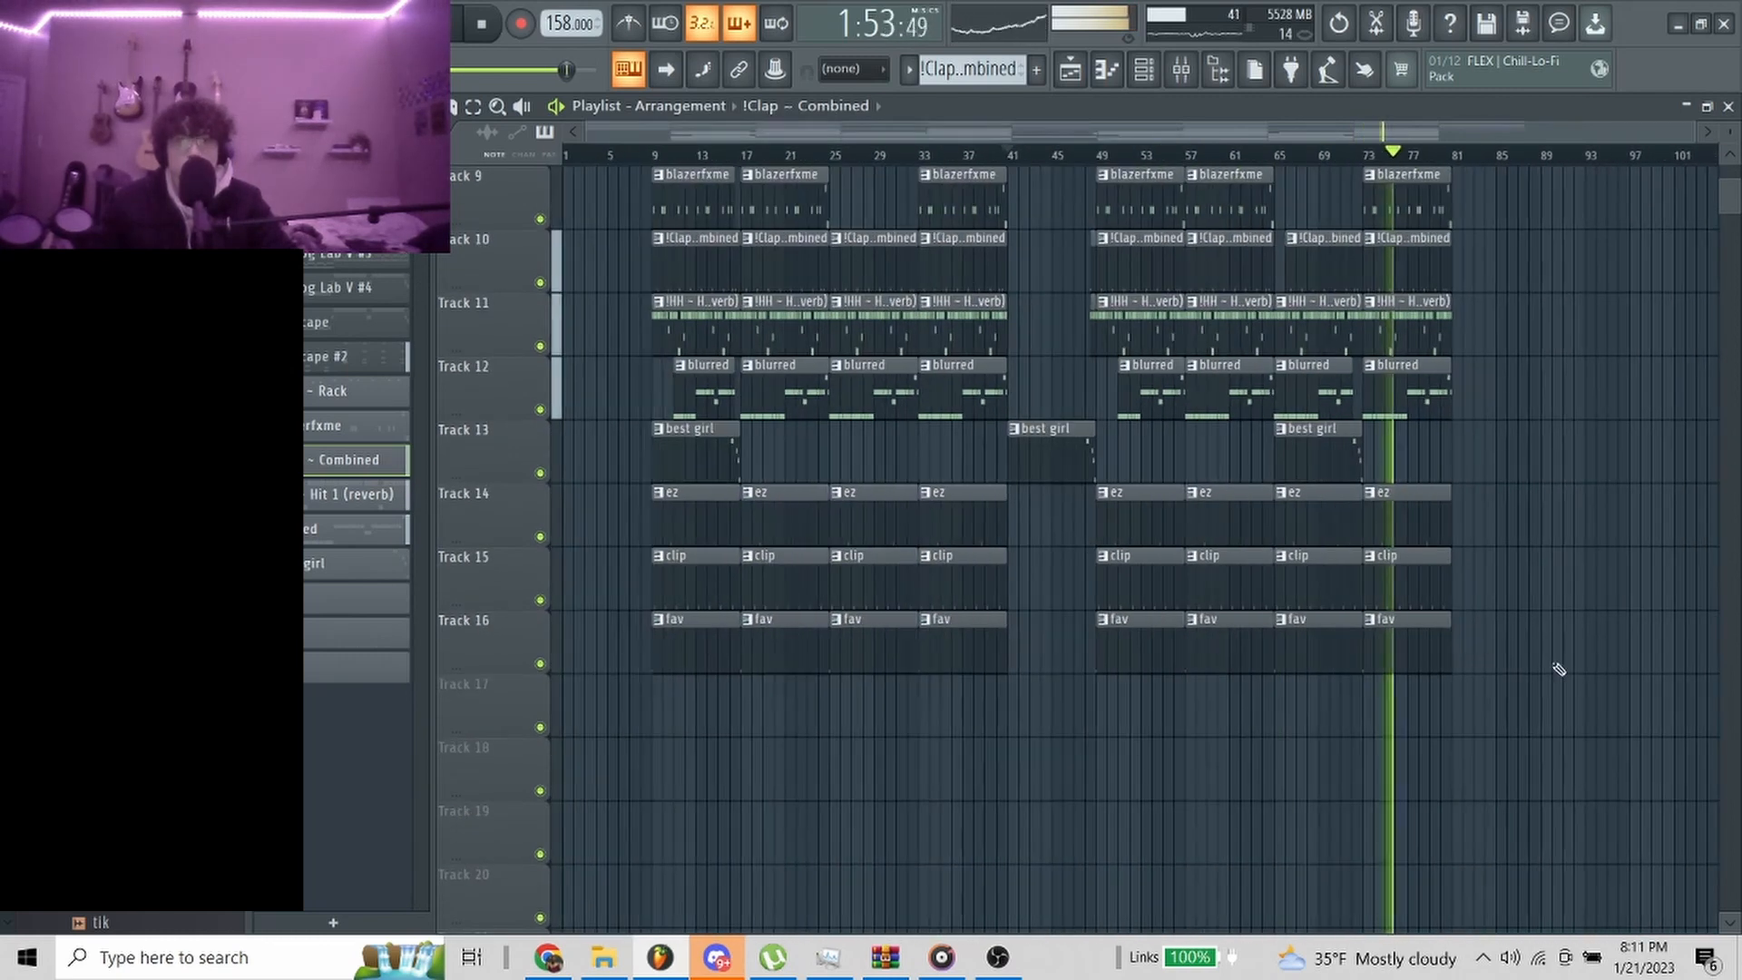
Try to duplicate the clips from bar 49 onward past the song's end and extend the copied blurred clip back to bar 89
drag(1591, 726, 1130, 6)
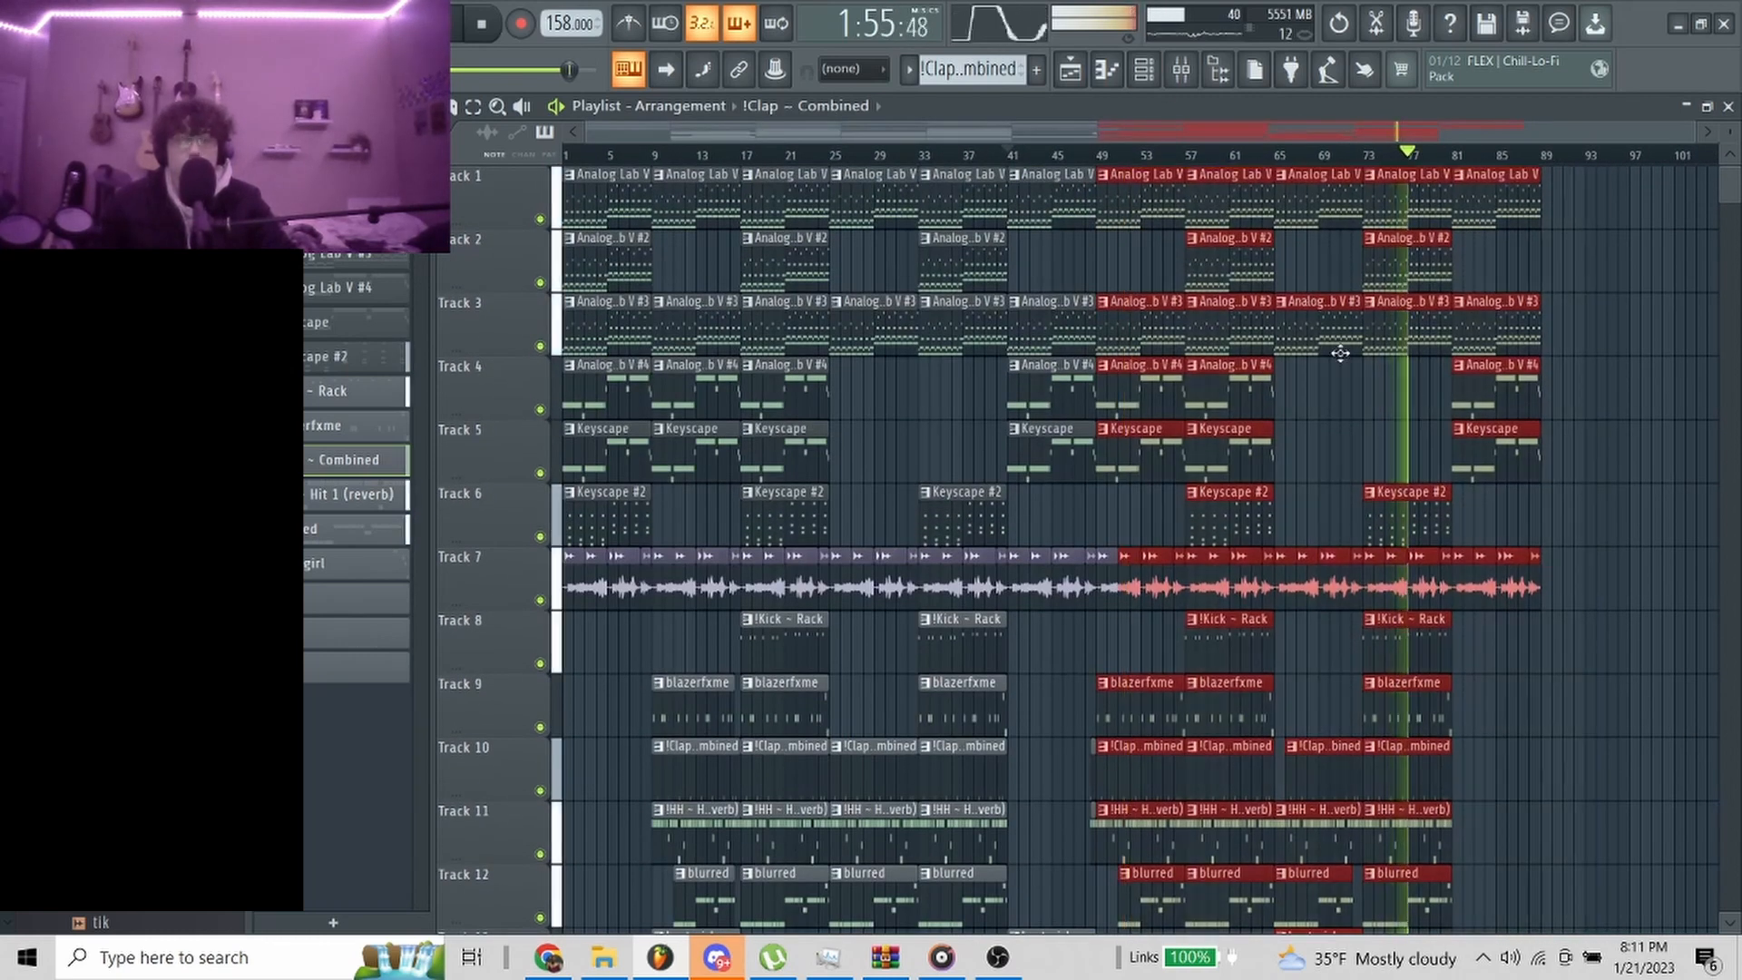
key(ctrl+b)
scroll(1360, 454, down, 5)
click(949, 390)
scroll(949, 391, up, 3)
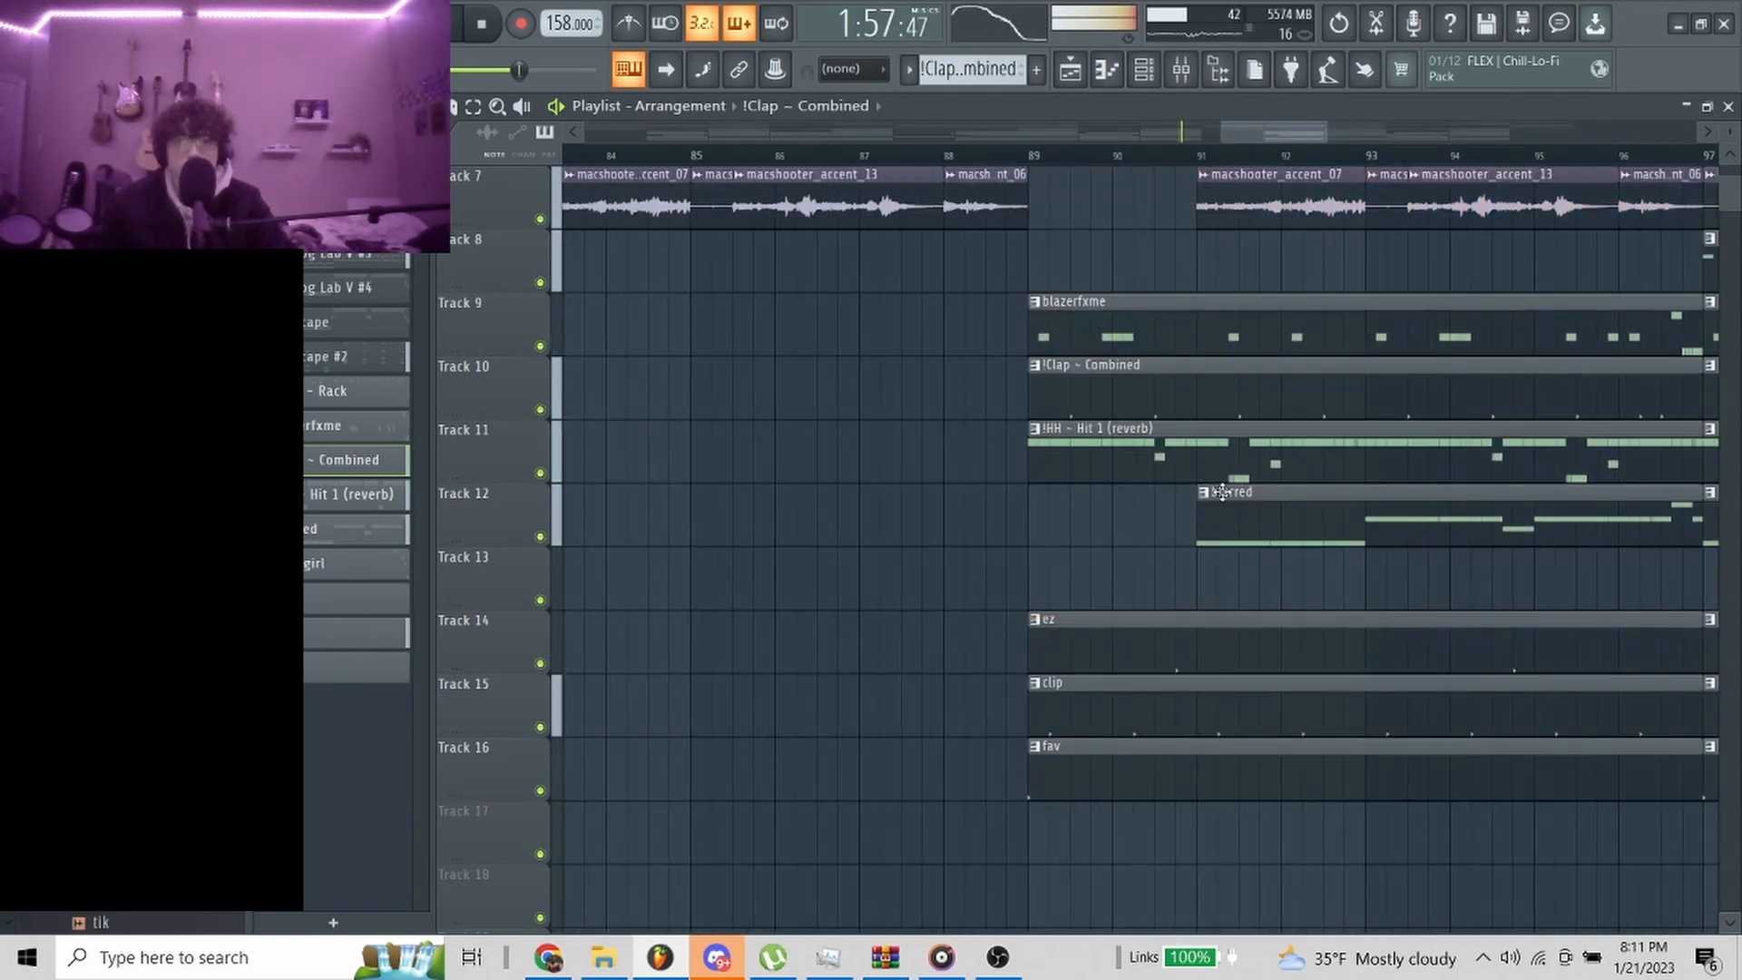
scroll(1197, 512, up, 4)
scroll(1128, 493, up, 2)
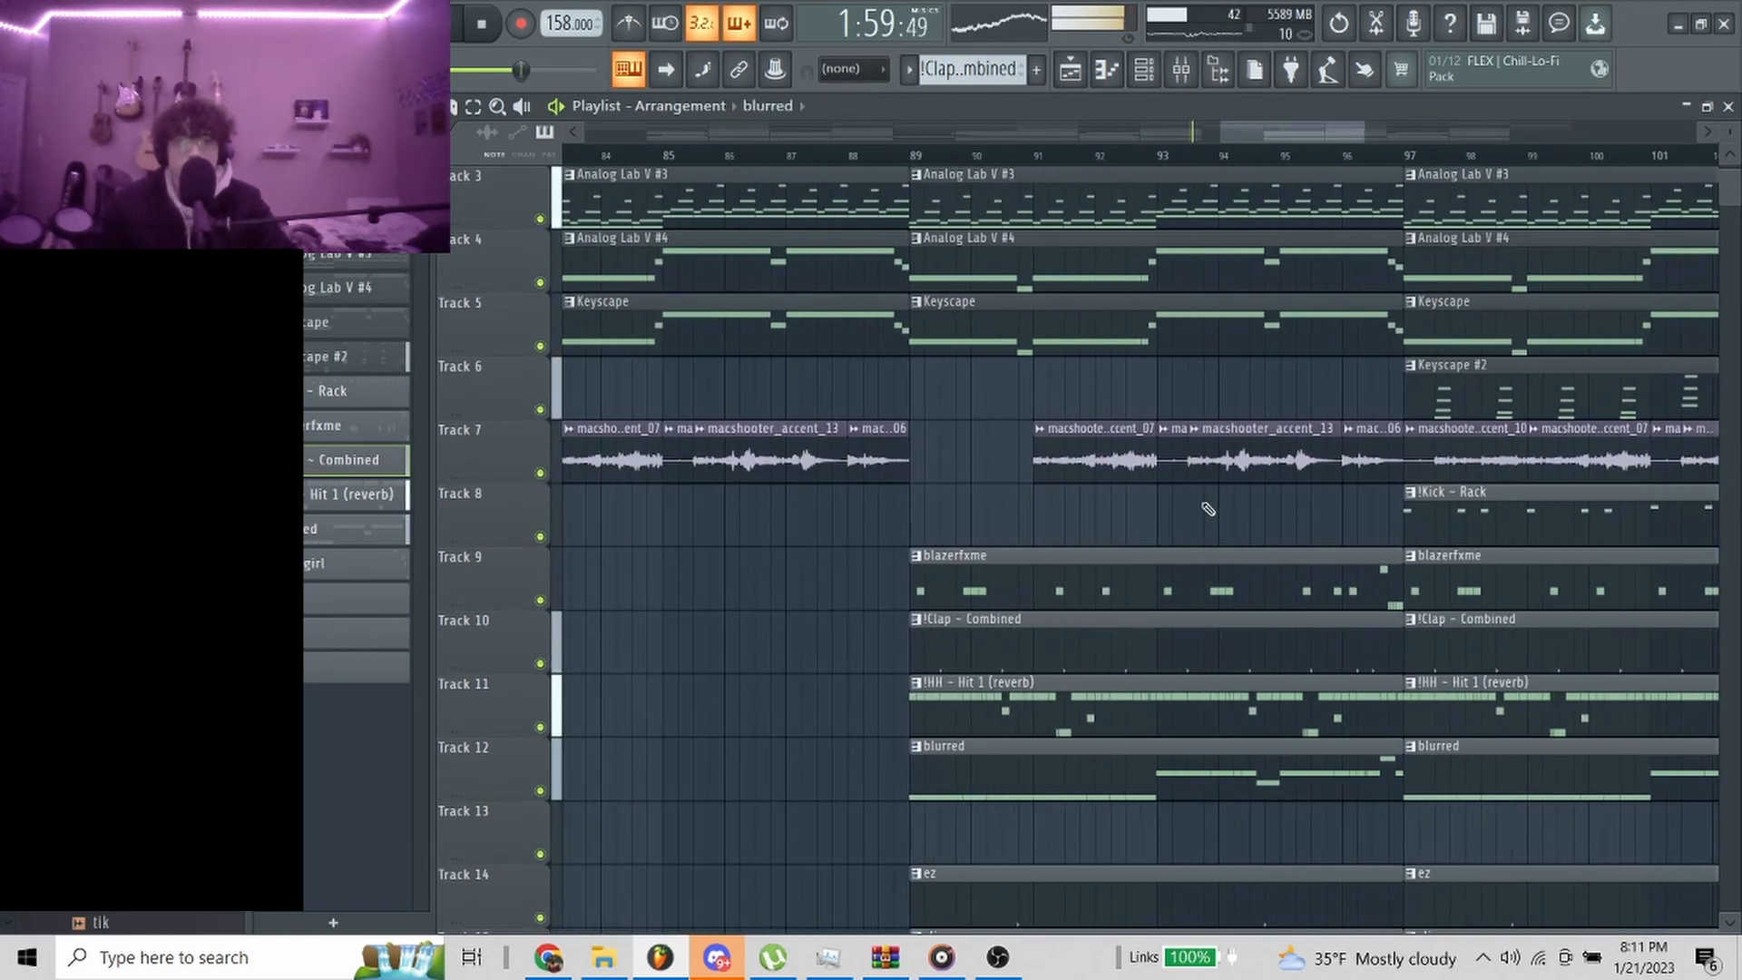
scroll(1050, 466, down, 6)
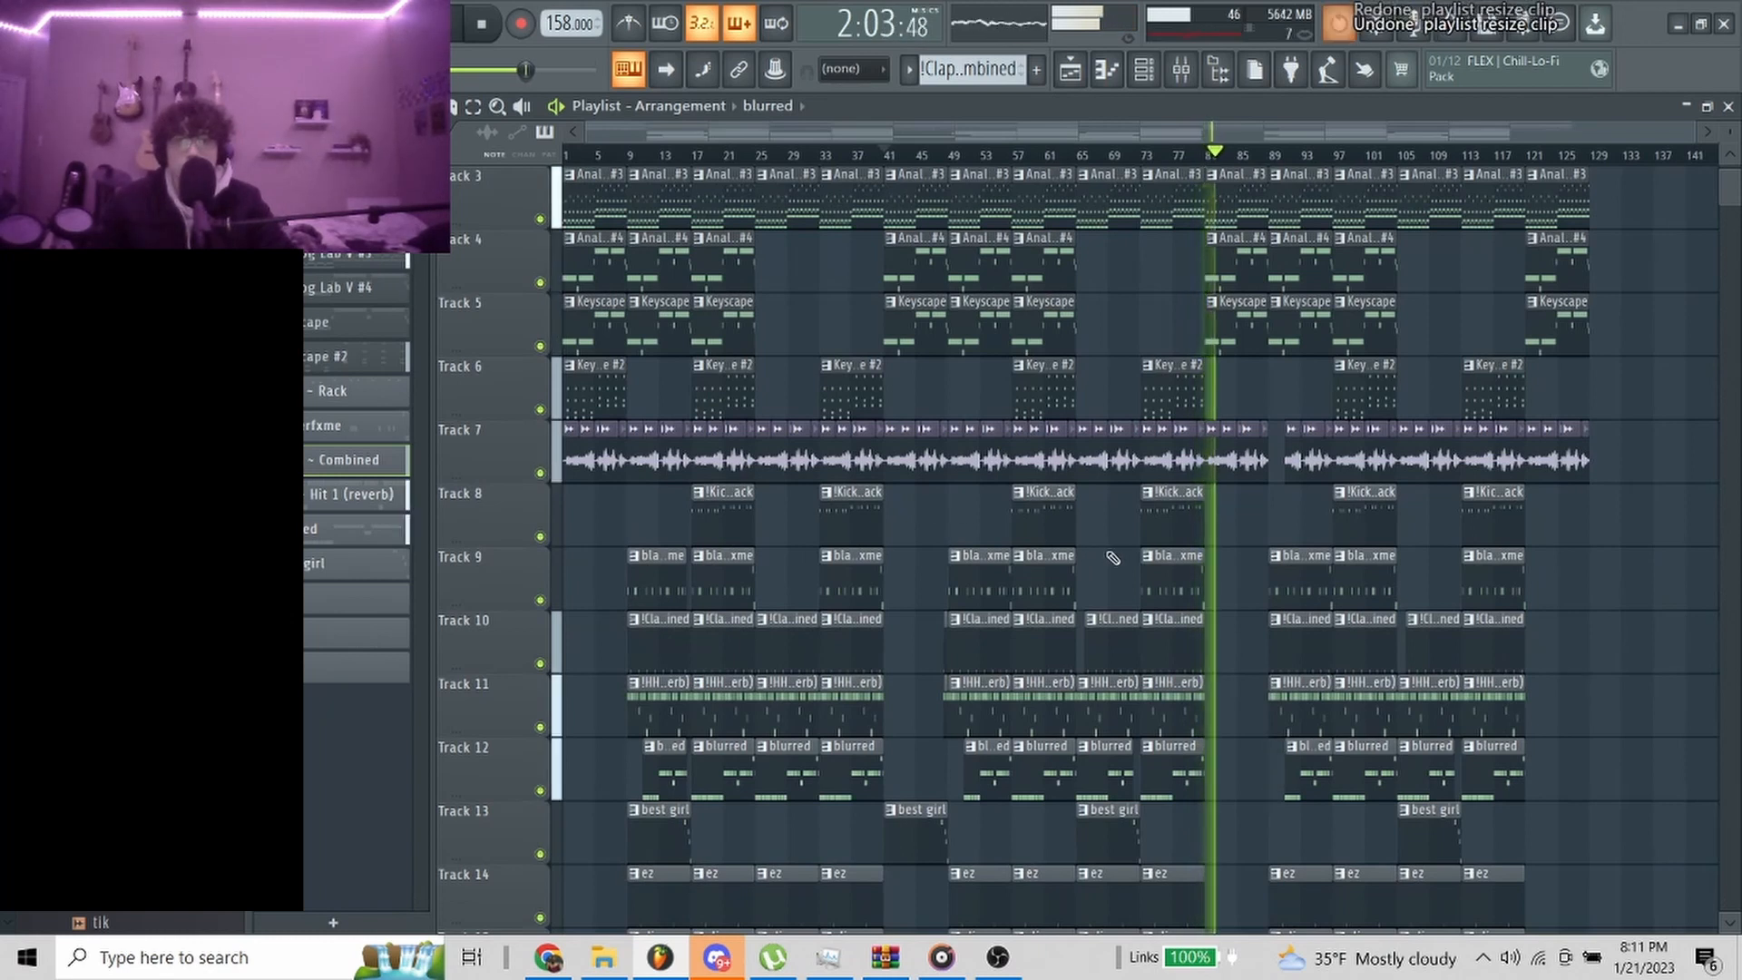
key(ctrl+alt+z)
Duplicate the clips from bar 49 onward, with the preceding best girl clip and clap and hi-hat pickups, so the copies start at bar 81
scroll(1088, 508, down, 3)
scroll(958, 356, up, 4)
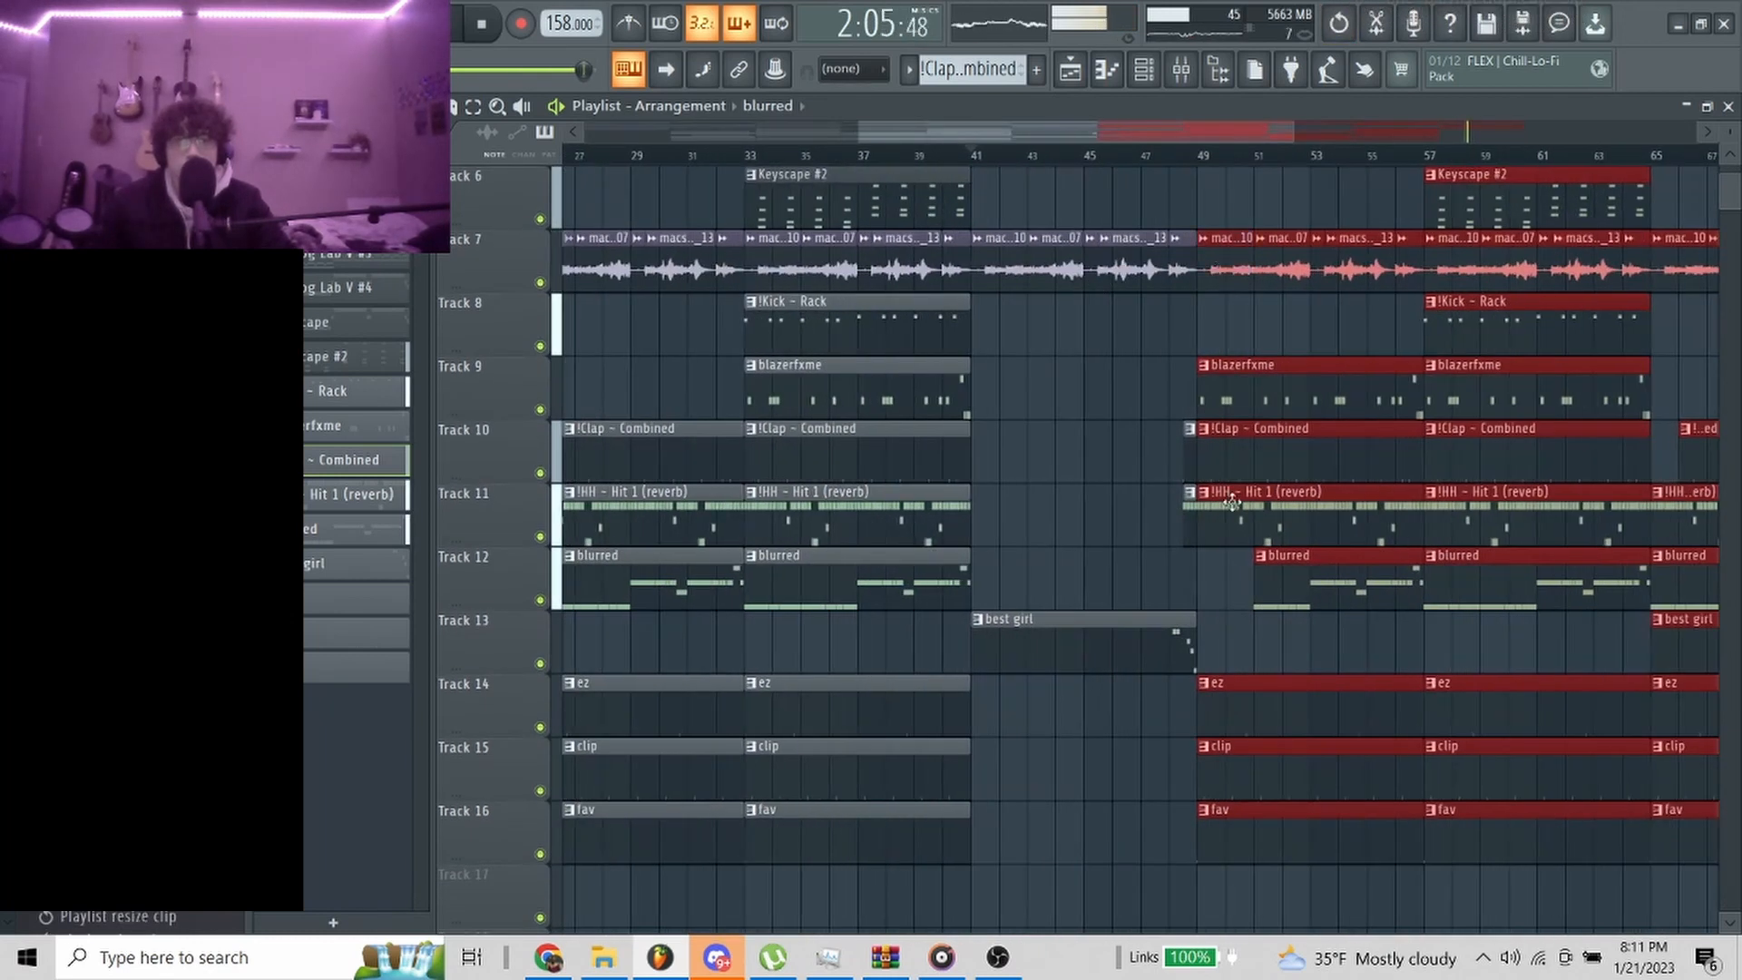
scroll(1231, 502, up, 1)
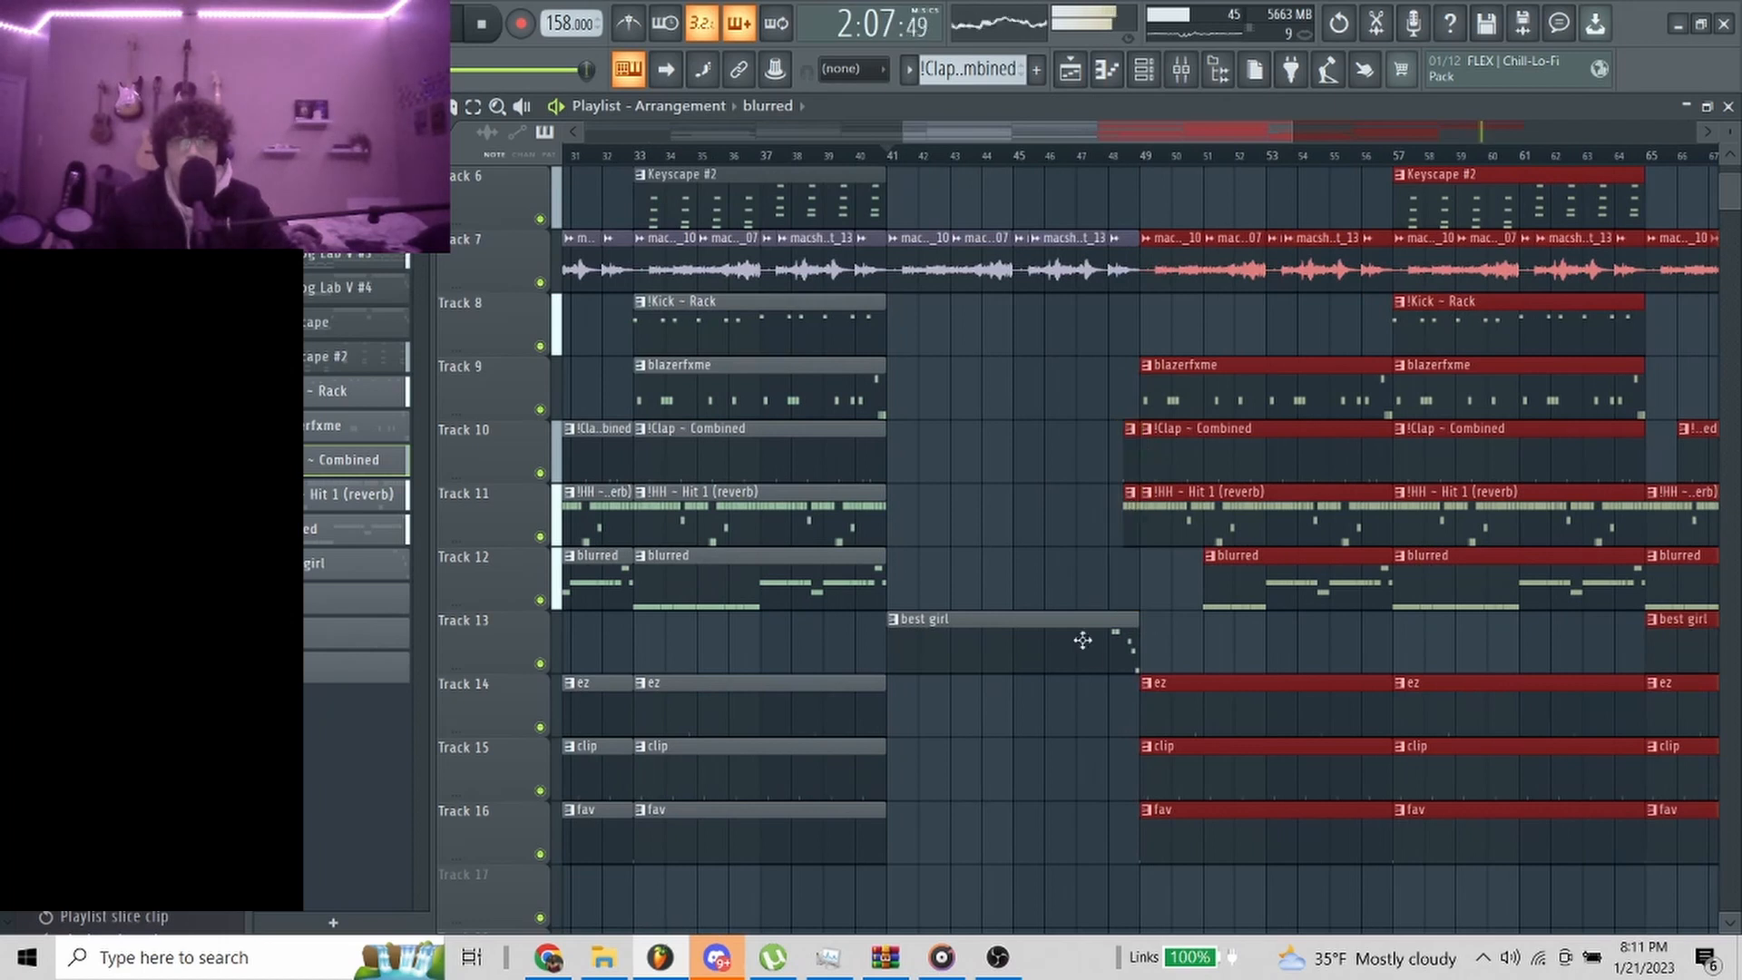
ctrl+shift+click(1083, 640)
scroll(1125, 662, down, 5)
mouse_move(1054, 655)
mouse_down()
mouse_move(1515, 661)
mouse_move(1400, 641)
mouse_up()
scroll(1497, 673, up, 5)
scroll(1388, 635, down, 3)
scroll(1506, 571, up, 3)
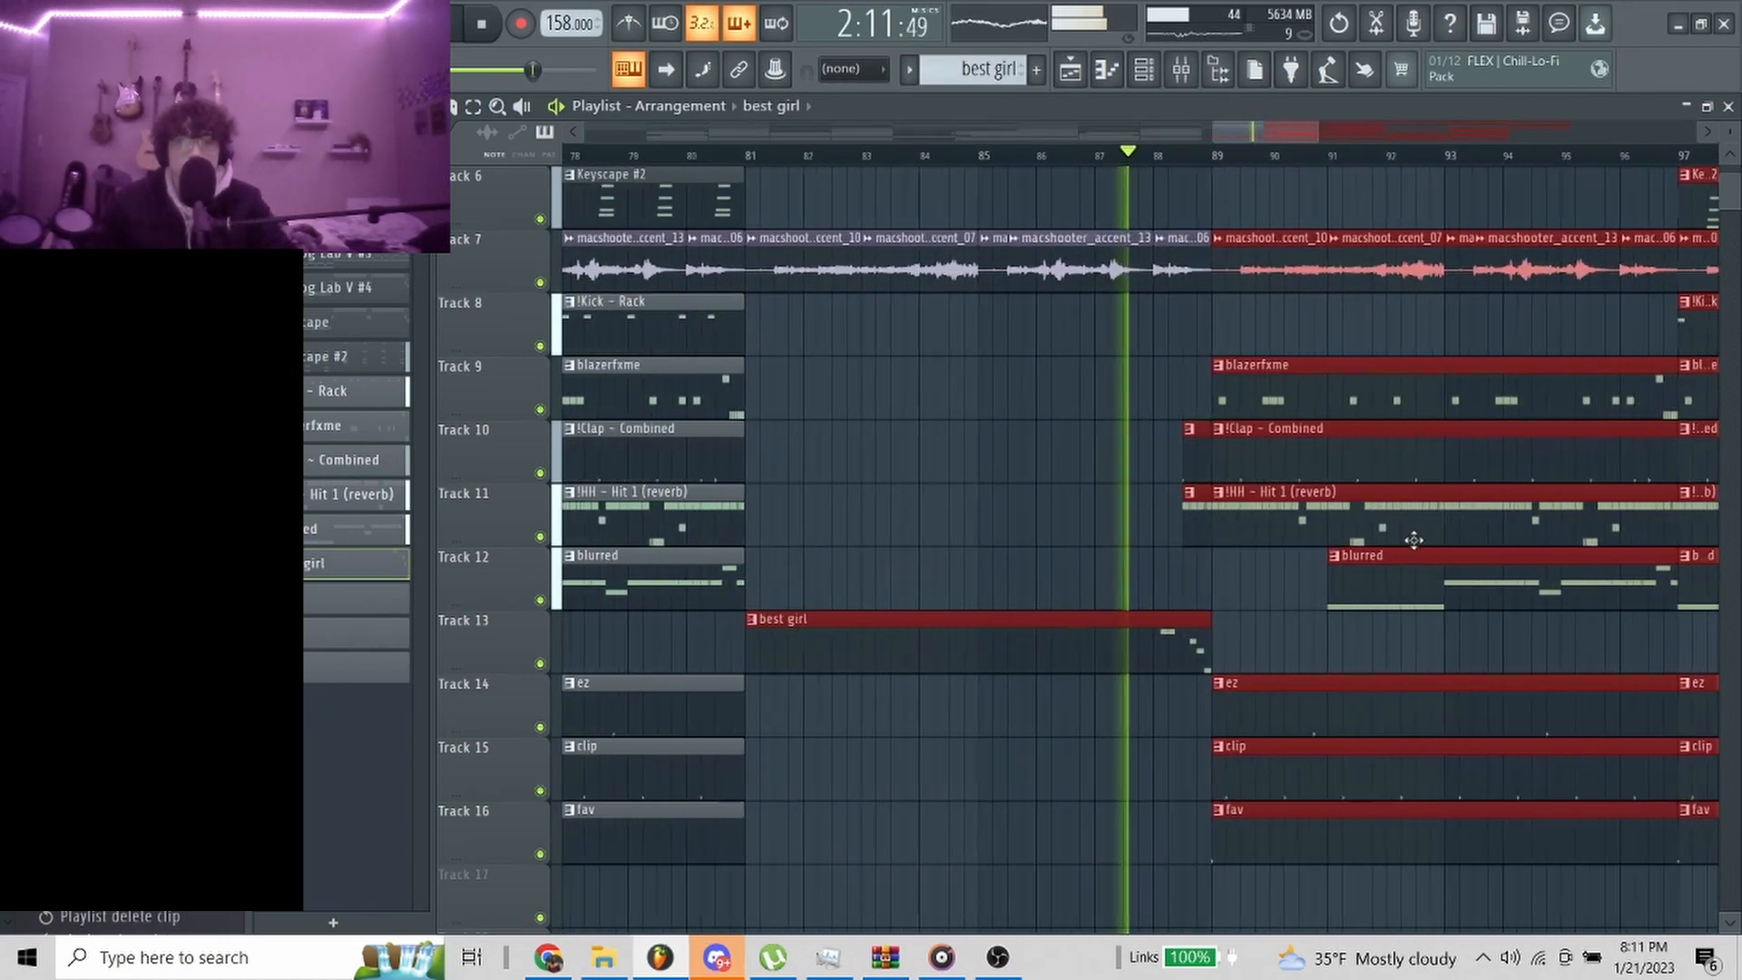
scroll(1415, 541, up, 2)
key(ctrl+d)
Set the playlist snap to Bar and extend the start of the blurred clip at bar 91 back to bar 89
click(290, 107)
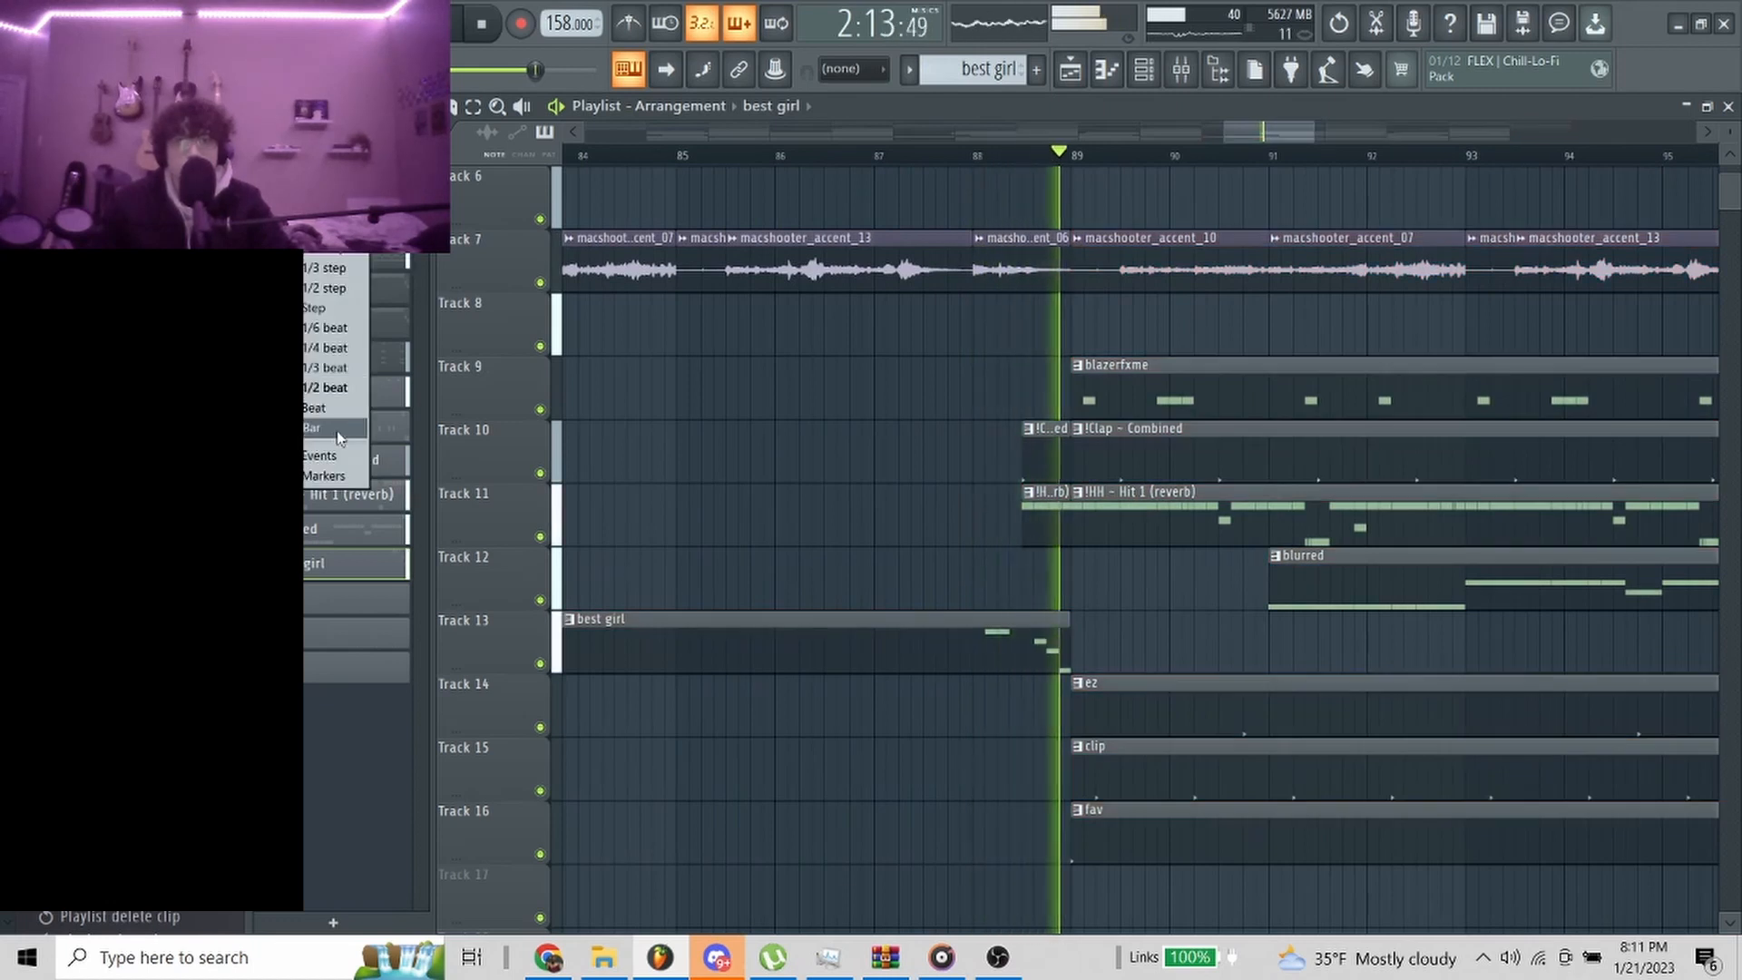
click(337, 427)
scroll(1179, 599, down, 3)
scroll(800, 179, up, 3)
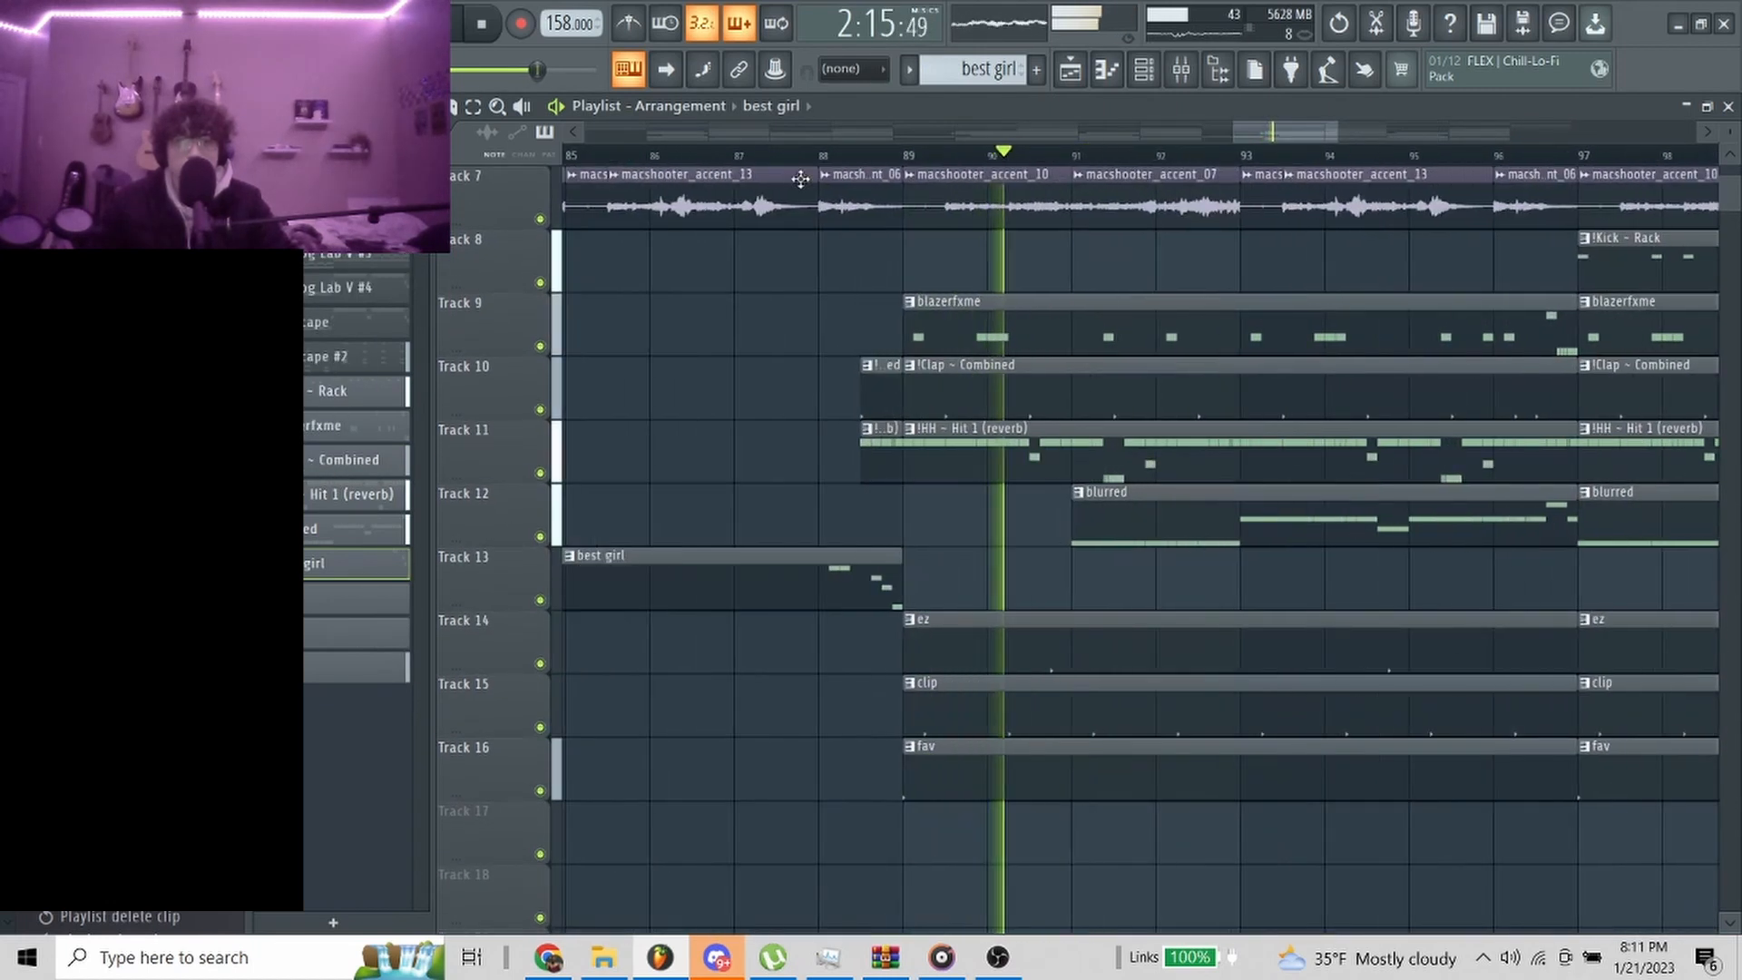
click(787, 155)
scroll(1071, 517, up, 2)
drag(1074, 525, 849, 524)
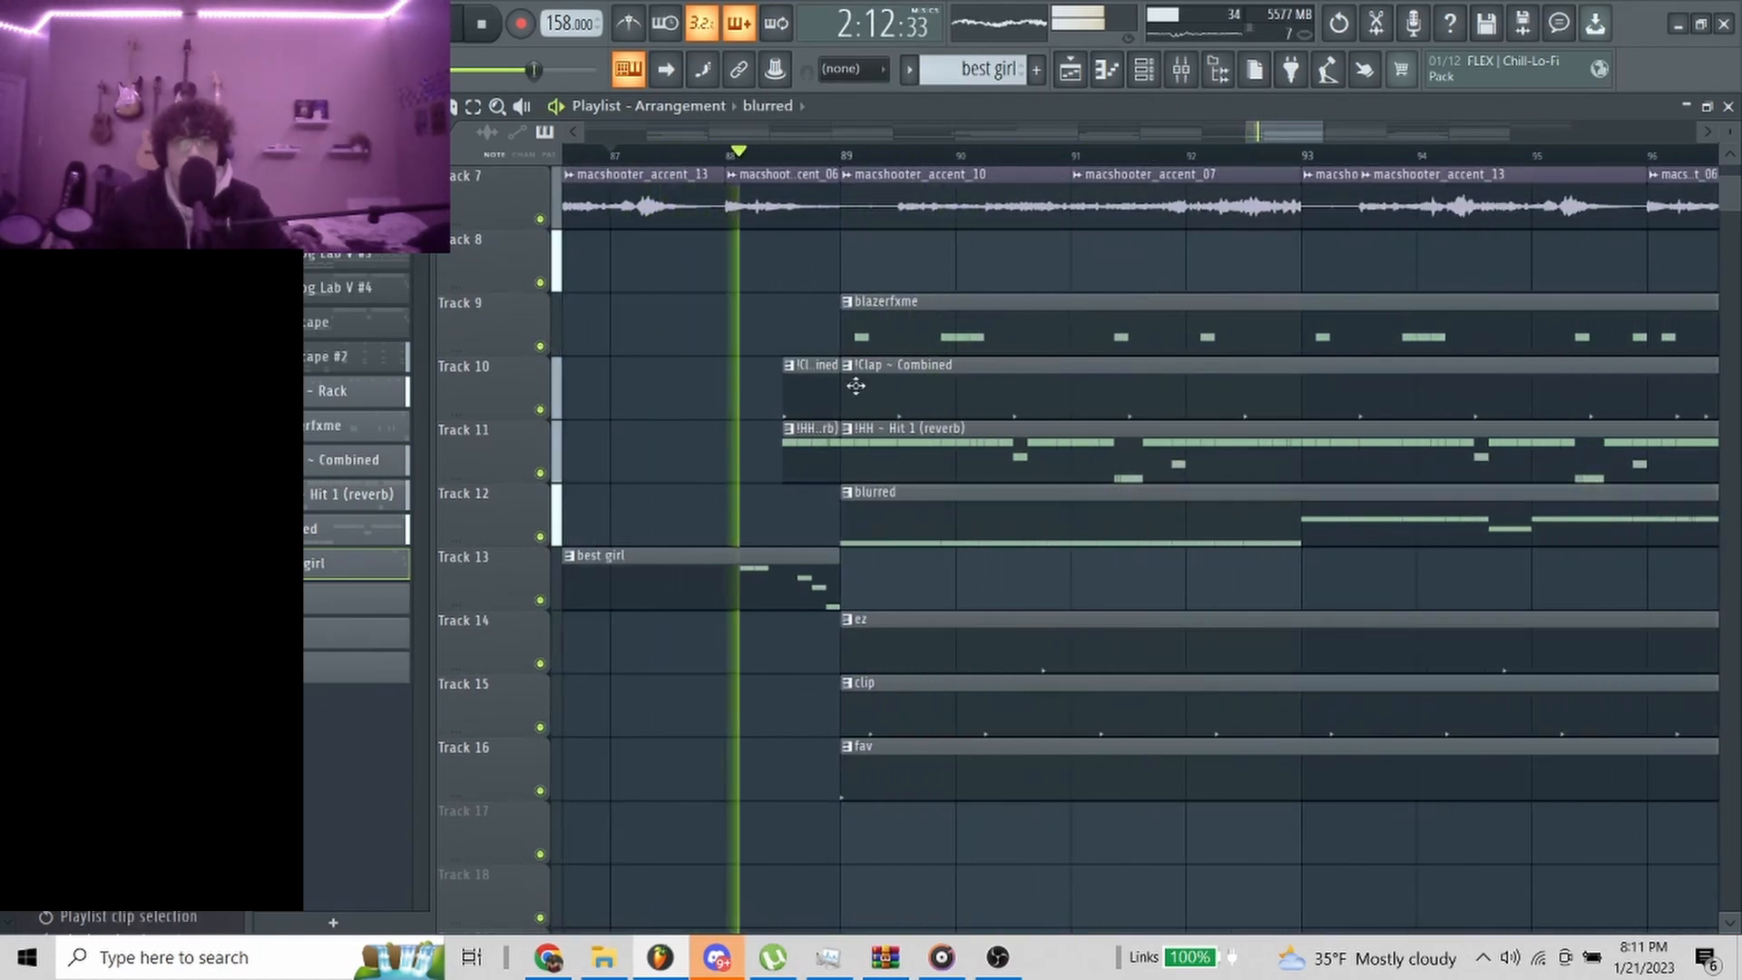
Trim the start of the !Clap - Combined clip at bar 89 to bar 90
drag(856, 385, 954, 408)
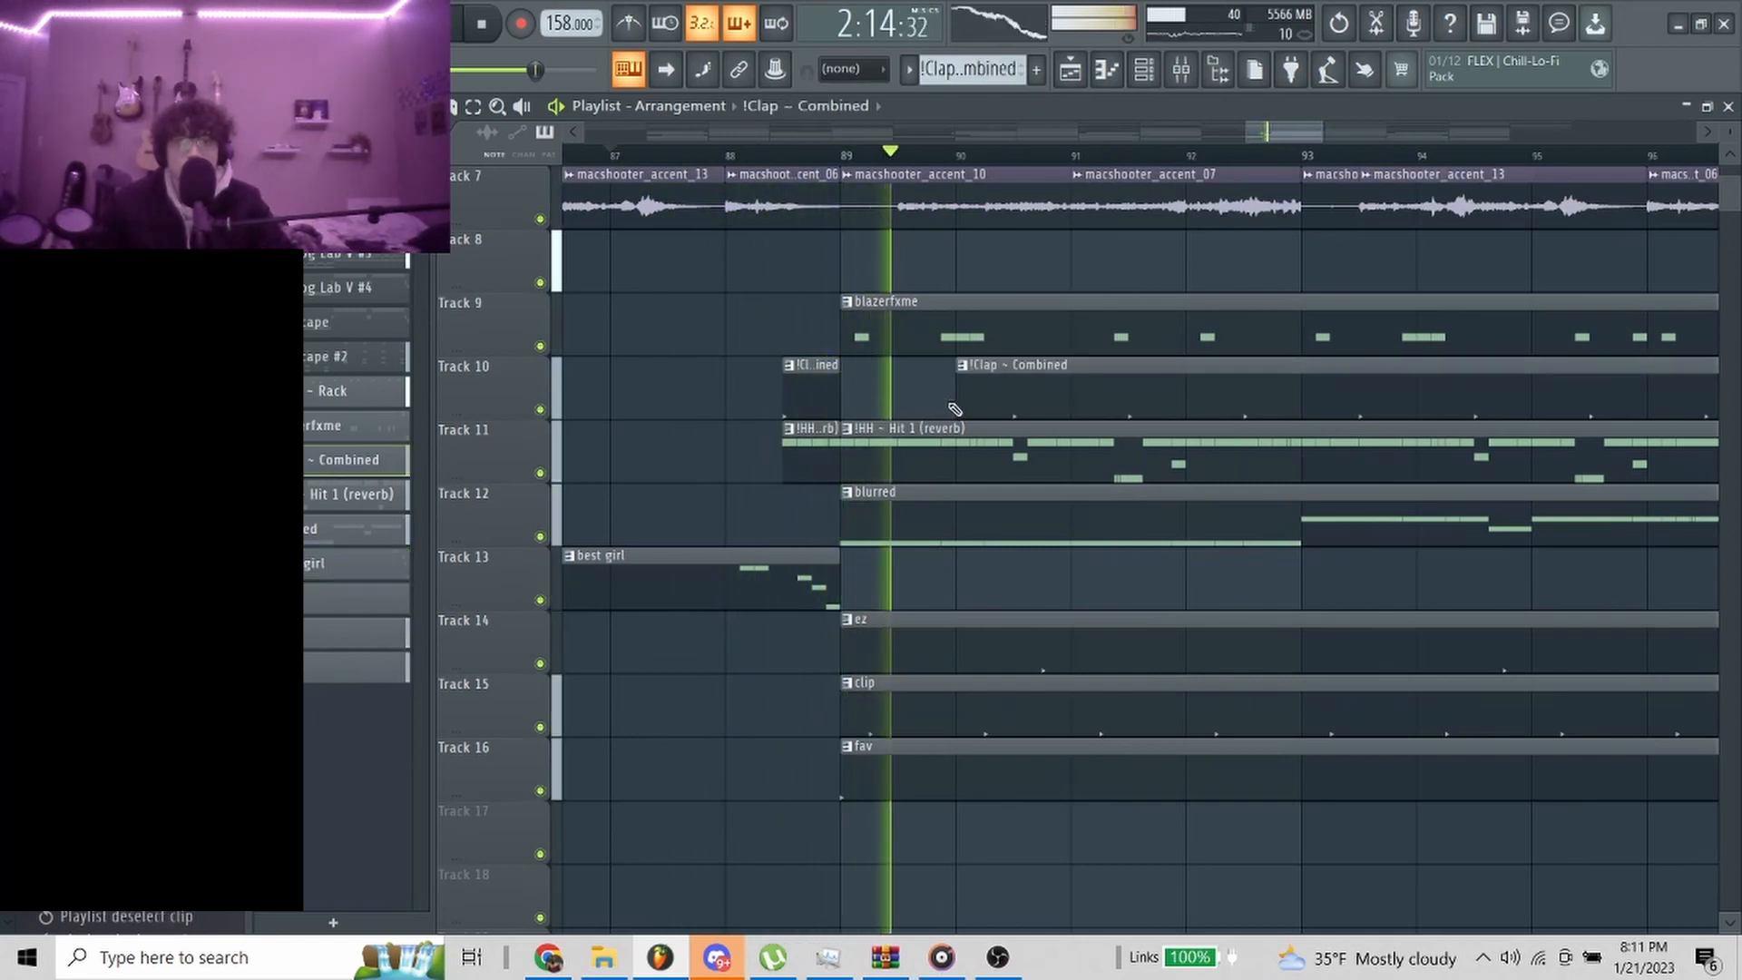
scroll(1023, 415, down, 2)
scroll(1041, 398, up, 1)
shift+drag(1065, 381, 975, 409)
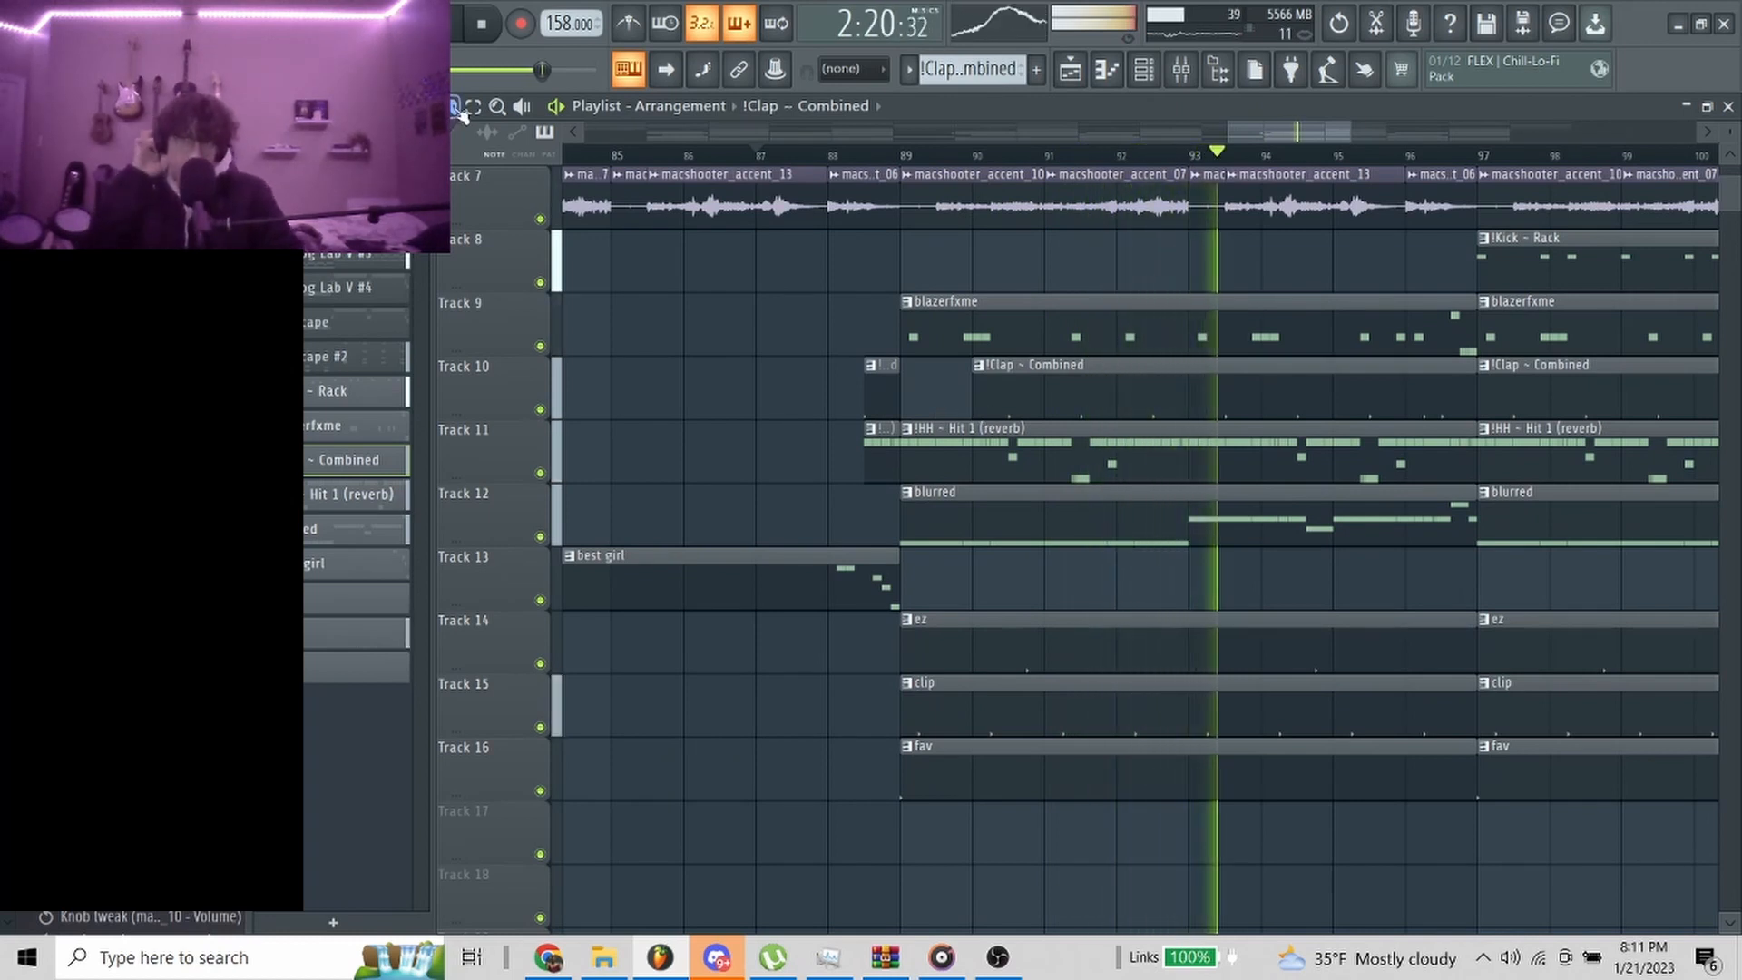
Slice the blazerfxme, !Clap - Combined and !HH - Hit 1 (reverb) clips at bar 96 and remove their last bar before bar 97
scroll(1507, 381, up, 2)
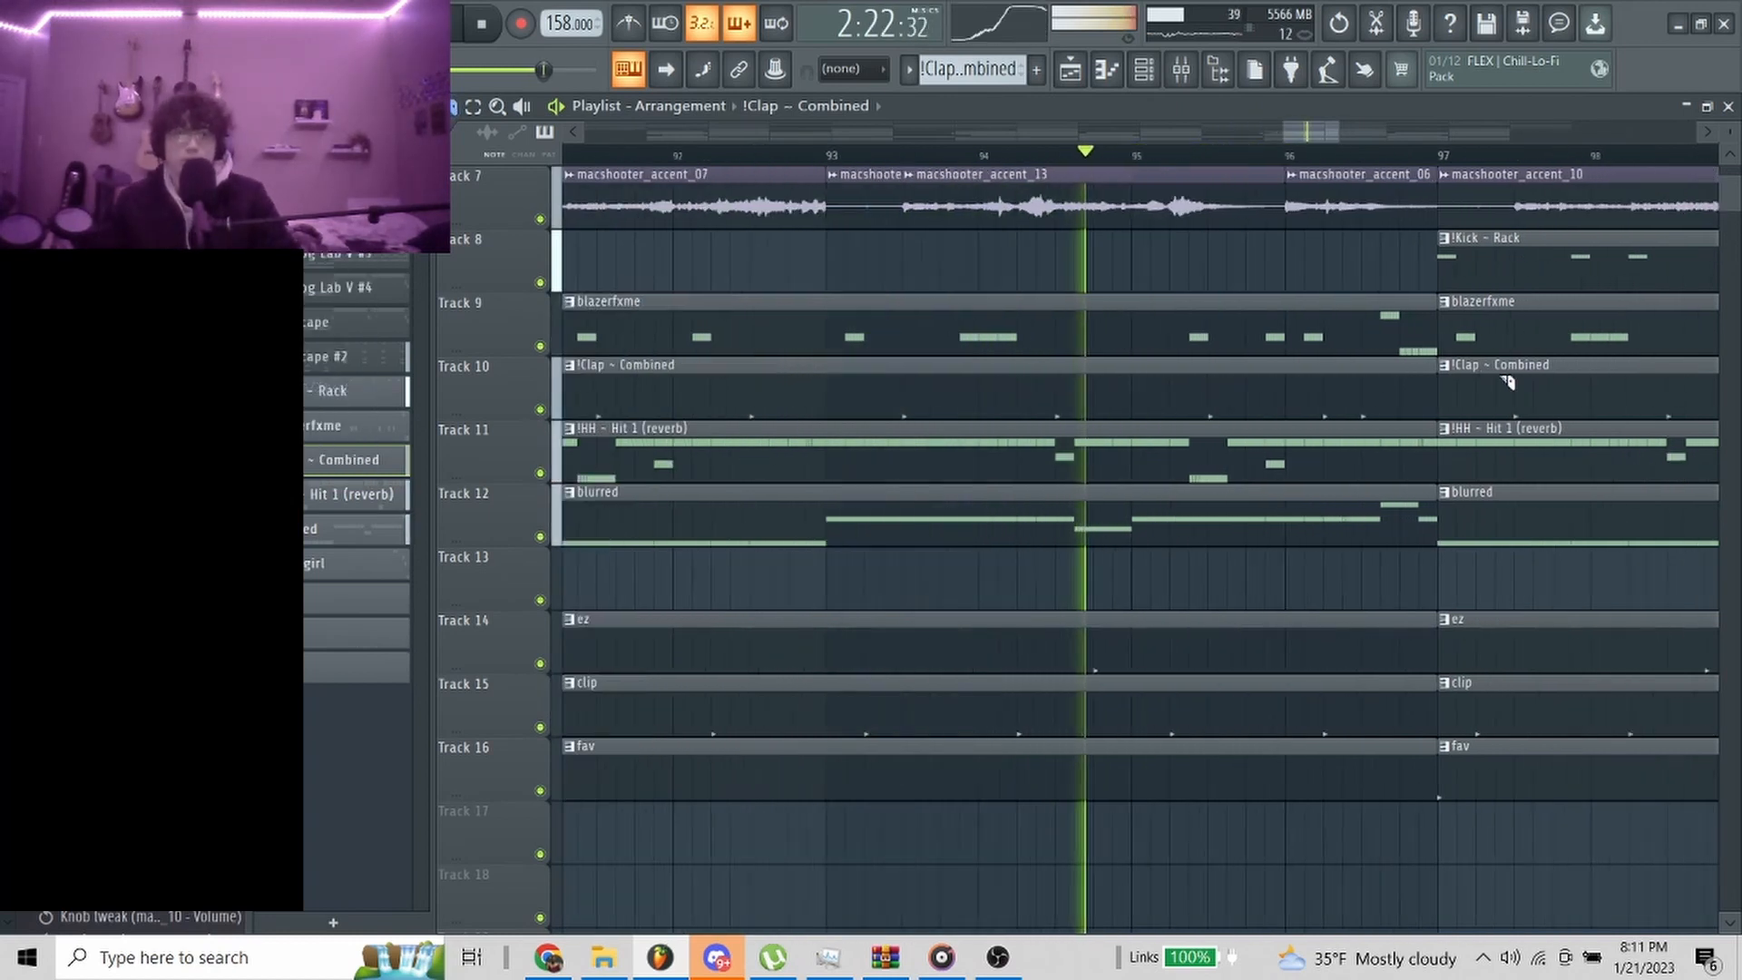
scroll(1332, 363, up, 2)
drag(1256, 352, 1262, 462)
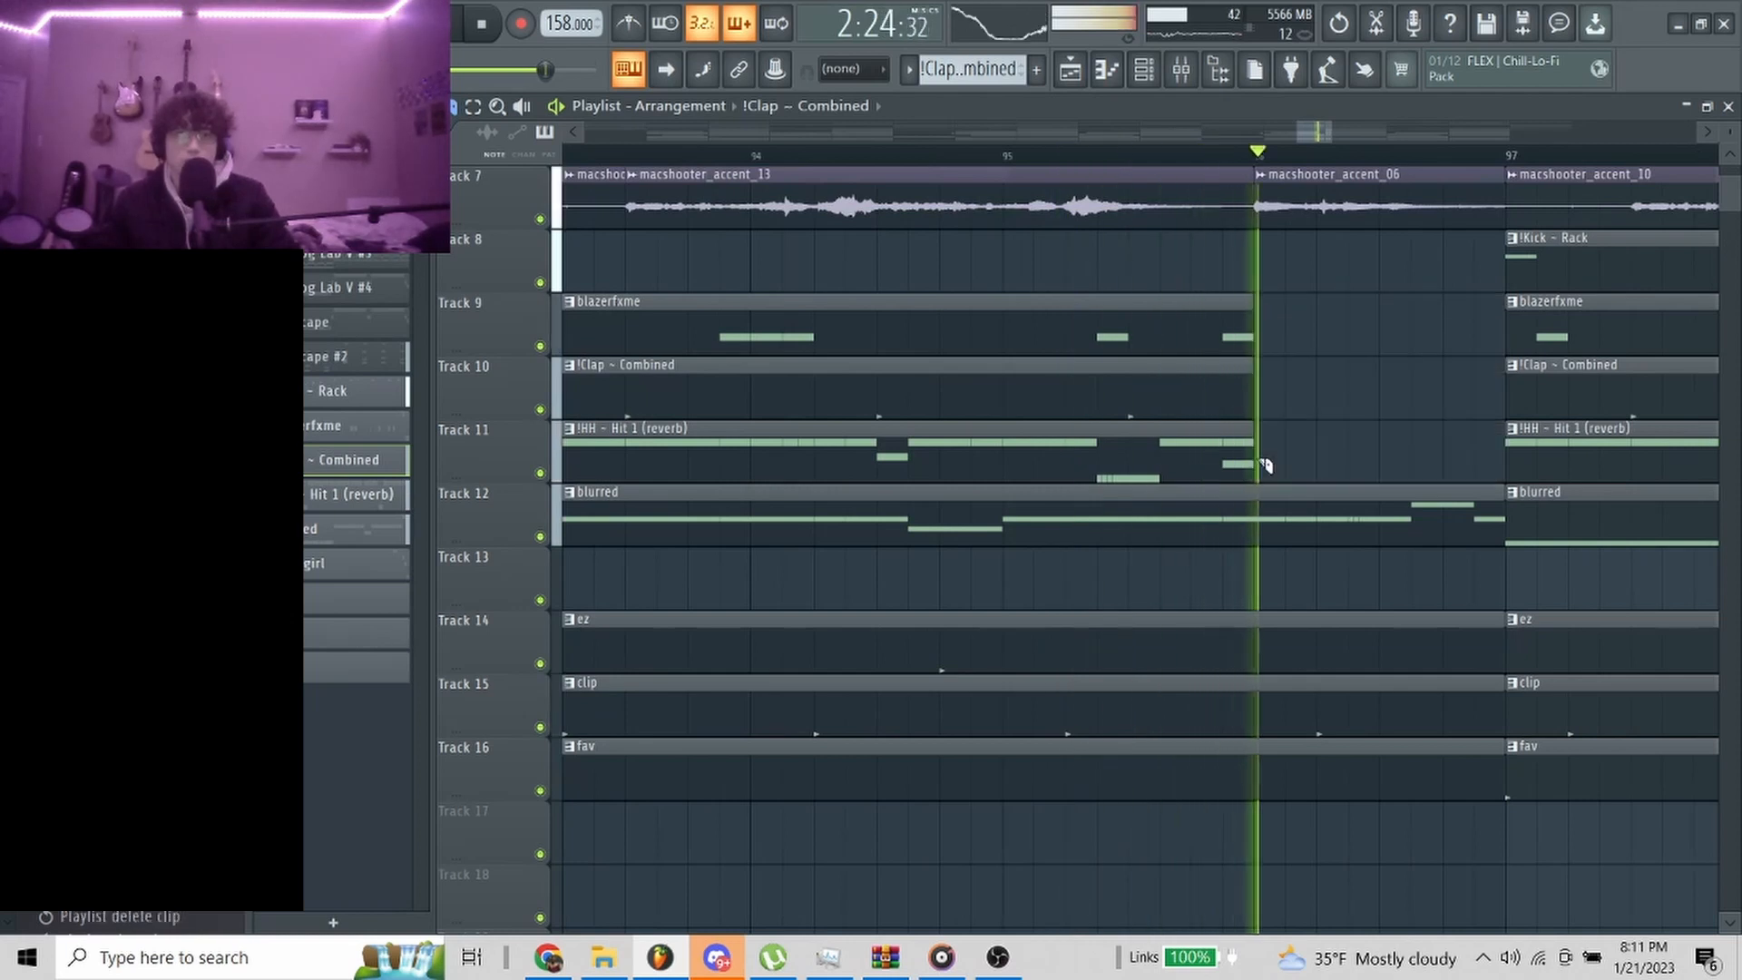
scroll(1243, 436, down, 4)
scroll(1208, 387, up, 1)
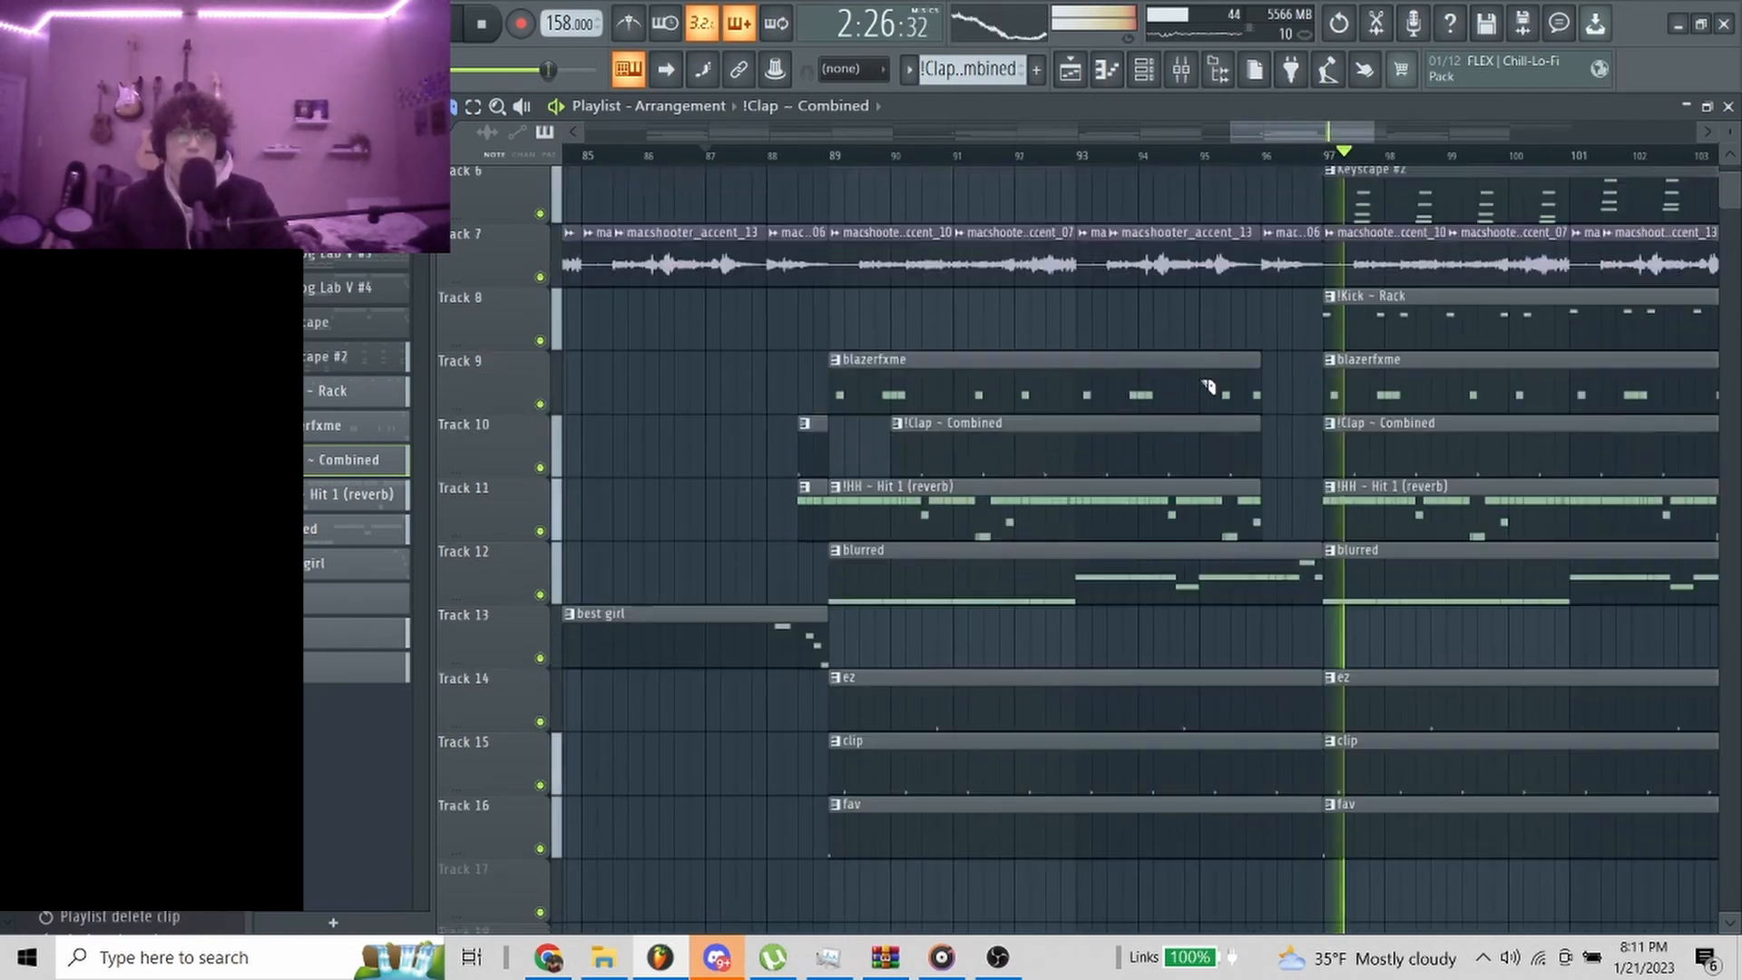
Examine the second half of the arrangement from bar 81 to the final melody section across all tracks
scroll(1208, 387, up, 1)
scroll(1209, 387, down, 4)
scroll(1376, 428, up, 2)
scroll(1207, 381, up, 4)
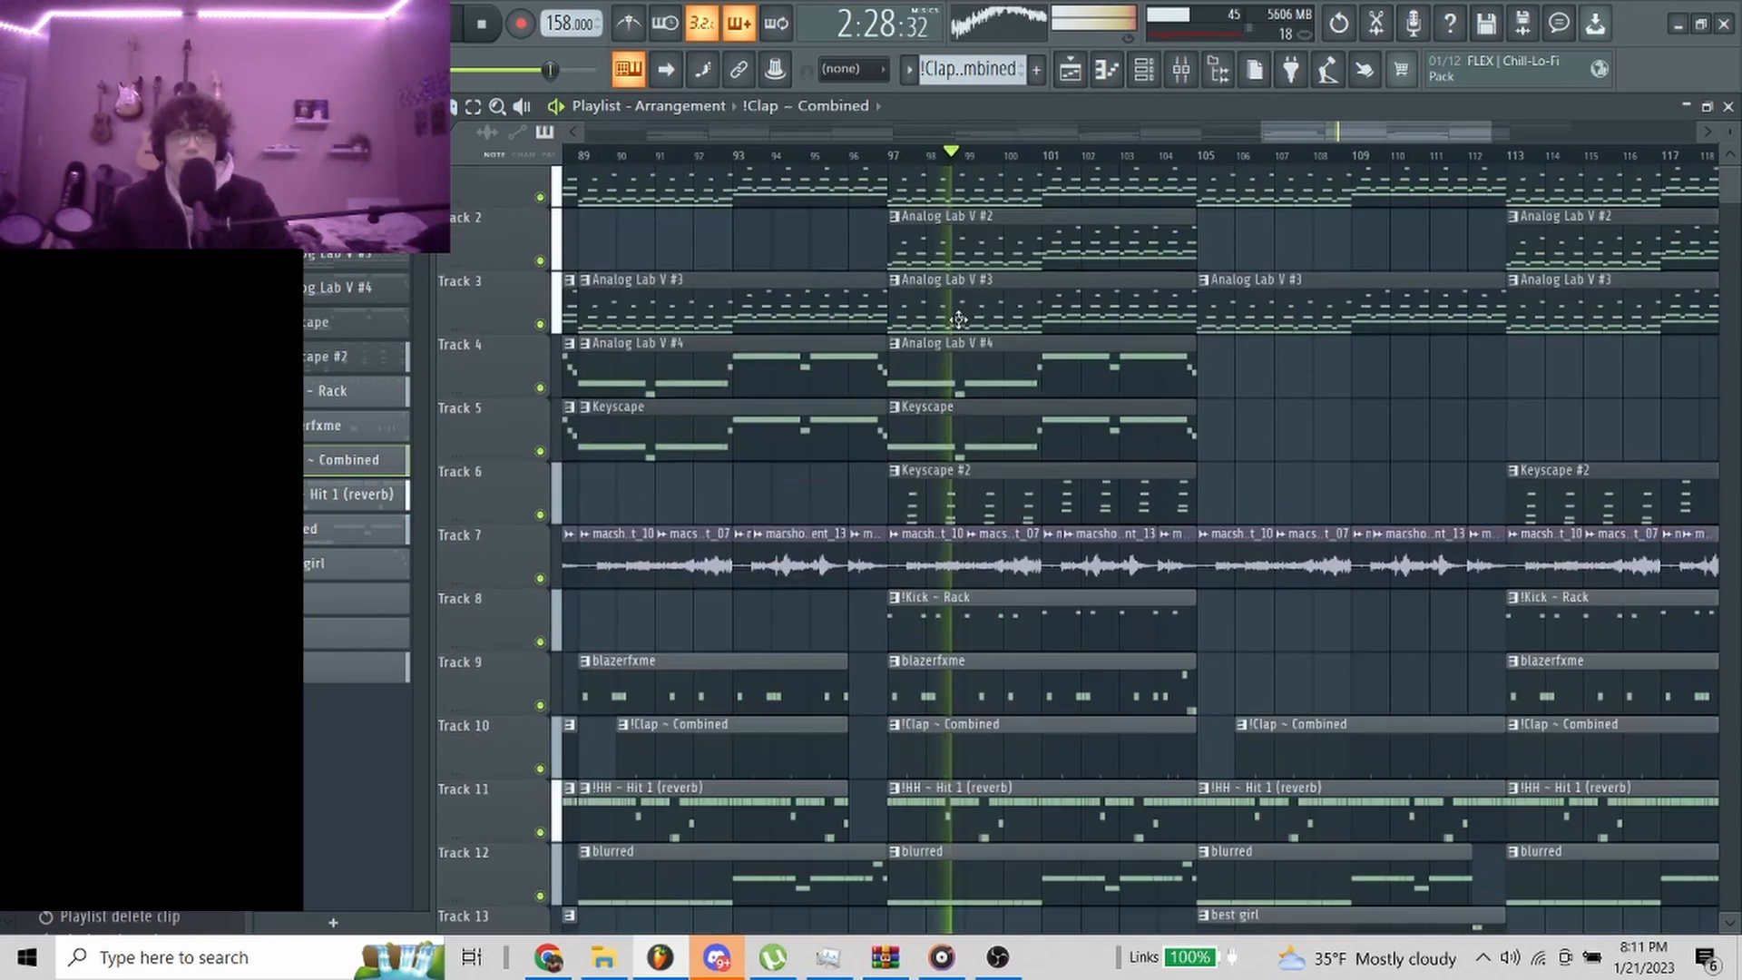
scroll(976, 319, down, 3)
scroll(1248, 404, down, 6)
scroll(1314, 427, down, 1)
scroll(1317, 434, up, 2)
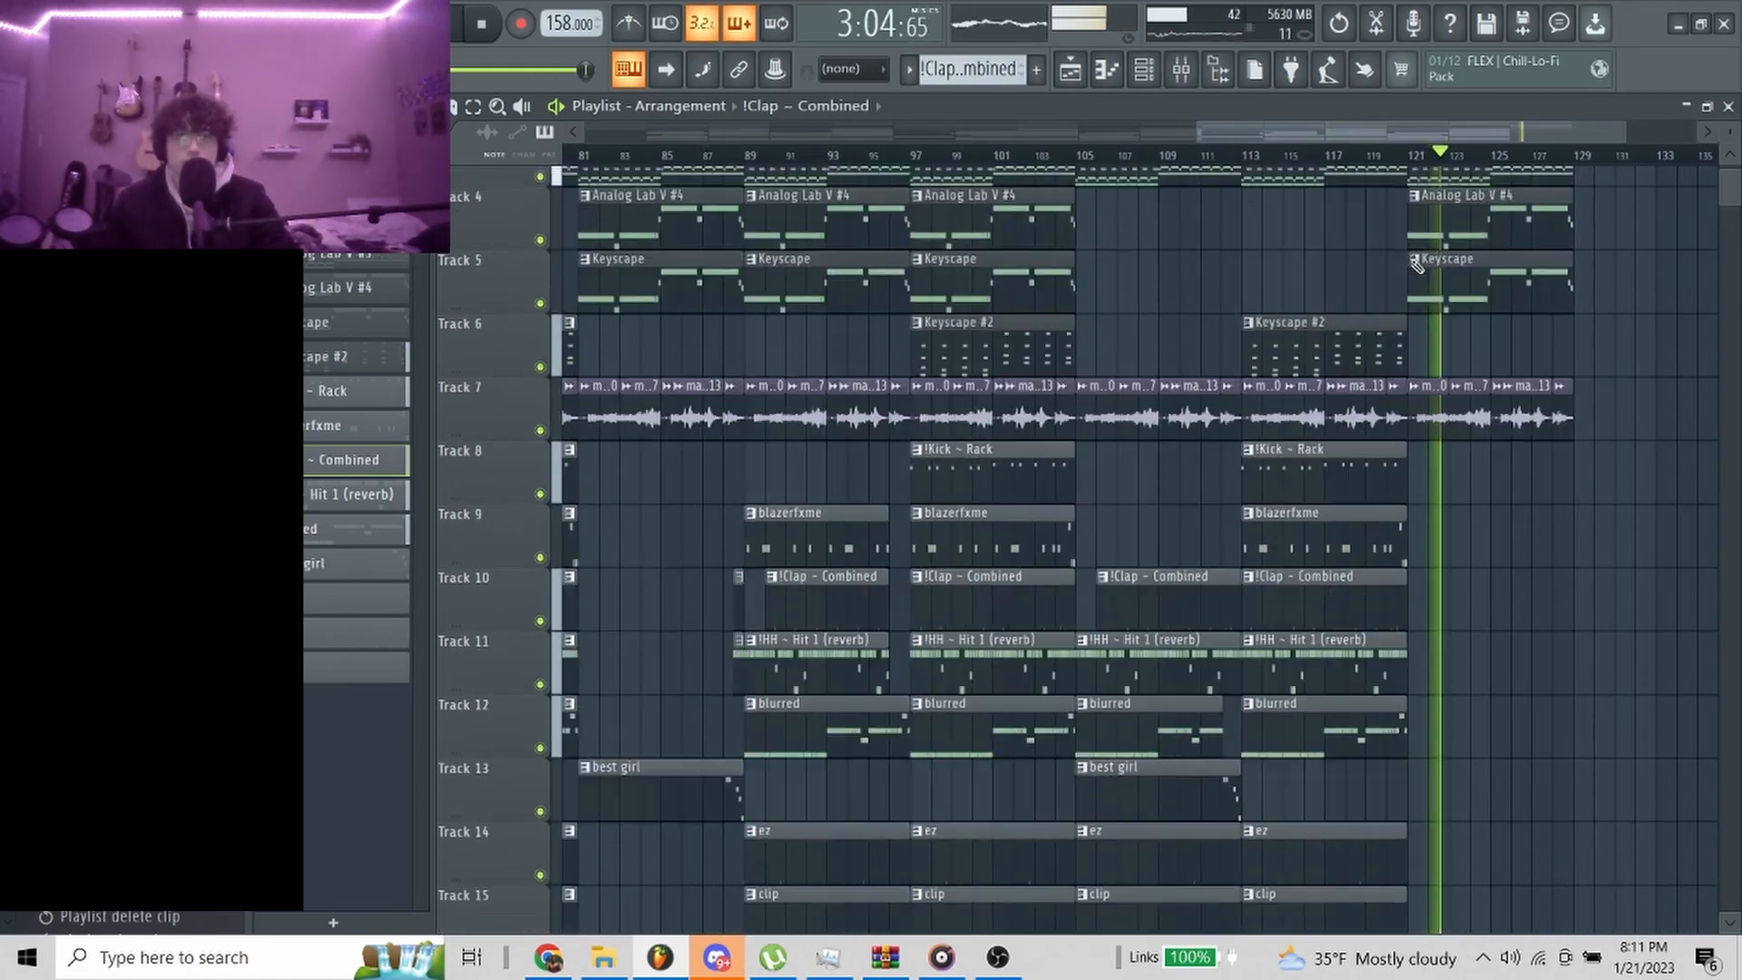
scroll(471, 302, down, 2)
scroll(535, 315, up, 2)
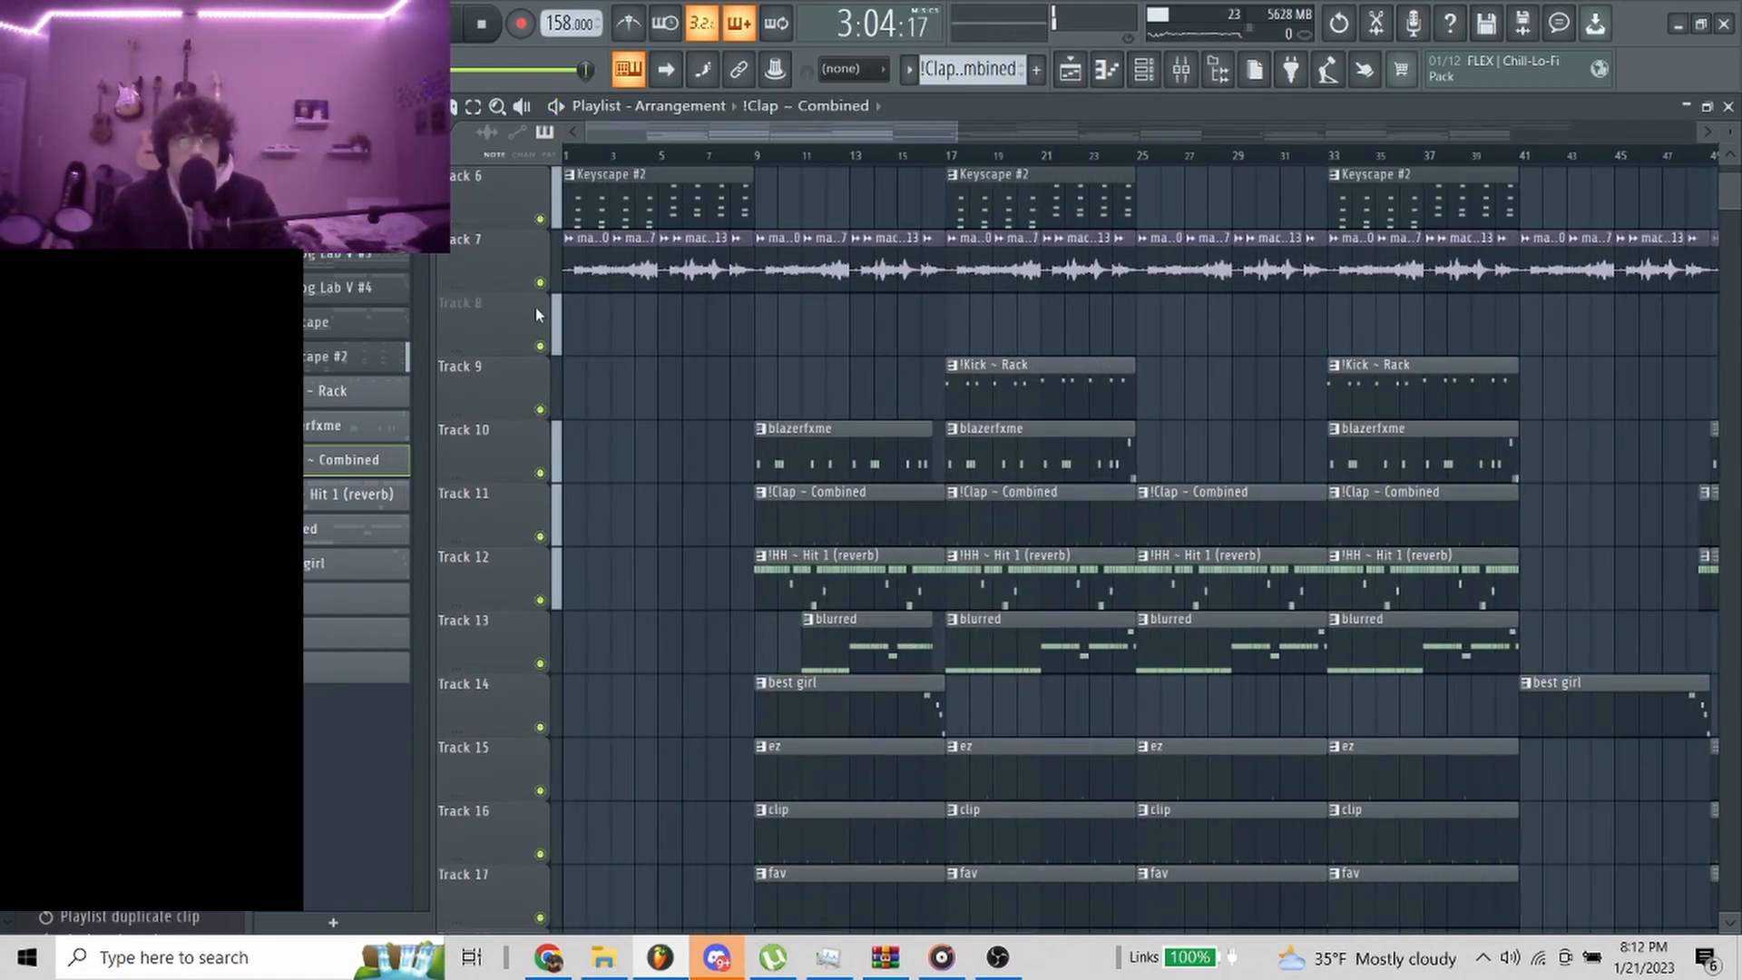
scroll(718, 178, up, 5)
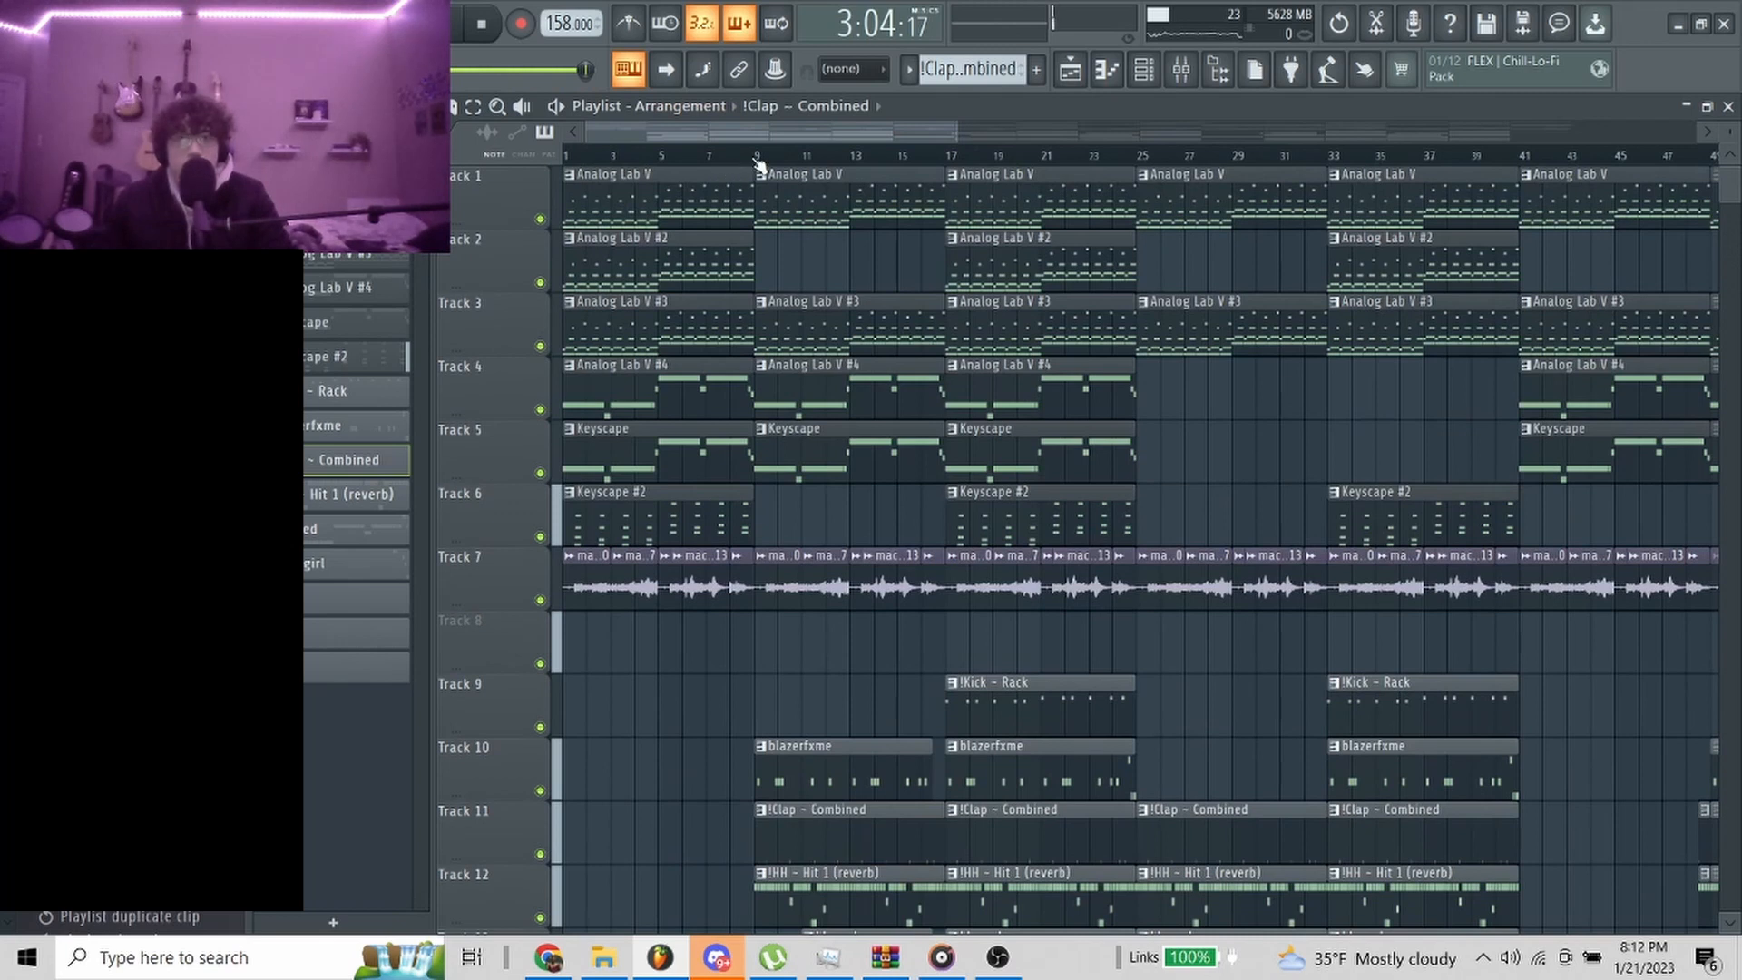
Mute the blazerfxme, !Clap - Combined and !HH - Hit 1 (reverb) clips in bars 9 to 16
drag(757, 158, 565, 158)
key(ctrl+d)
scroll(533, 342, up, 3)
scroll(895, 427, down, 3)
scroll(987, 415, down, 2)
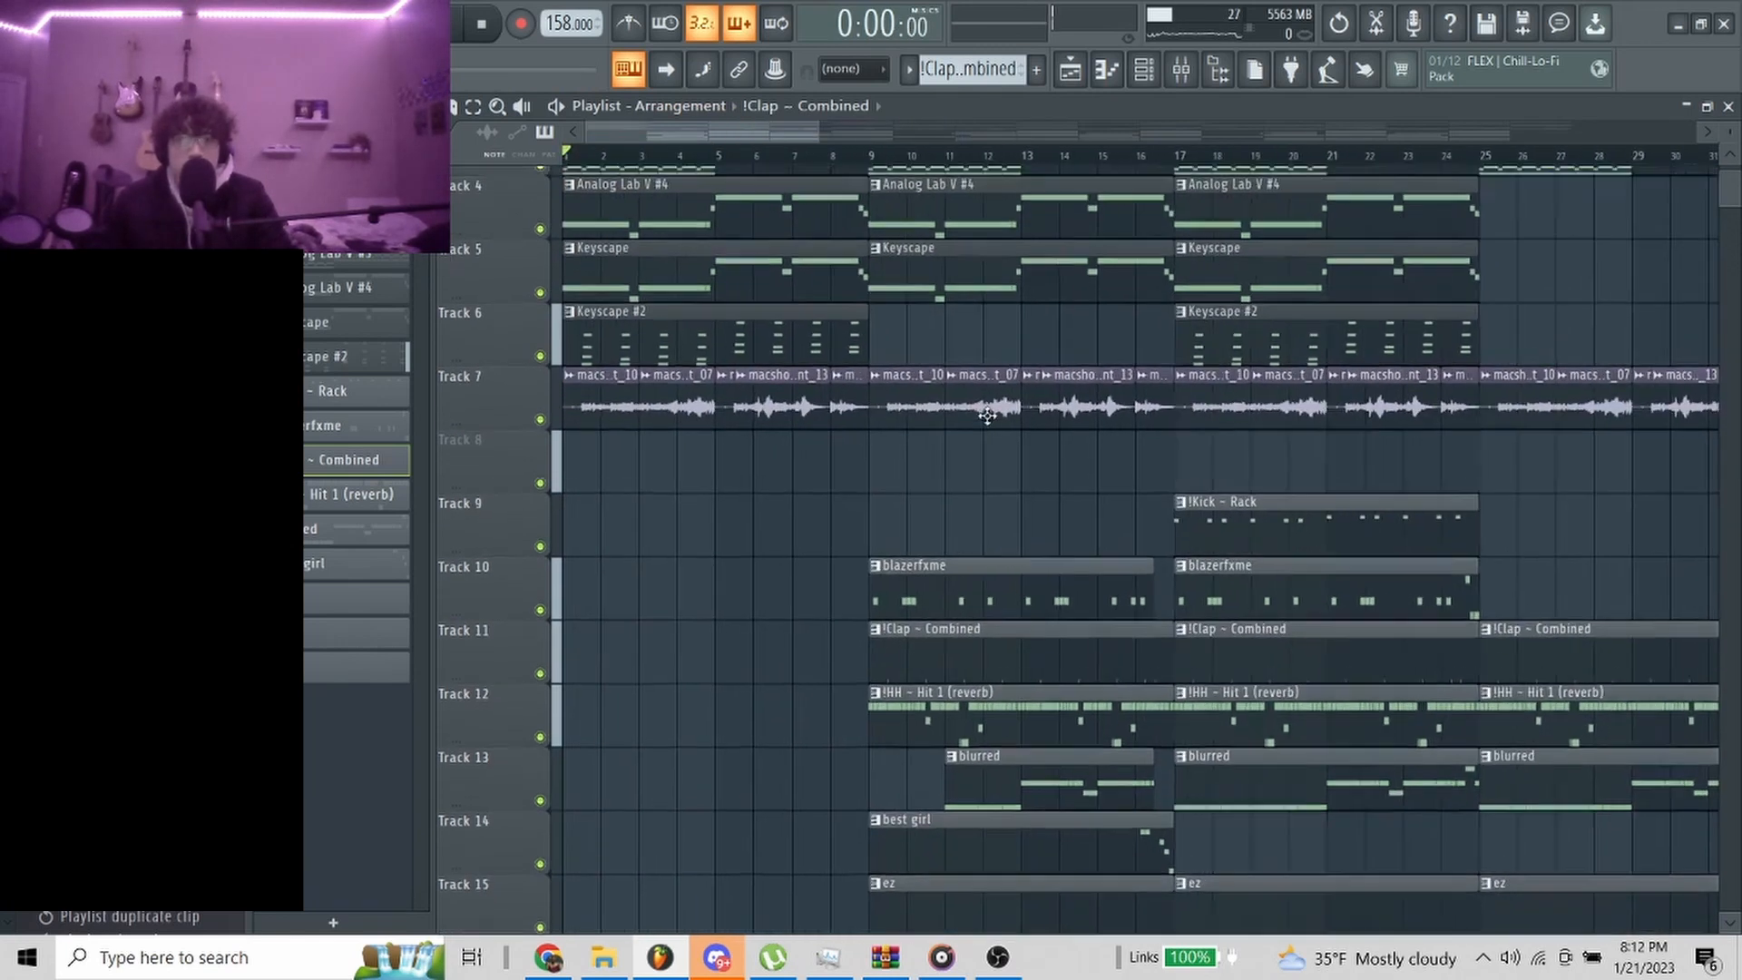
scroll(987, 415, up, 3)
scroll(946, 169, up, 3)
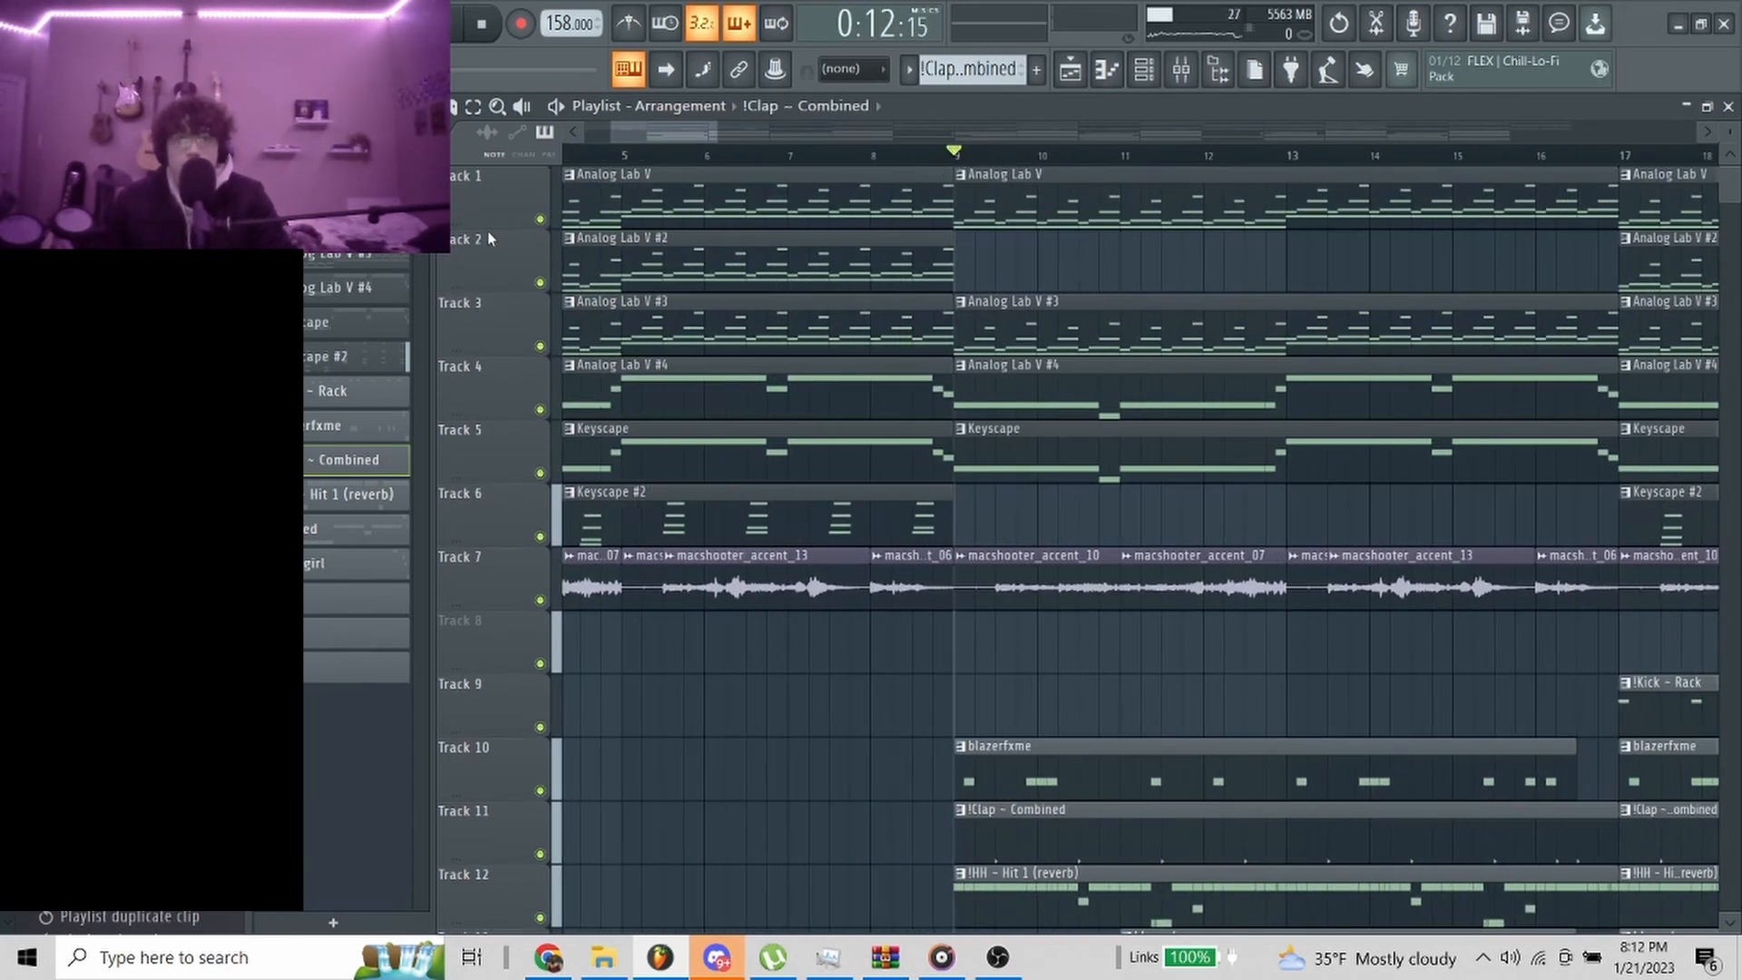
right_click(533, 167)
click(503, 225)
scroll(565, 156, down, 3)
Solo the Analog Lab V #2 track, listen to it from the song's start, and unsolo it
right_click(530, 225)
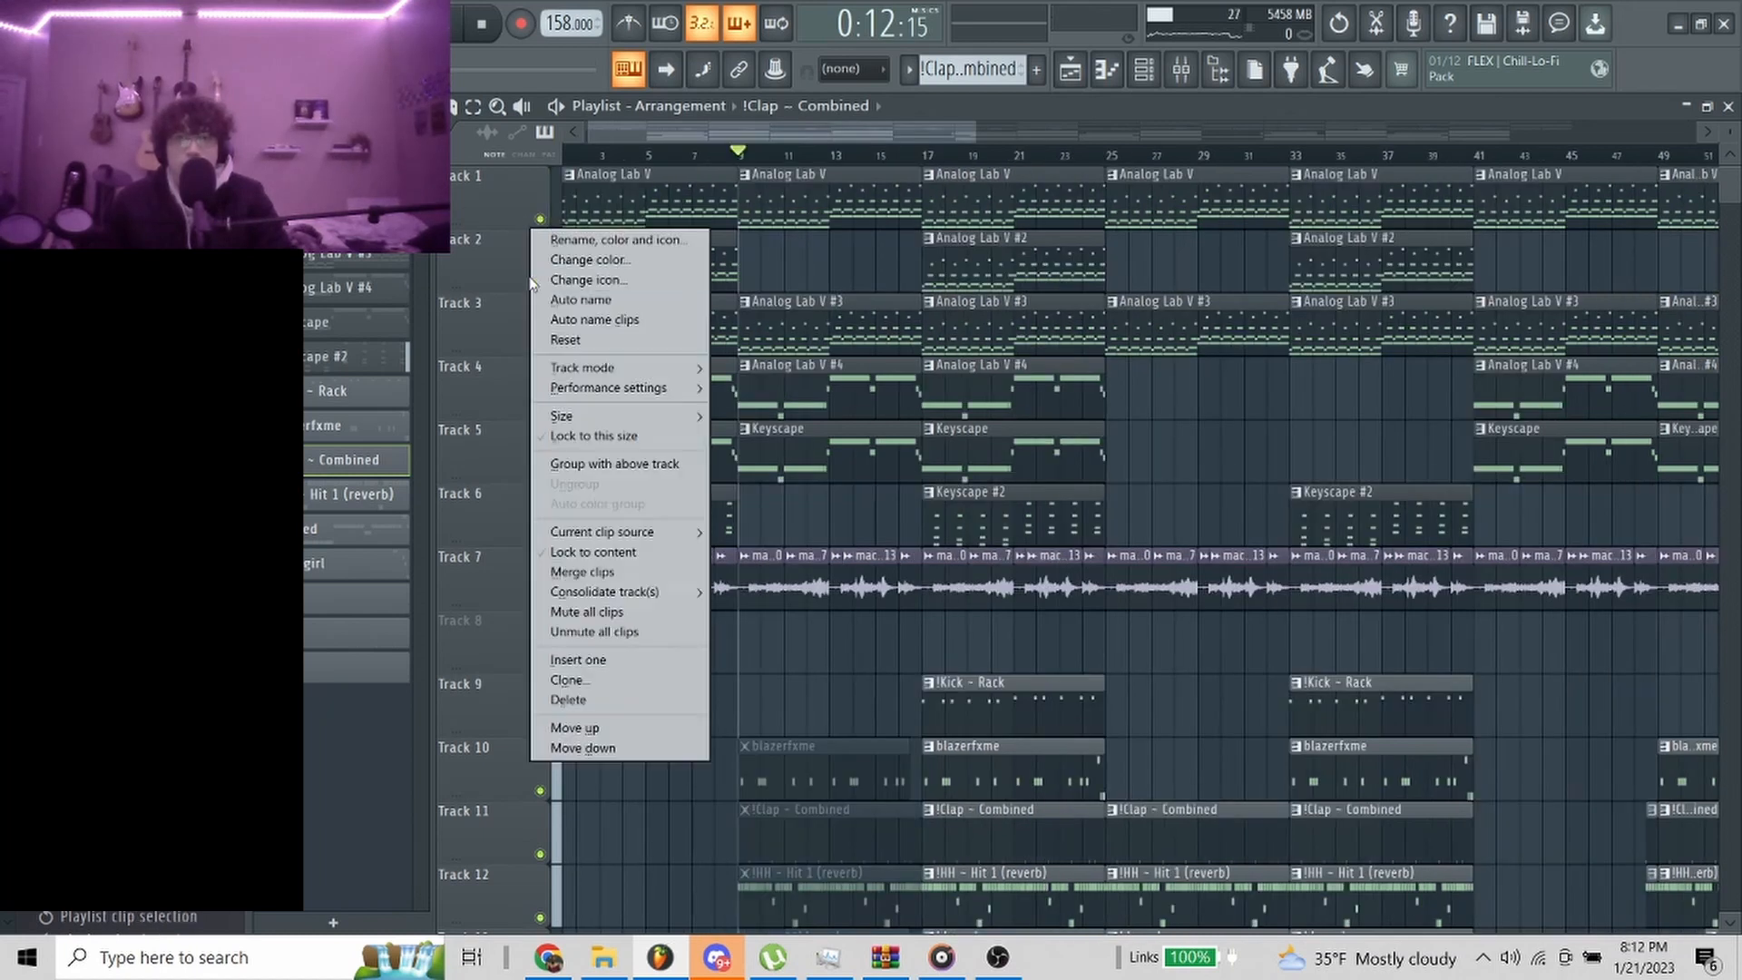
click(514, 274)
right_click(540, 283)
drag(636, 166, 457, 14)
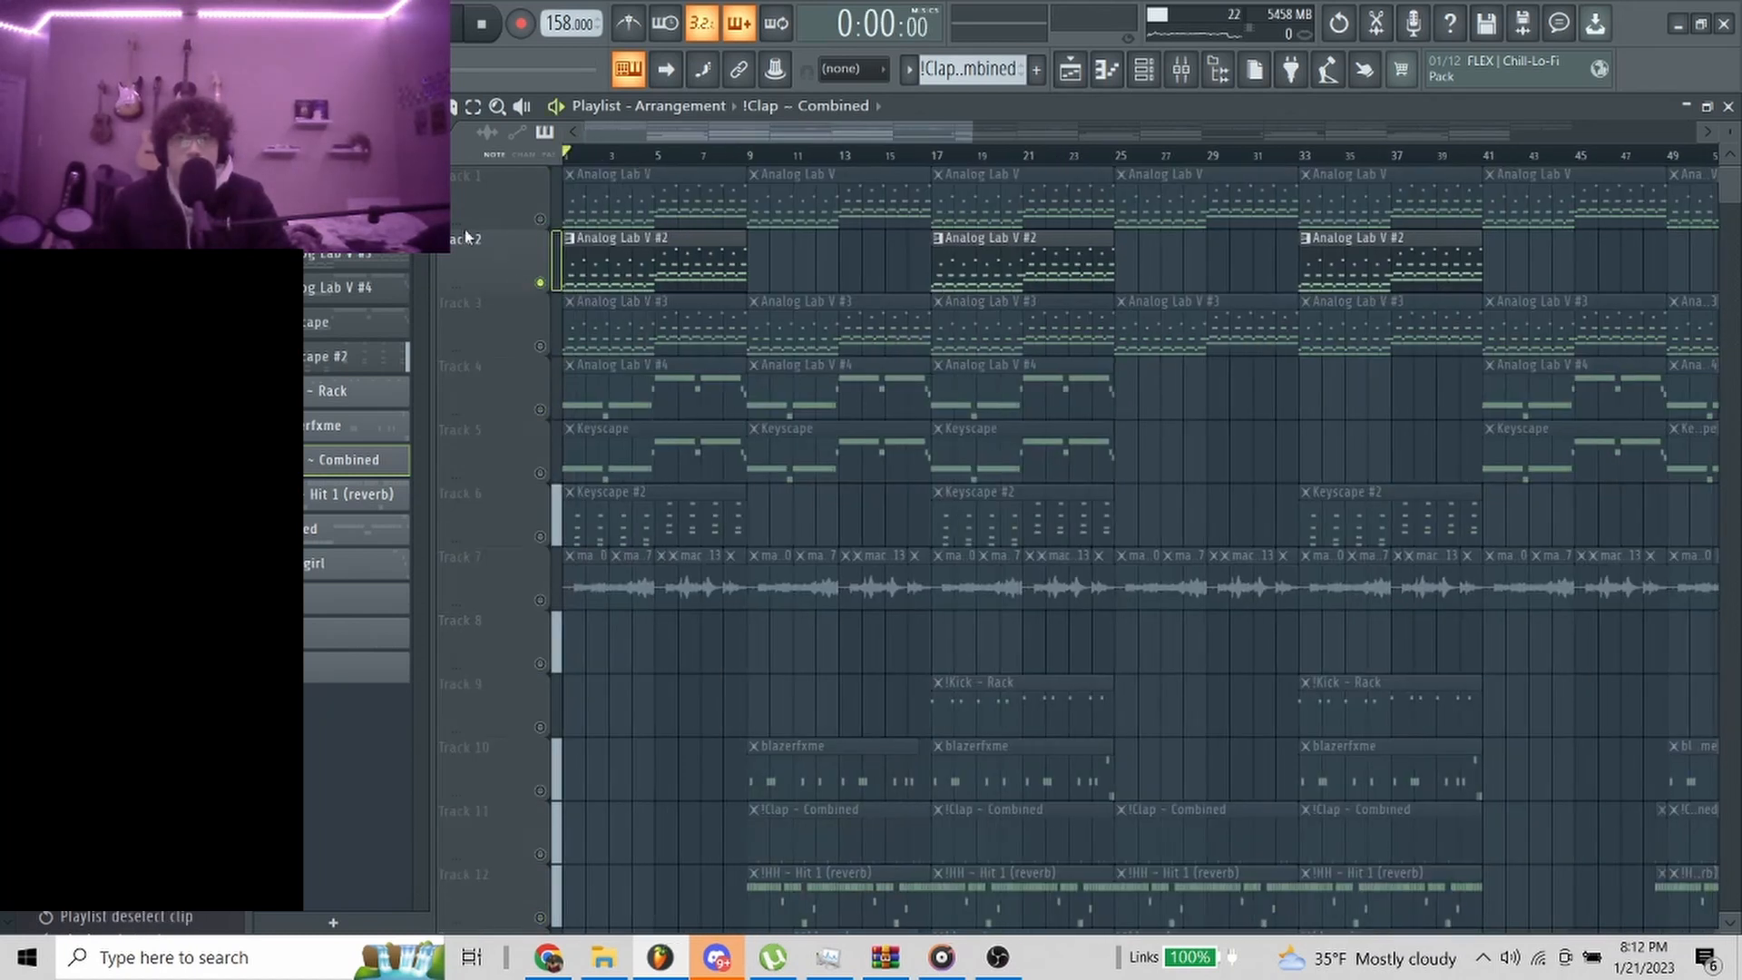
key(space)
scroll(504, 248, up, 3)
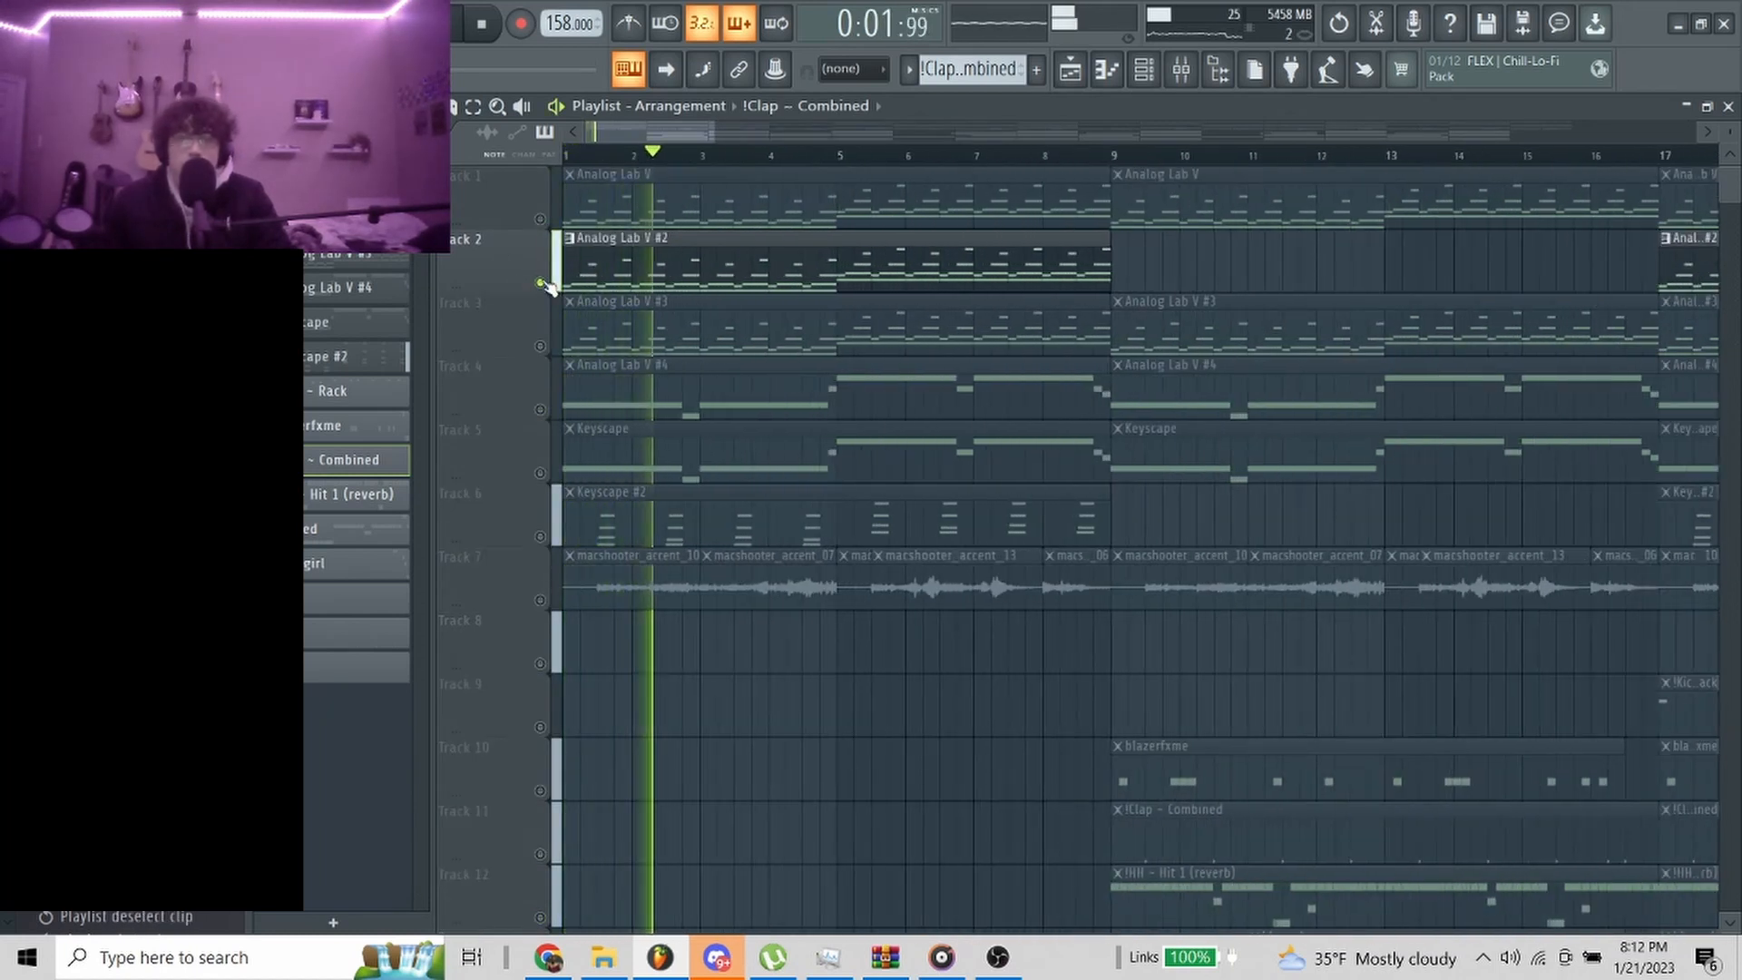
key(space)
right_click(541, 282)
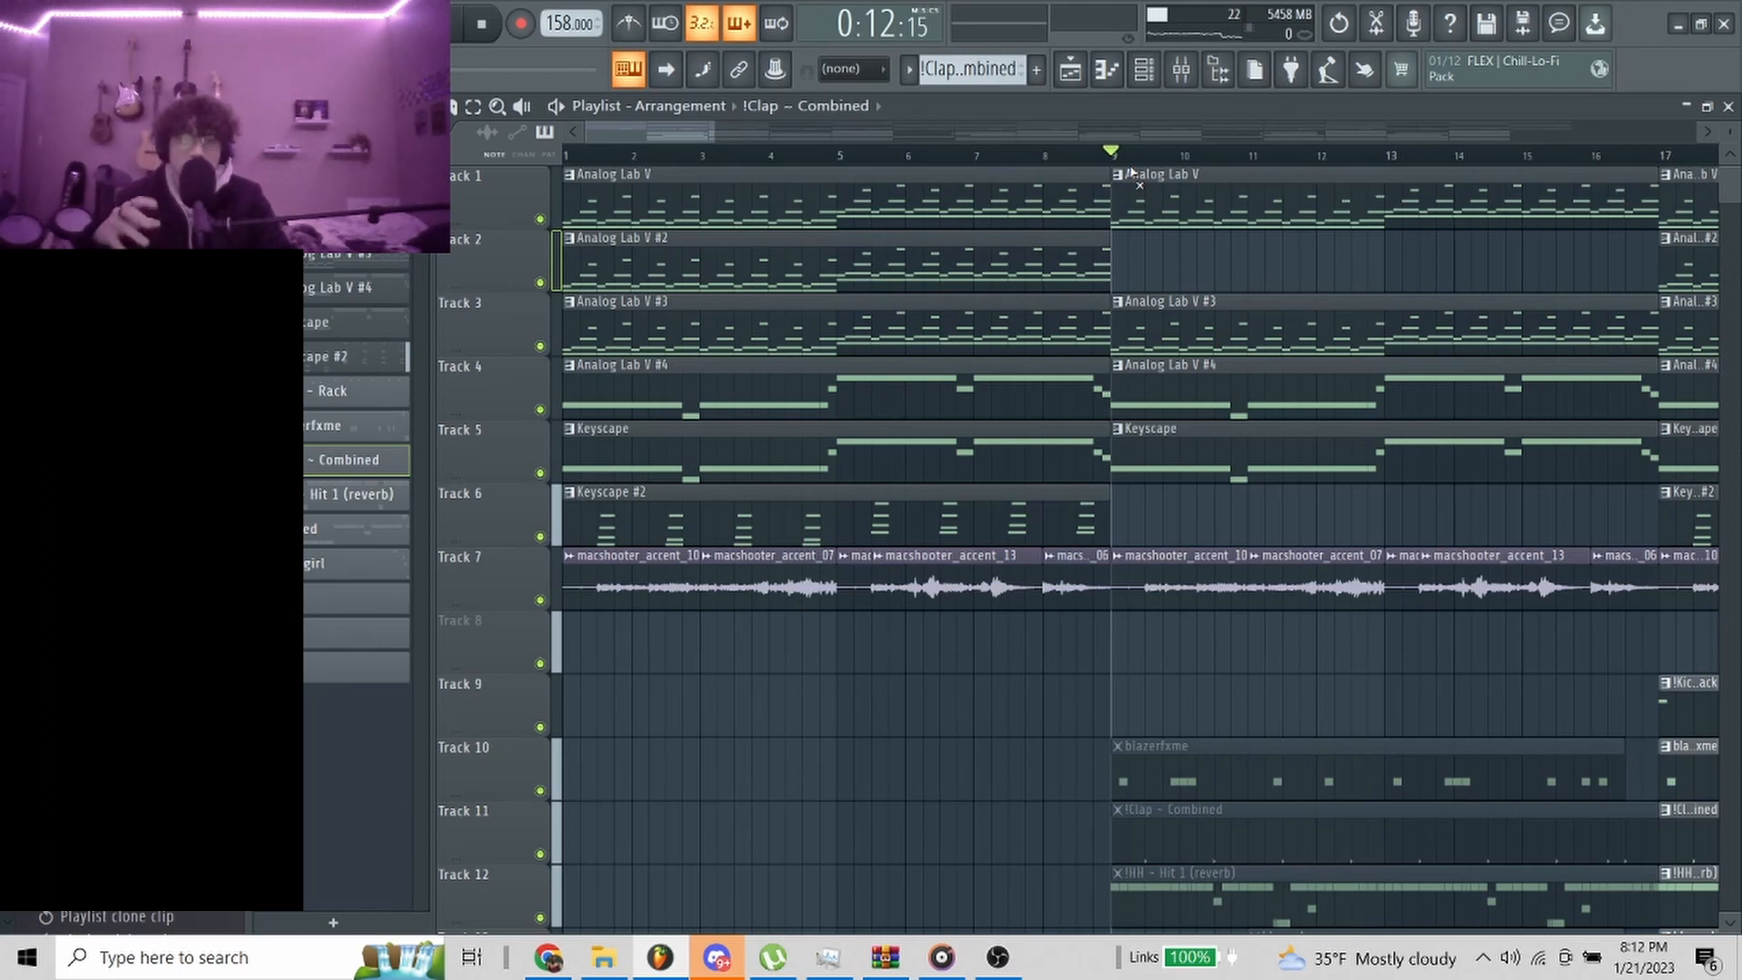
Play the song from bar 9 to hear the melody section with its drum clips muted
scroll(1132, 170, down, 3)
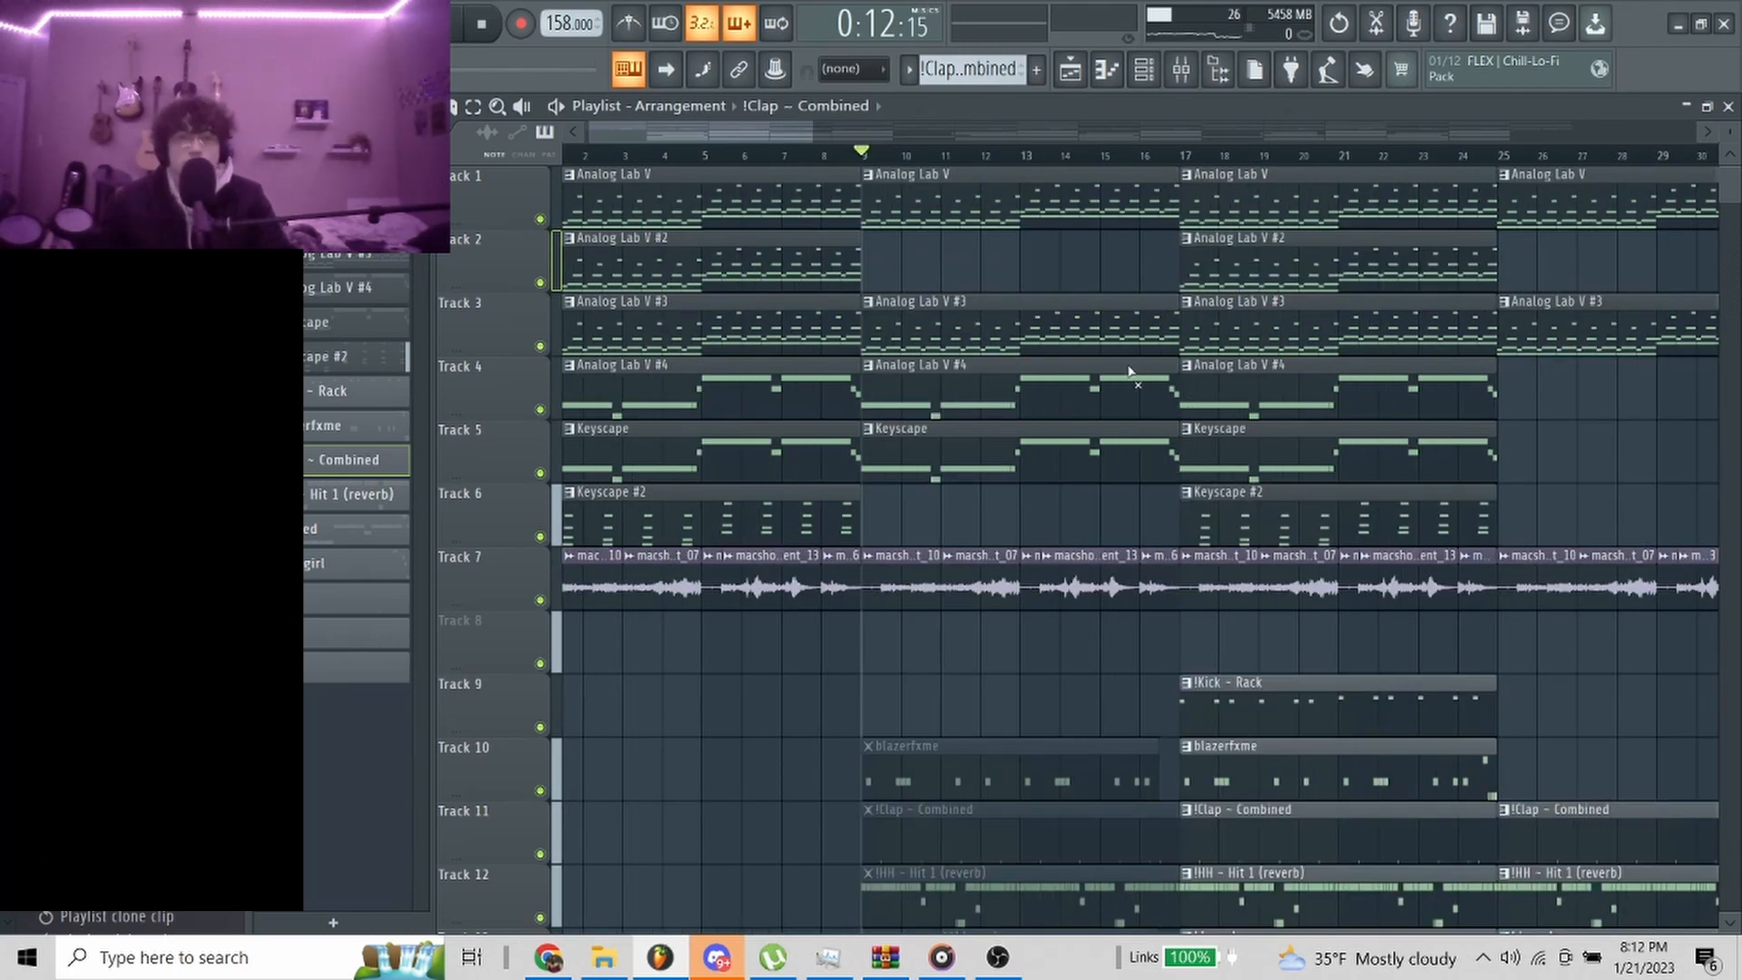
key(space)
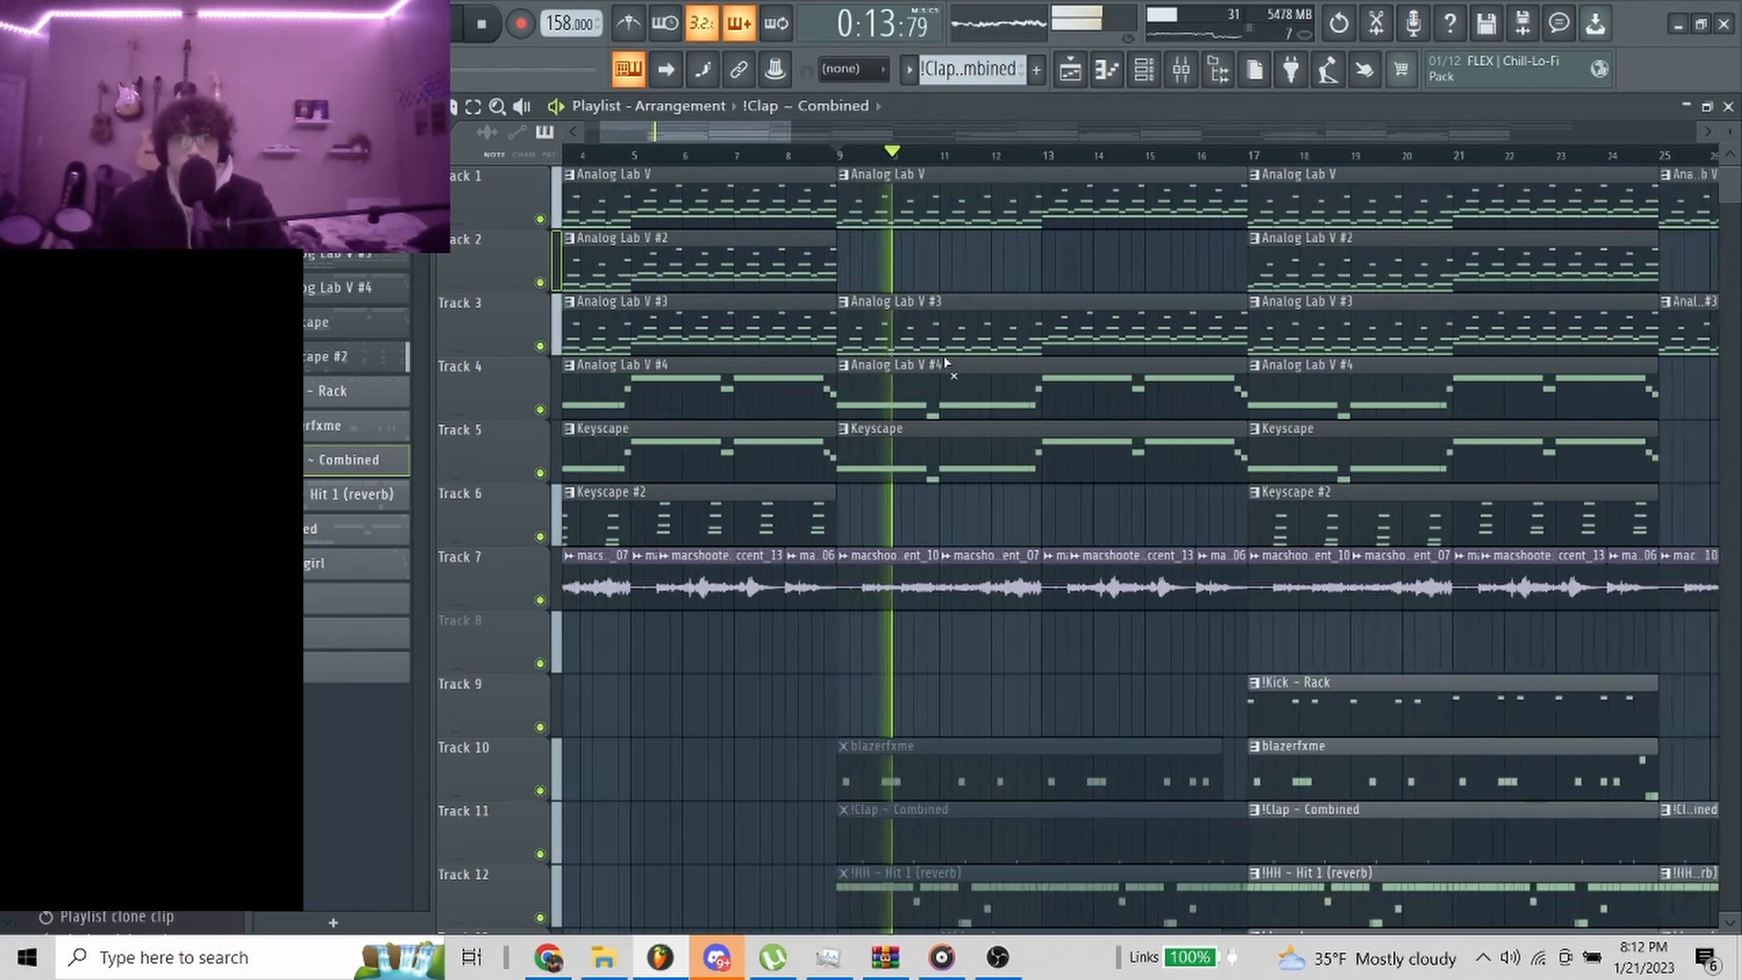
scroll(954, 347, down, 1)
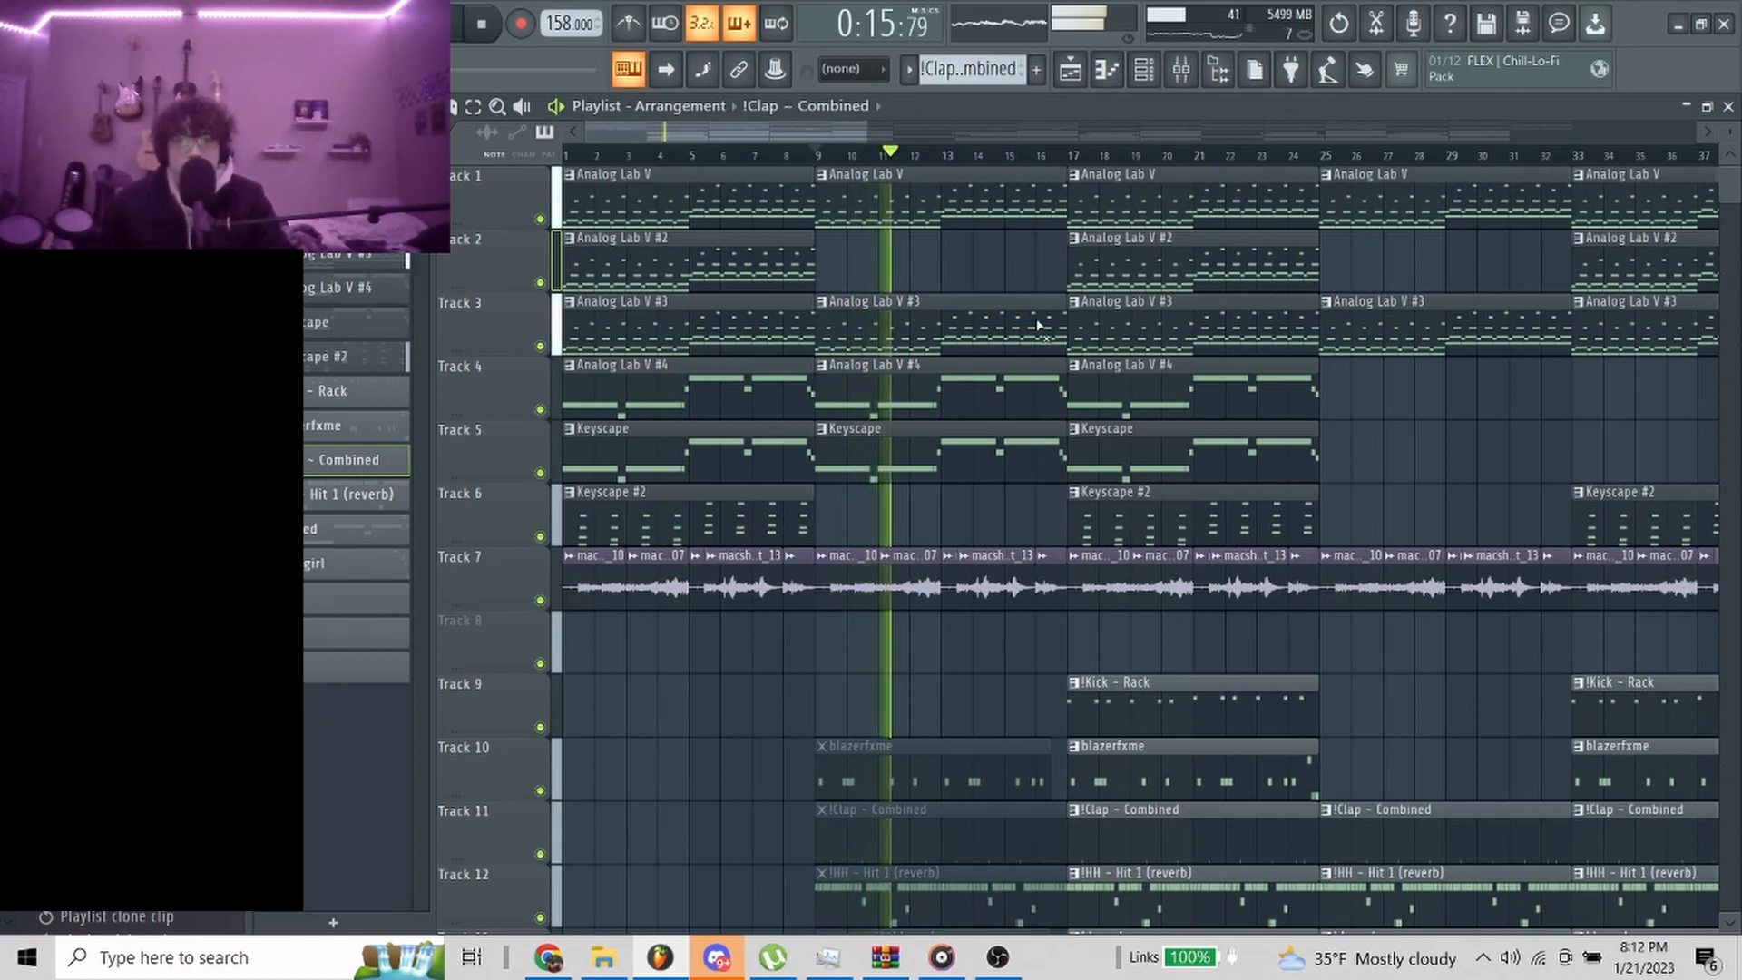
scroll(1089, 341, down, 1)
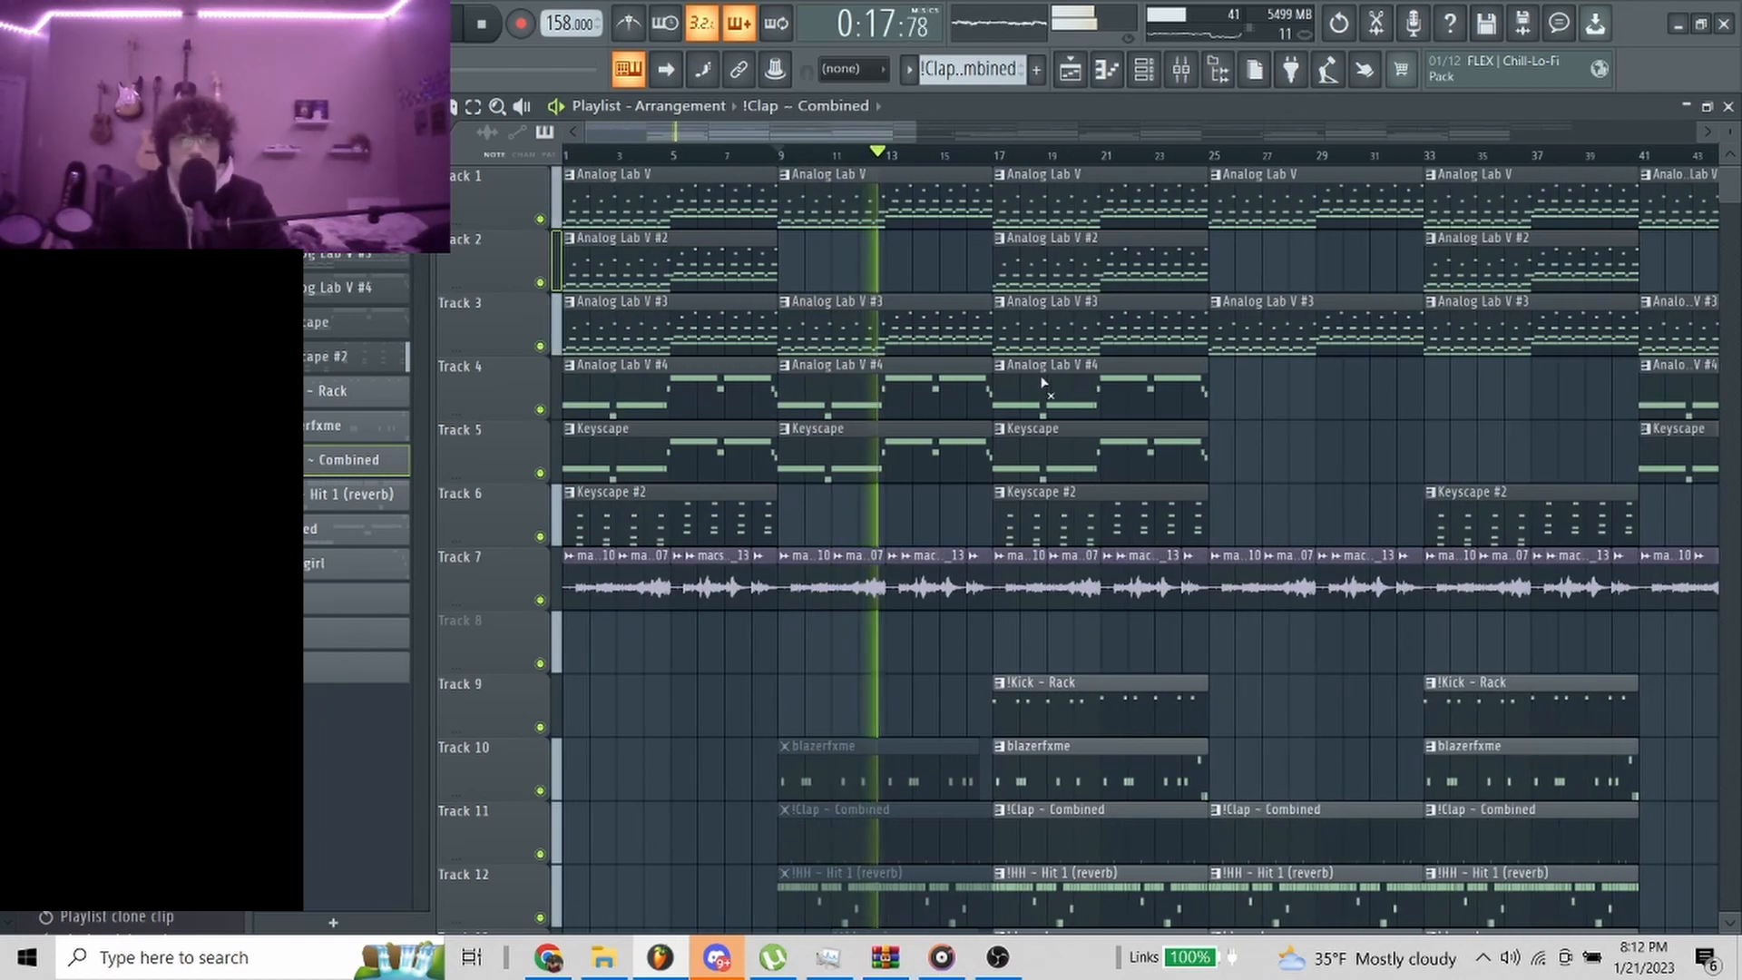
scroll(1080, 432, up, 2)
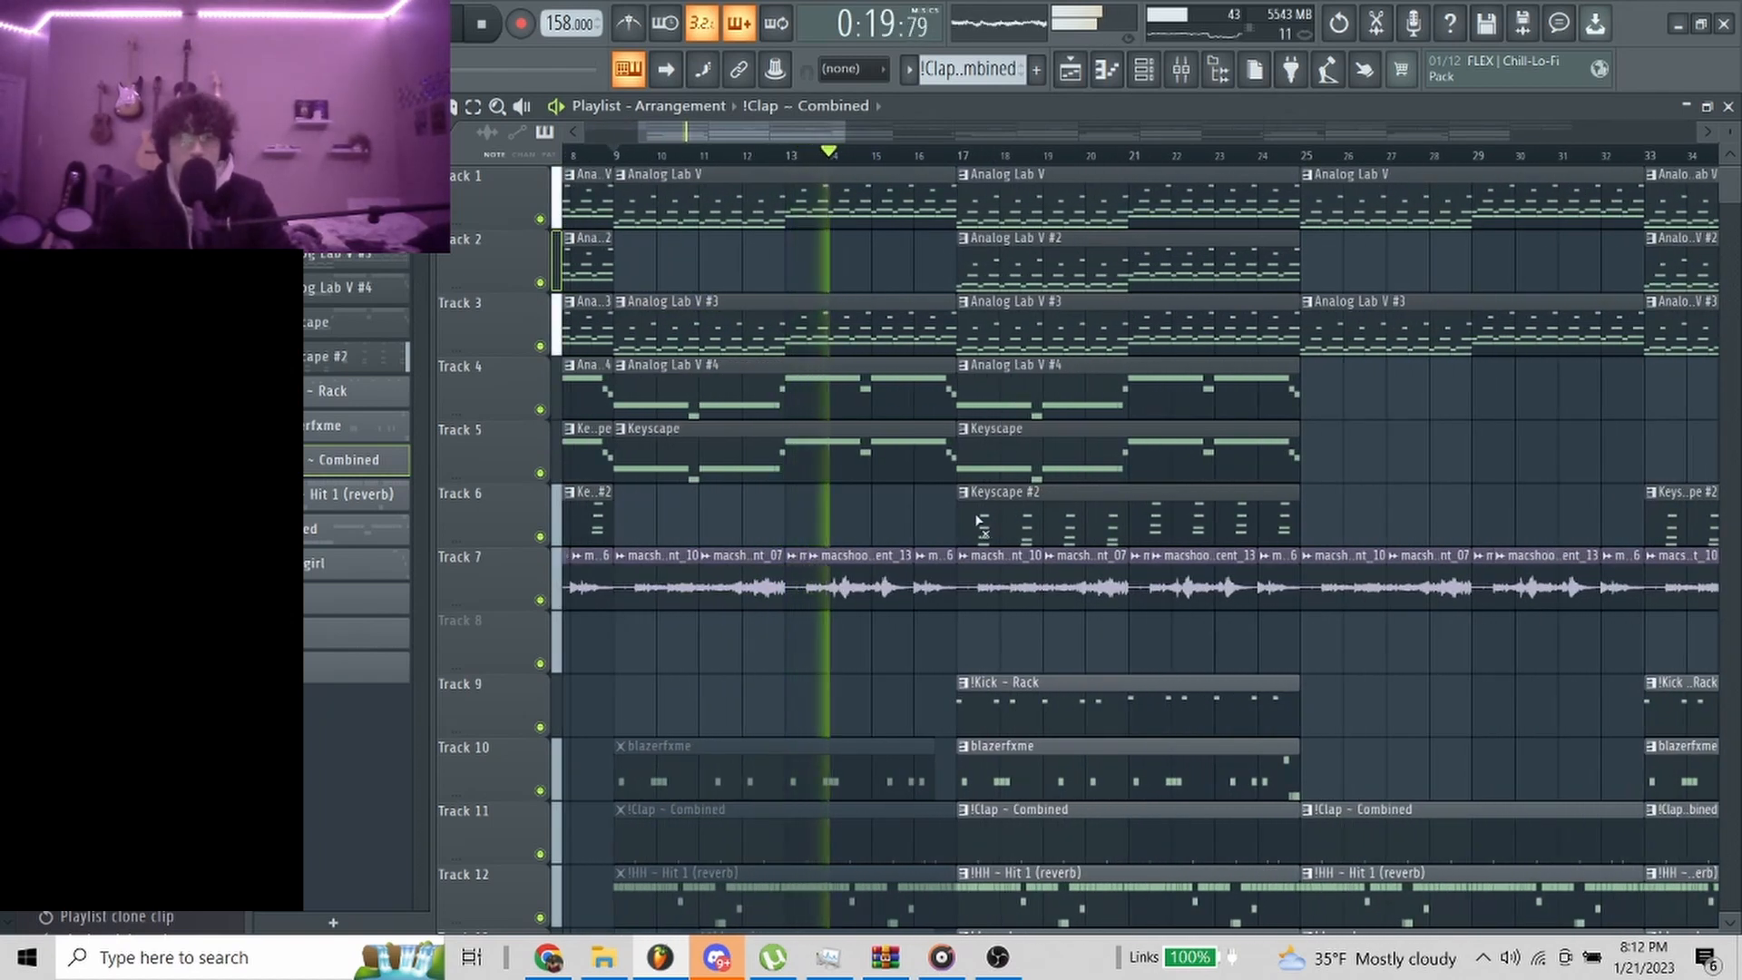
scroll(961, 333, up, 1)
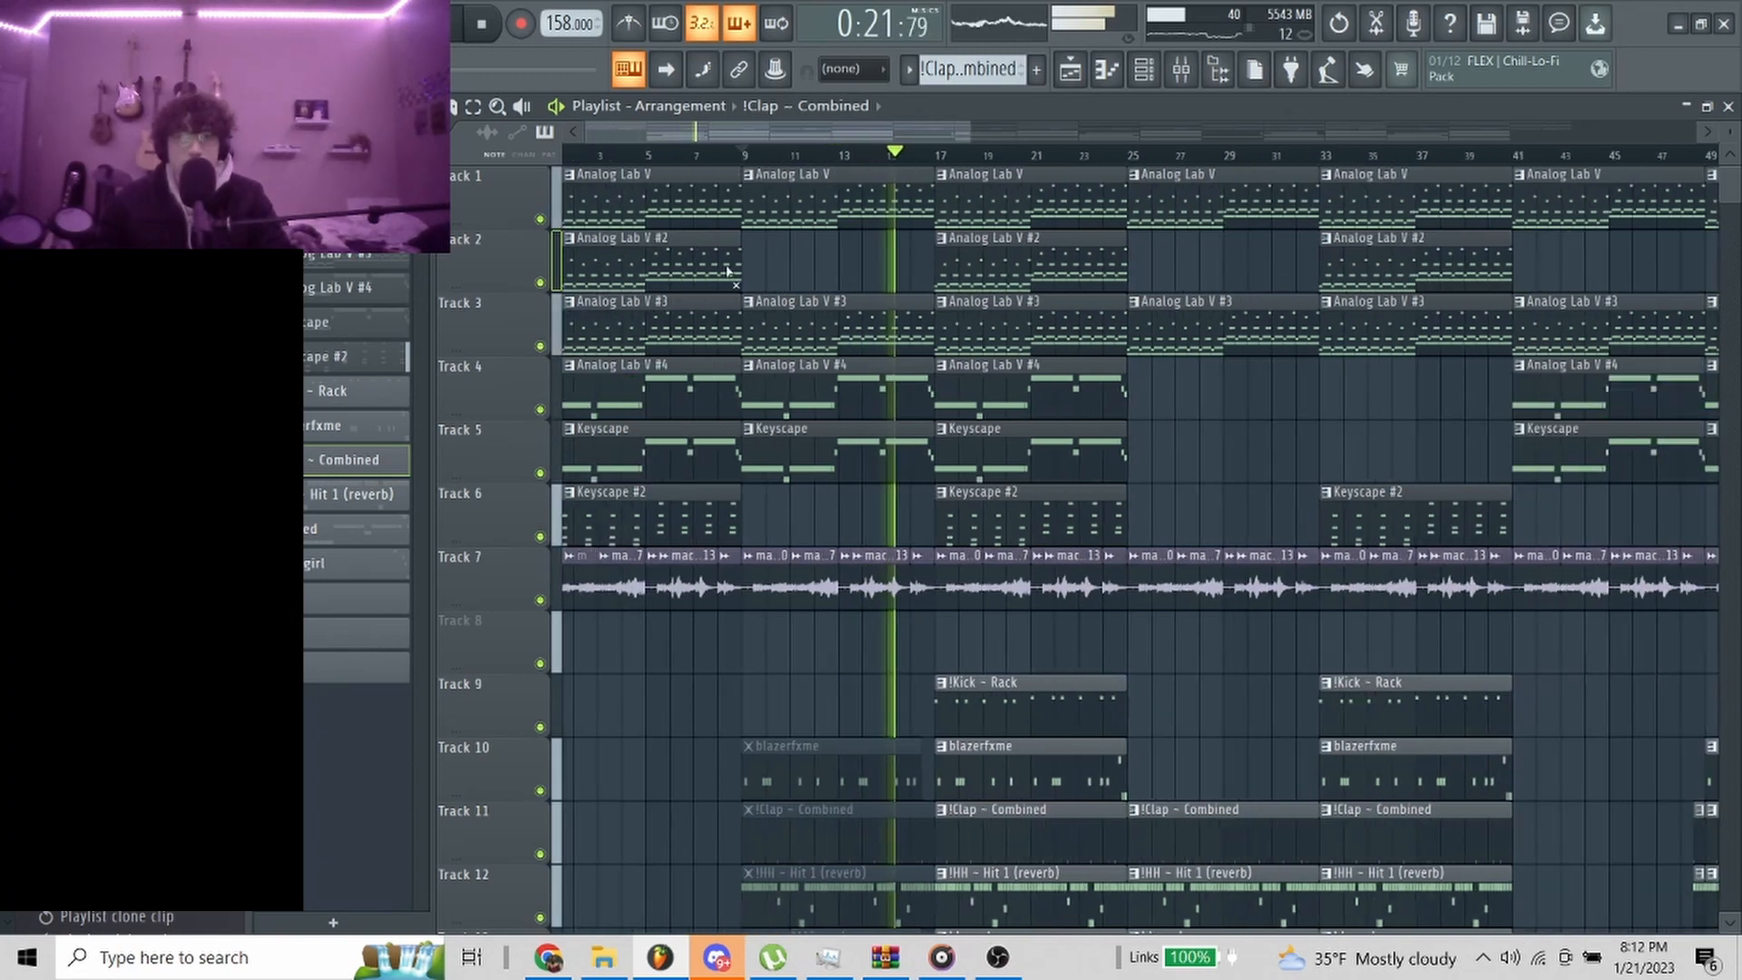
Play the song into the section at bar 17 and unmute the drum clips in bars 9 to 16
scroll(1513, 501, up, 2)
scroll(1355, 468, up, 2)
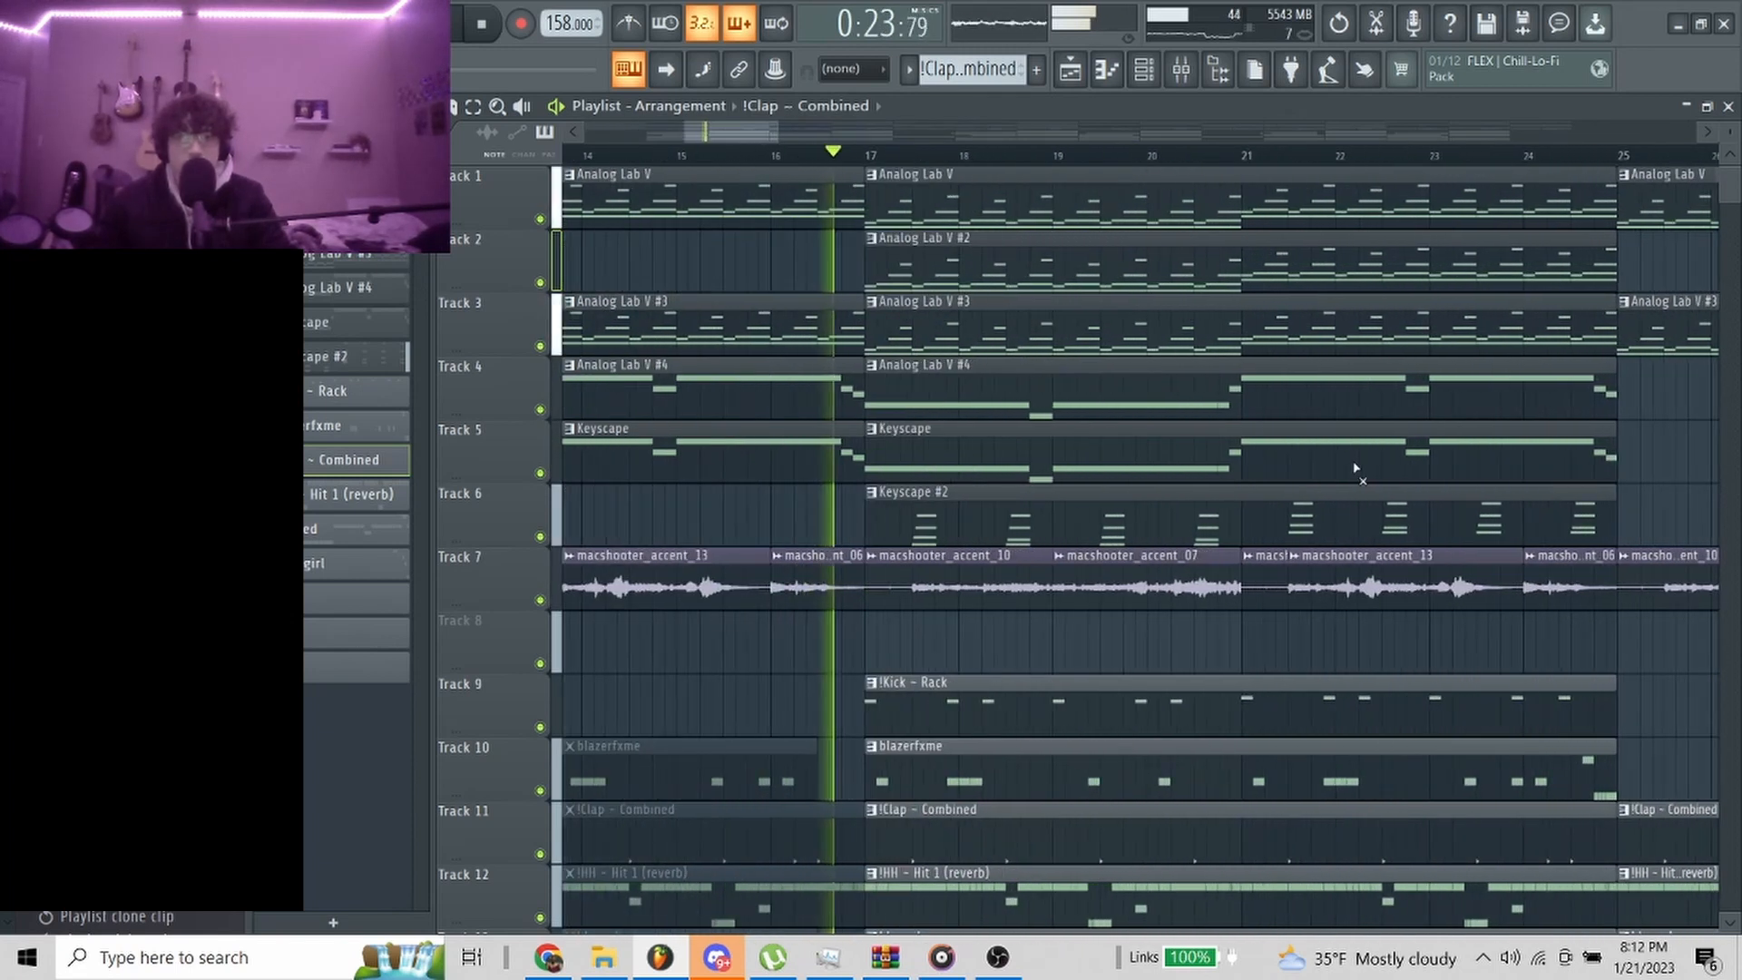
scroll(1115, 513, down, 4)
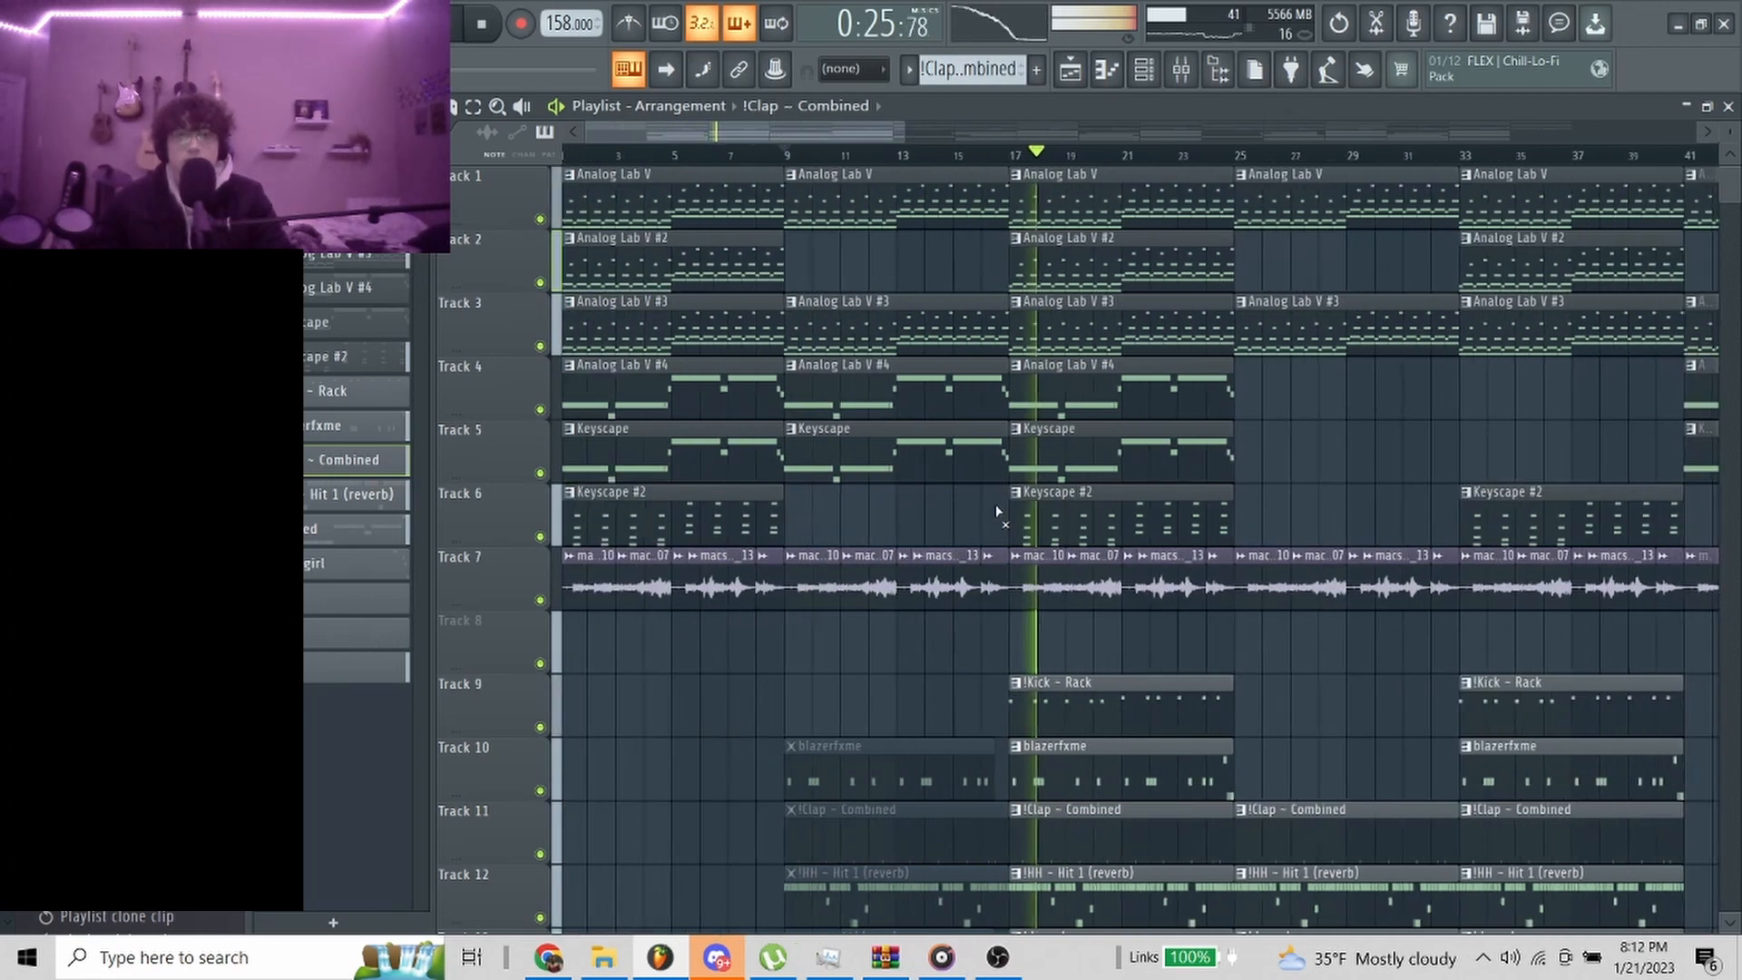
scroll(1002, 508, down, 4)
scroll(998, 499, up, 3)
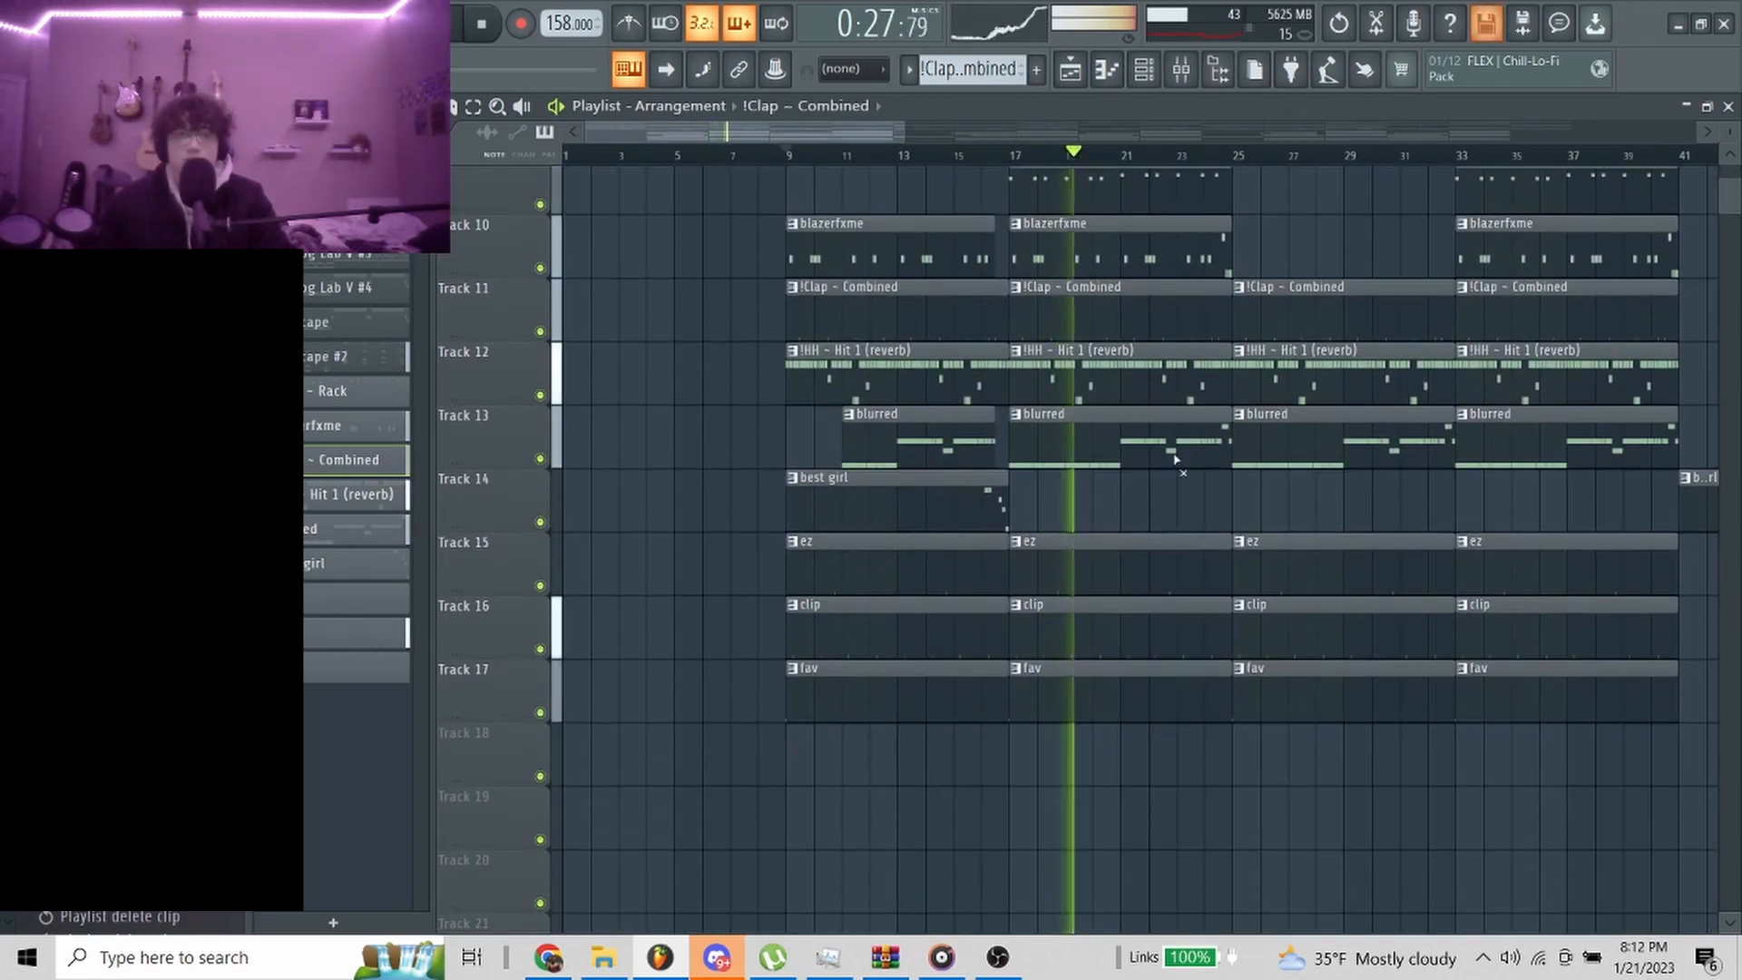
Solo the best girl track, listen to its last notes leading up to bar 49, and unsolo it
scroll(1243, 458, down, 2)
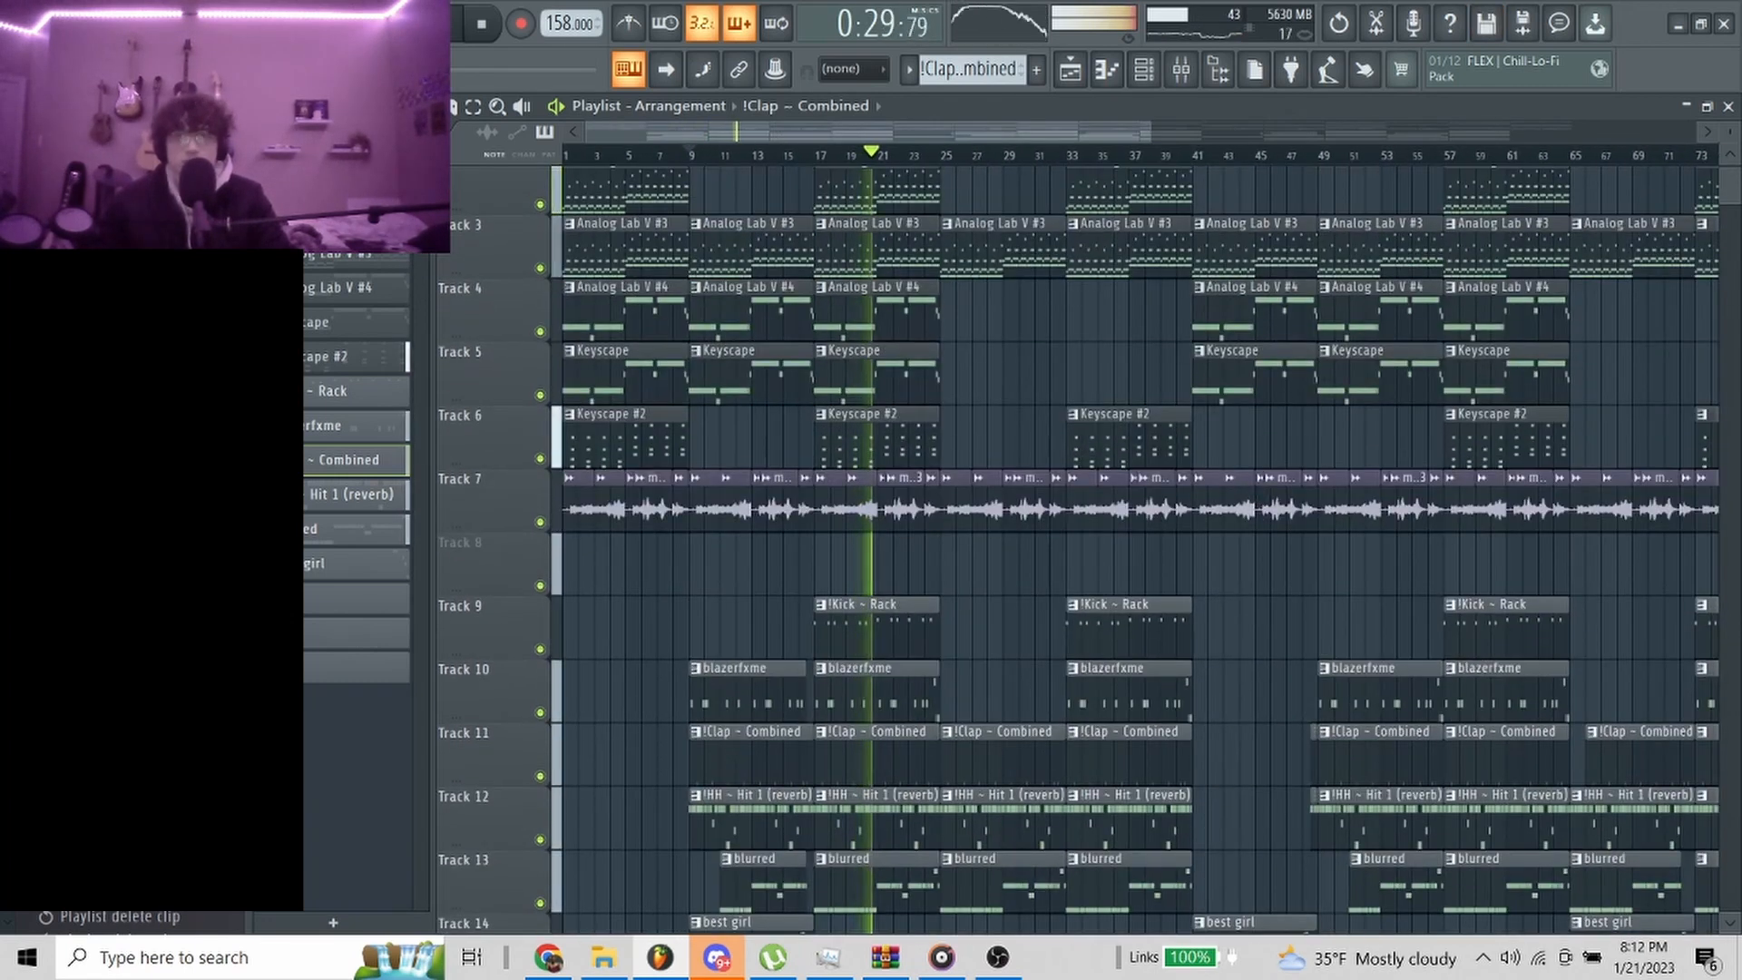
scroll(1022, 348, down, 4)
scroll(1305, 435, up, 3)
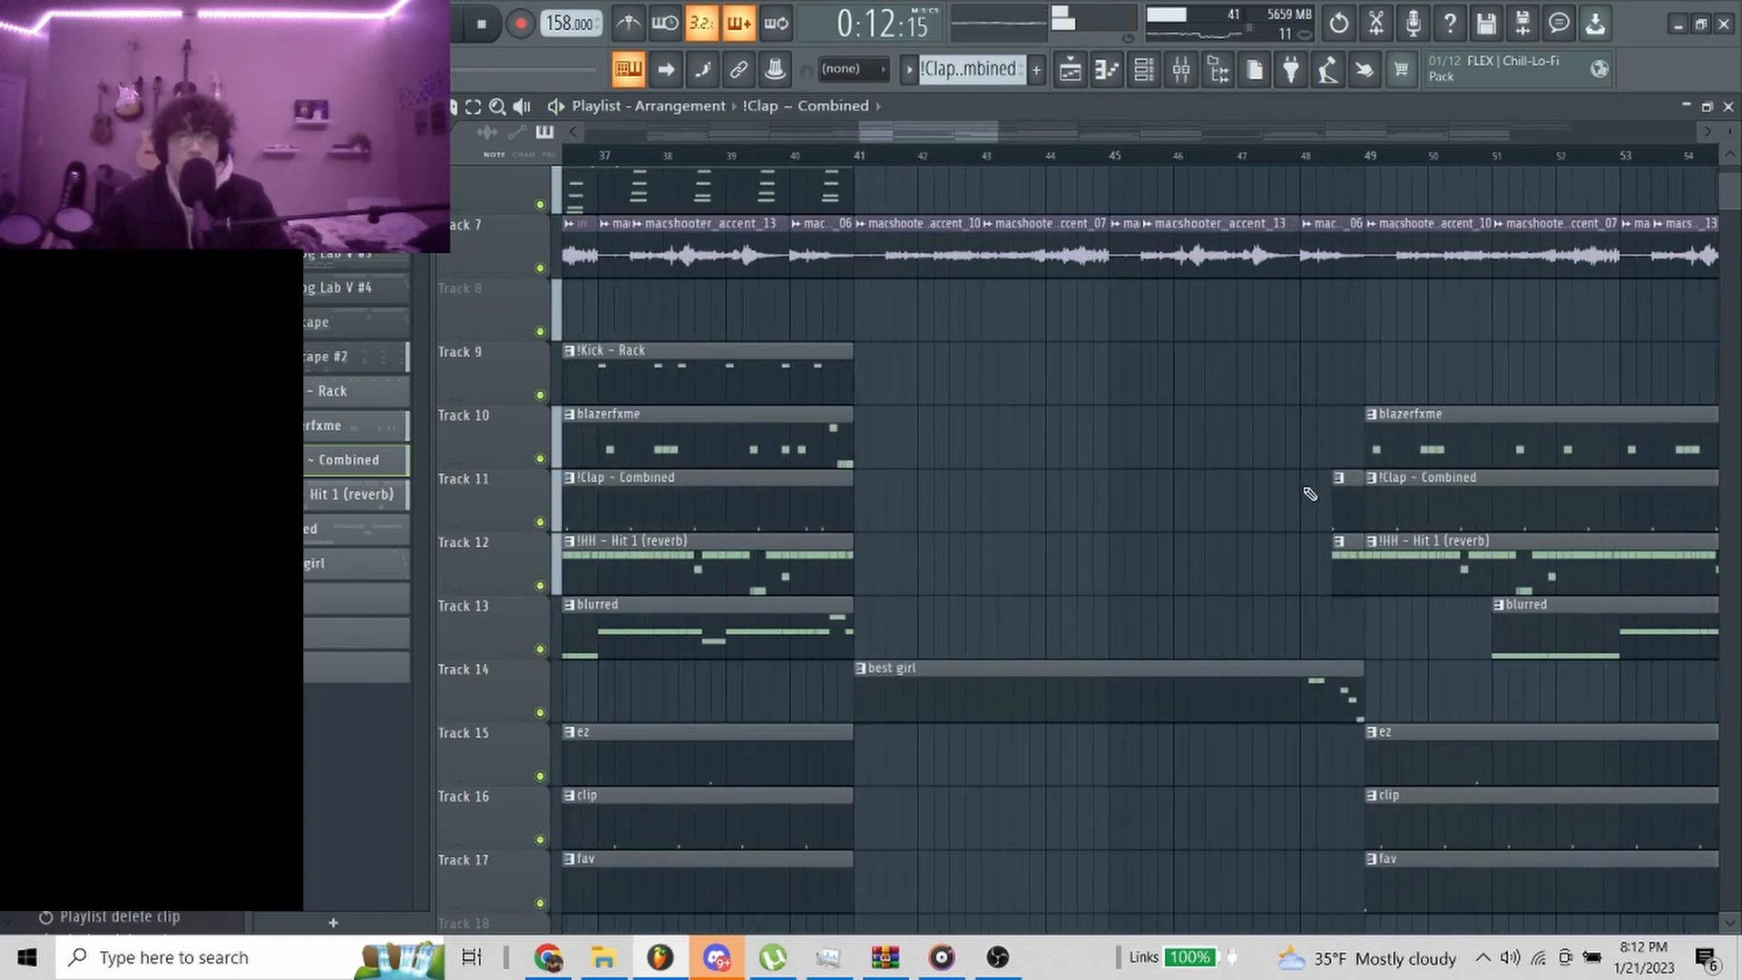
scroll(1446, 668, up, 2)
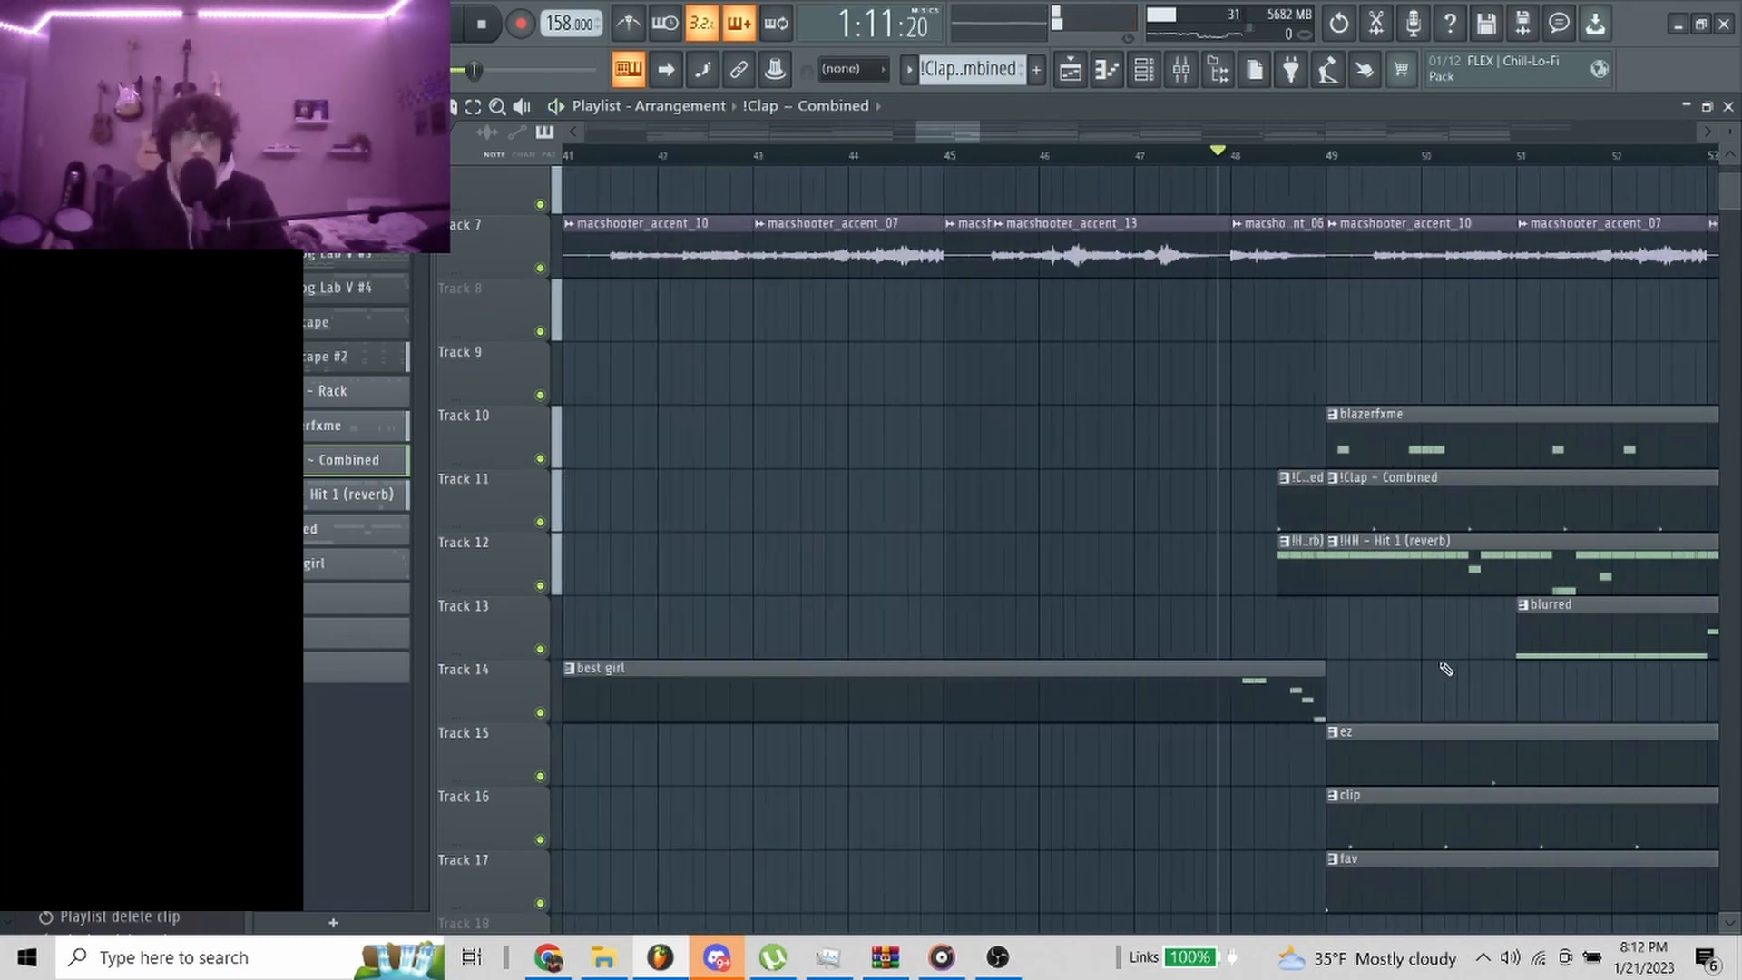
right_click(540, 713)
scroll(961, 626, down, 6)
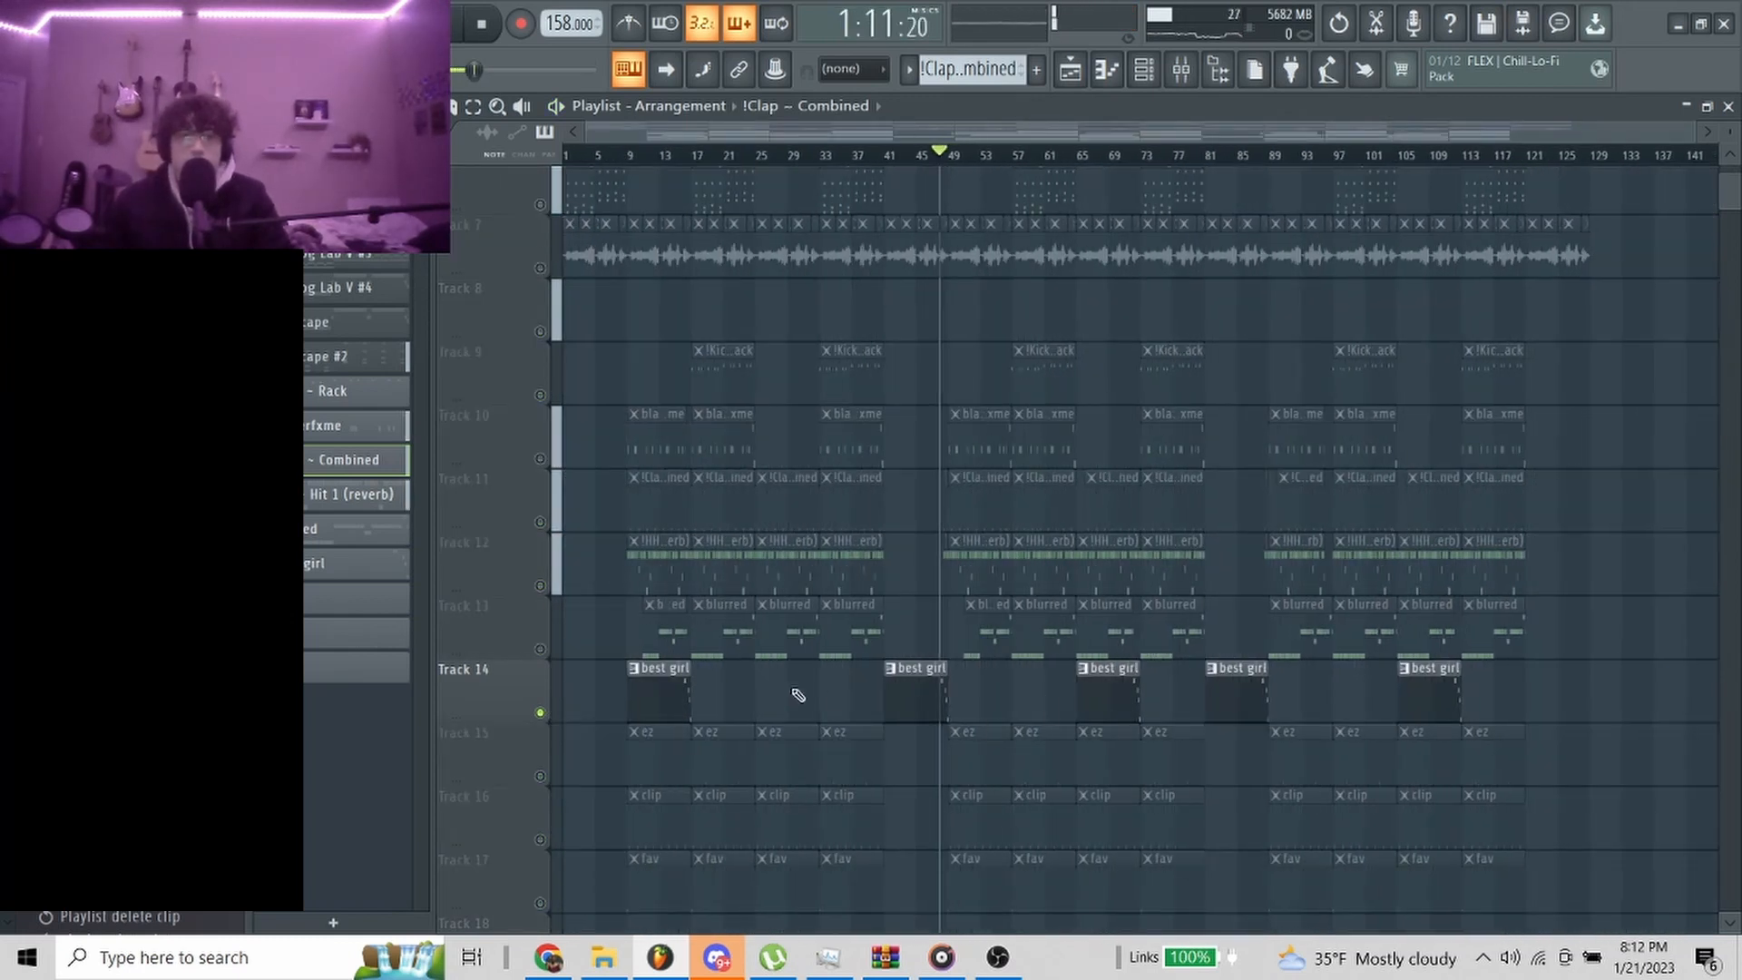
scroll(1008, 594, up, 5)
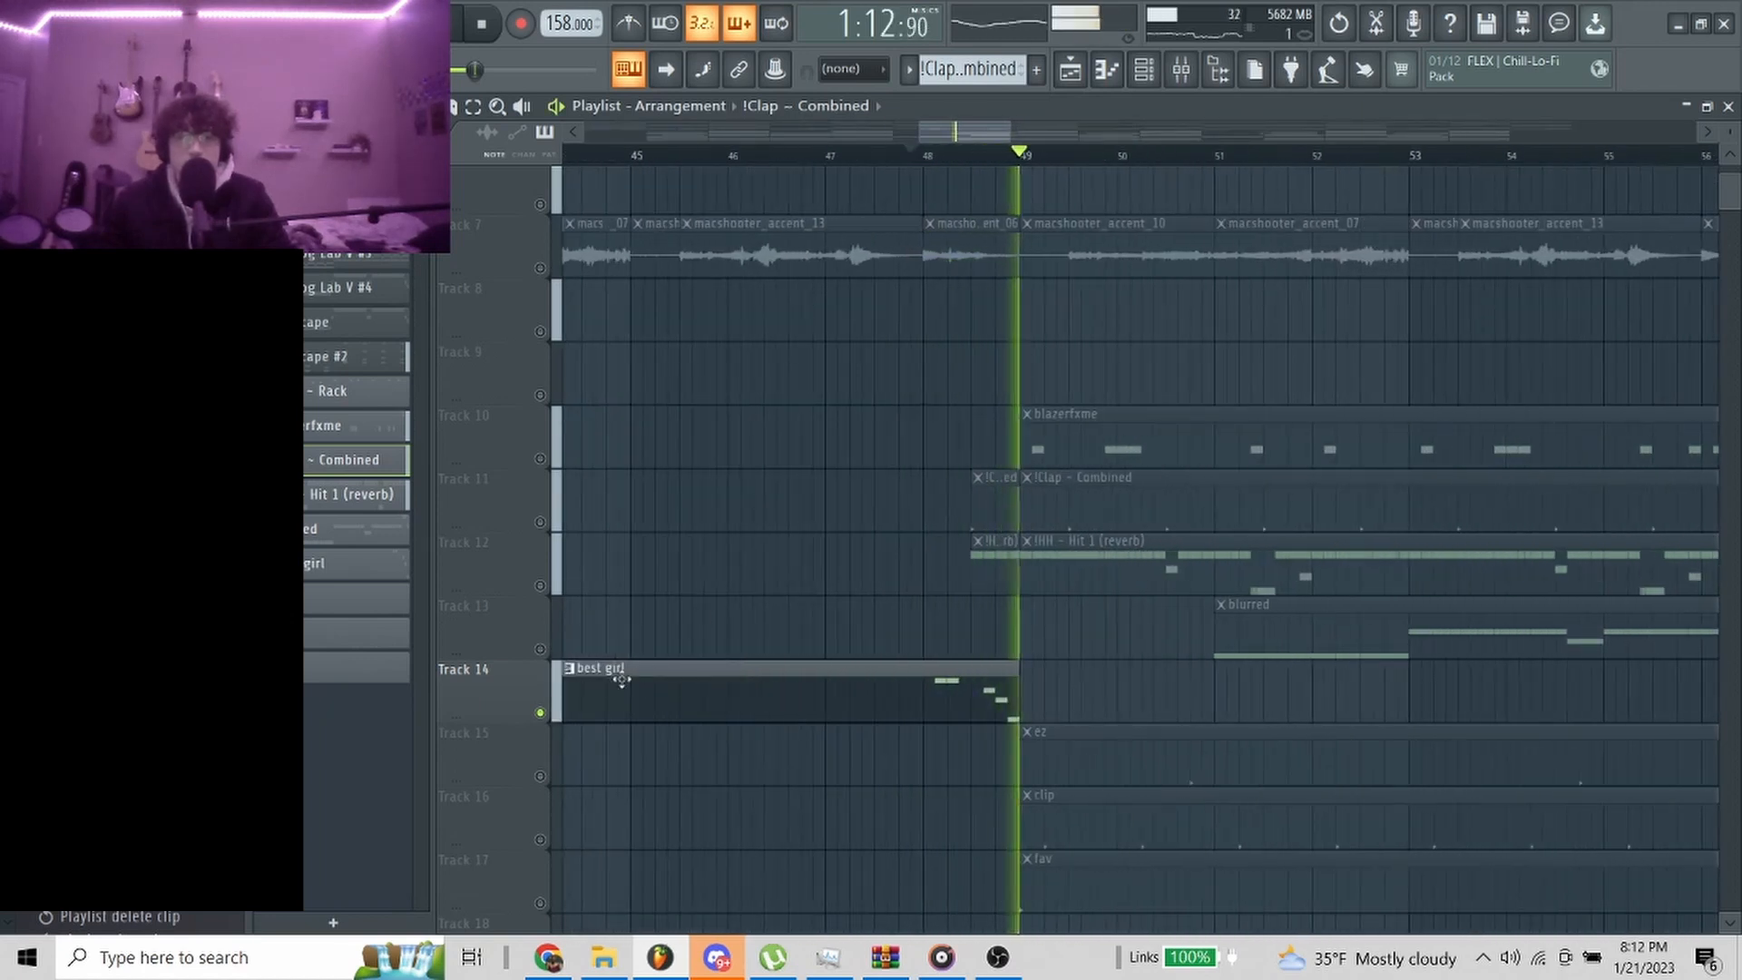
right_click(542, 713)
Examine the melody section in bars 41 to 48 and the short clap and hi-hat lead-in clips before bar 49
scroll(871, 427, up, 5)
scroll(848, 390, down, 5)
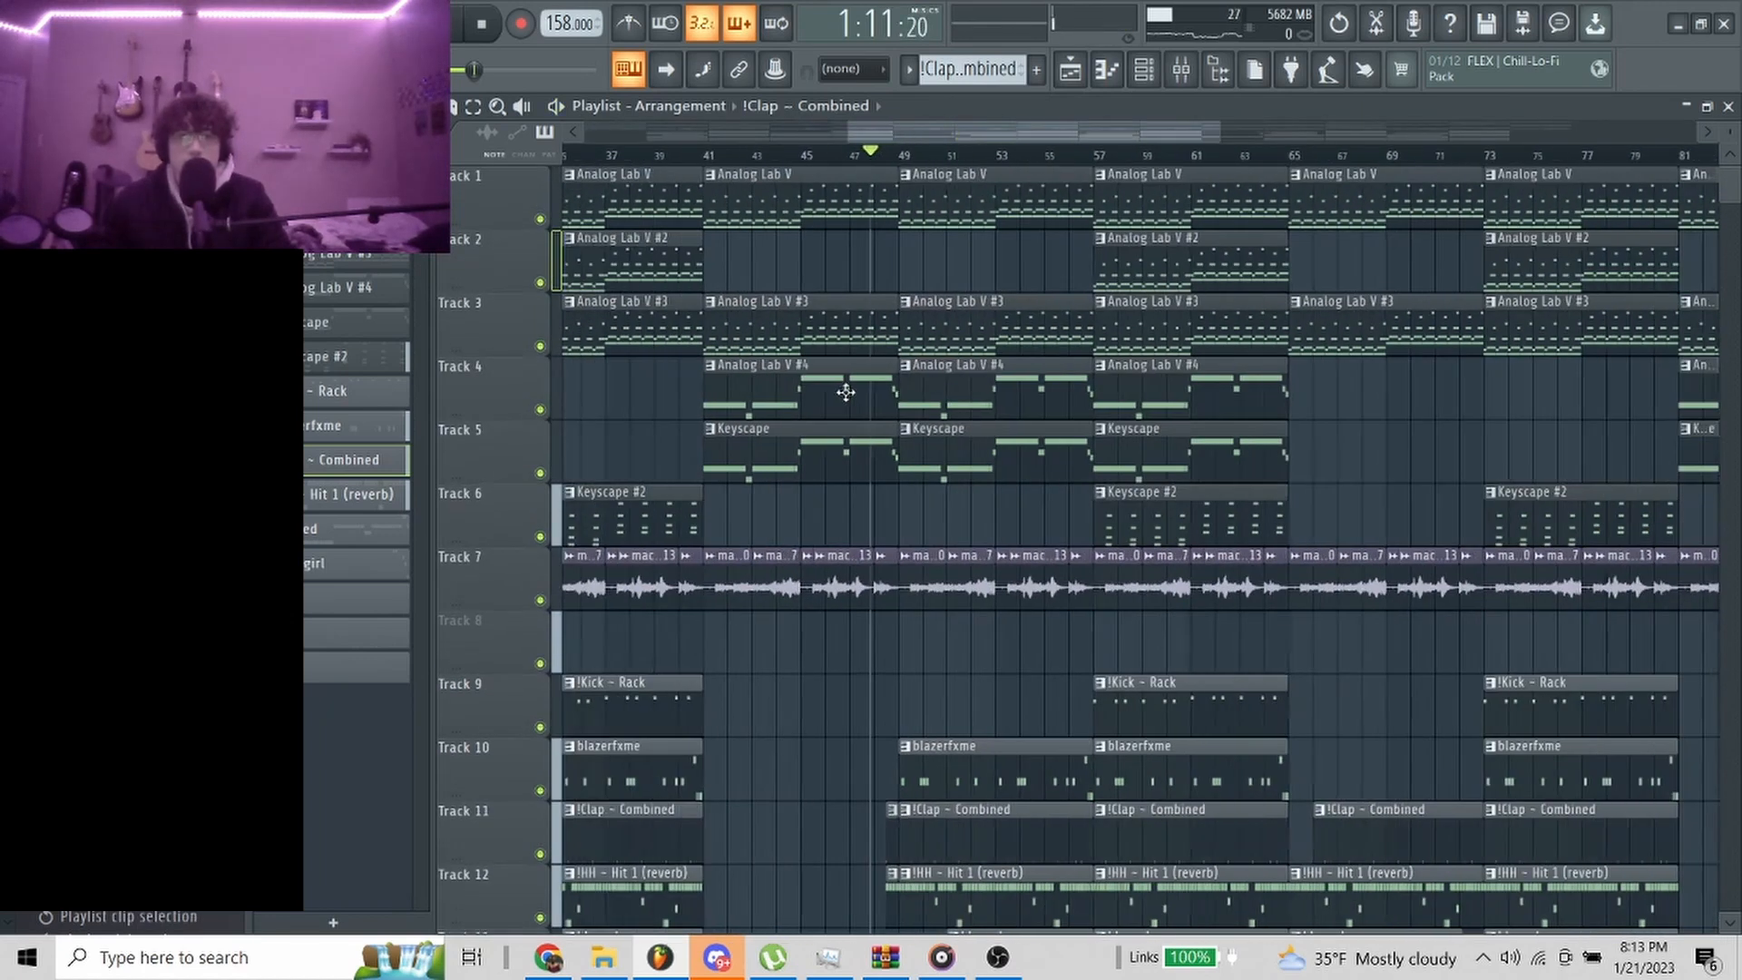
scroll(812, 392, up, 2)
scroll(971, 509, down, 5)
scroll(989, 535, up, 5)
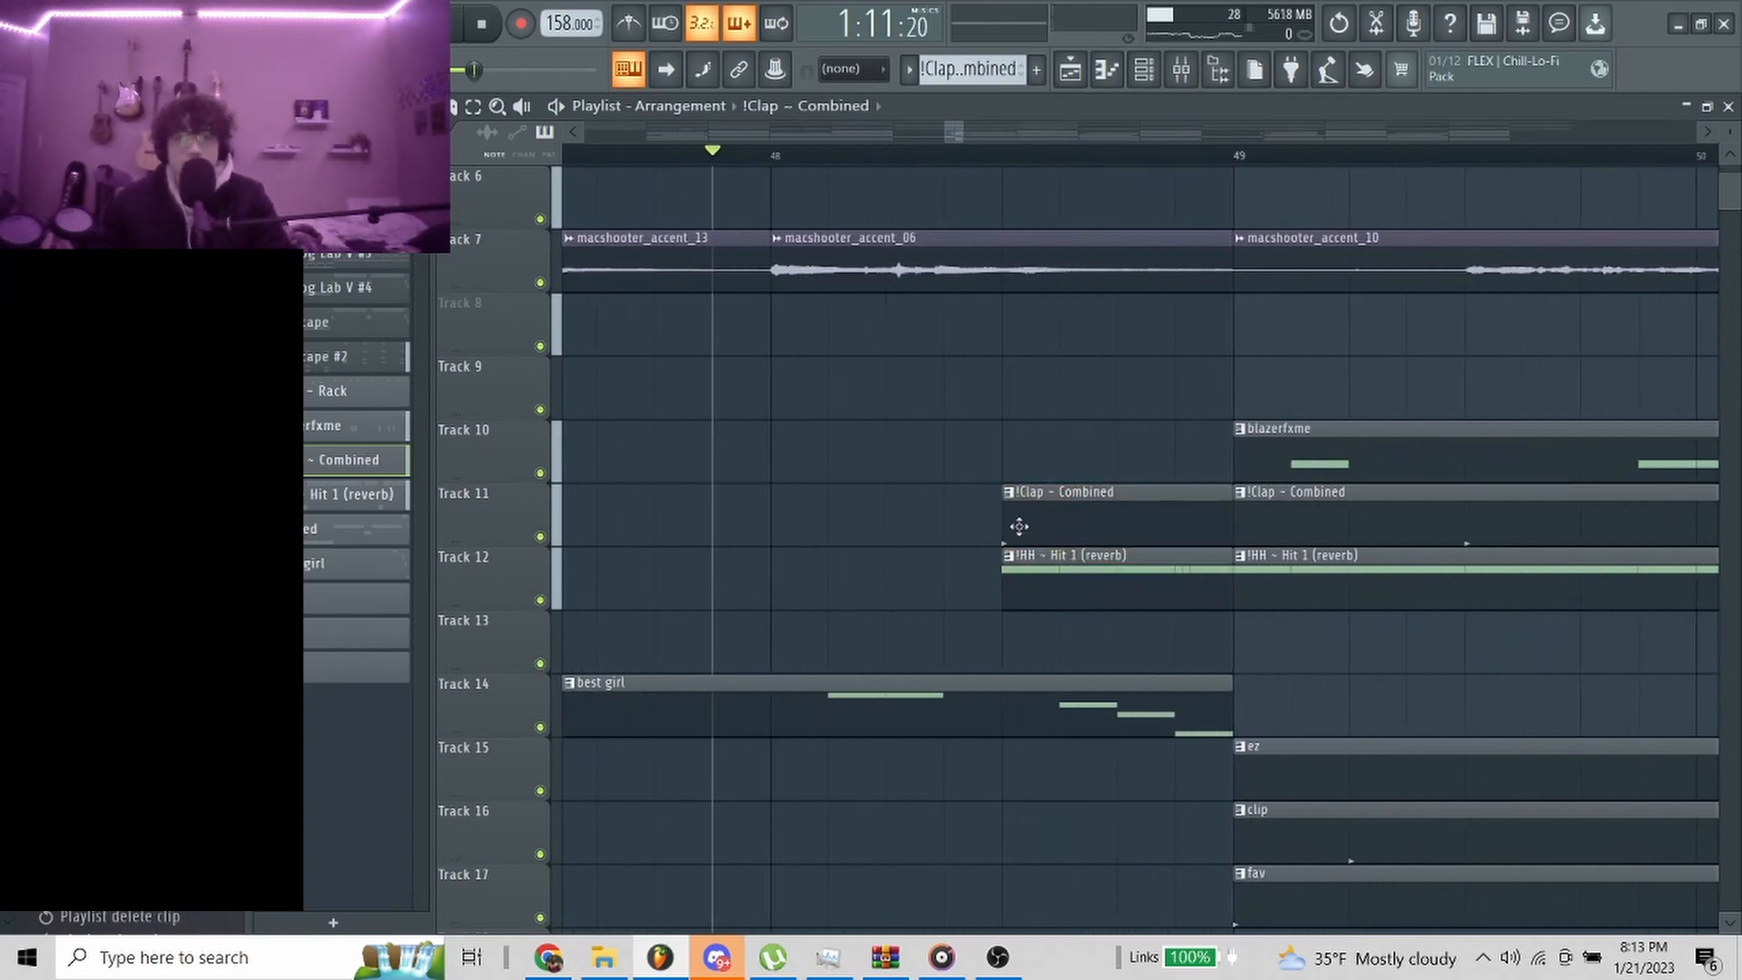
scroll(1091, 547, down, 2)
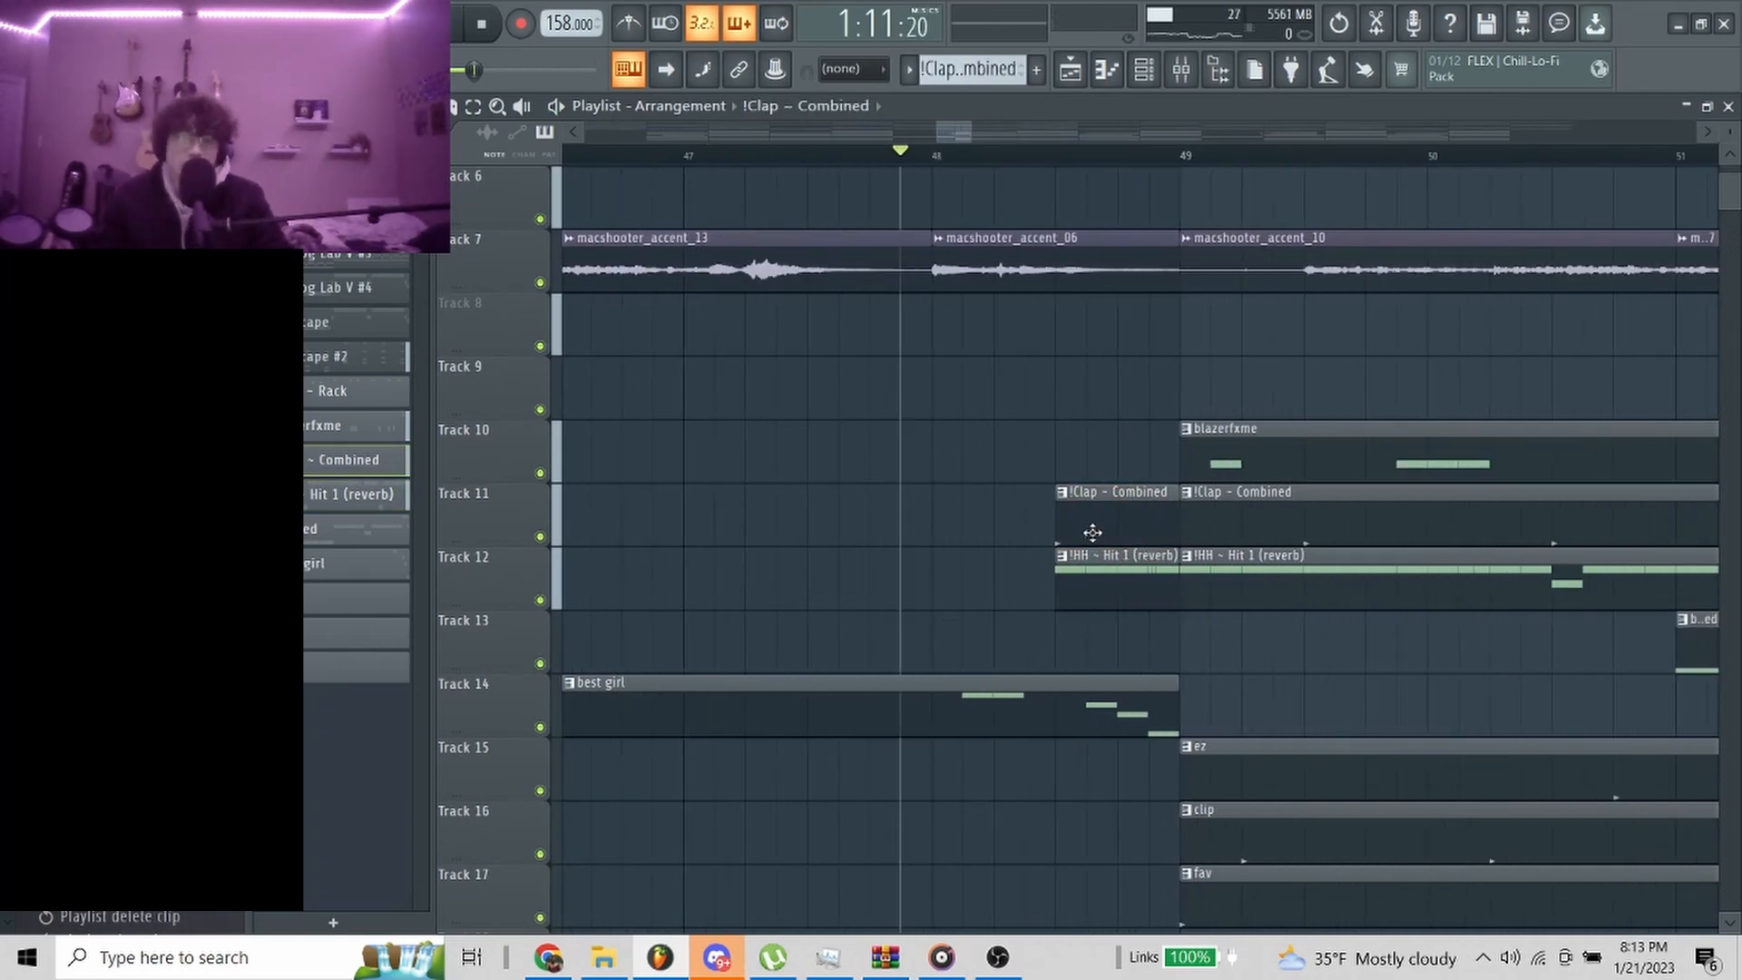
scroll(1092, 533, down, 4)
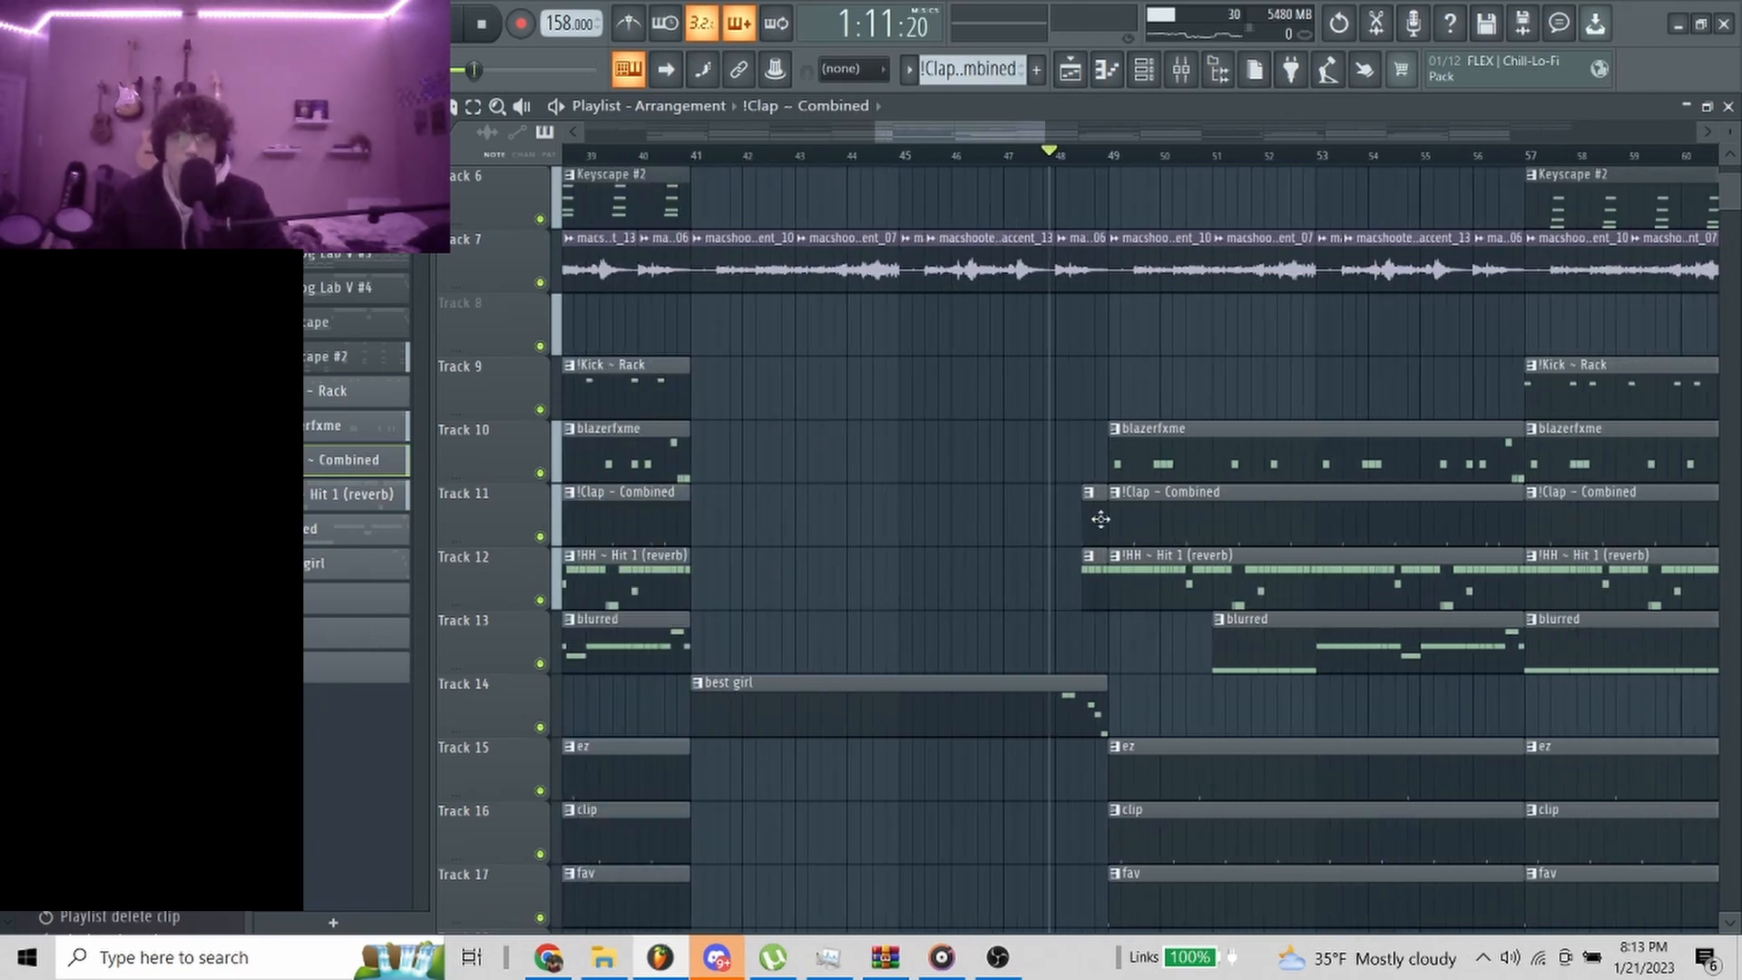
scroll(907, 531, up, 5)
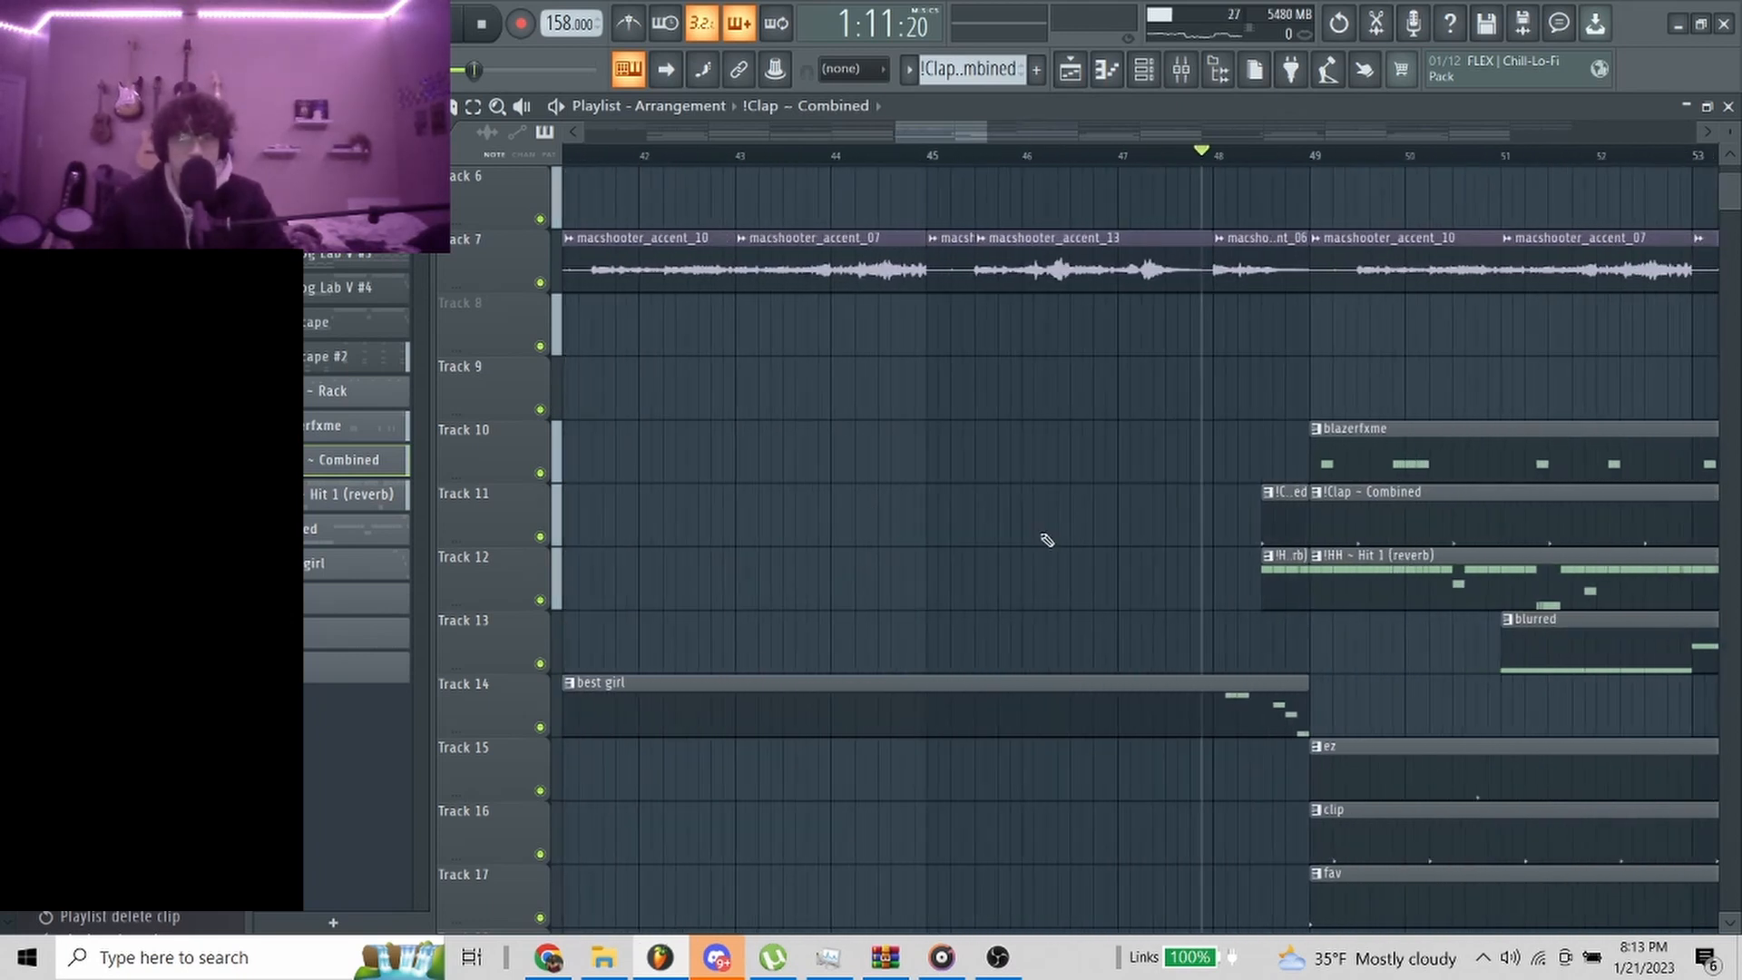
scroll(1243, 567, down, 5)
scroll(1208, 546, up, 5)
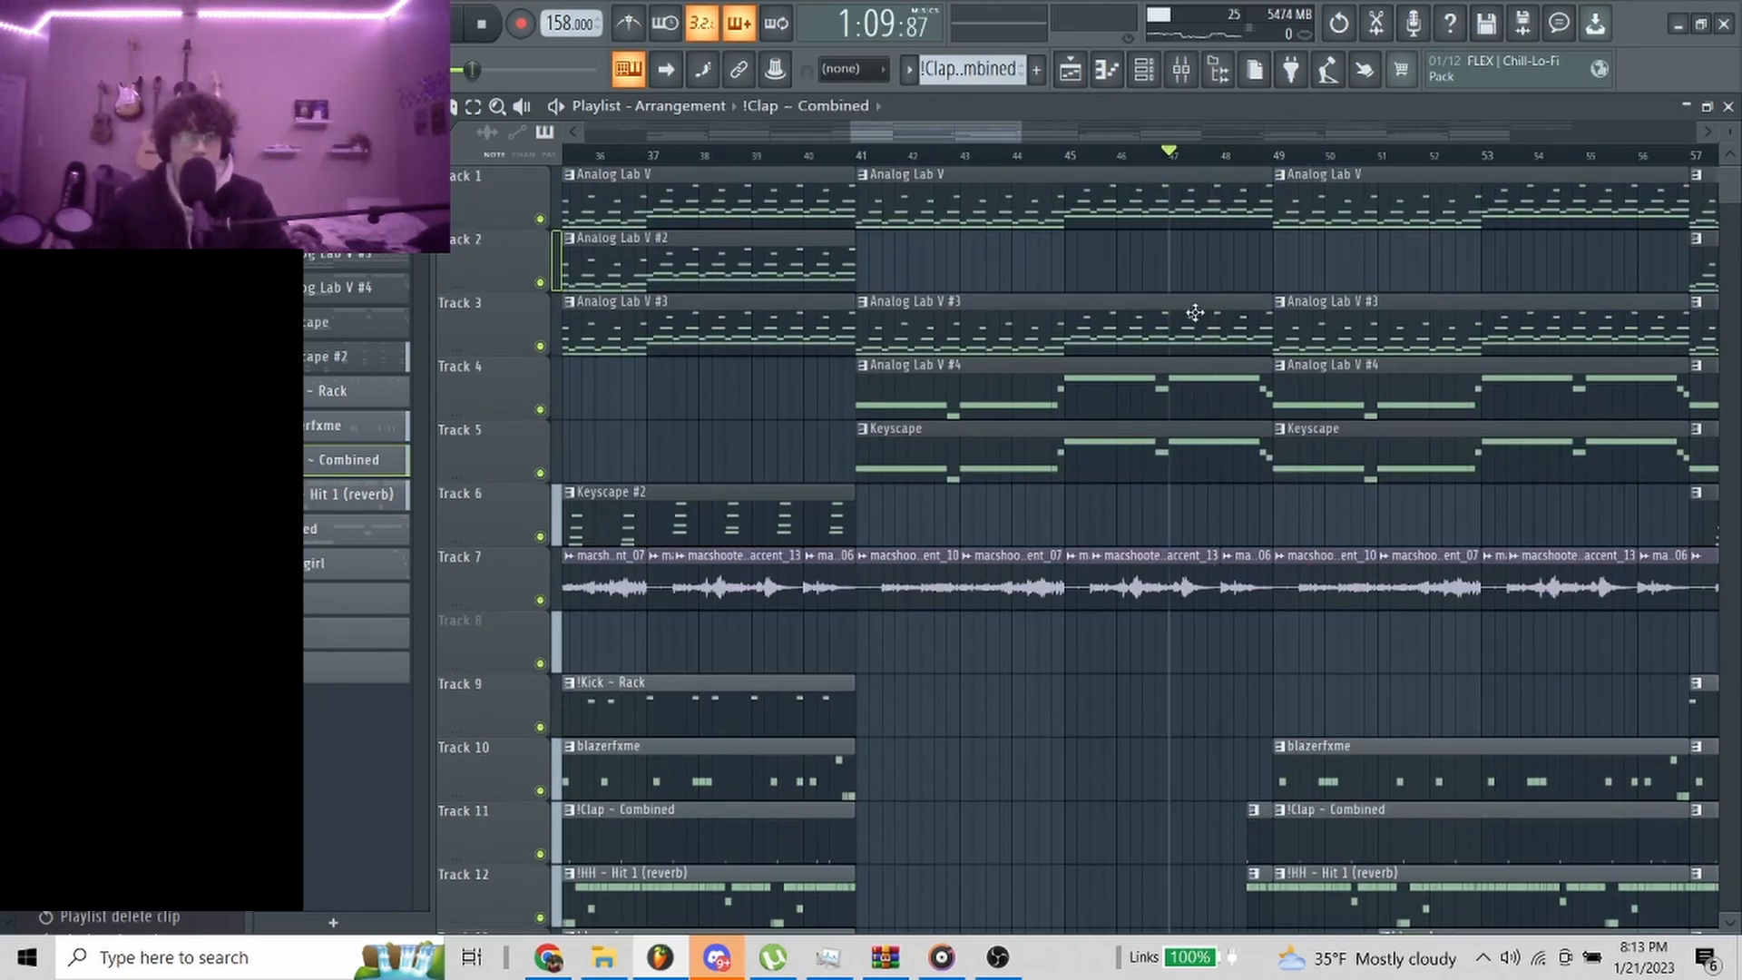
Play the song from bar 47 through the drums' return at bar 49 and review the arrangement across all tracks
scroll(1195, 312, down, 4)
scroll(1347, 403, up, 3)
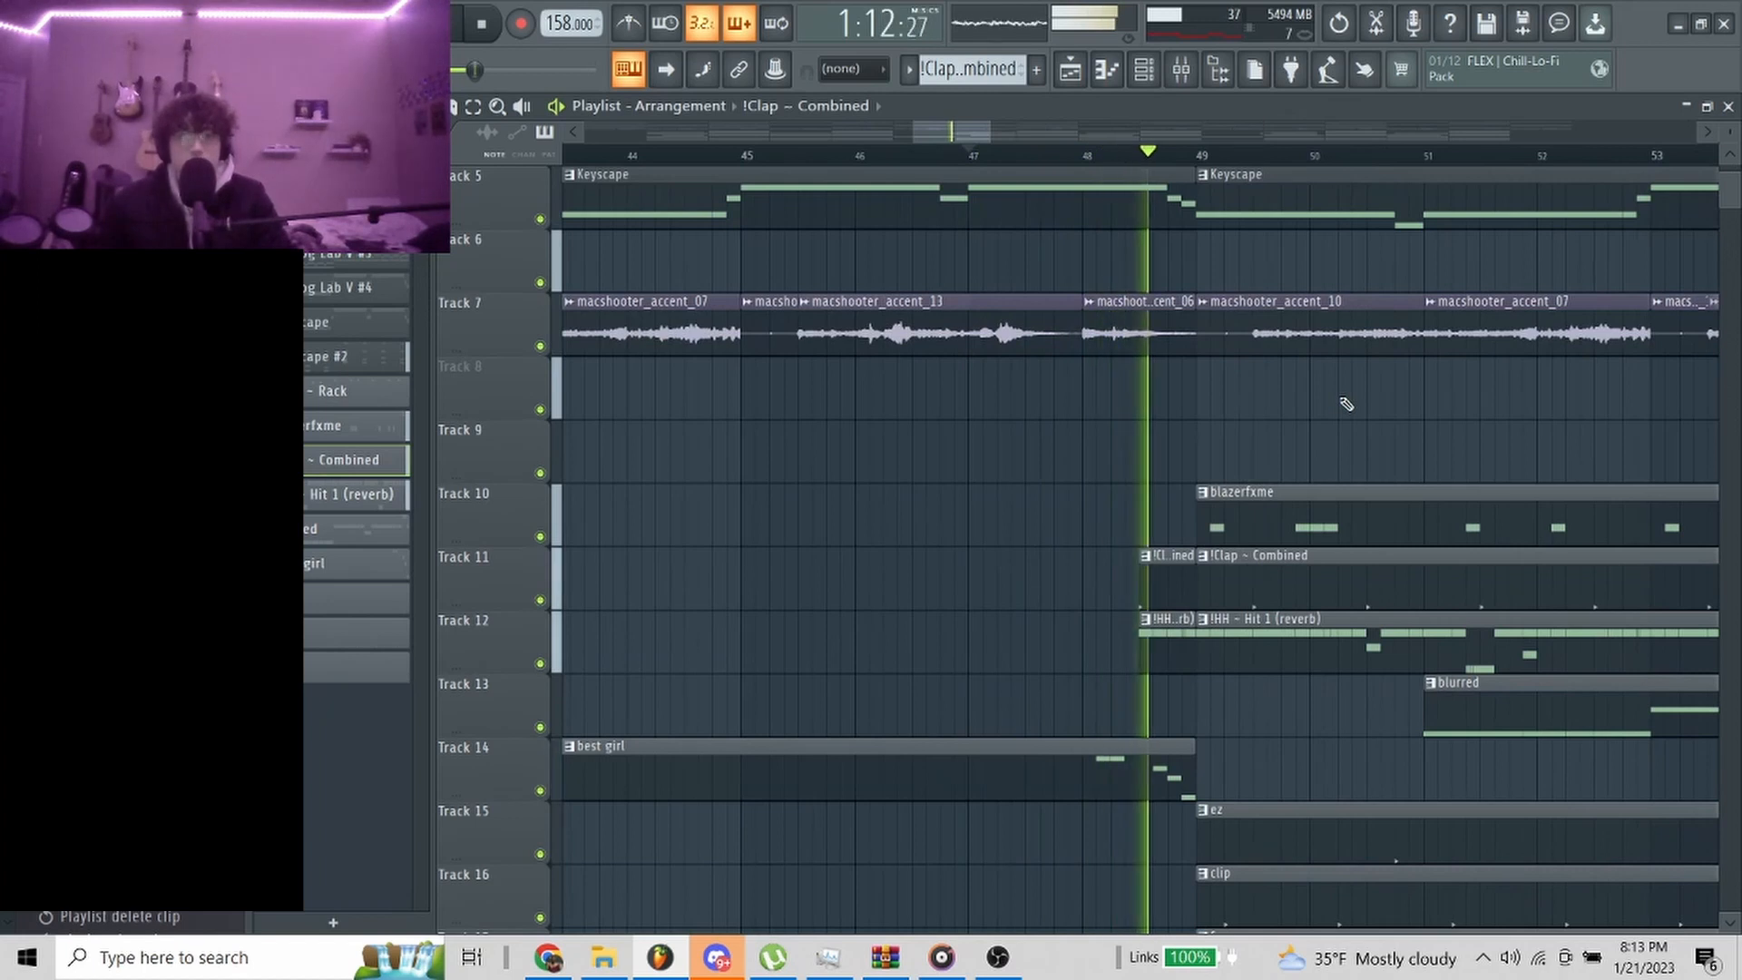
scroll(1340, 400, down, 6)
scroll(1214, 327, down, 4)
scroll(1312, 357, up, 3)
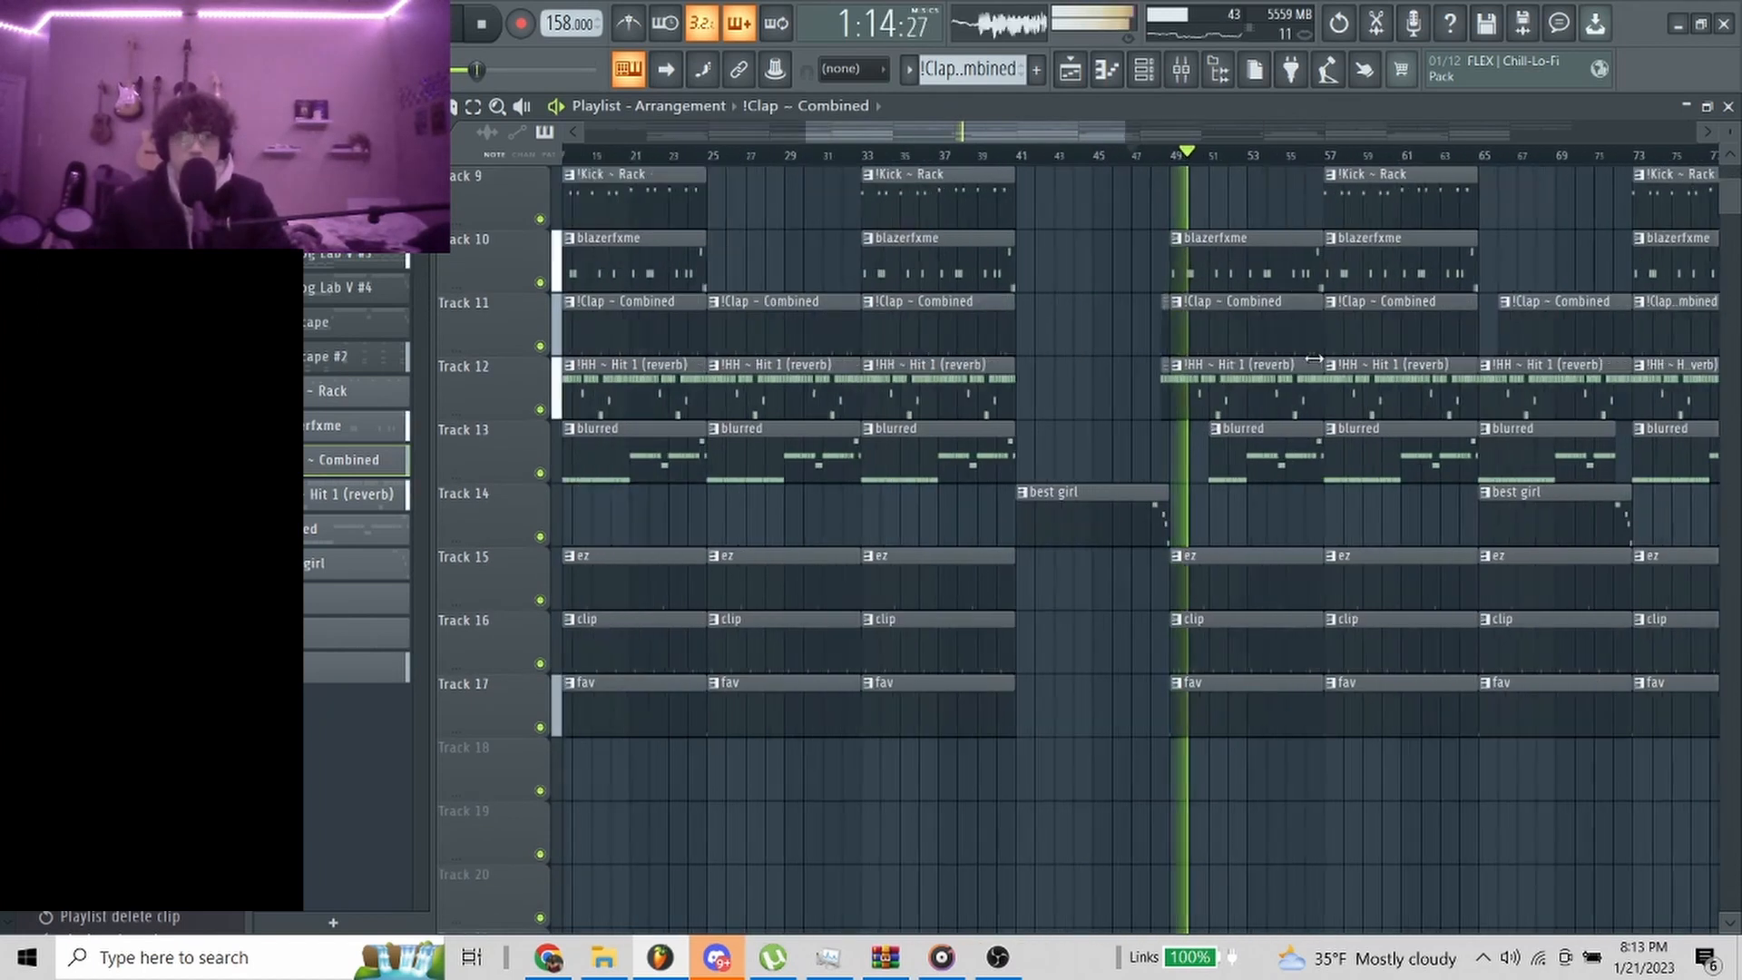
scroll(1314, 358, up, 3)
scroll(1312, 359, down, 5)
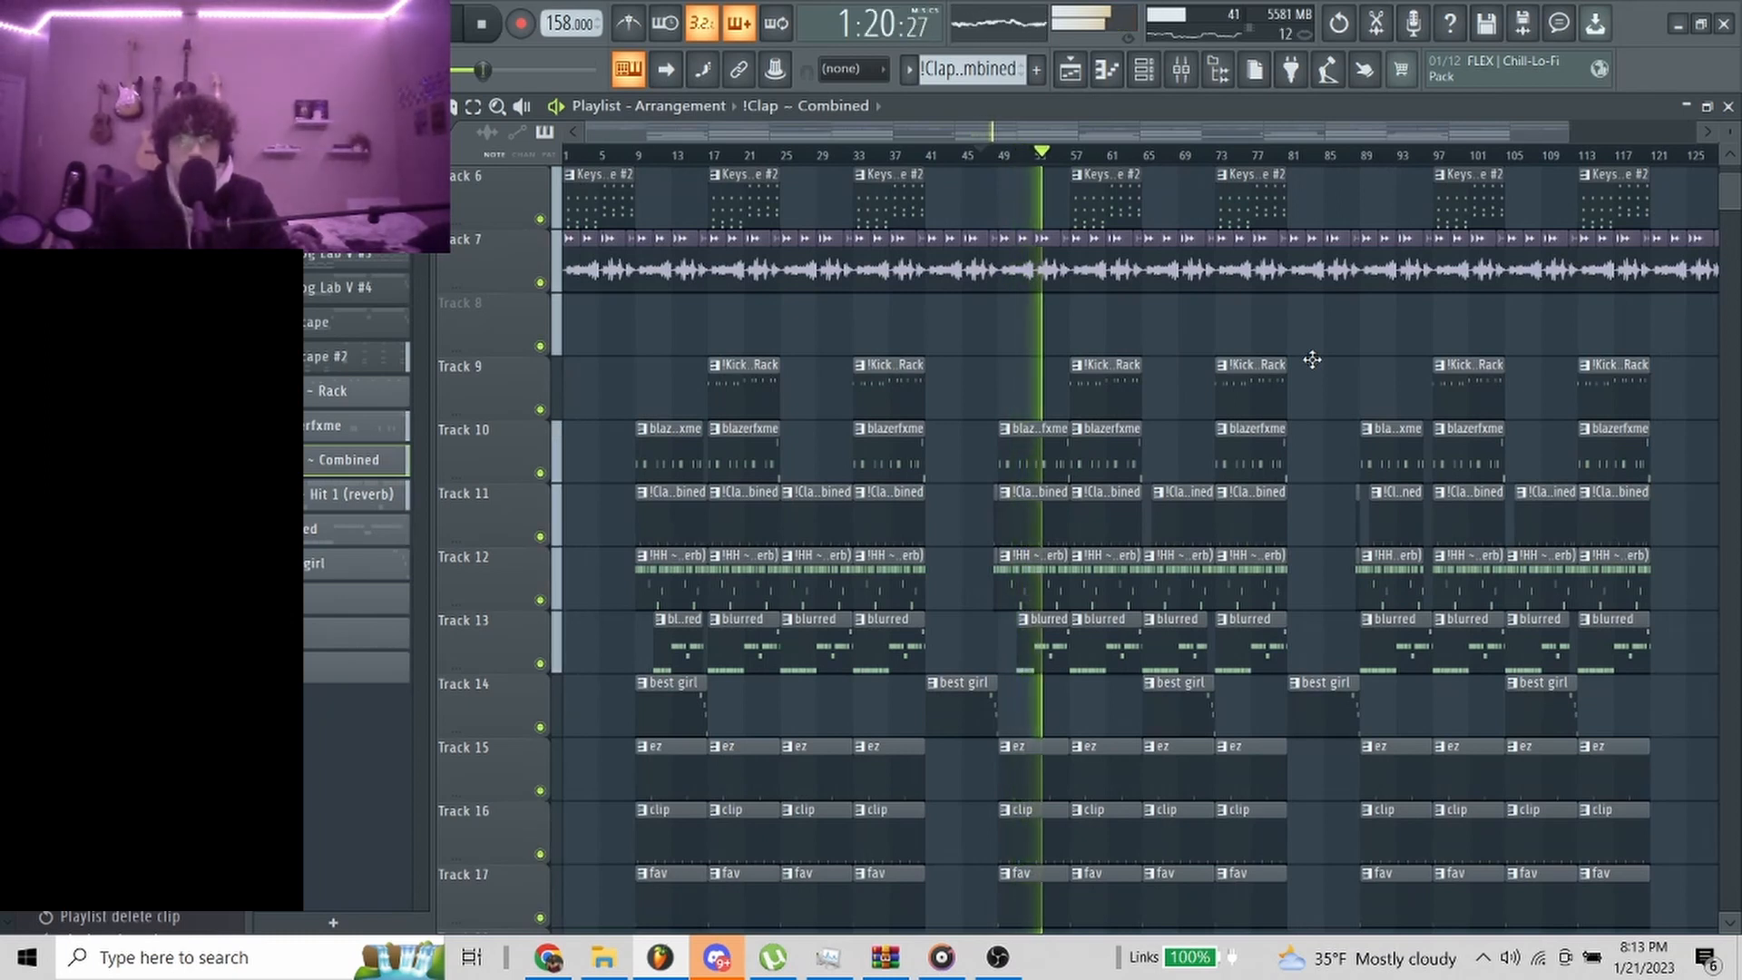
scroll(1312, 359, down, 2)
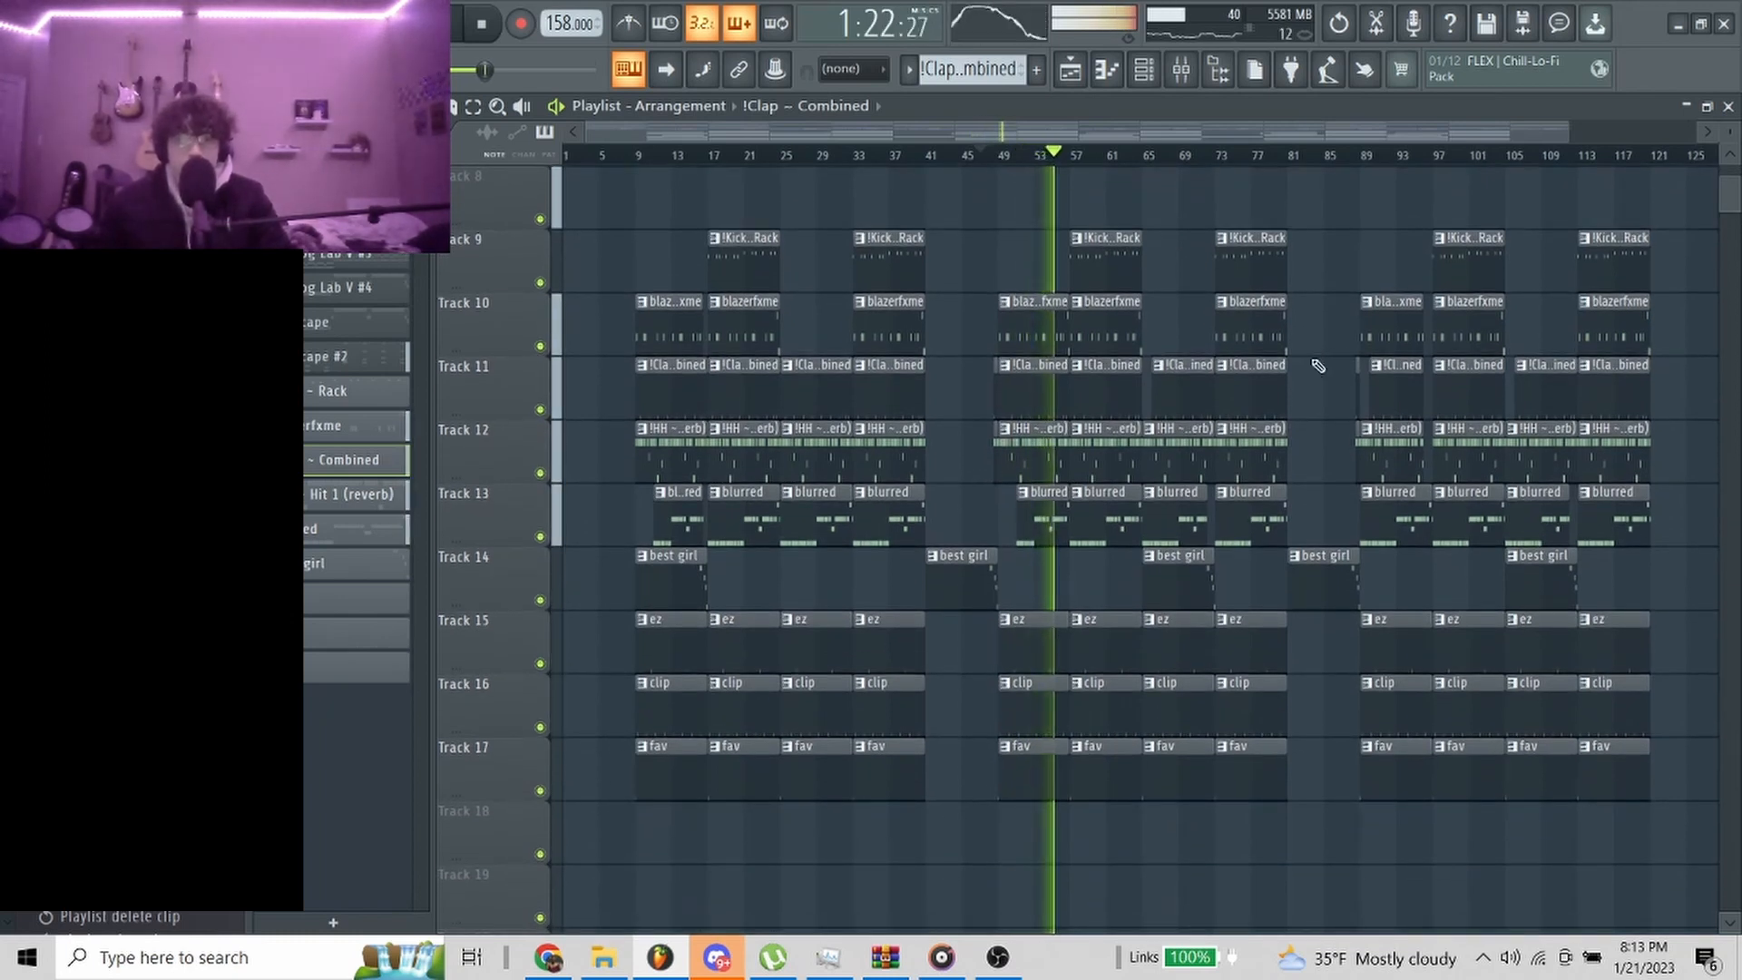
scroll(1316, 364, up, 6)
scroll(1316, 364, down, 1)
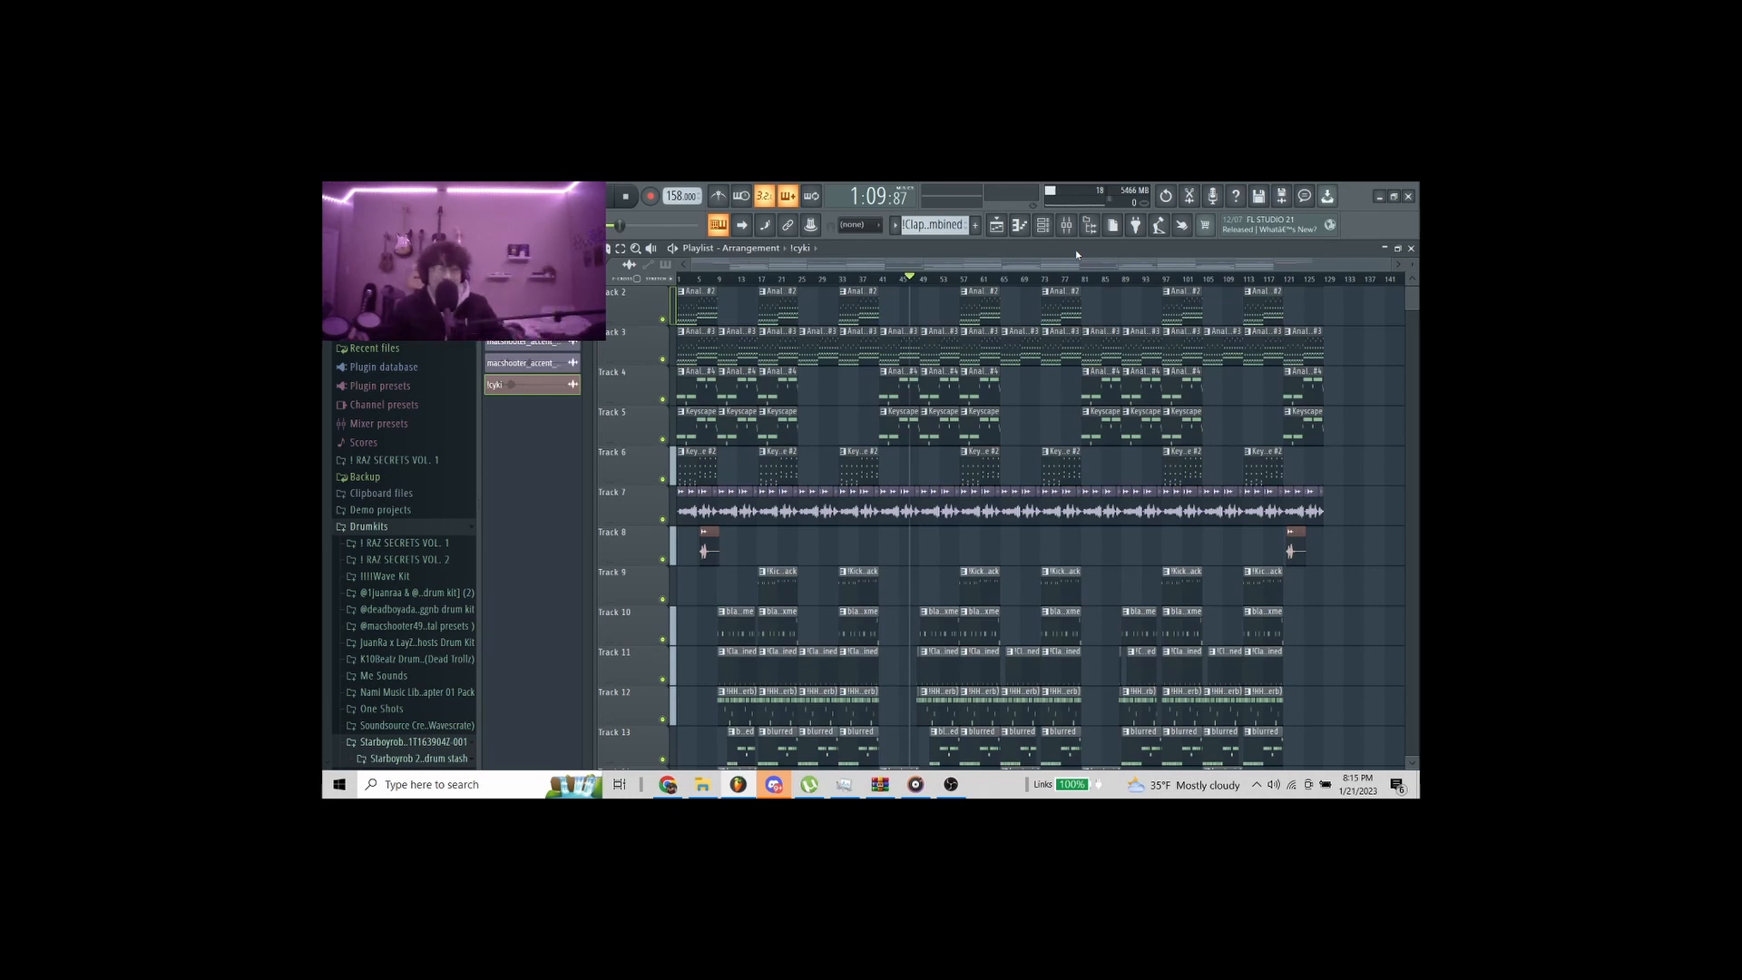
Switch to OBS and stop the screen recording
click(951, 784)
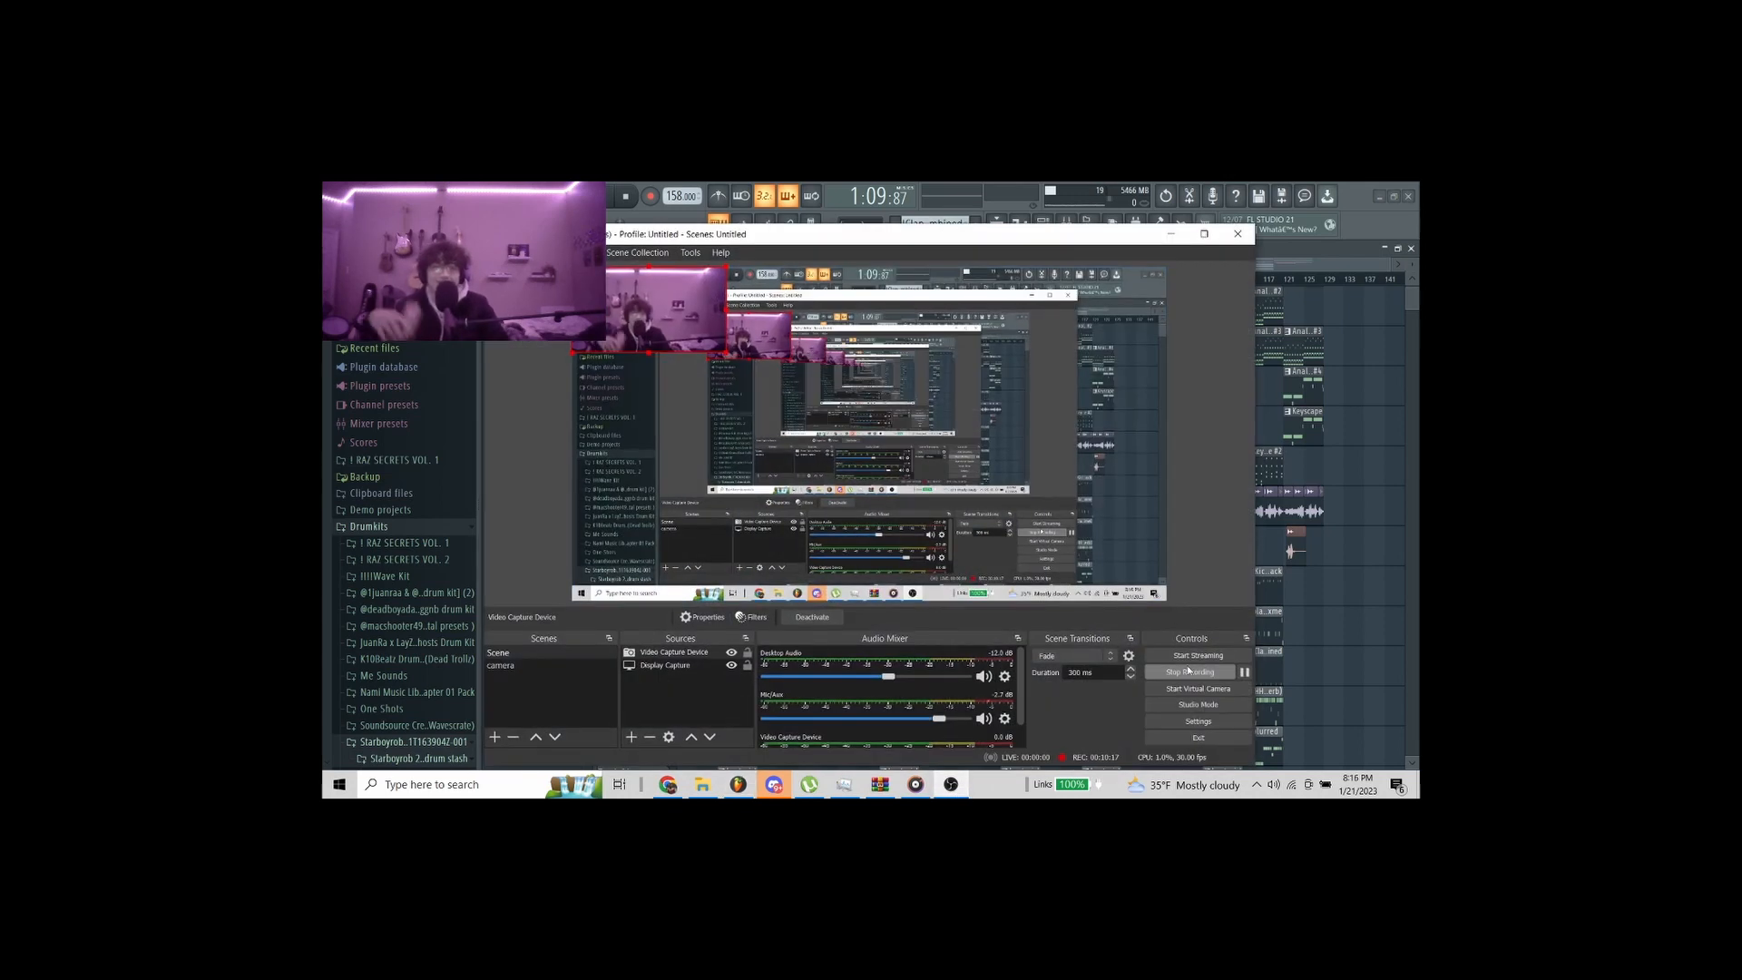
click(1189, 671)
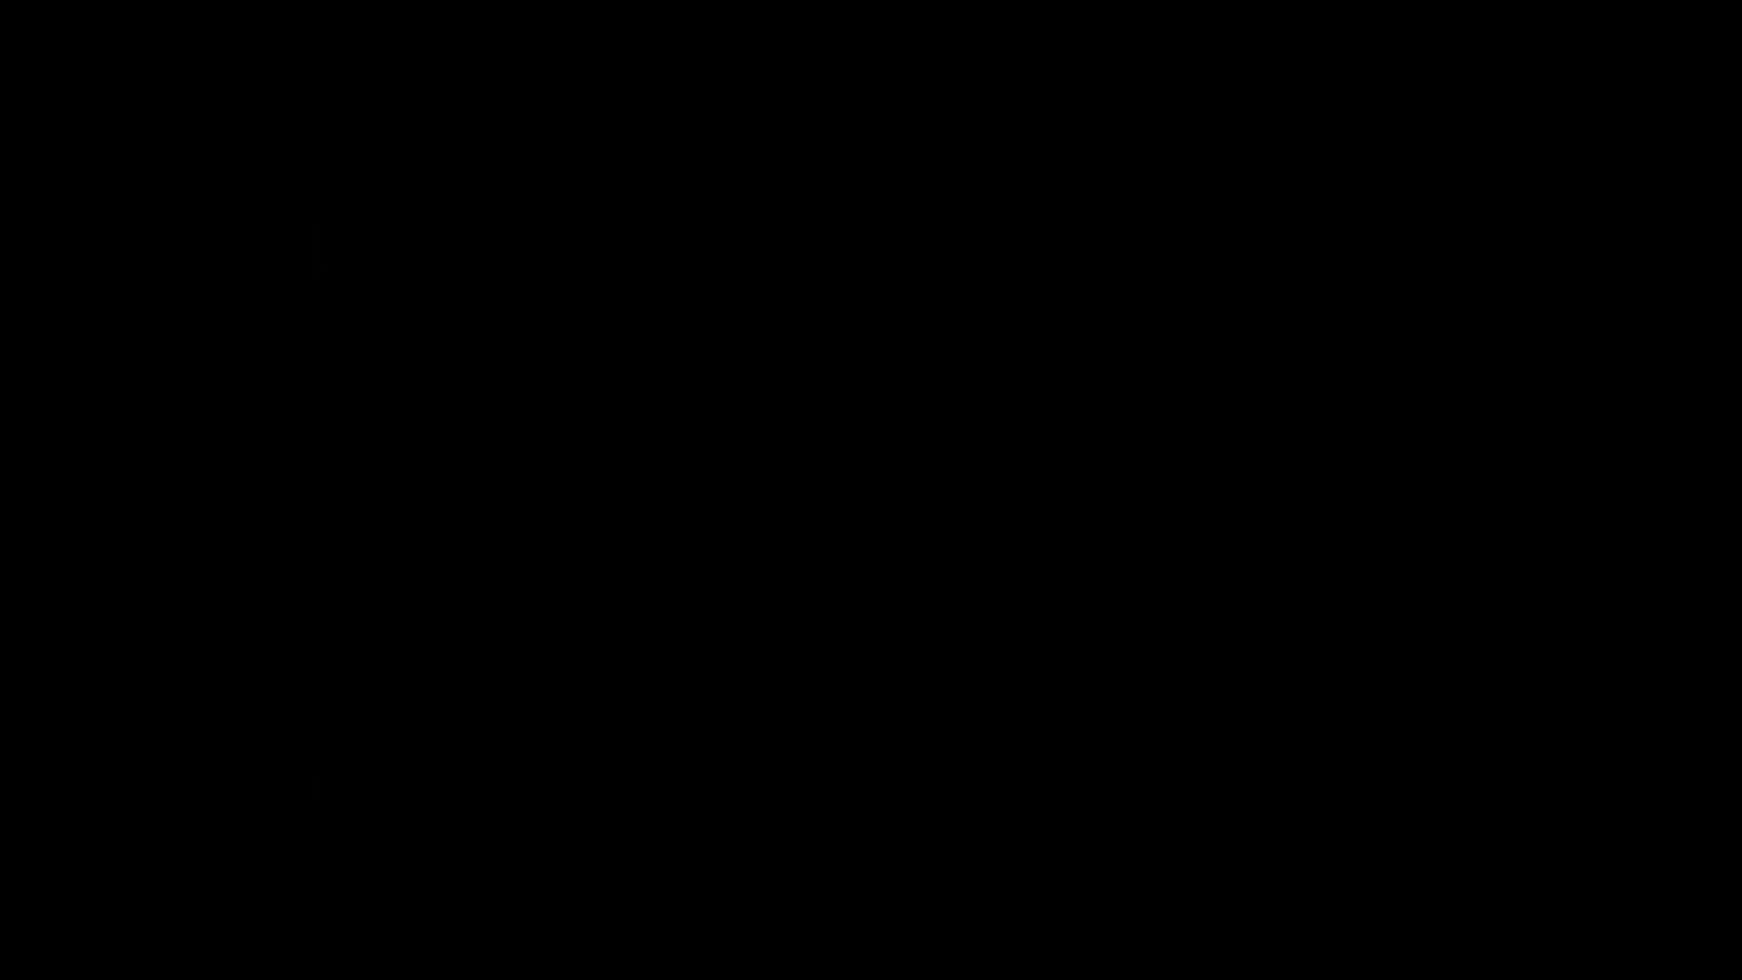